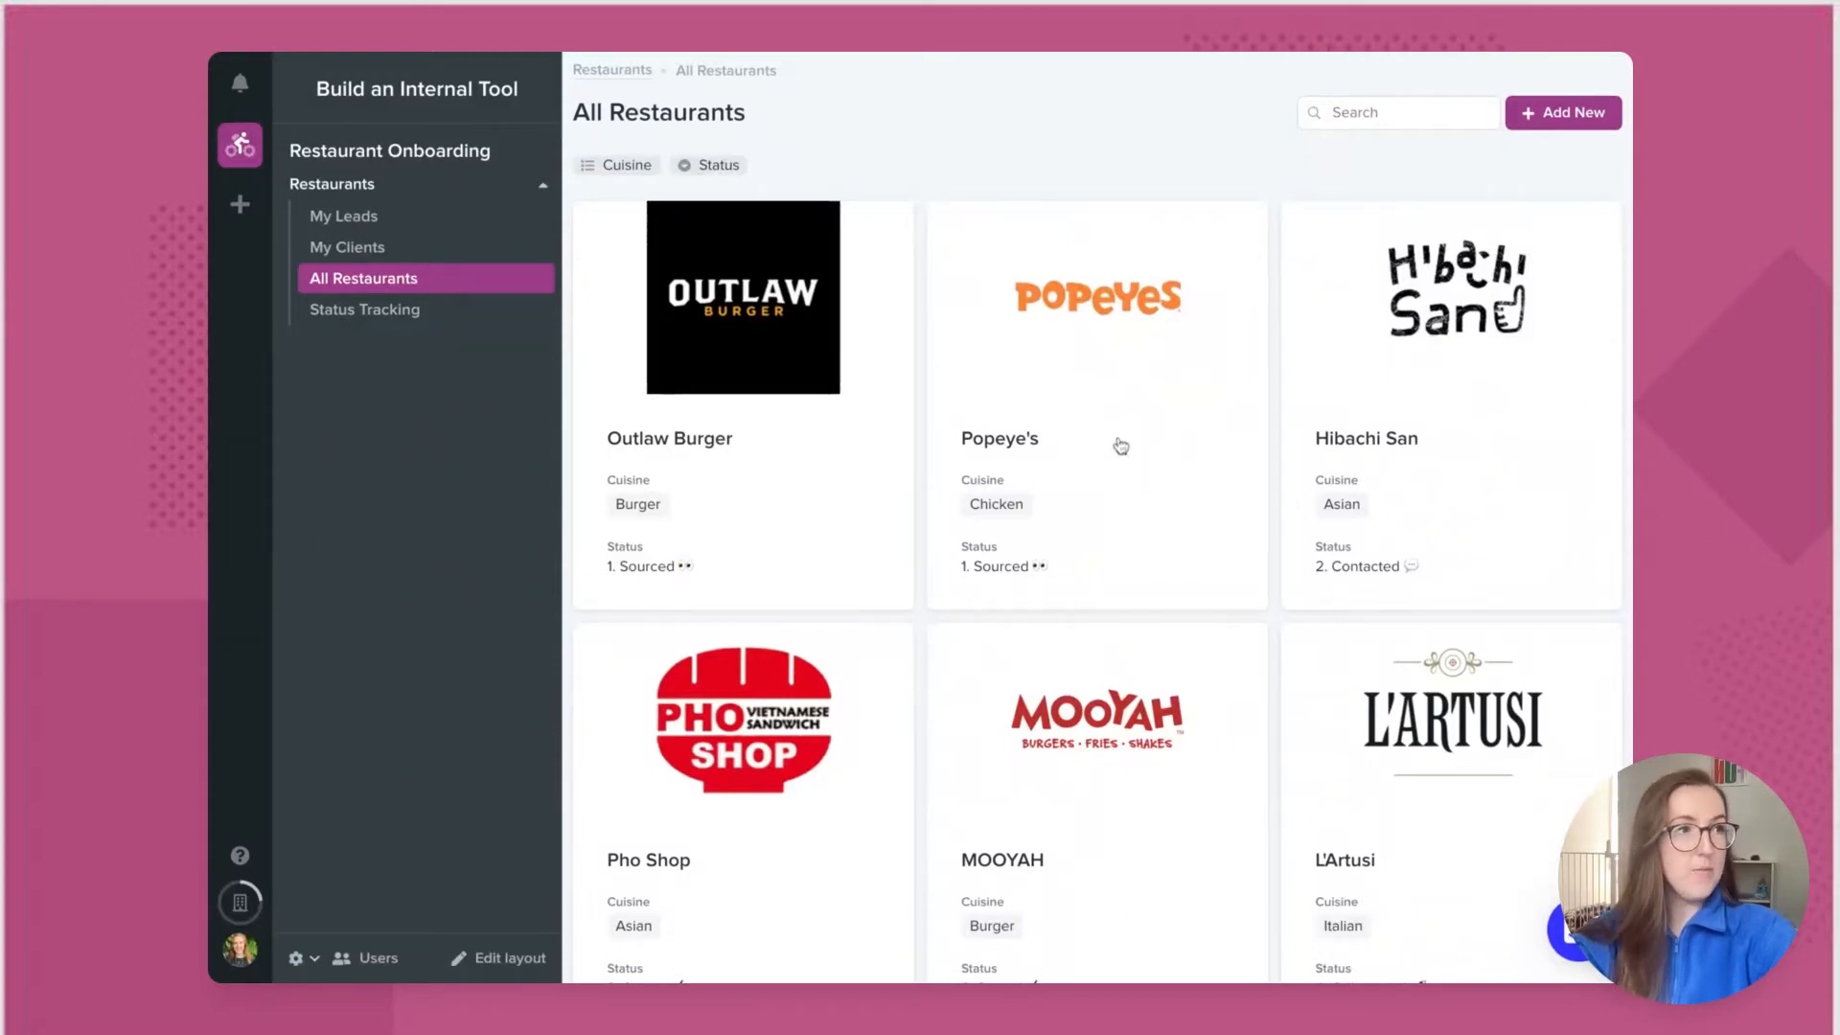
# Step: Scroll the All Restaurants grid and open LA Breakfast Club's detail page
pyautogui.scroll(-3, 1587, 467)
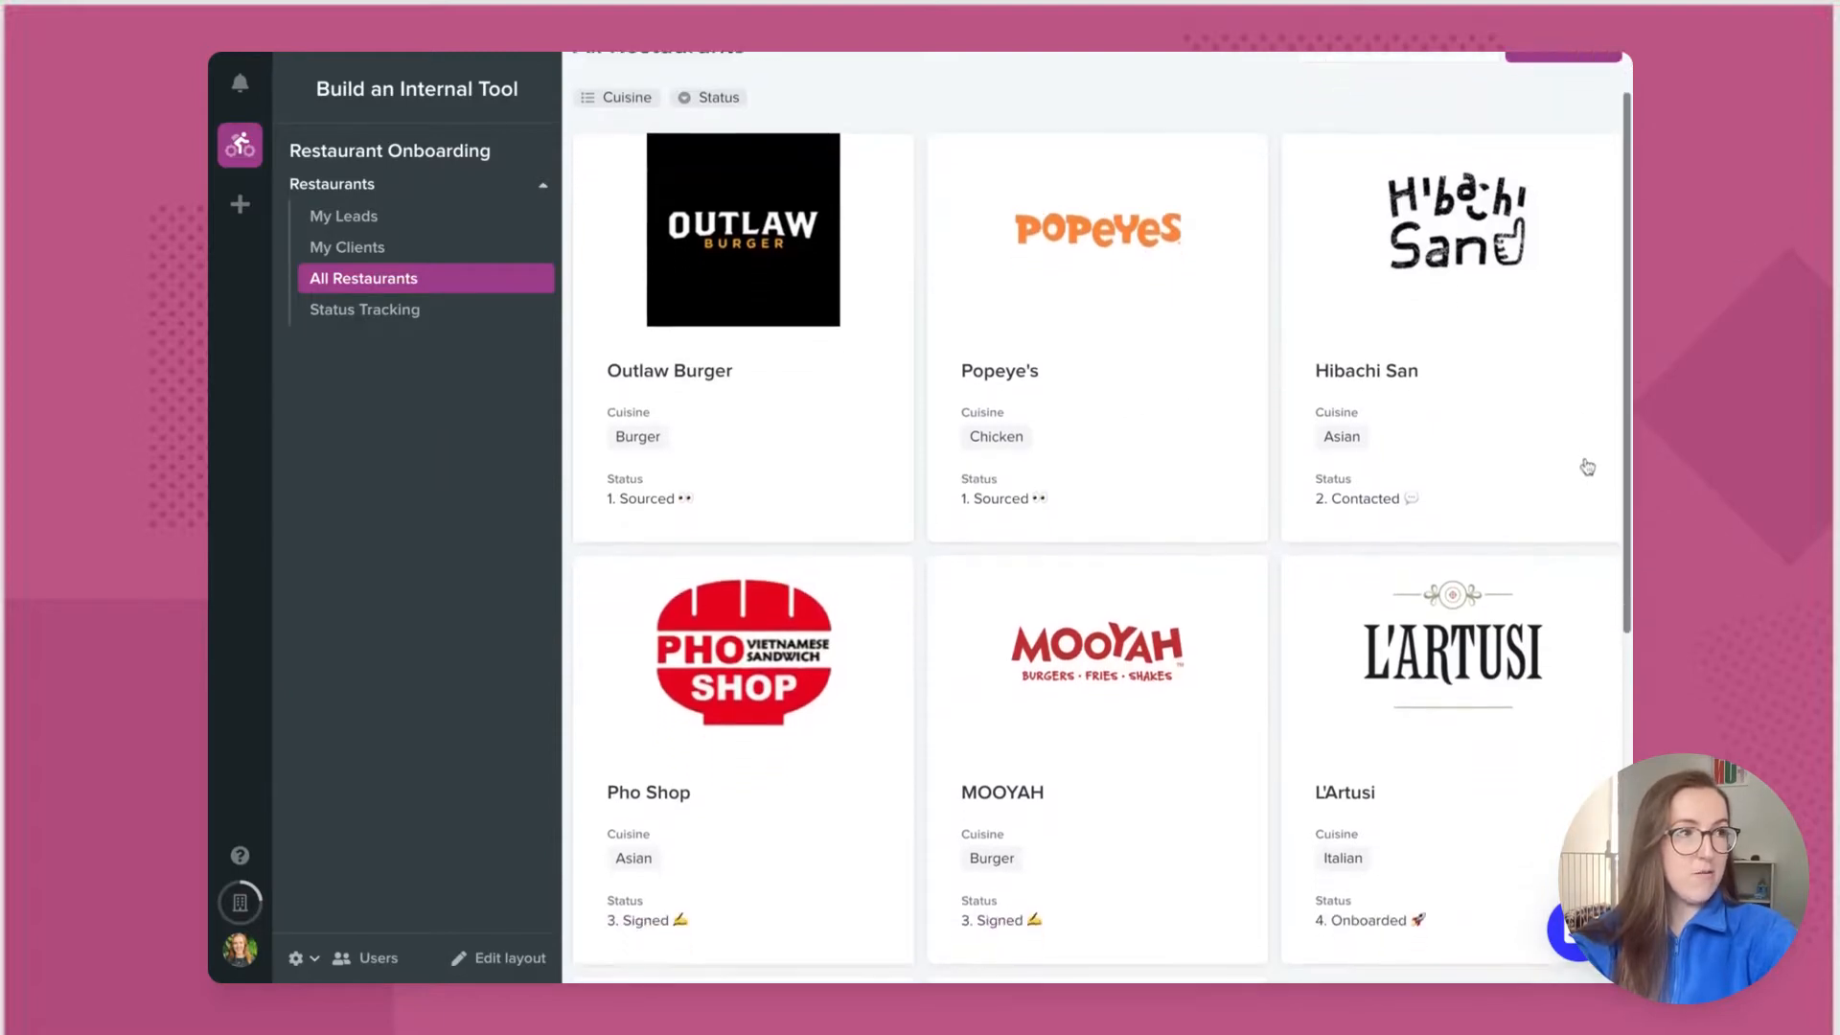
pyautogui.scroll(-3, 1102, 518)
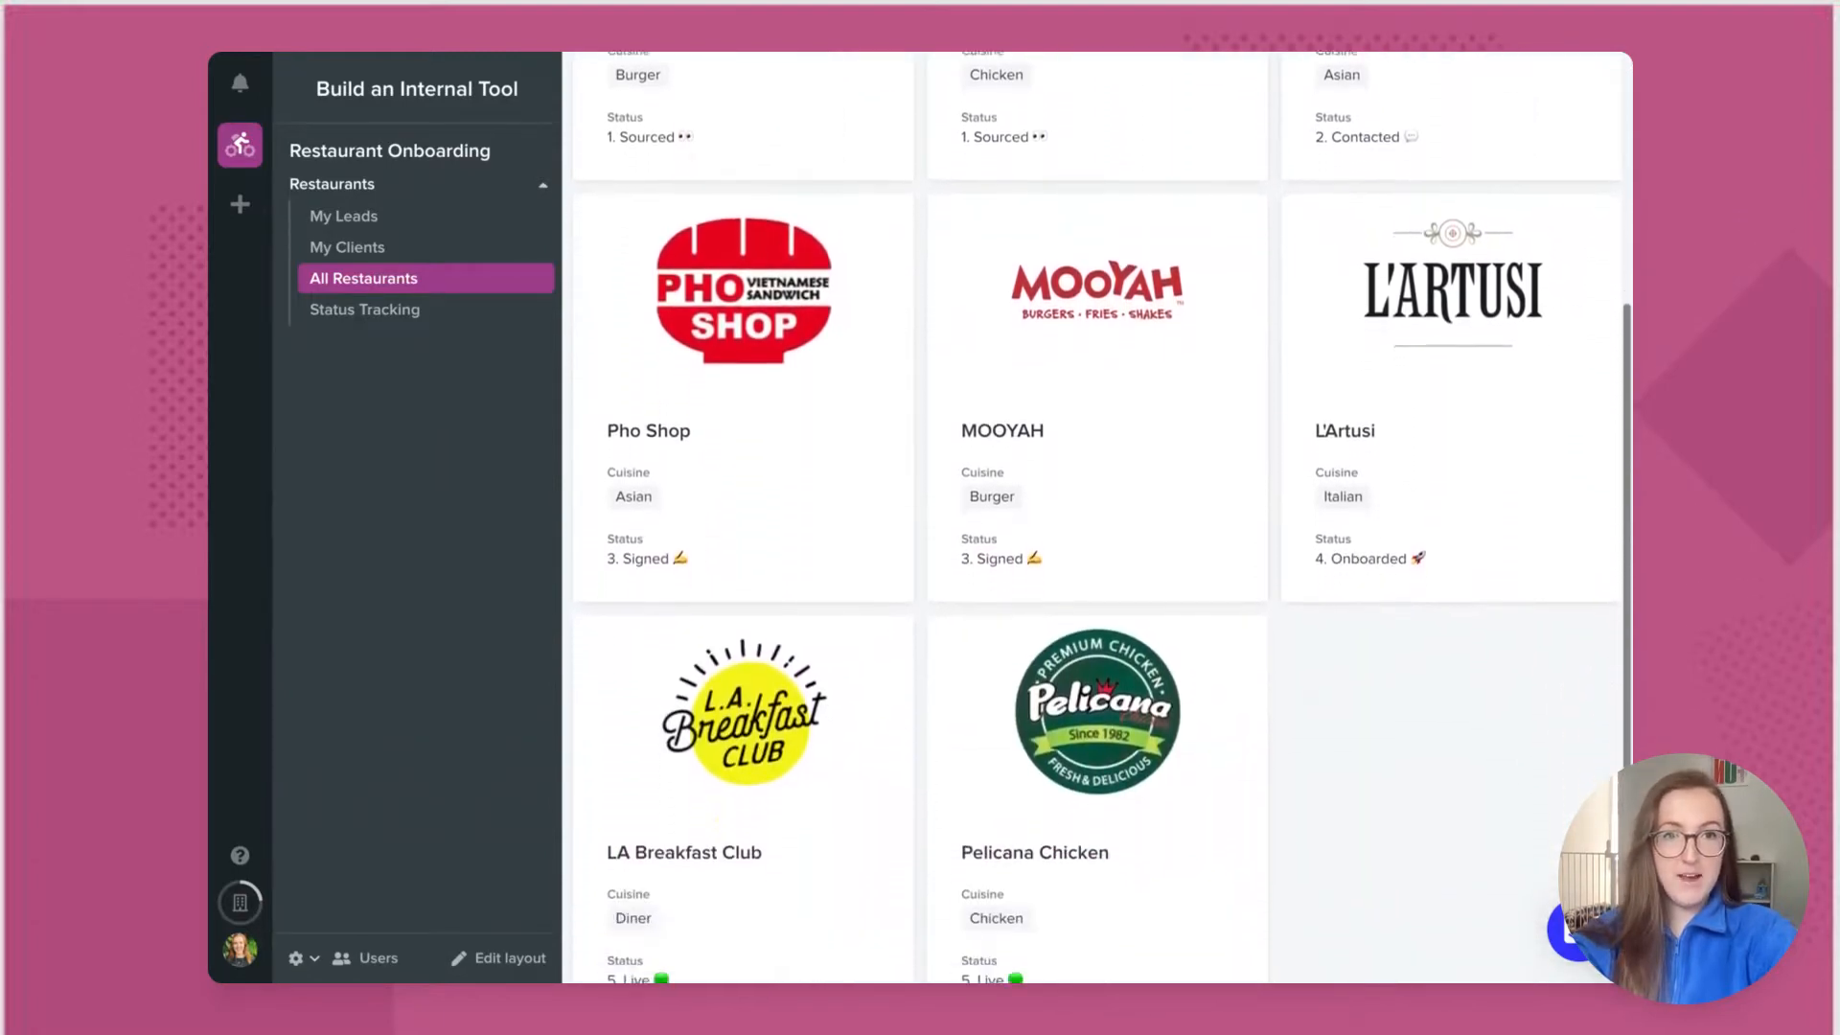
pyautogui.scroll(-2, 1128, 599)
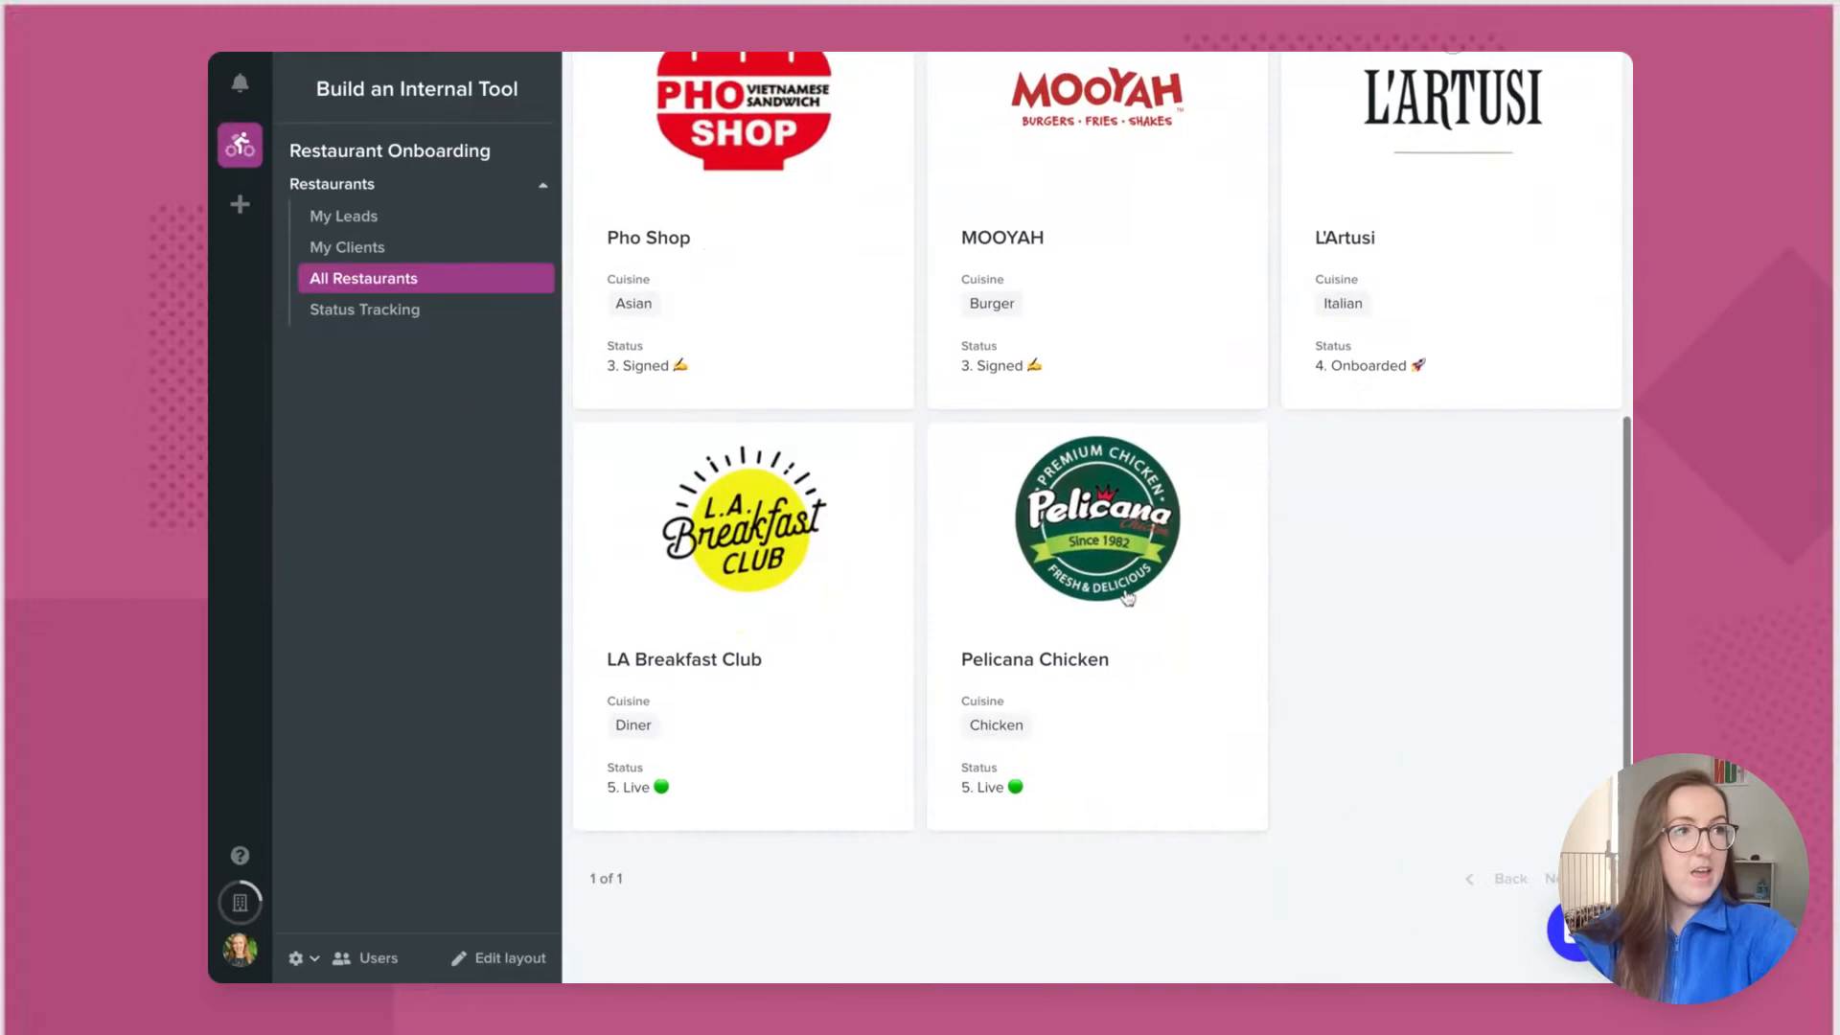
pyautogui.click(852, 573)
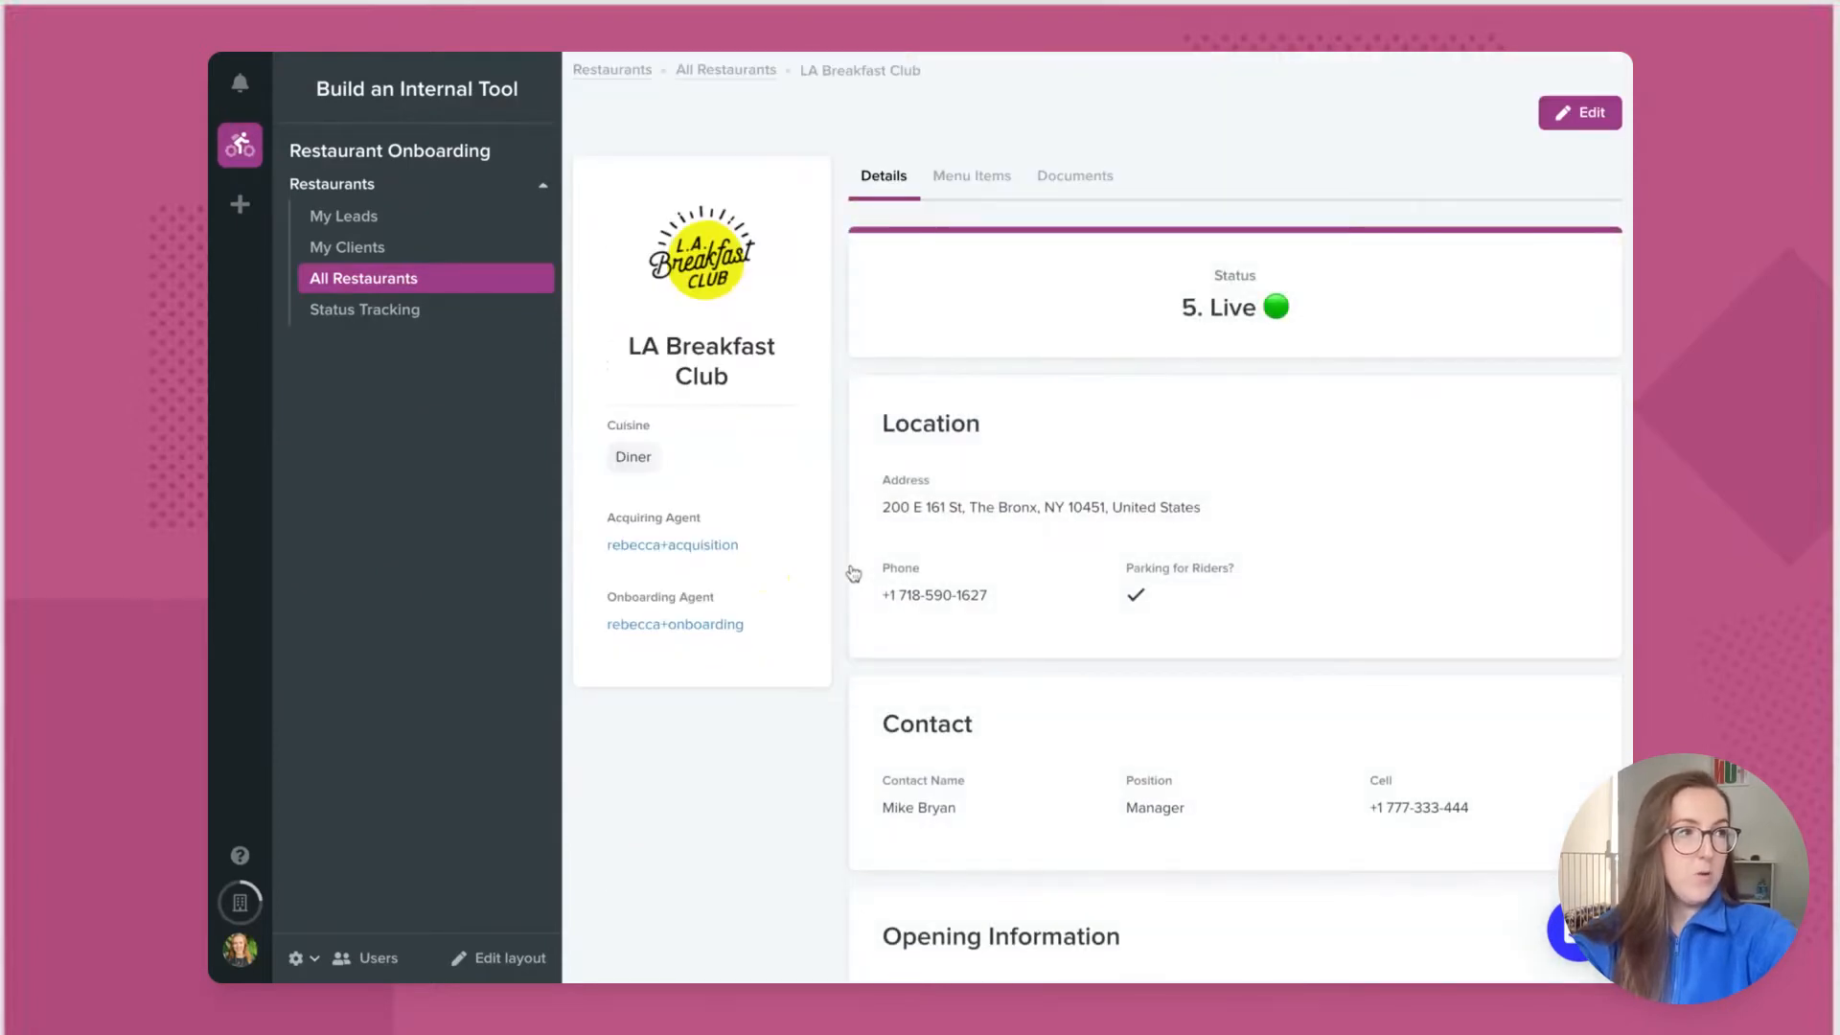
# Step: Show LA Breakfast Club's menu items: The Skatepark, The Venice and The Post-Yoga with prices
pyautogui.scroll(-1, 1531, 638)
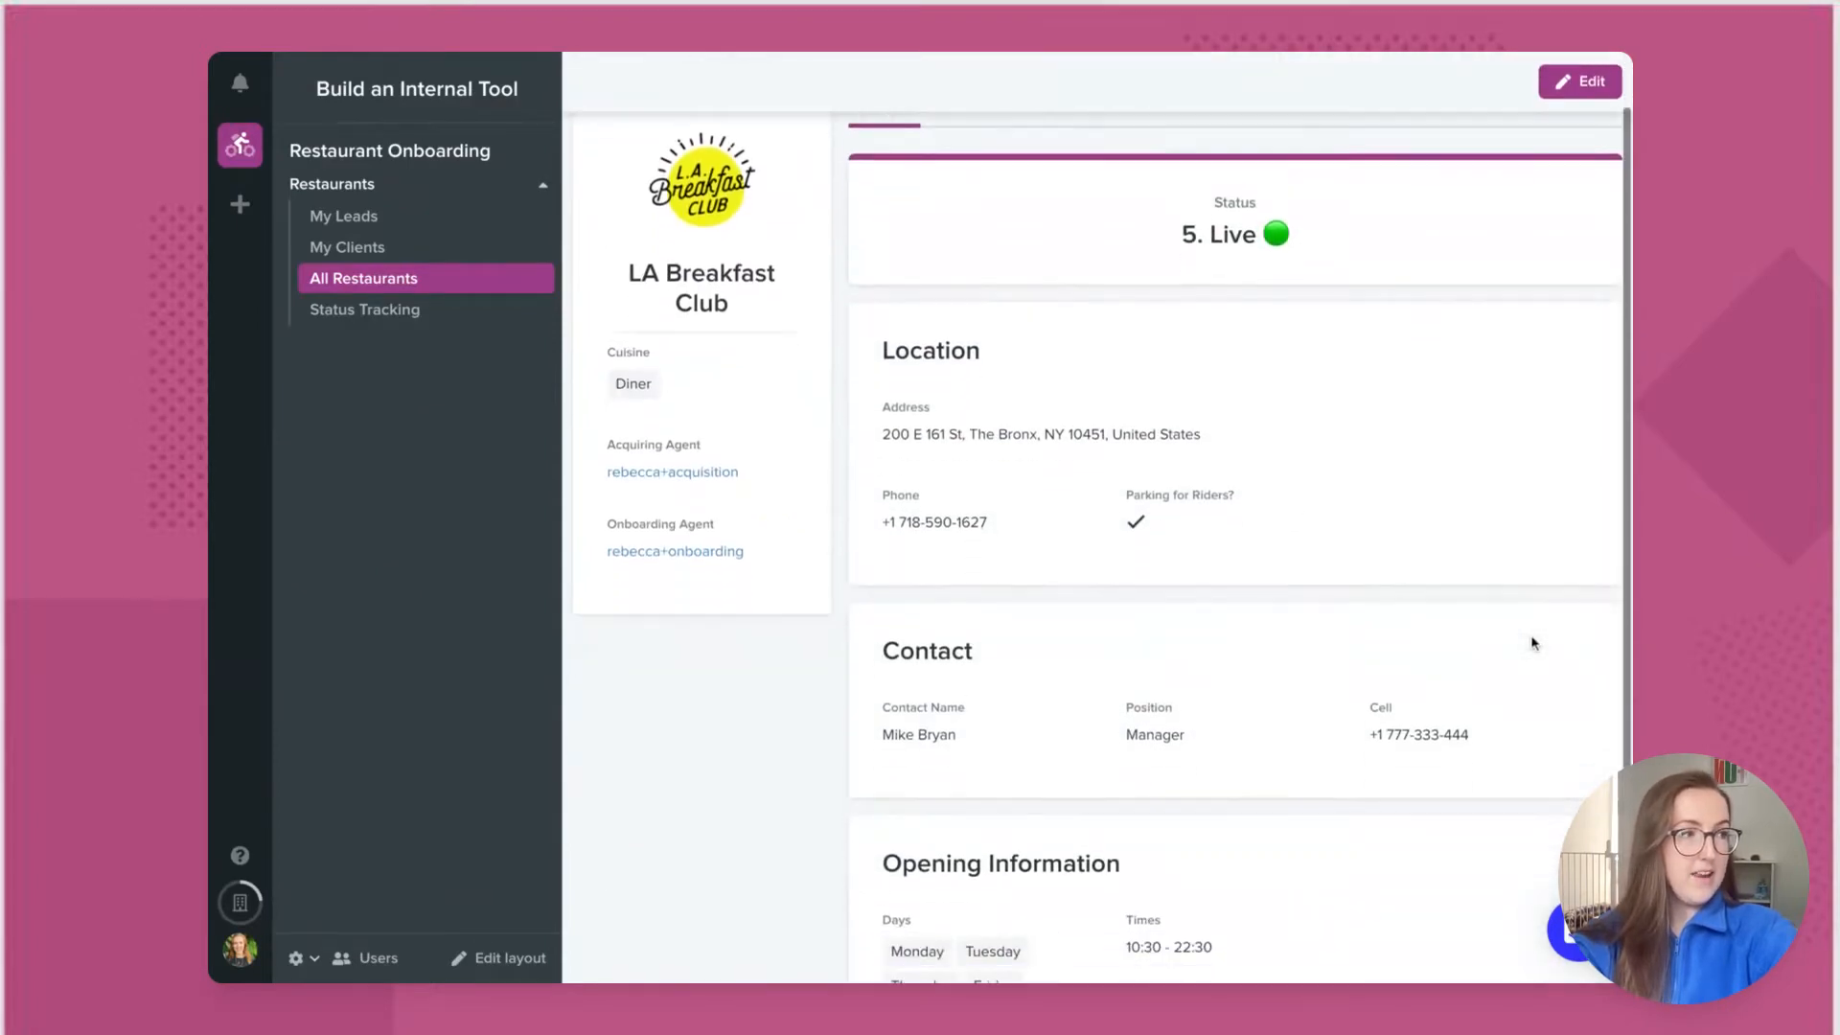
pyautogui.scroll(-3, 1531, 643)
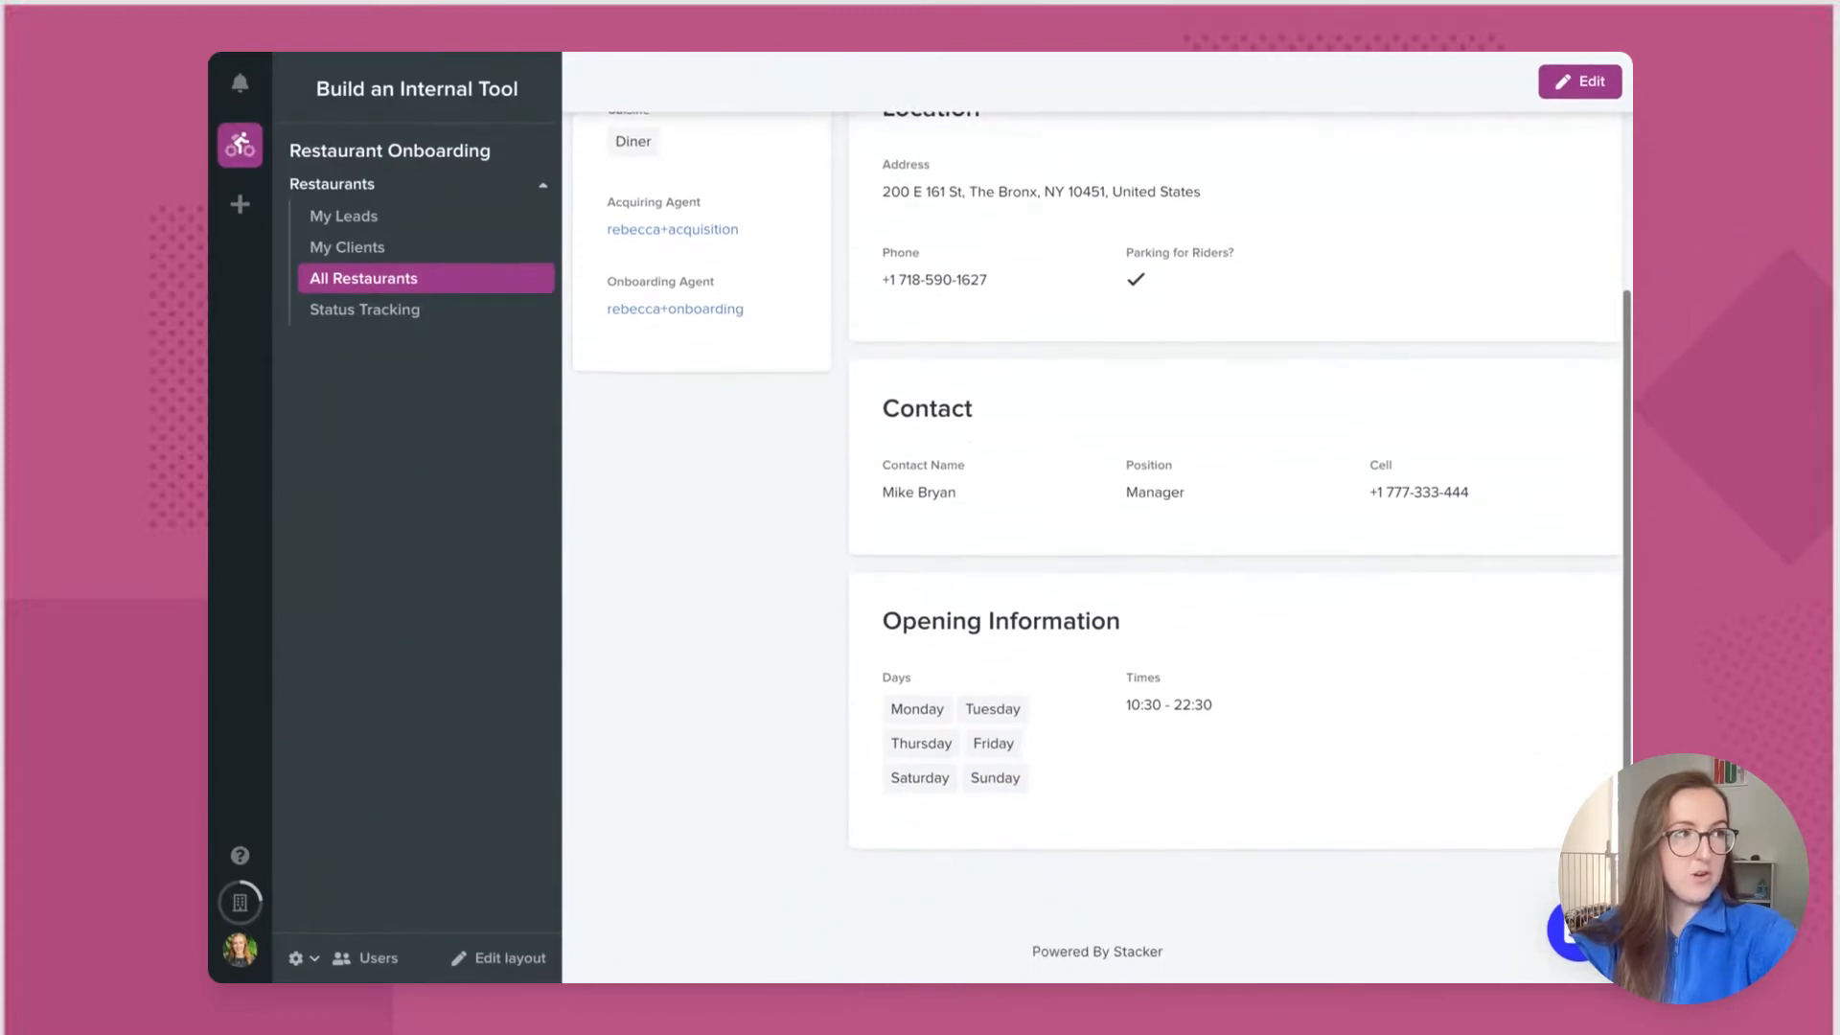
pyautogui.scroll(4, 1102, 547)
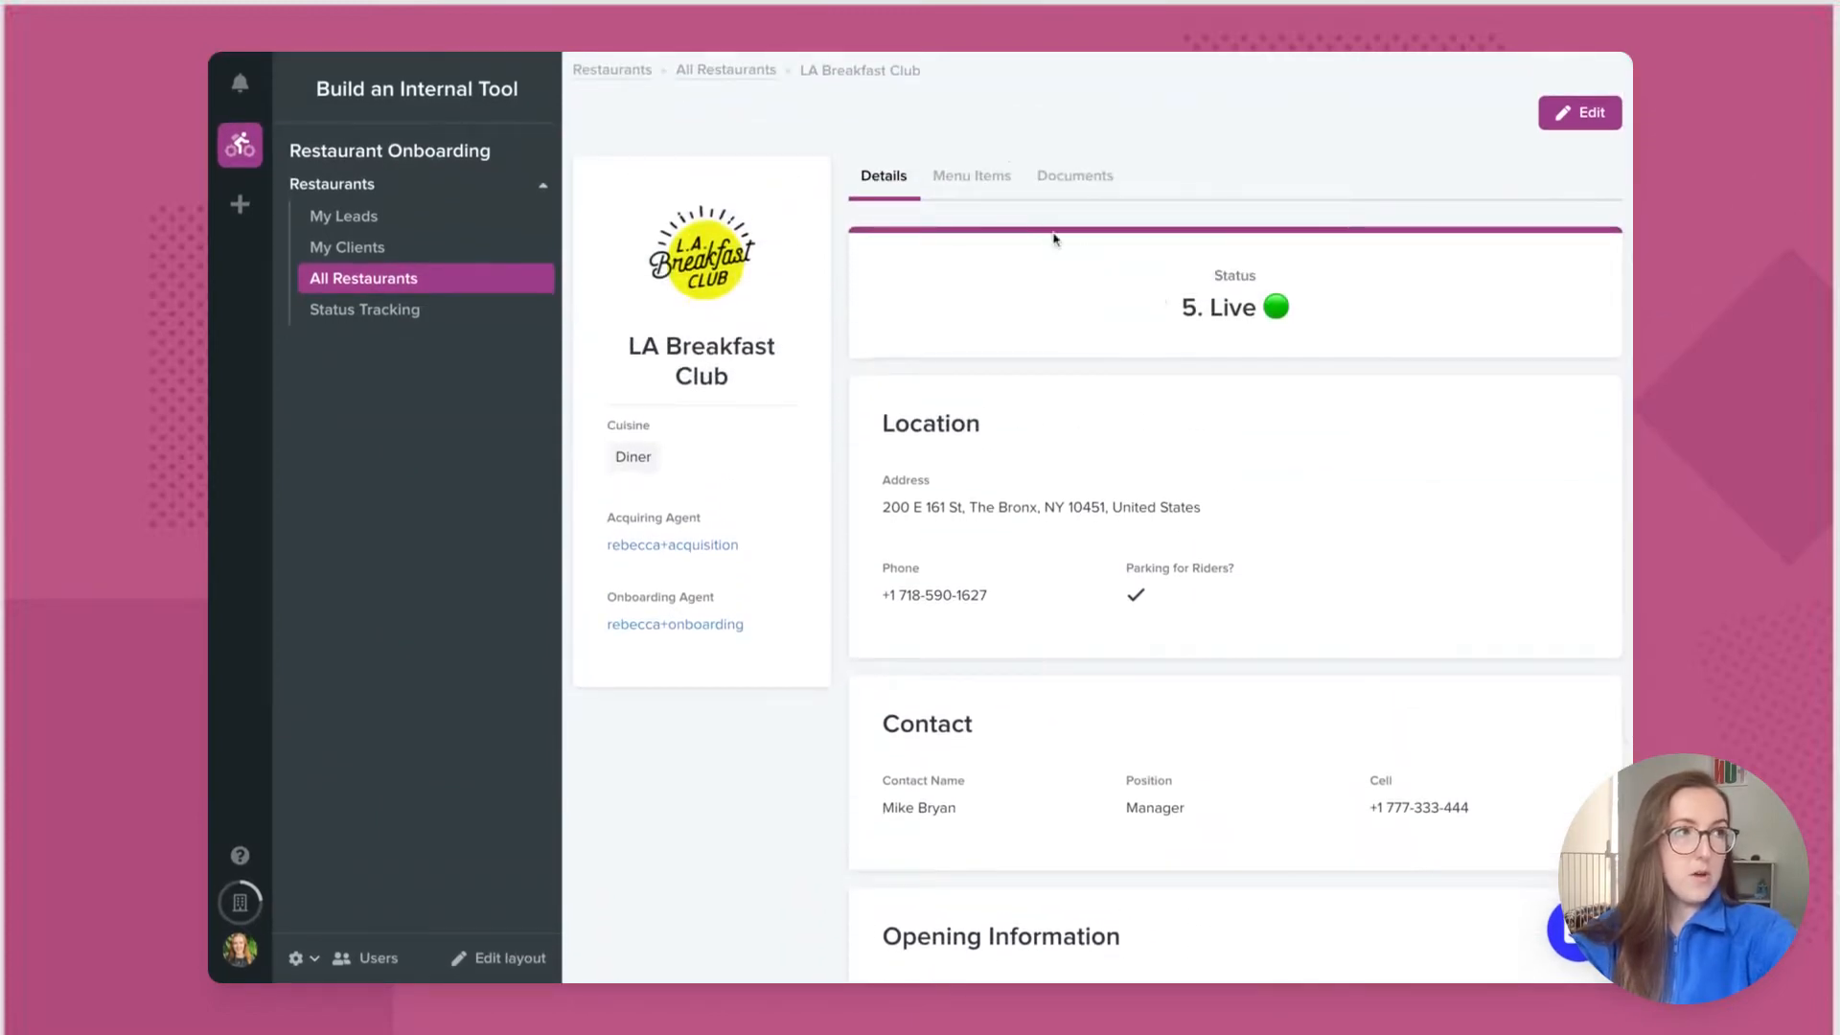
pyautogui.click(993, 194)
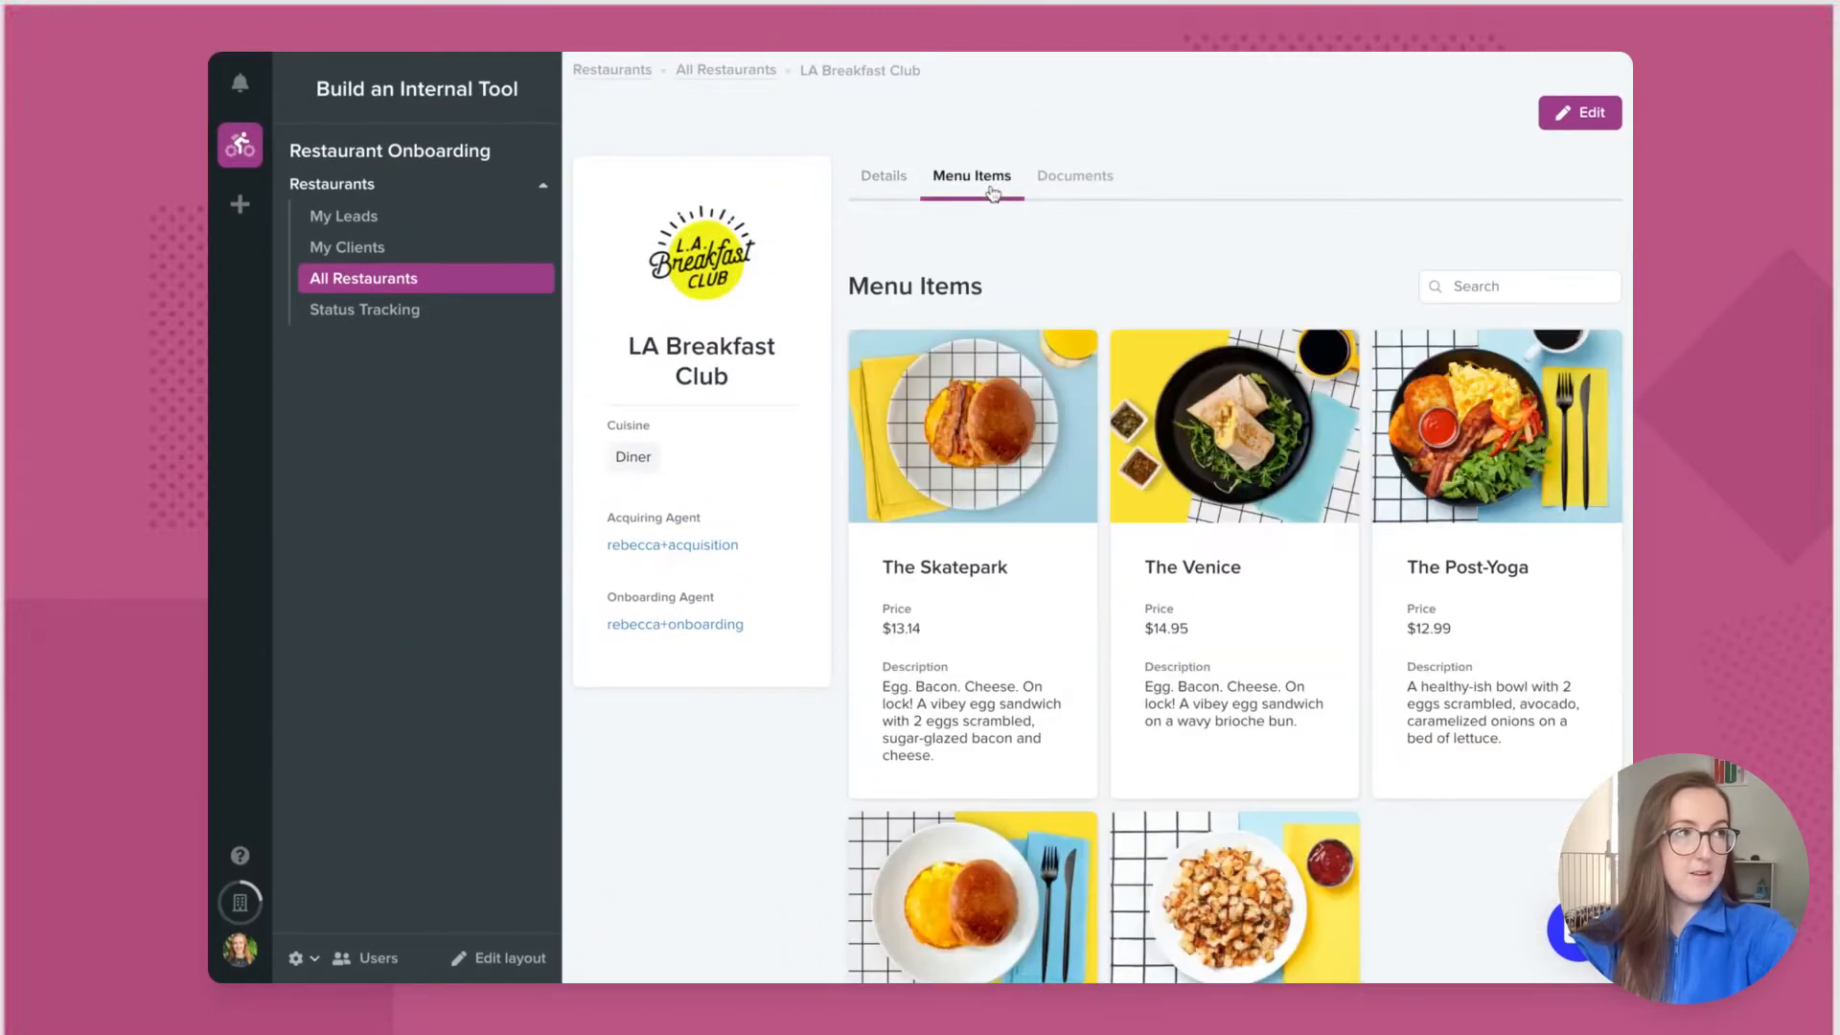
# Step: View LA Breakfast Club's documents, then the Status Tracking board from Sourced to Live
pyautogui.click(1104, 196)
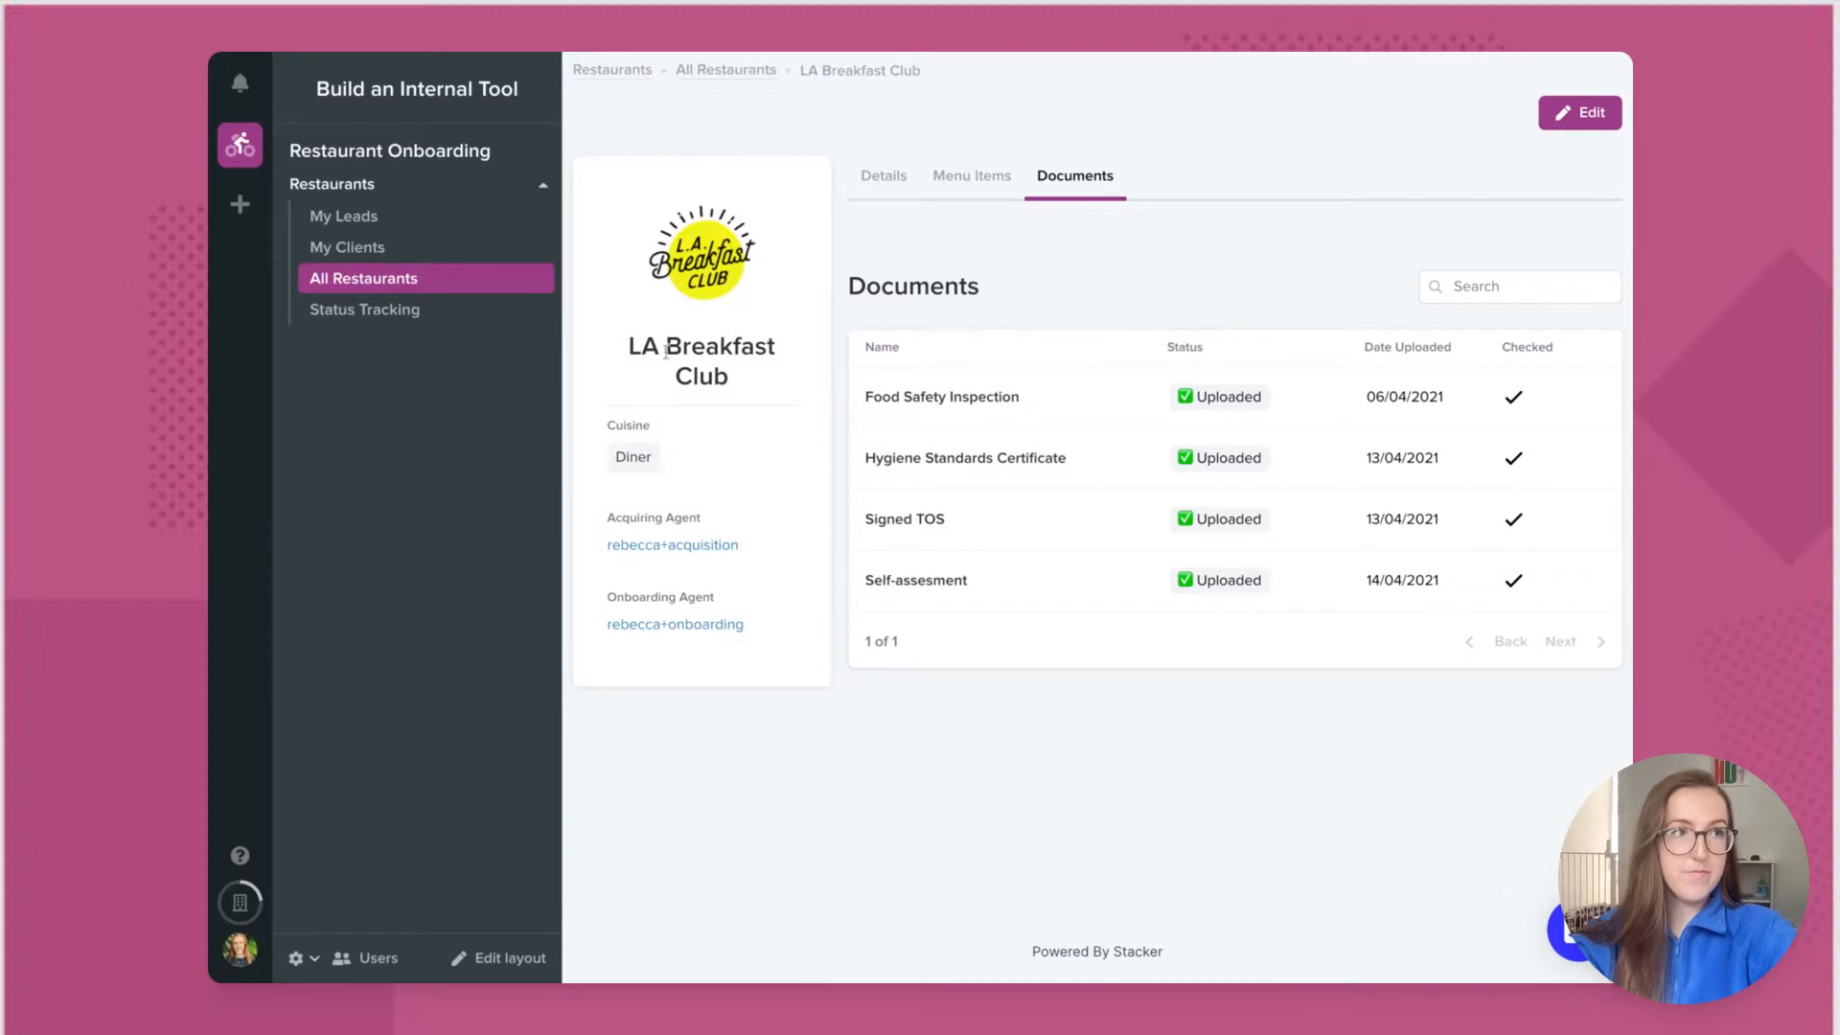
pyautogui.click(444, 313)
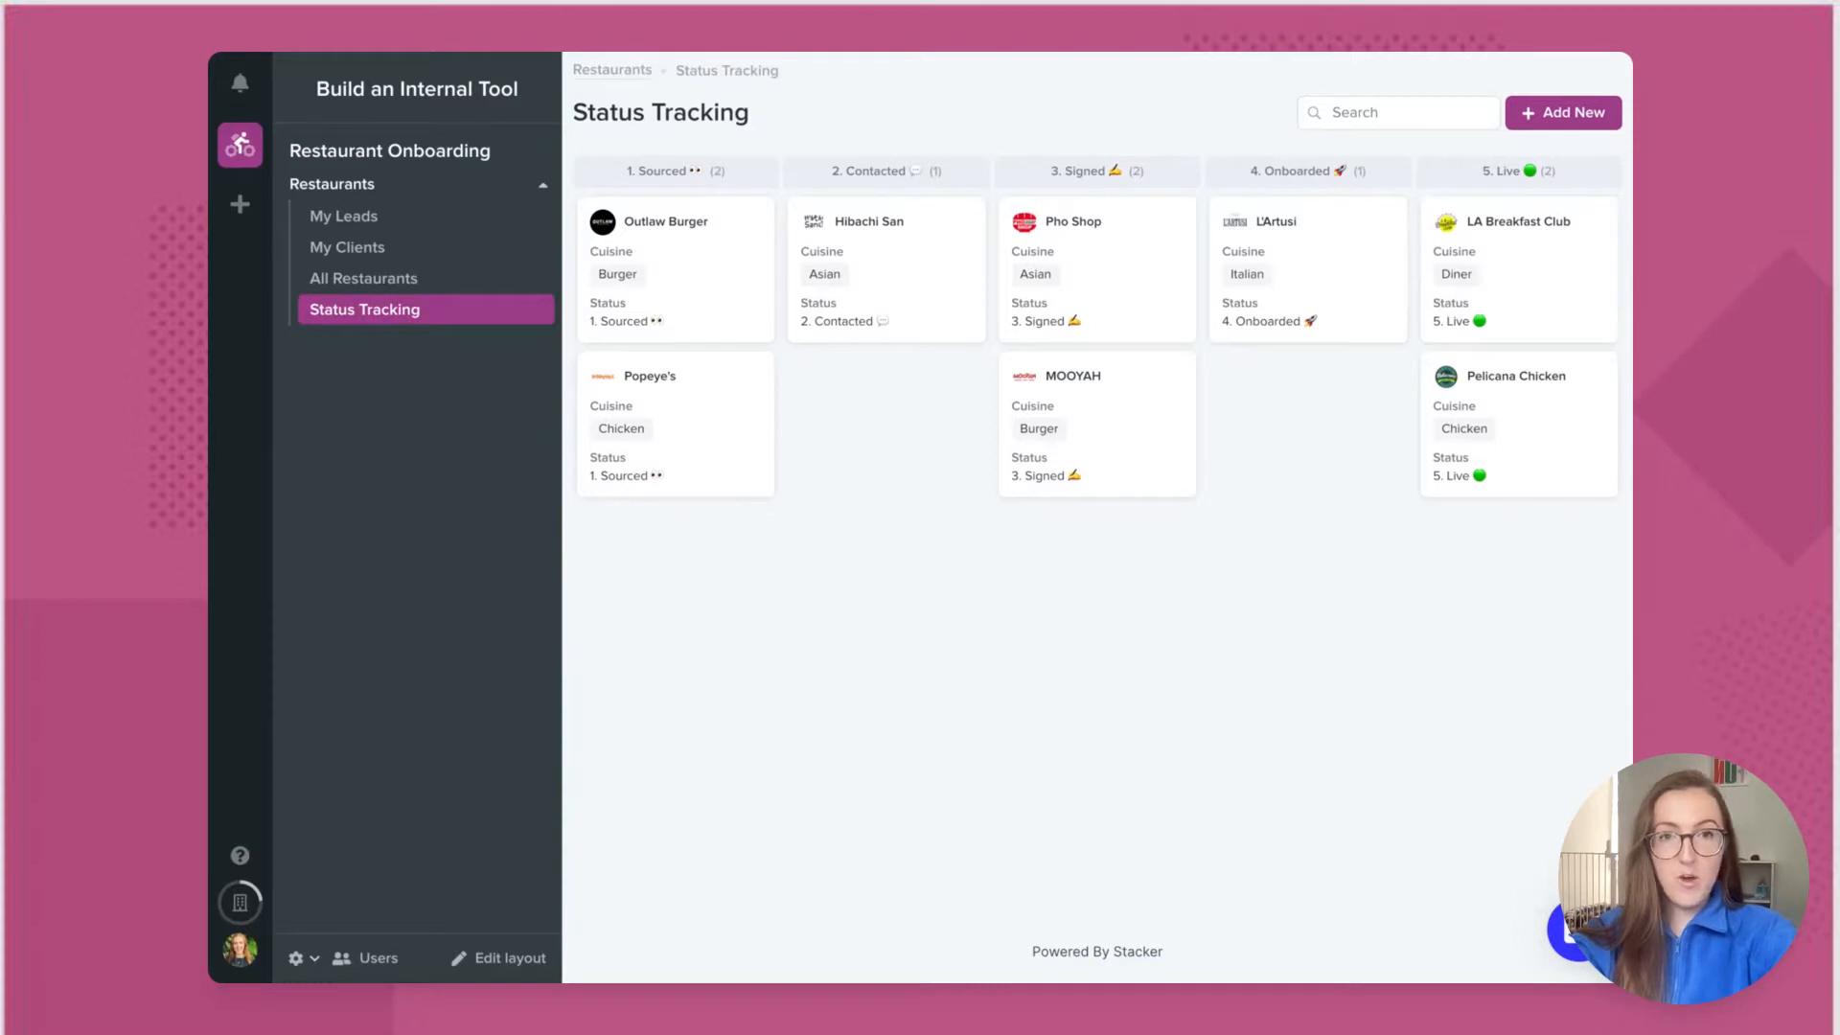
# Step: Preview as the acquisition agent and view their leads: Outlaw Burger and Hibachi San
pyautogui.click(297, 957)
pyautogui.click(356, 869)
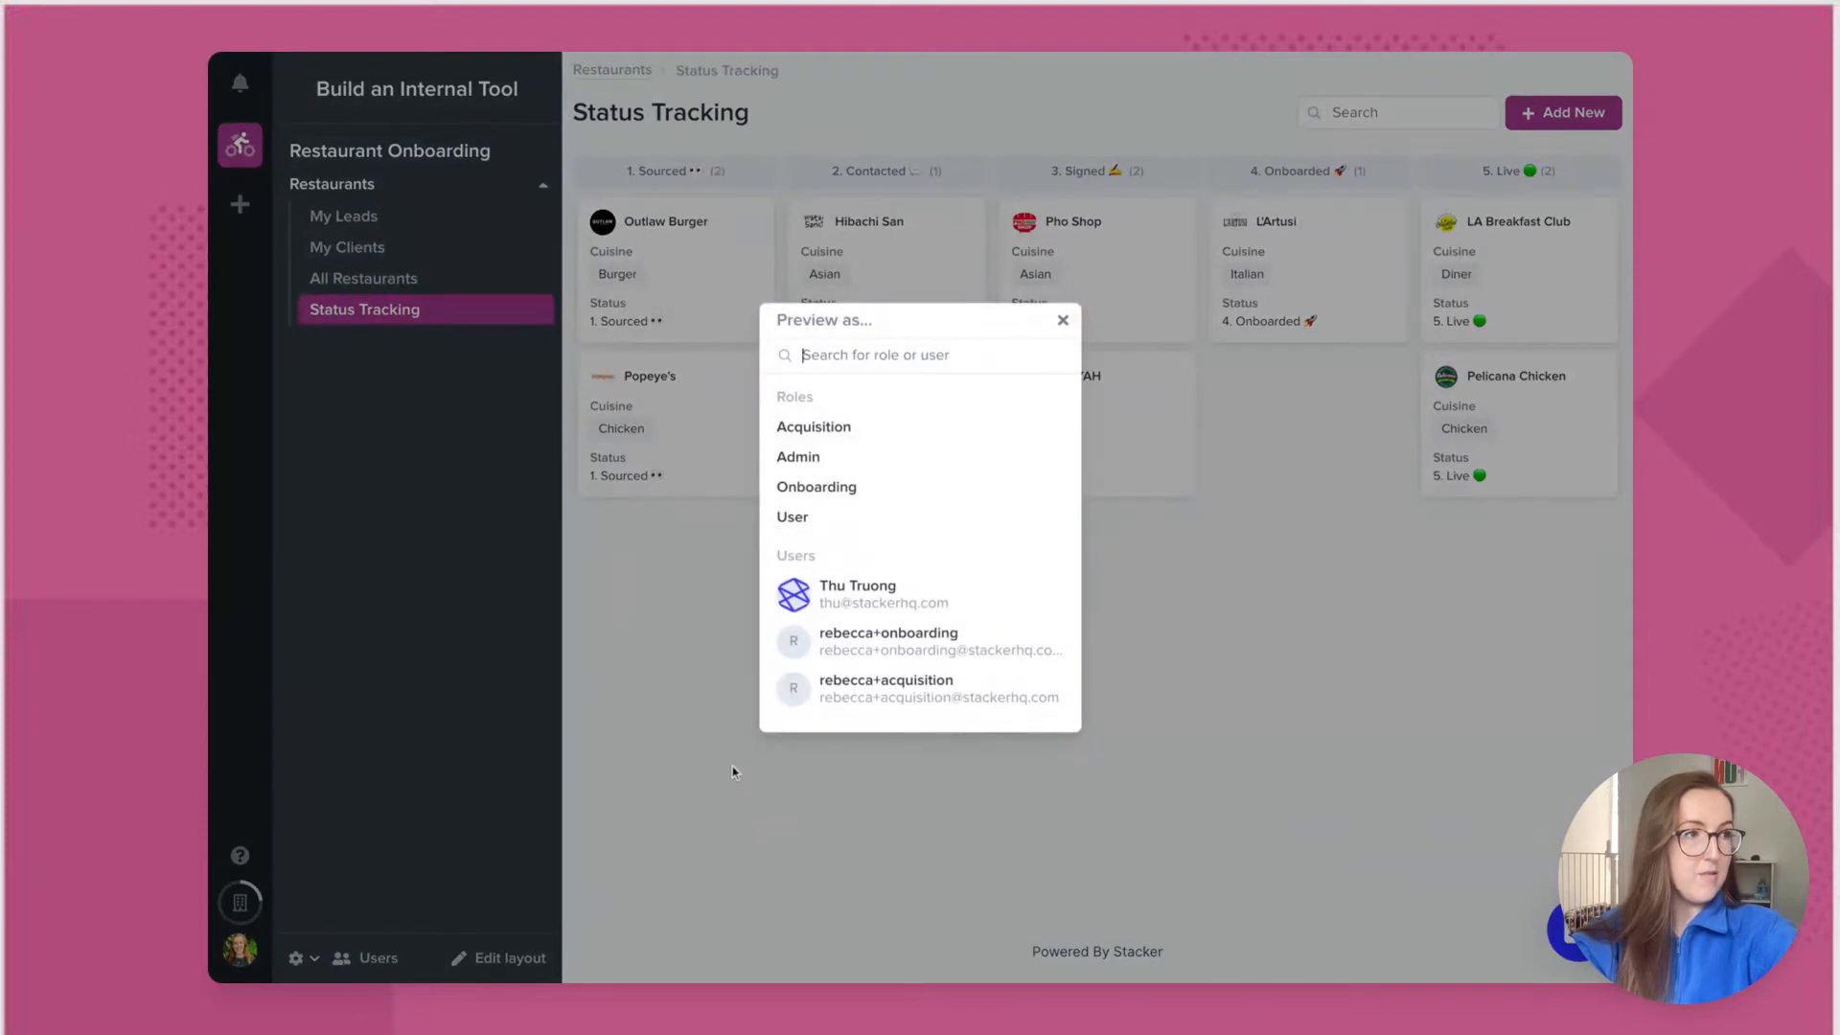
pyautogui.click(1046, 692)
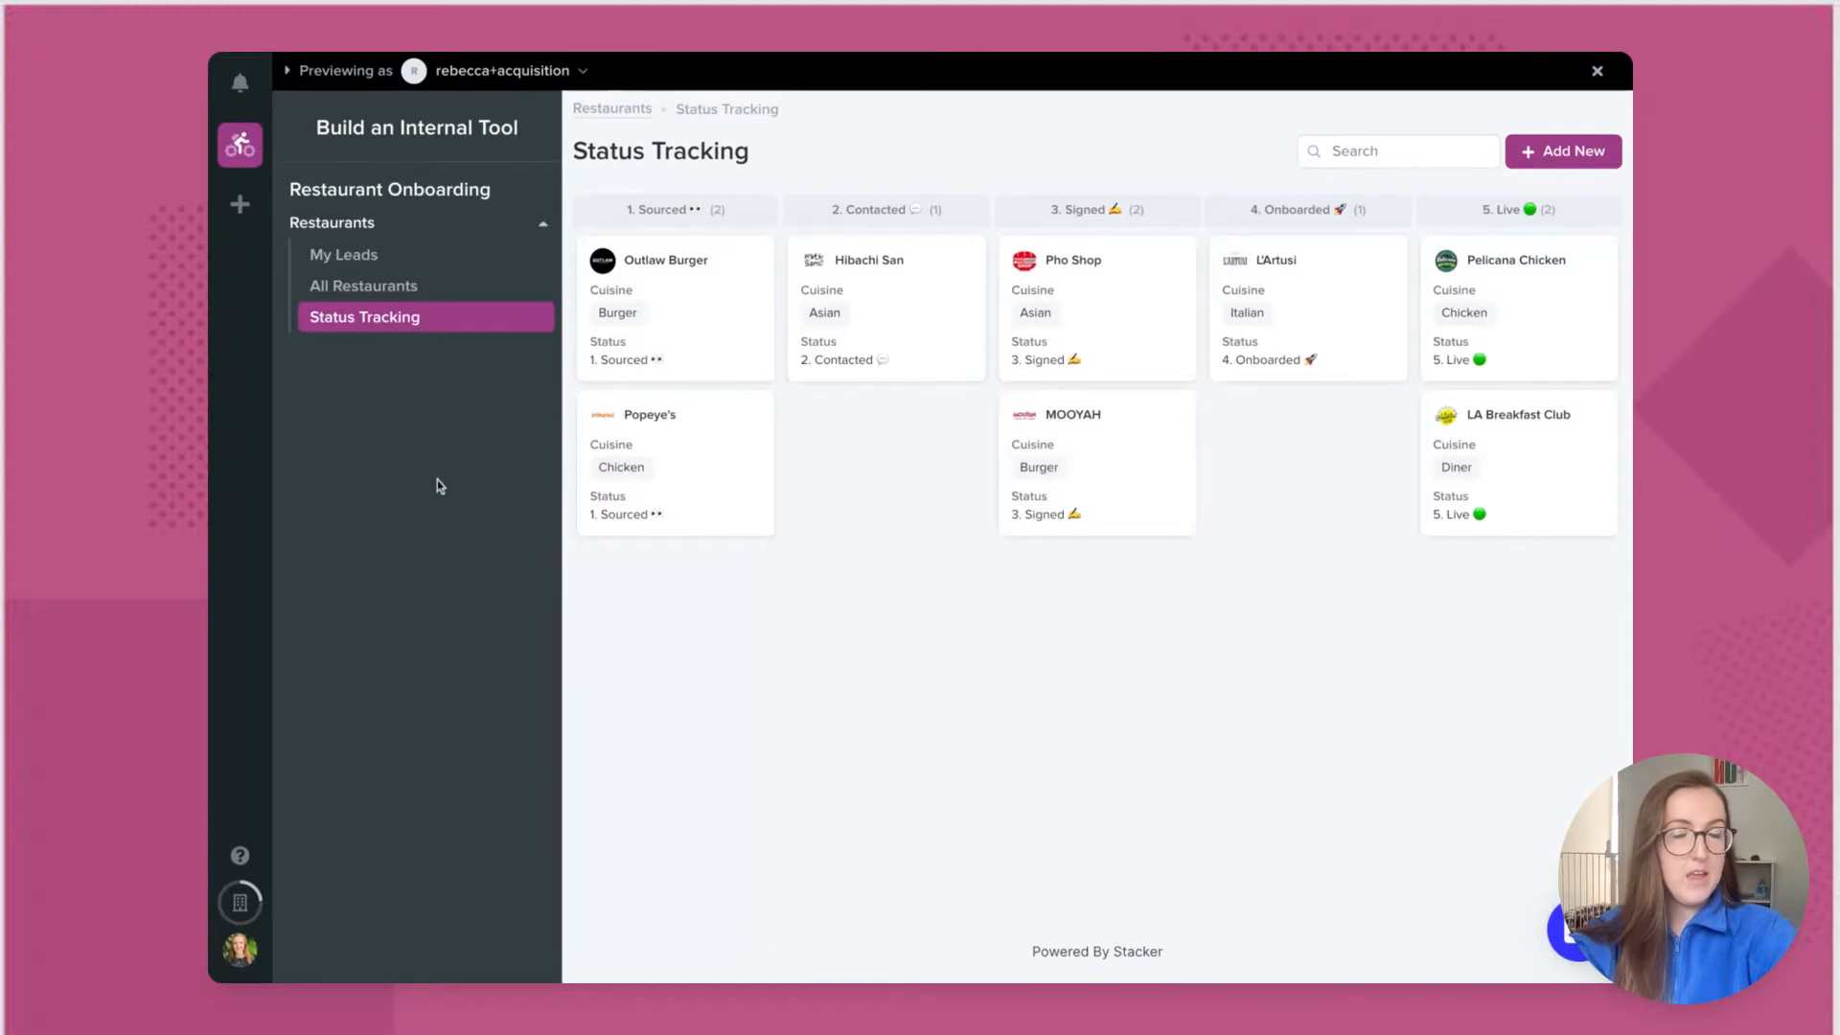
pyautogui.click(403, 256)
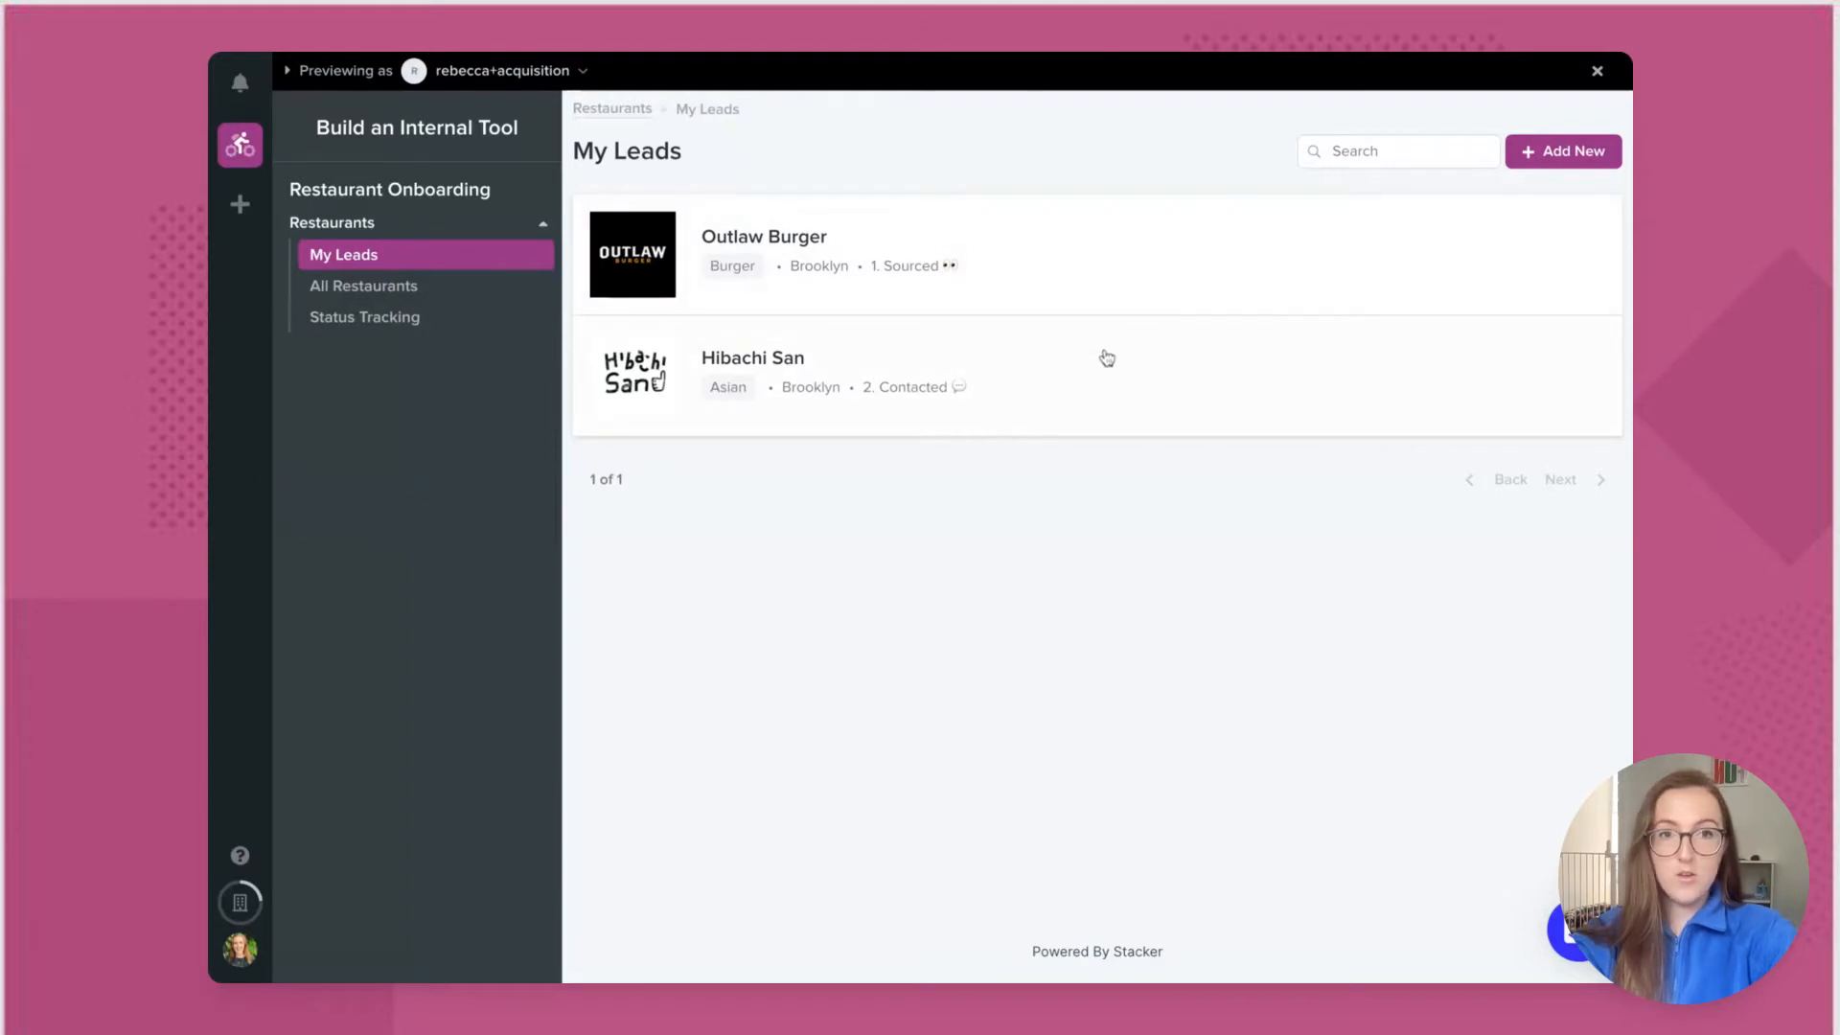
# Step: Mark Hibachi San as 3. Signed with an onboarding agent assigned, and save
pyautogui.click(1050, 369)
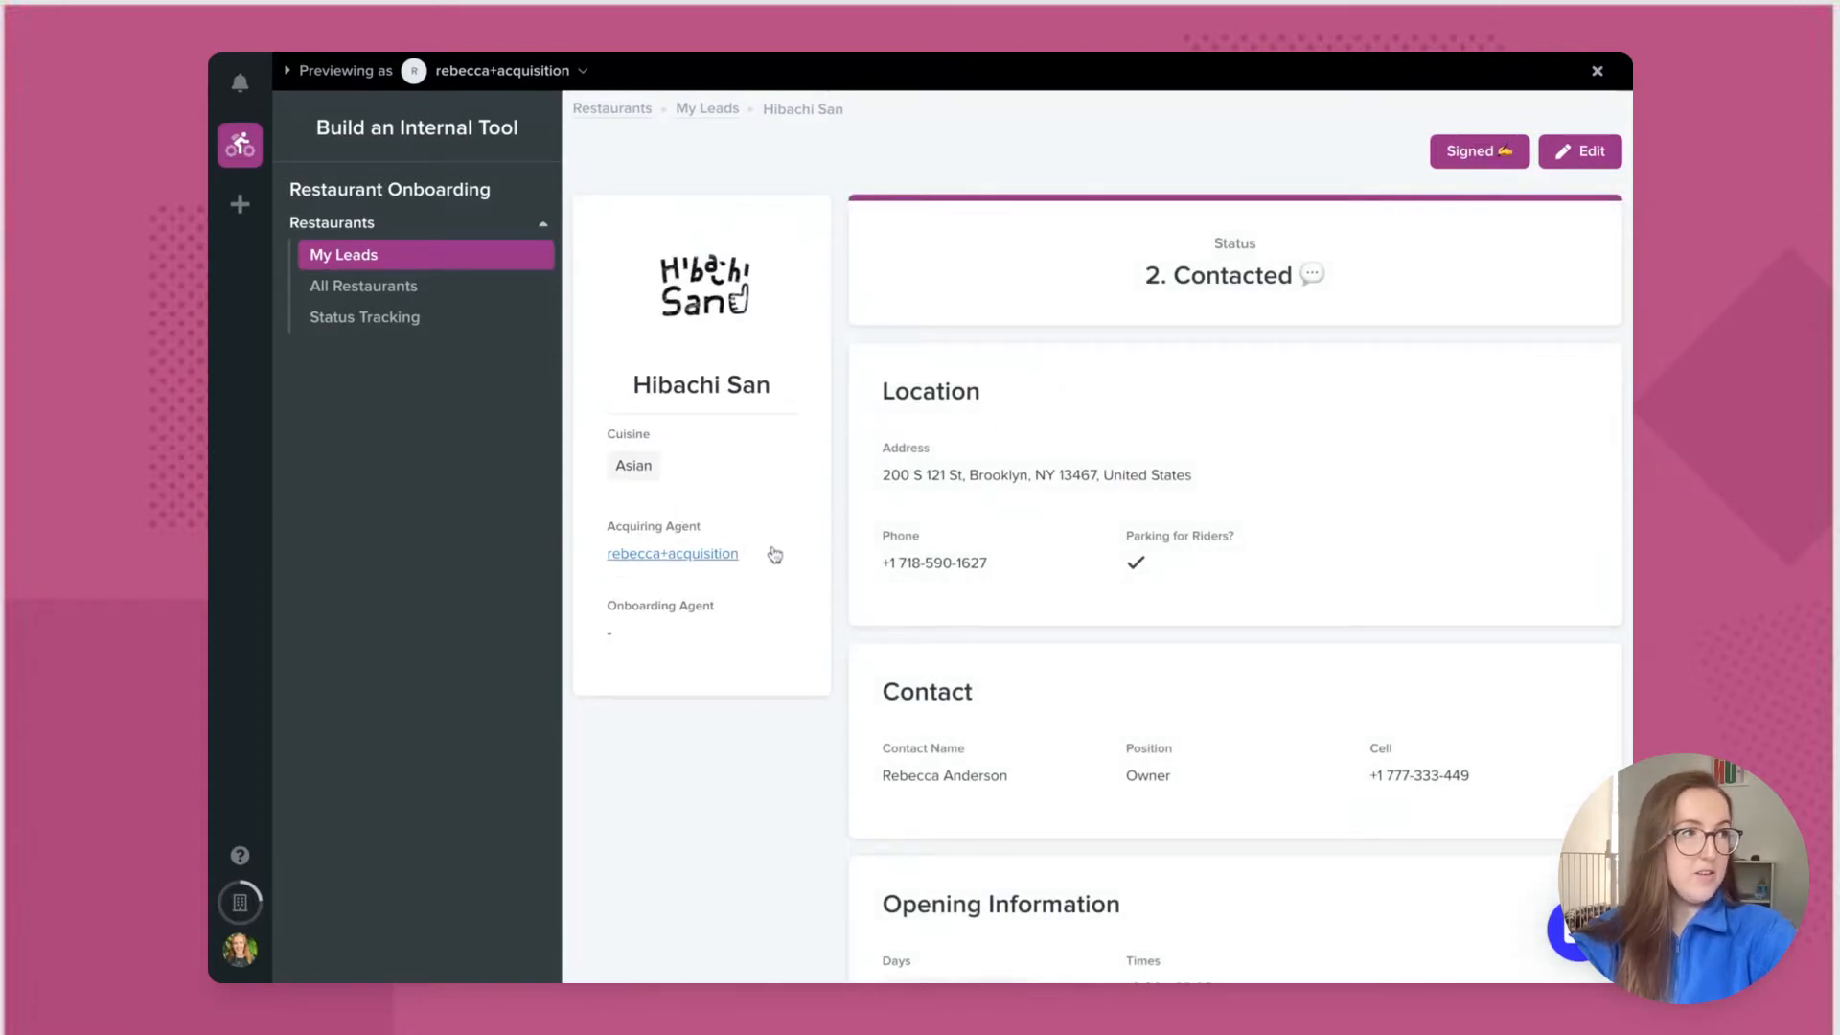
pyautogui.scroll(-3, 1075, 602)
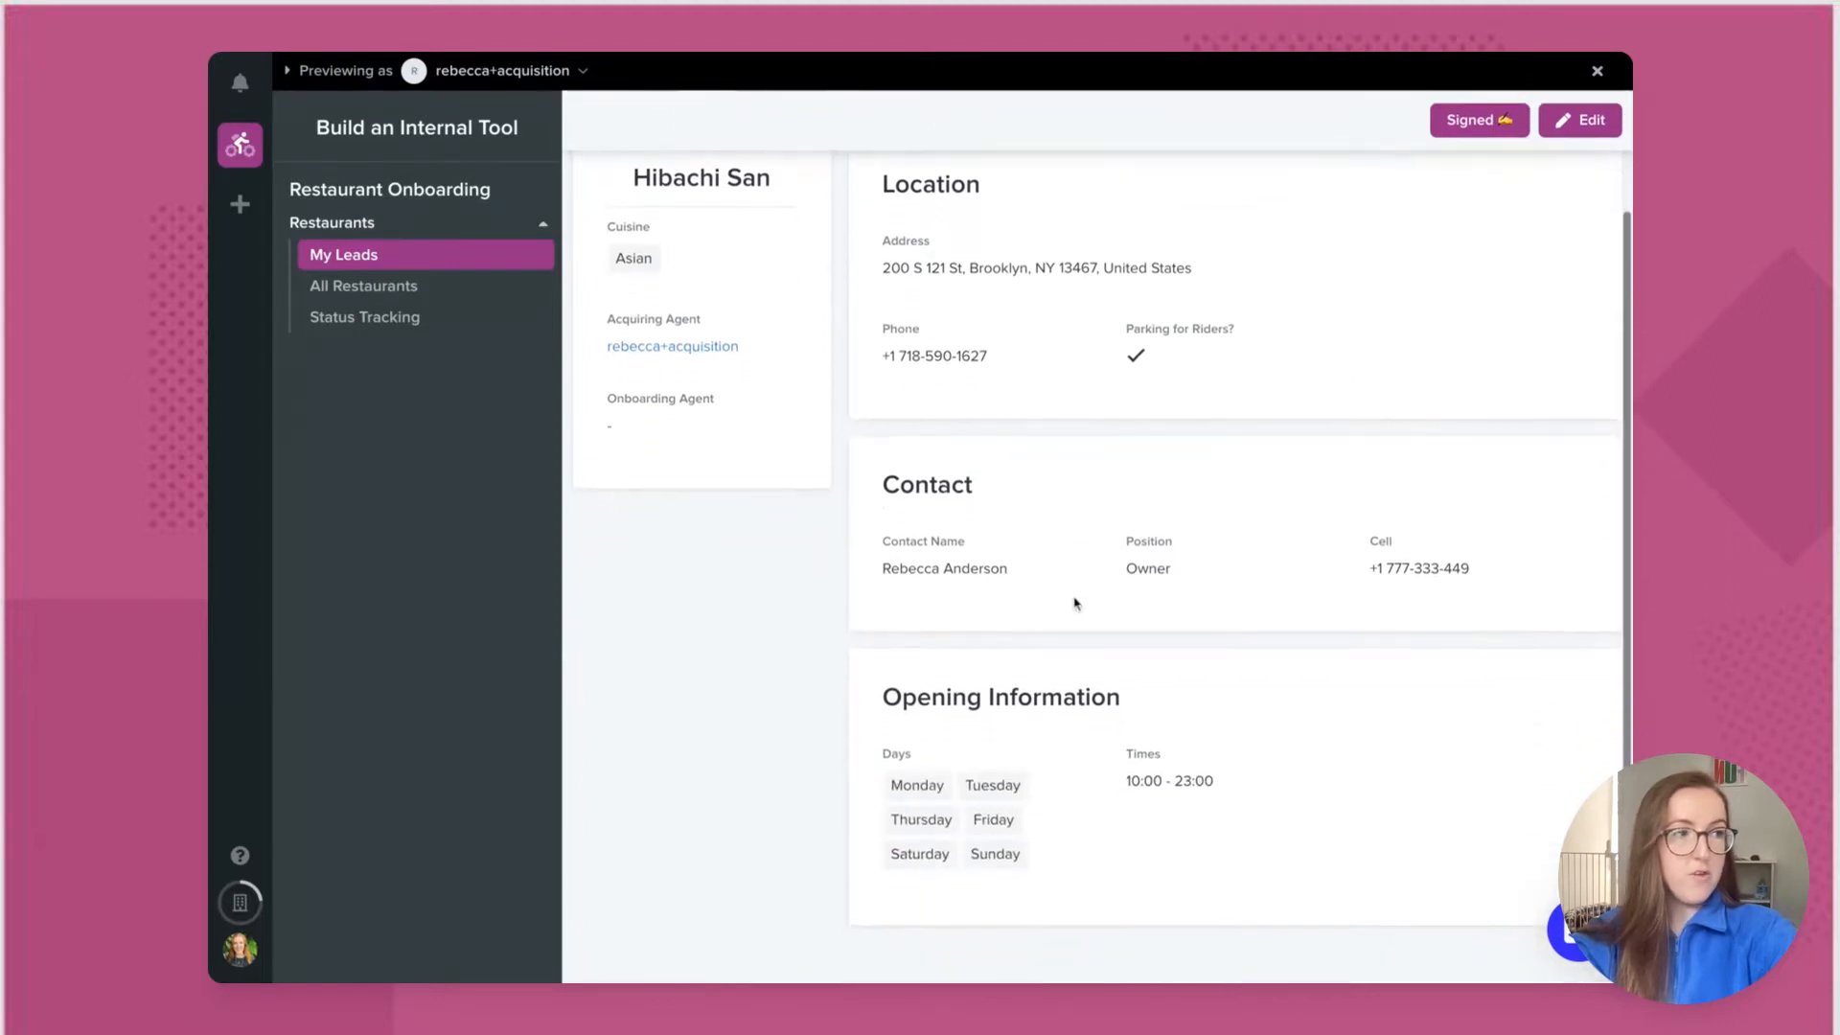
pyautogui.scroll(3, 1075, 602)
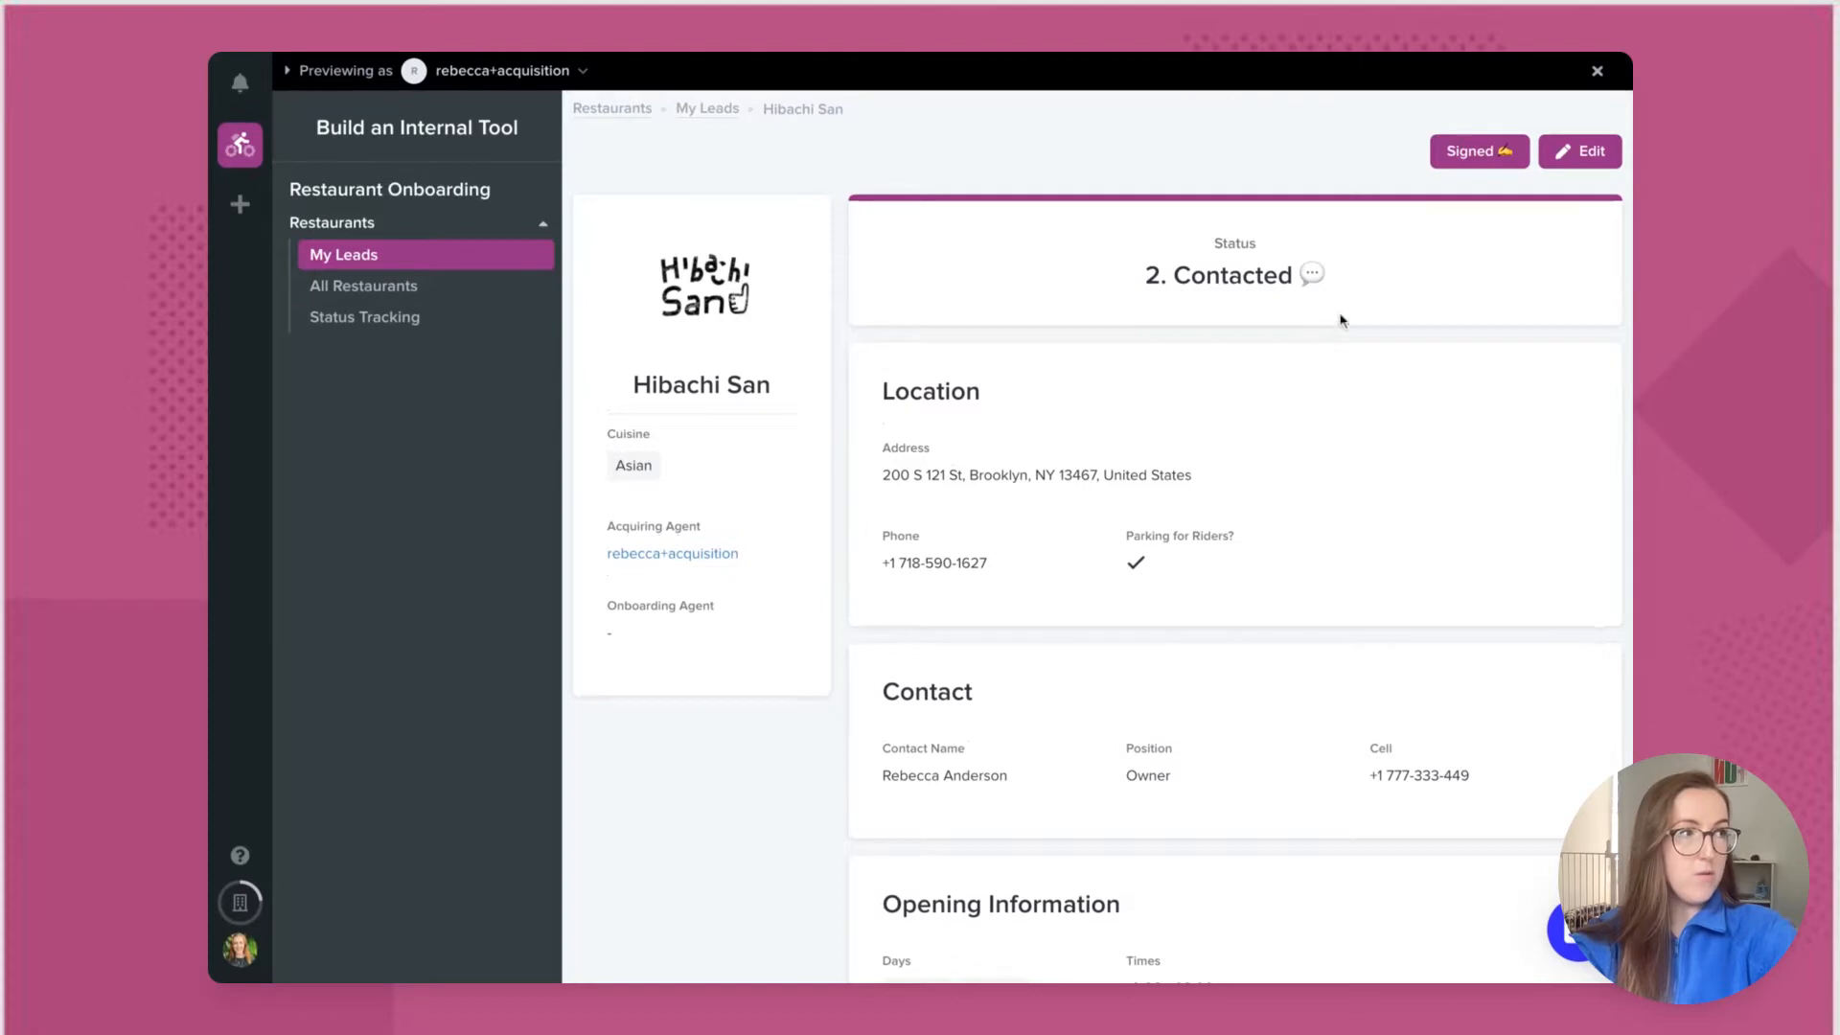
pyautogui.click(1473, 163)
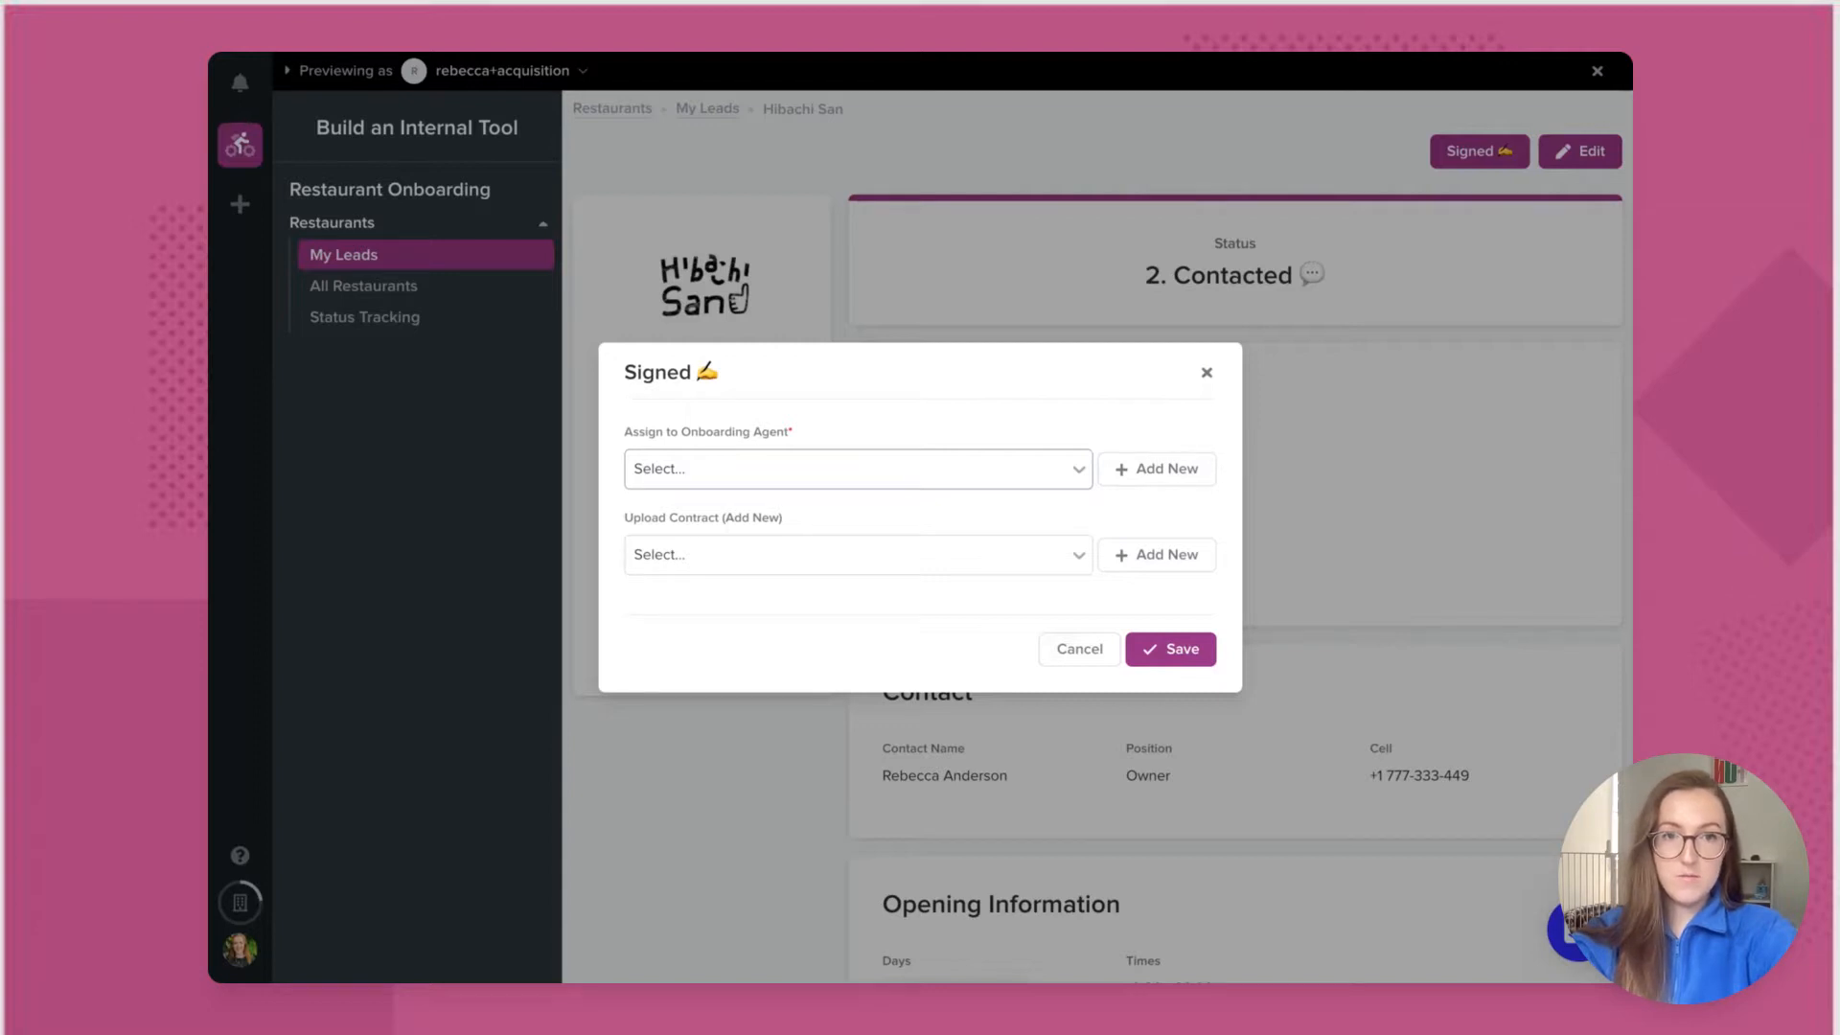
pyautogui.click(857, 469)
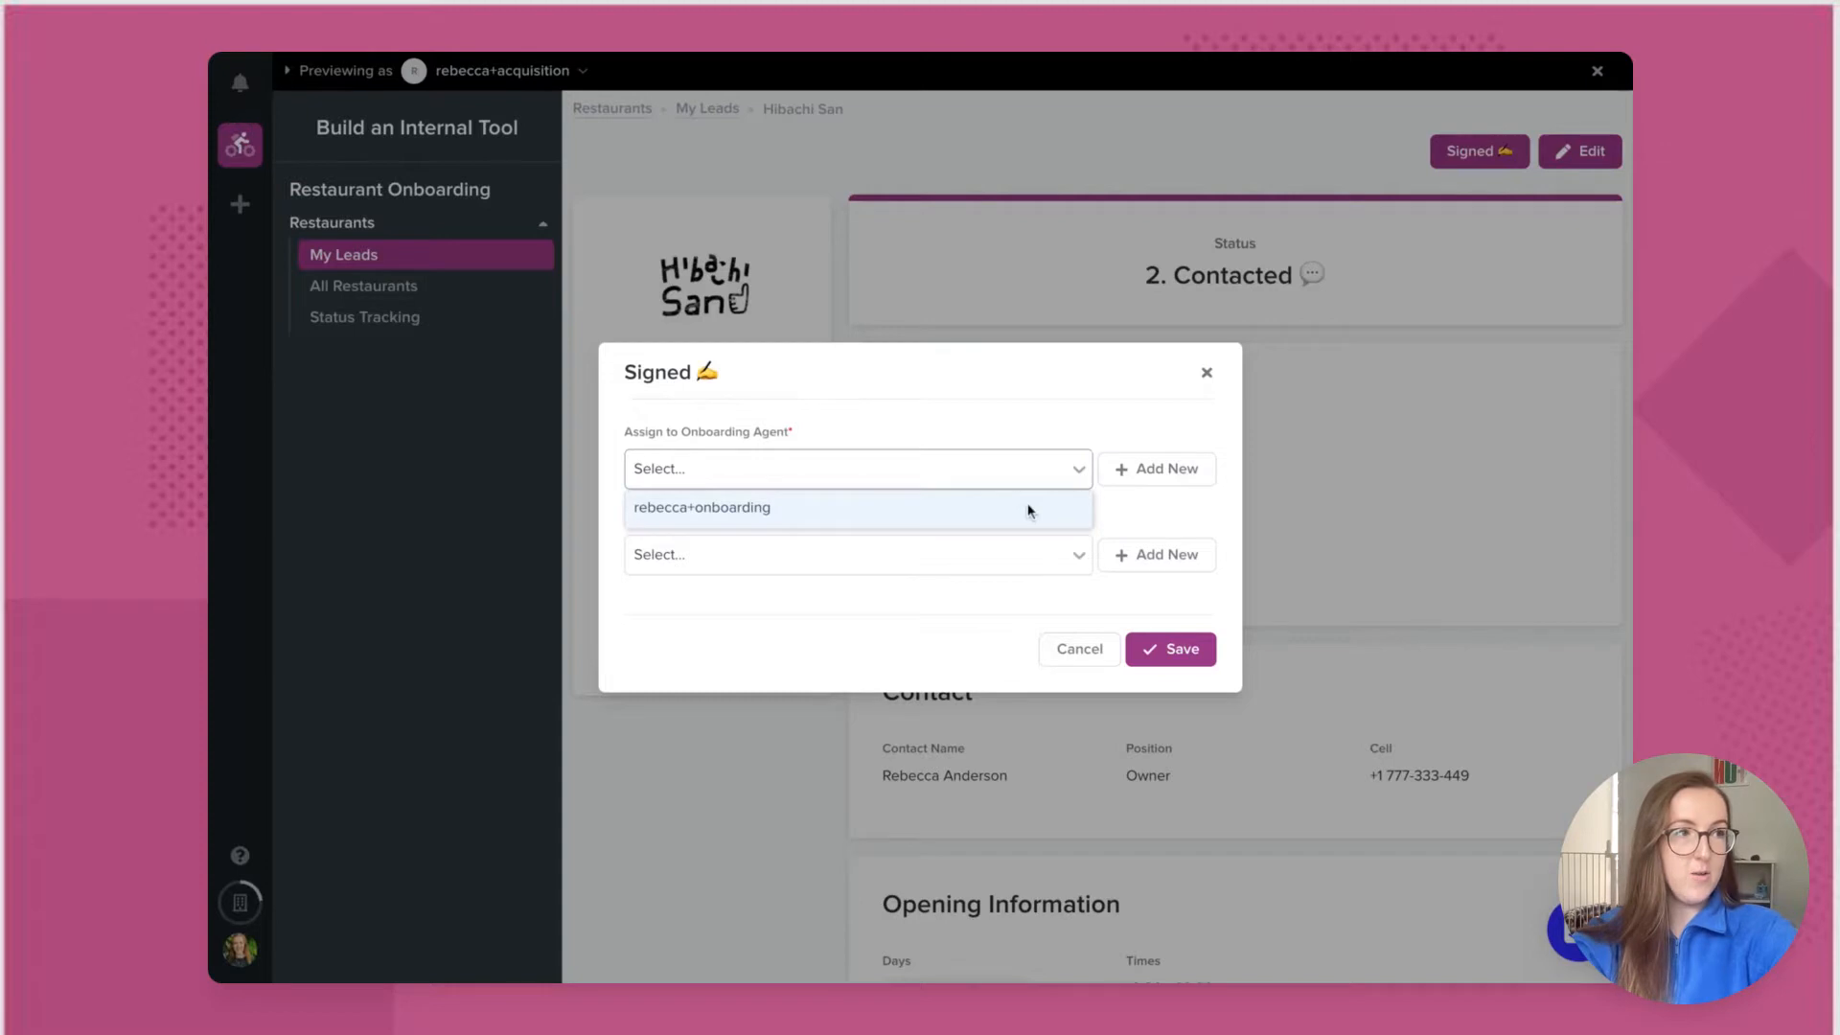
pyautogui.press('Return')
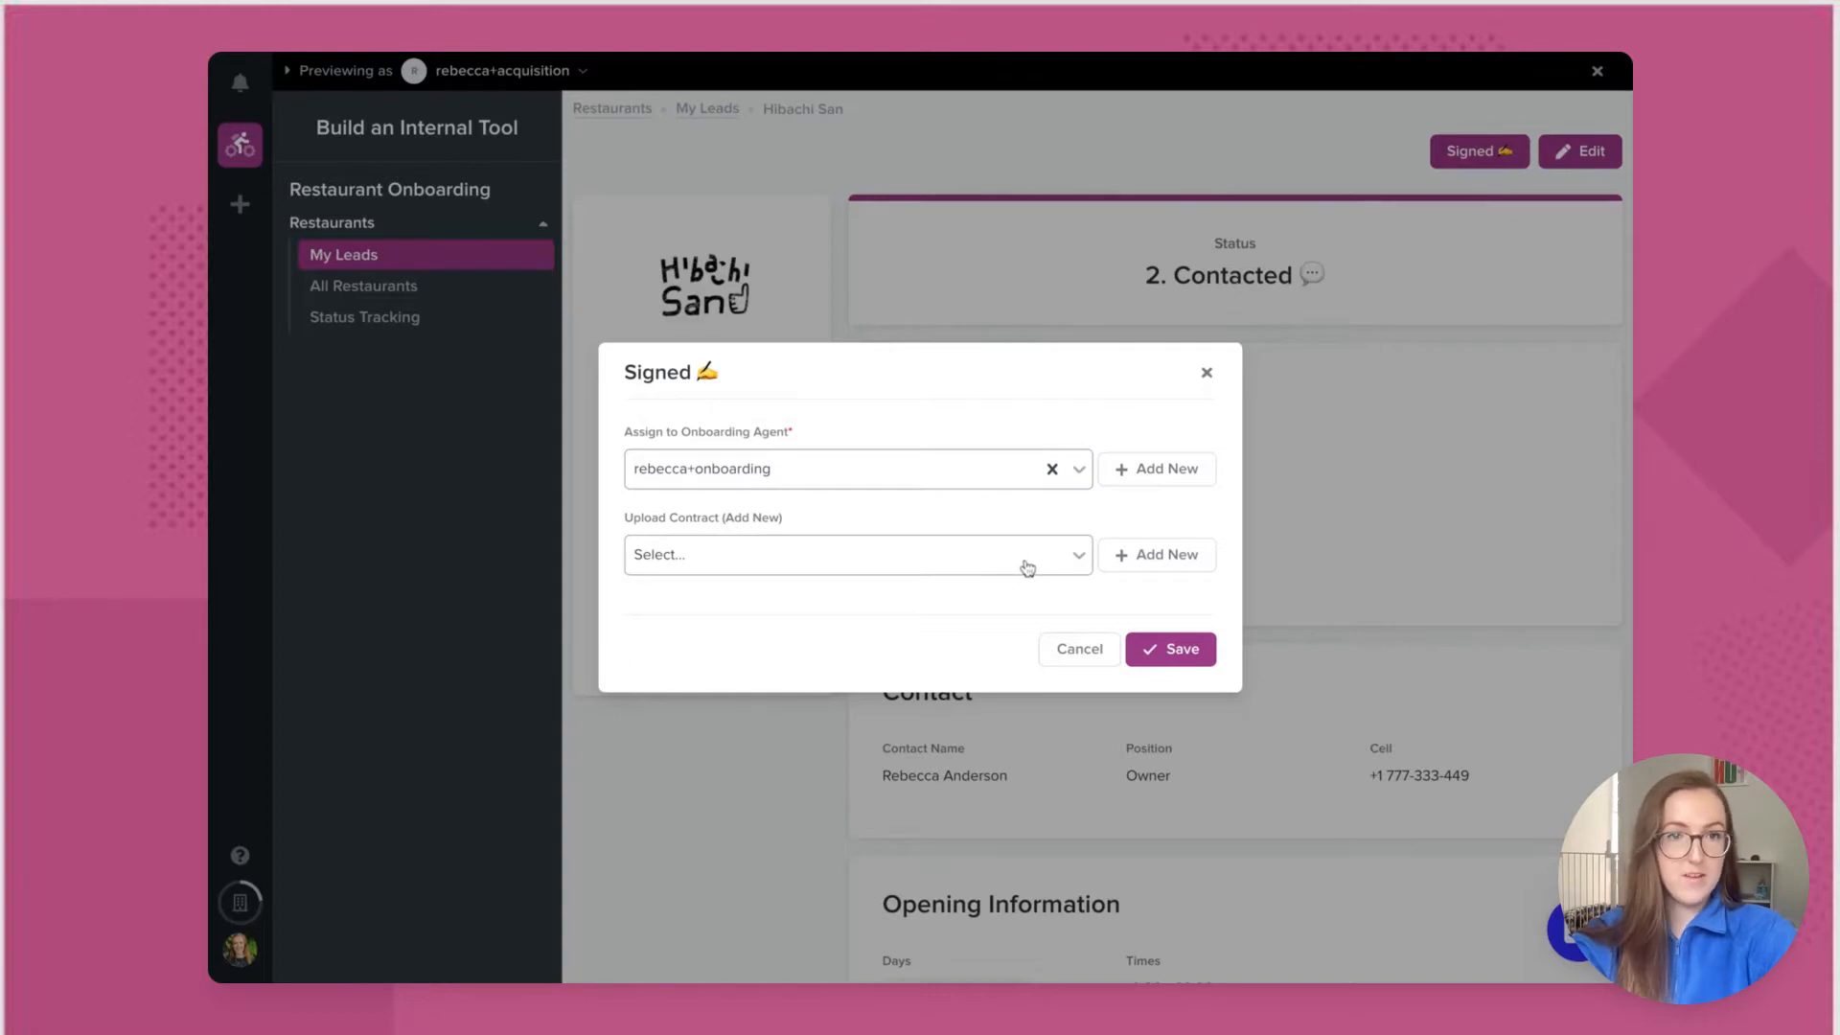
pyautogui.click(1179, 657)
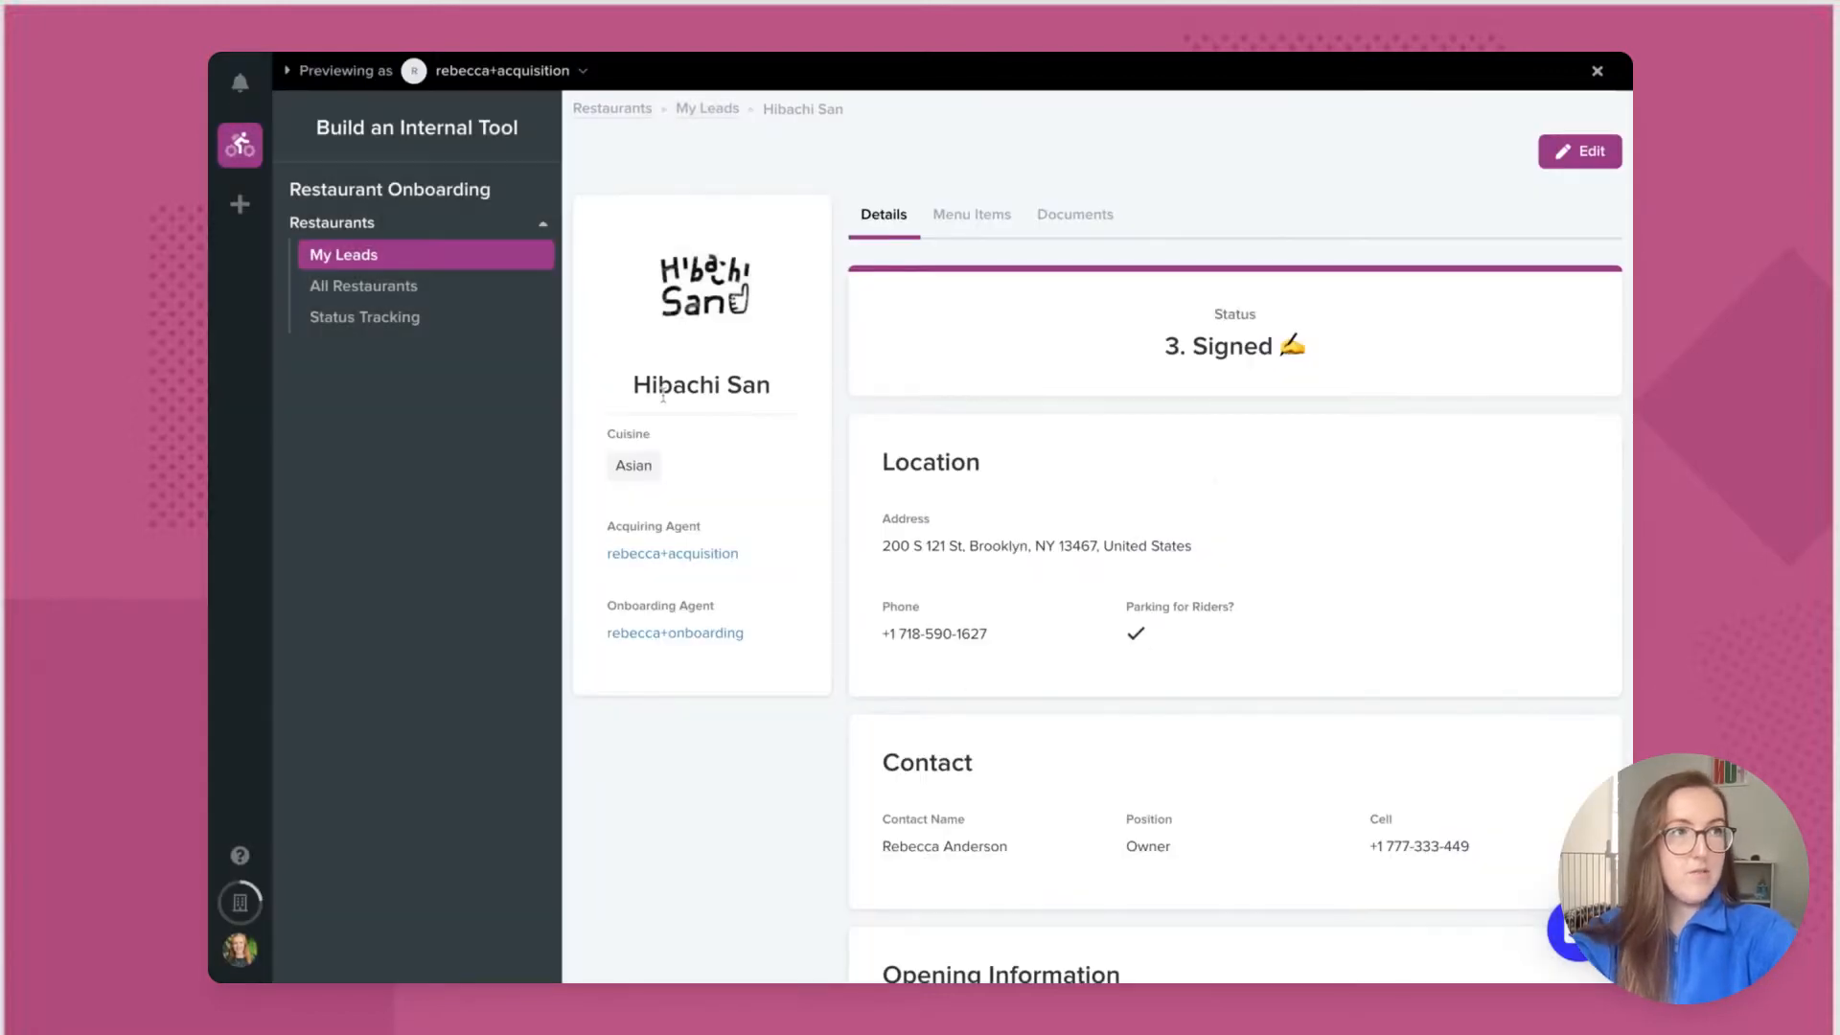
# Step: Switch the preview to the onboarding agent and show their My Clients list
pyautogui.click(583, 73)
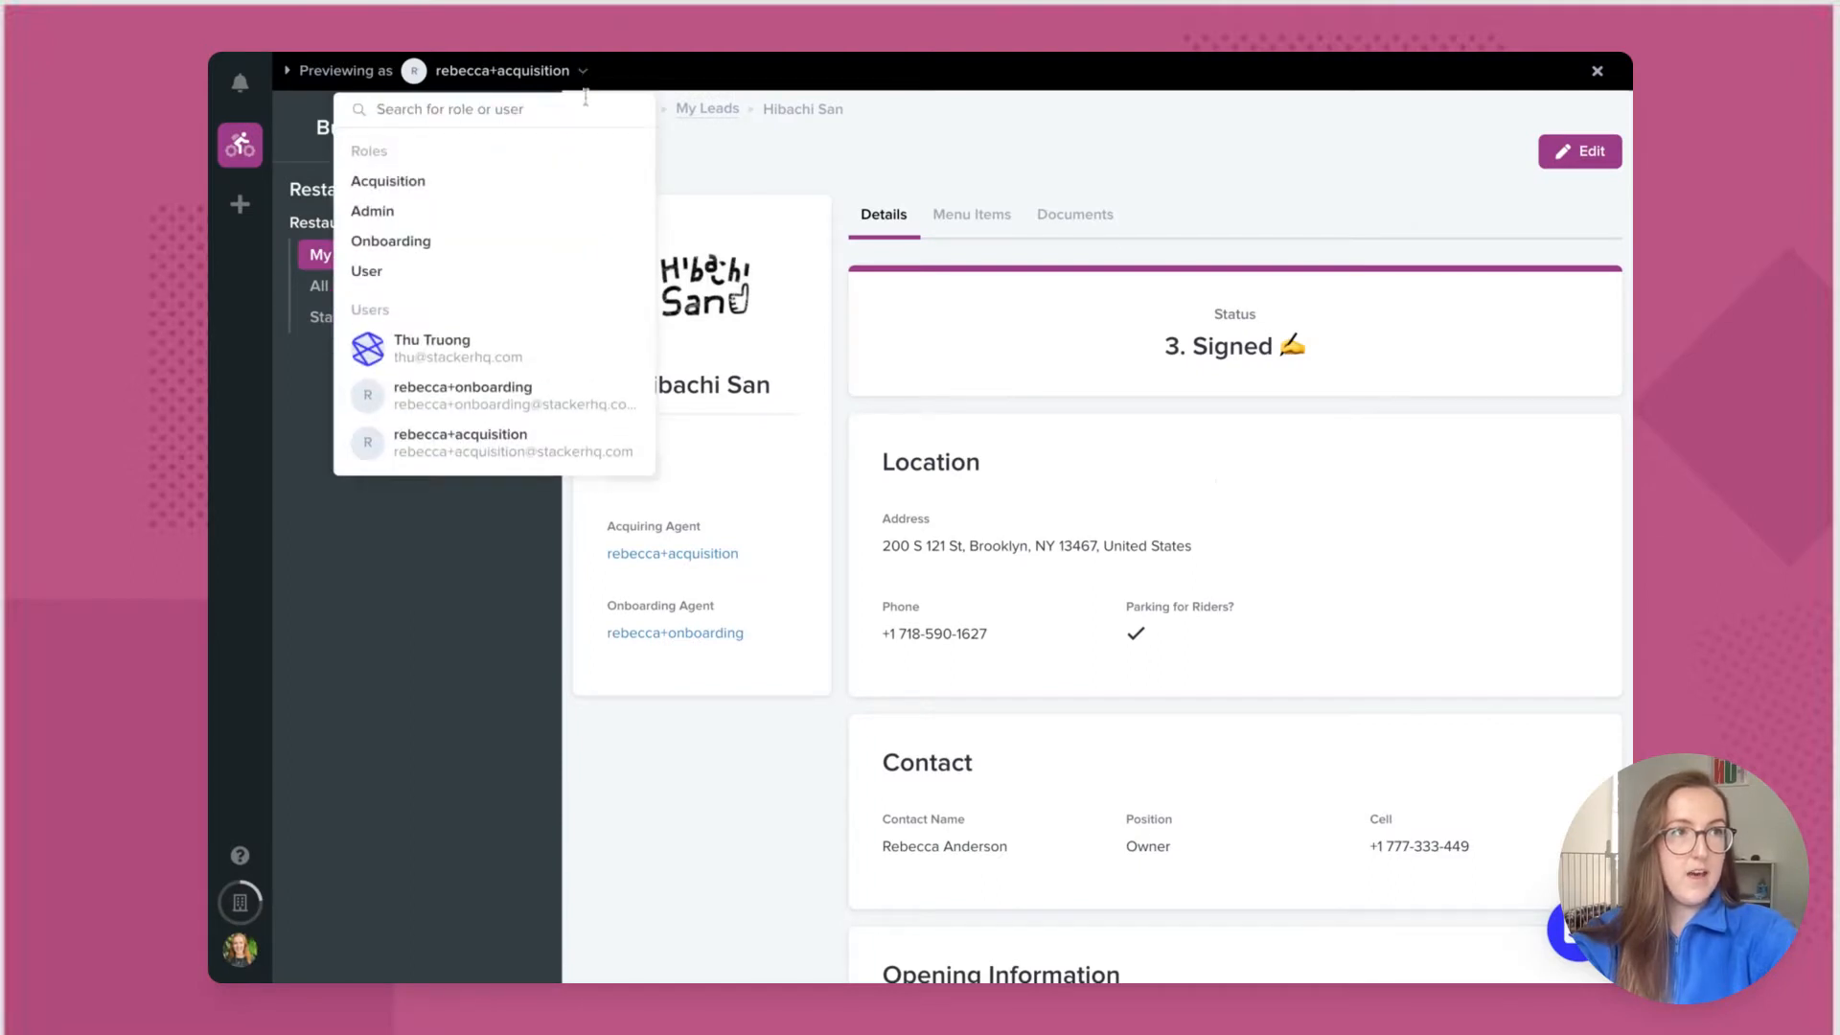
pyautogui.click(607, 400)
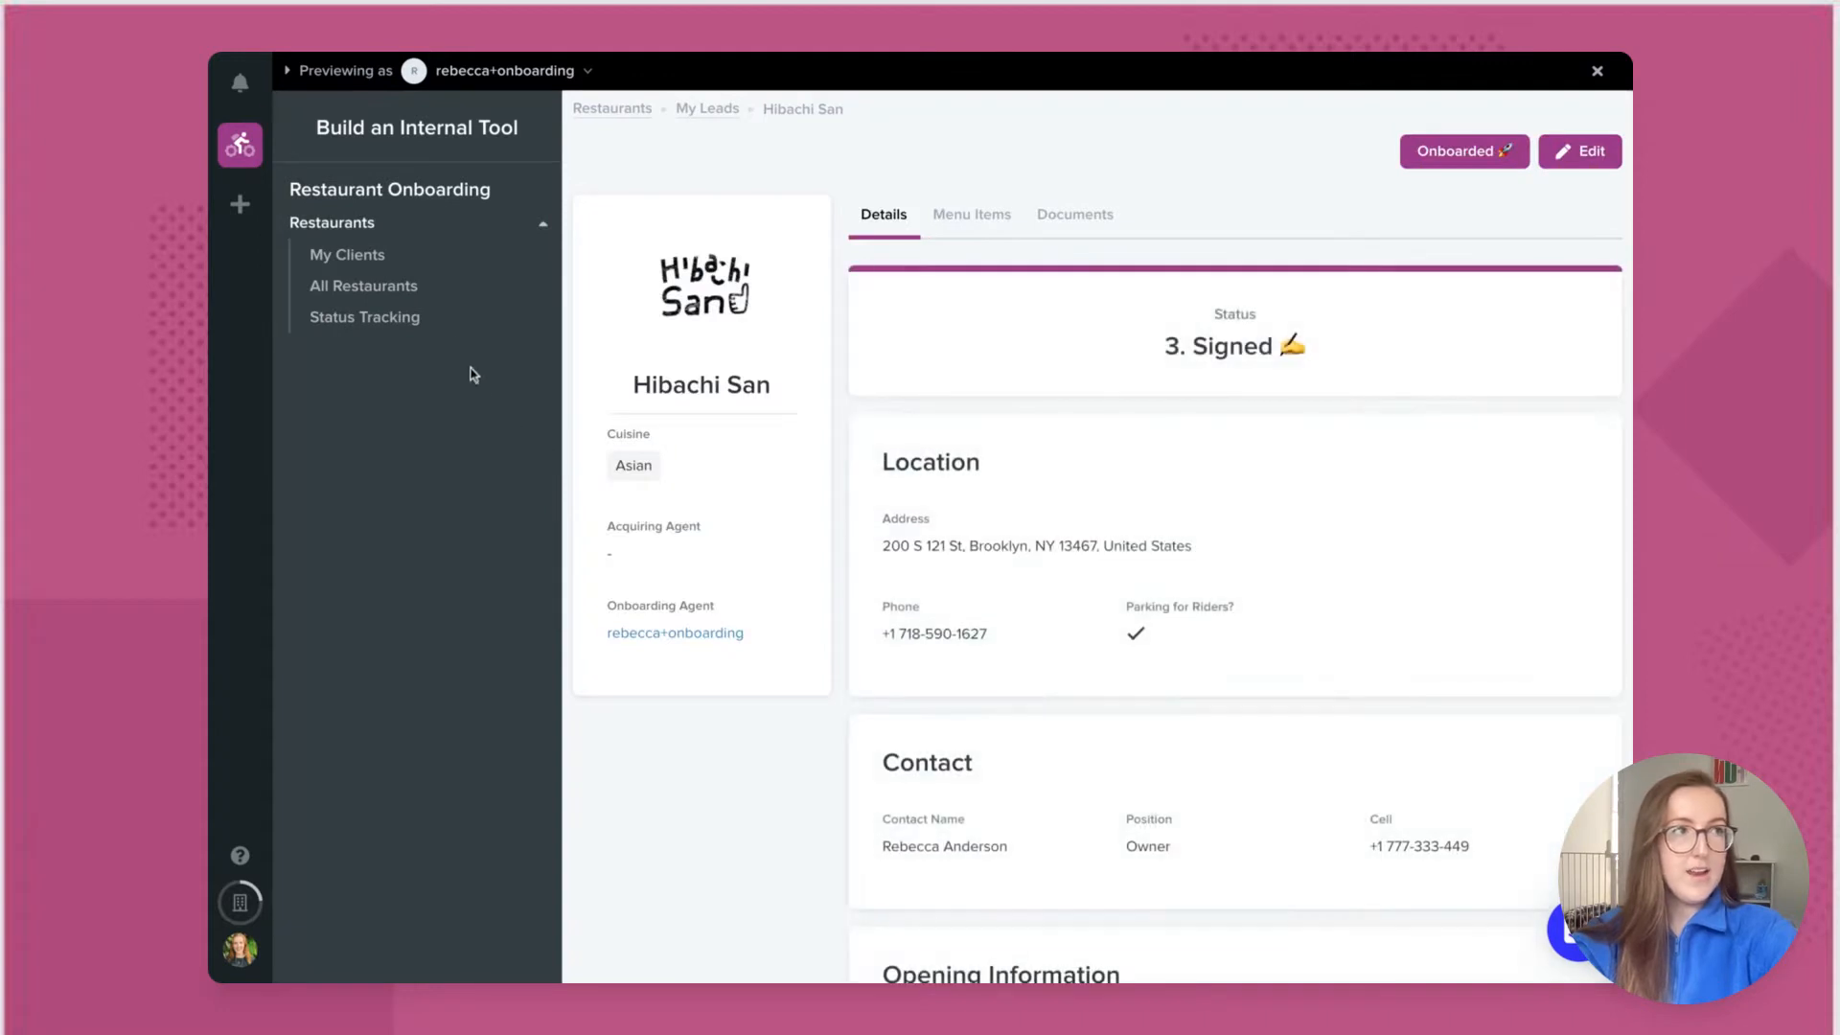
pyautogui.click(382, 256)
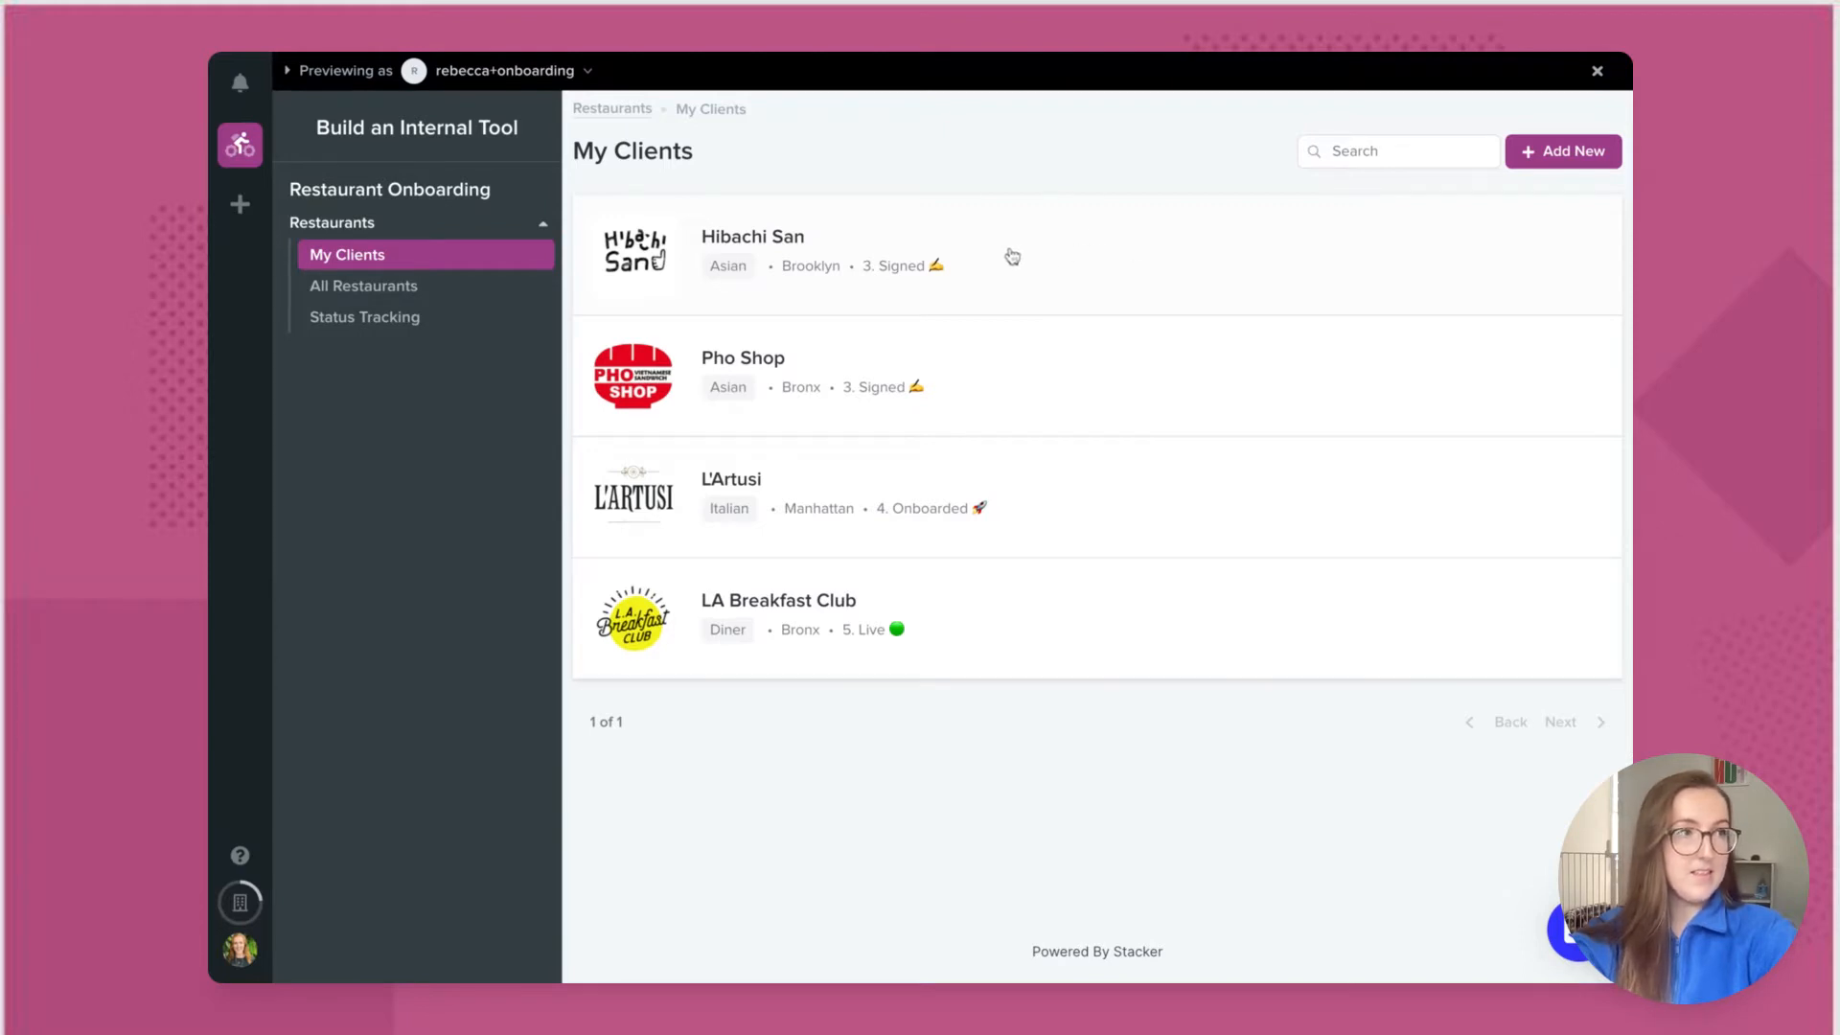
# Step: Set L'Artusi's Status to 5. Live and return to My Clients
pyautogui.click(1065, 501)
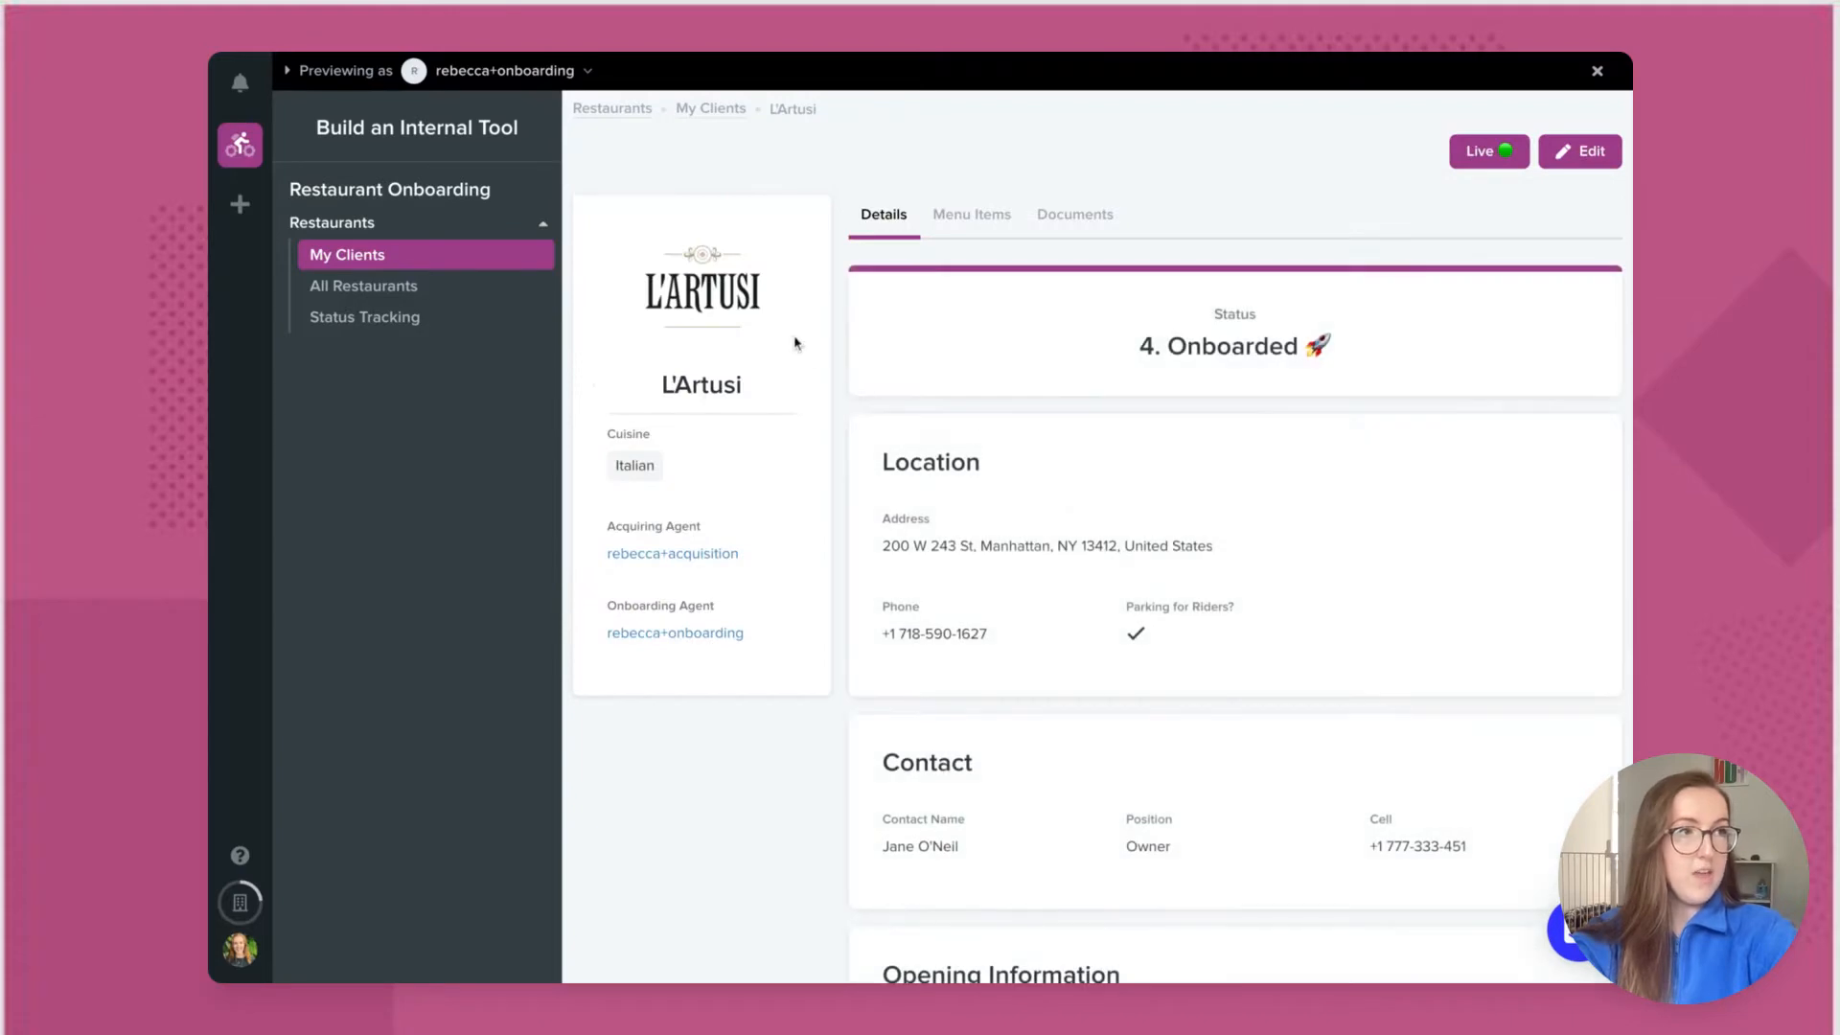
pyautogui.click(1498, 161)
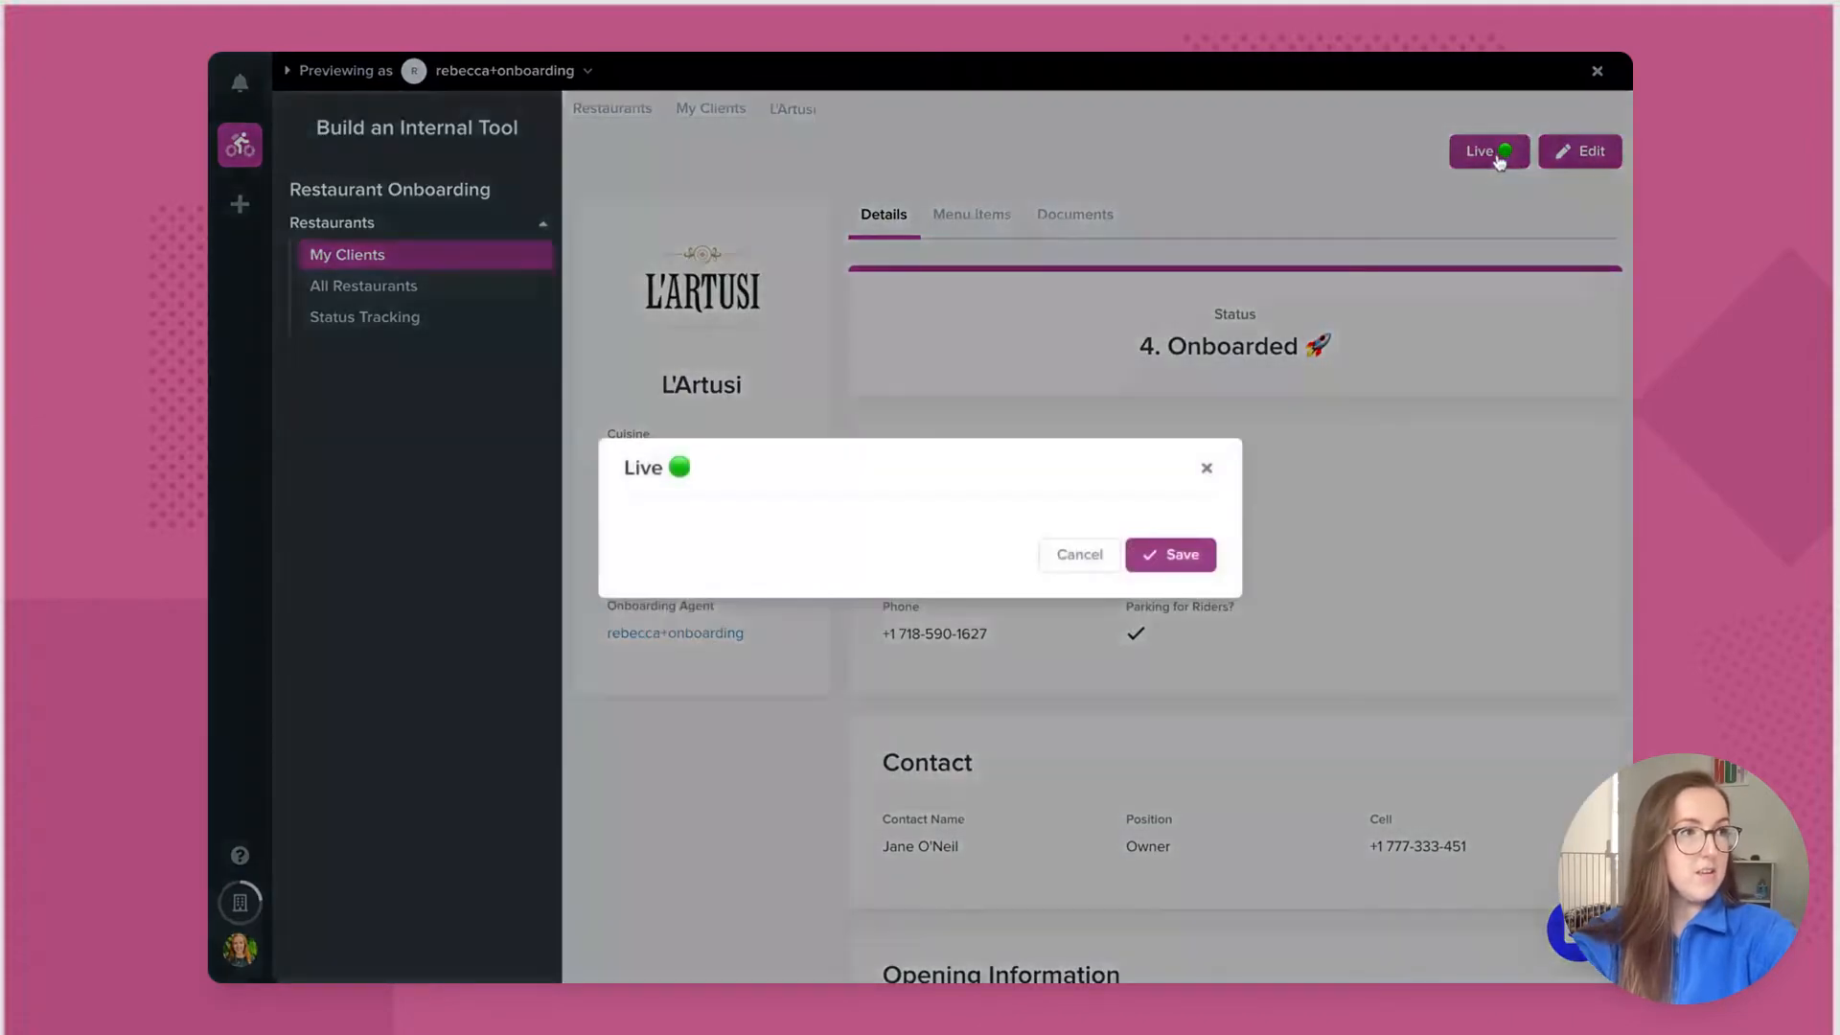
pyautogui.click(1145, 554)
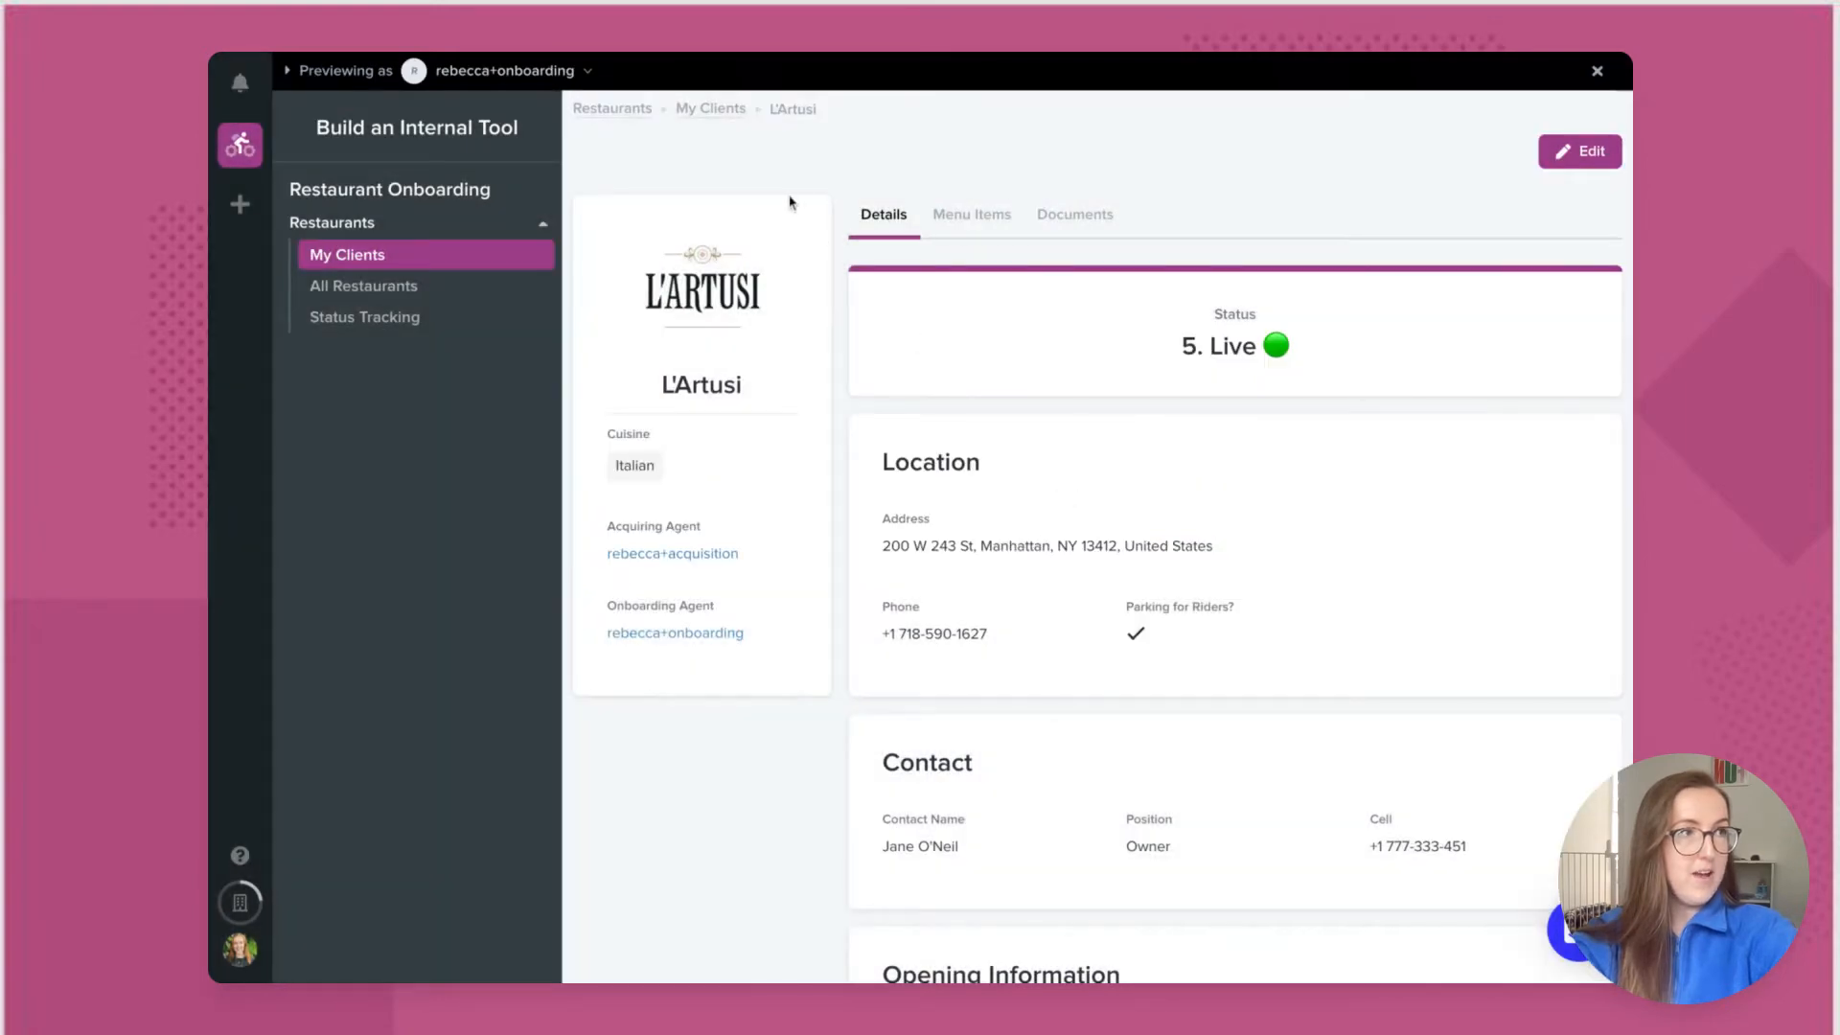
pyautogui.click(710, 109)
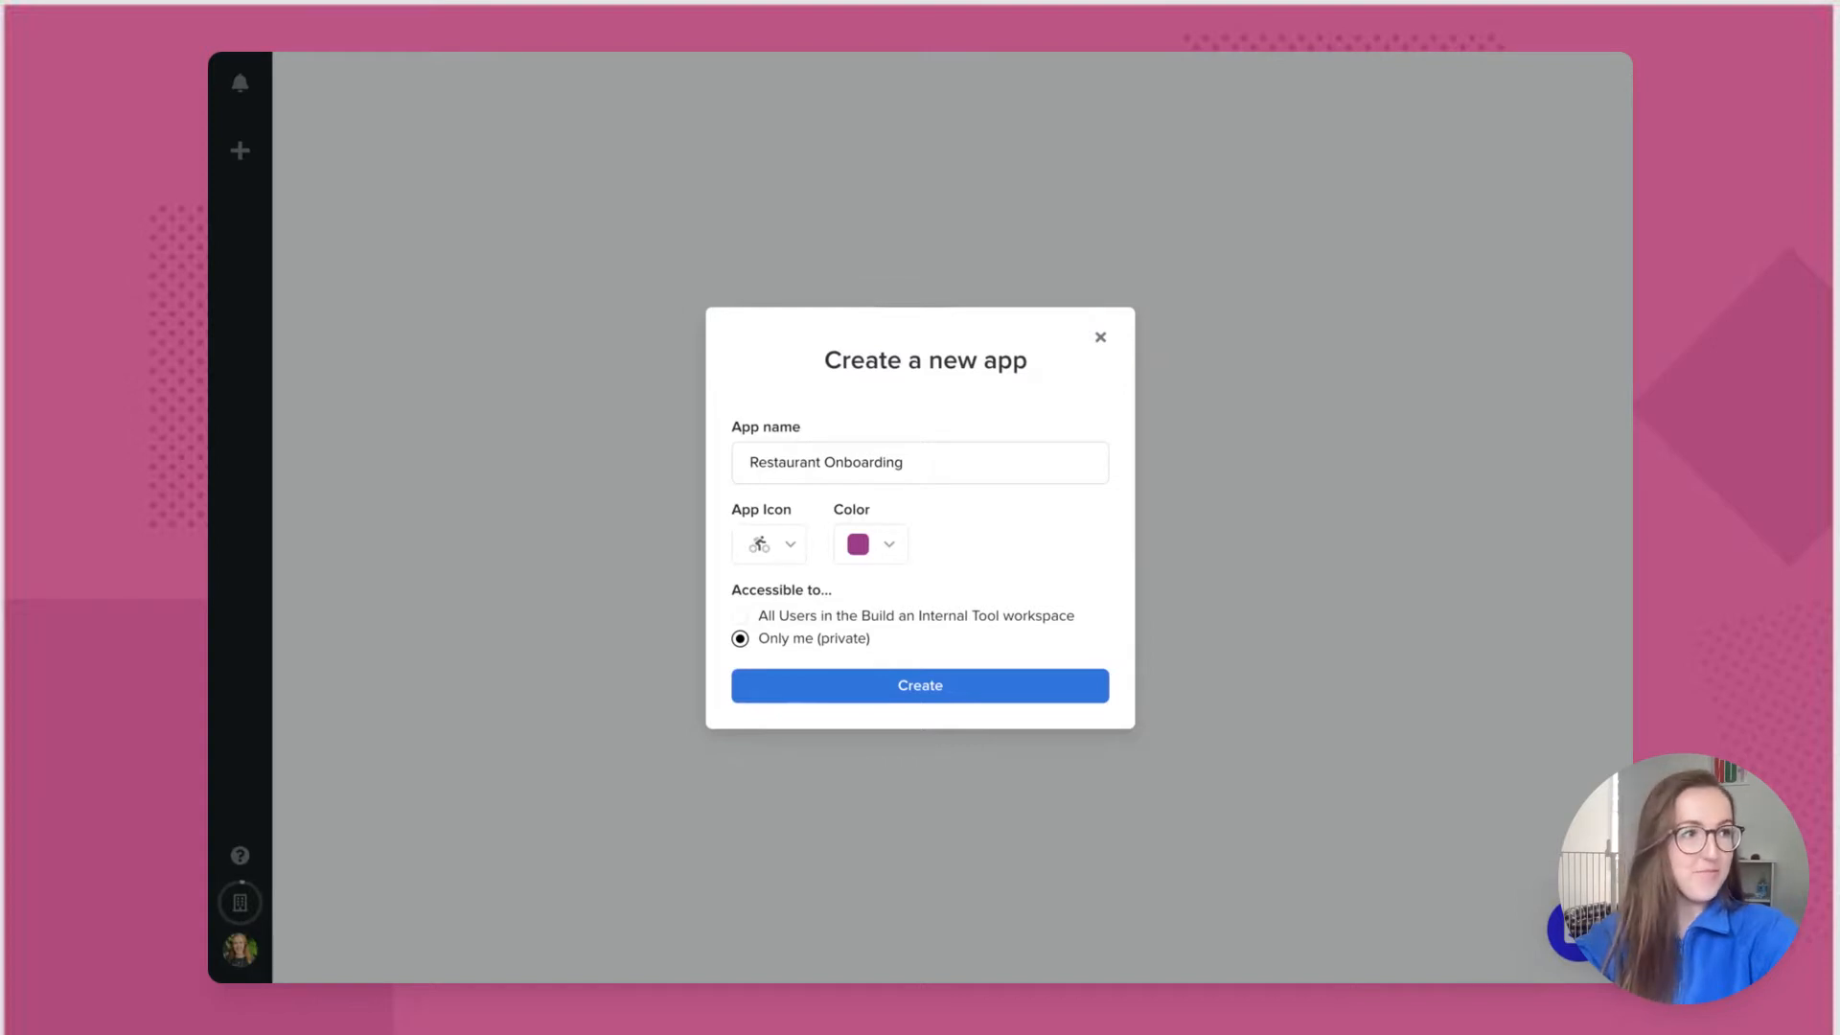
# Step: Create the Restaurant Onboarding app, importing 3 tables and 32 columns from Airtable
pyautogui.click(989, 693)
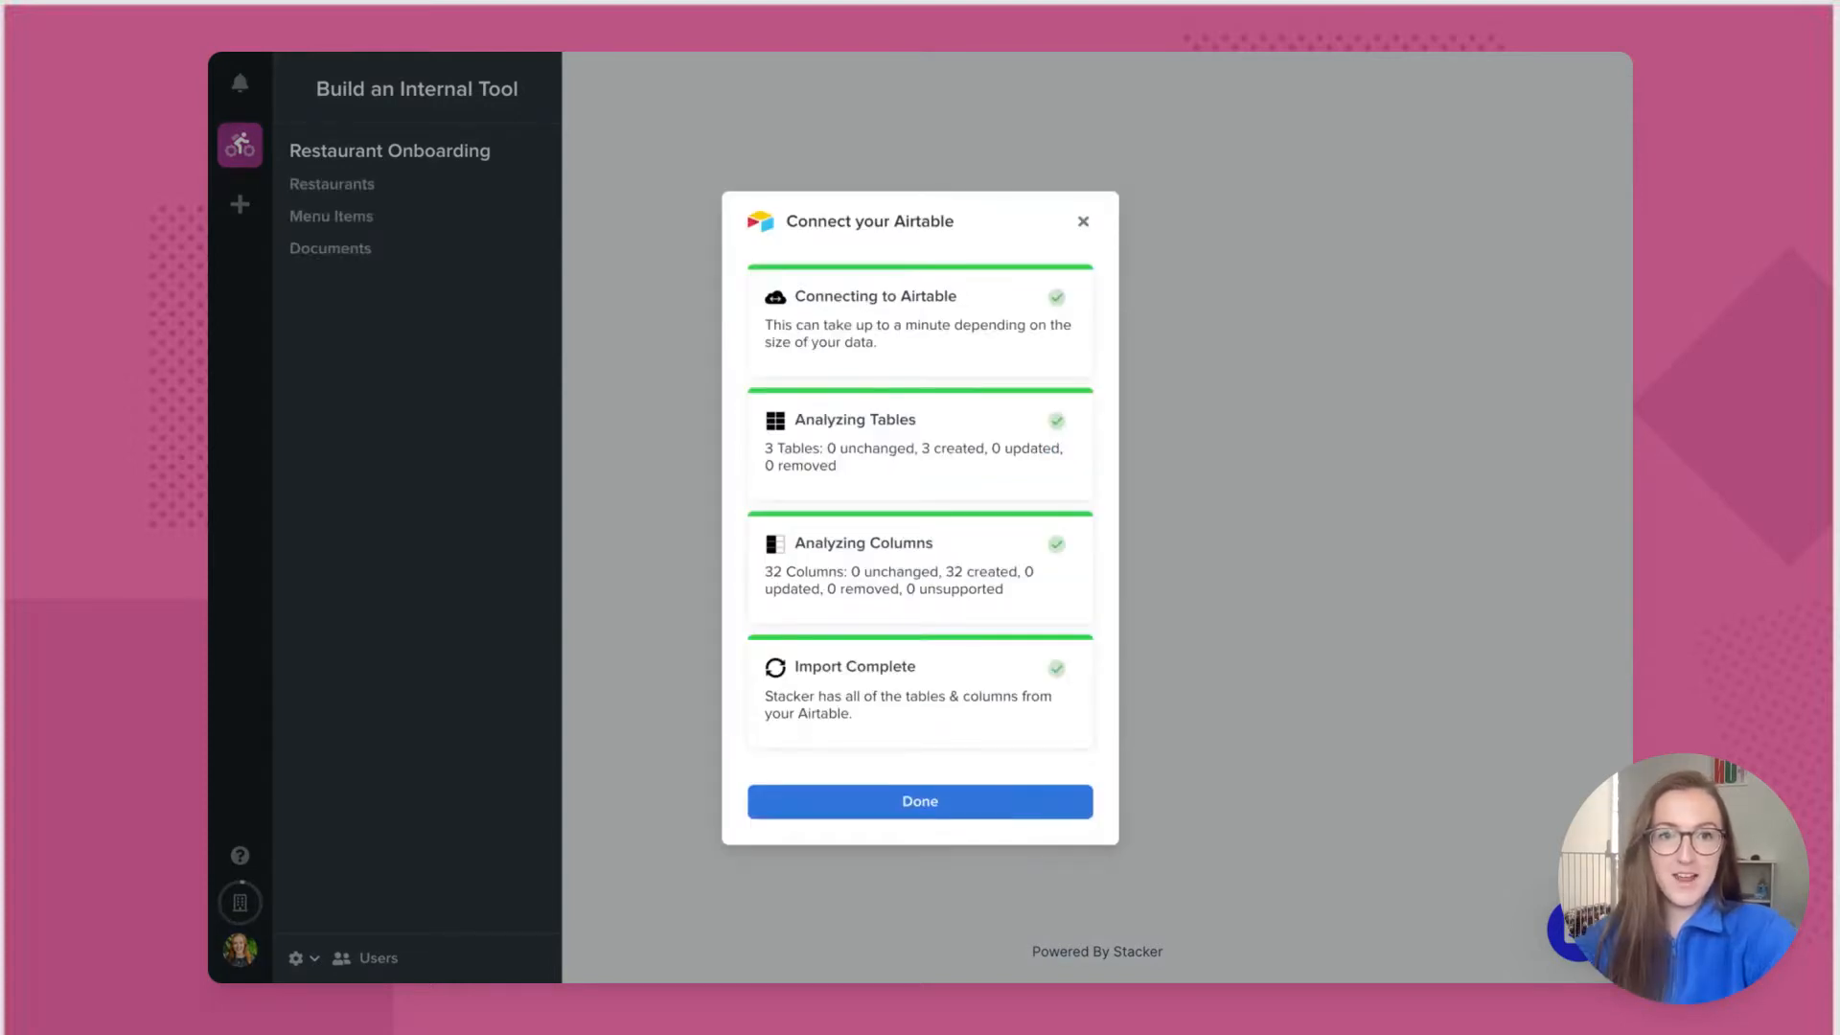
pyautogui.click(920, 802)
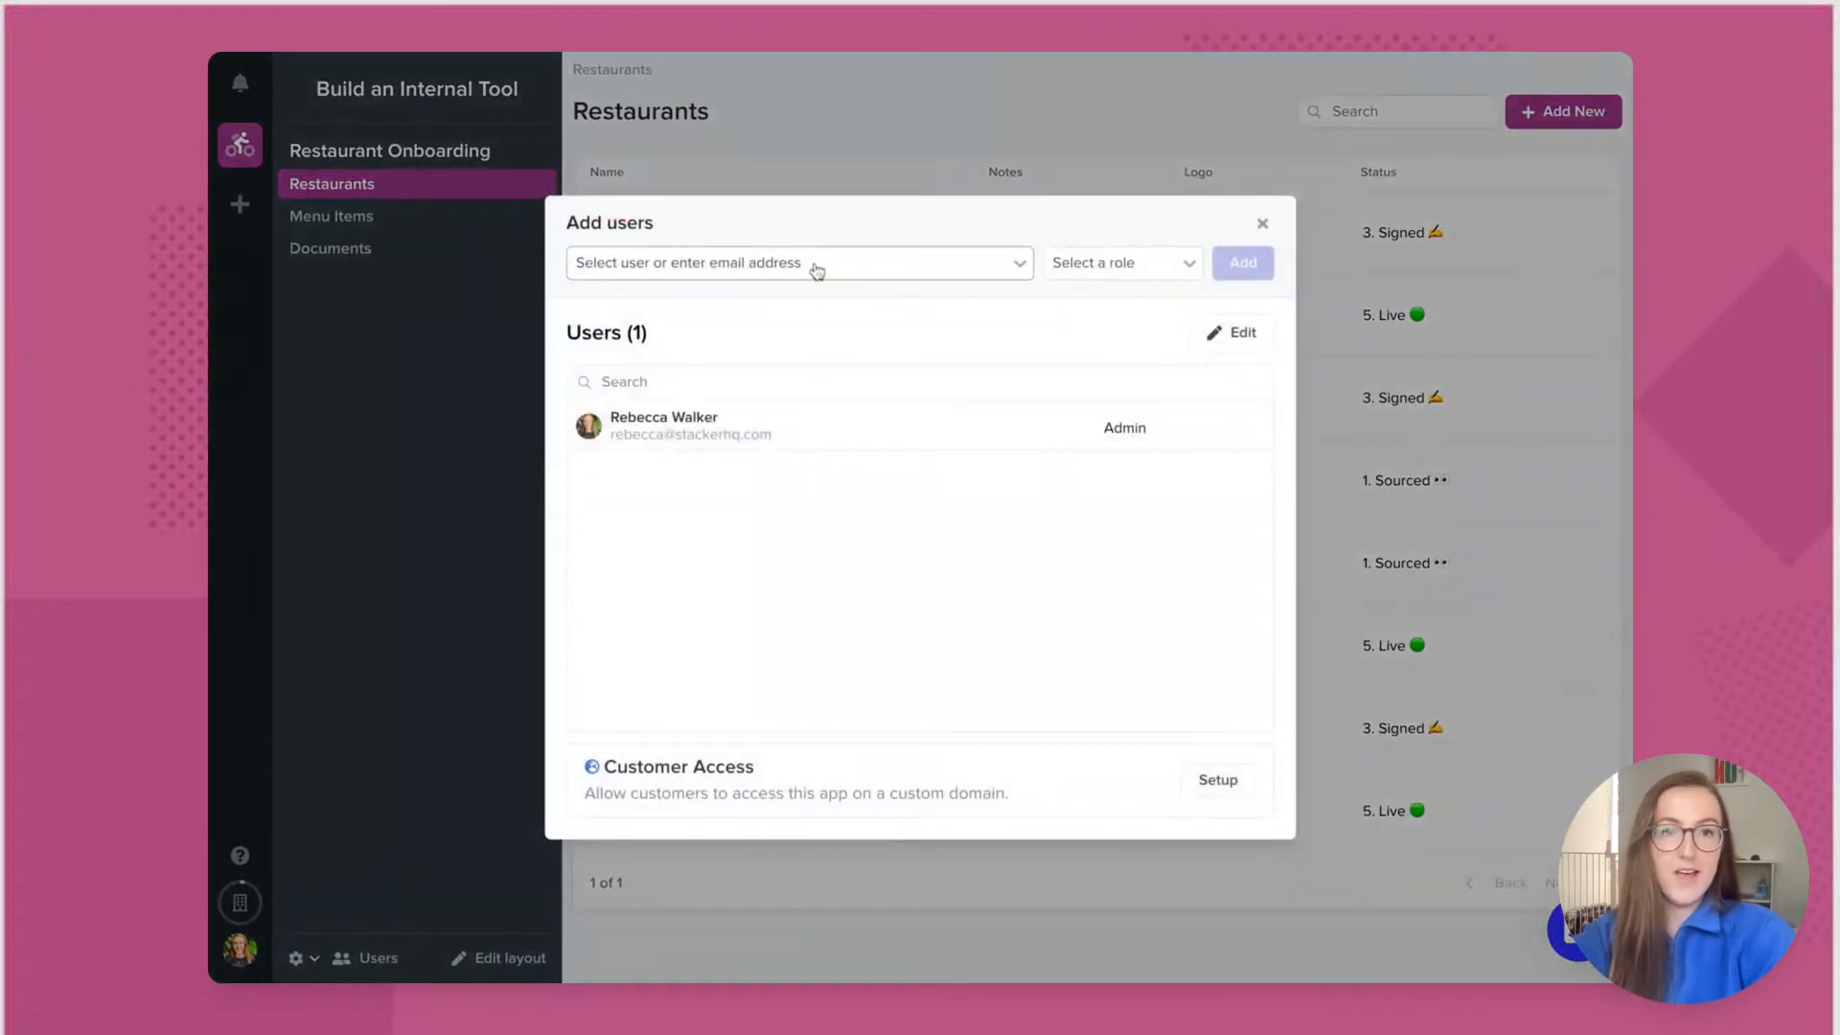
# Step: Invite a colleague by e-mail with the Admin role, then close the Add users dialog
pyautogui.click(817, 271)
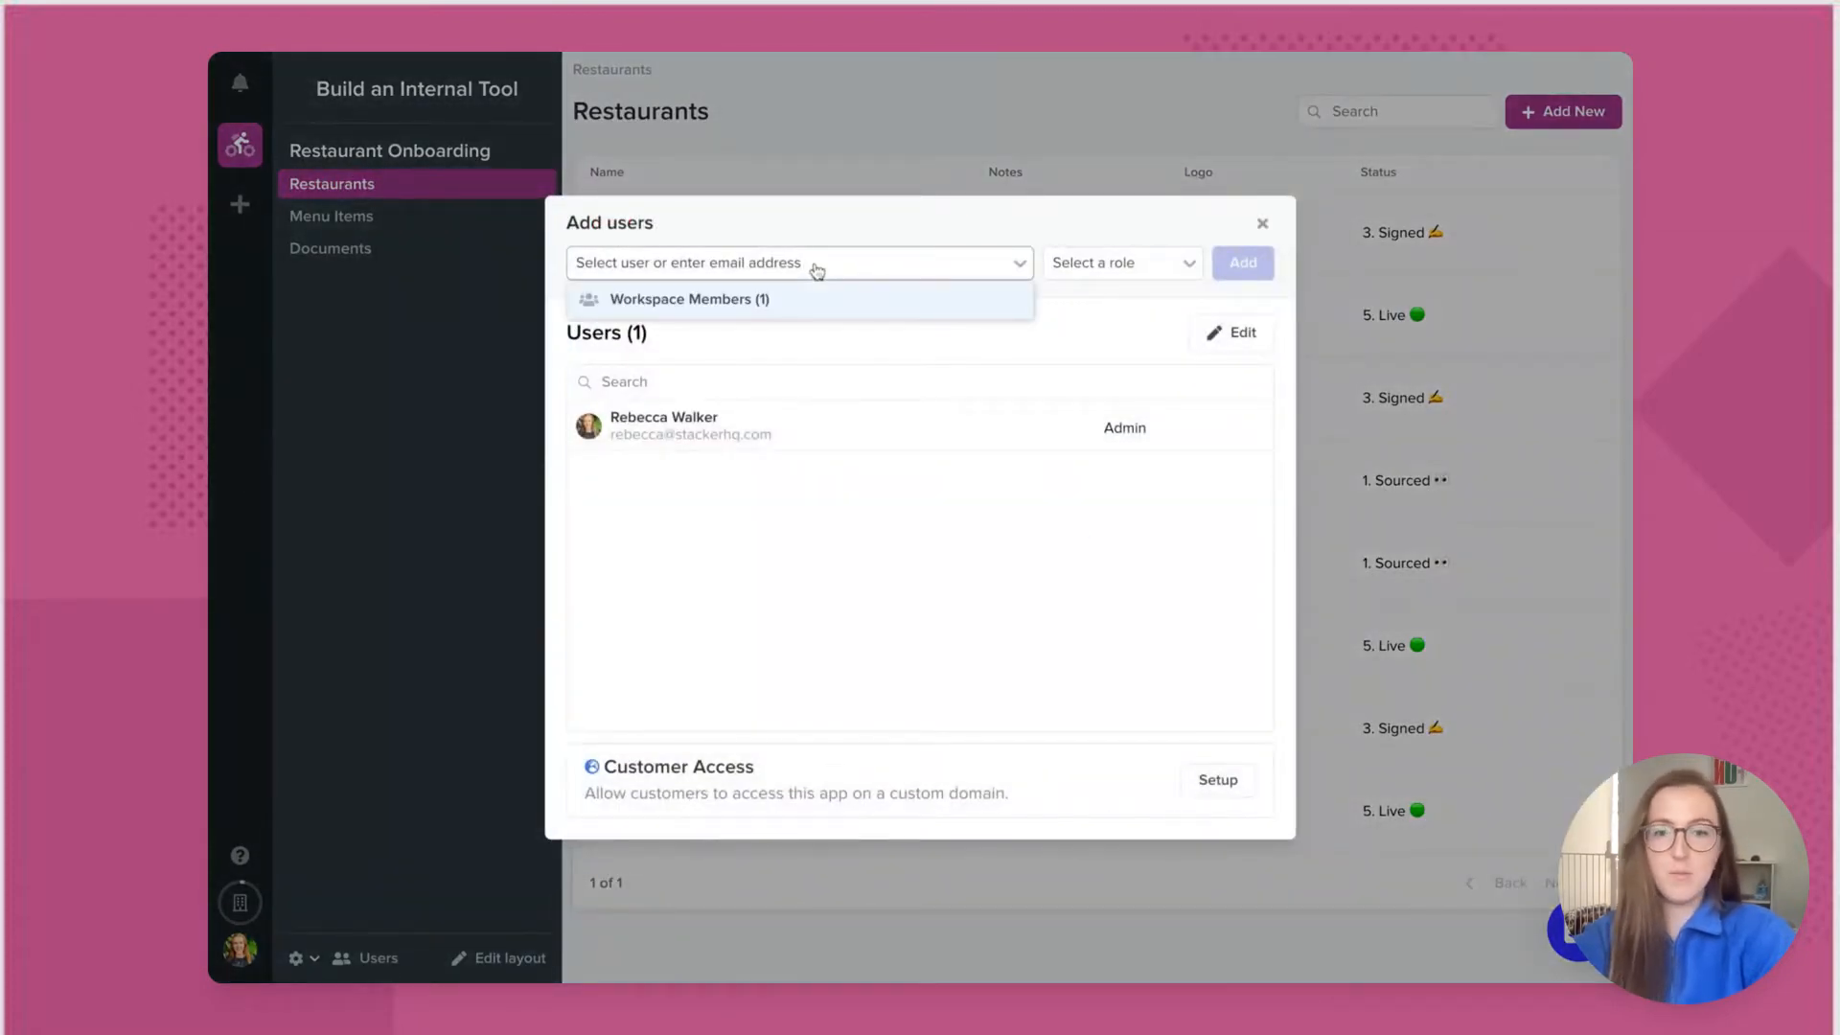
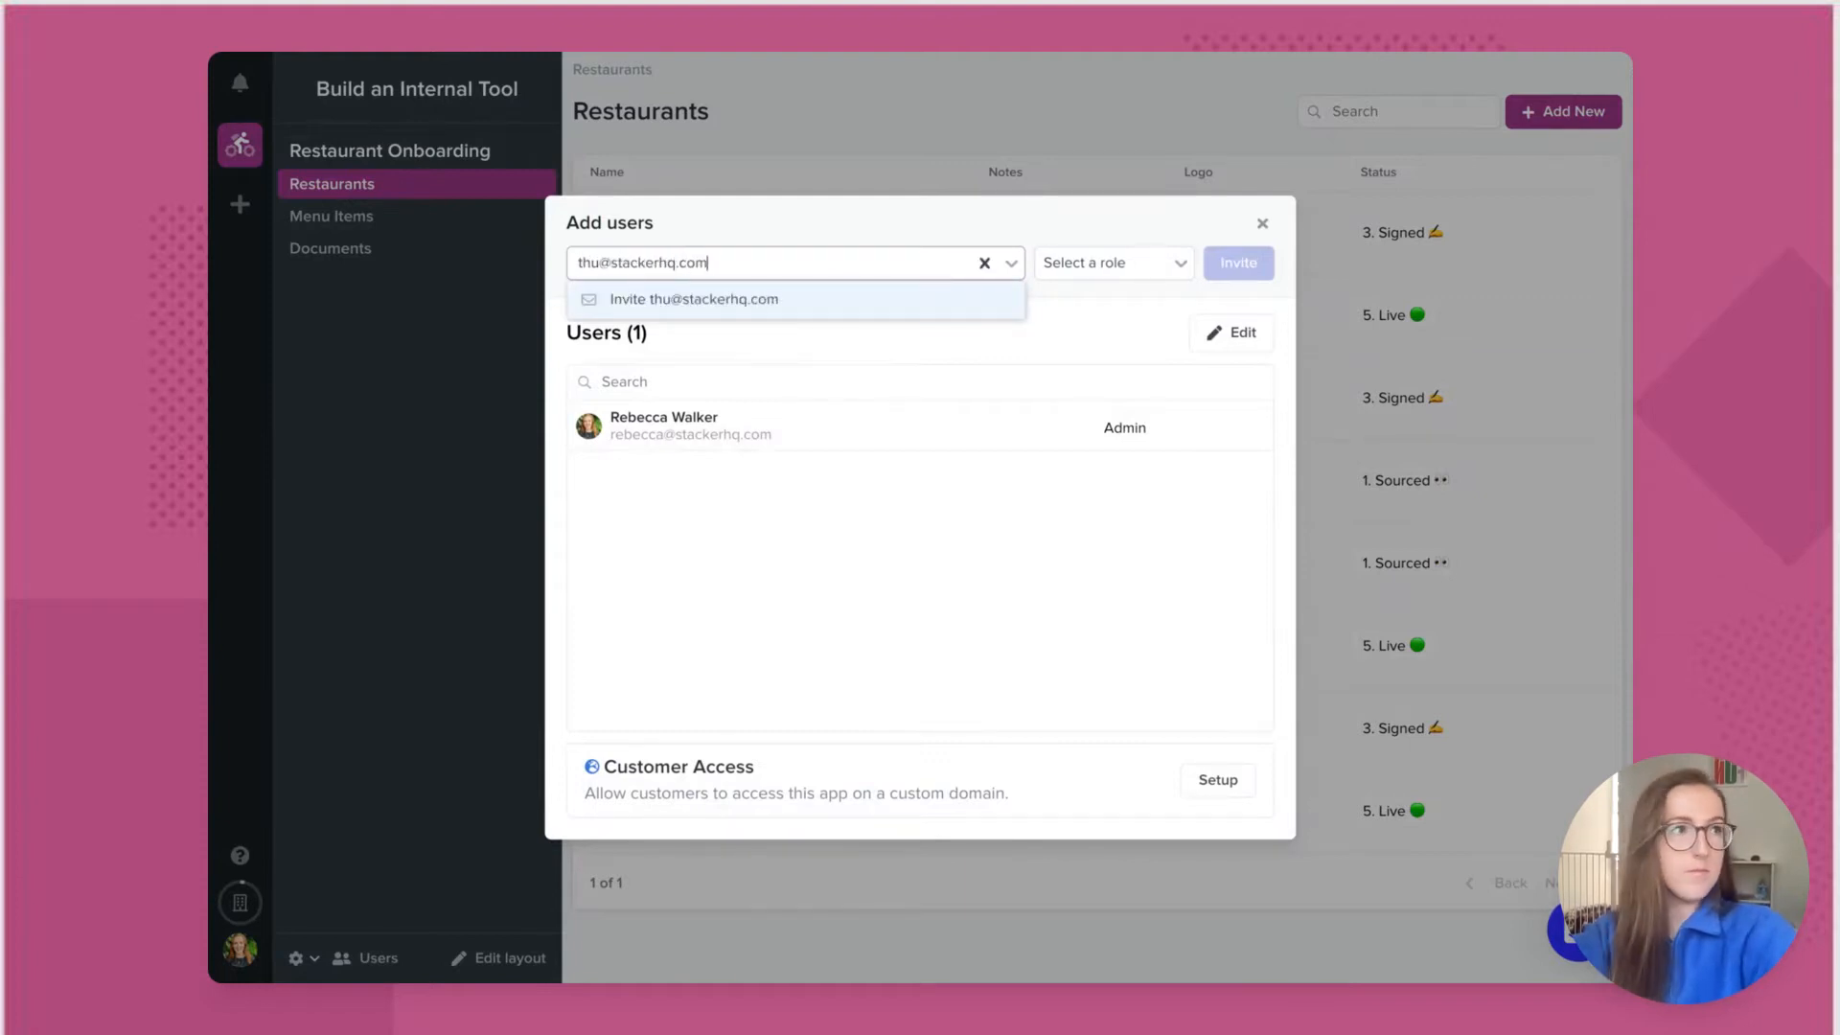
pyautogui.click(1135, 264)
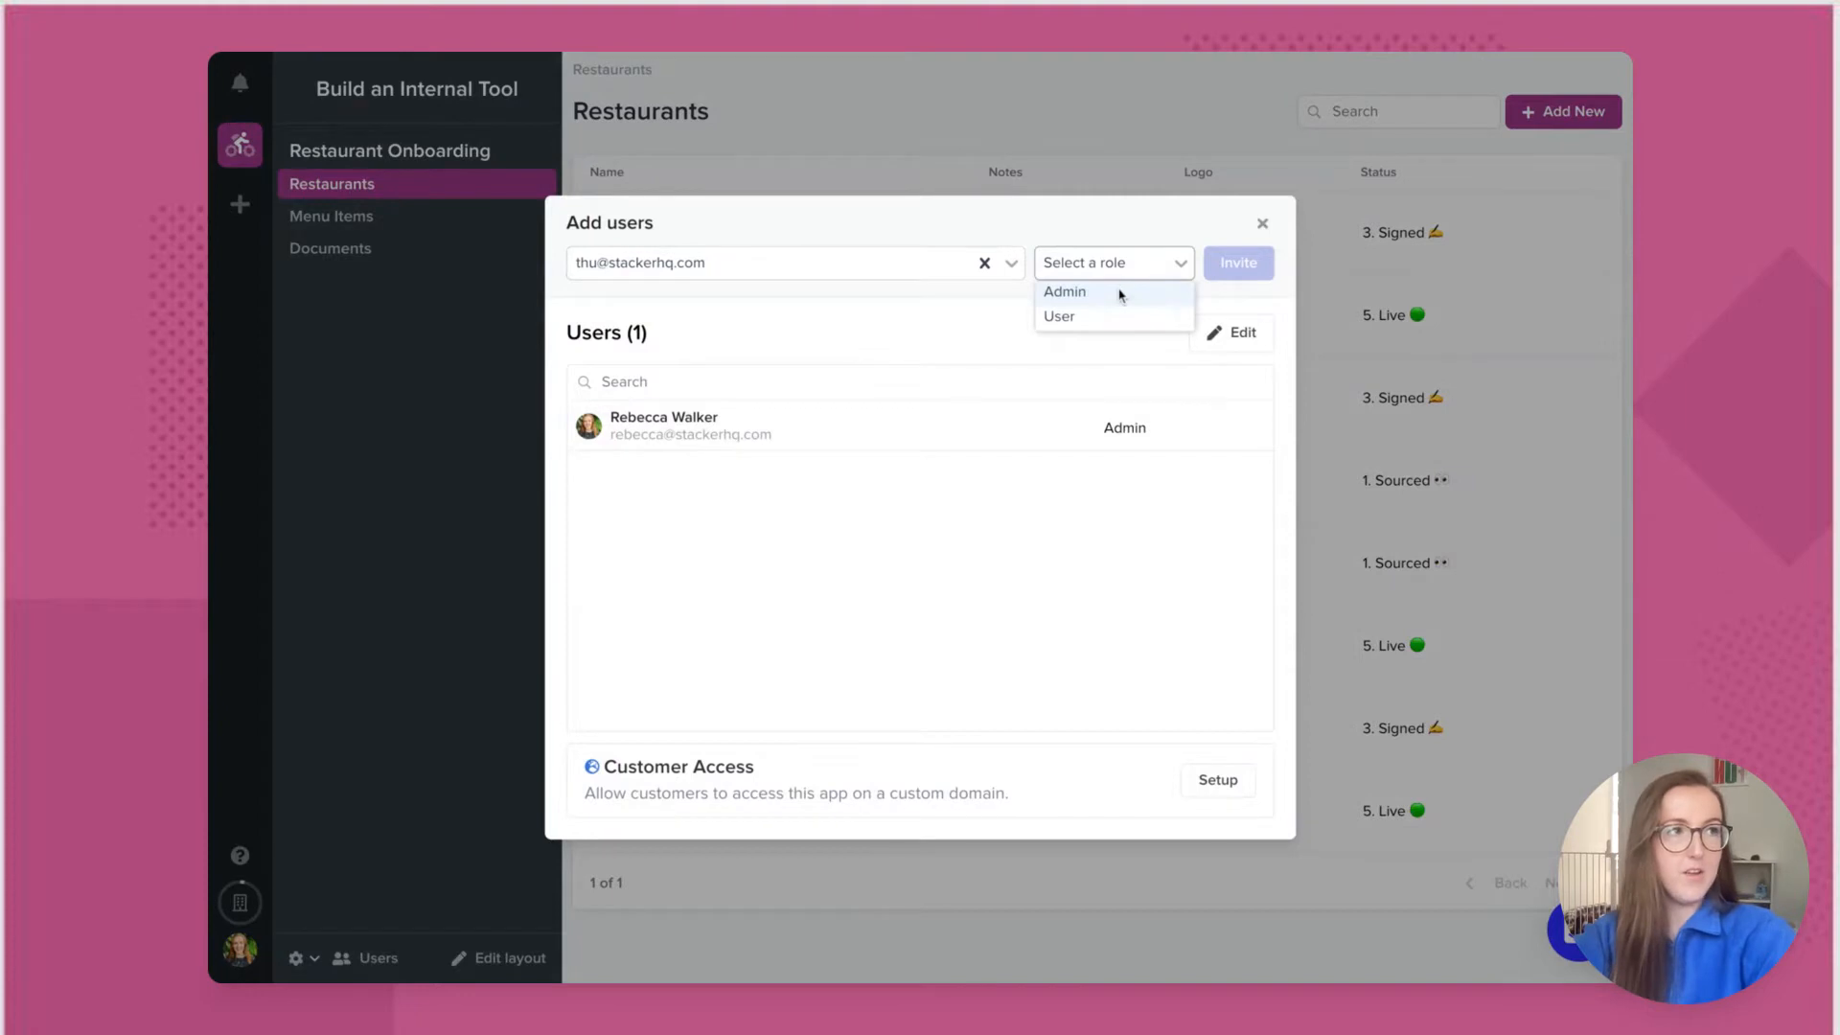
pyautogui.click(1119, 293)
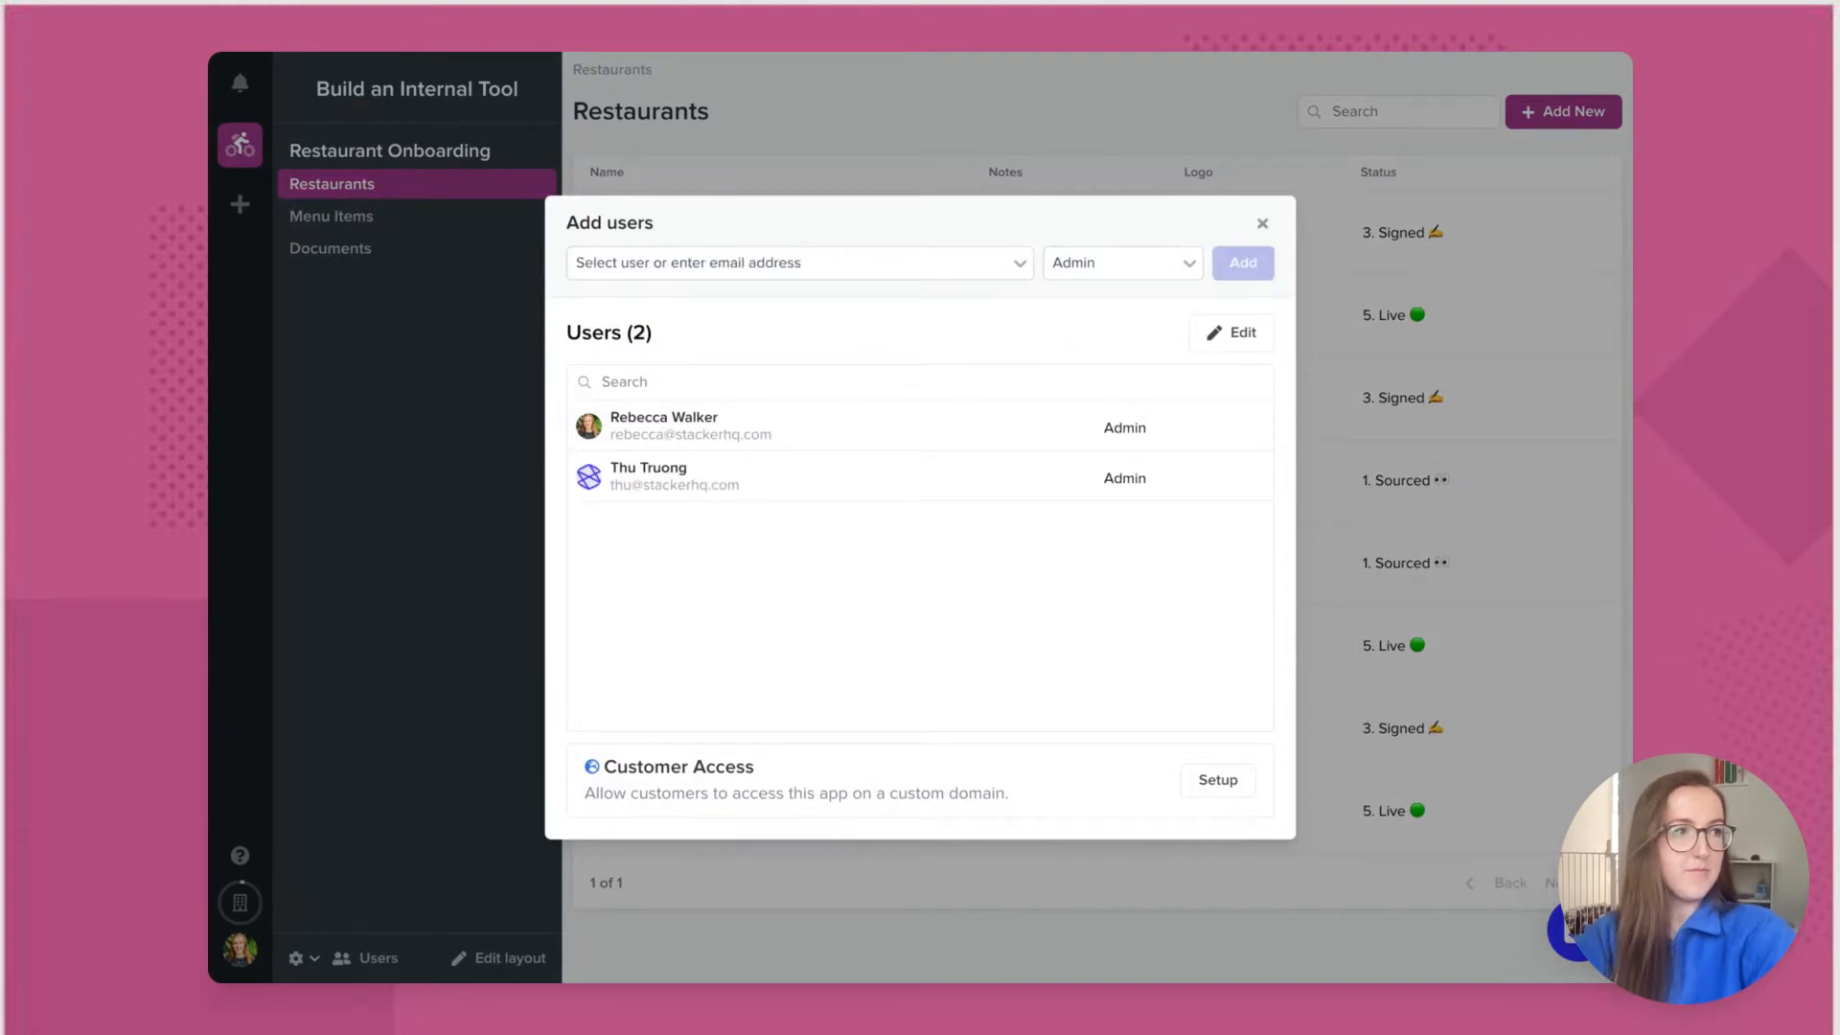
pyautogui.click(1262, 226)
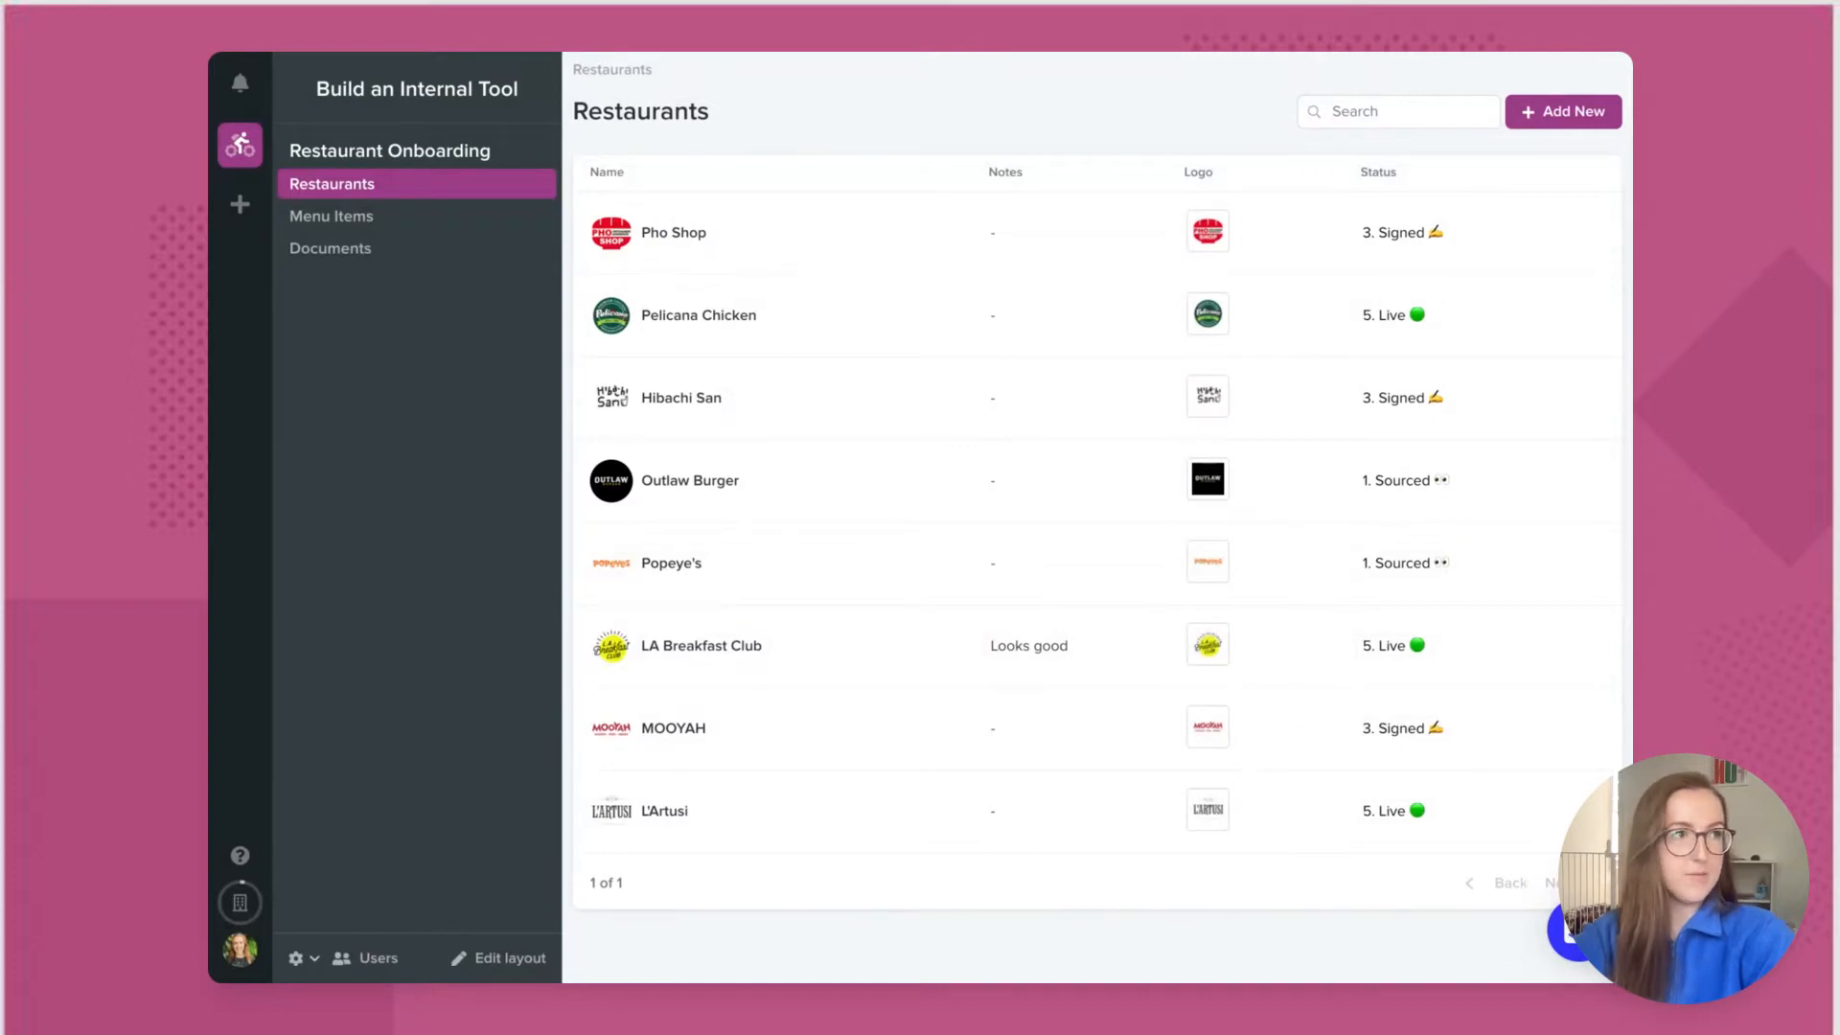
# Step: Browse the Menu Items table, then switch to the Documents table
pyautogui.click(465, 223)
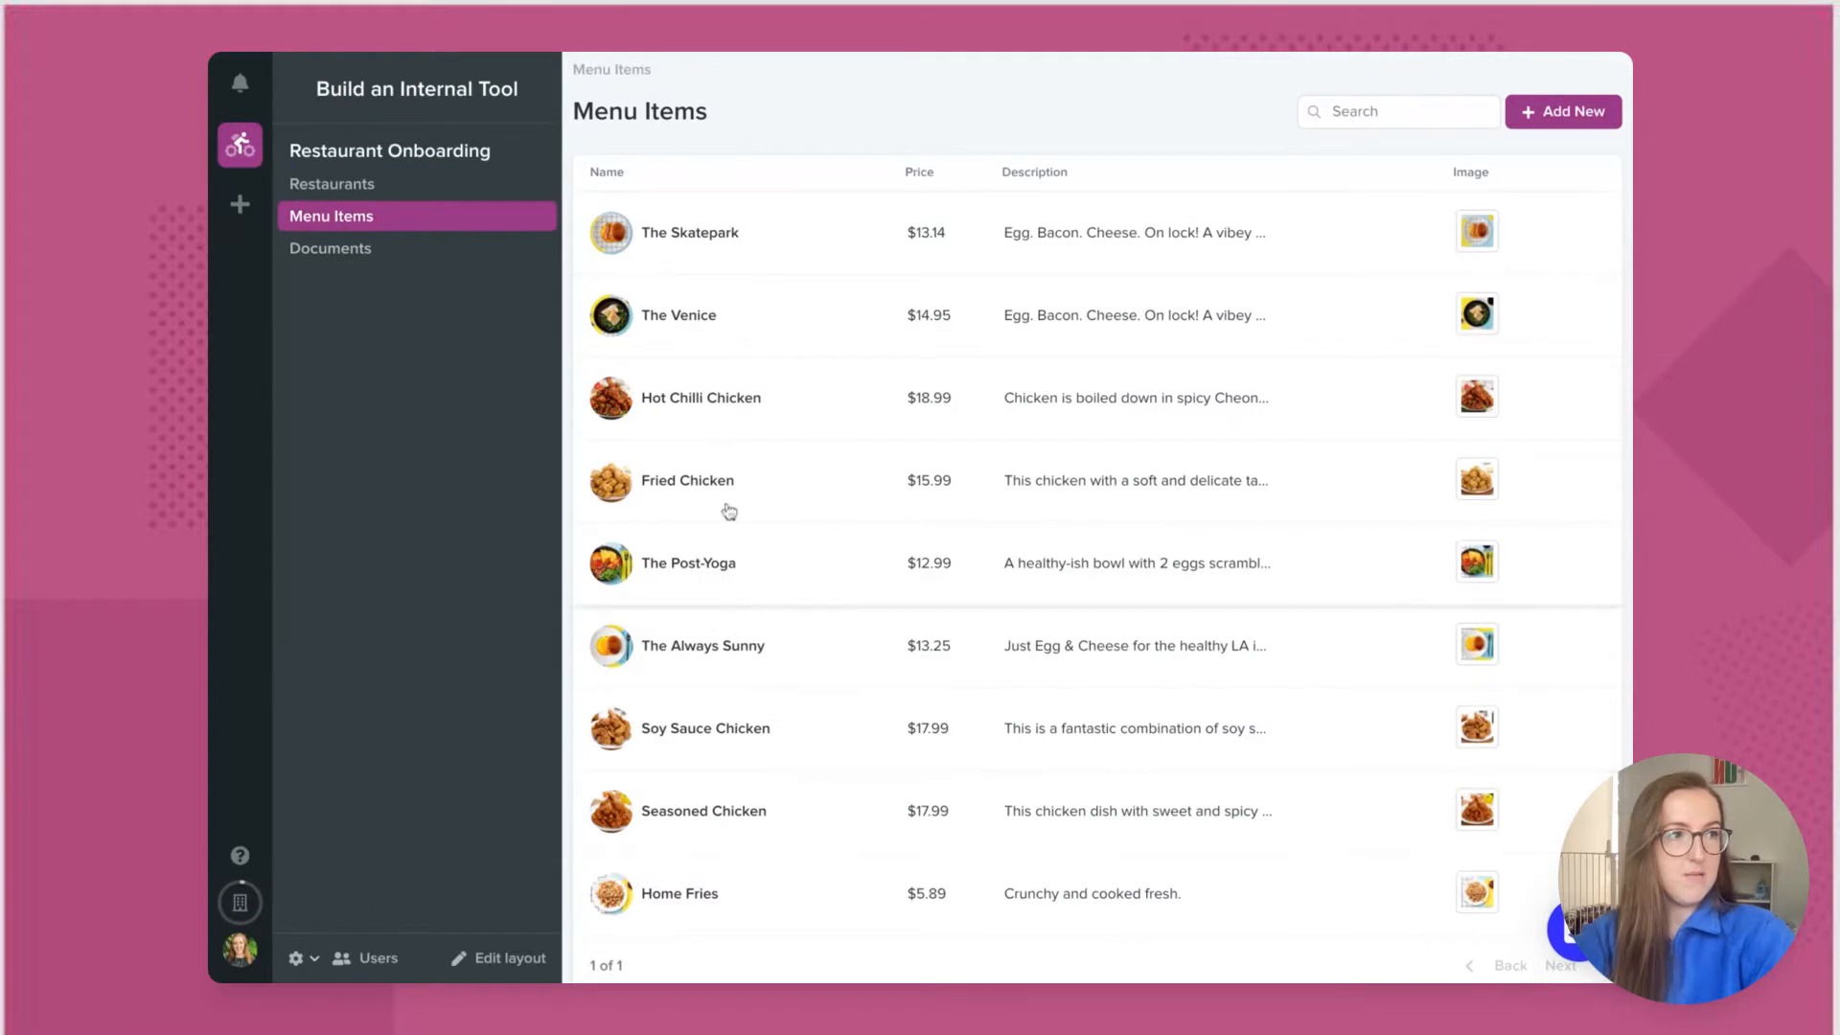
pyautogui.click(439, 253)
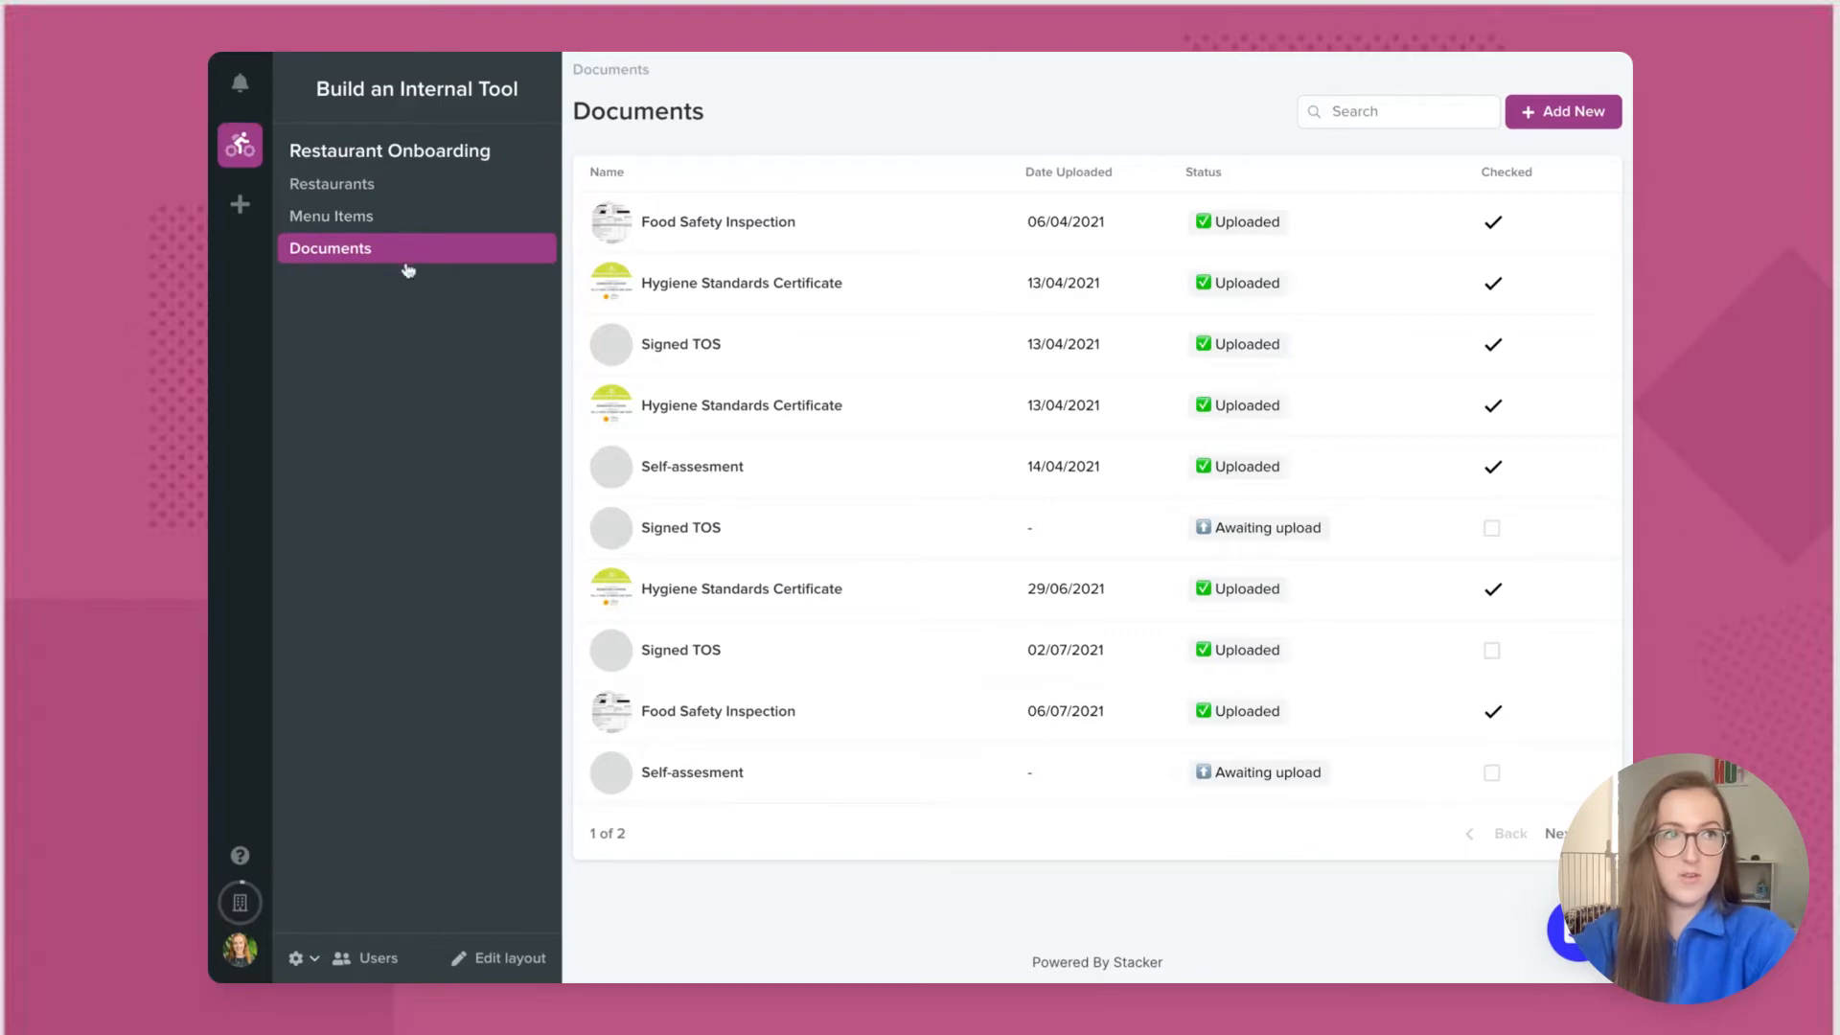
pyautogui.click(296, 957)
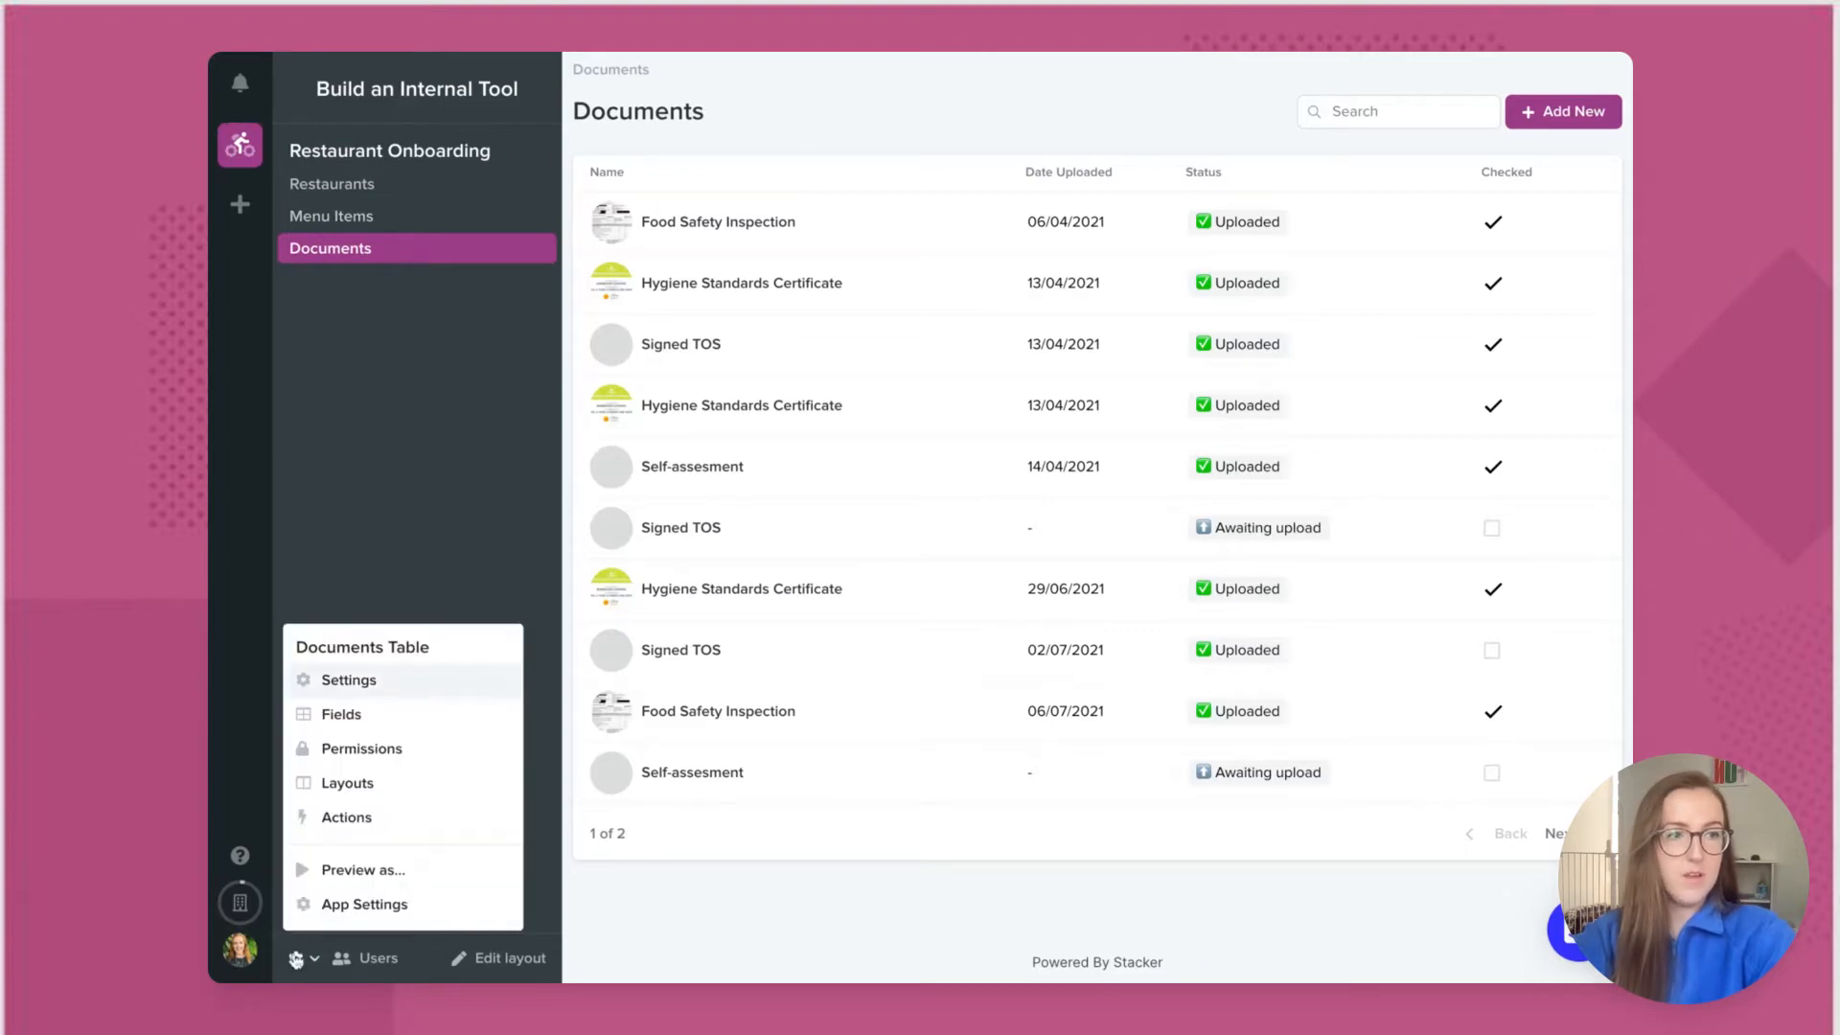
# Step: In App Settings navigation, switch off Documents and Menu Items, leaving only Restaurants
pyautogui.click(325, 907)
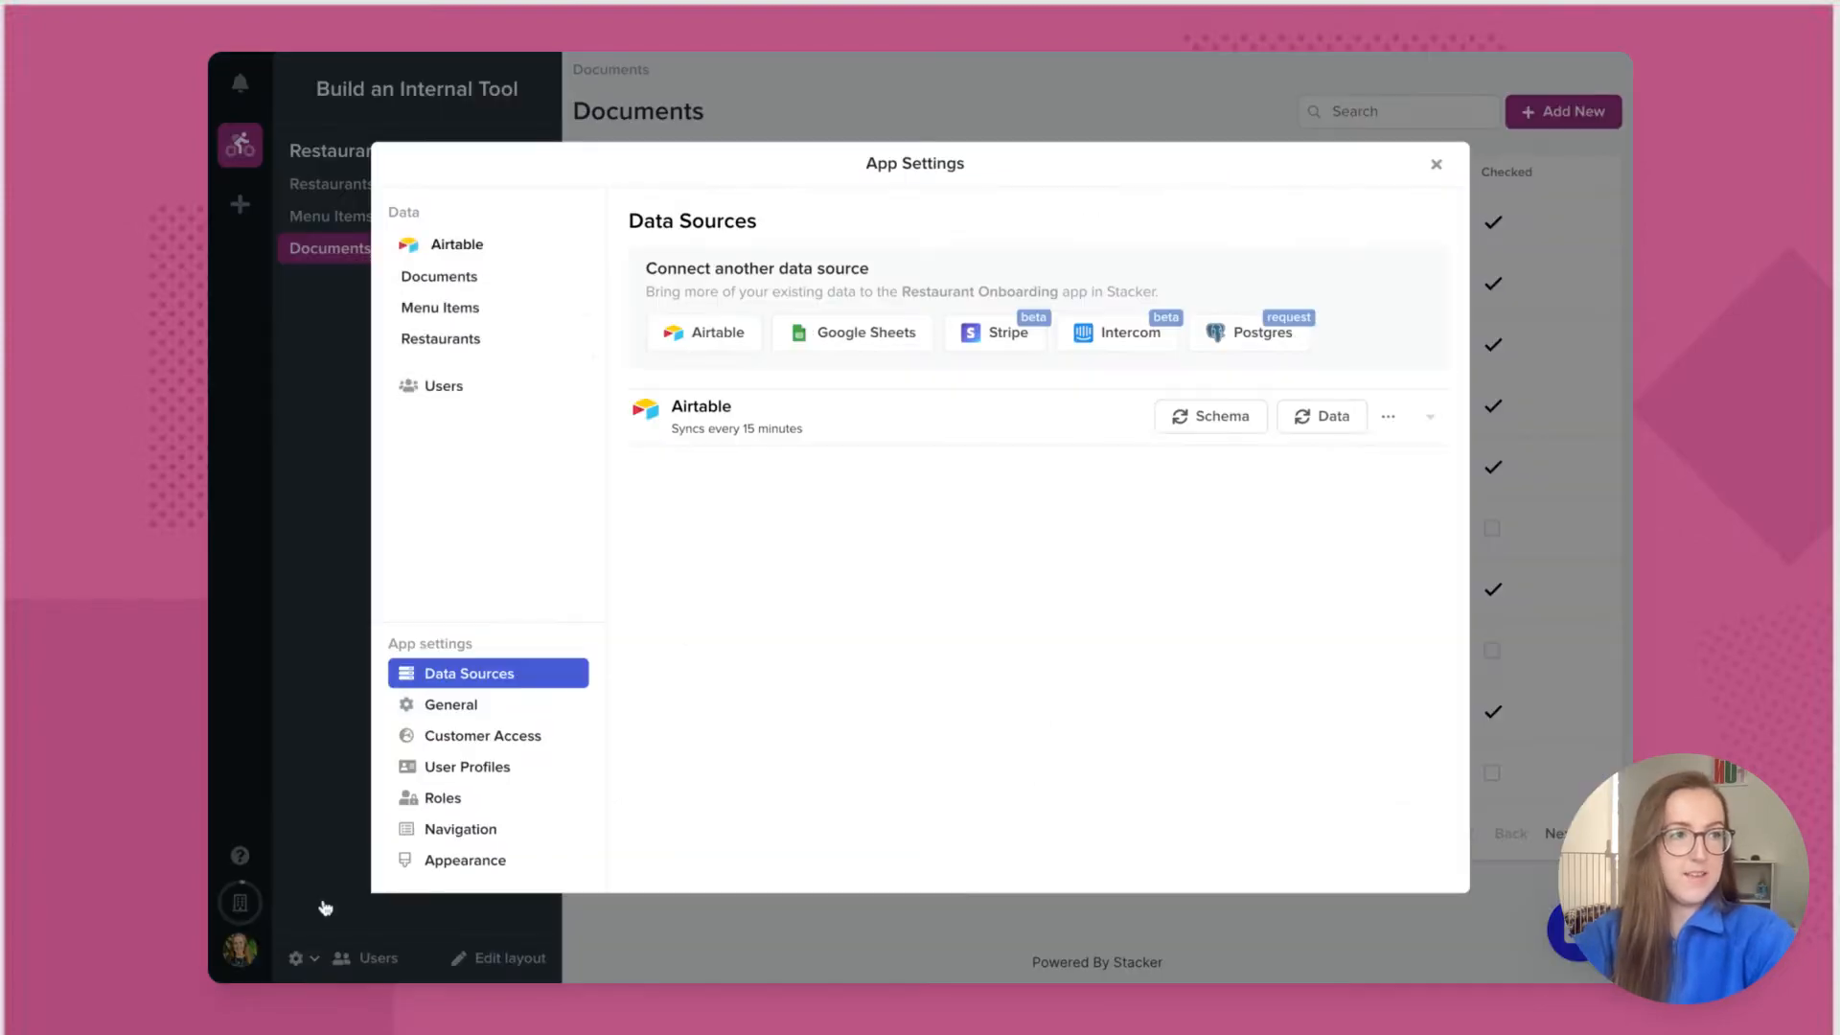
pyautogui.click(536, 829)
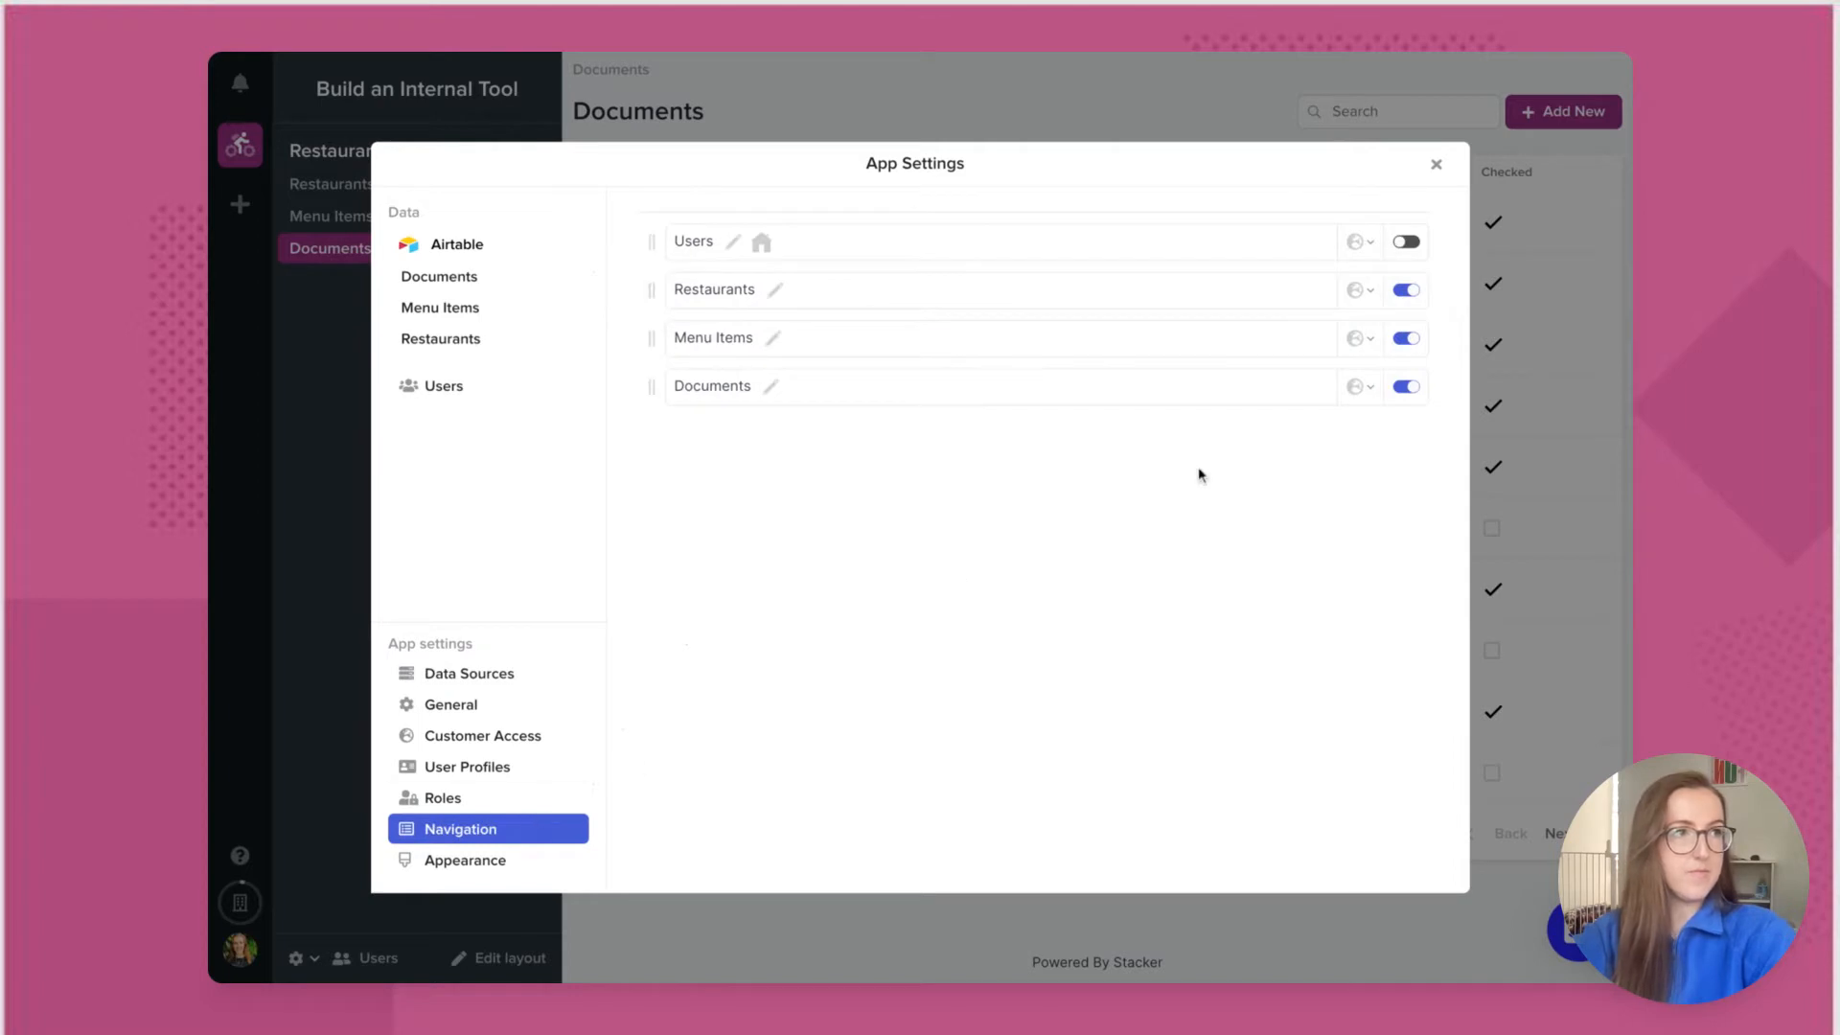
pyautogui.click(1406, 386)
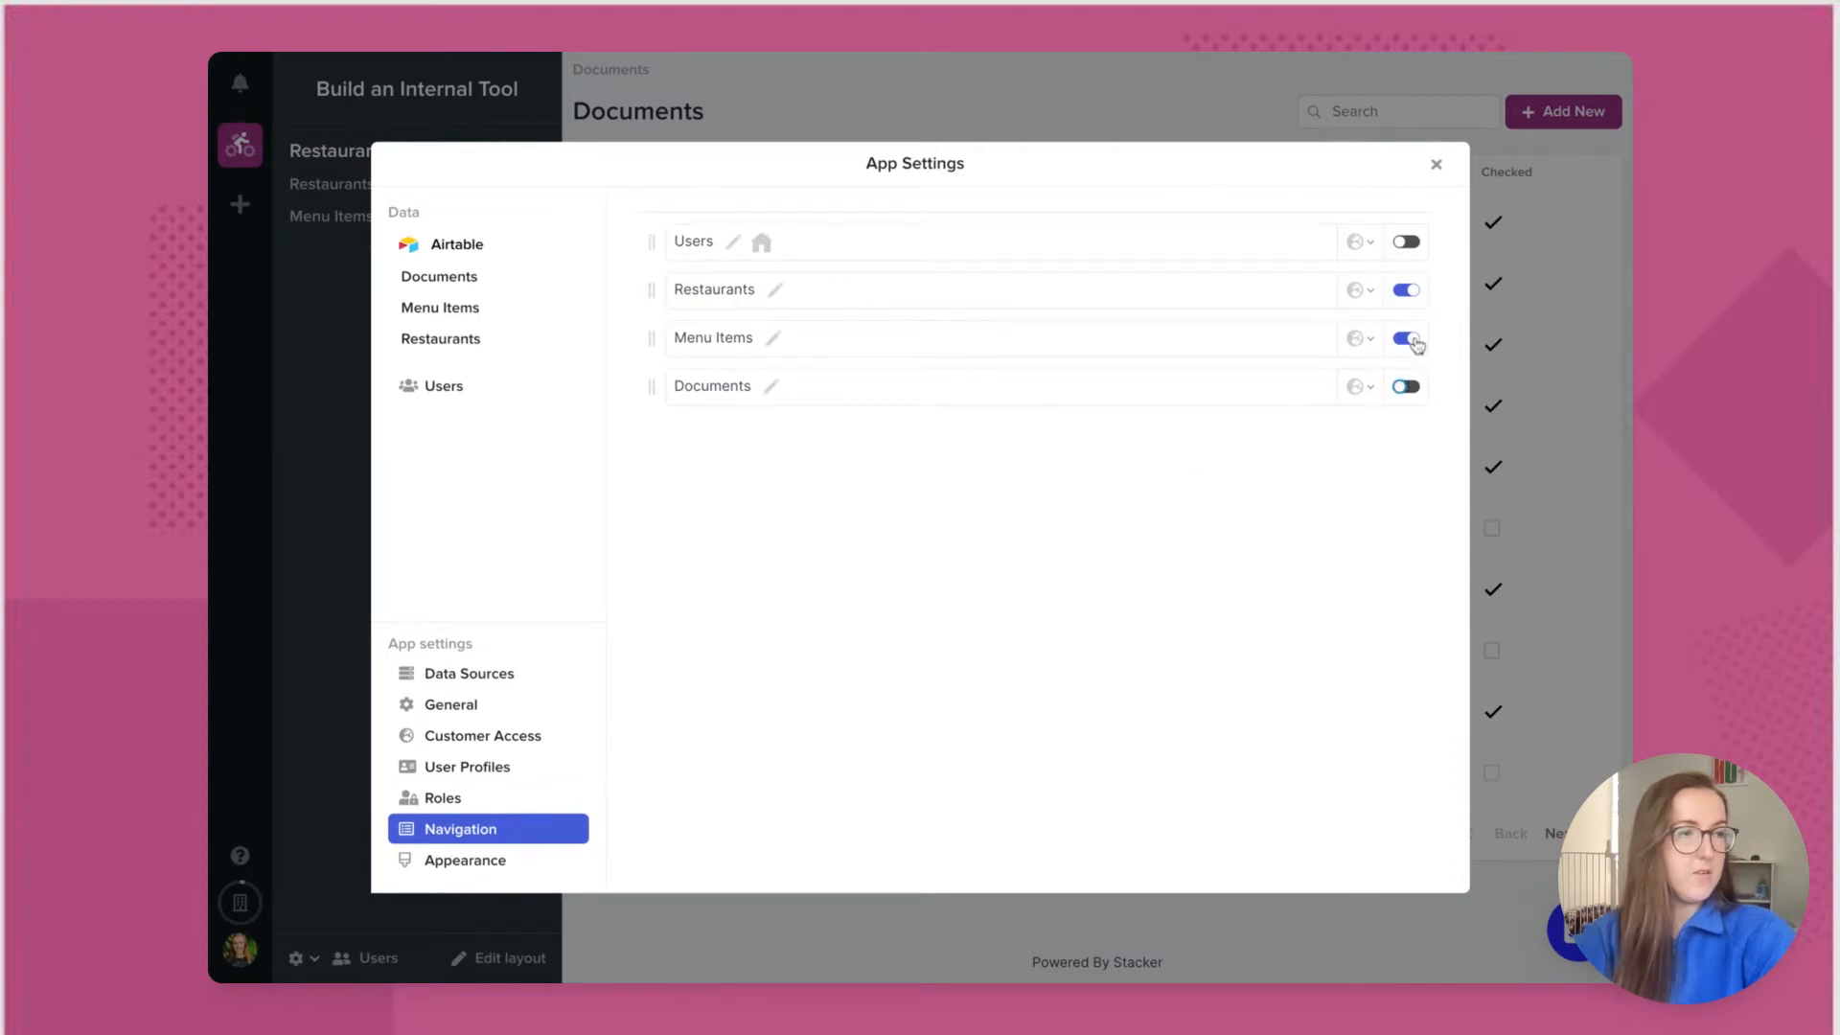
pyautogui.click(1411, 340)
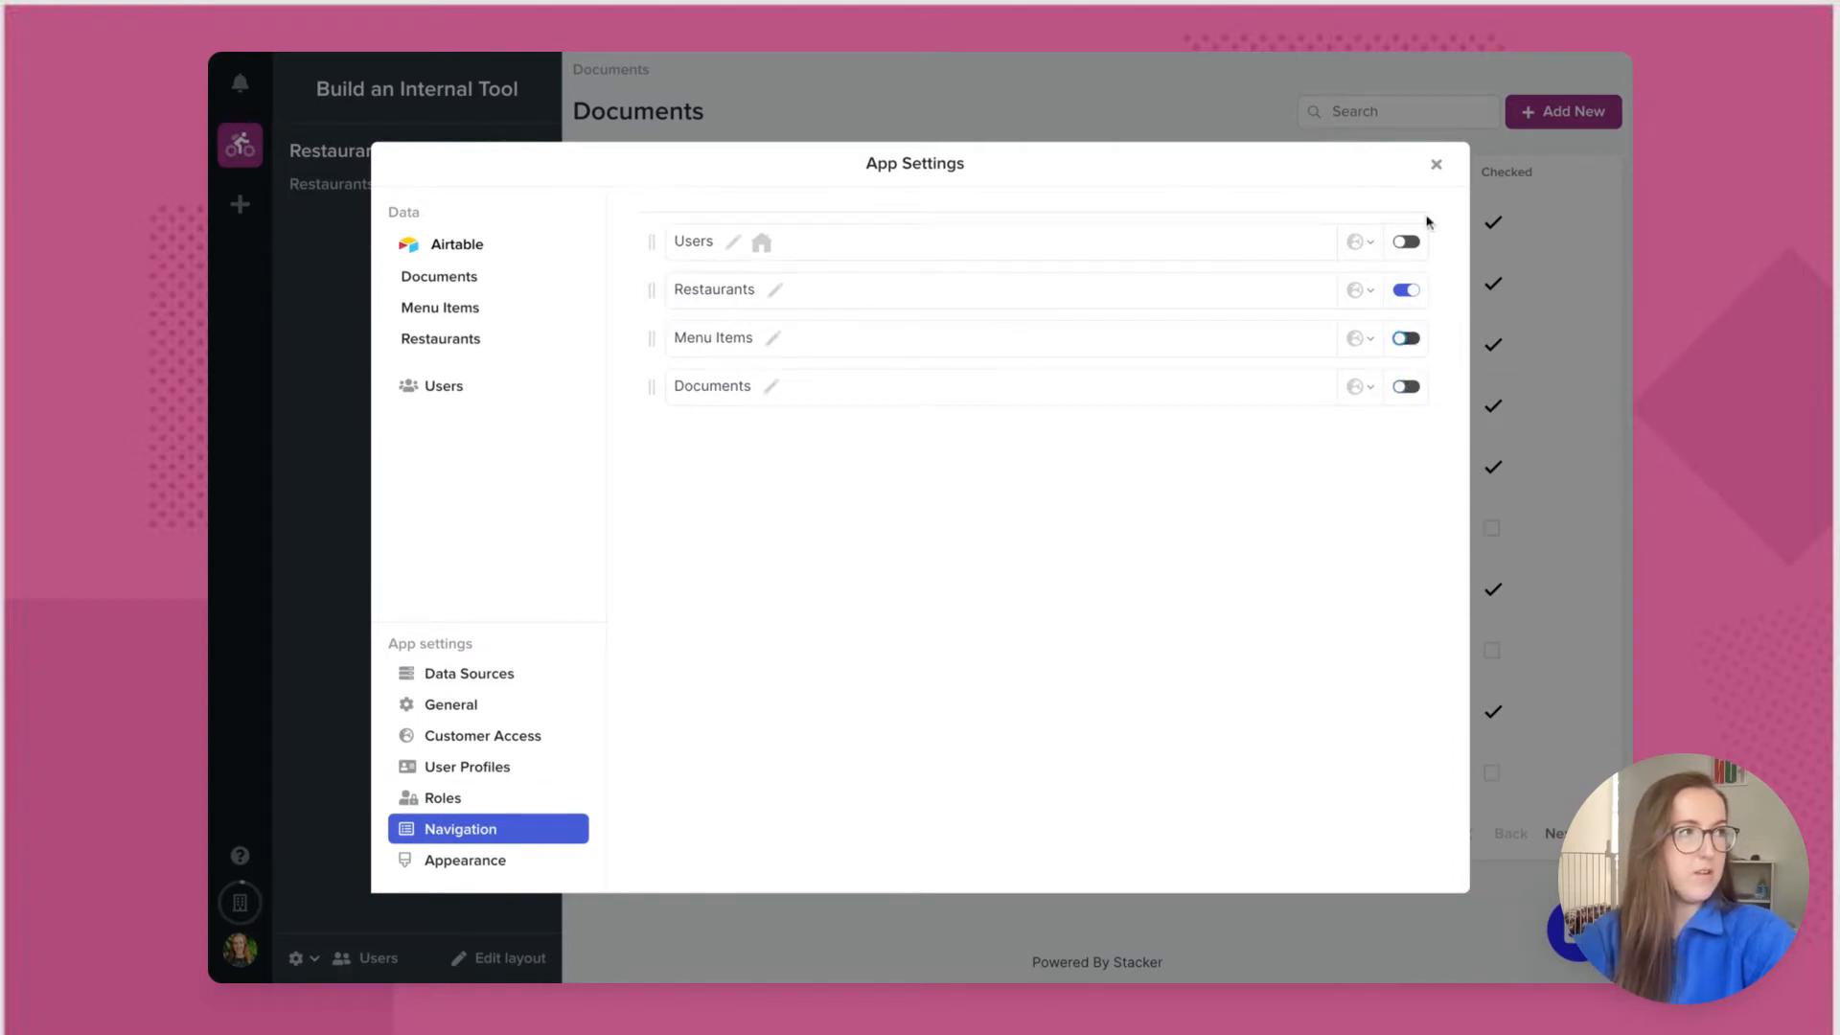
pyautogui.click(1436, 165)
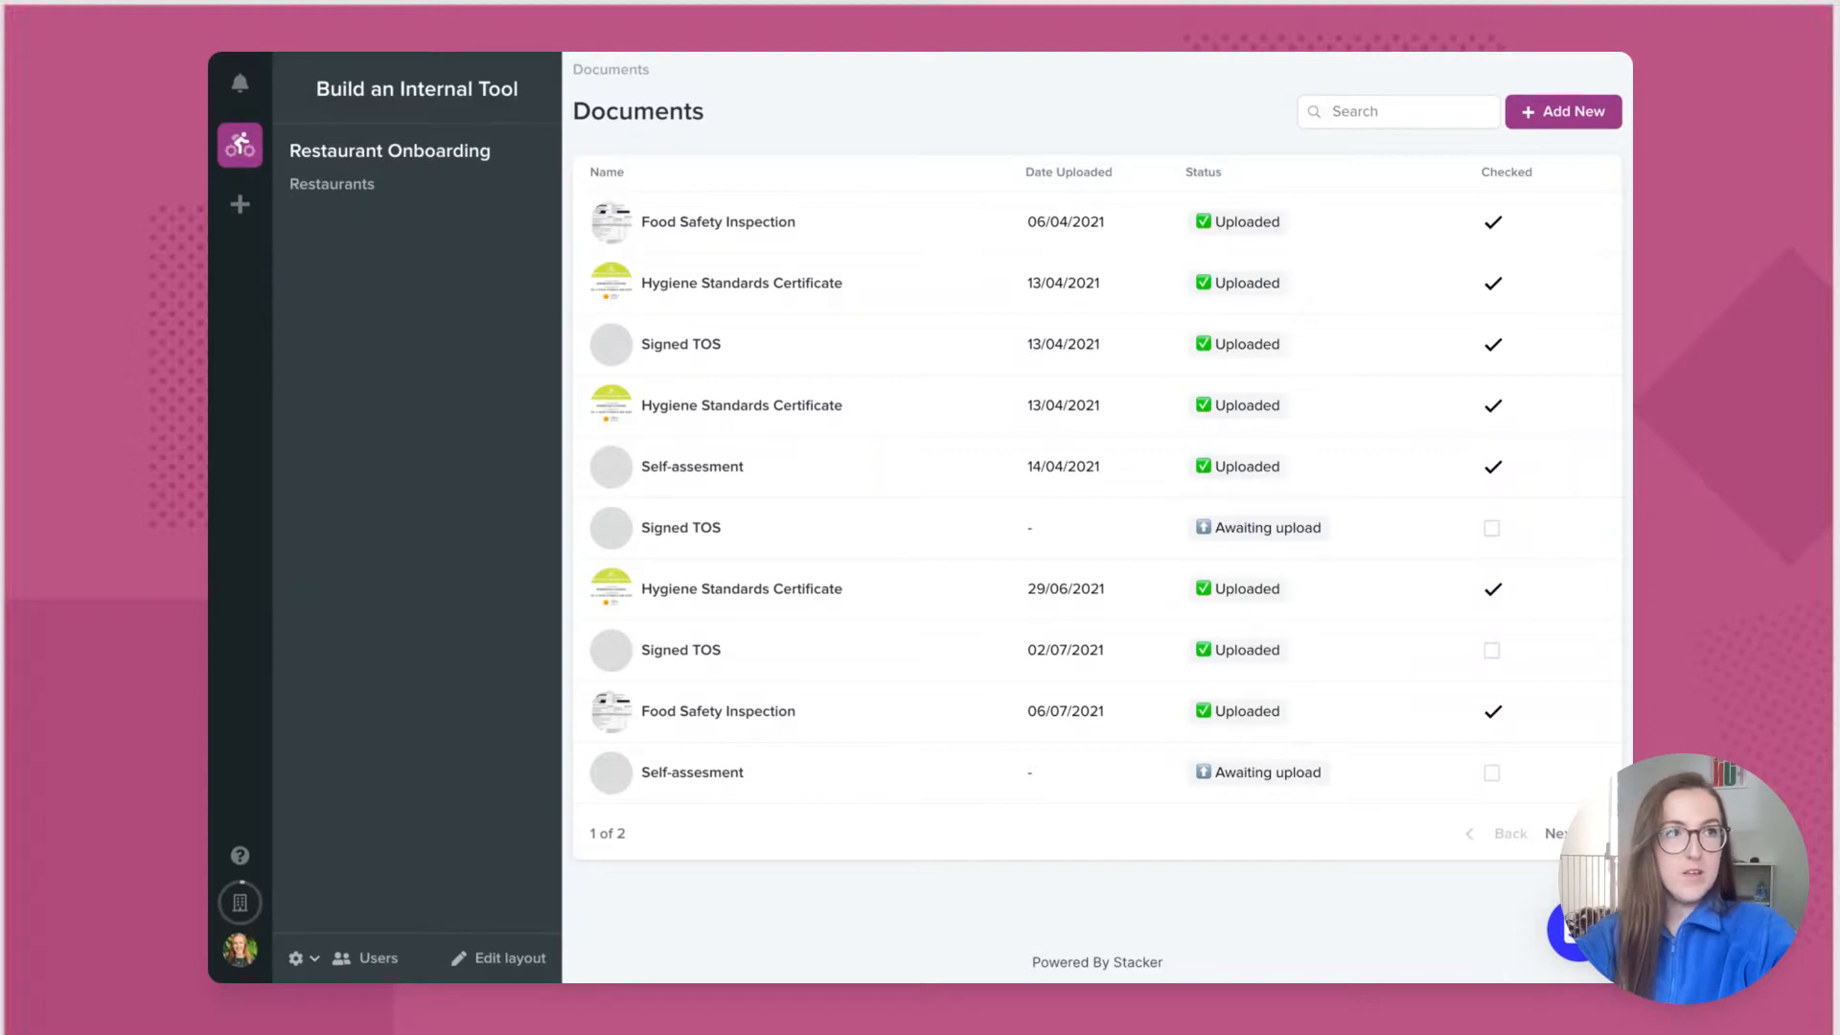
# Step: Return to the Restaurants table listing Pho Shop, Pelicana Chicken and Hibachi San
pyautogui.click(331, 183)
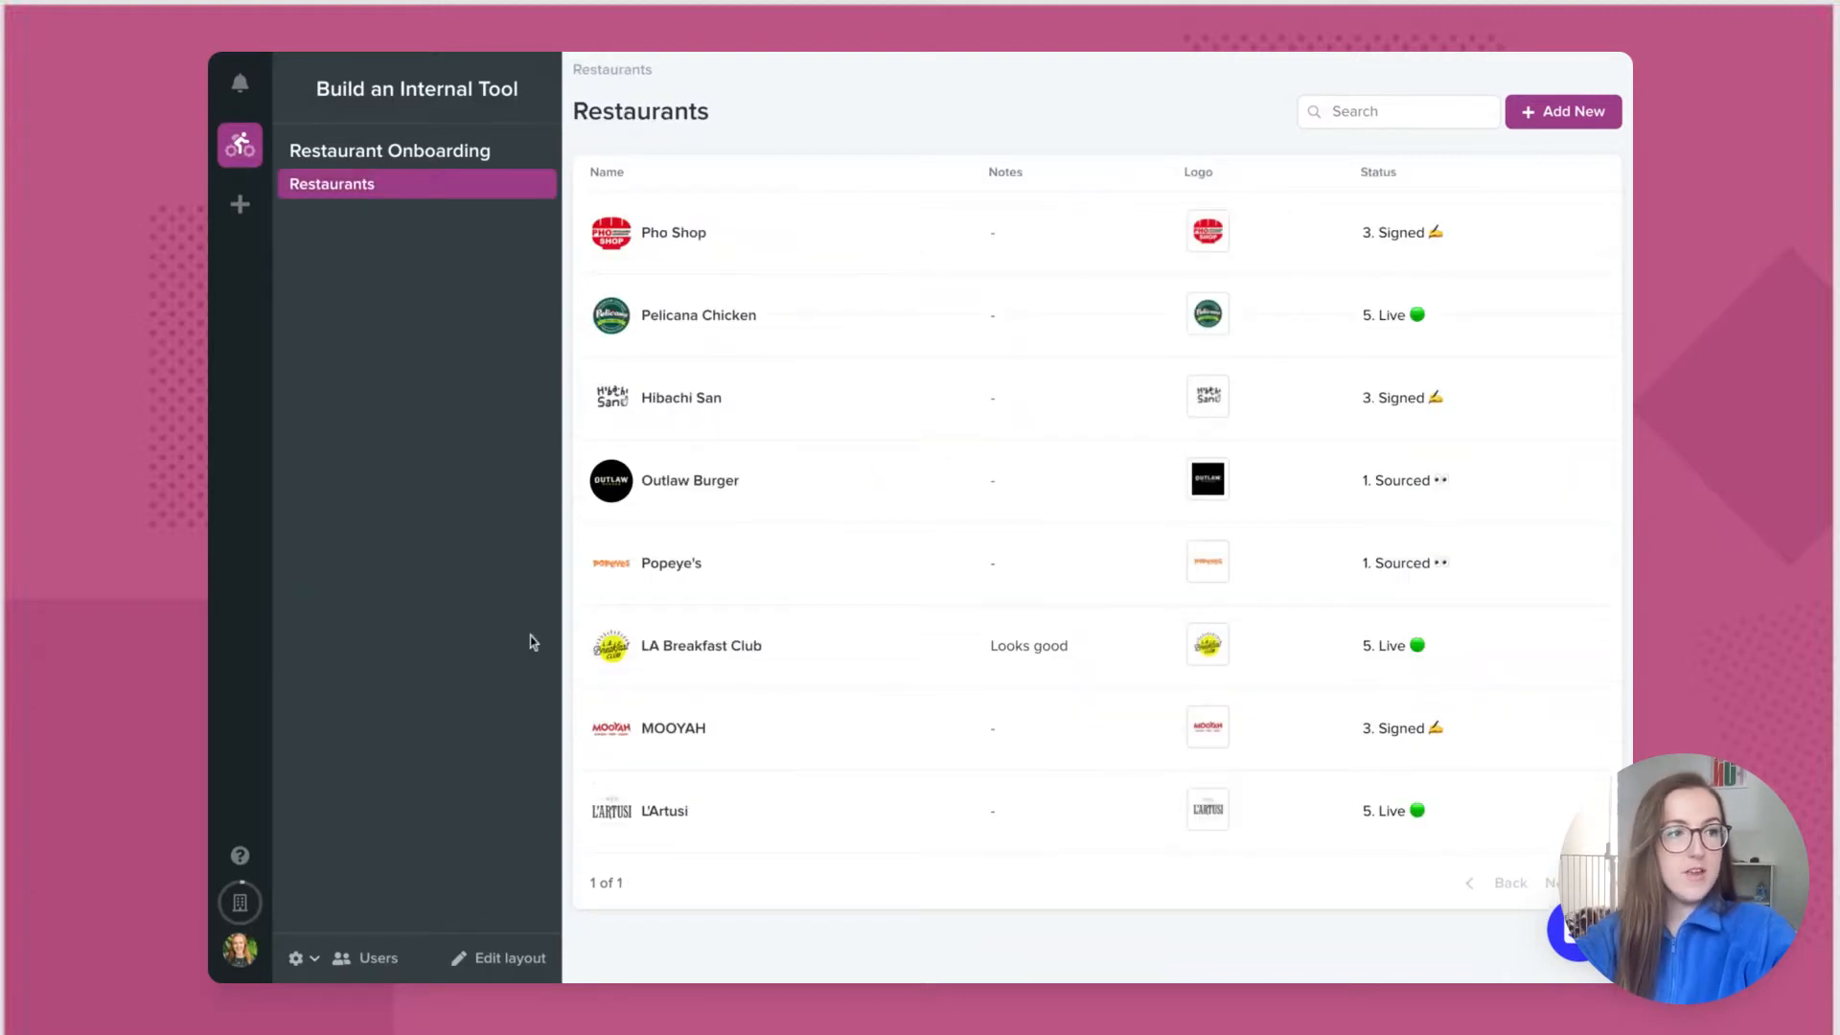
# Step: Rename the Restaurants layout to 'All Restaurants'
pyautogui.click(502, 960)
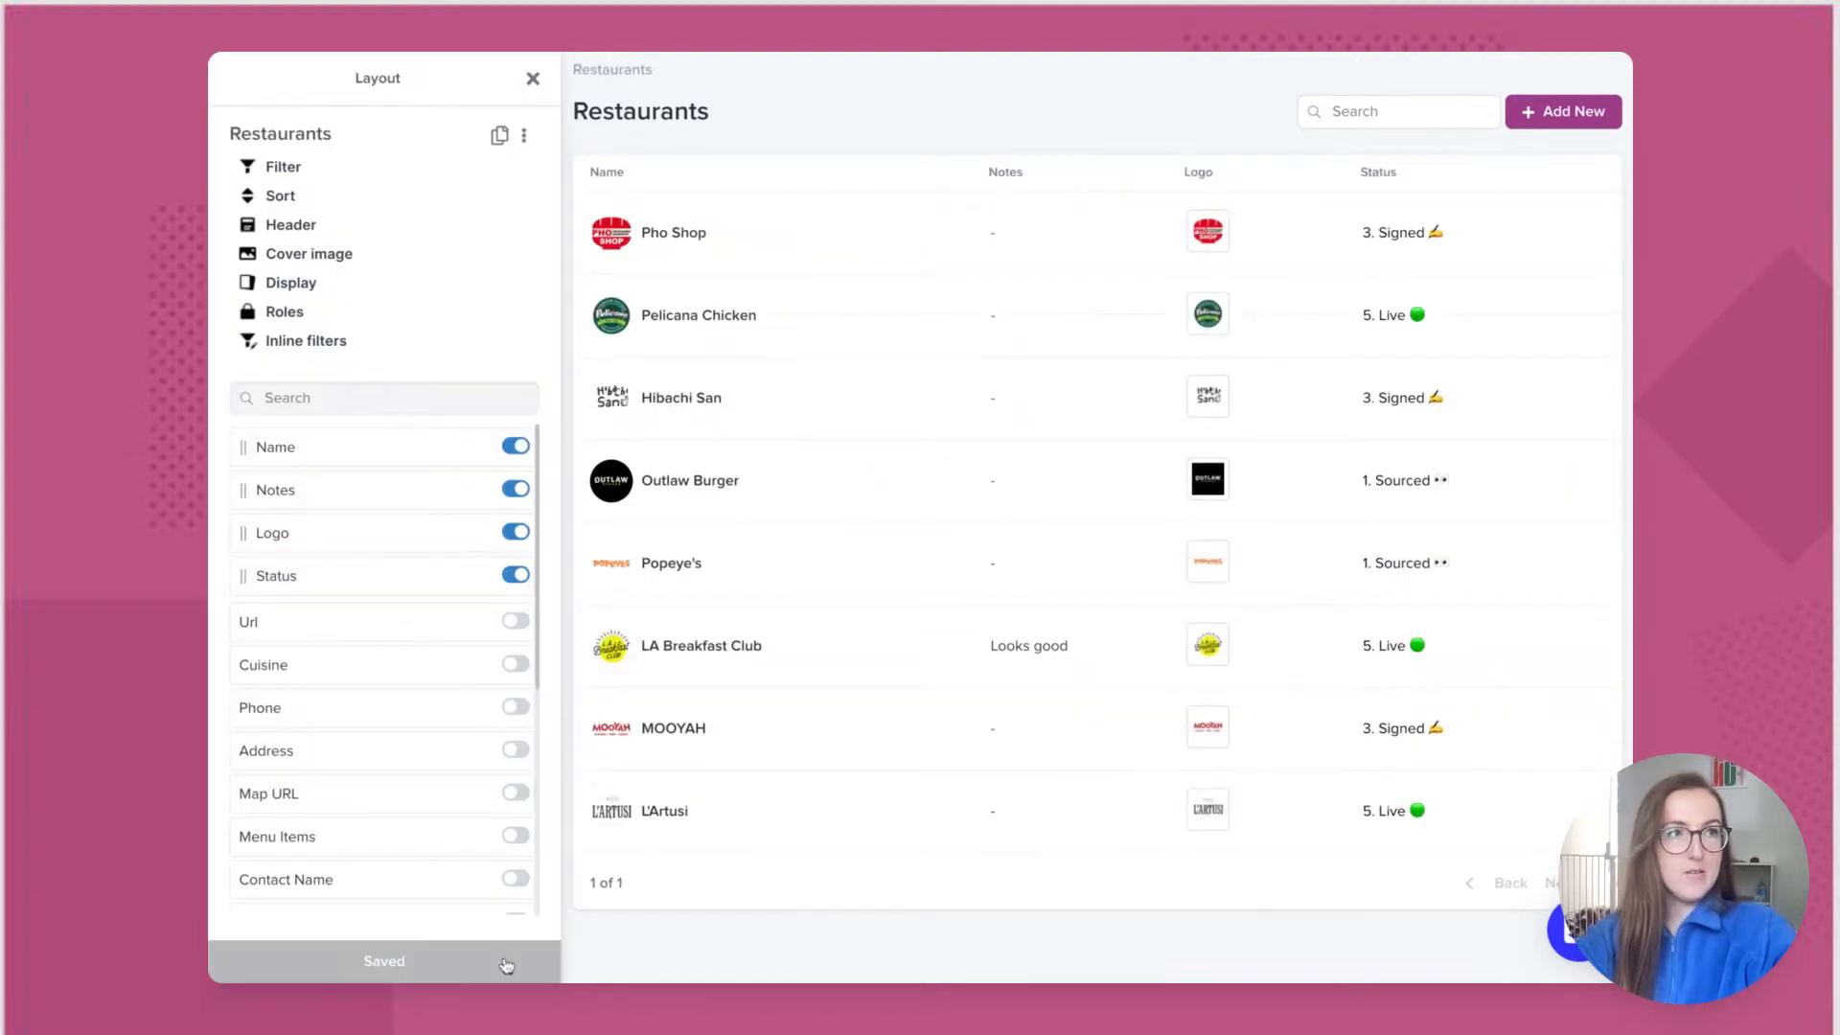
pyautogui.click(524, 142)
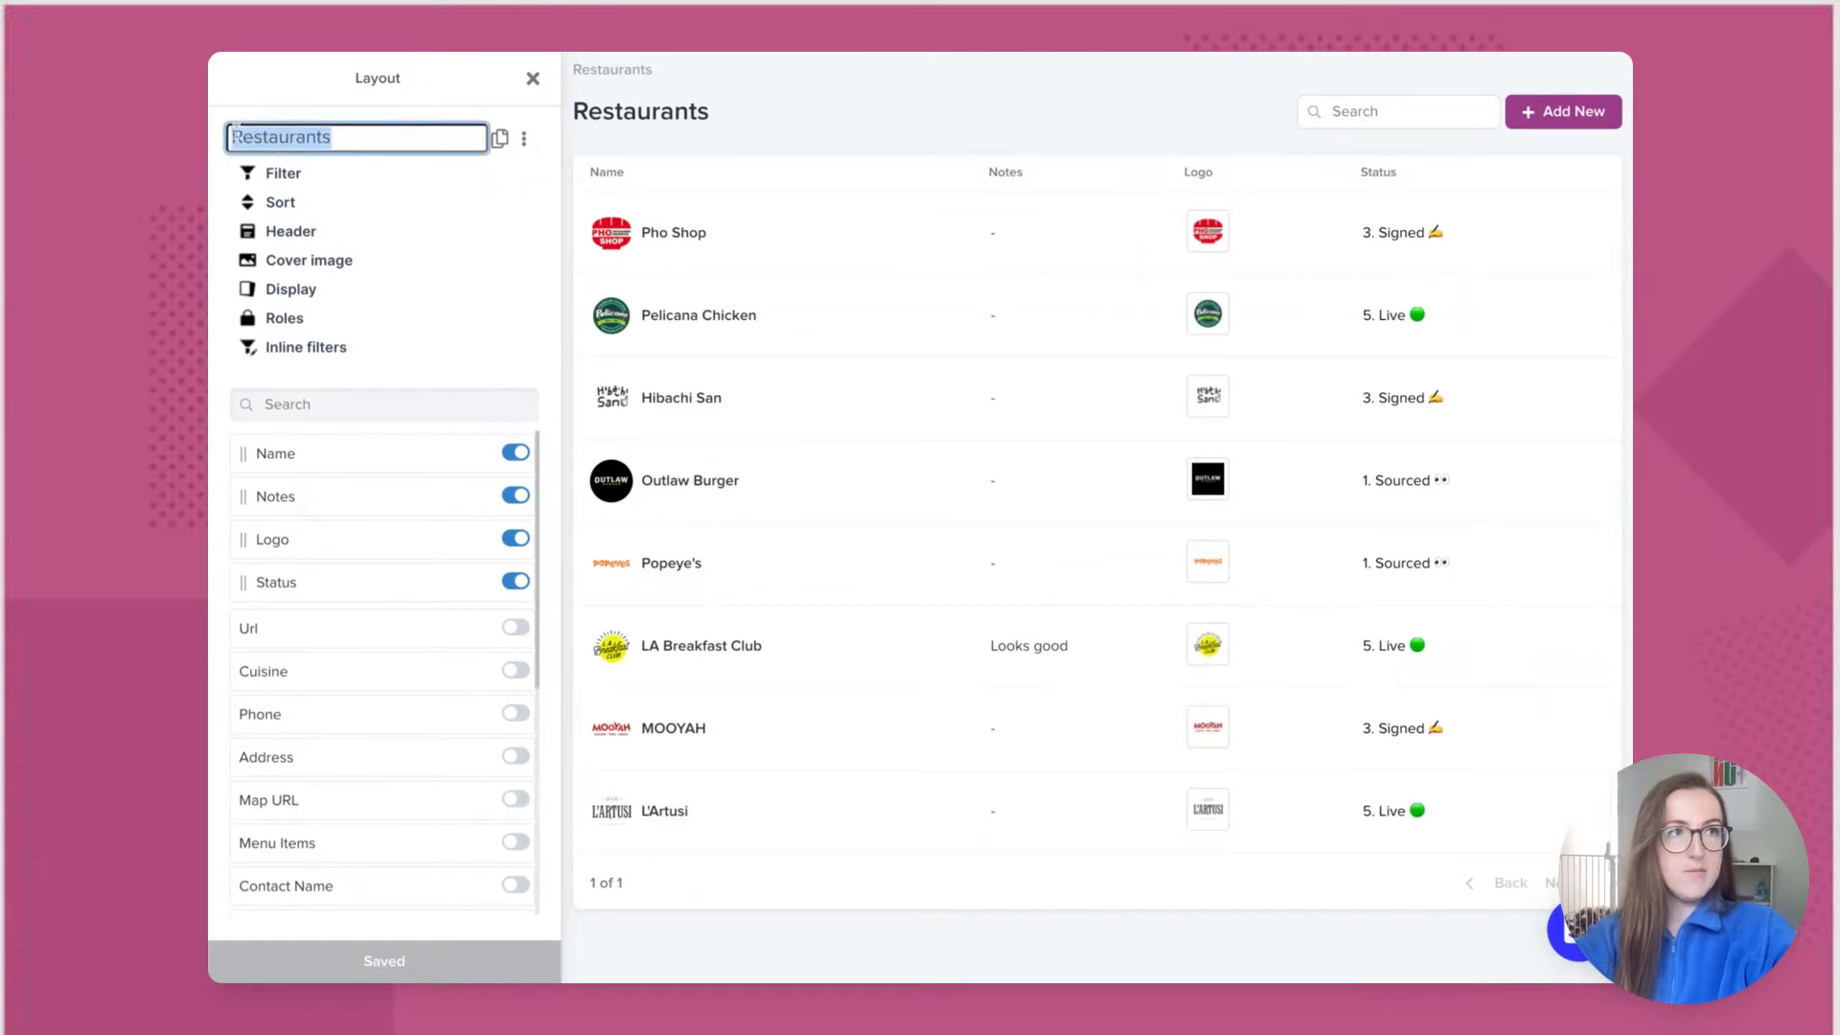
pyautogui.click(235, 134)
pyautogui.write('All')
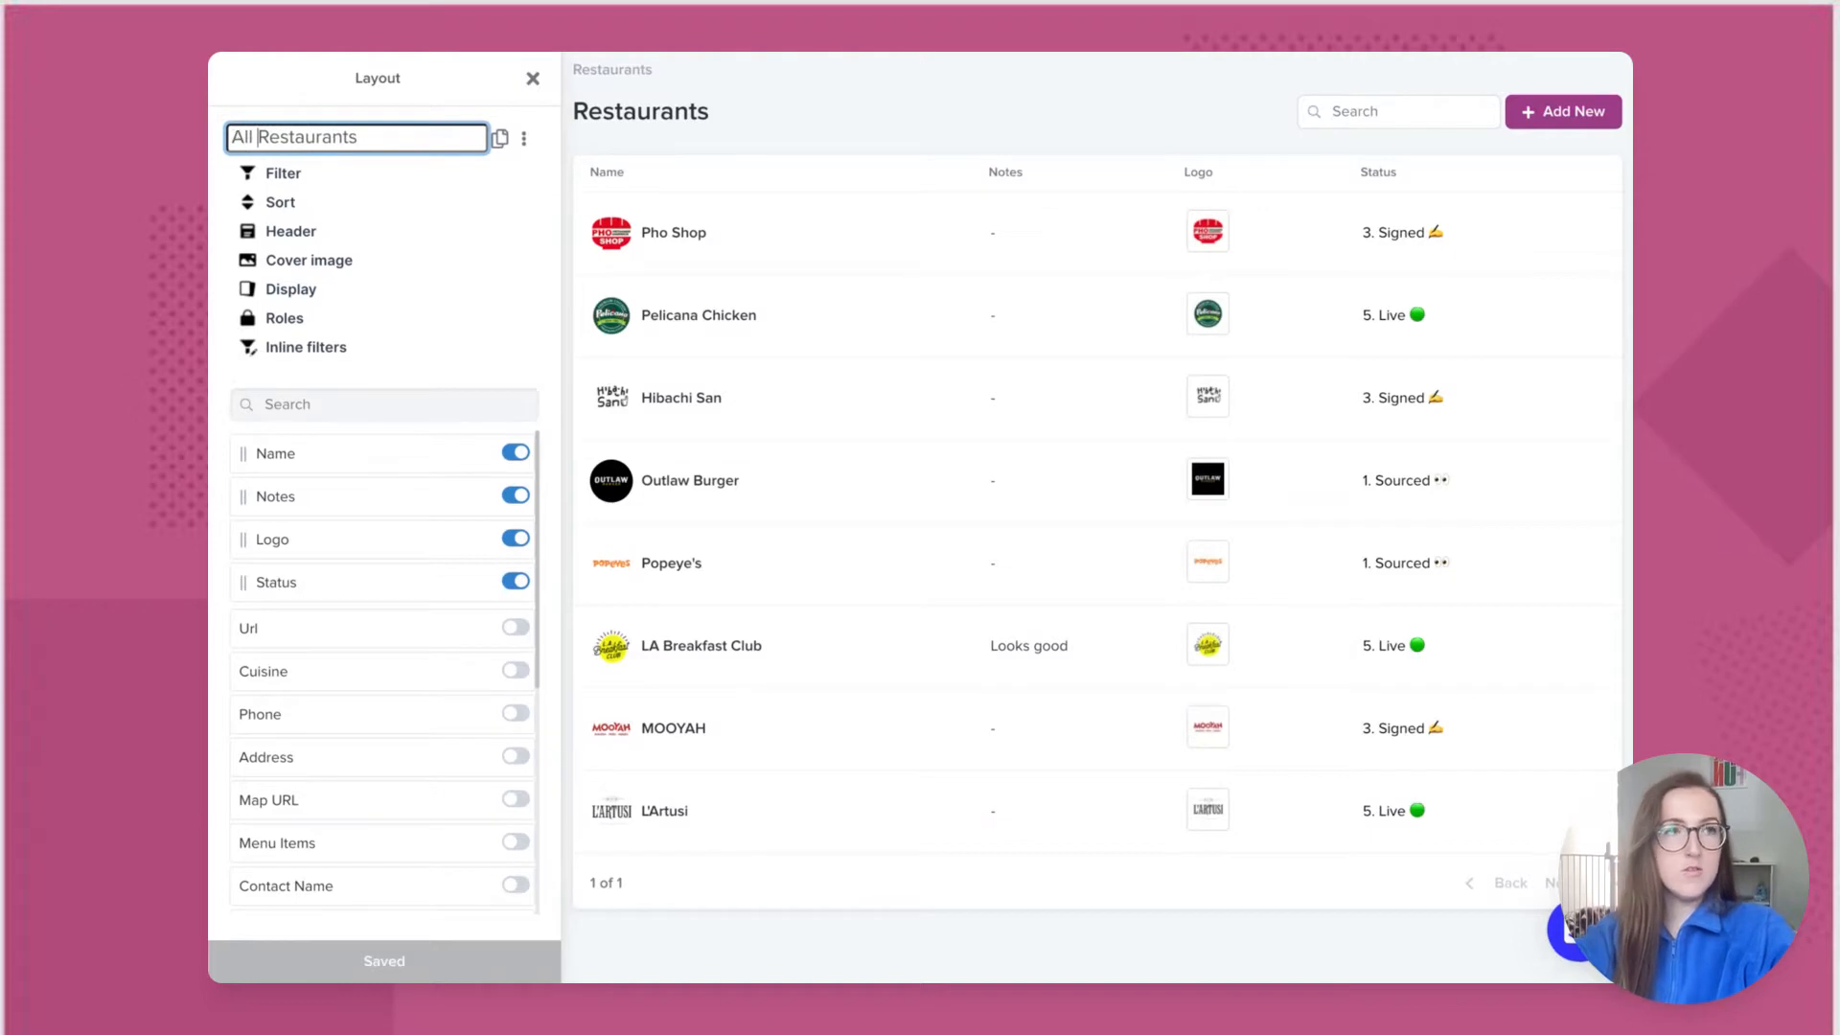
pyautogui.press('Return')
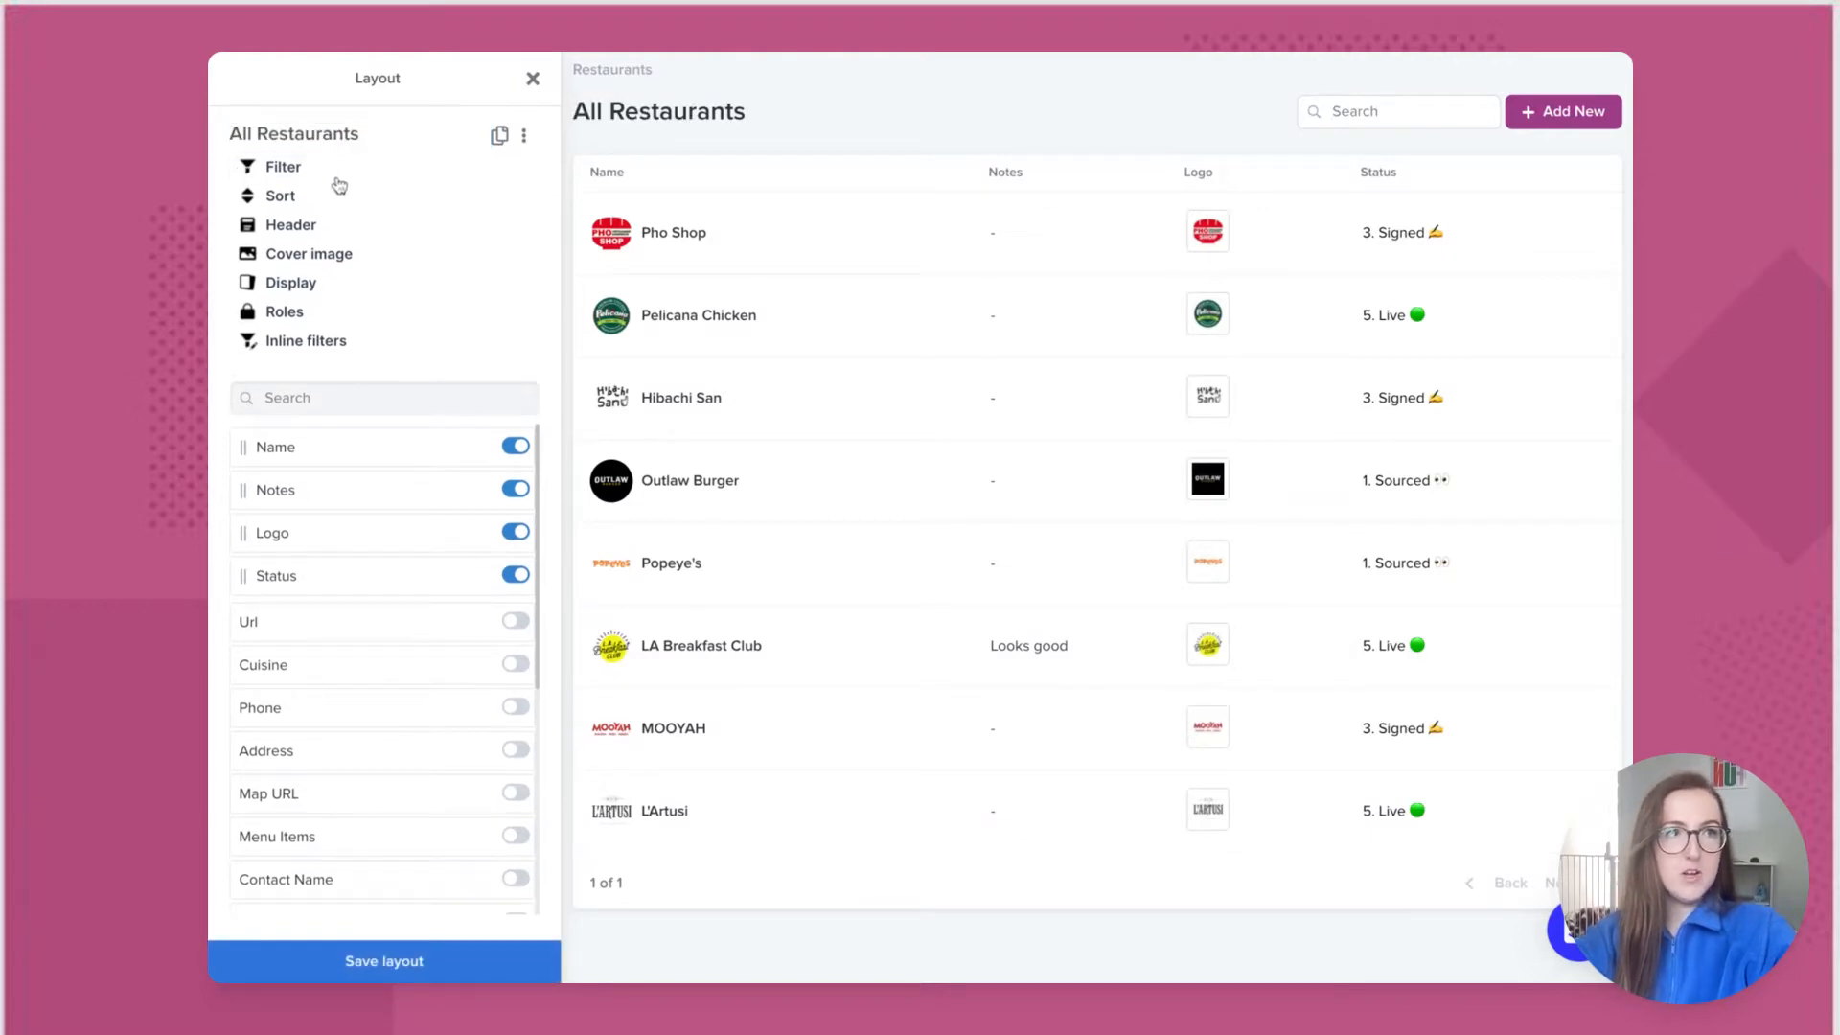
# Step: Display the restaurants as cards, with cover images set to Fit
pyautogui.click(305, 283)
pyautogui.click(306, 347)
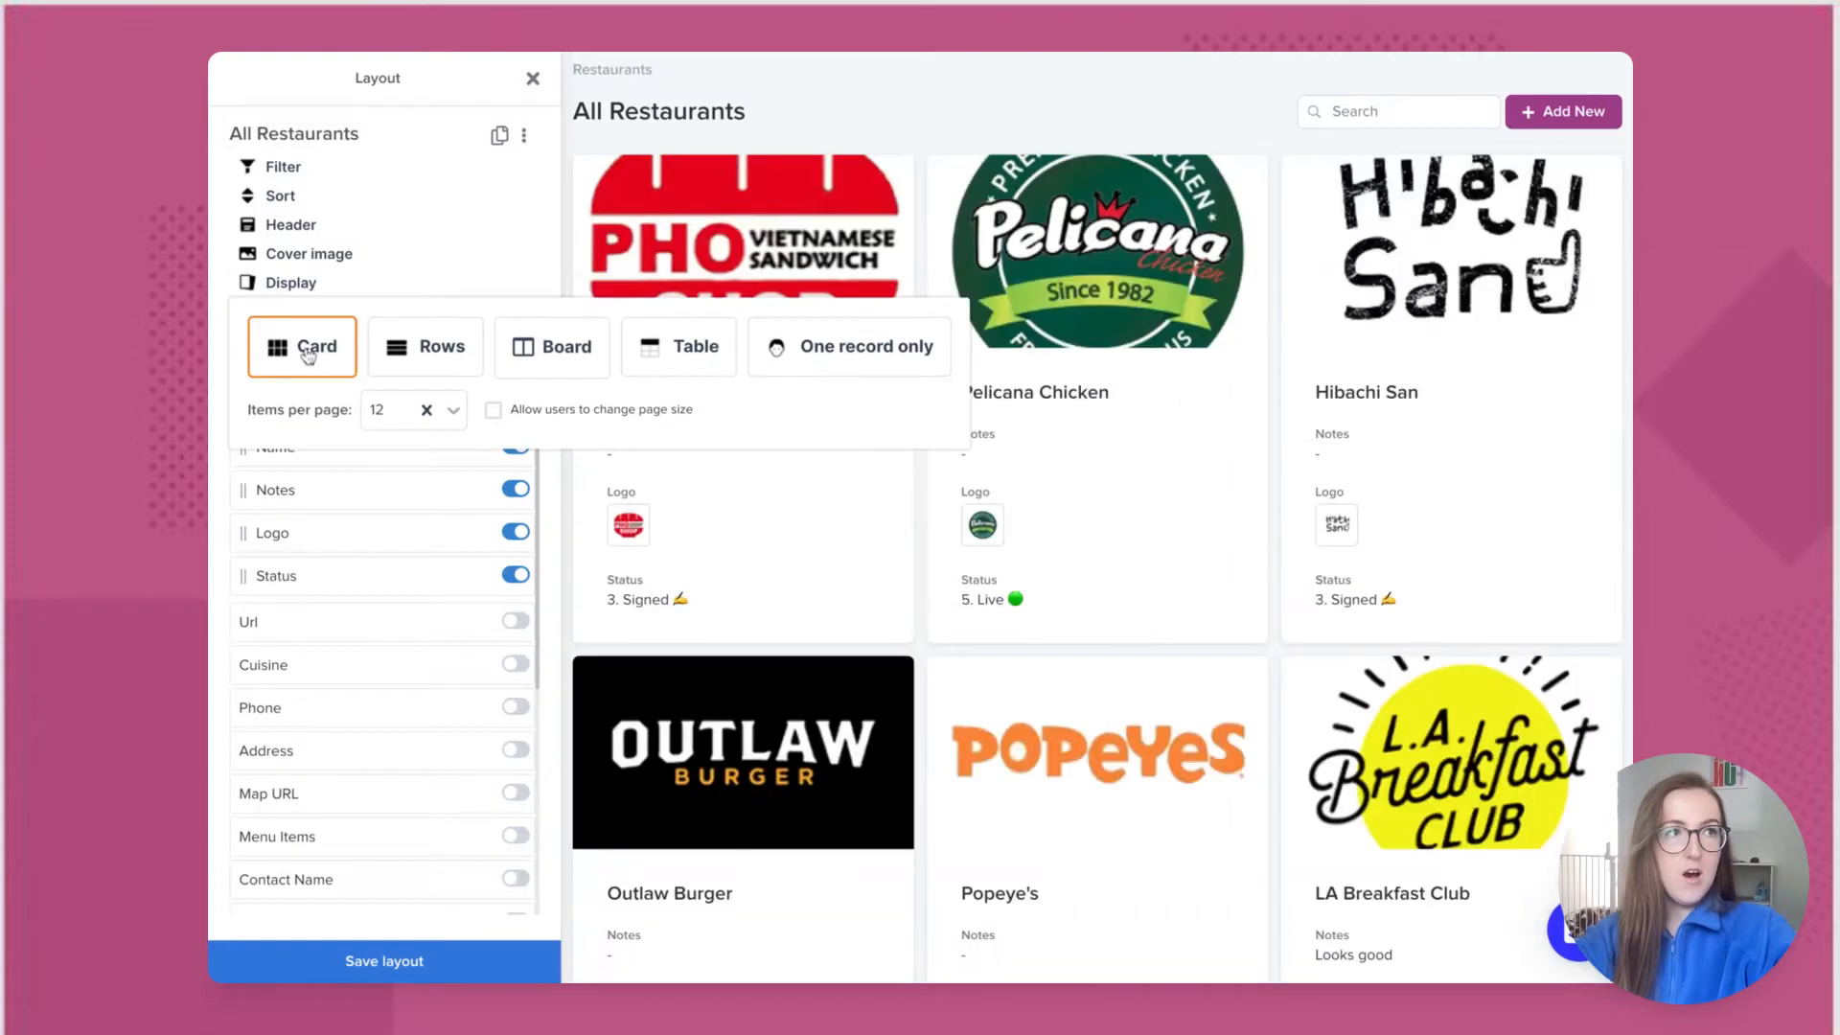
pyautogui.click(552, 257)
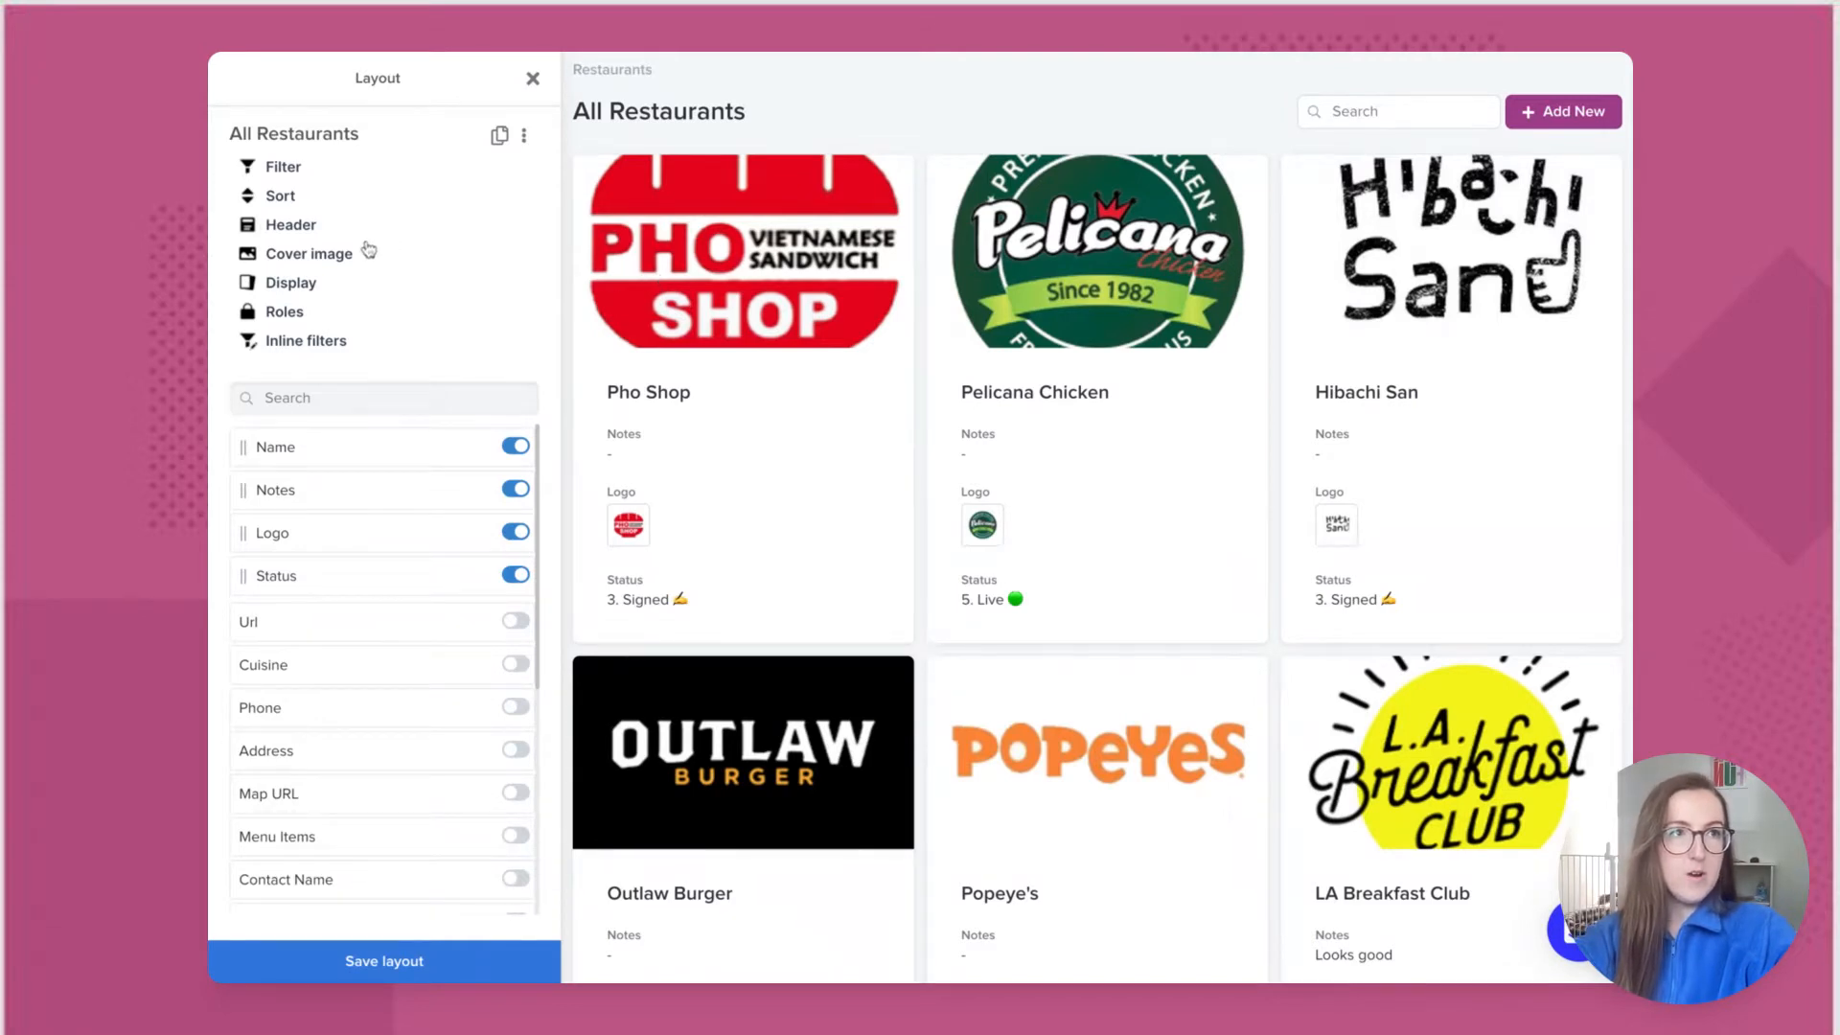
pyautogui.click(333, 255)
pyautogui.click(253, 450)
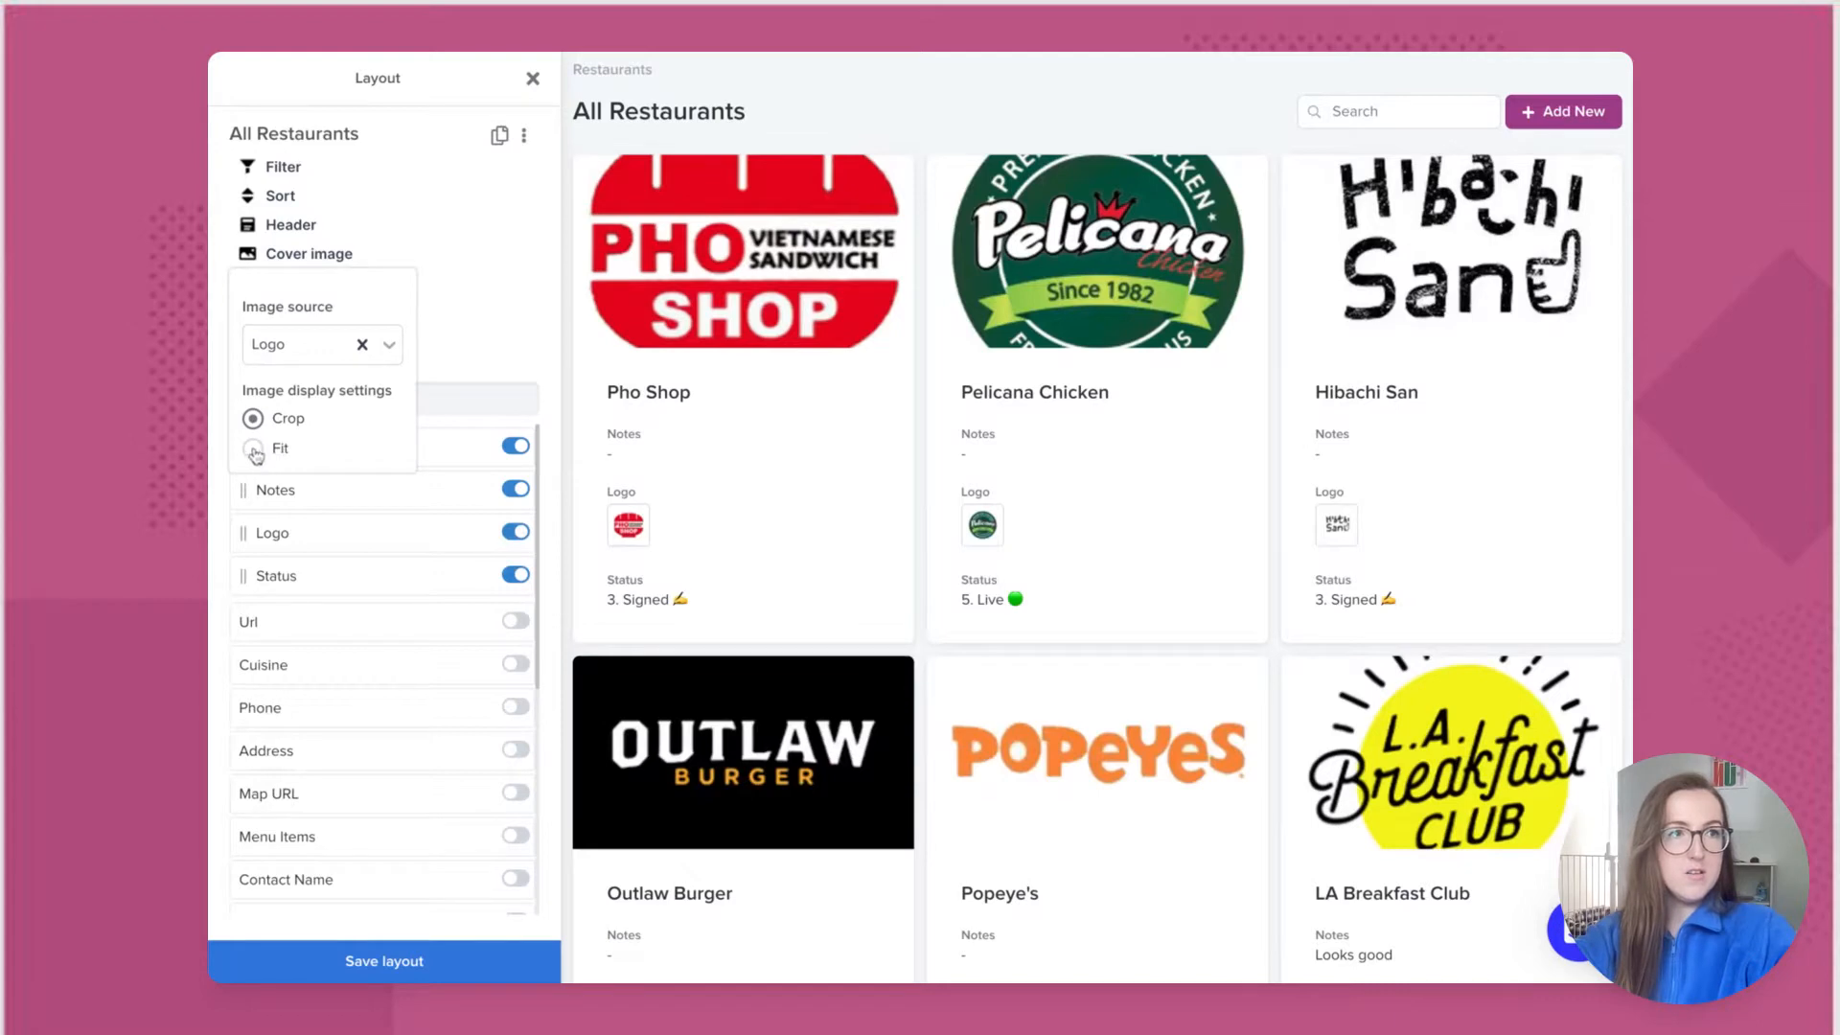
pyautogui.click(529, 257)
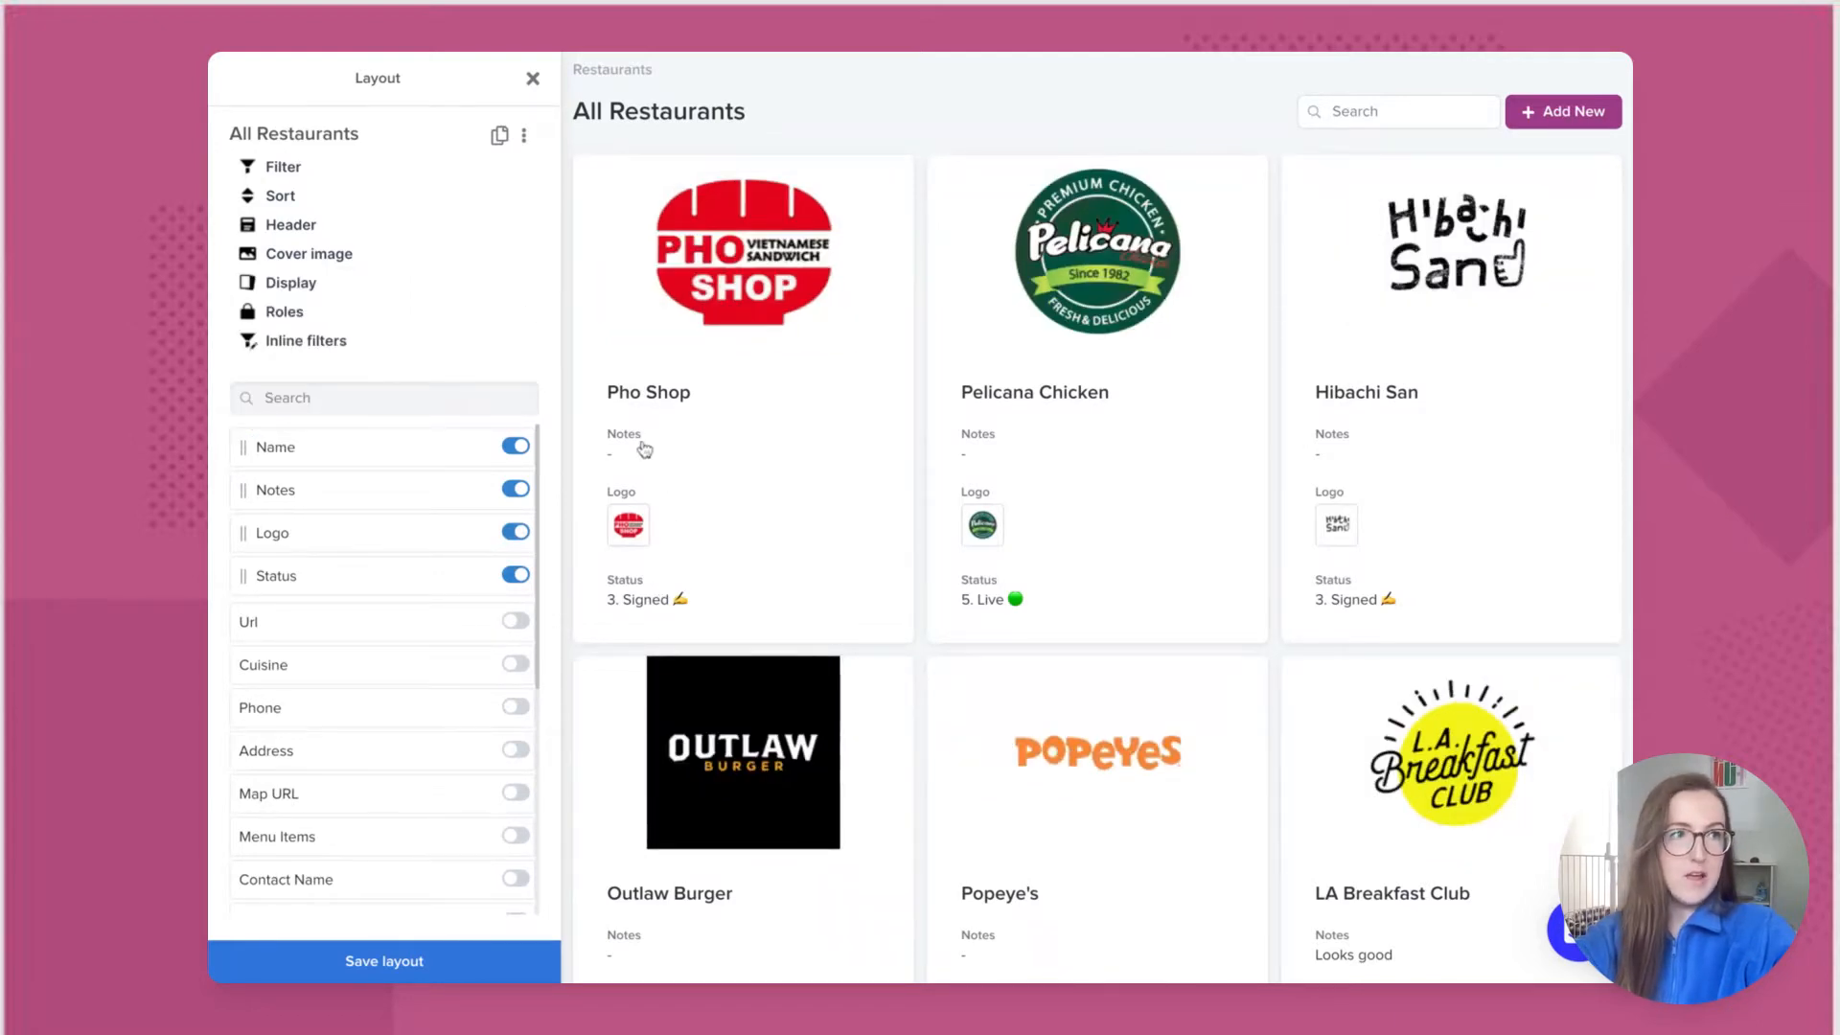
# Step: Hide Notes and Logo, show Cuisine, and place Status after Cuisine on the cards
pyautogui.click(516, 489)
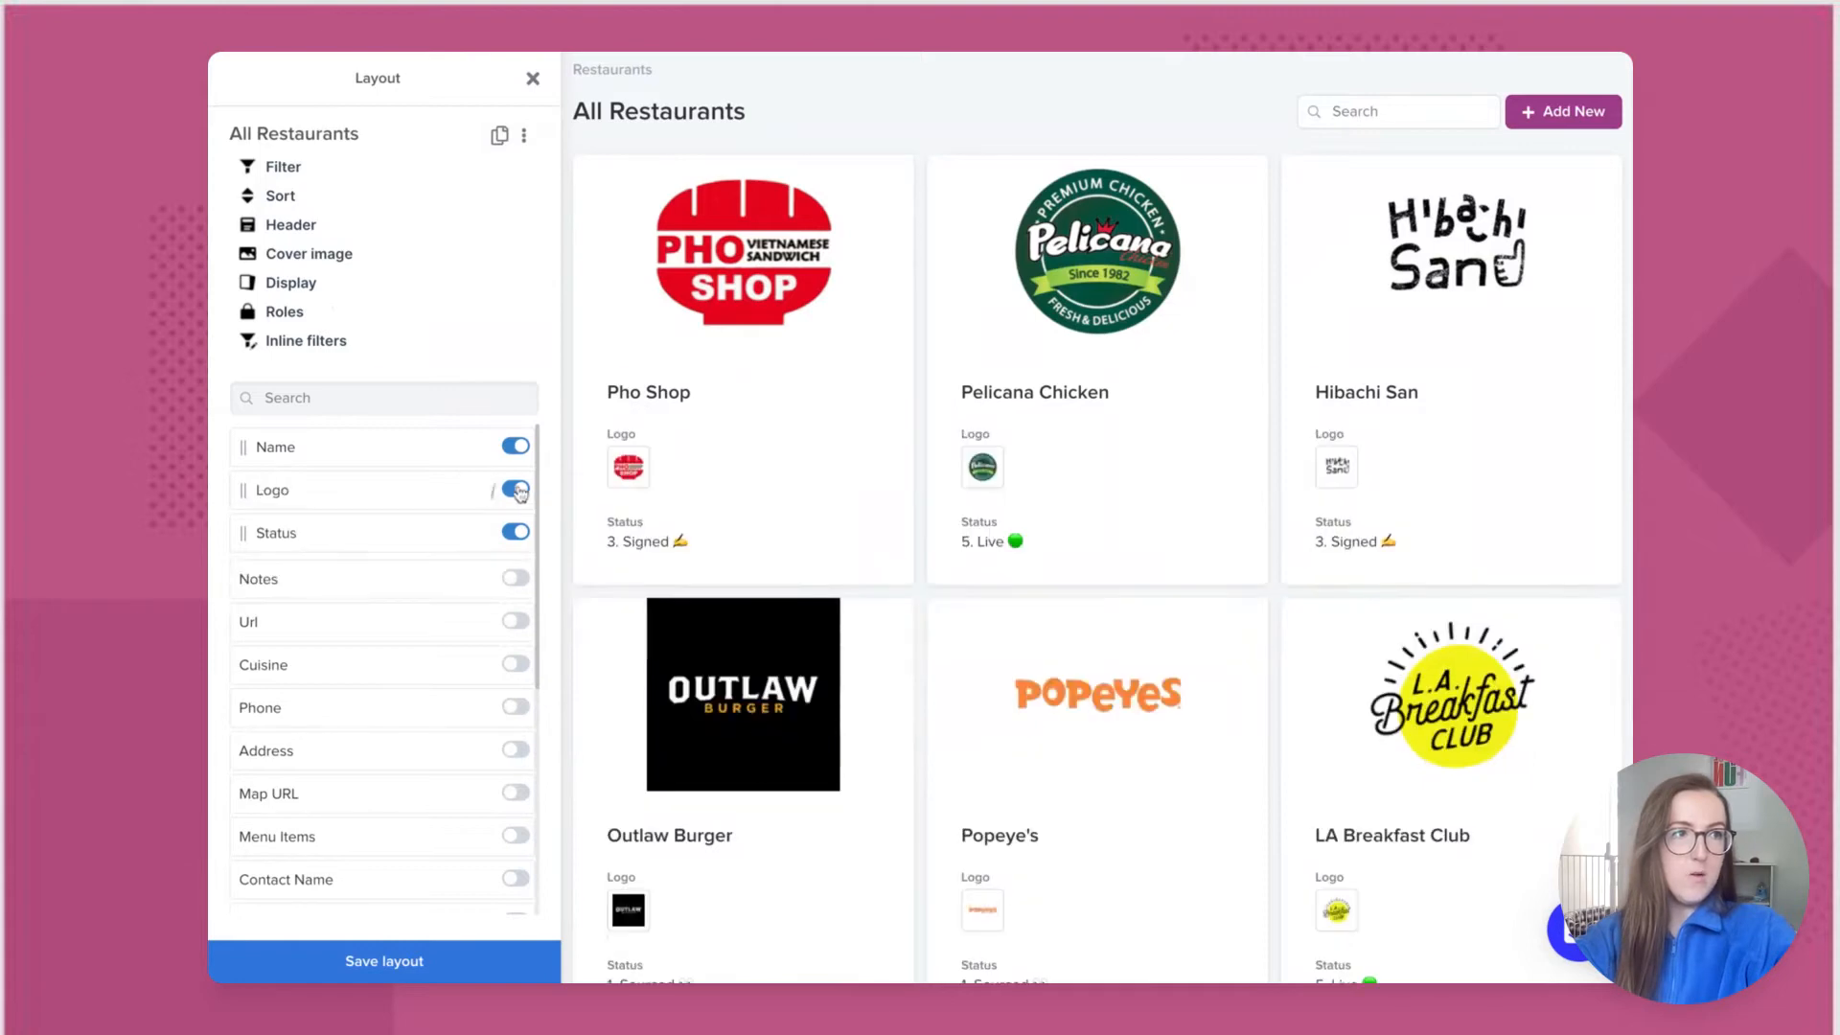
pyautogui.click(516, 490)
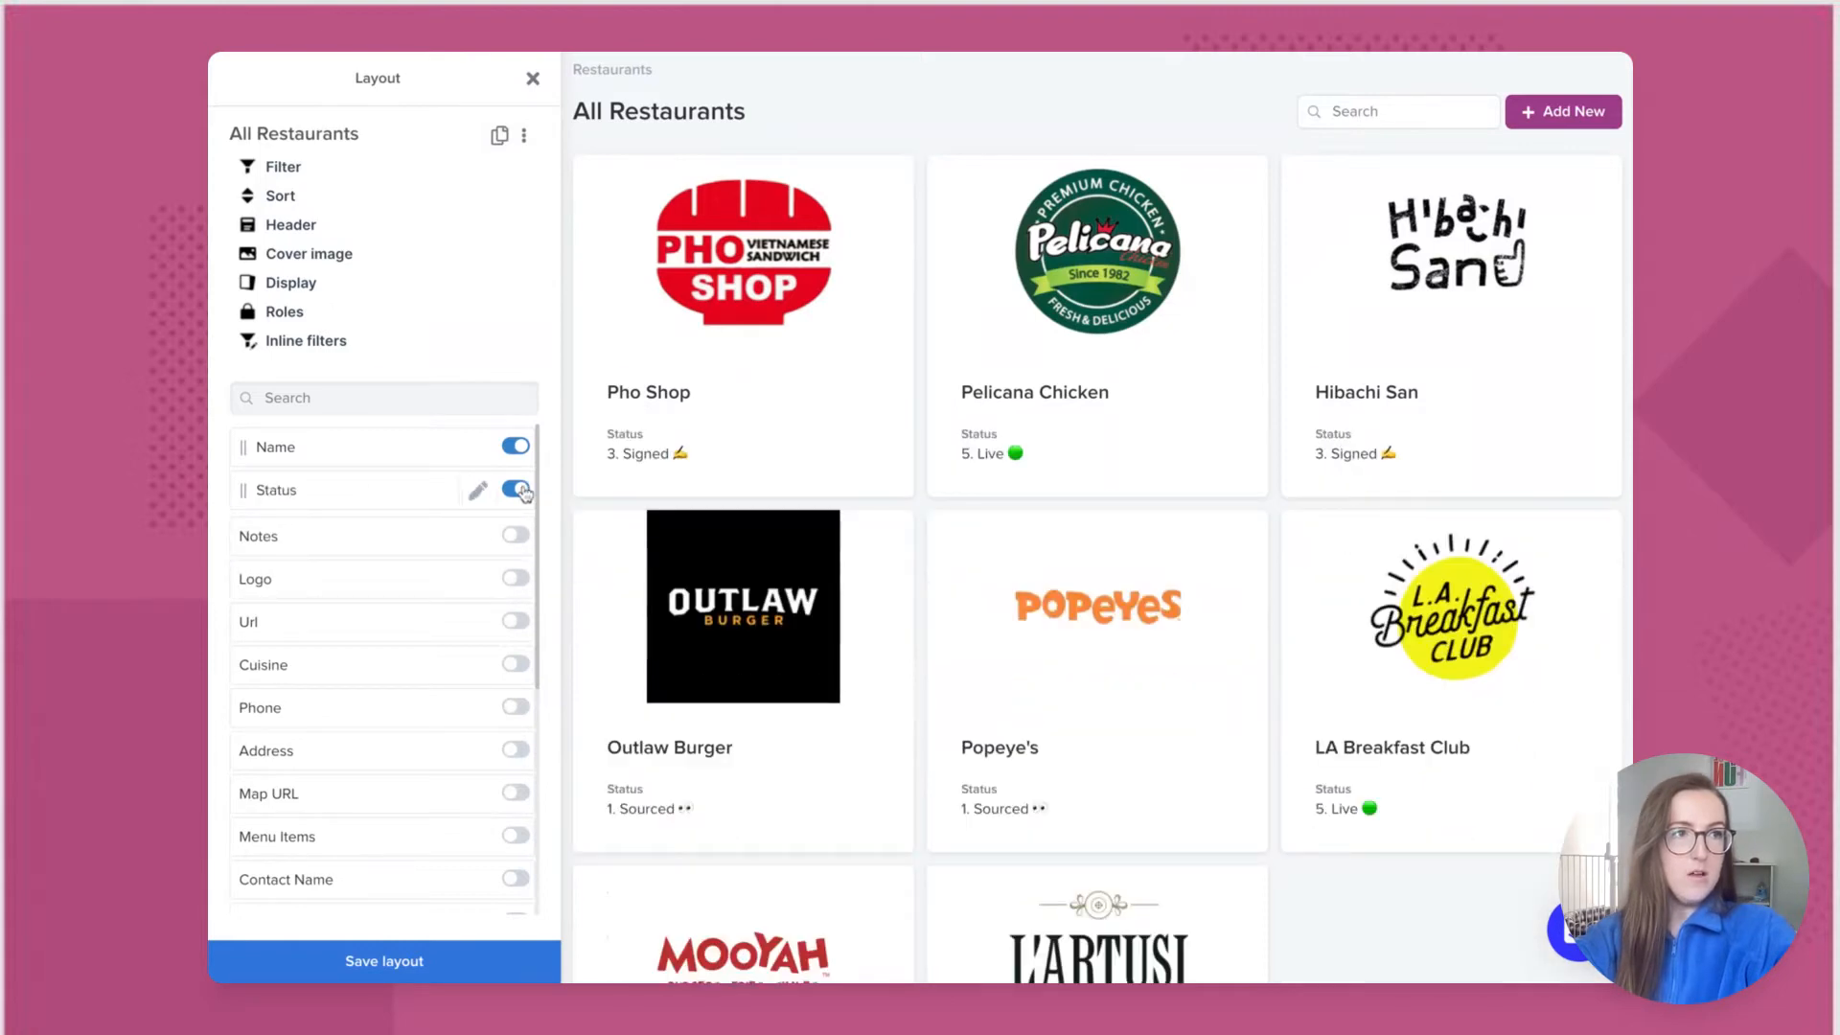
pyautogui.click(515, 664)
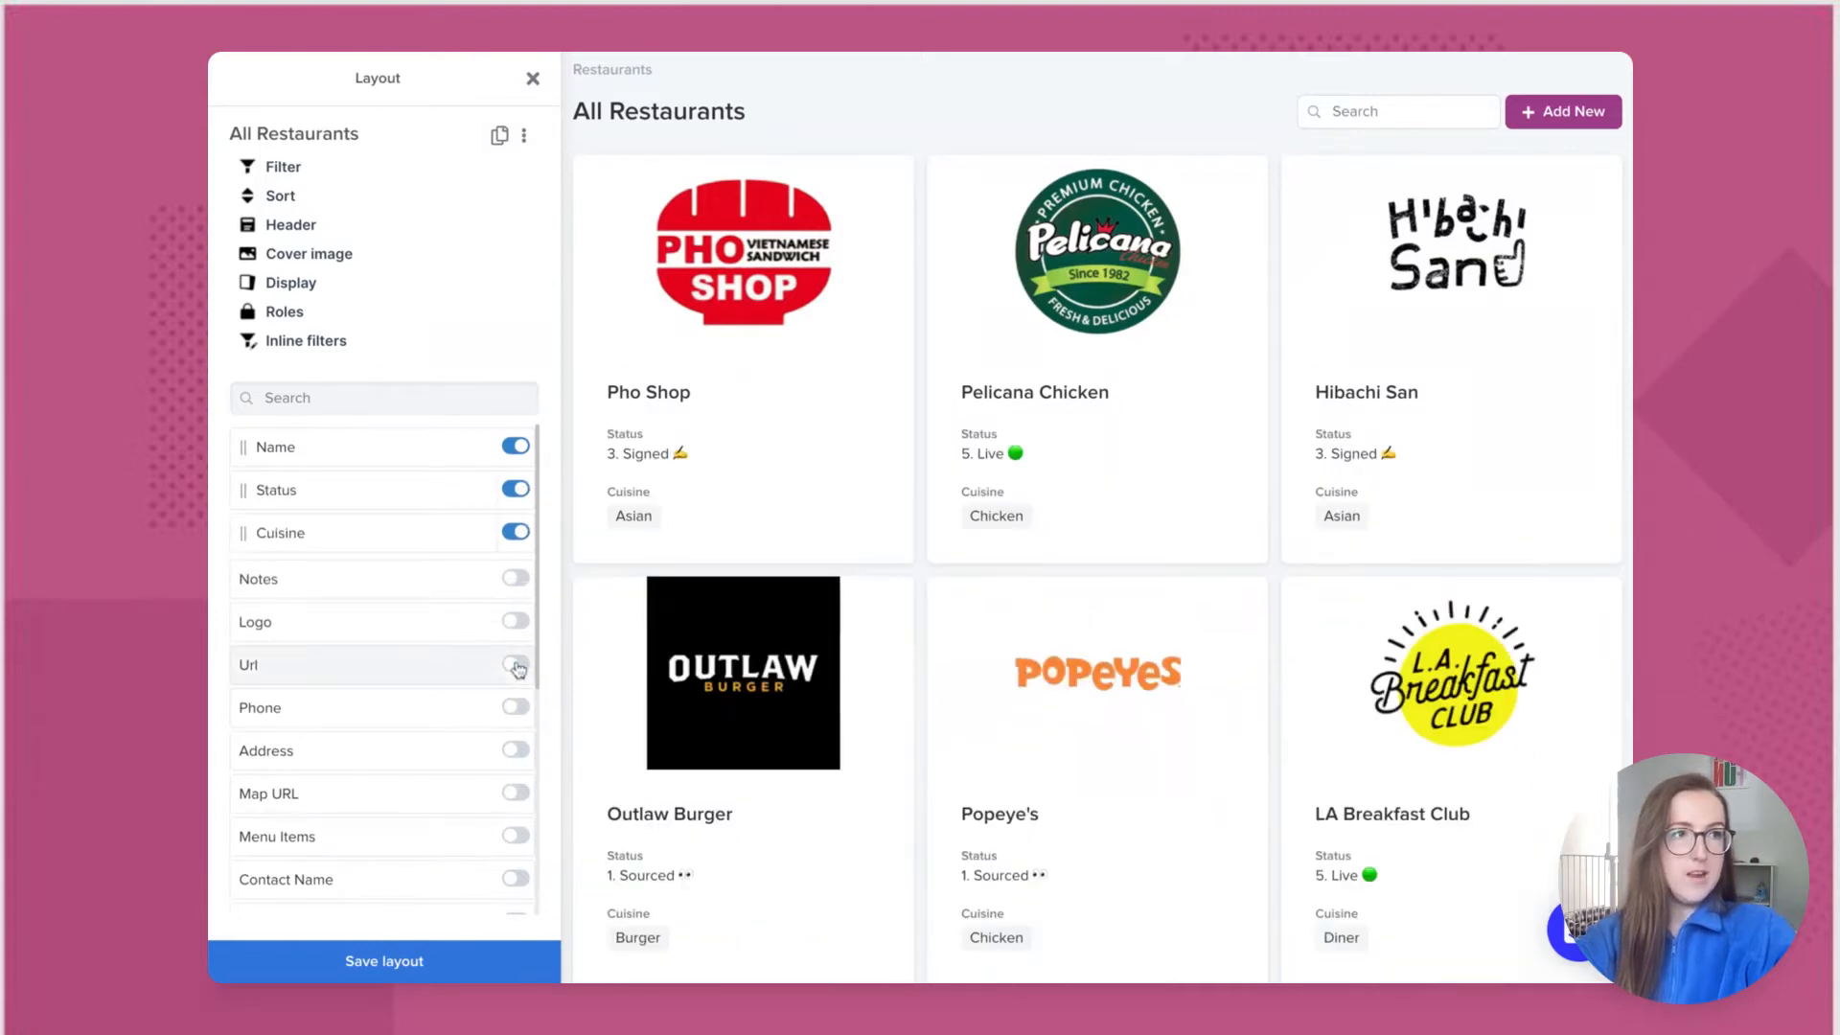
pyautogui.moveTo(261, 496); pyautogui.dragTo(241, 534)
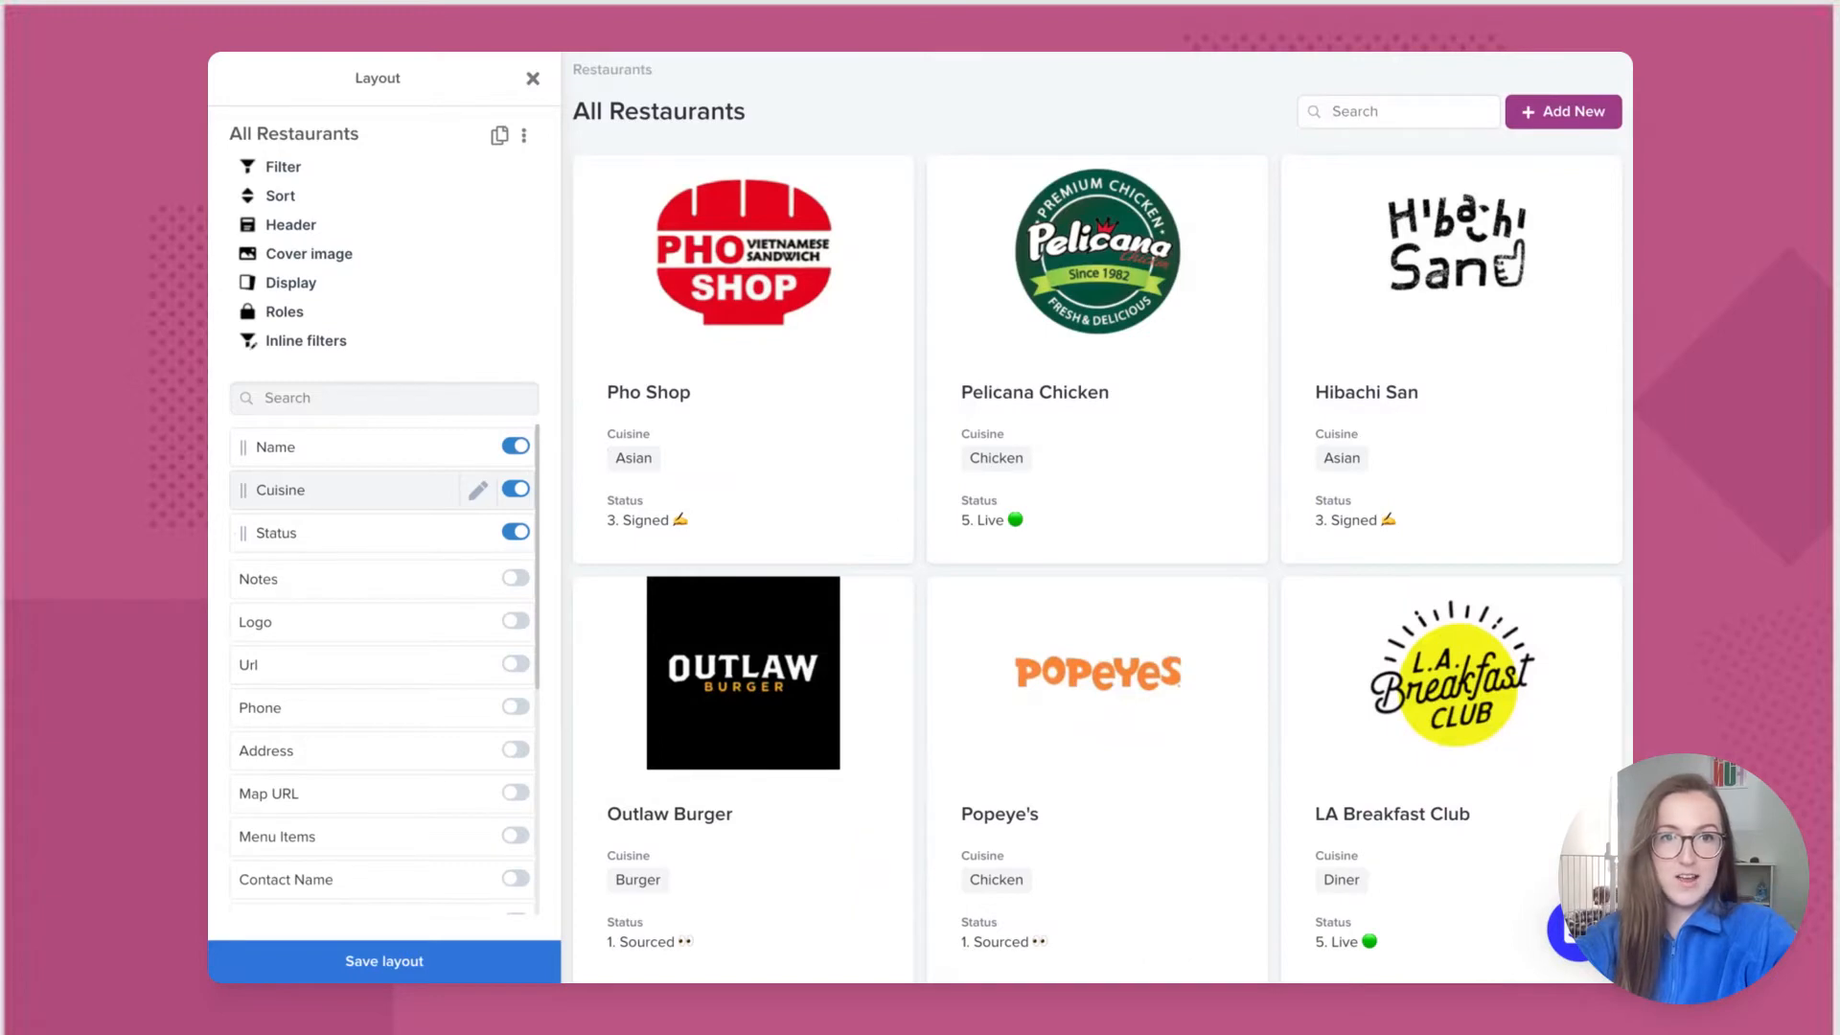
# Step: Create and save a 'Status Tracking' layout under Restaurants, then open it as a table
pyautogui.click(499, 139)
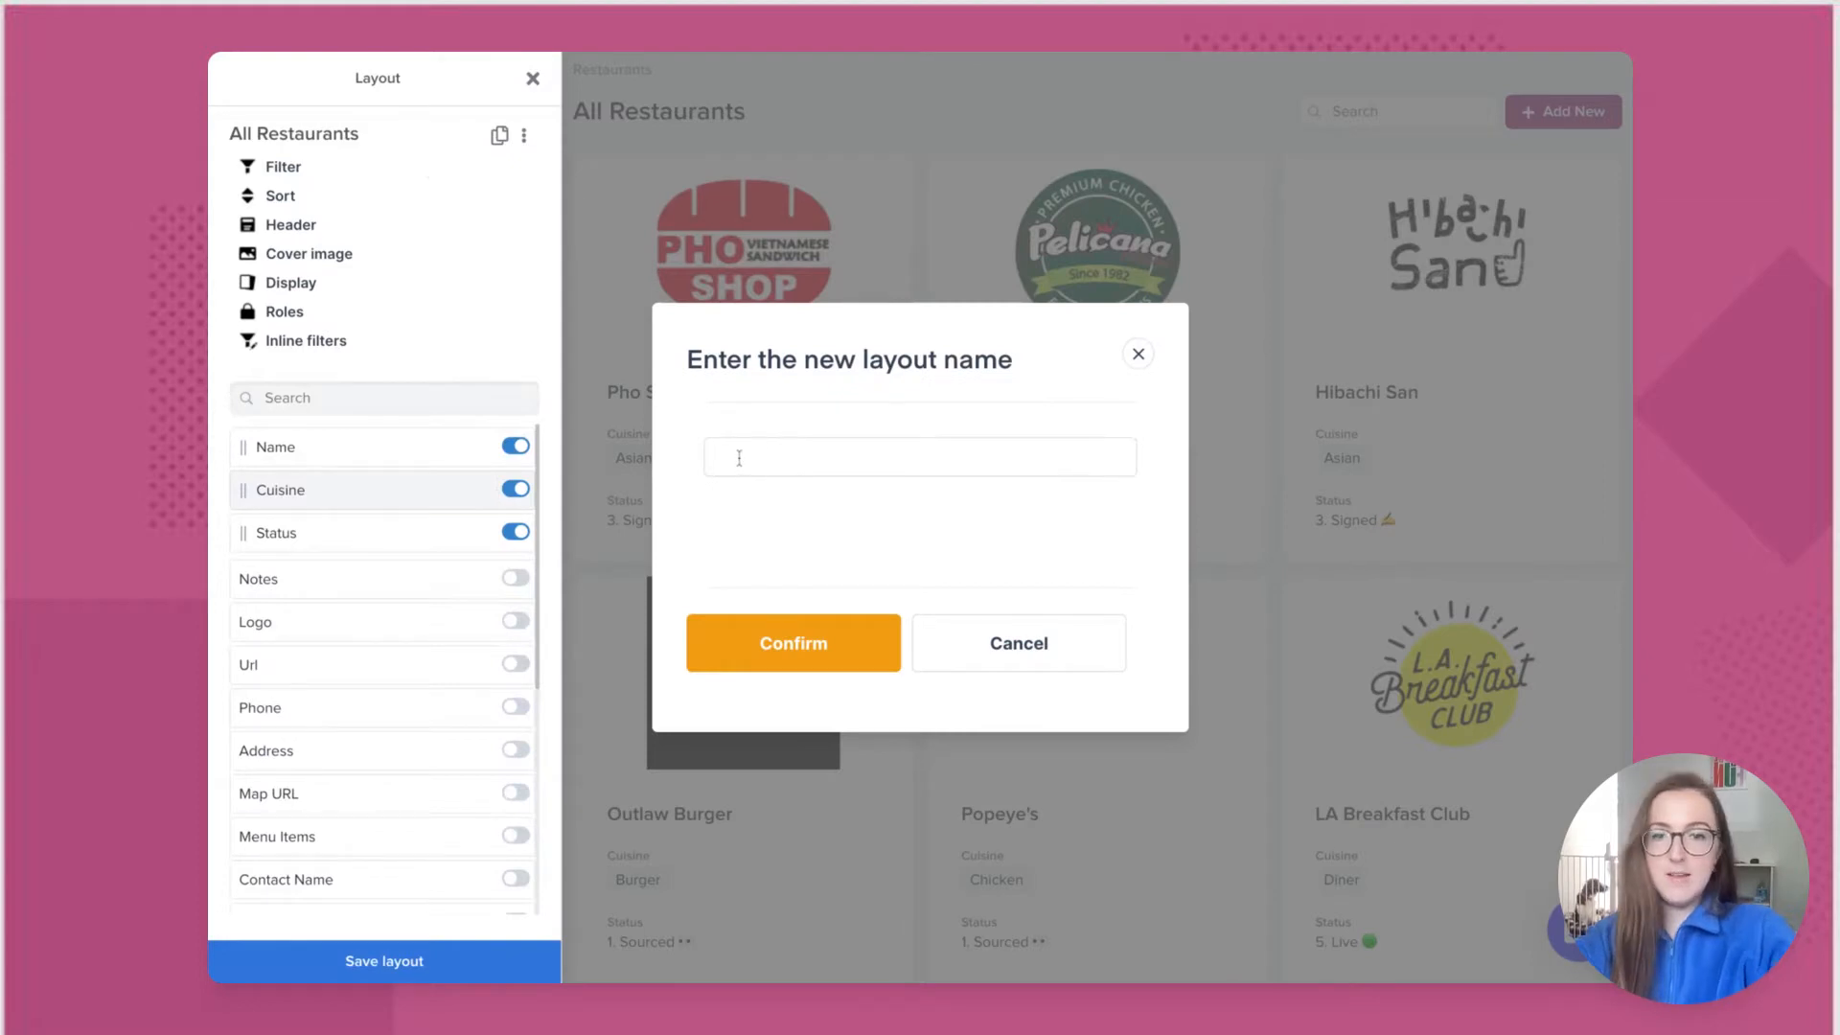
pyautogui.write('Status Tracking')
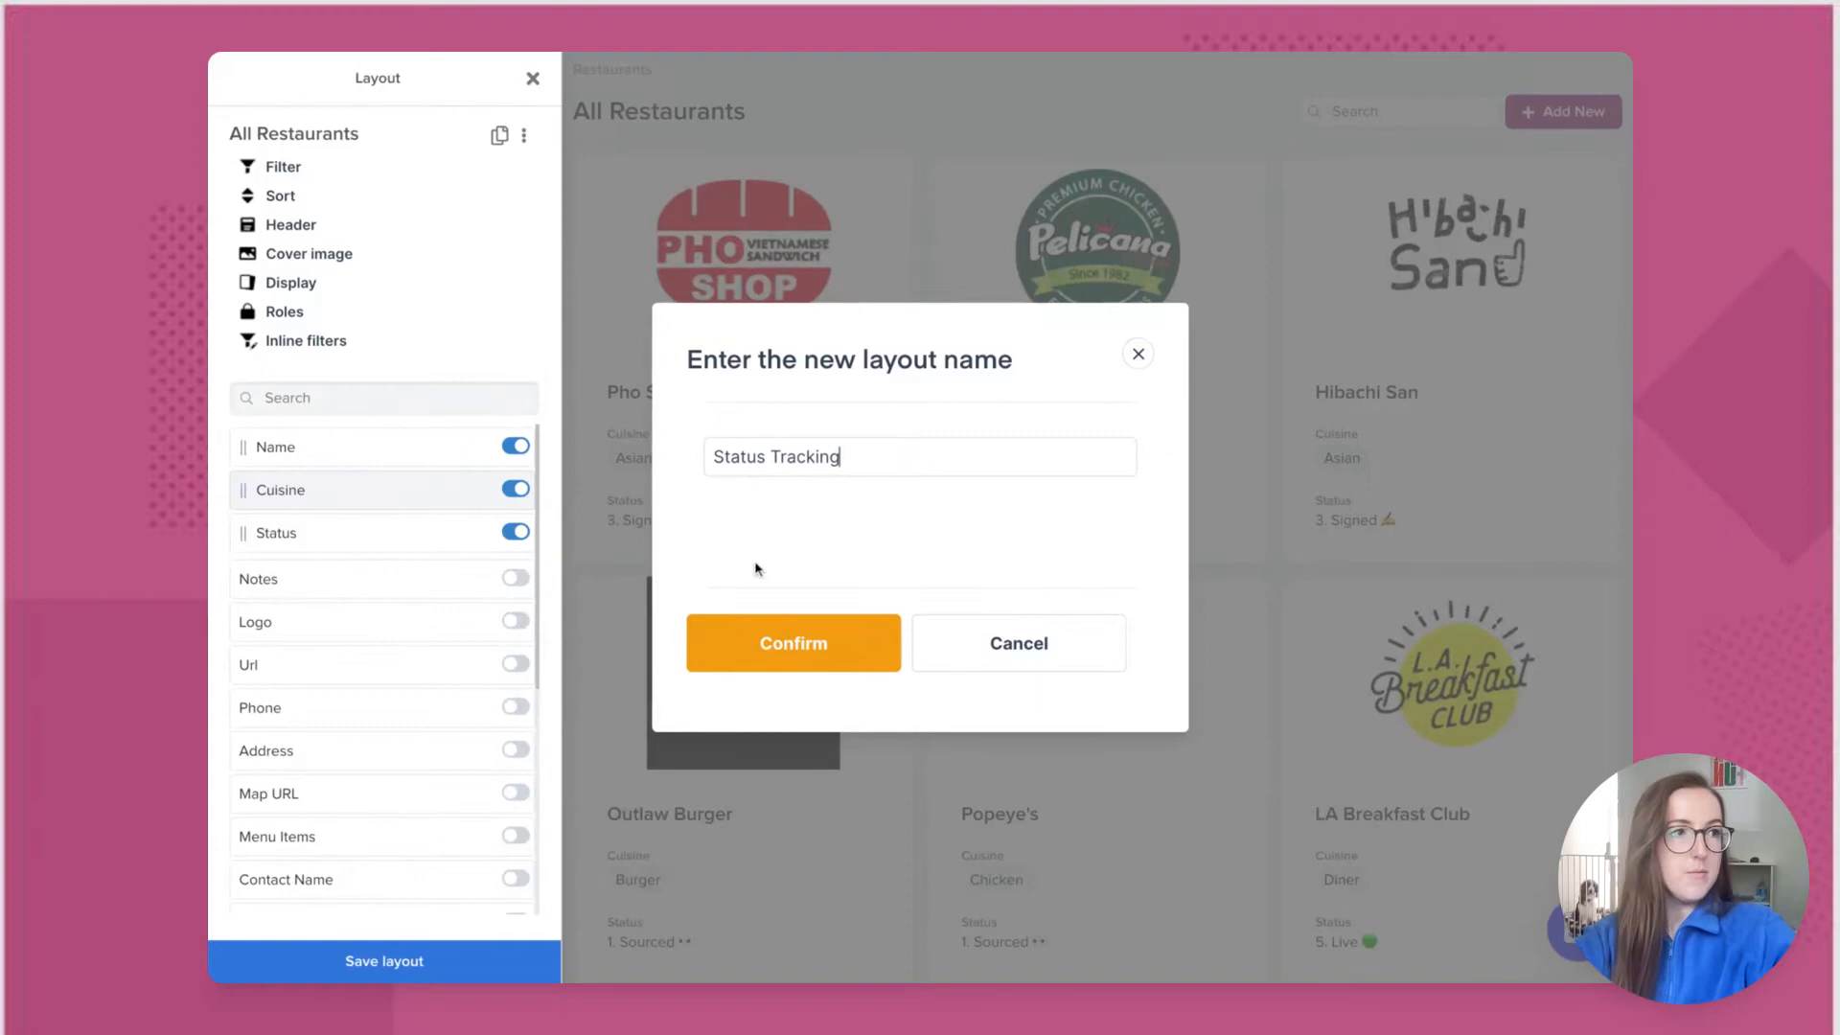
pyautogui.click(767, 642)
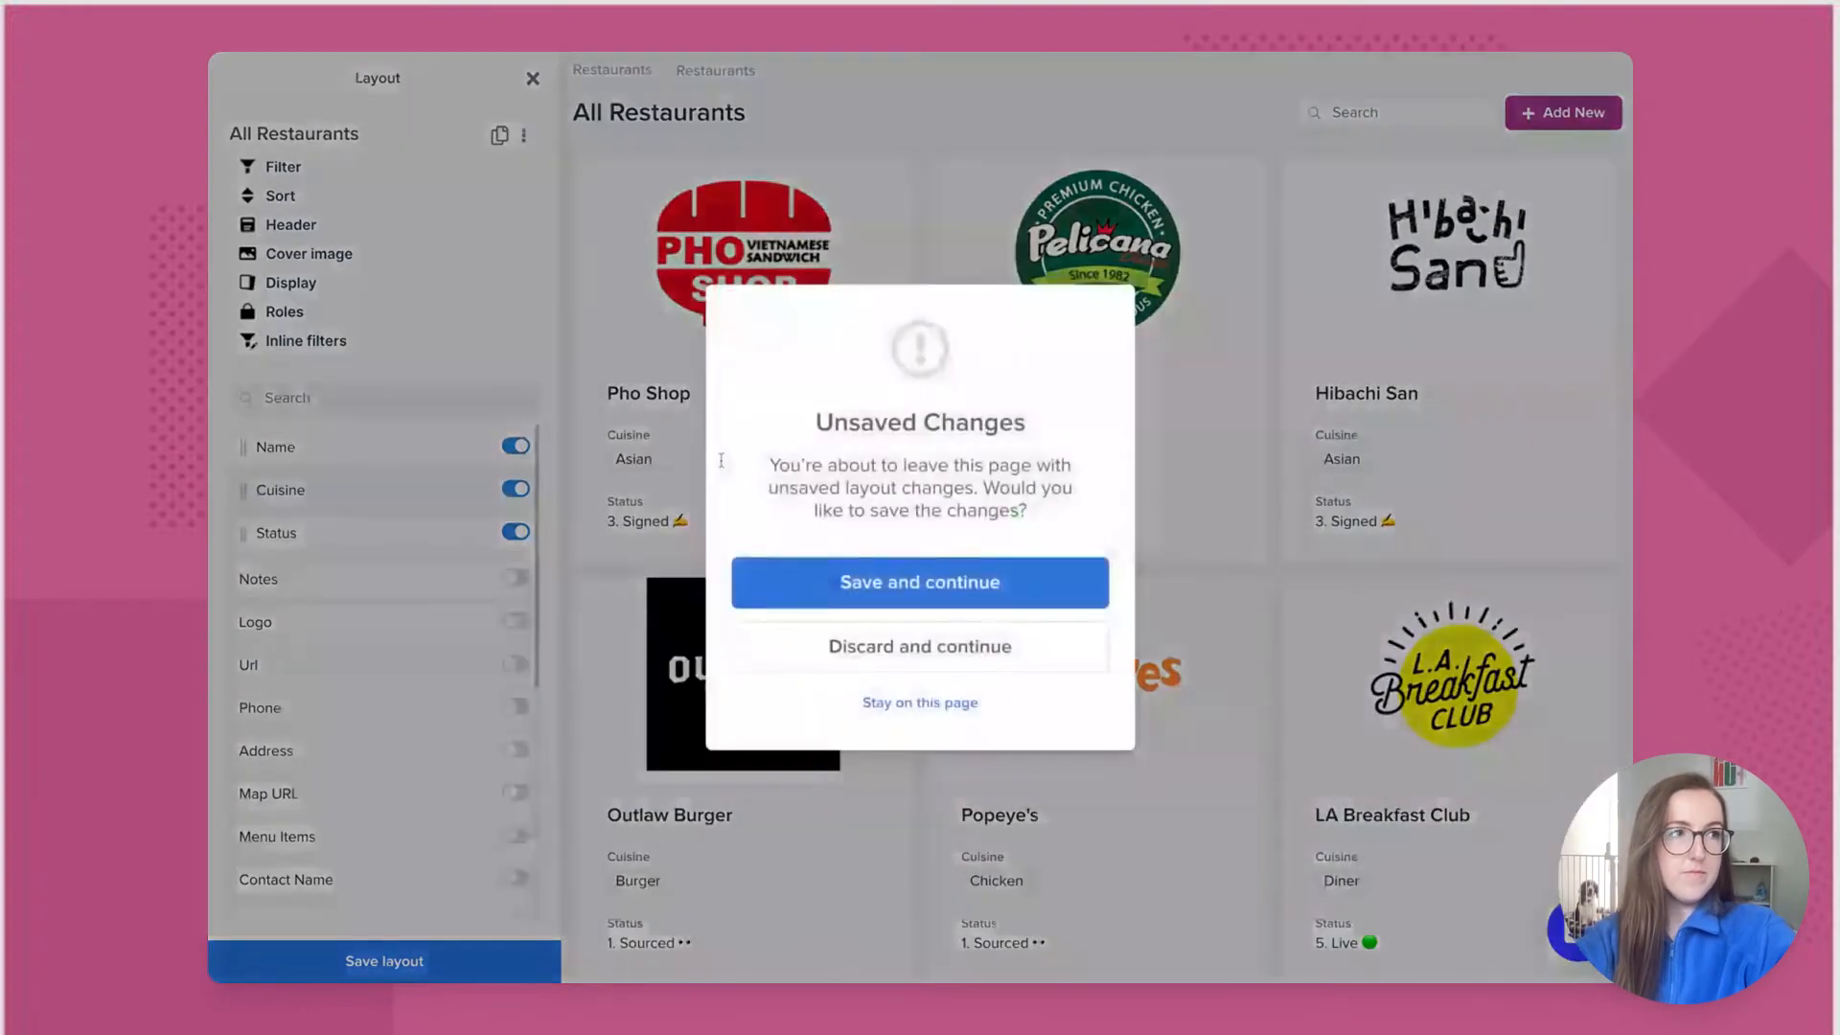
pyautogui.click(1041, 591)
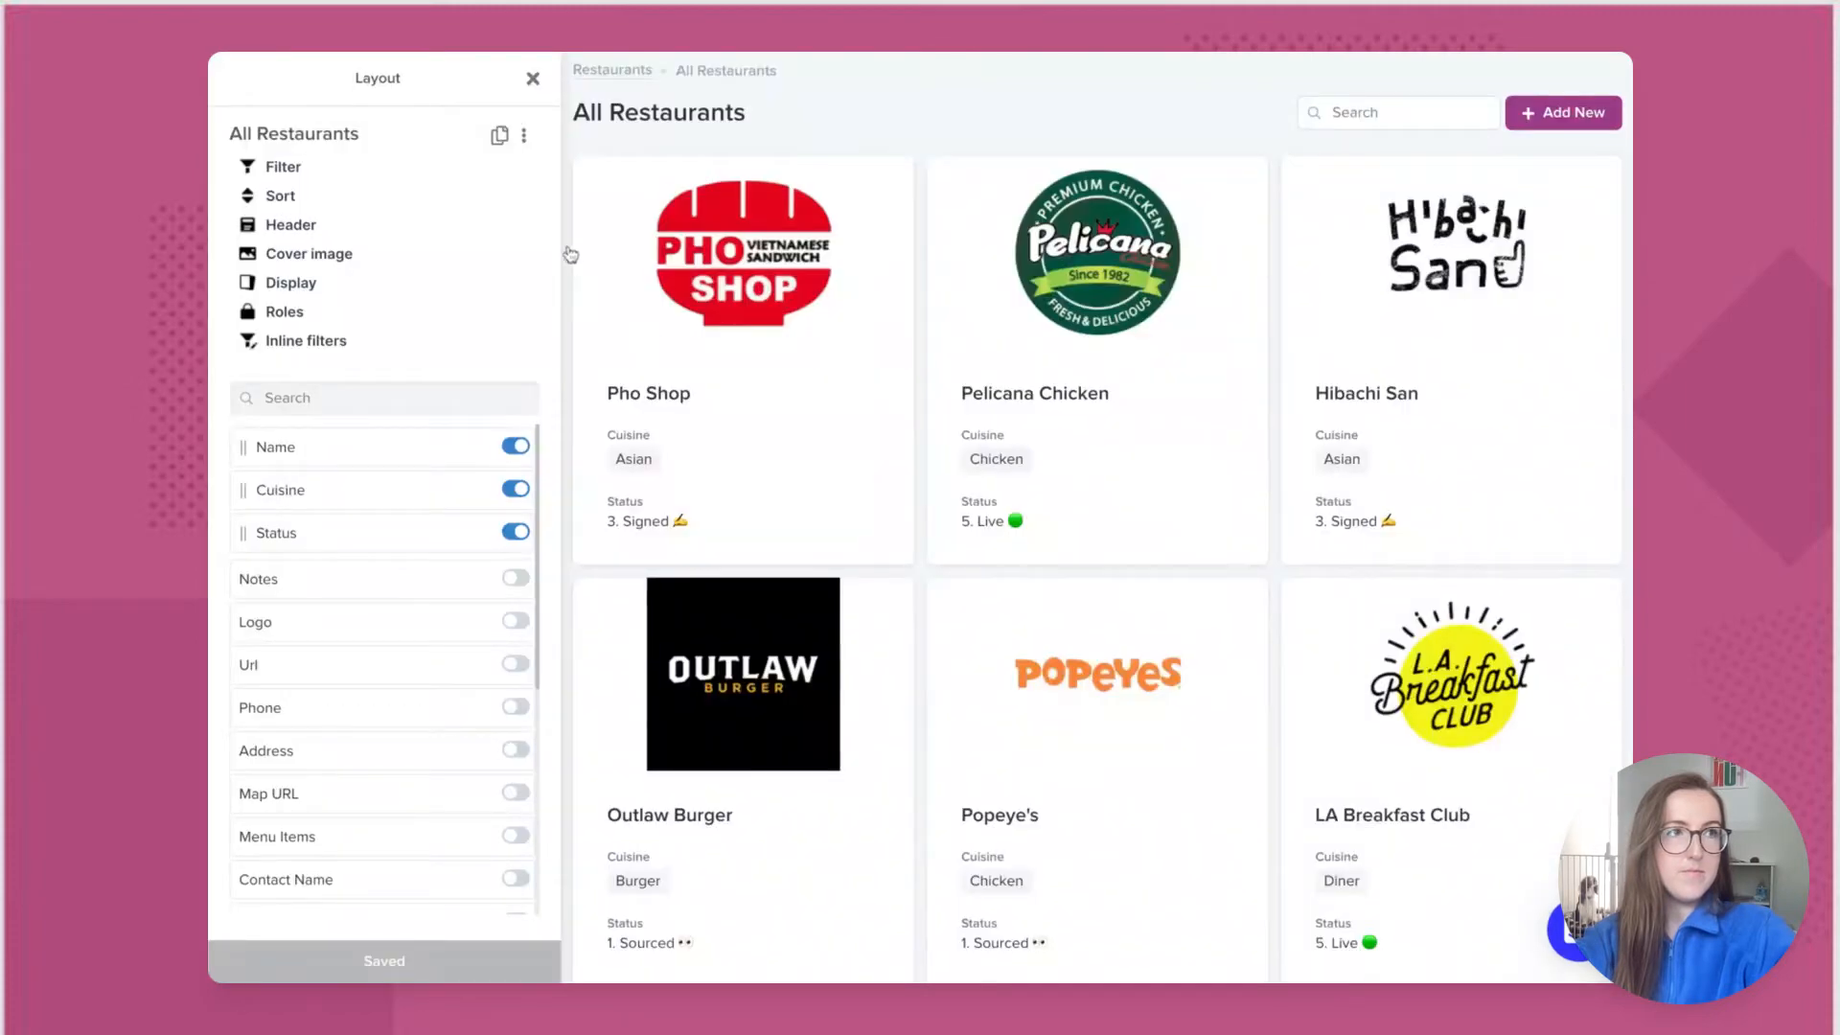
pyautogui.click(533, 81)
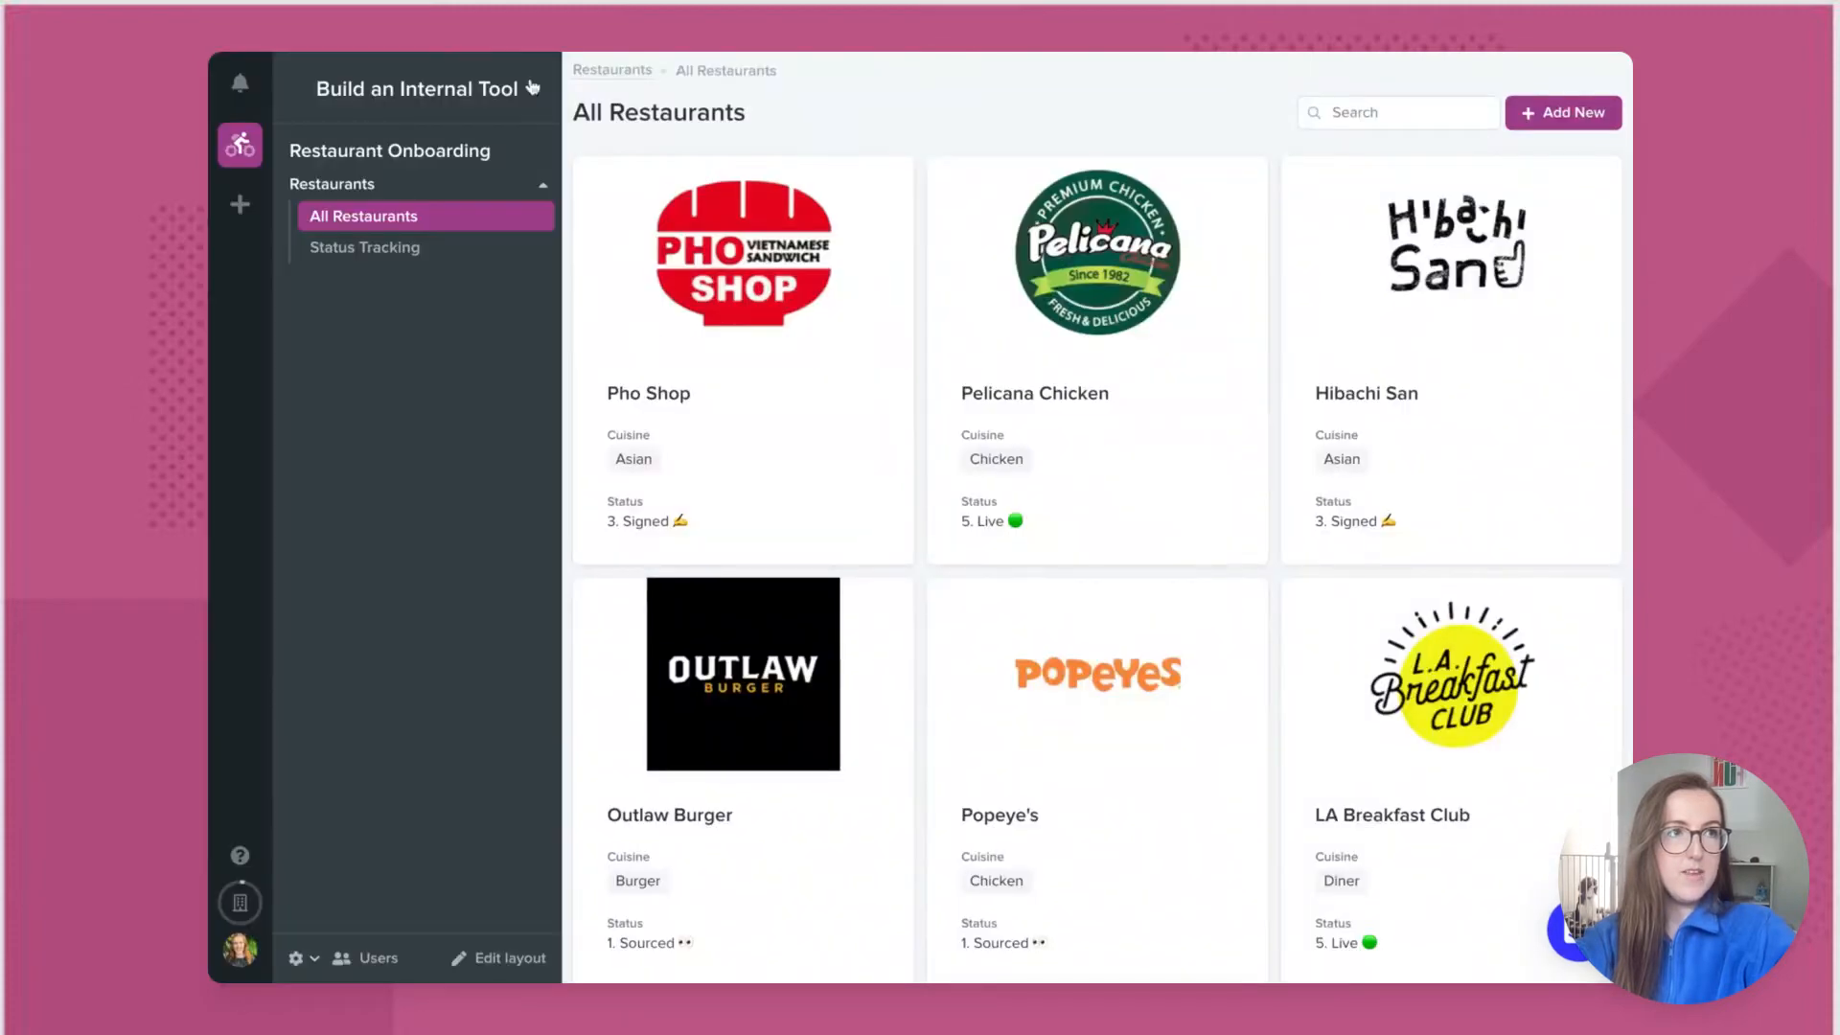
pyautogui.click(420, 251)
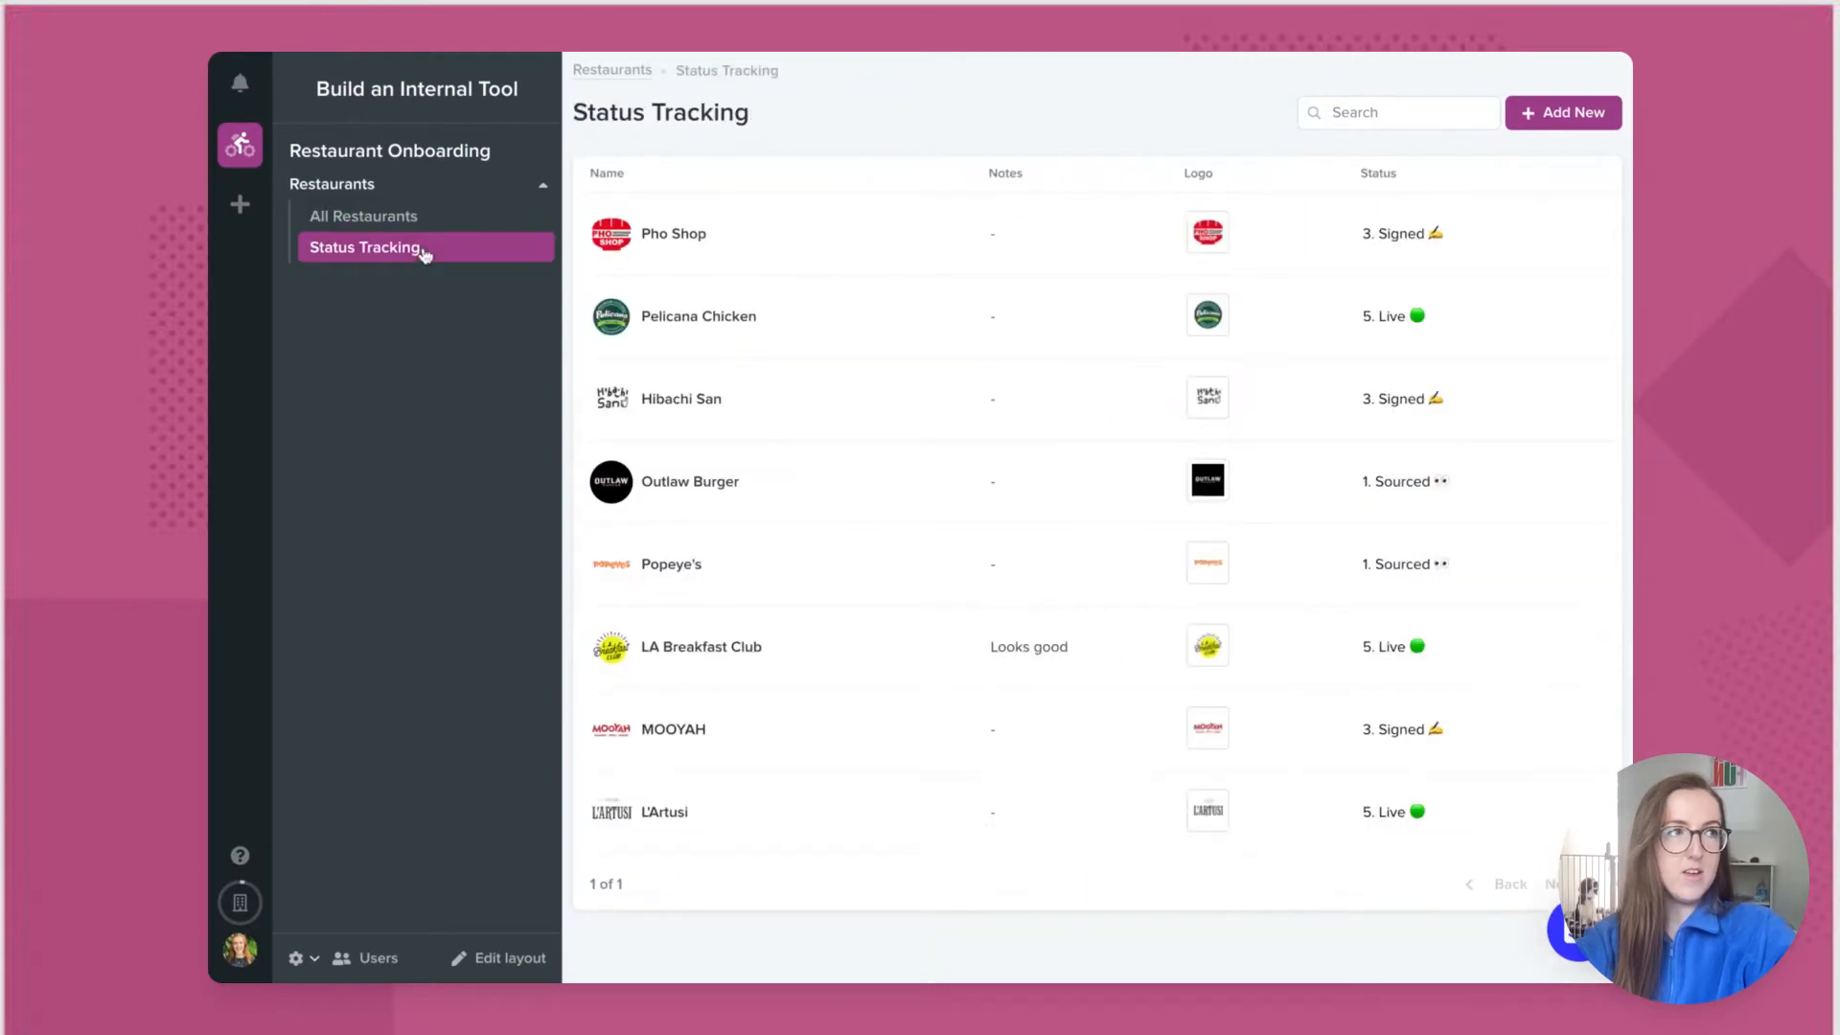
# Step: Switch Status Tracking to a Board display grouped by the Status field
pyautogui.click(498, 957)
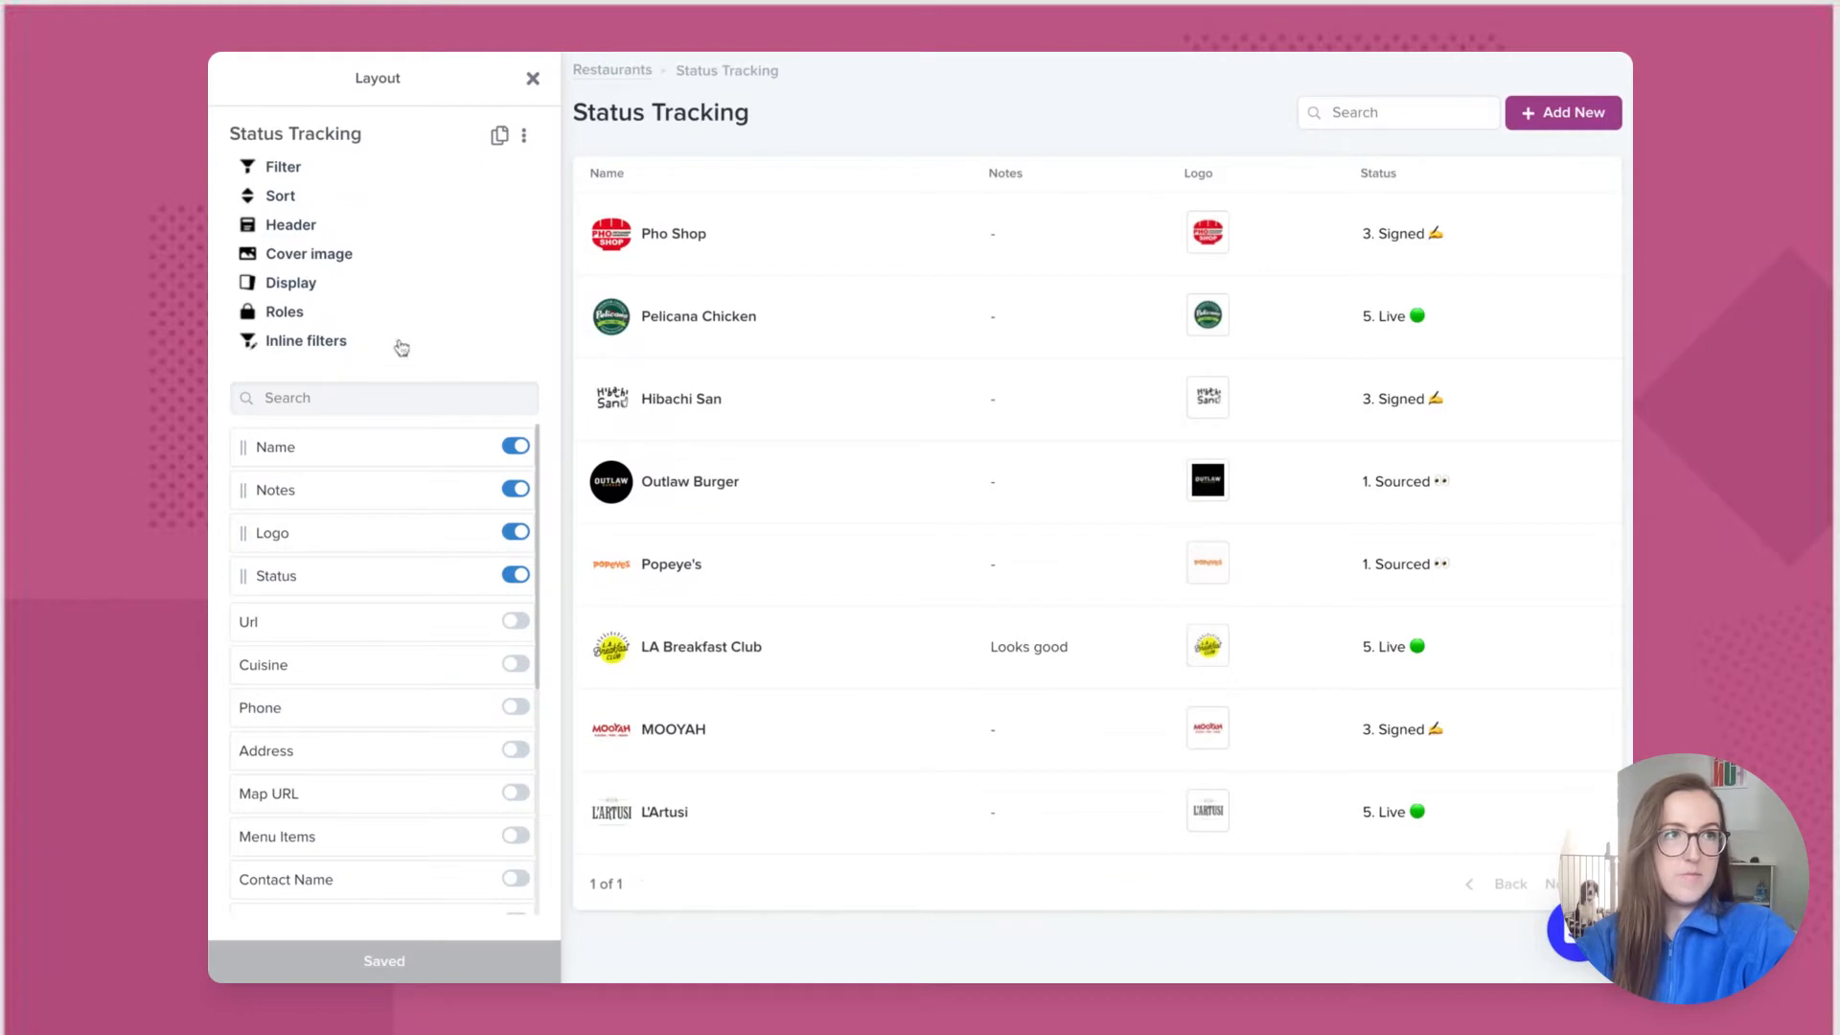
pyautogui.click(308, 286)
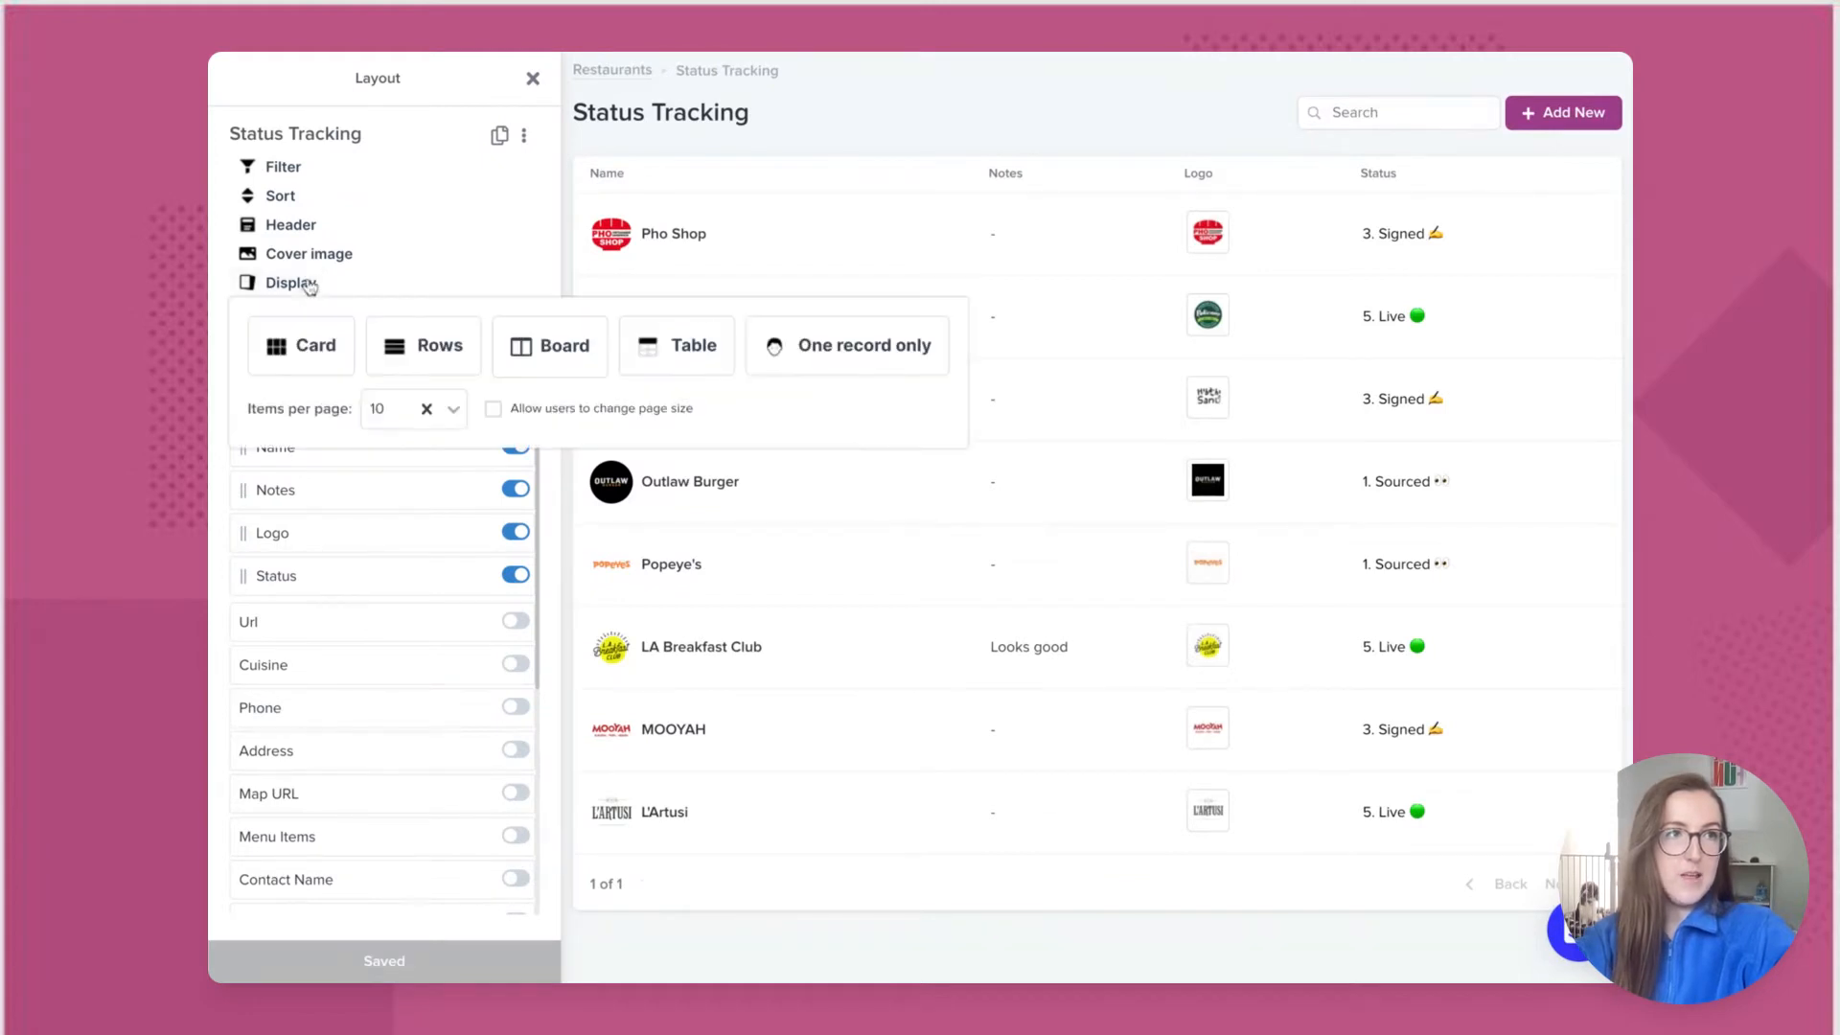
pyautogui.click(566, 364)
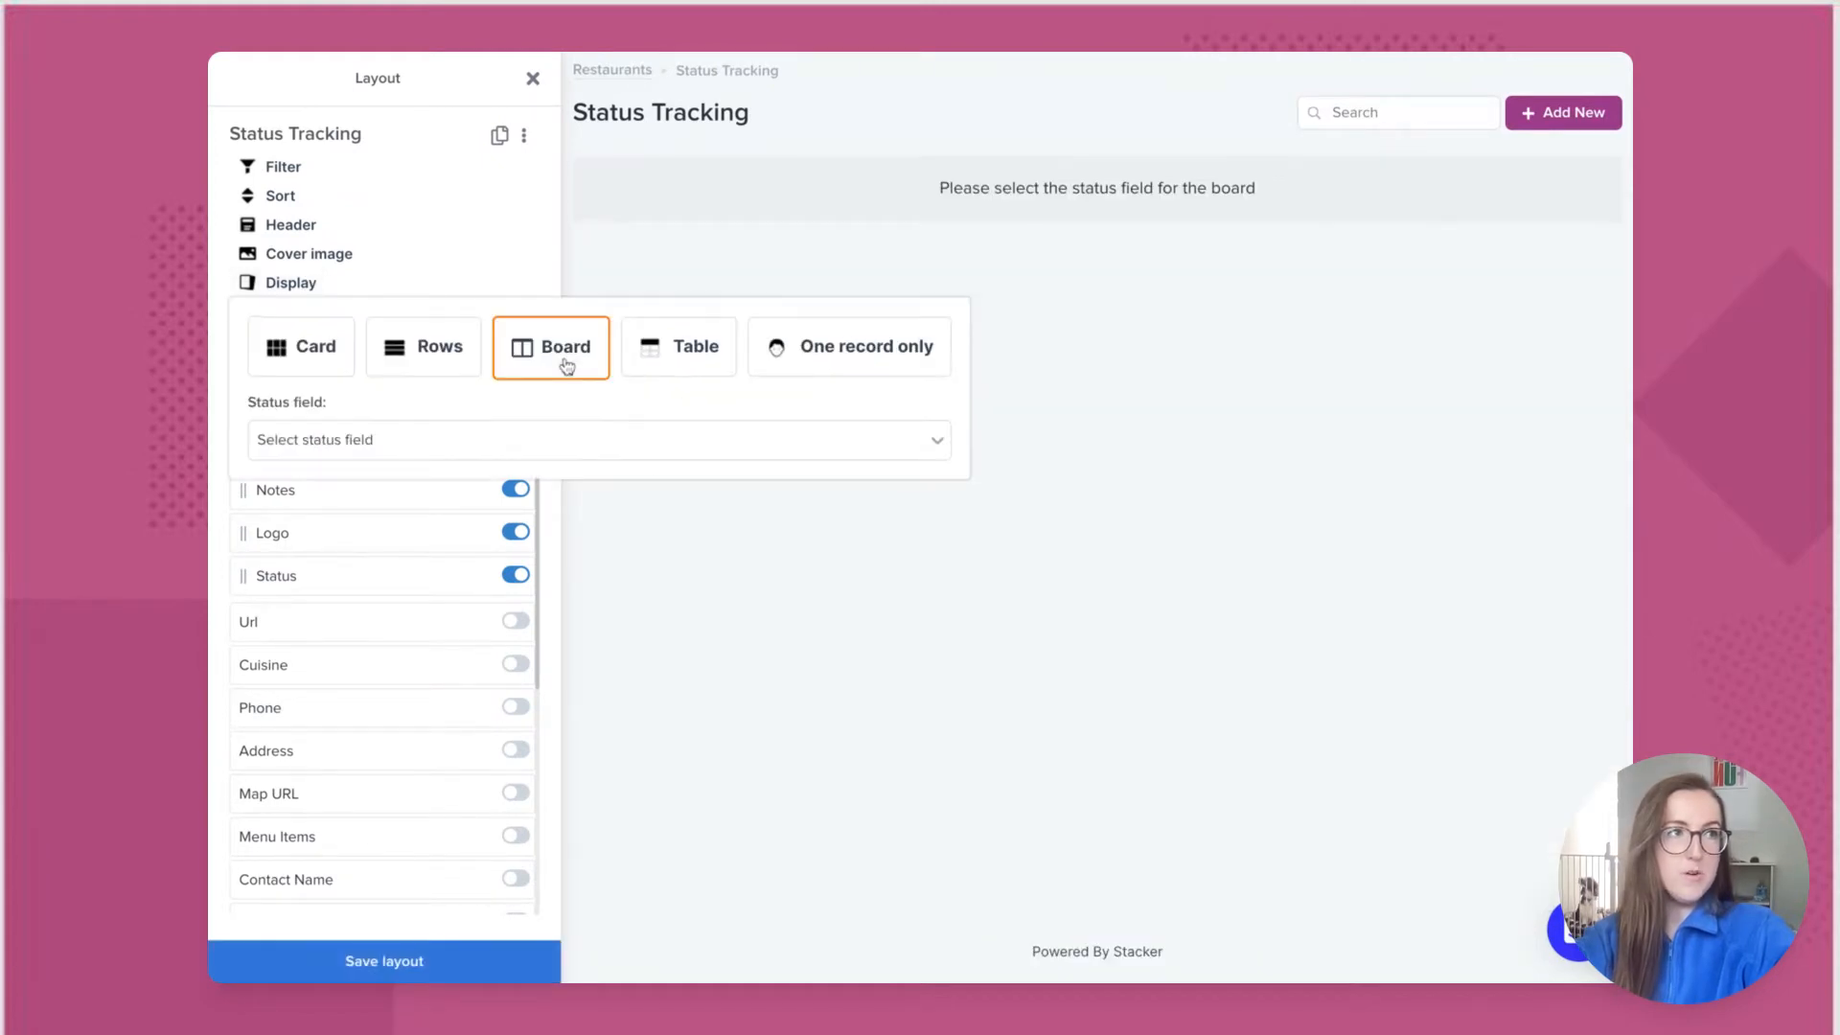
pyautogui.click(497, 445)
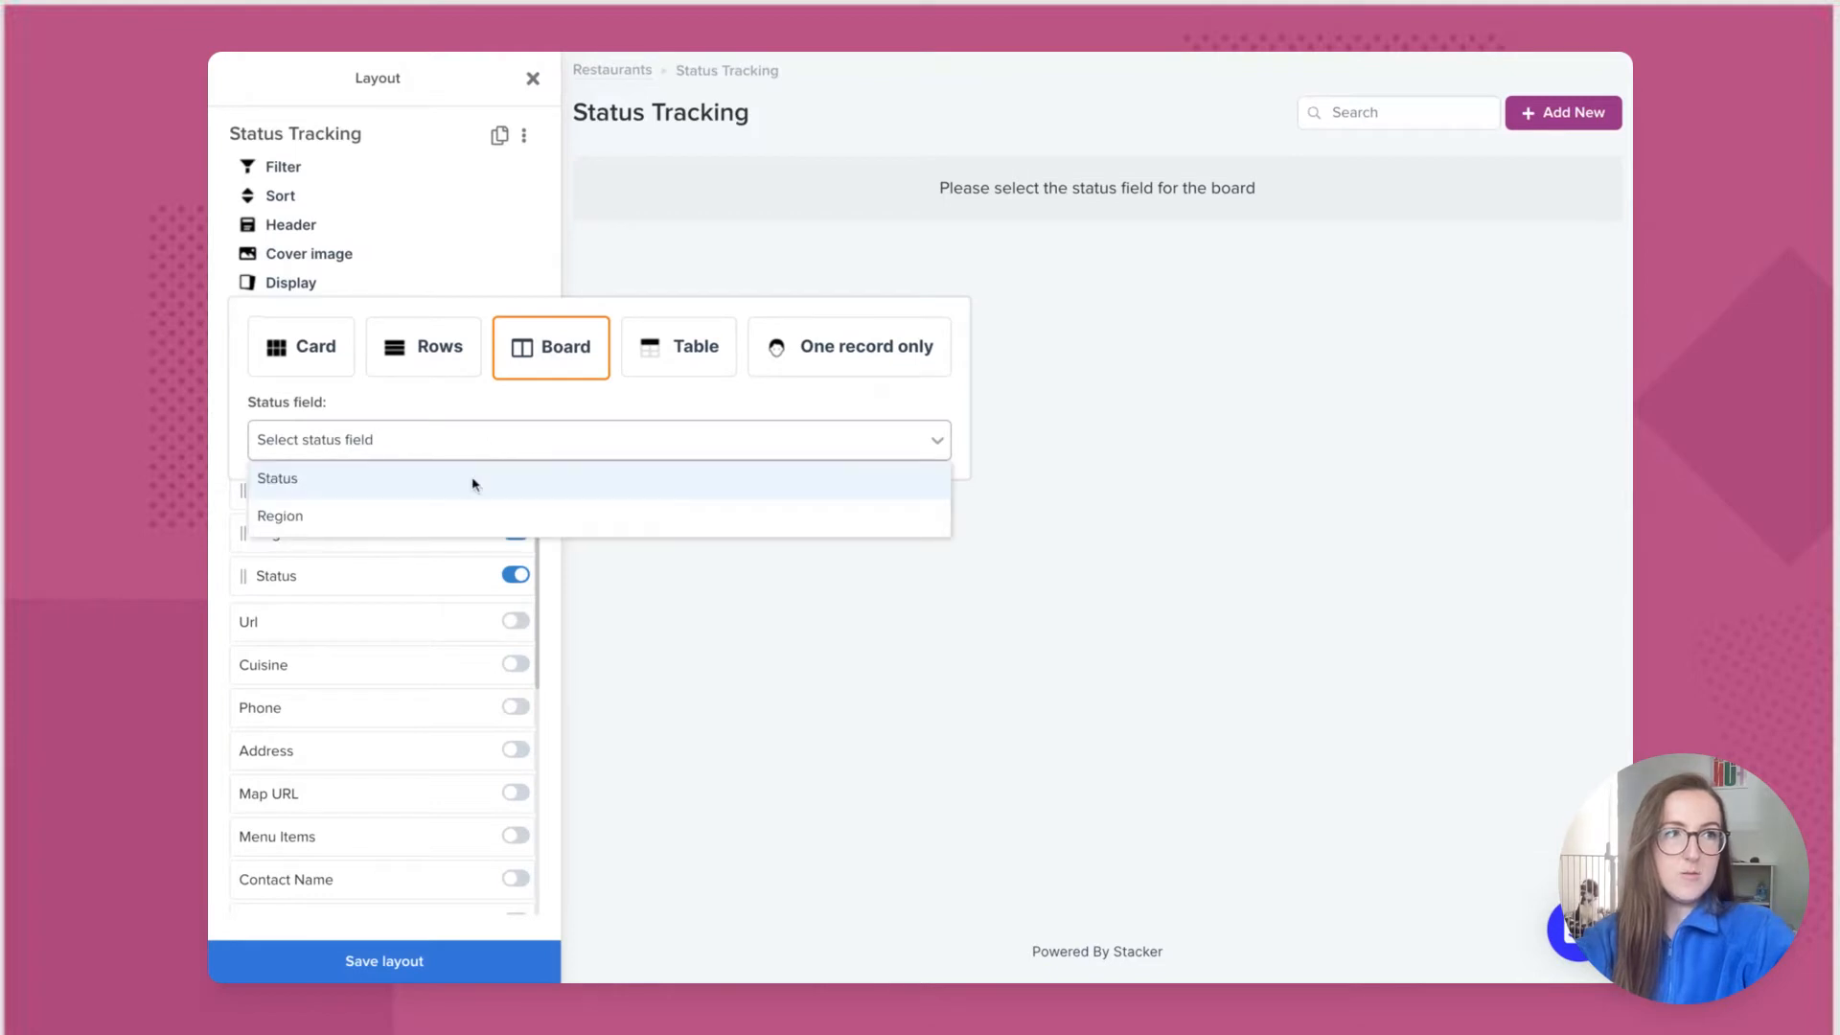
pyautogui.click(473, 482)
# Step: Add the board columns 1. Sourced, 2. Contacted, 3. Signed, 4. Onboarded and 5. Live
pyautogui.click(433, 515)
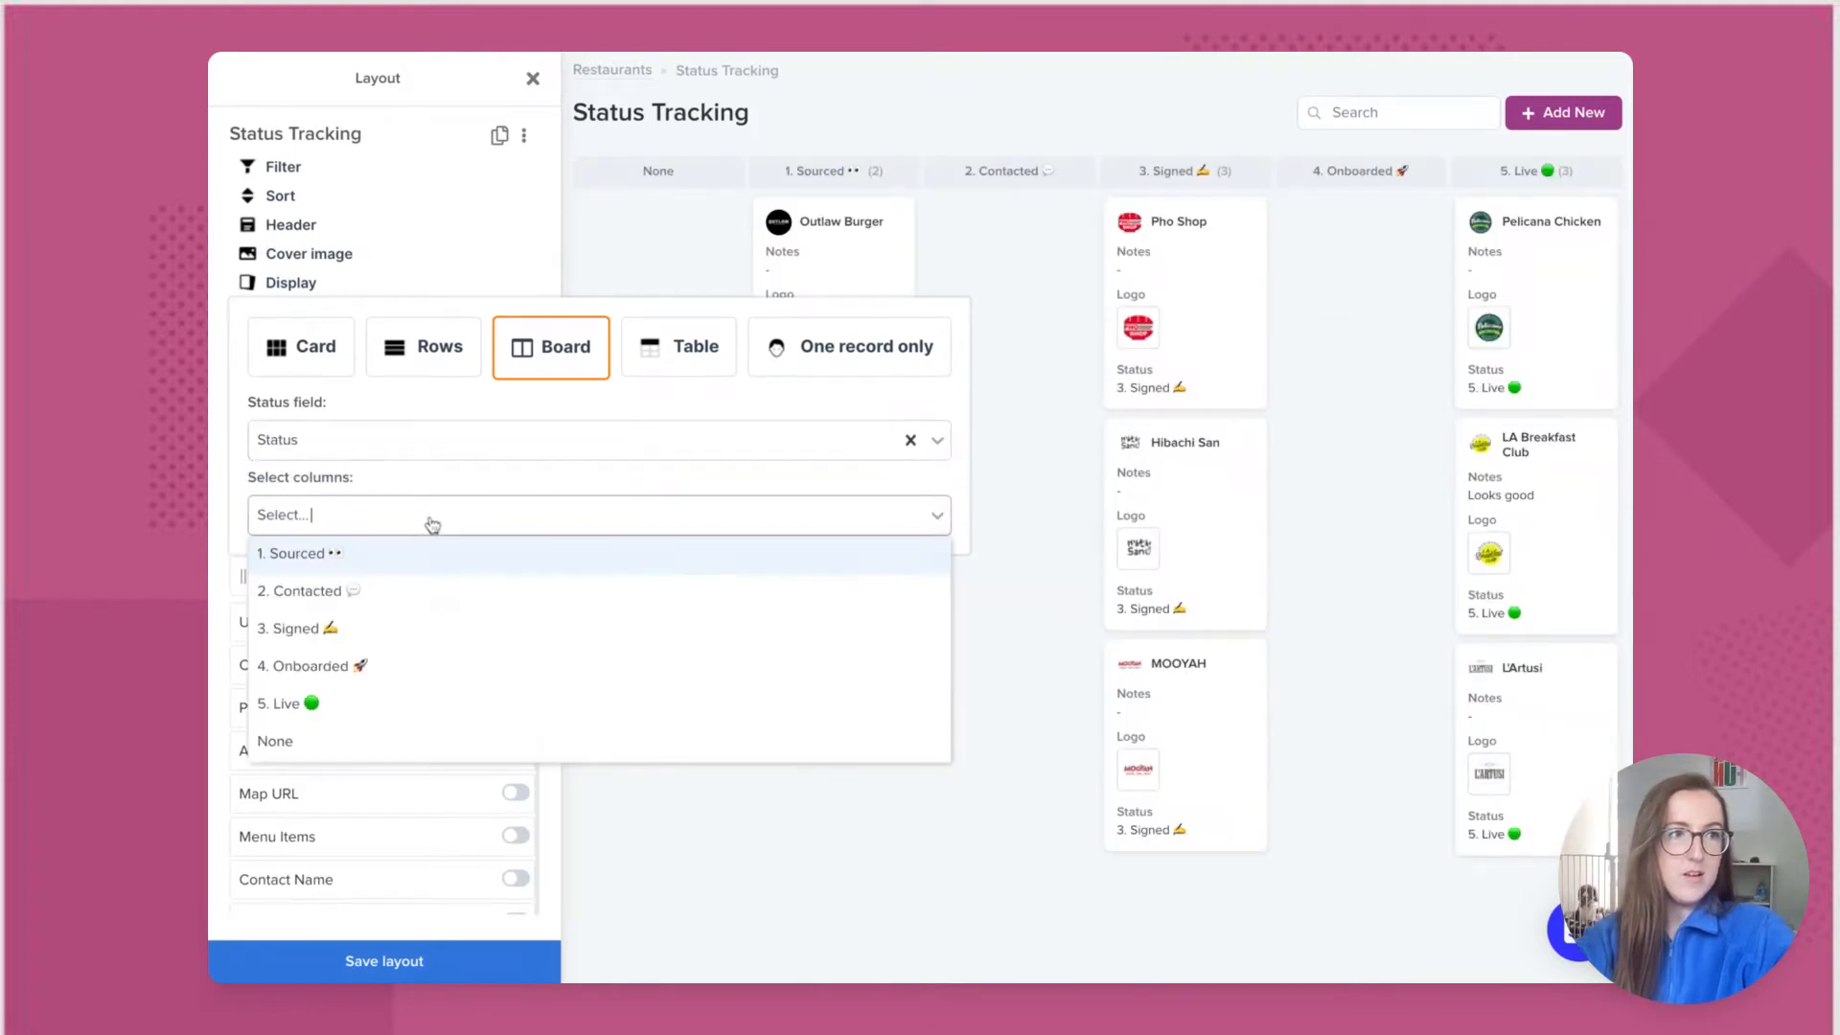
pyautogui.click(408, 555)
pyautogui.click(495, 530)
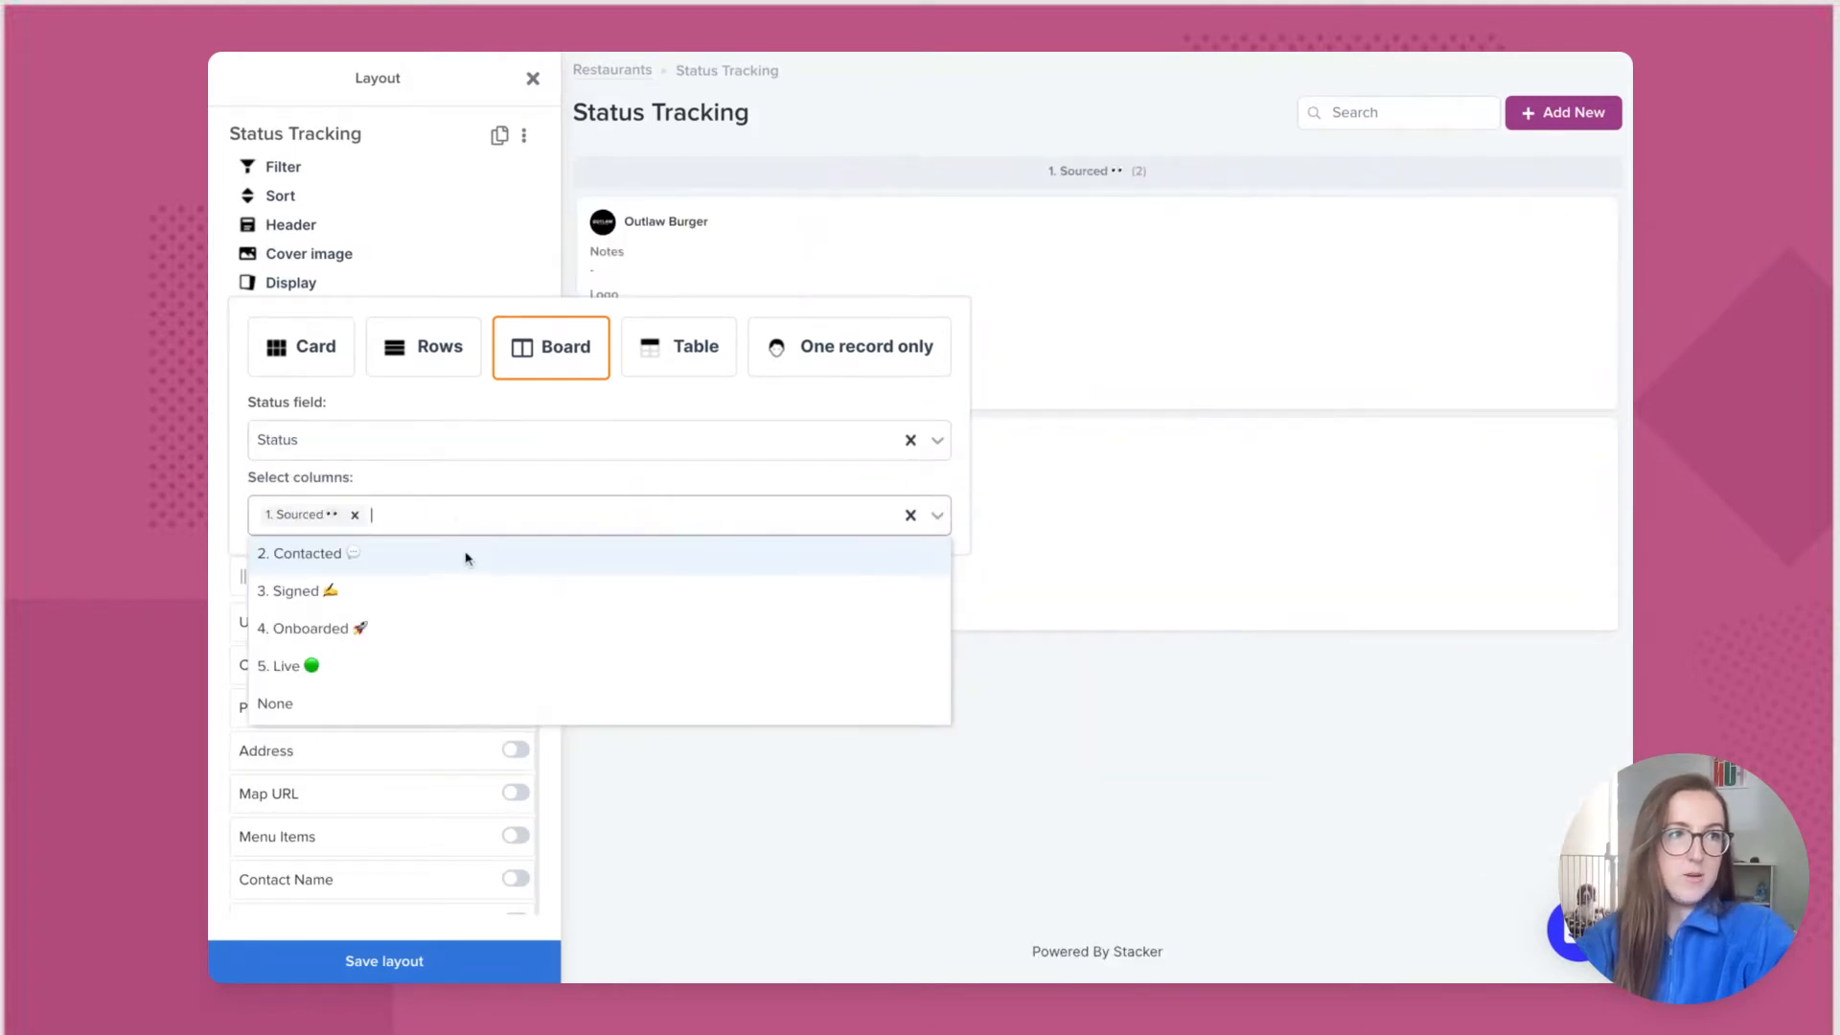
pyautogui.click(466, 552)
pyautogui.click(573, 529)
pyautogui.click(538, 550)
pyautogui.click(652, 517)
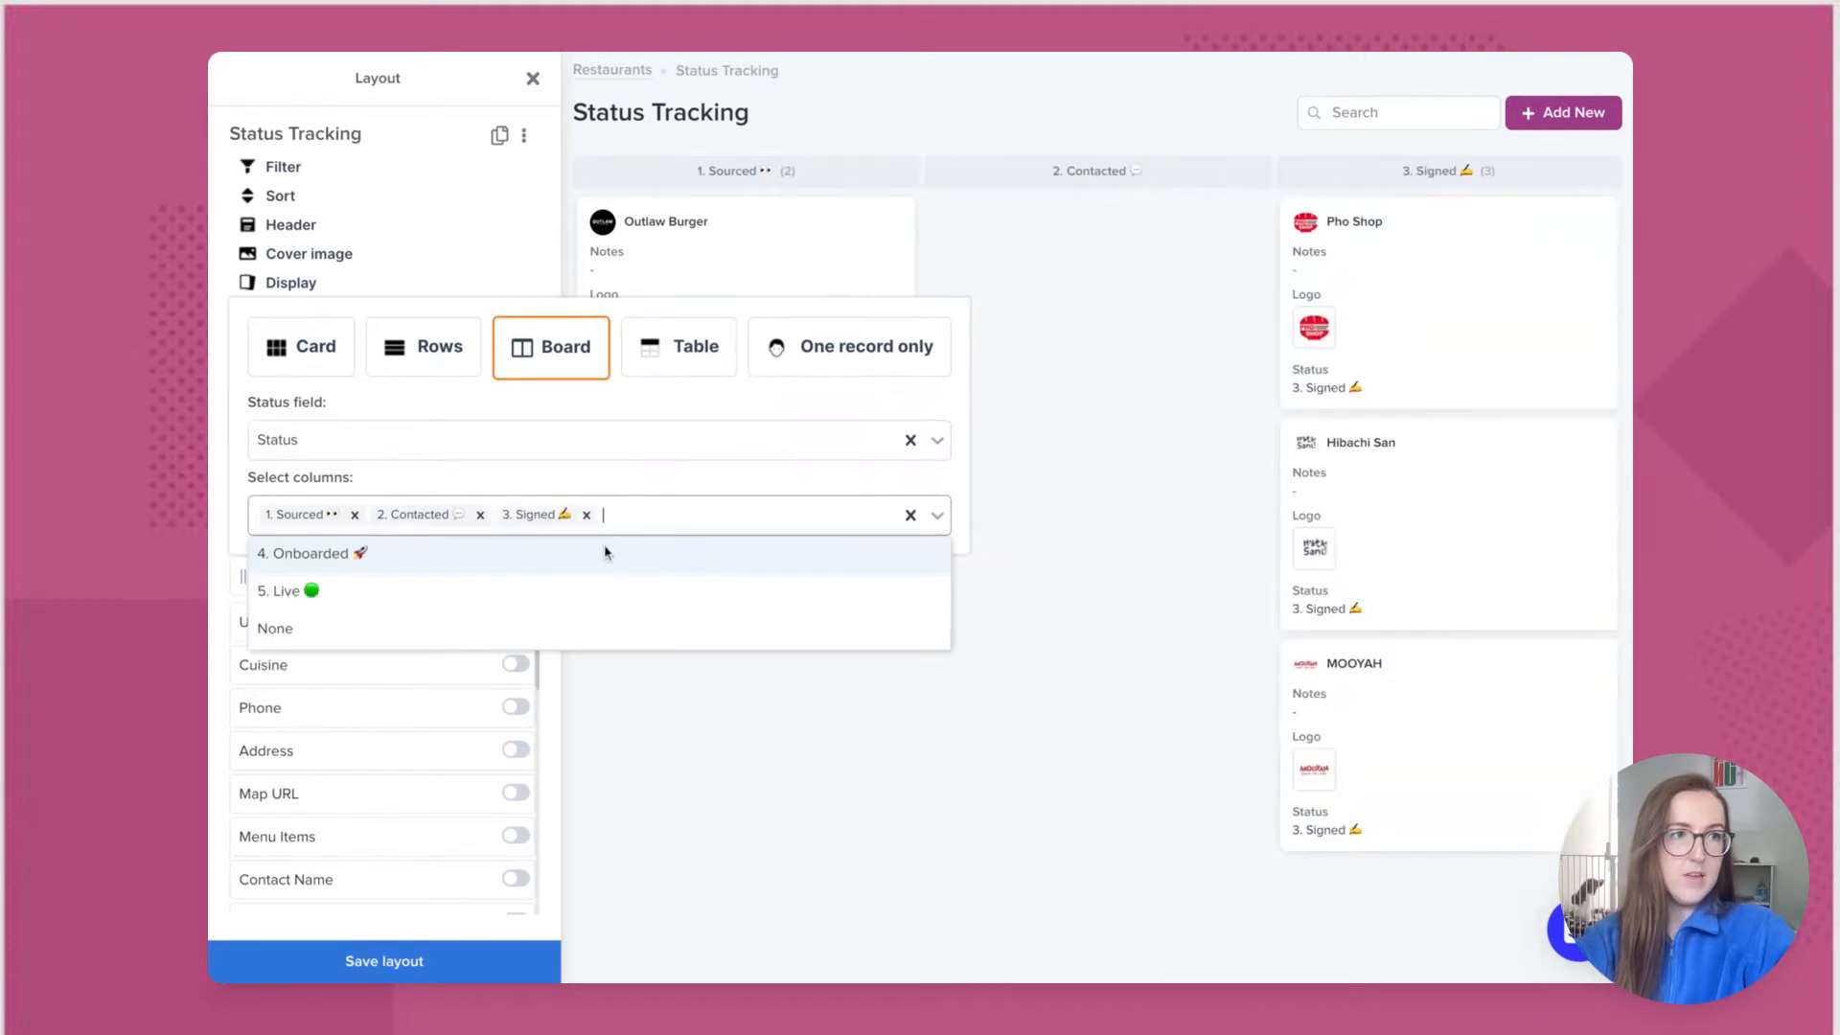
pyautogui.click(607, 546)
pyautogui.click(784, 519)
pyautogui.click(735, 550)
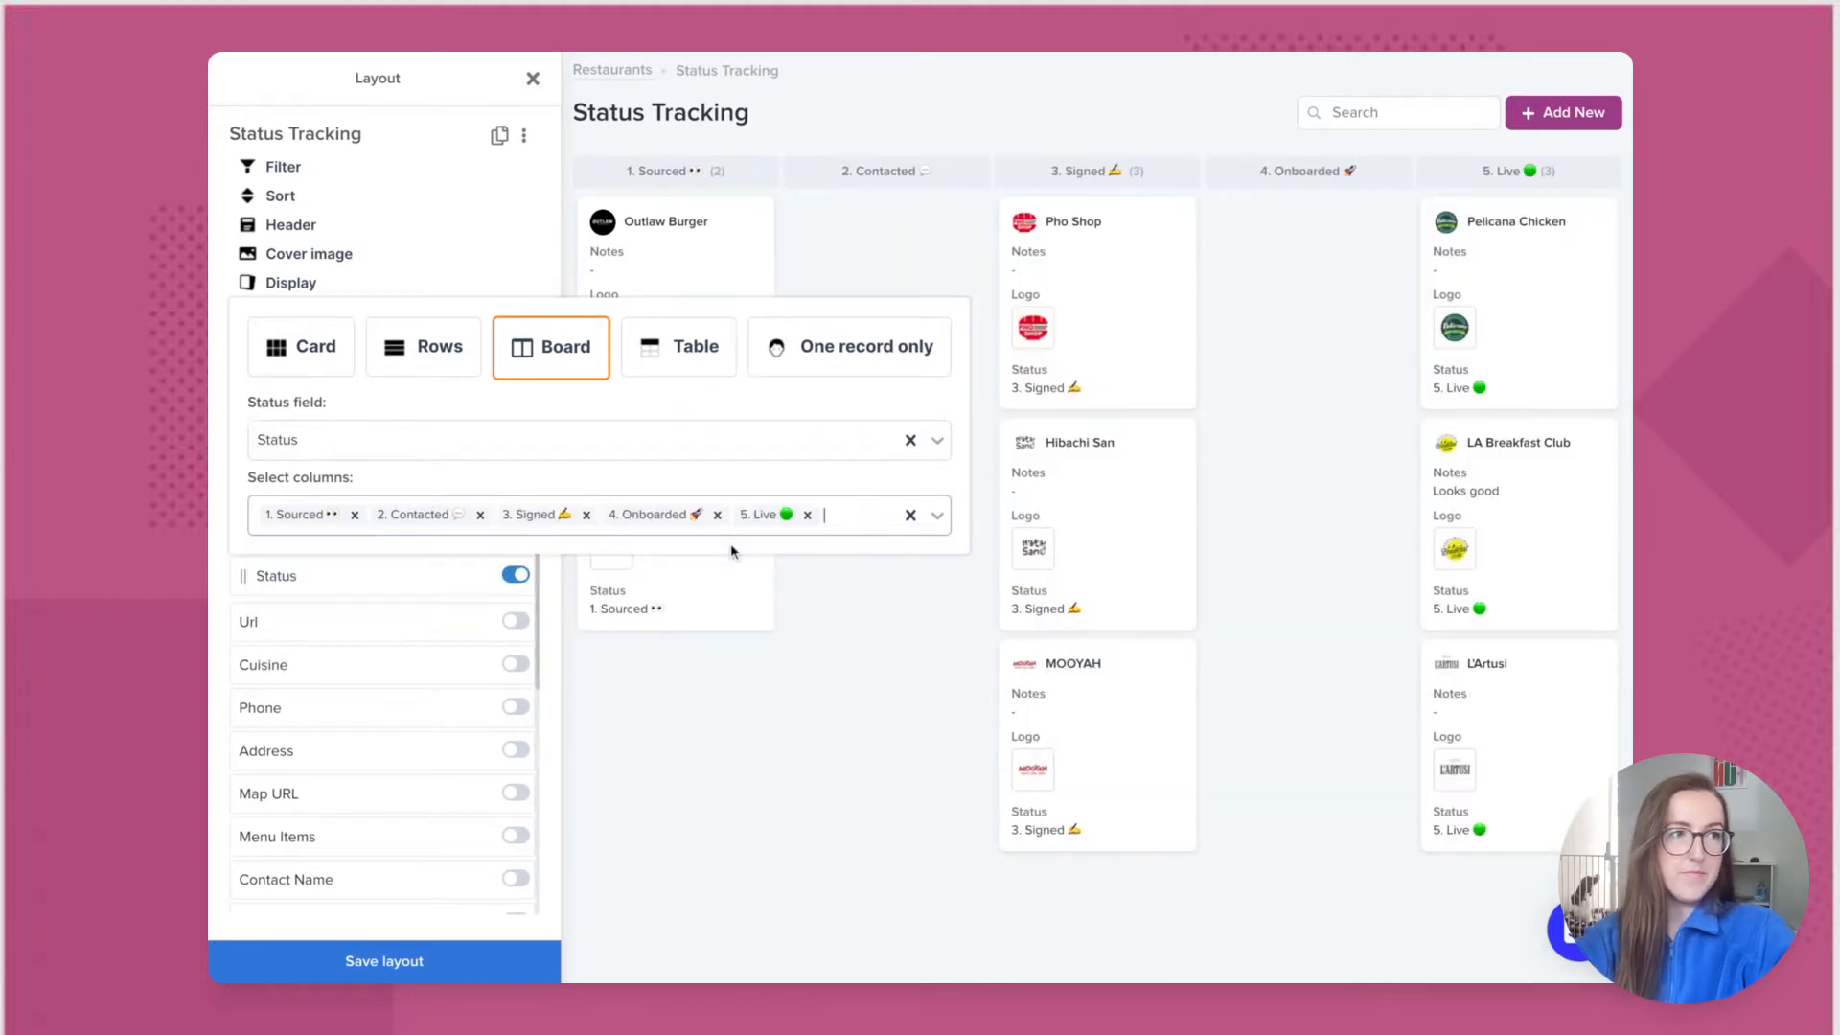
pyautogui.click(655, 694)
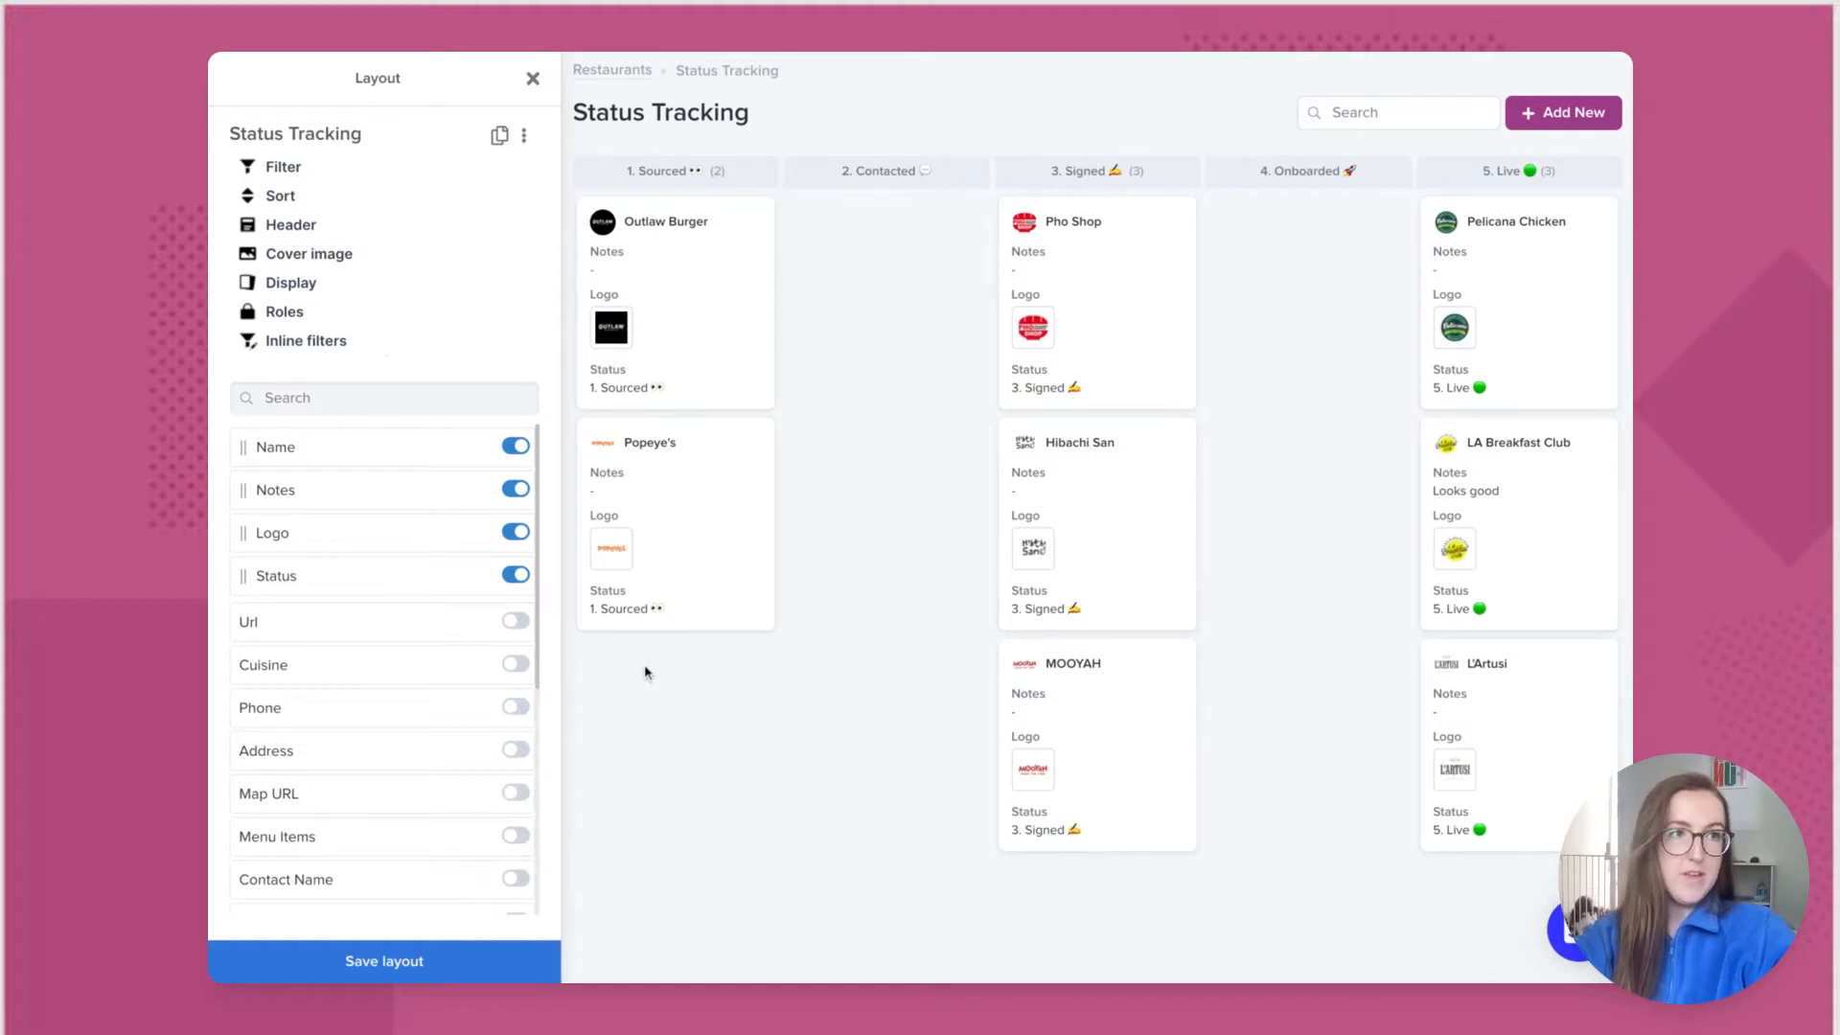
# Step: Hide Notes and Logo, show Cuisine above Status on the cards, and save the board
pyautogui.click(517, 490)
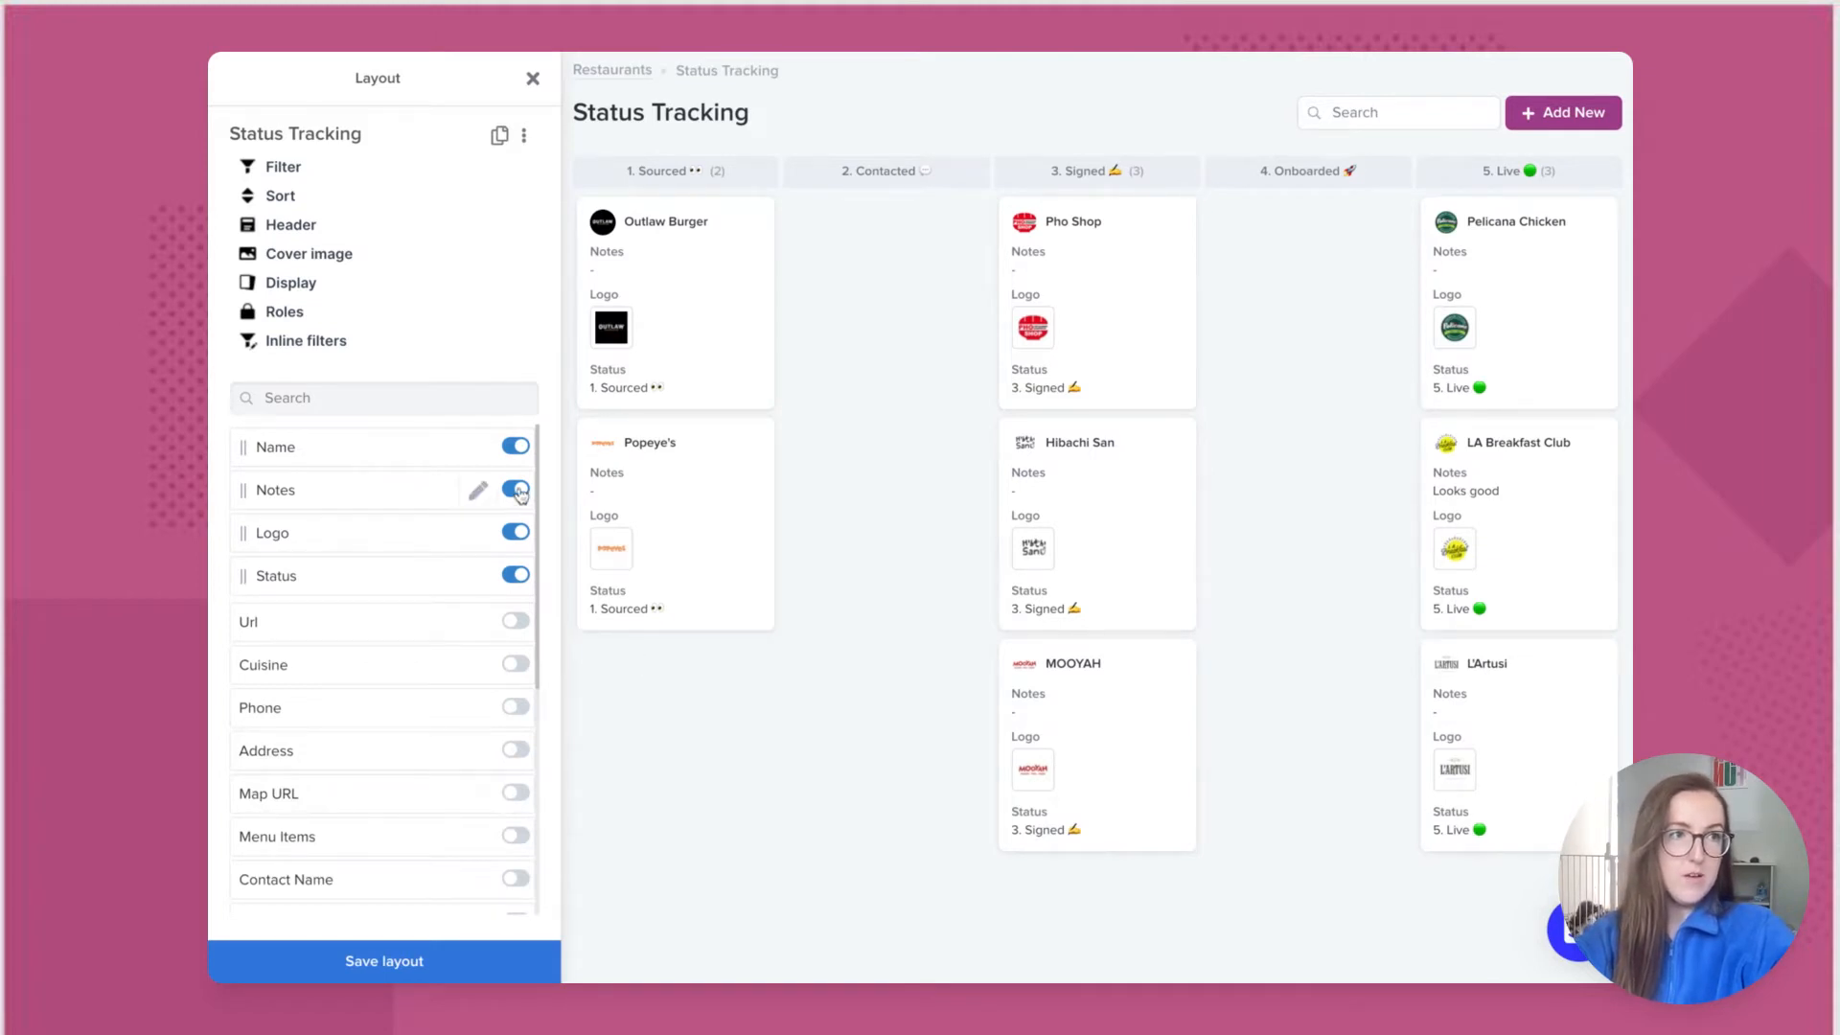
pyautogui.click(517, 491)
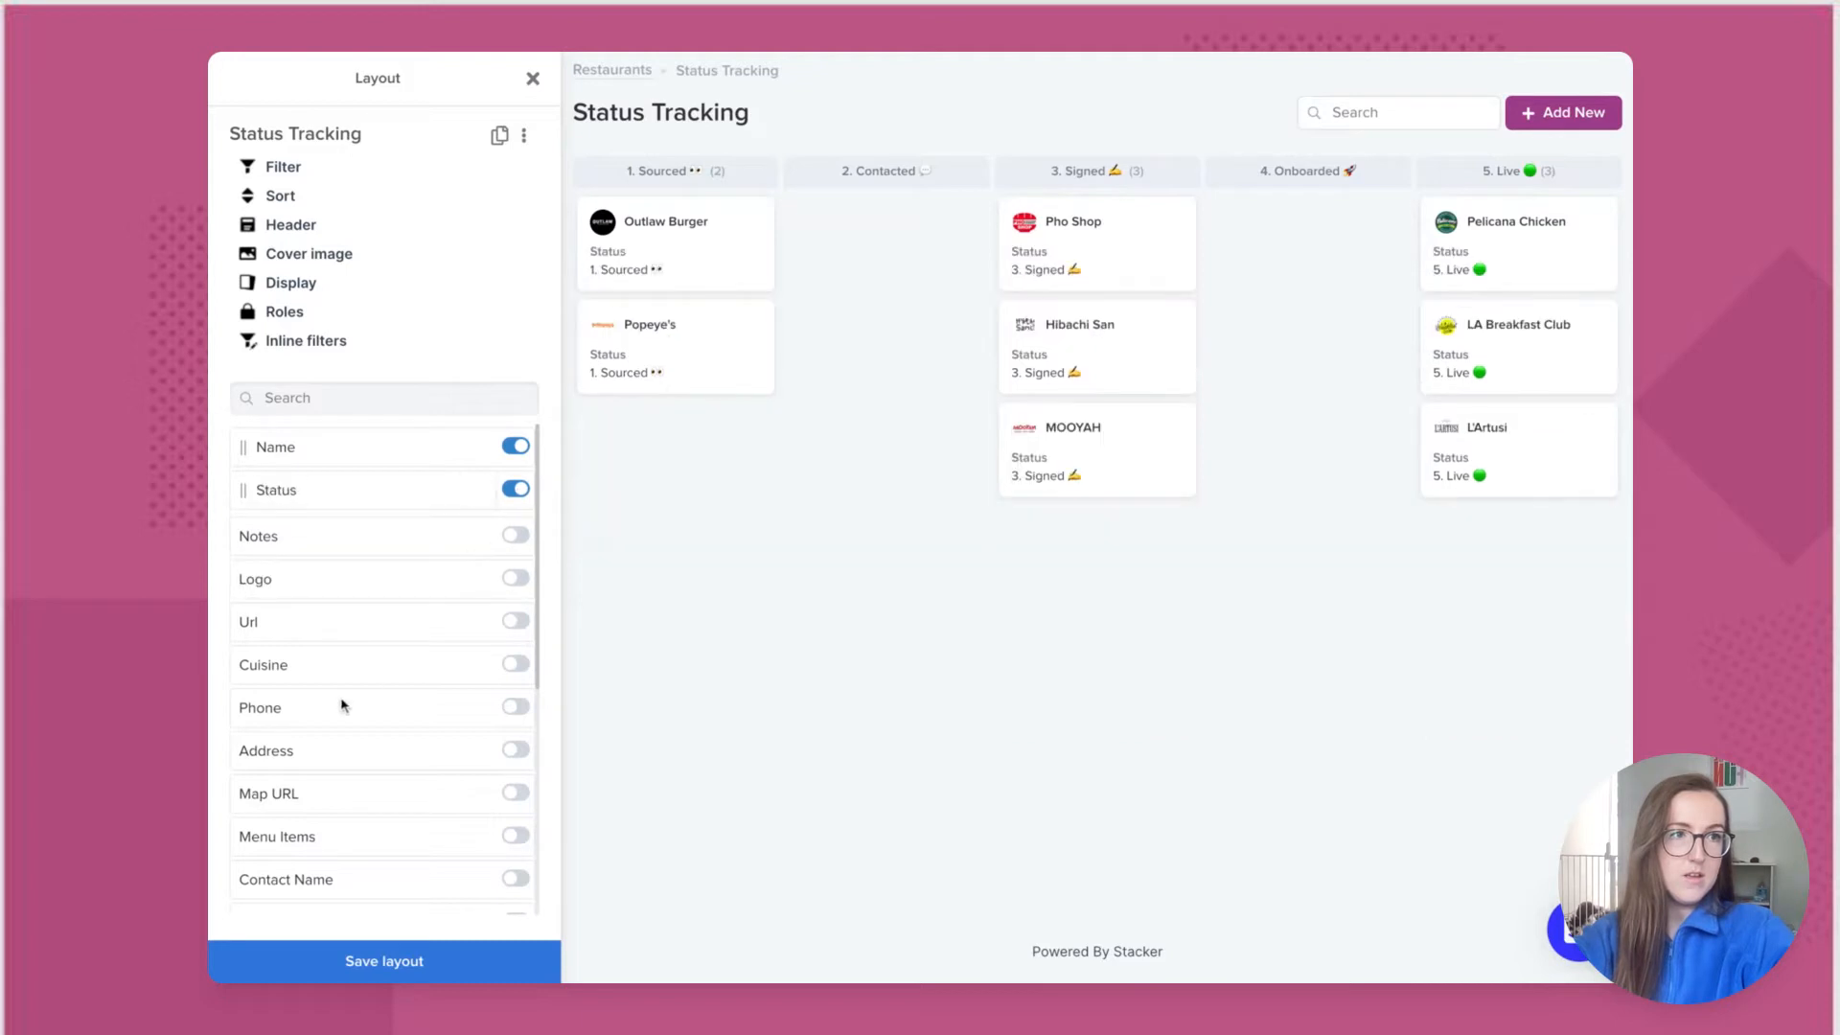
pyautogui.click(516, 664)
pyautogui.moveTo(278, 533); pyautogui.dragTo(275, 494)
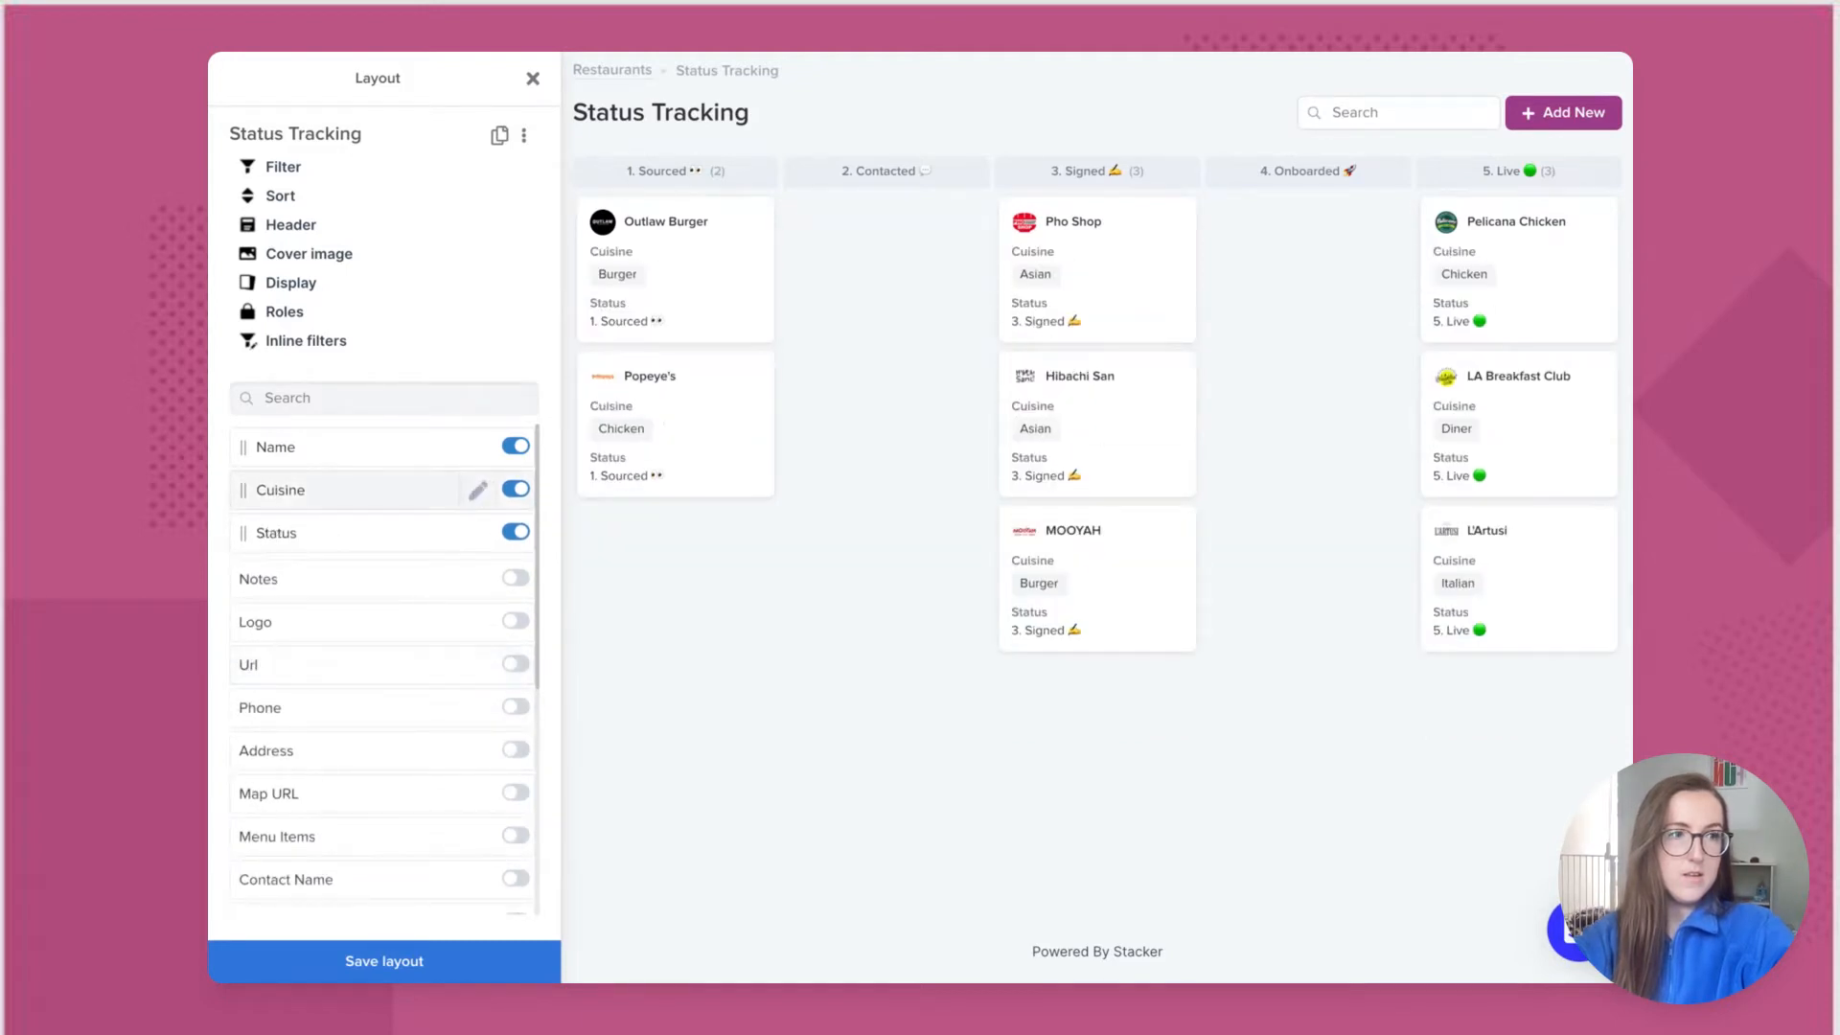
pyautogui.click(328, 964)
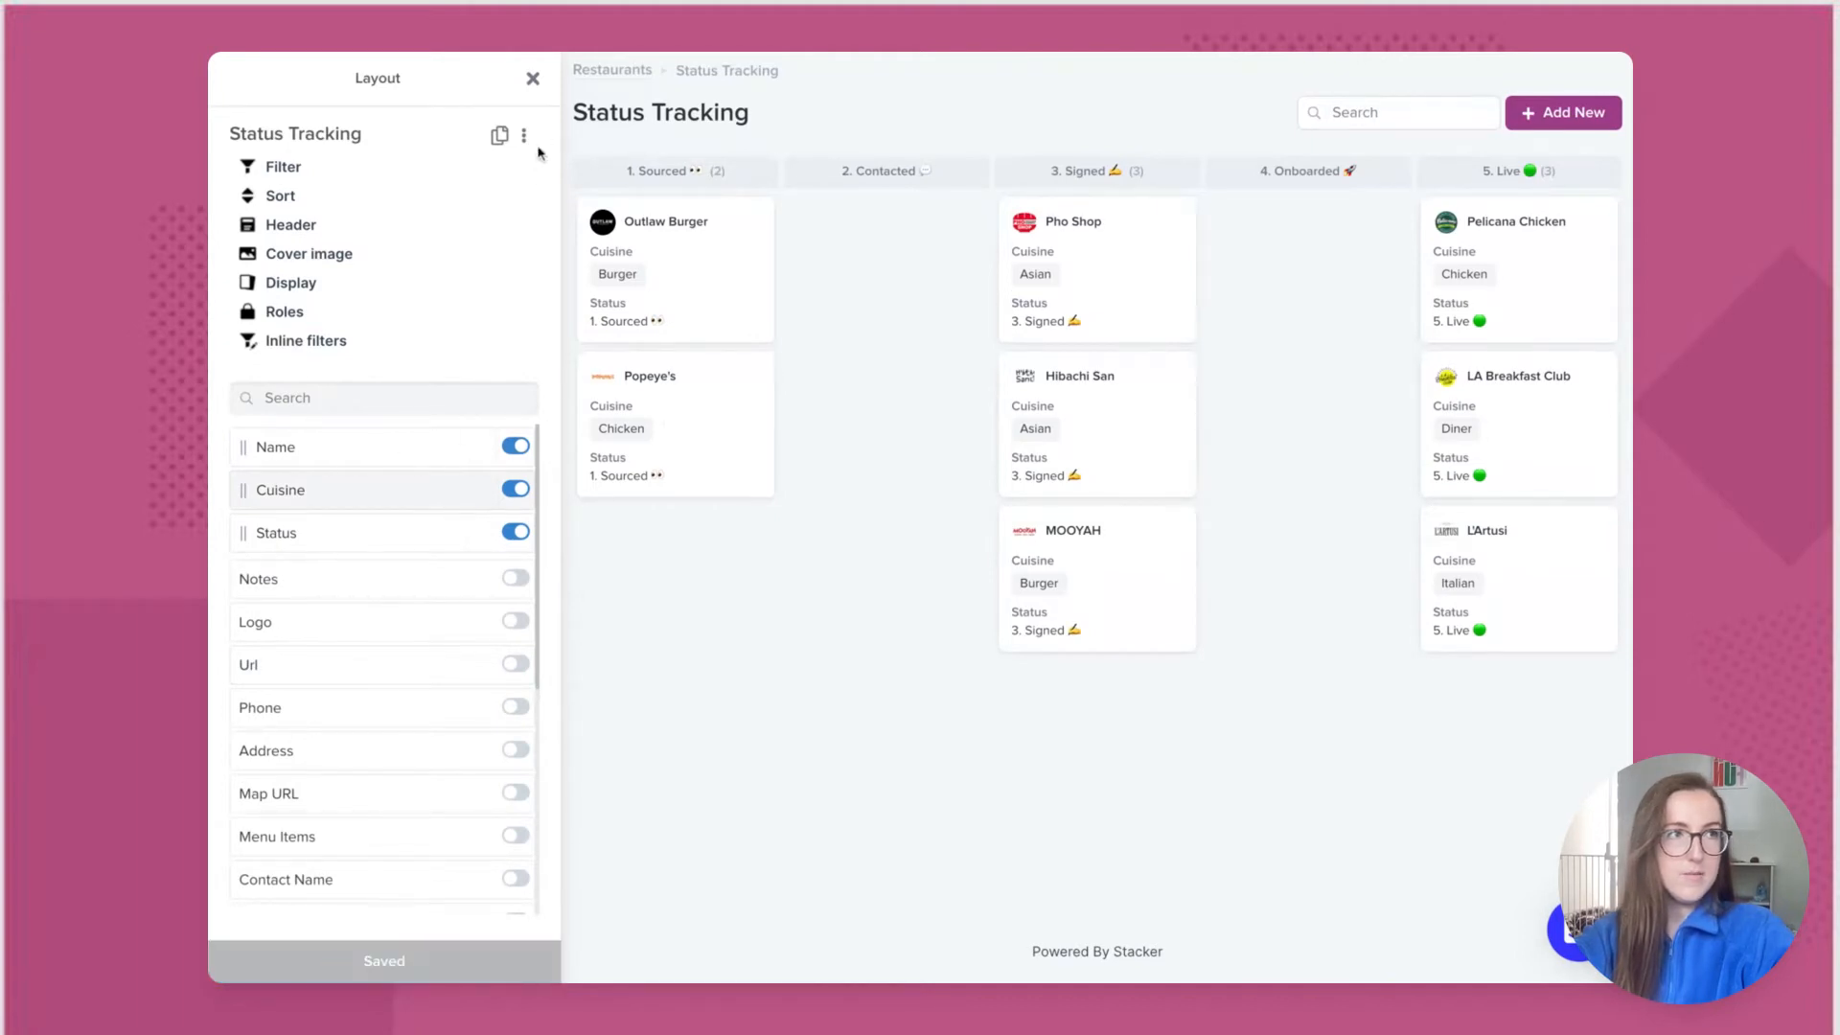
pyautogui.click(532, 80)
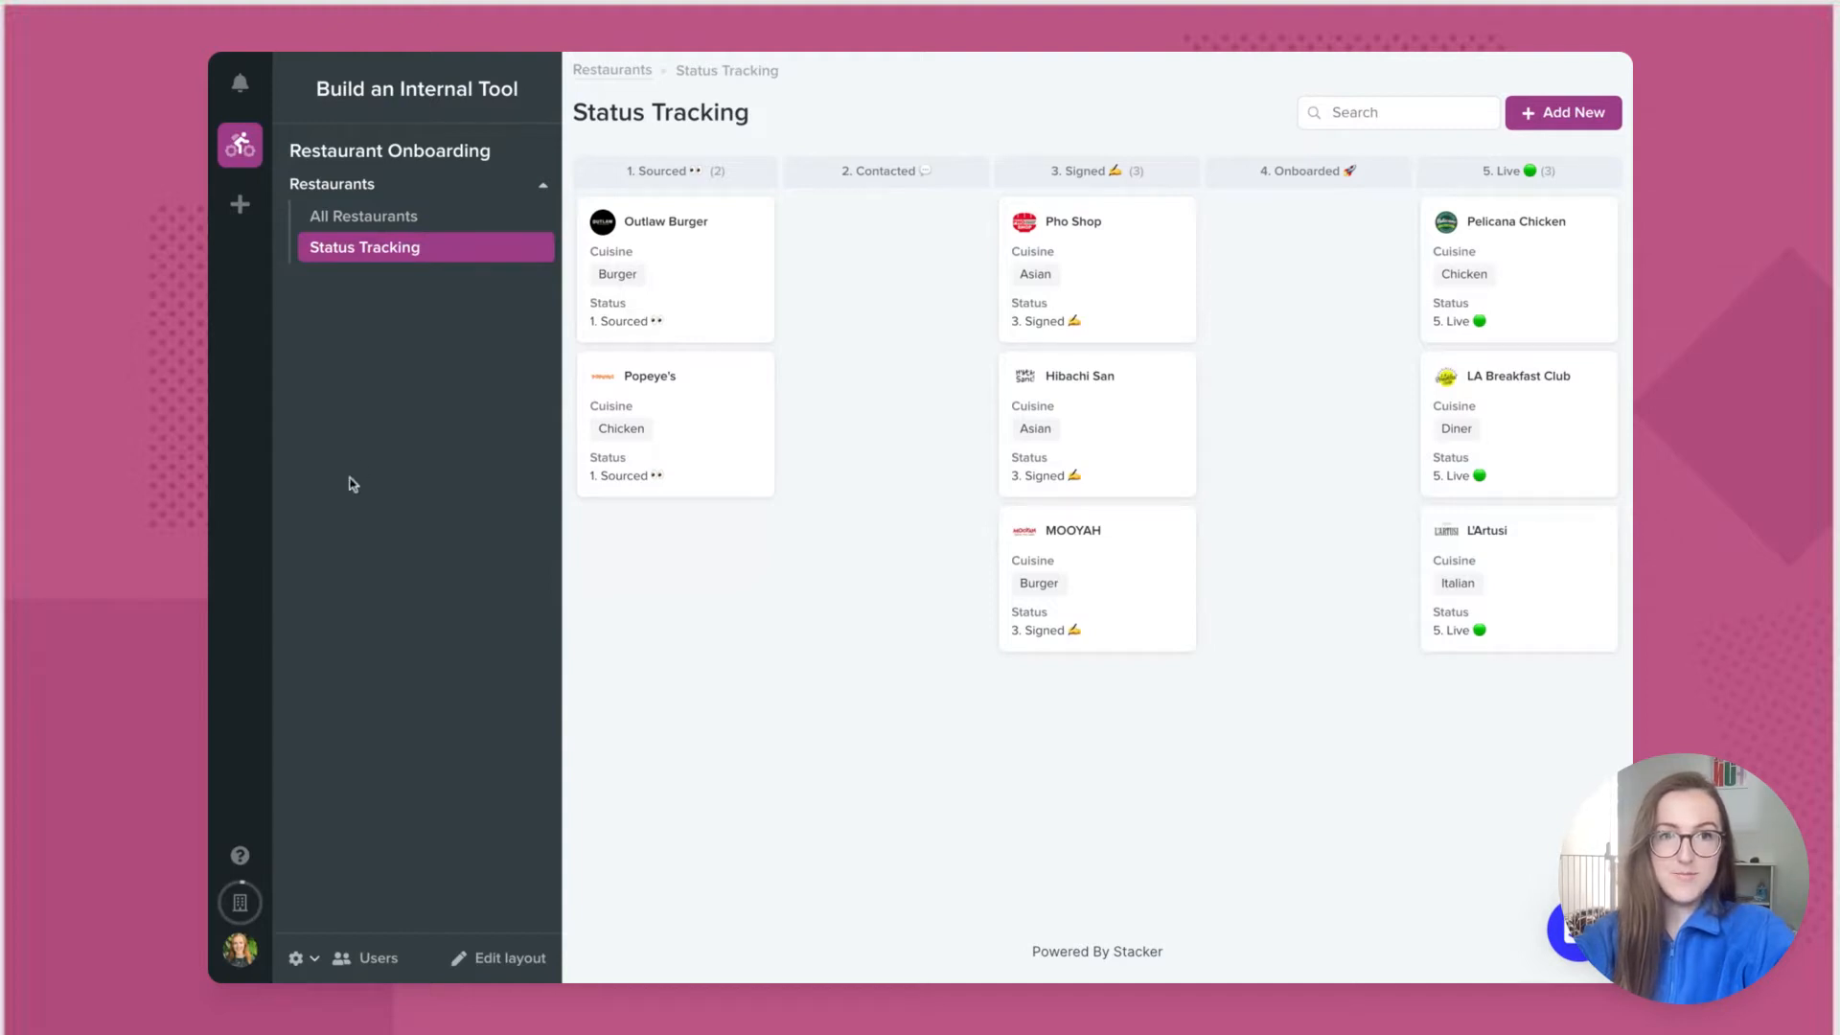
# Step: Duplicate the All Restaurants layout as a new view named 'My Leads'
pyautogui.click(468, 219)
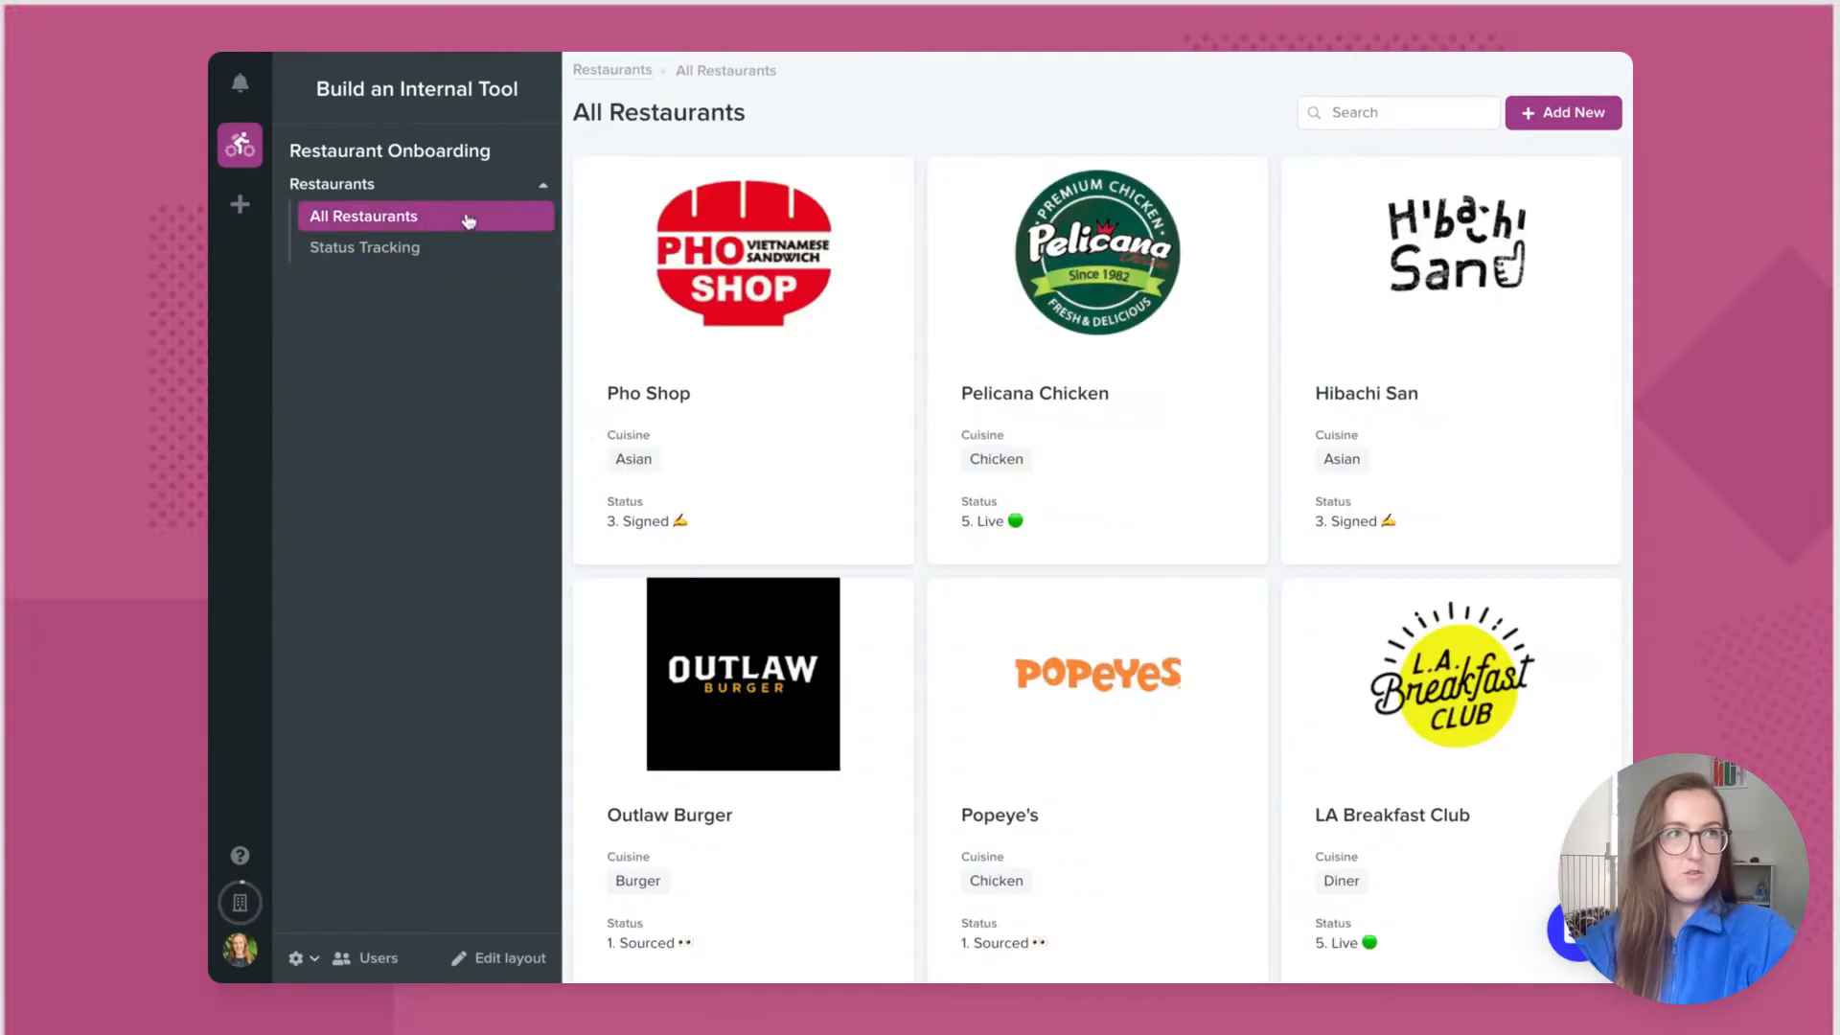
pyautogui.click(491, 959)
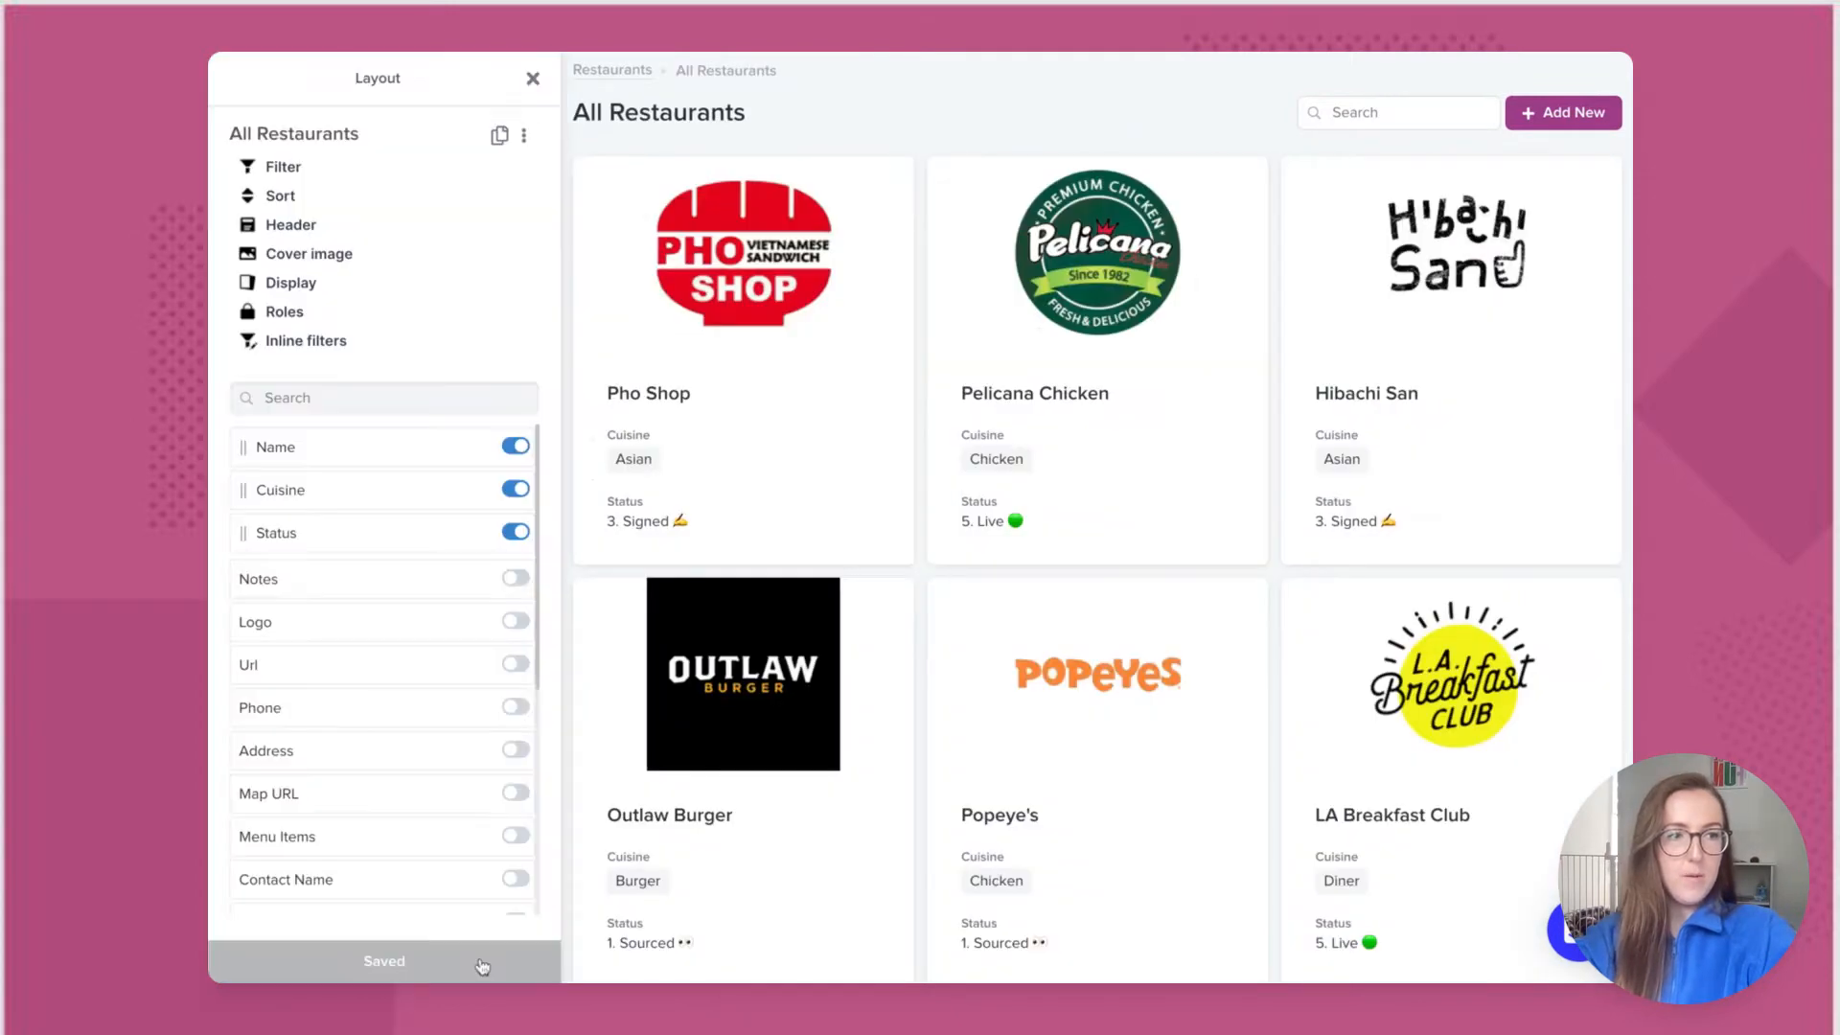
pyautogui.click(500, 140)
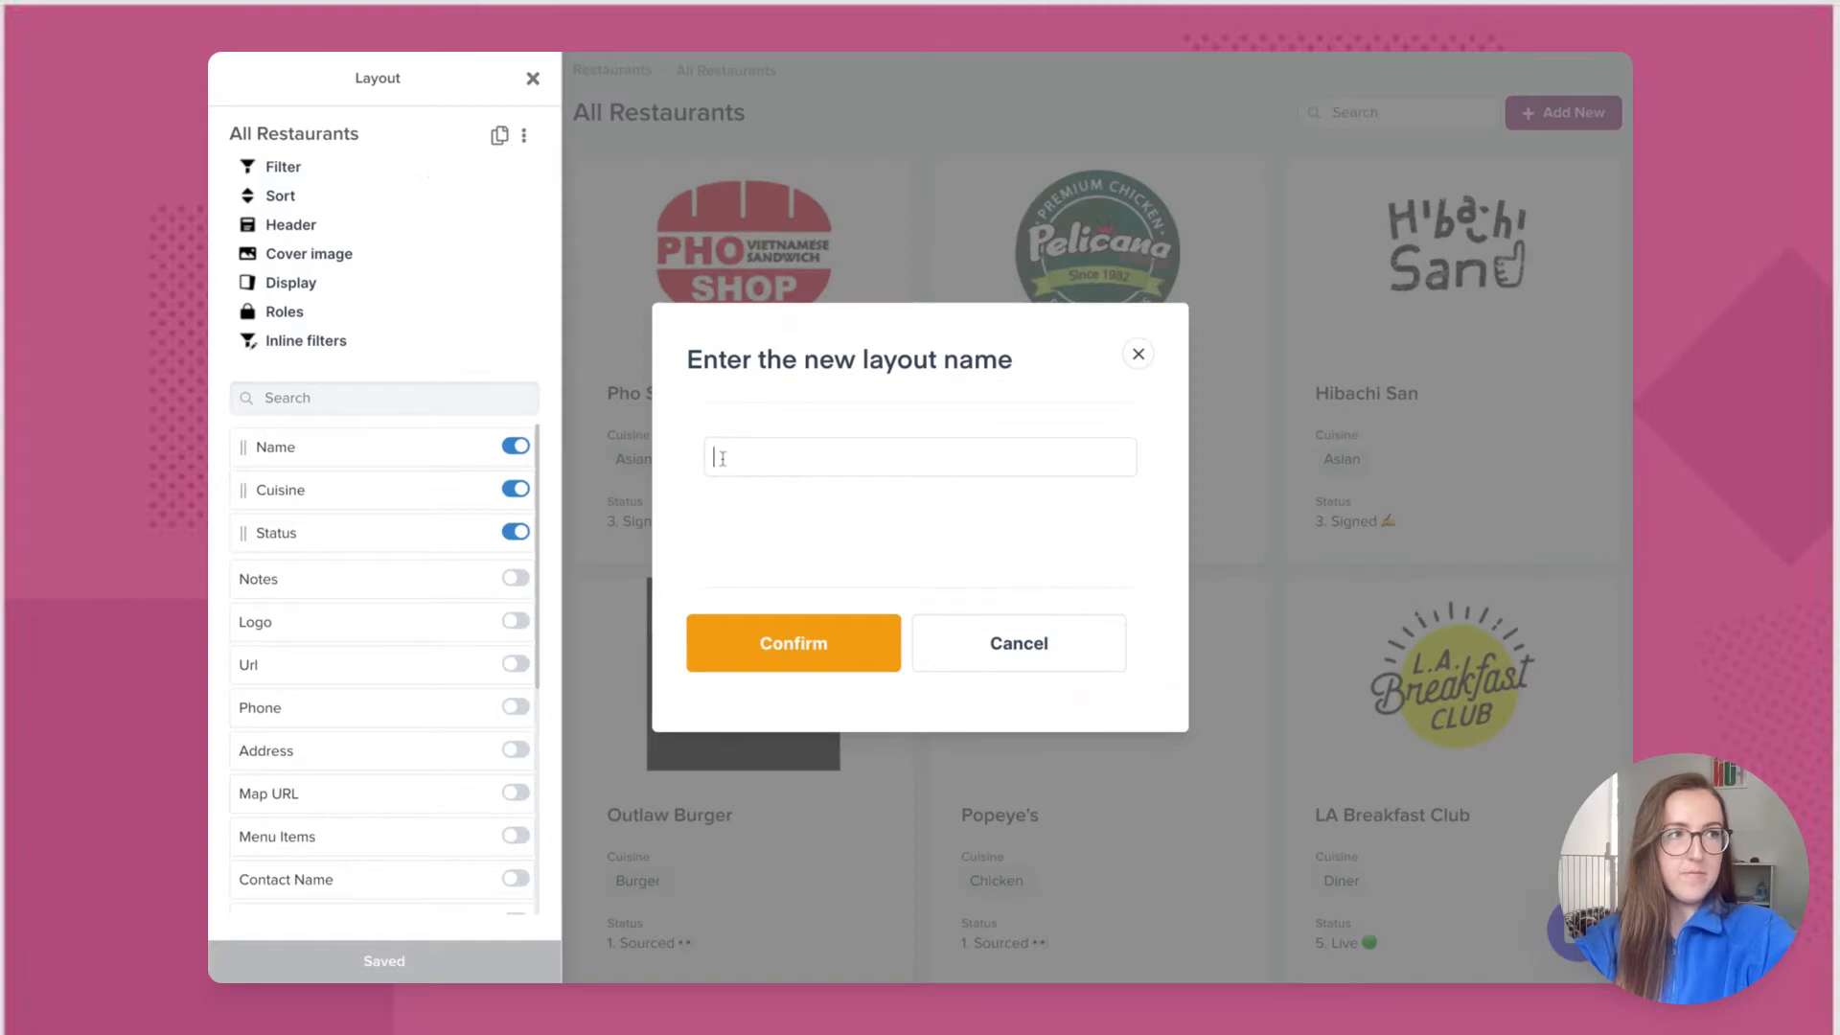
pyautogui.write('My L')
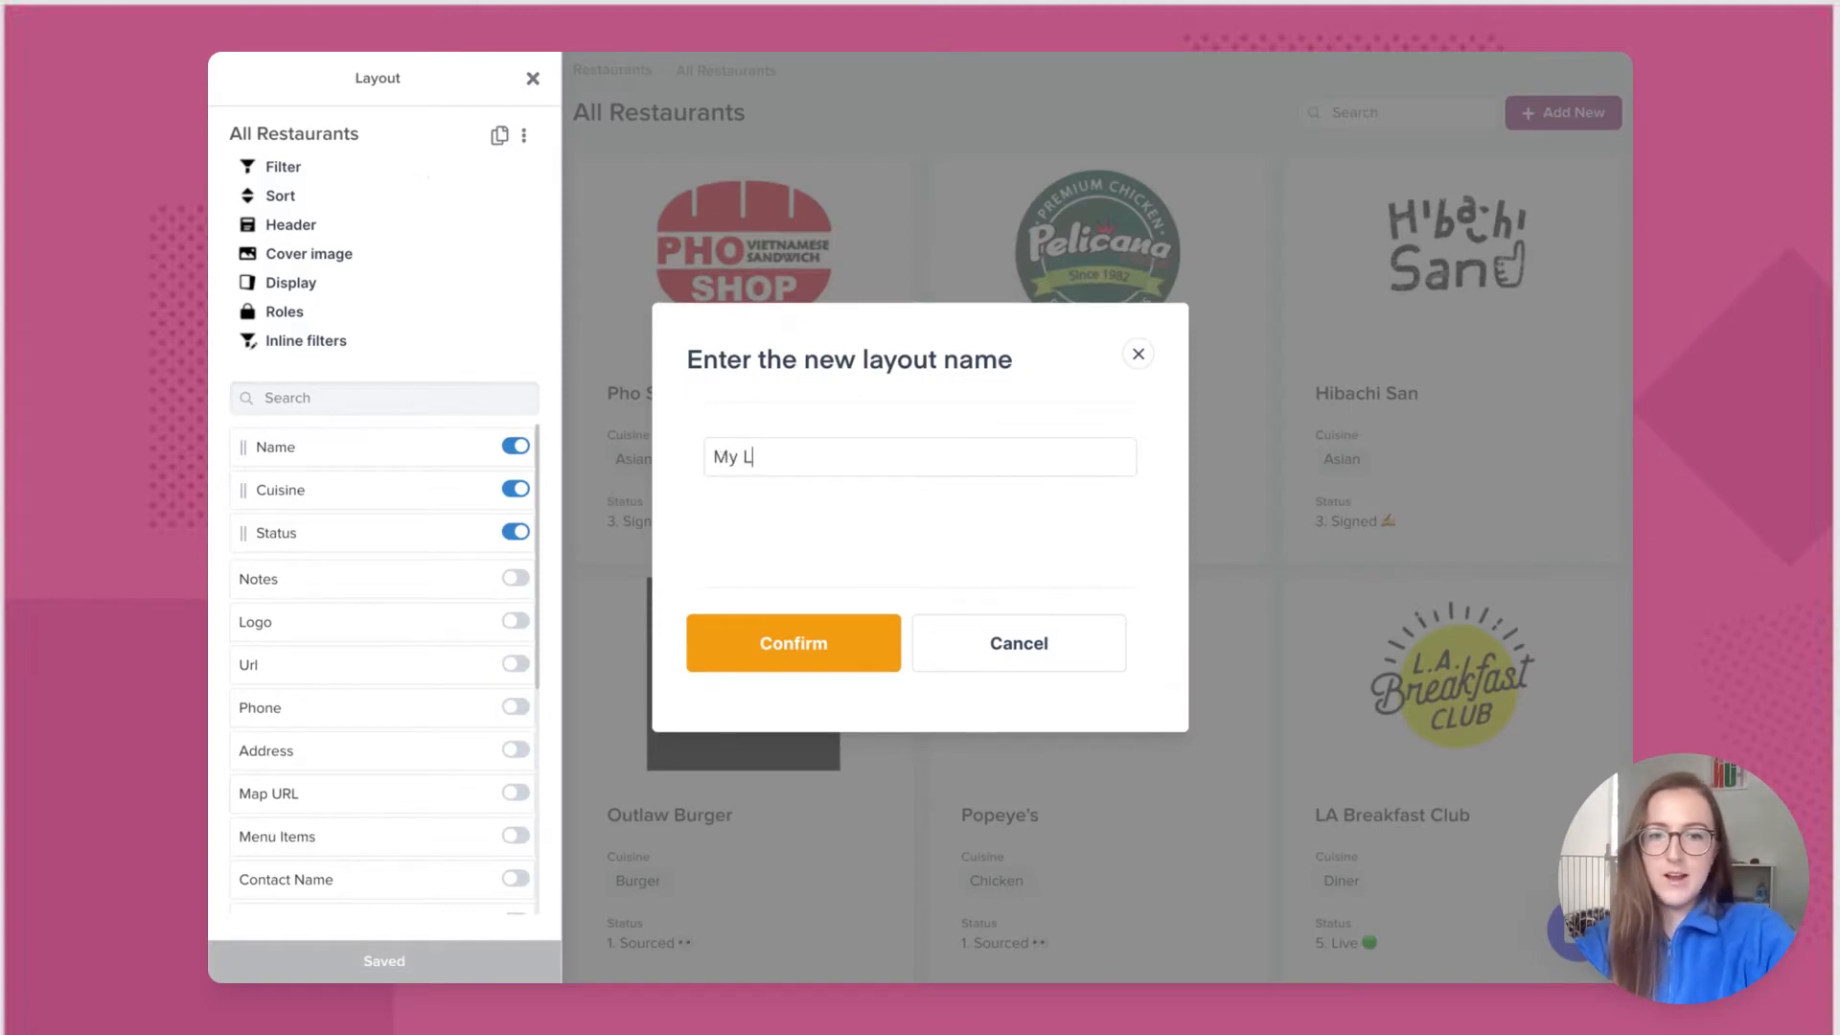
pyautogui.write('eads')
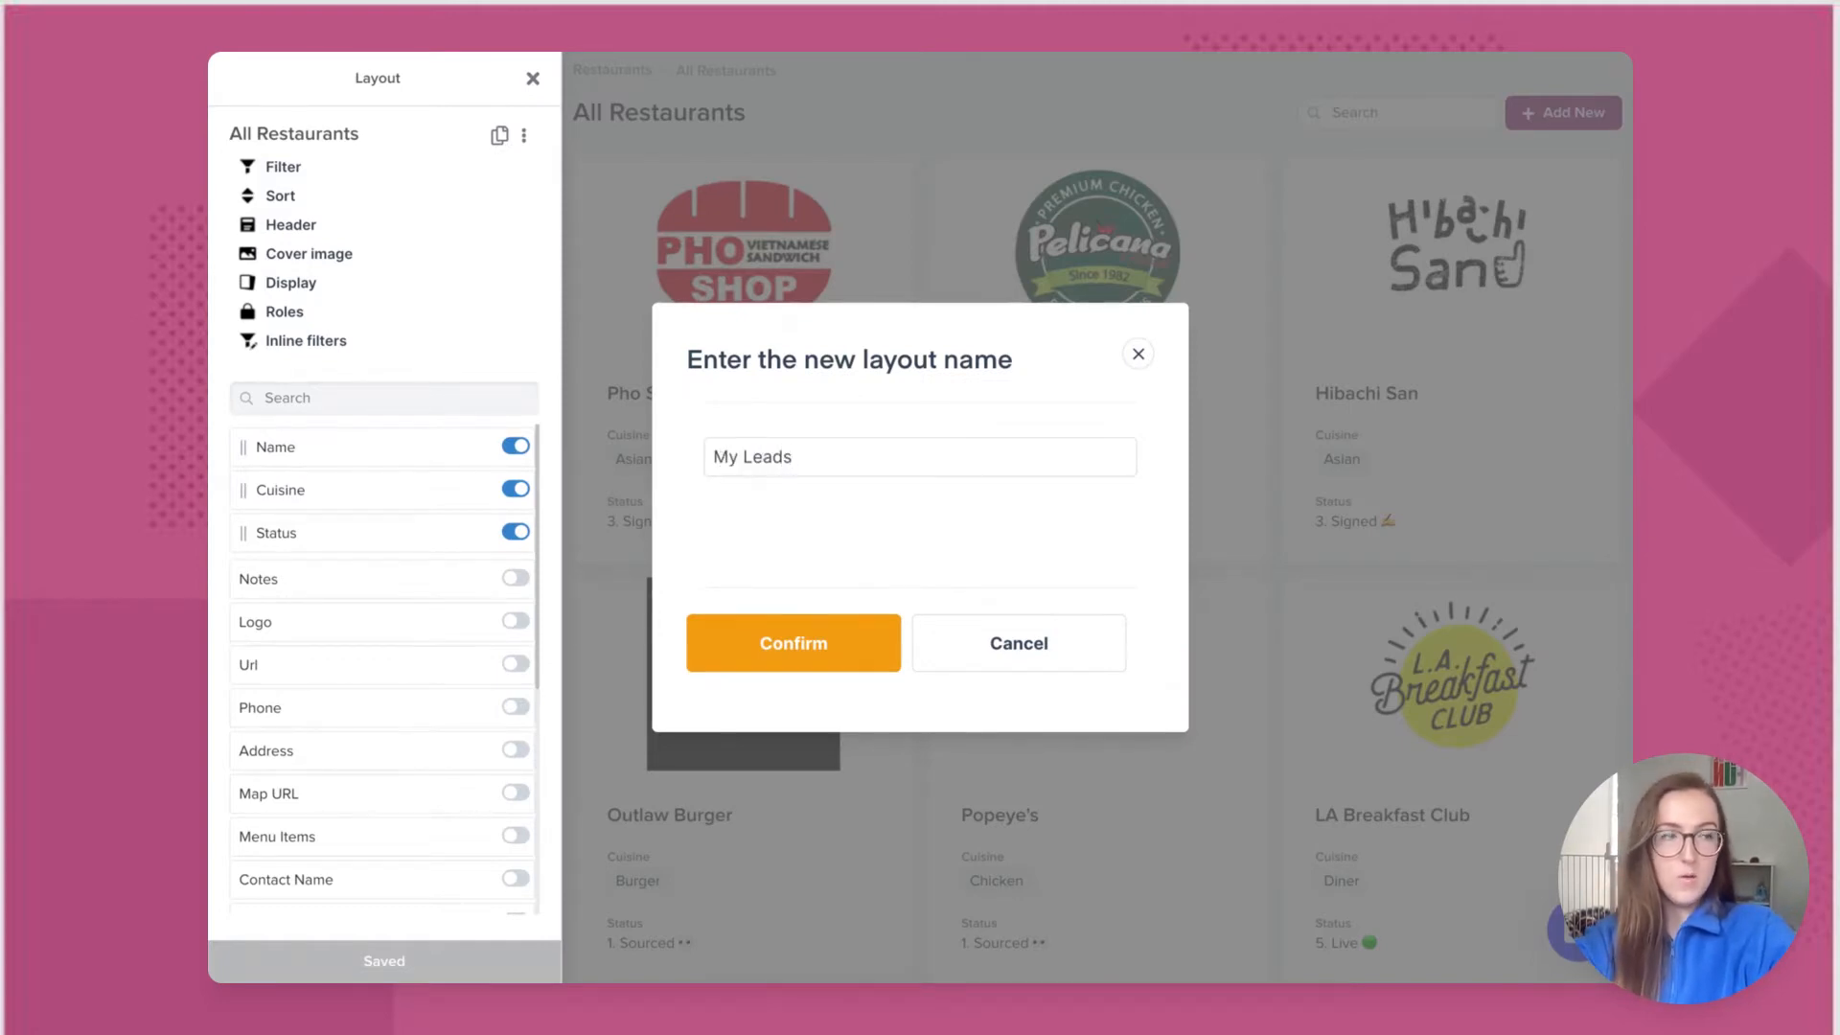
pyautogui.click(801, 646)
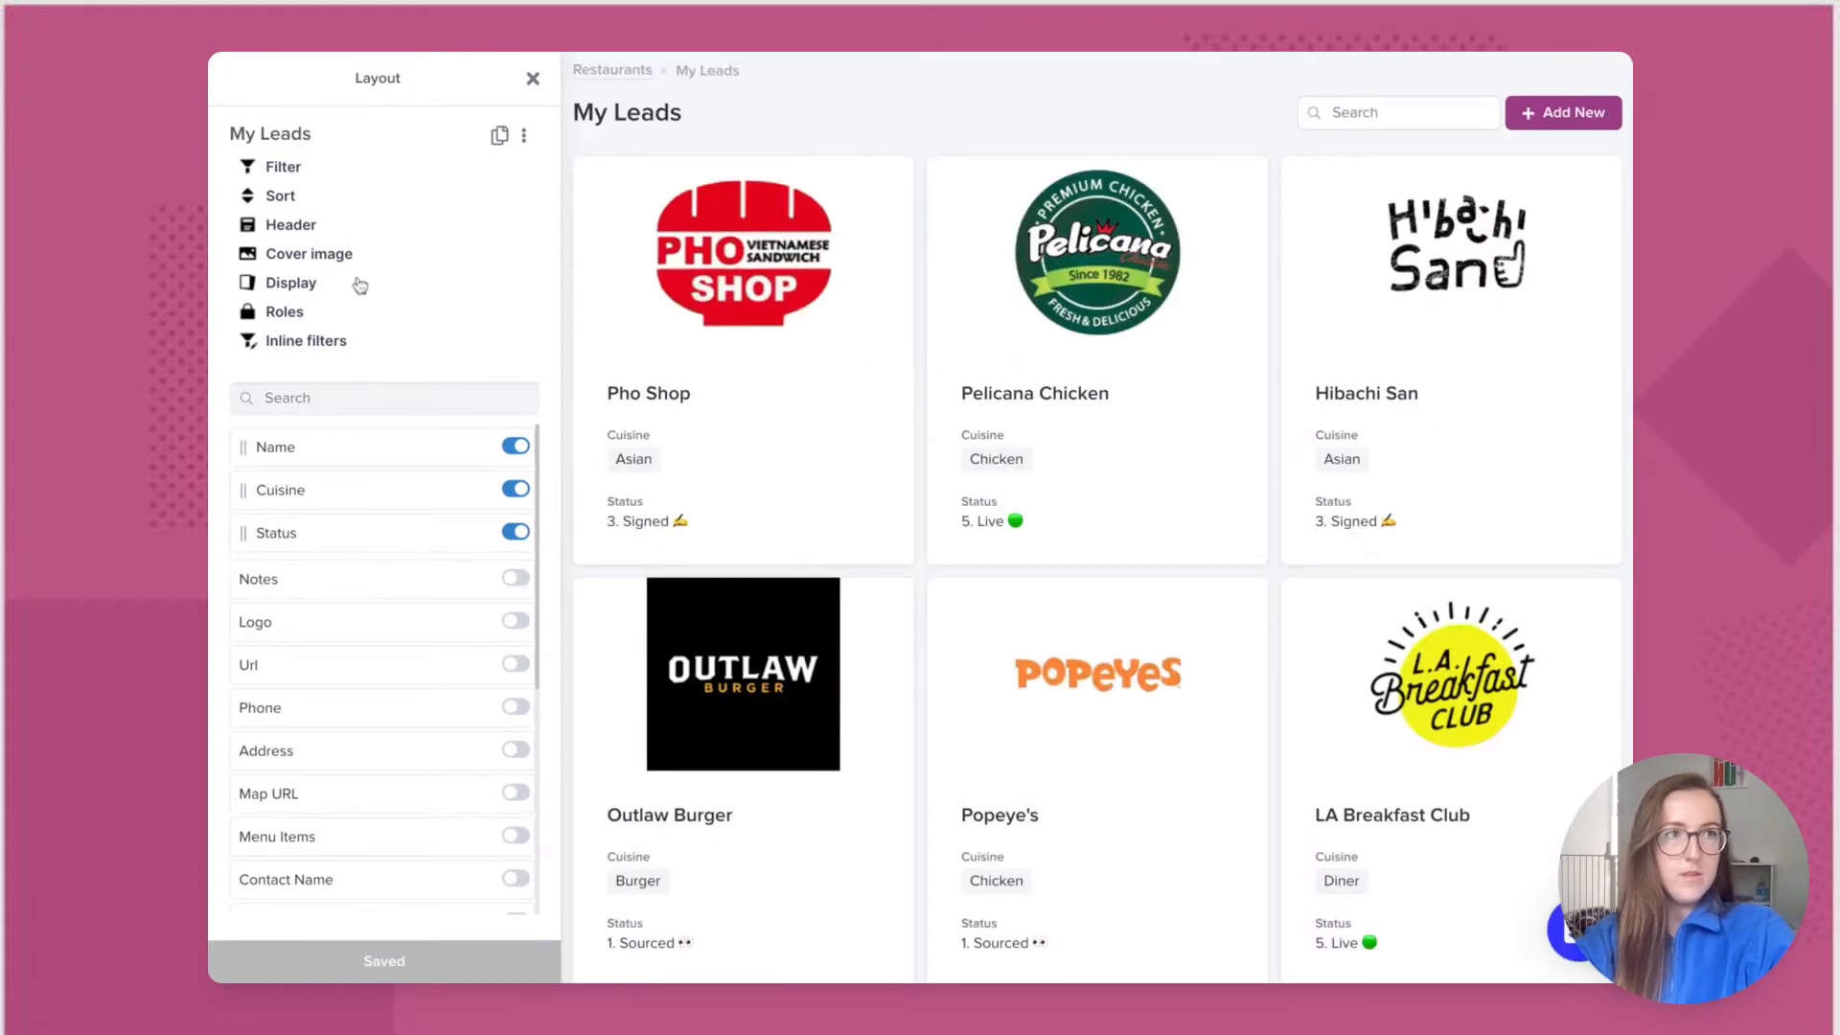
# Step: Switch the My Leads display style to rows
pyautogui.click(304, 283)
pyautogui.click(402, 347)
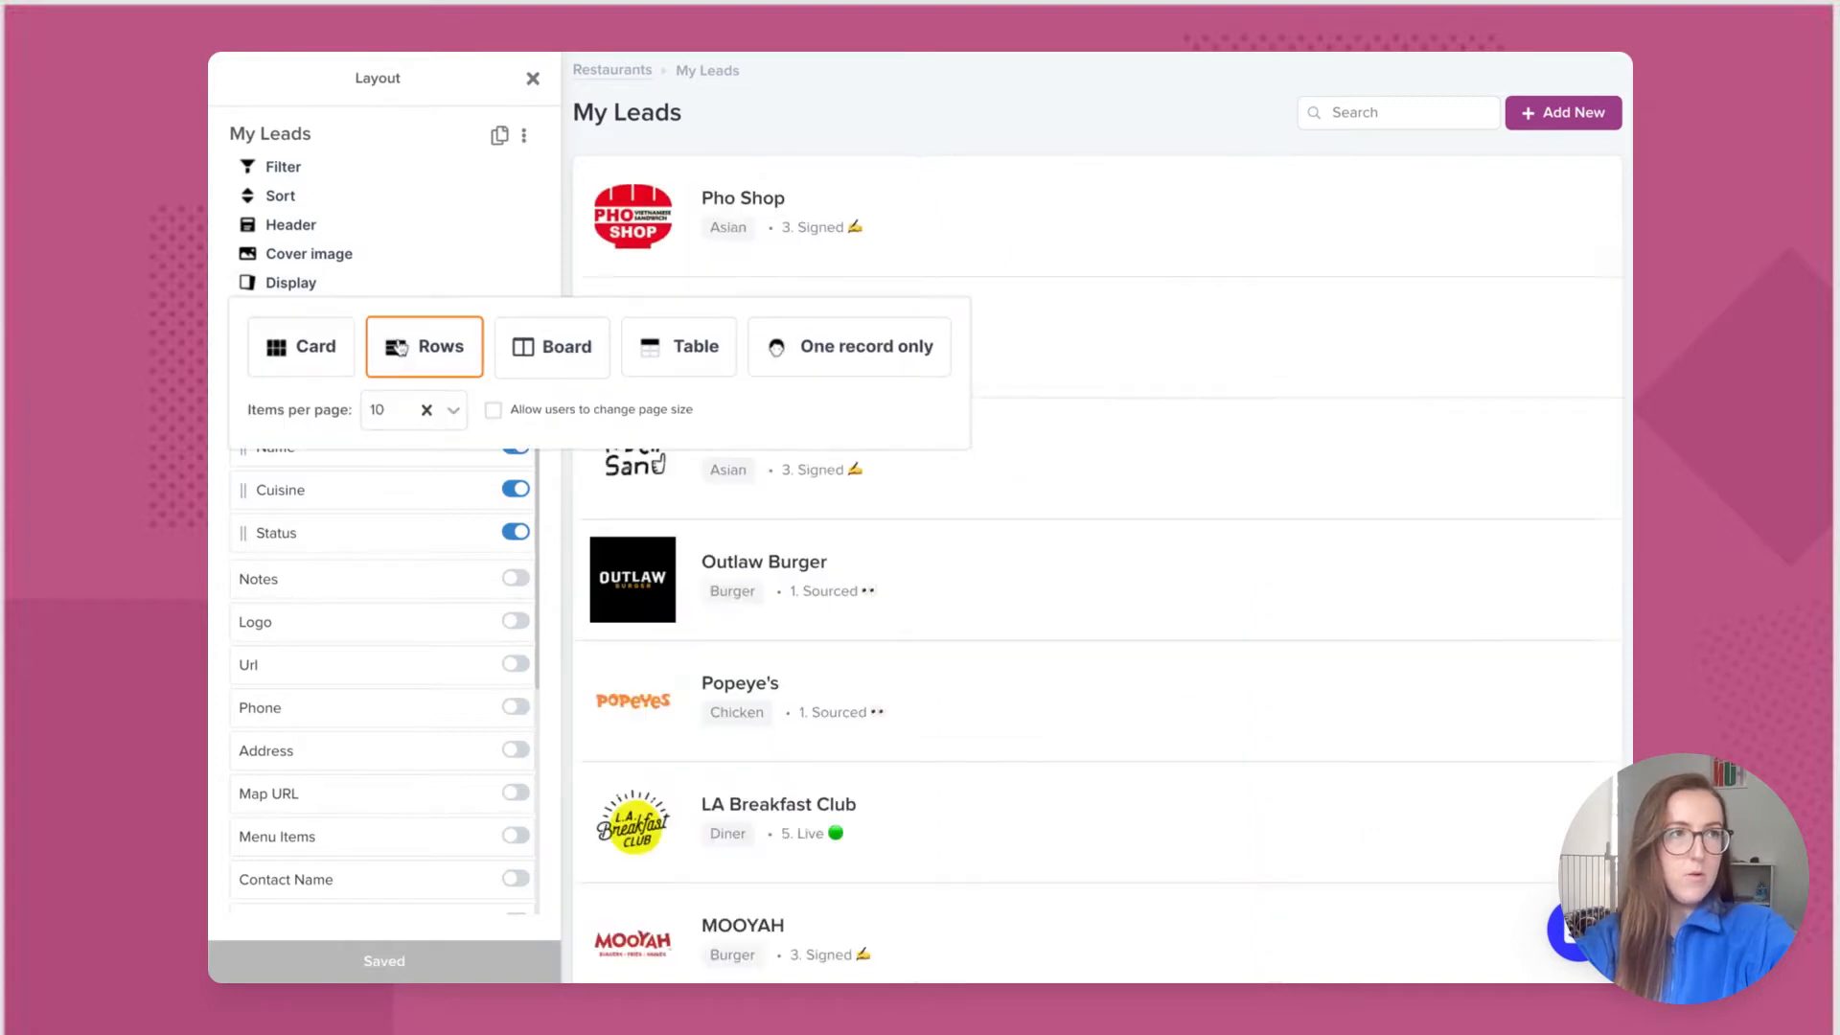
pyautogui.click(505, 265)
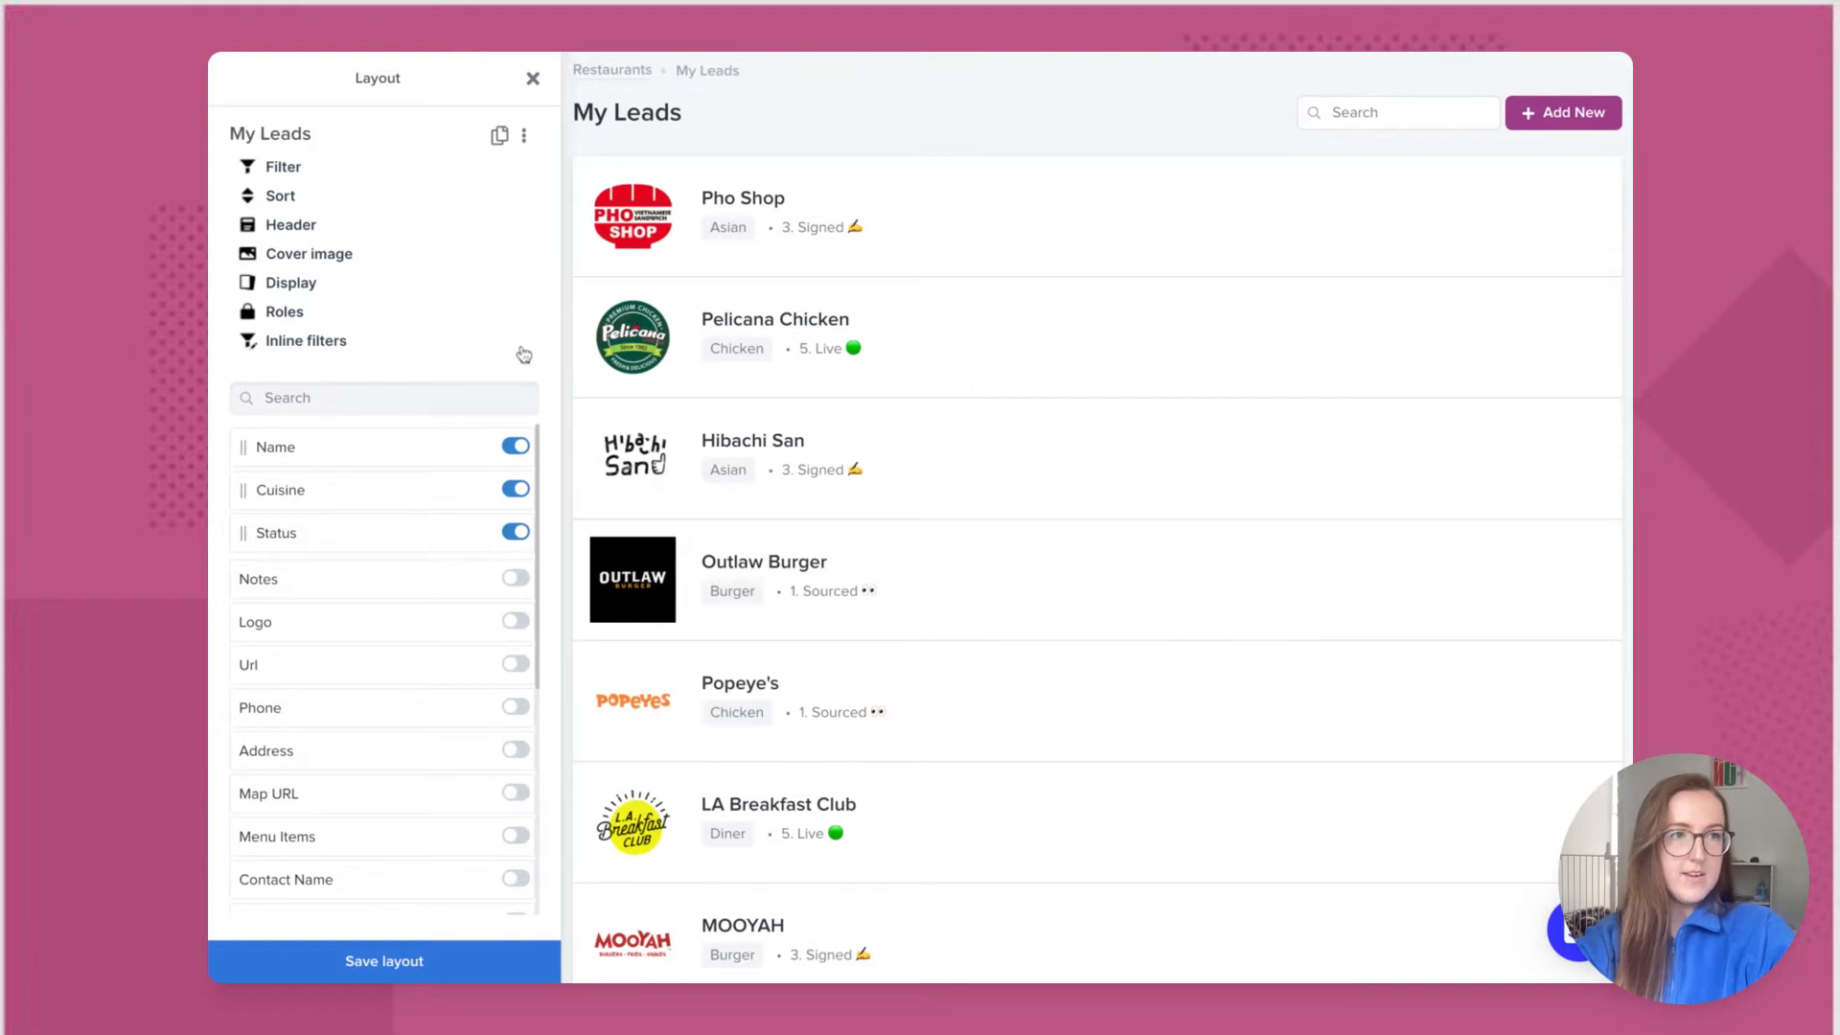
# Step: Show the Region field above Status on My Leads and save the layout
pyautogui.click(480, 406)
pyautogui.write('cu')
pyautogui.press('BackSpace')
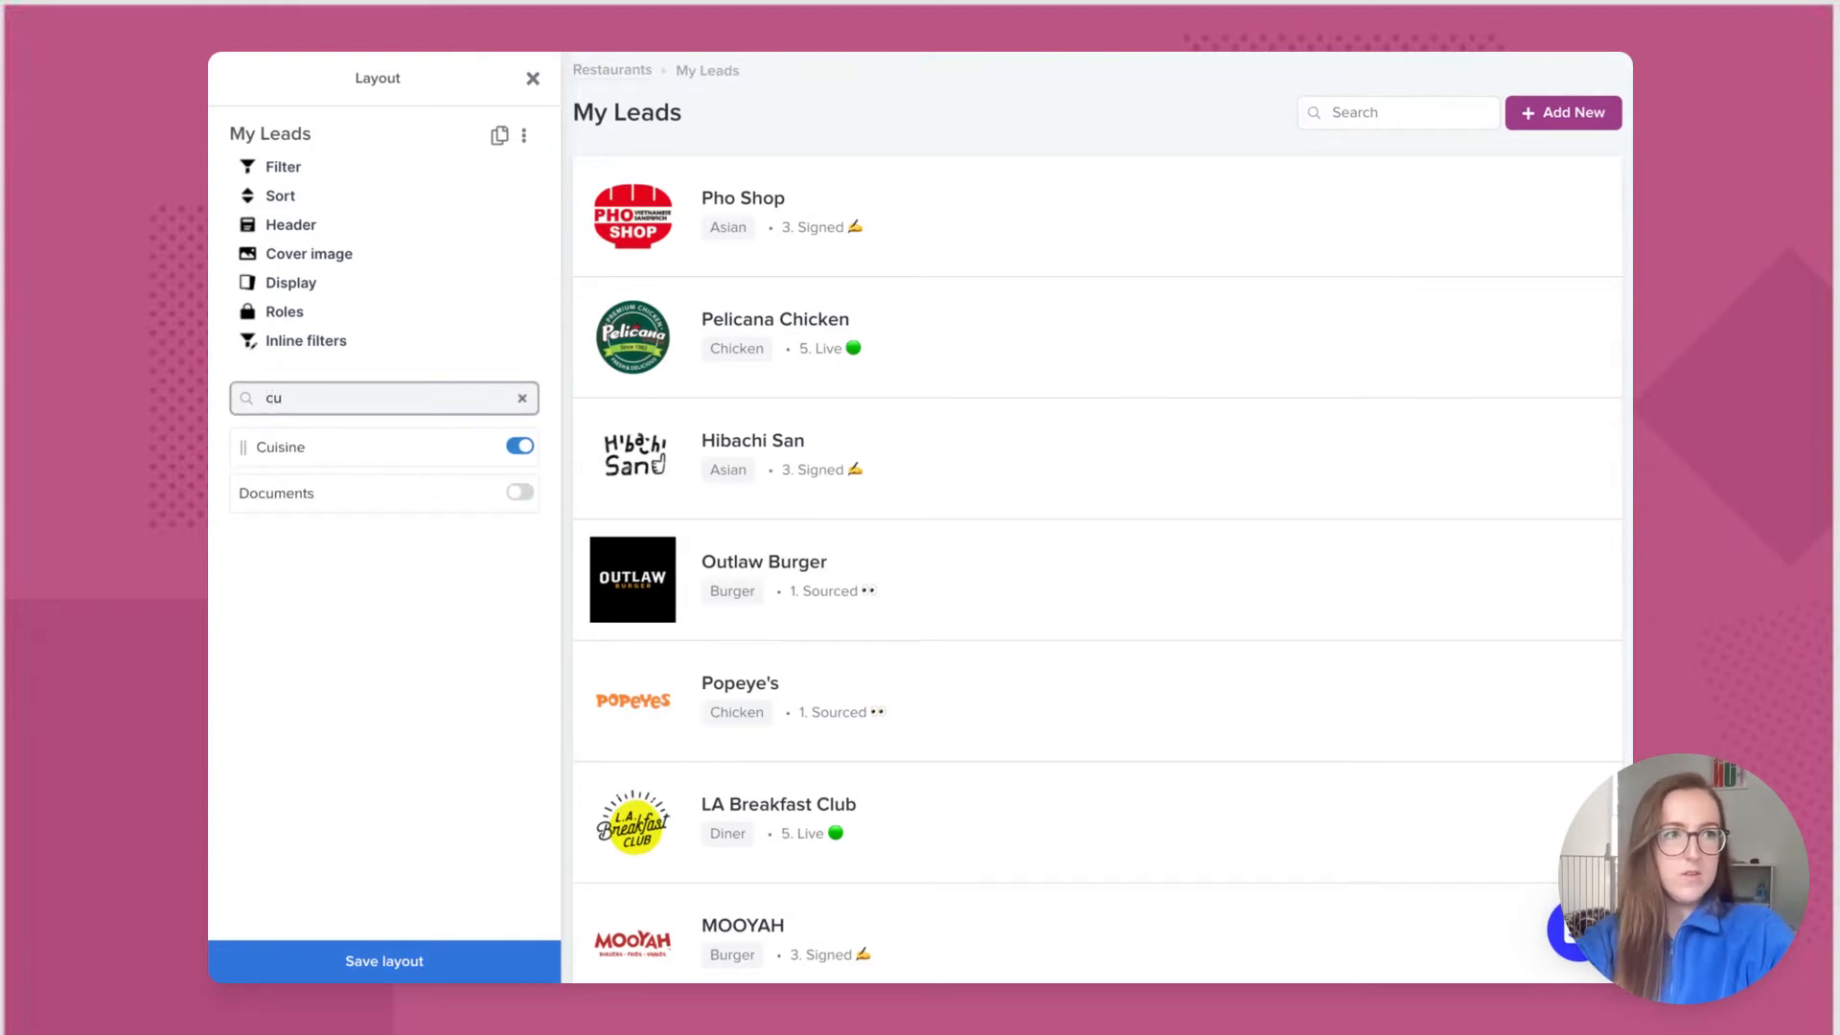
pyautogui.press('BackSpace')
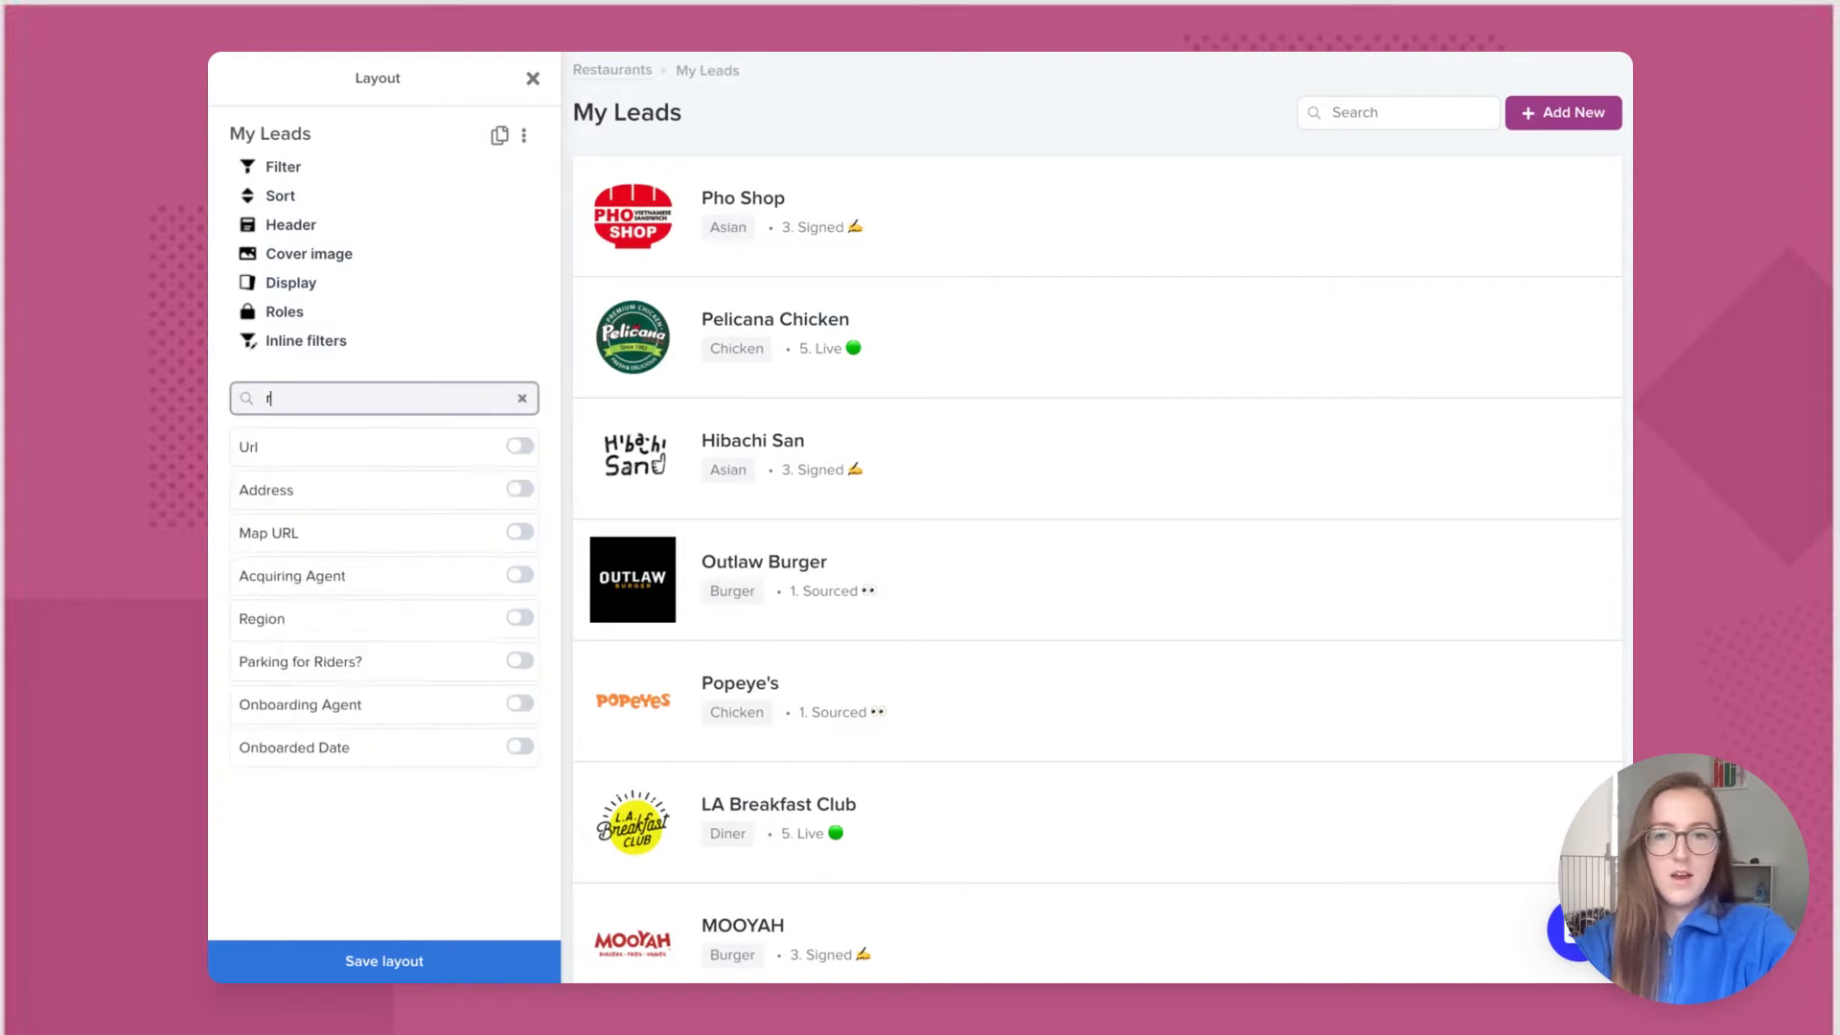
pyautogui.write('regio')
pyautogui.click(520, 447)
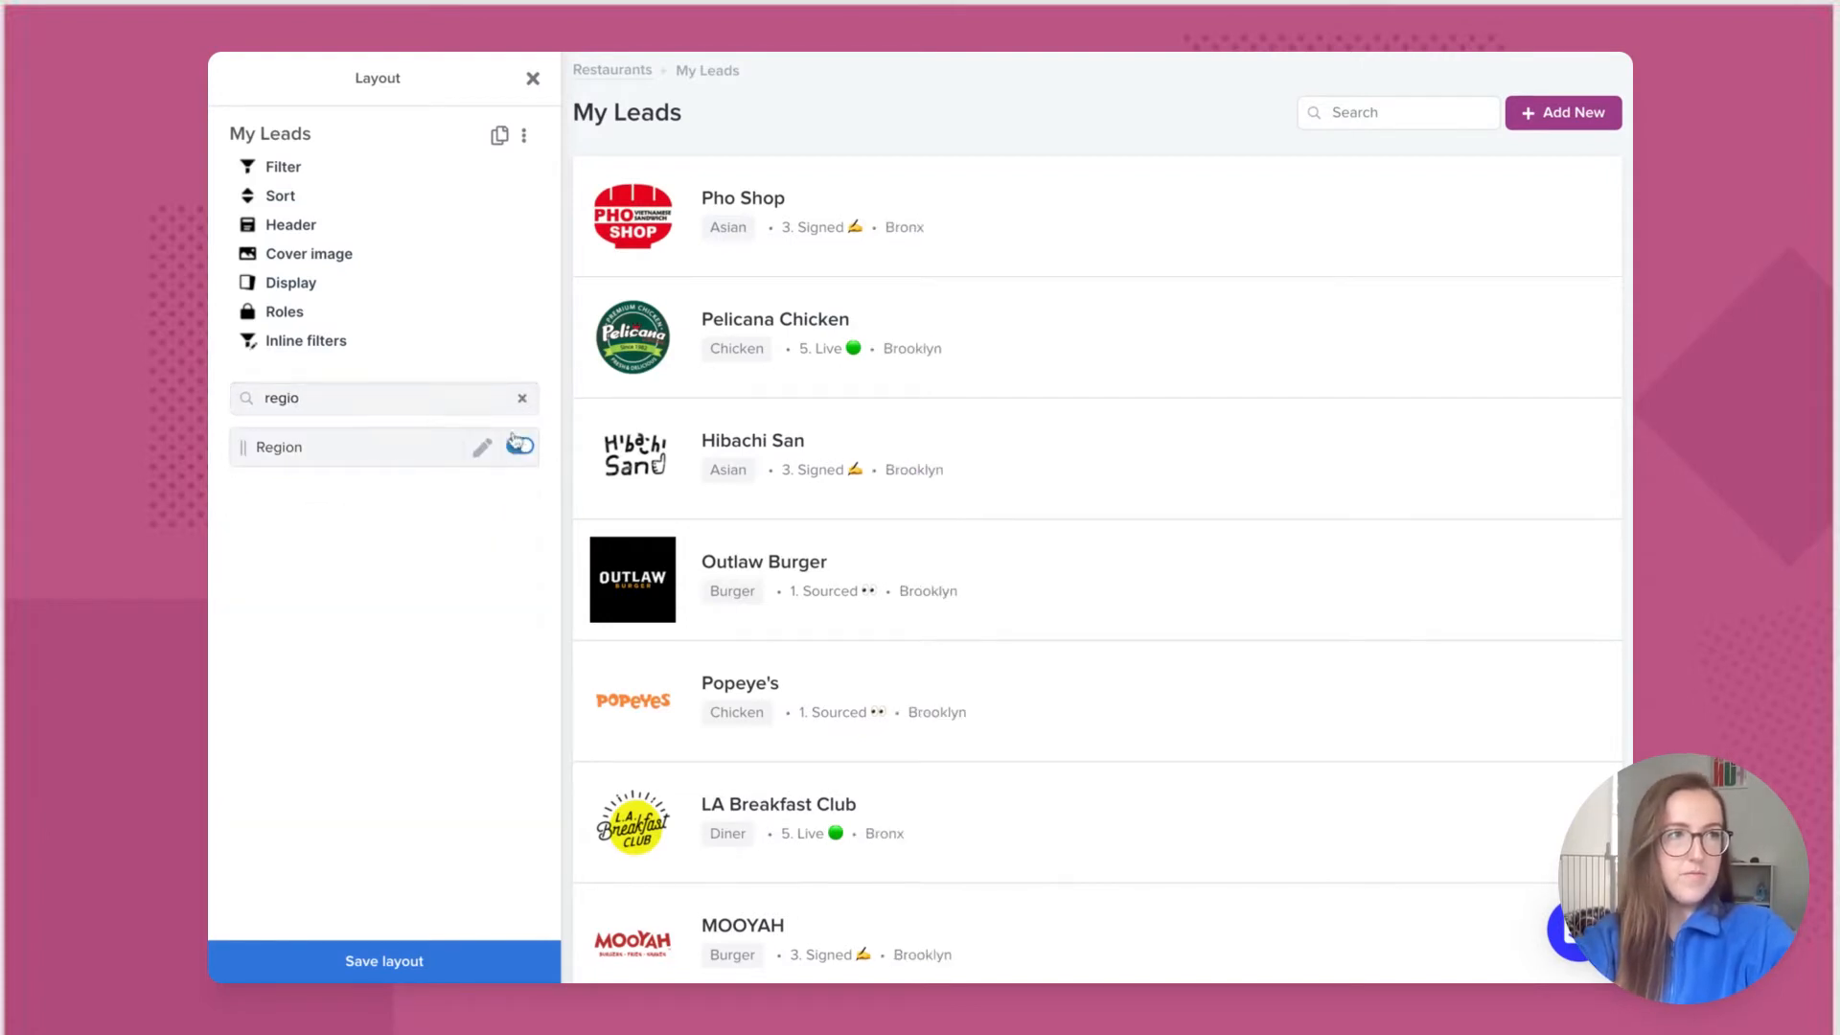
pyautogui.click(522, 398)
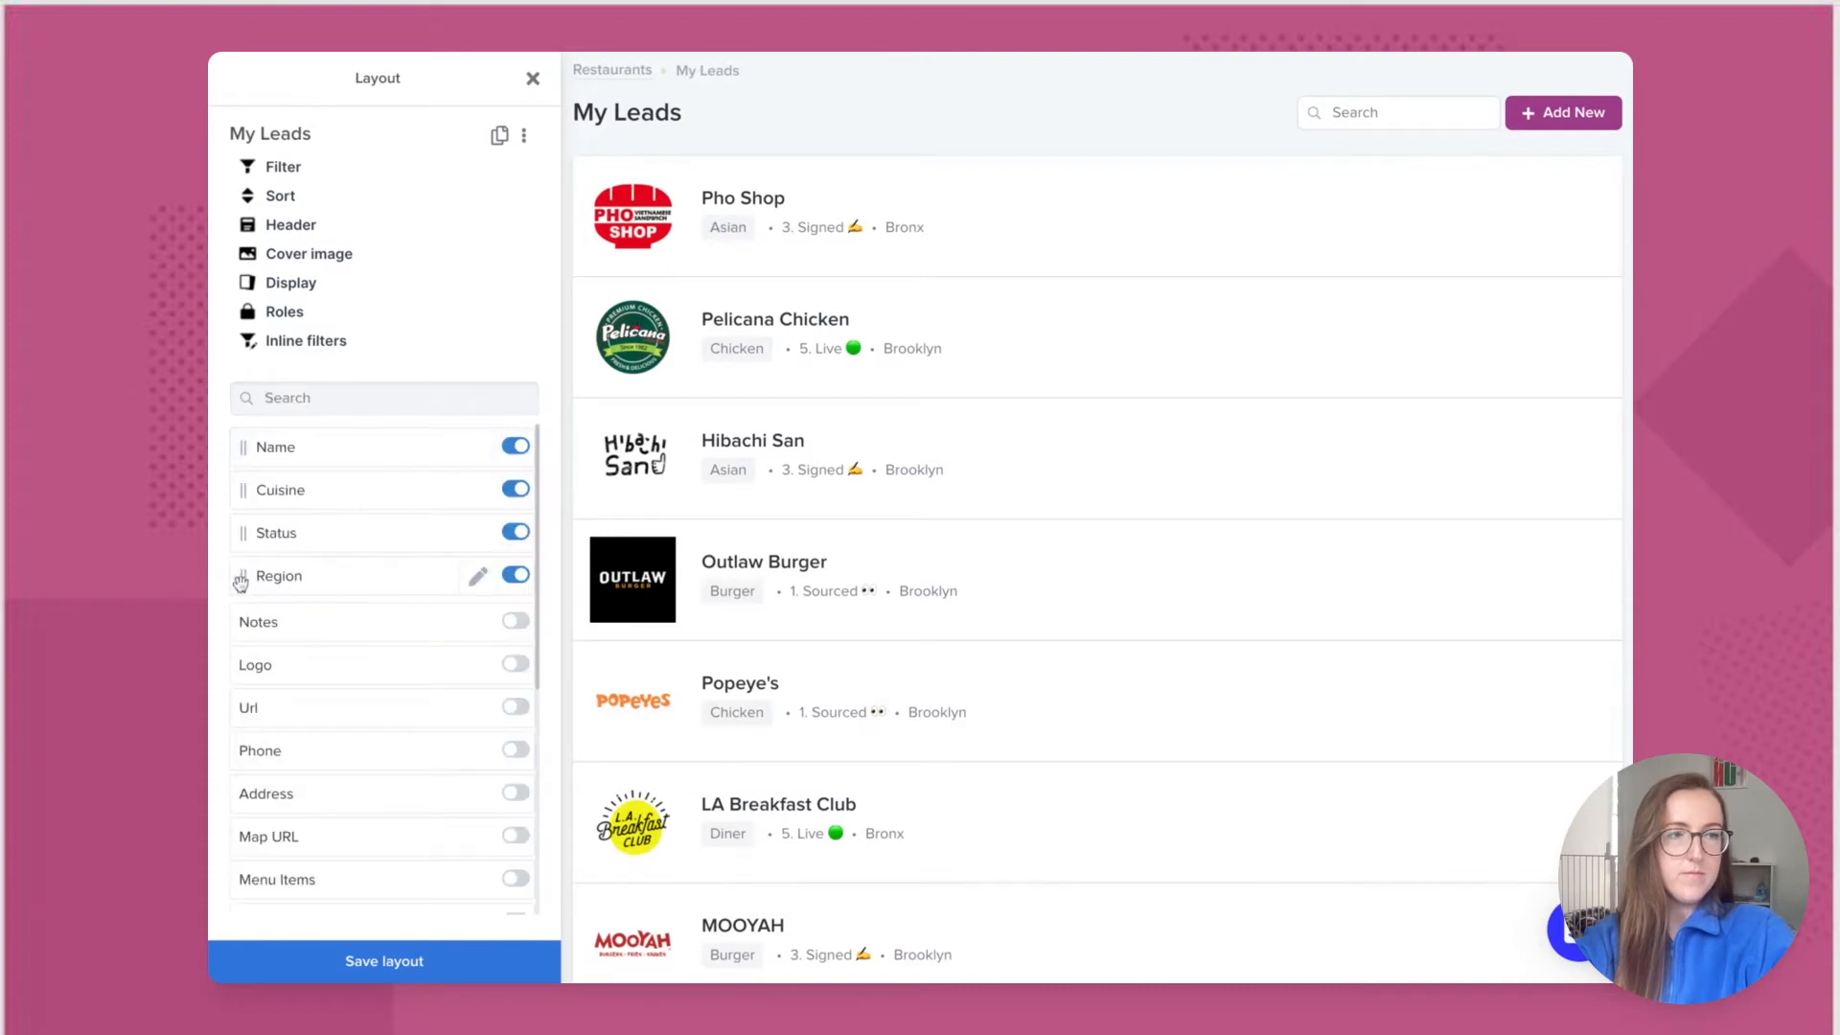
pyautogui.moveTo(241, 576)
pyautogui.mouseDown()
pyautogui.moveTo(242, 537)
pyautogui.moveTo(241, 579)
pyautogui.mouseUp()
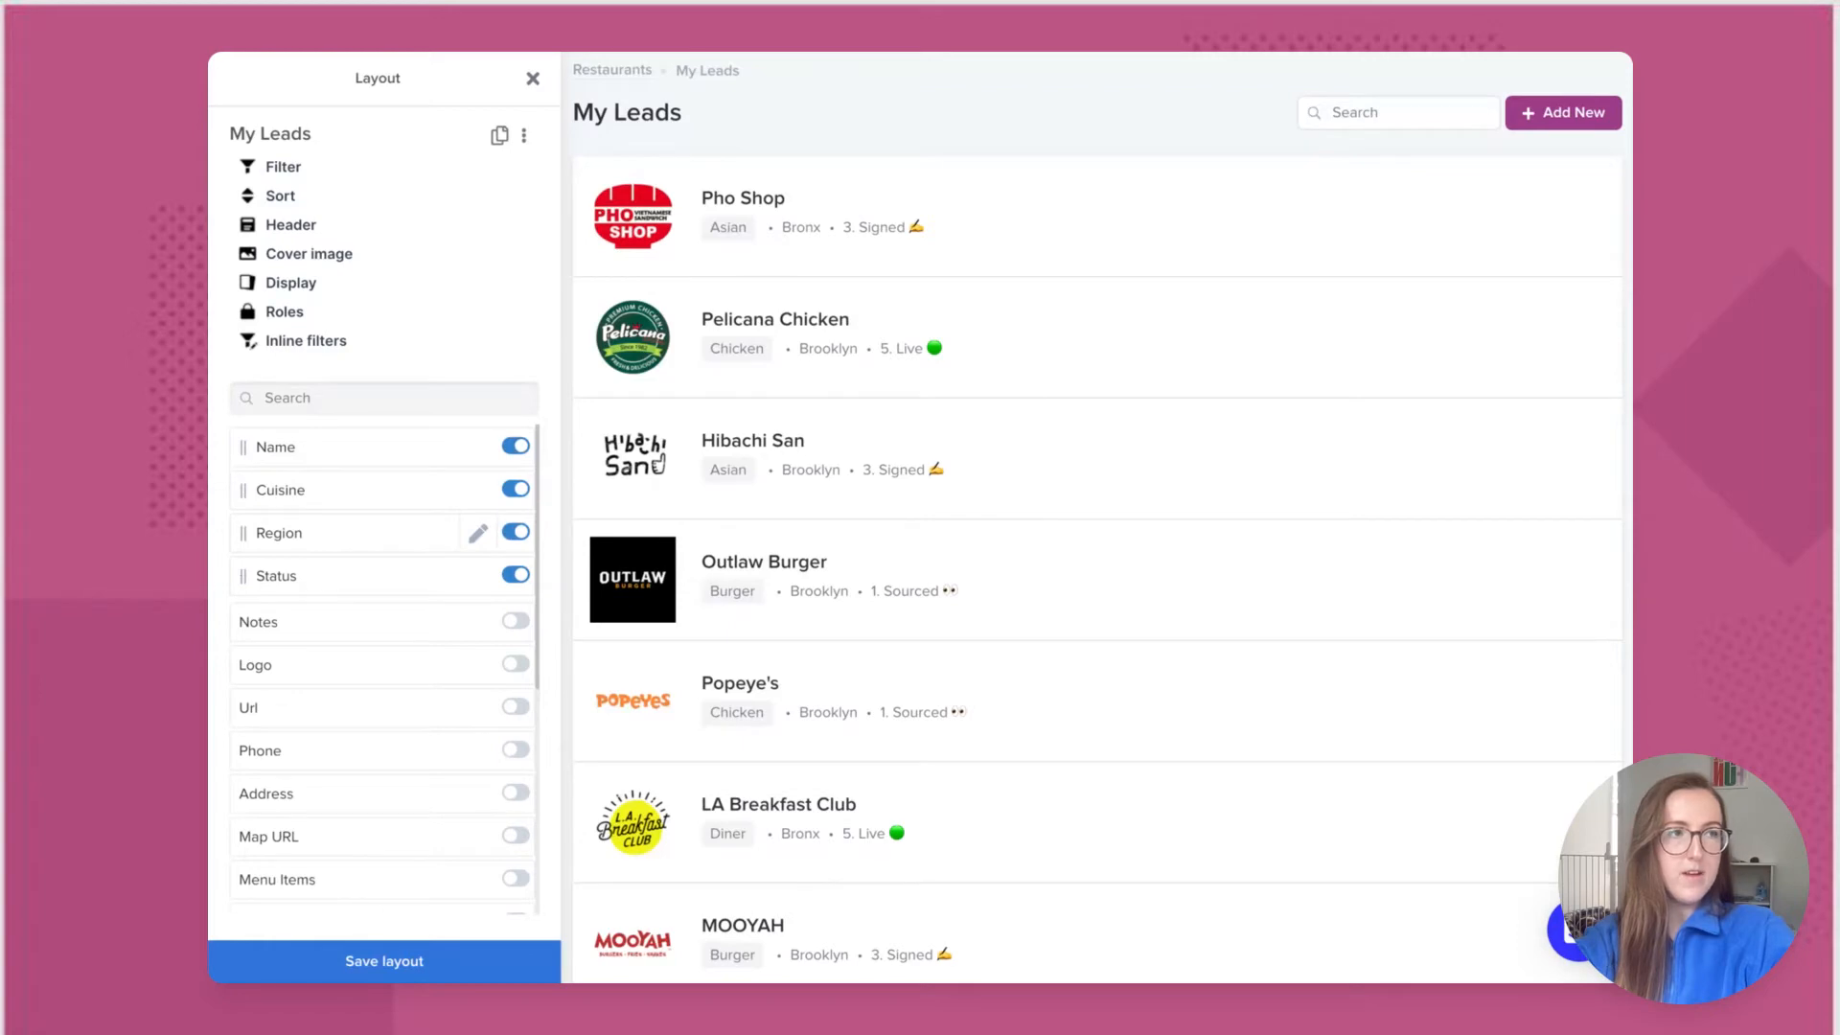
pyautogui.click(308, 962)
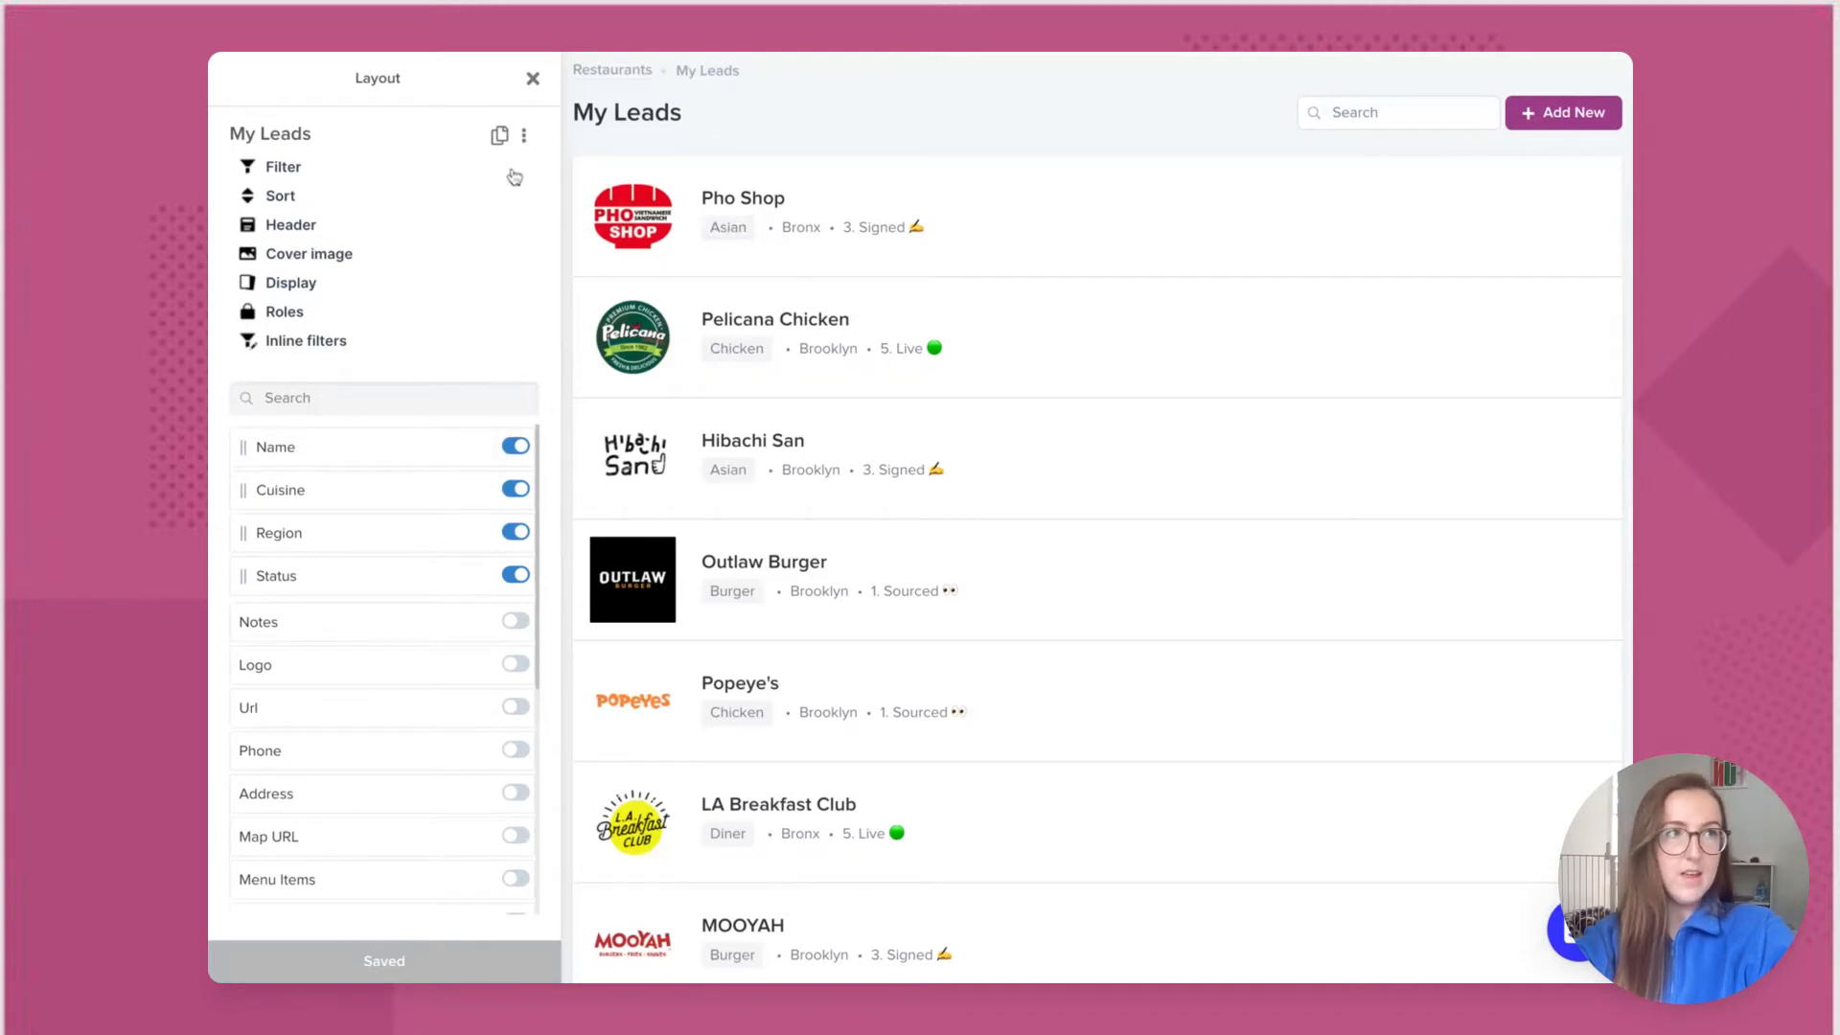
# Step: Duplicate My Leads as a new layout named 'My Clients' and close the layout editor
pyautogui.click(499, 136)
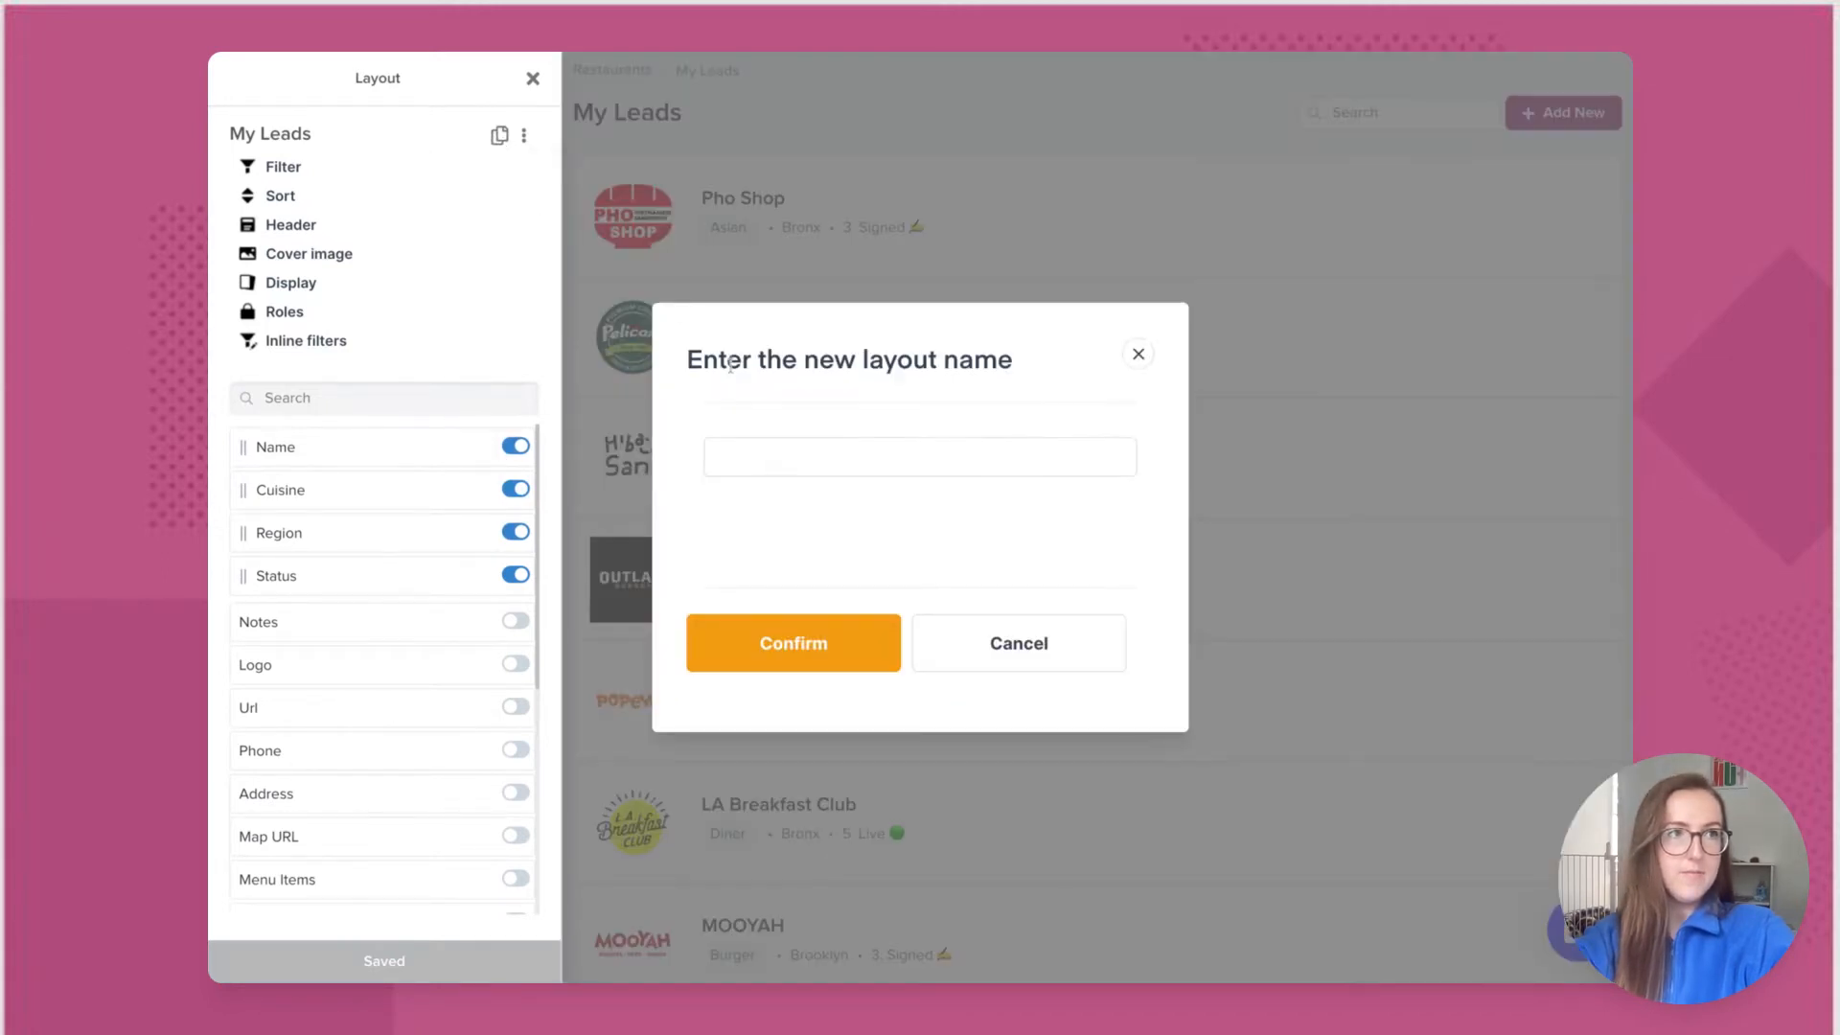
pyautogui.click(728, 456)
pyautogui.write('My C')
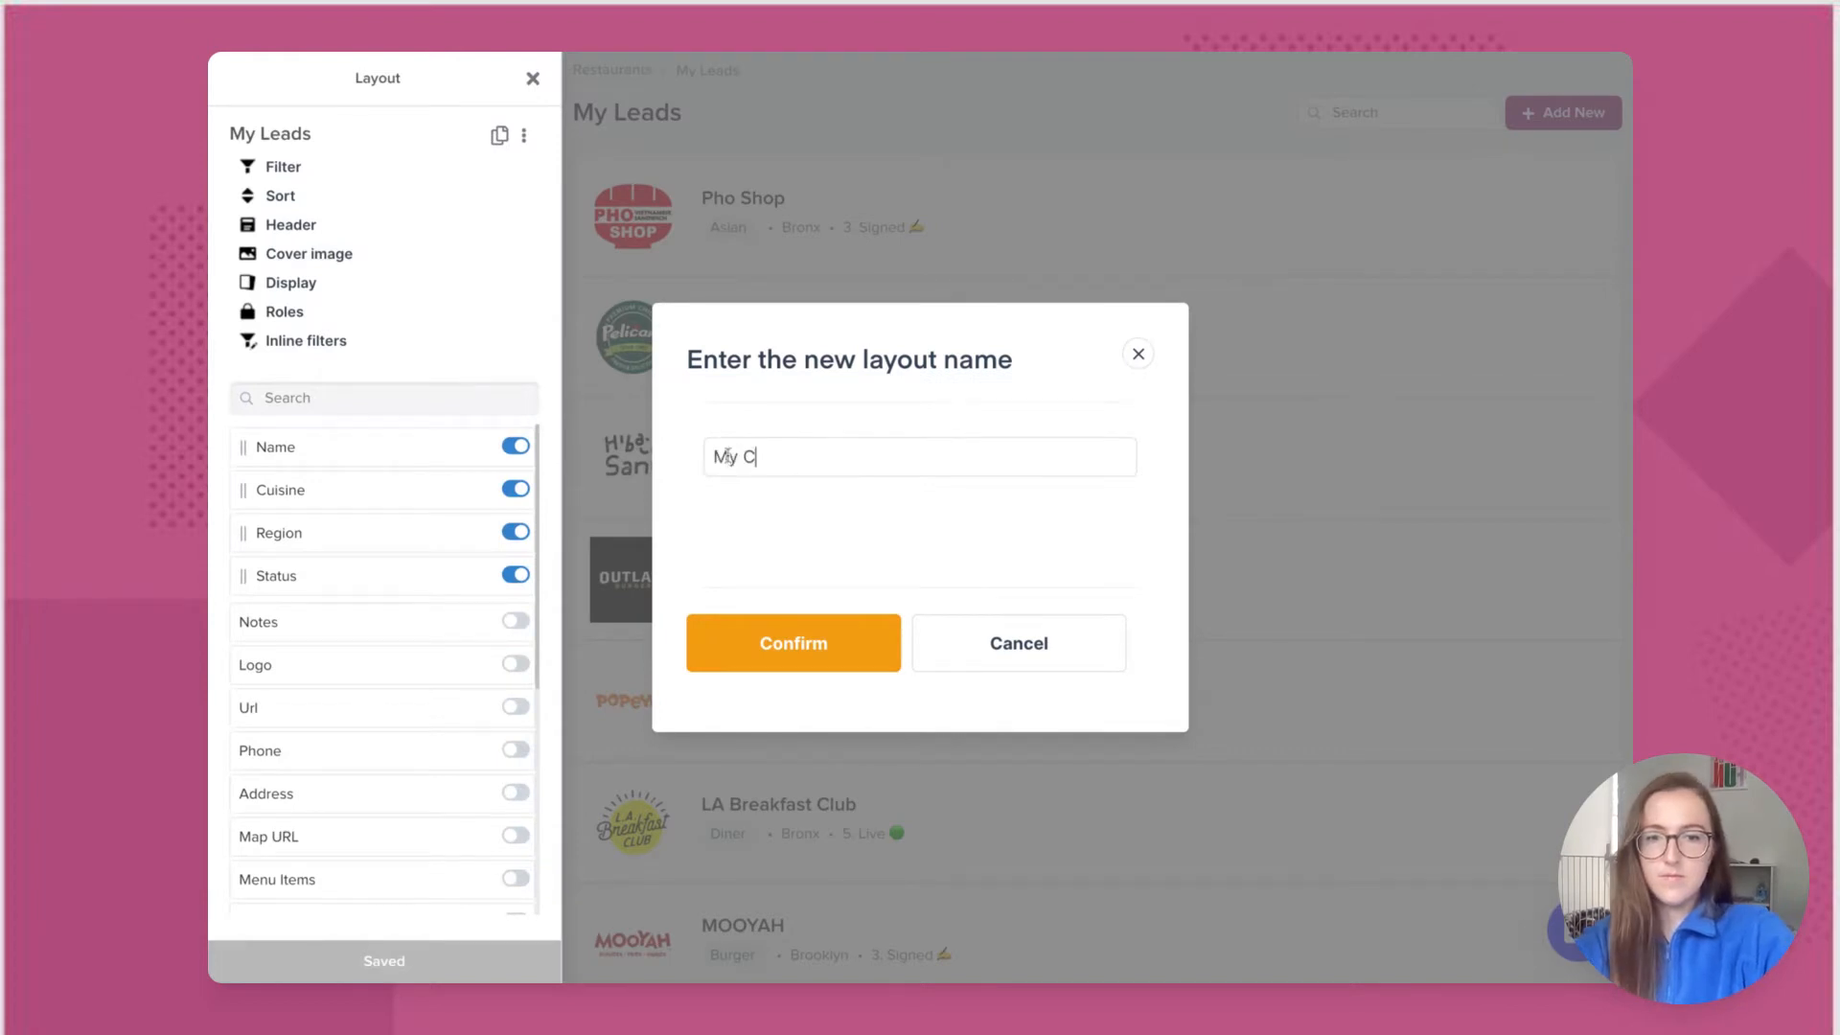
pyautogui.write('lients')
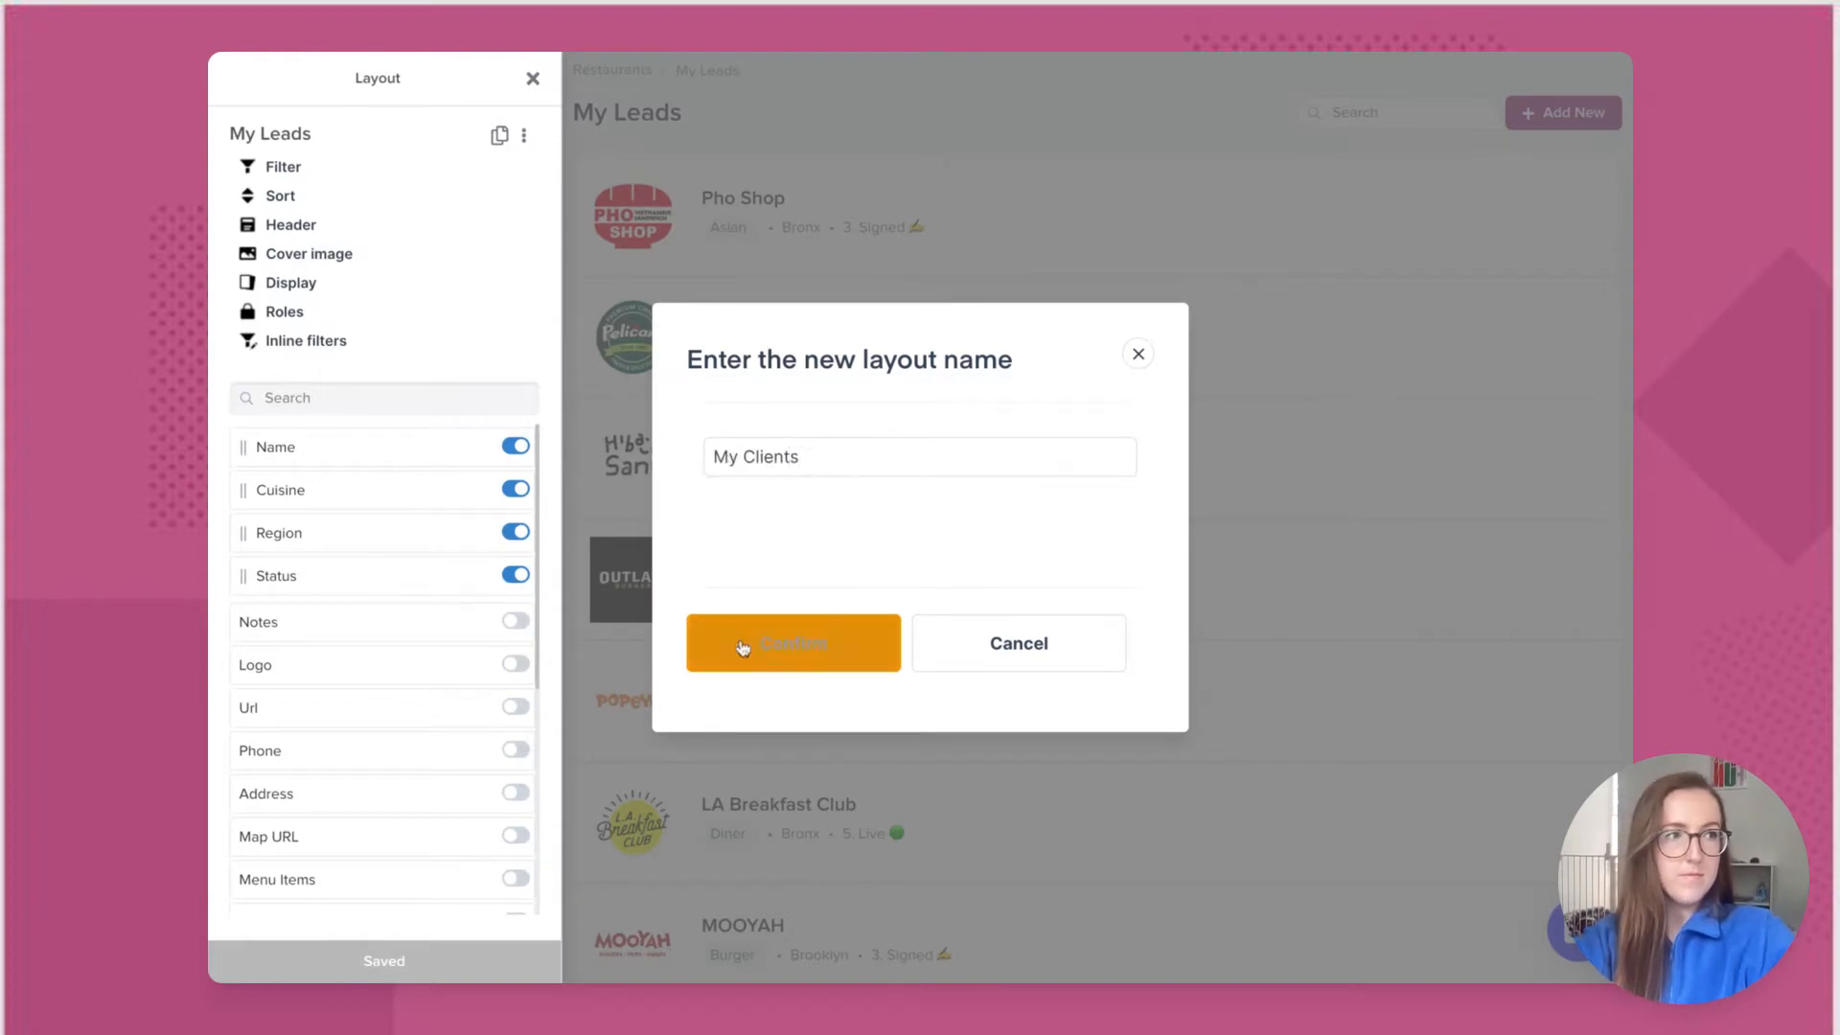
pyautogui.click(743, 643)
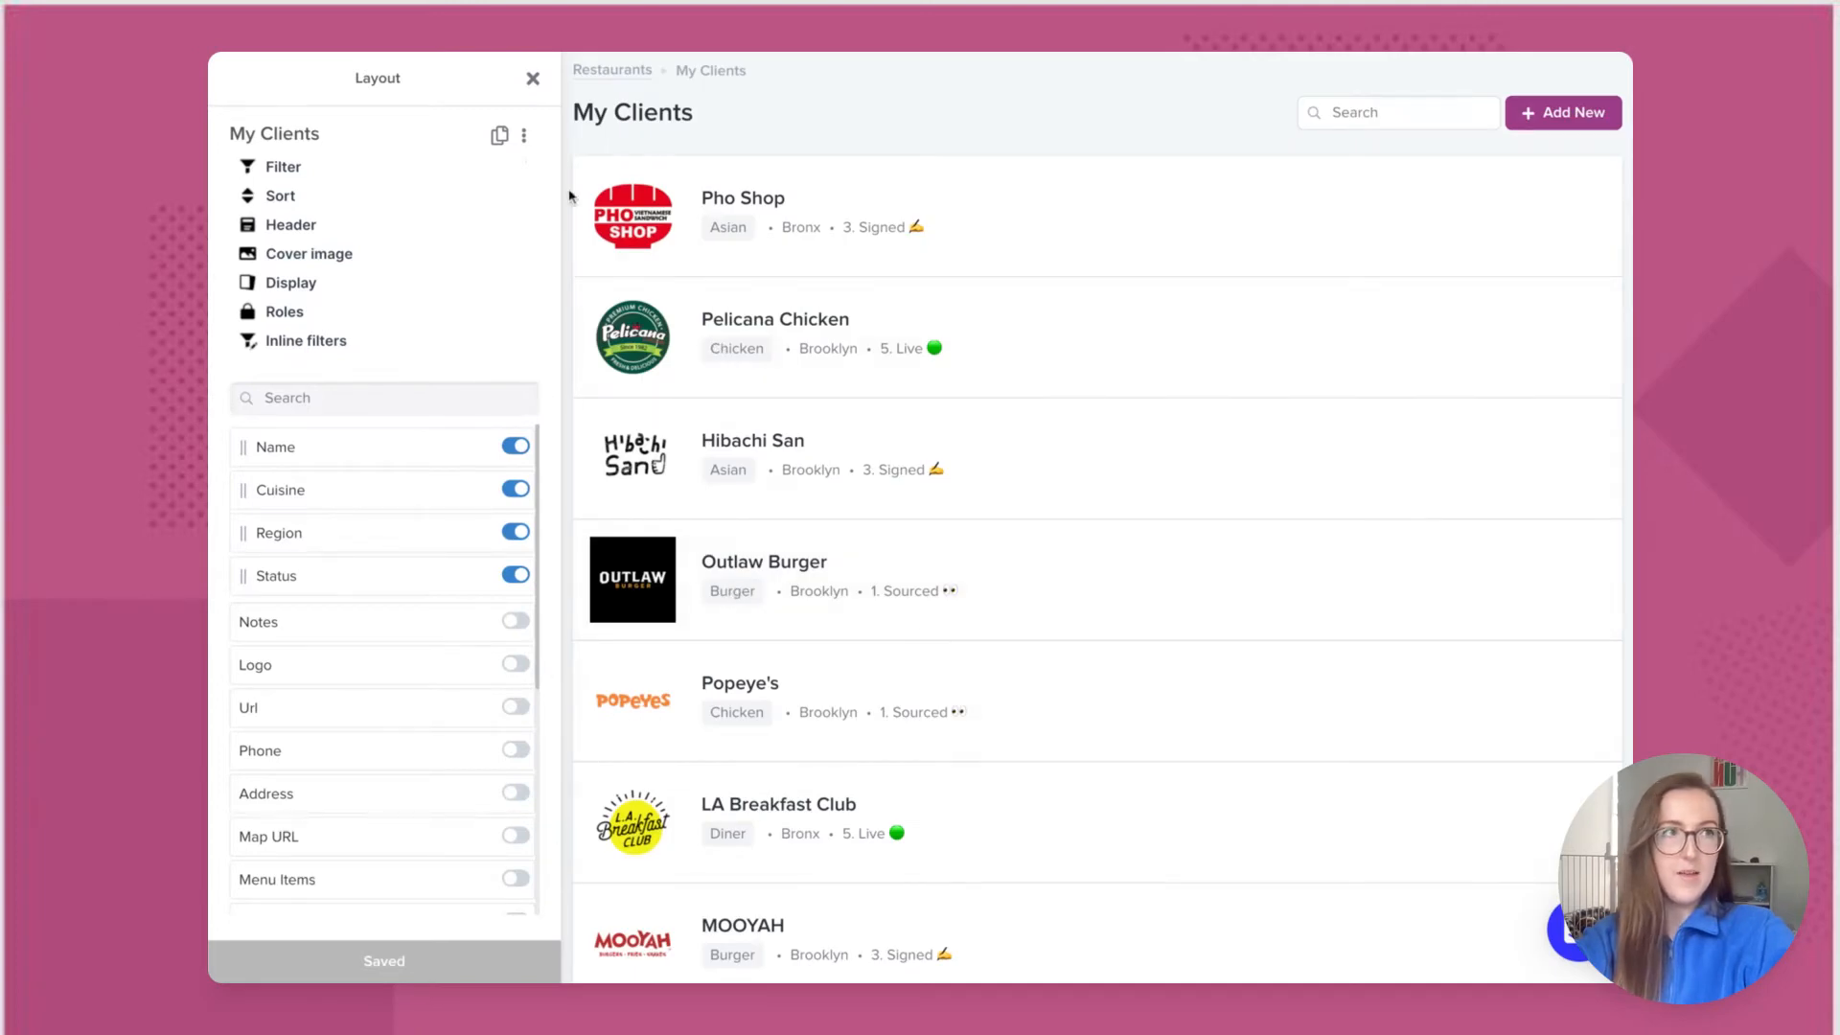
pyautogui.click(534, 81)
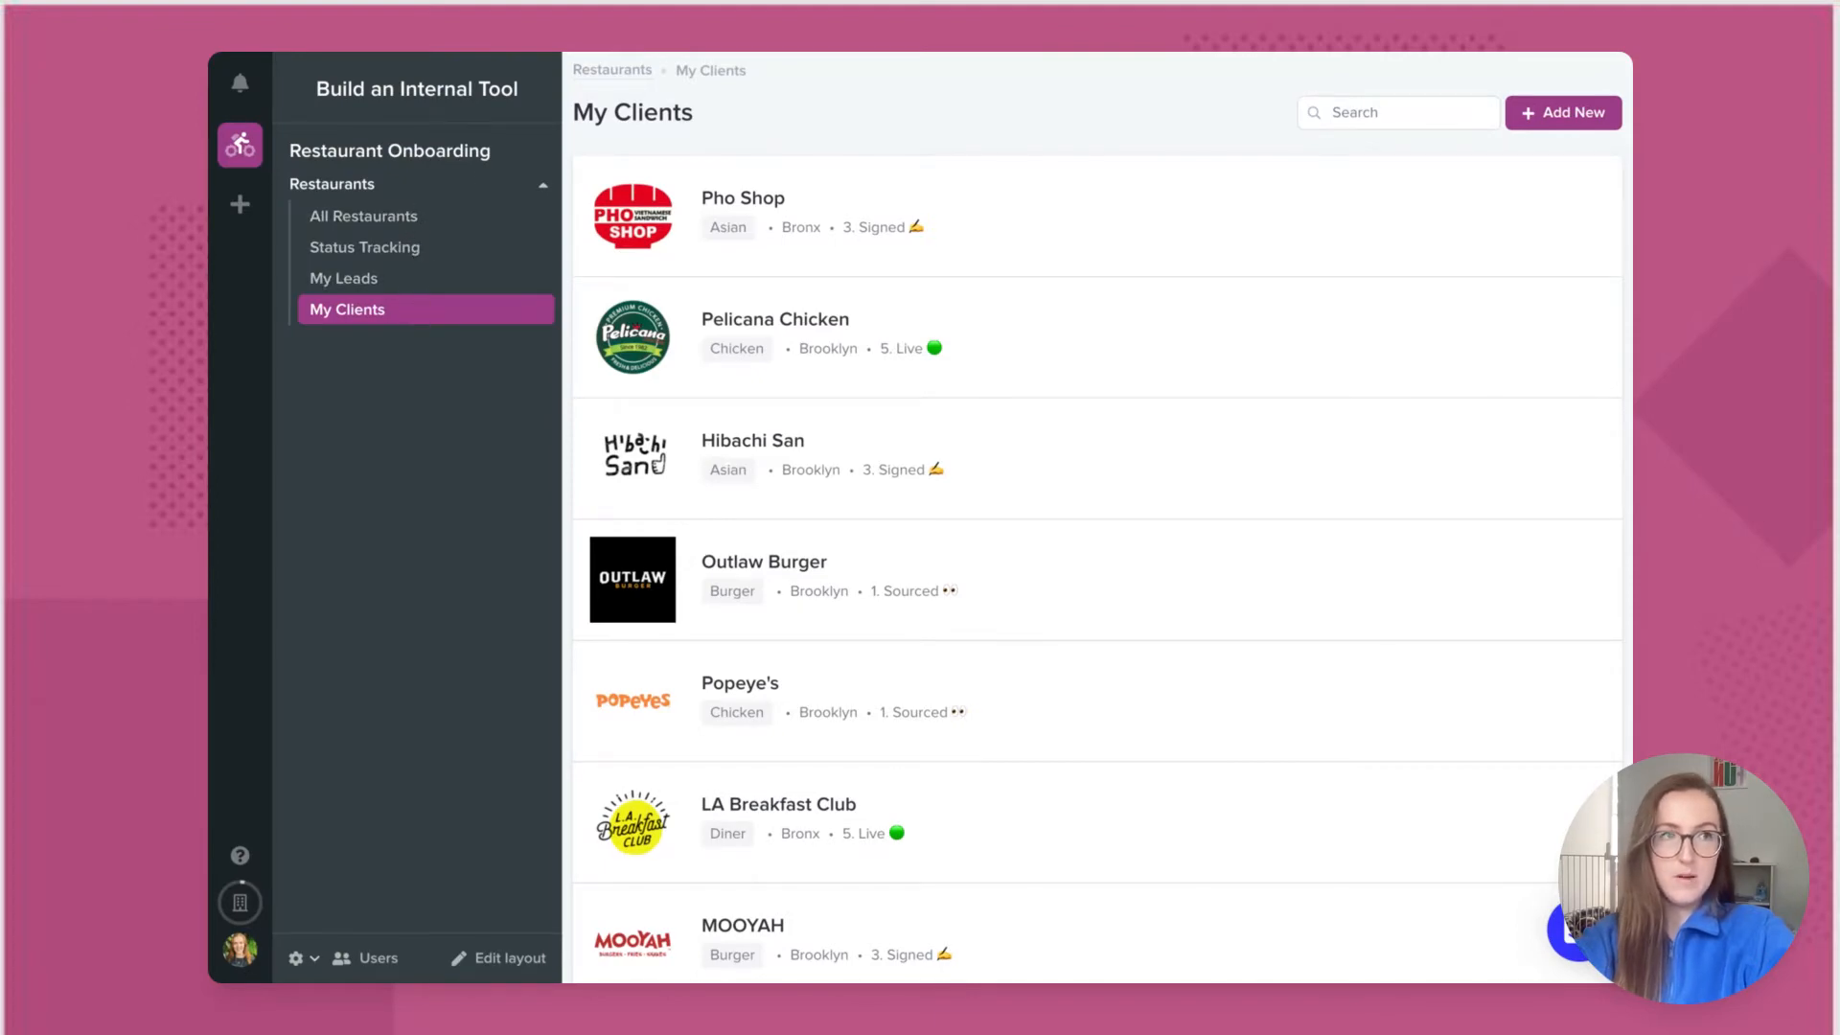
# Step: In App Settings Navigation, move My Leads then My Clients to the top of Restaurants
pyautogui.click(299, 957)
pyautogui.click(328, 912)
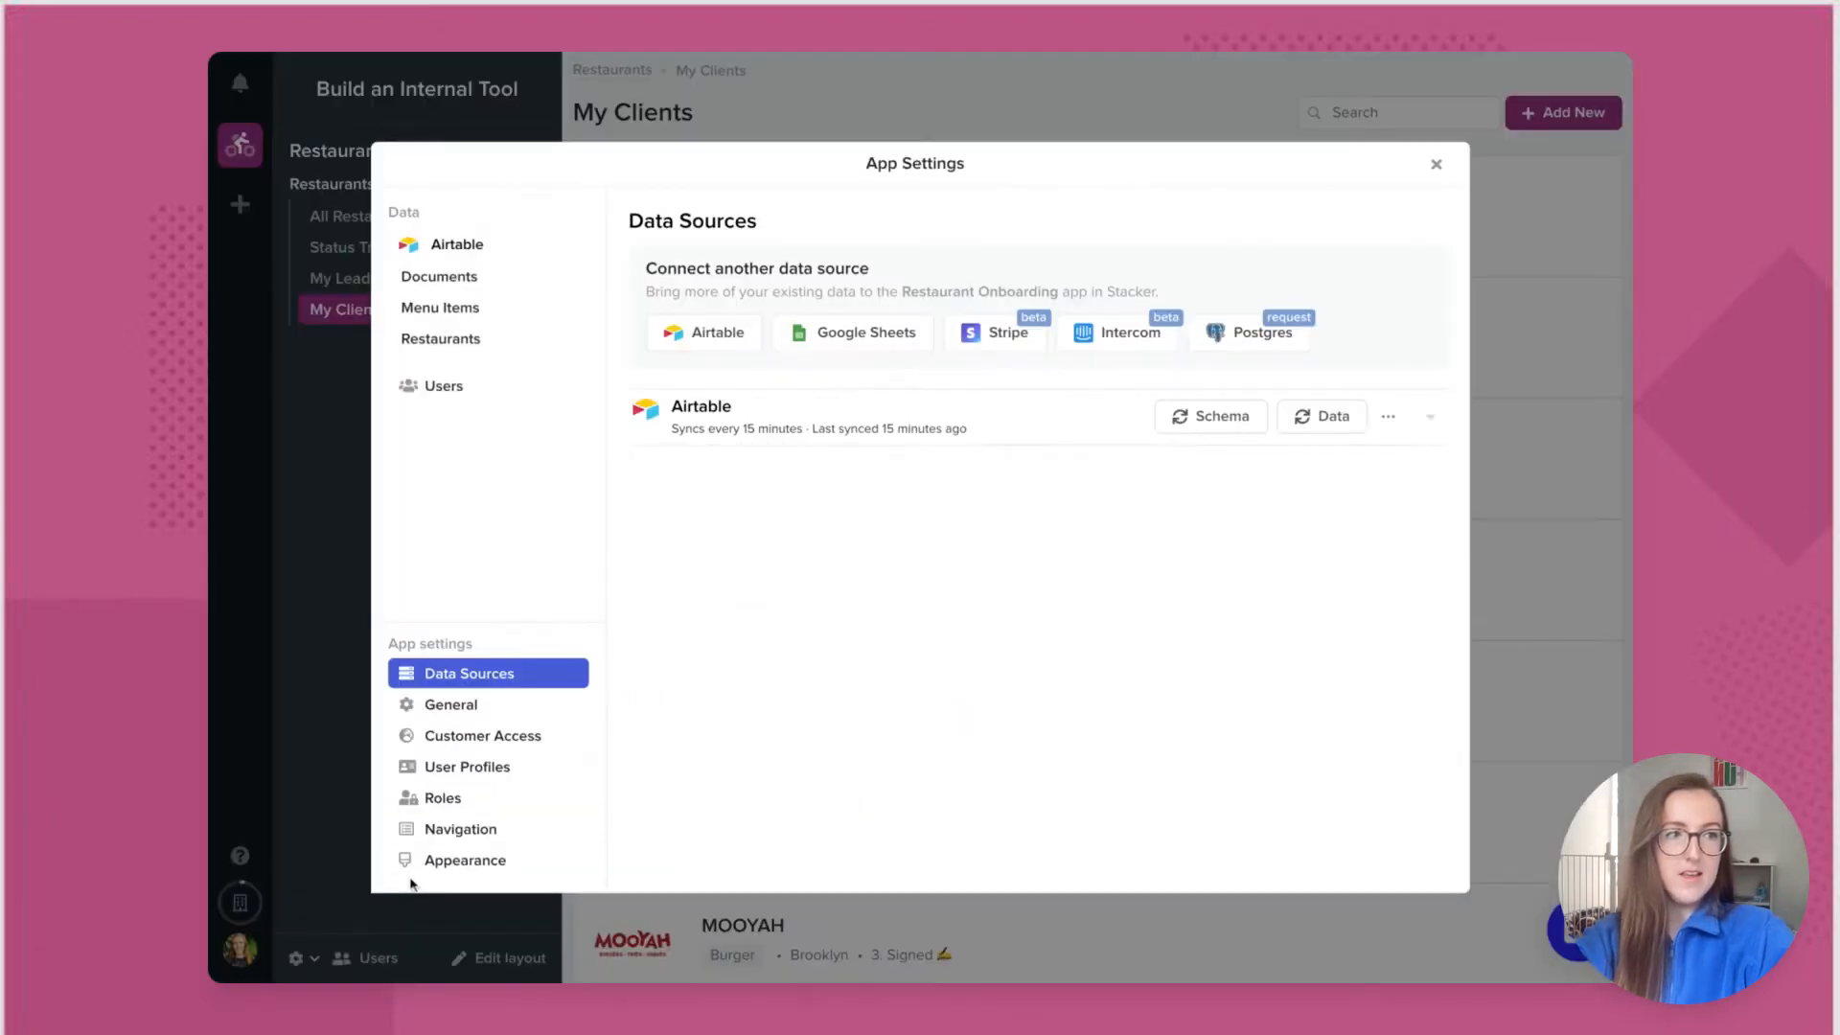
pyautogui.click(512, 829)
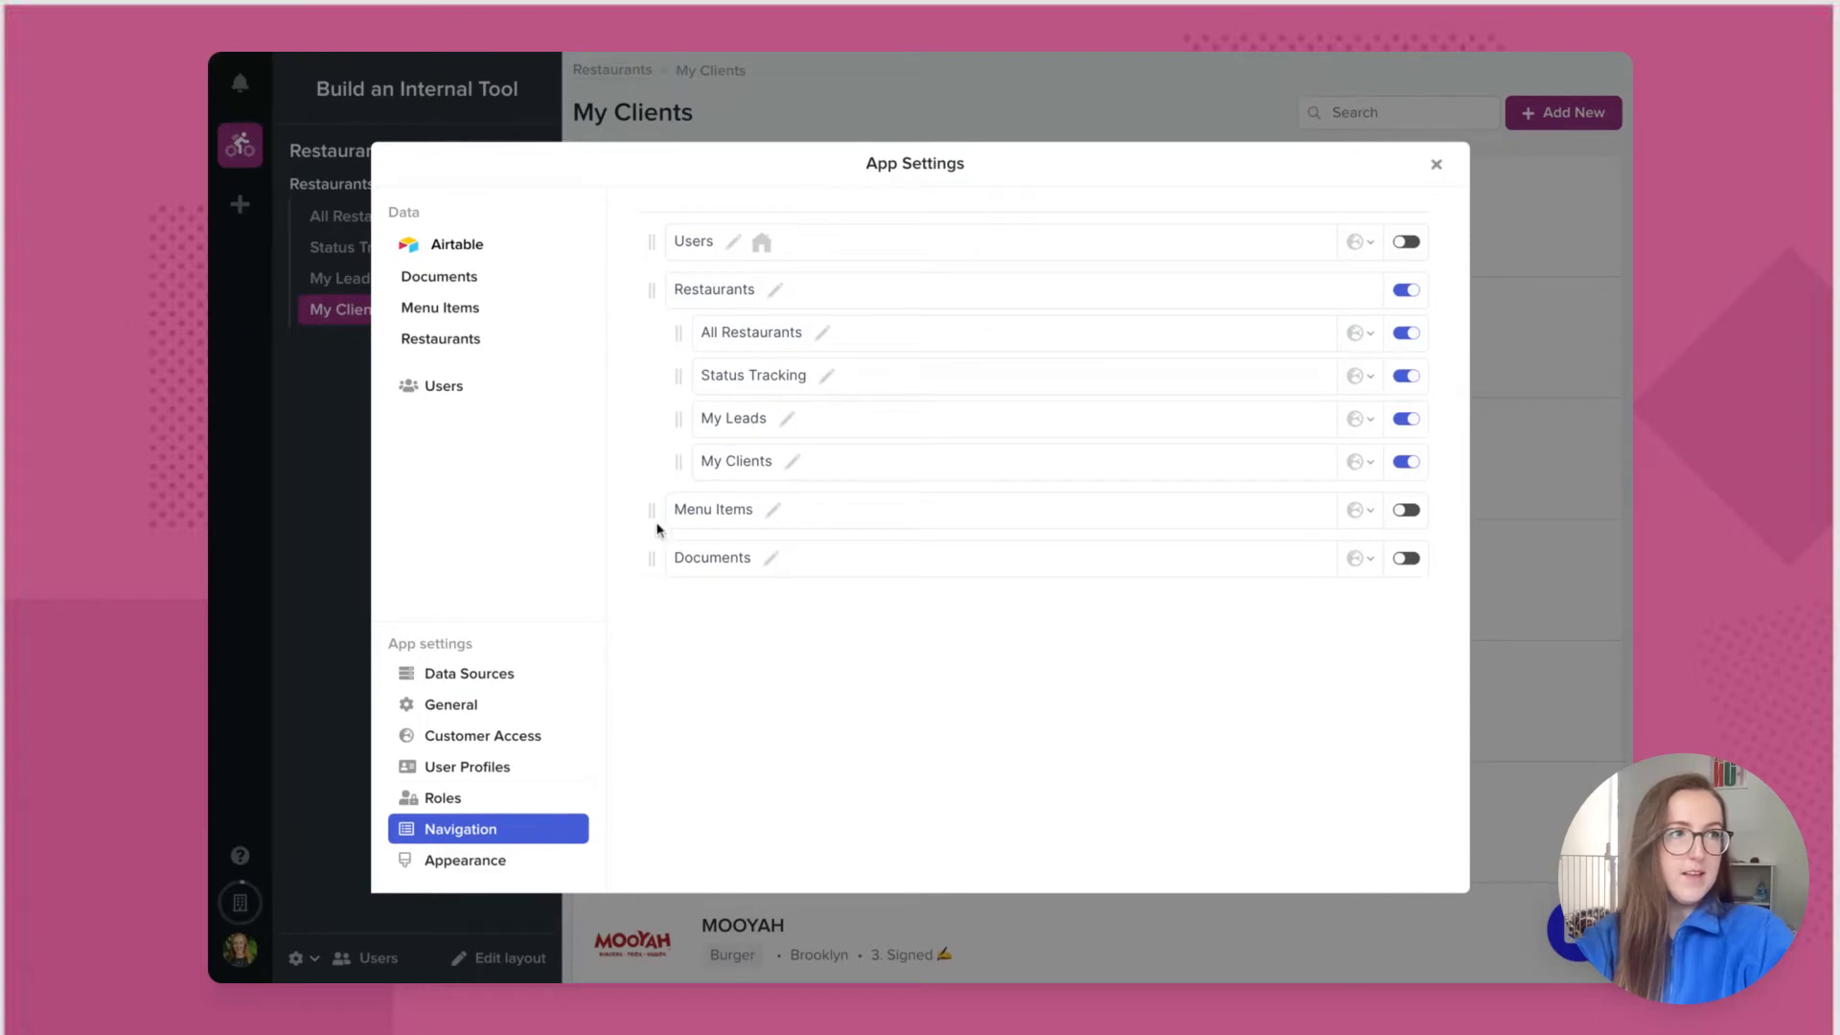
pyautogui.moveTo(680, 423); pyautogui.dragTo(681, 340)
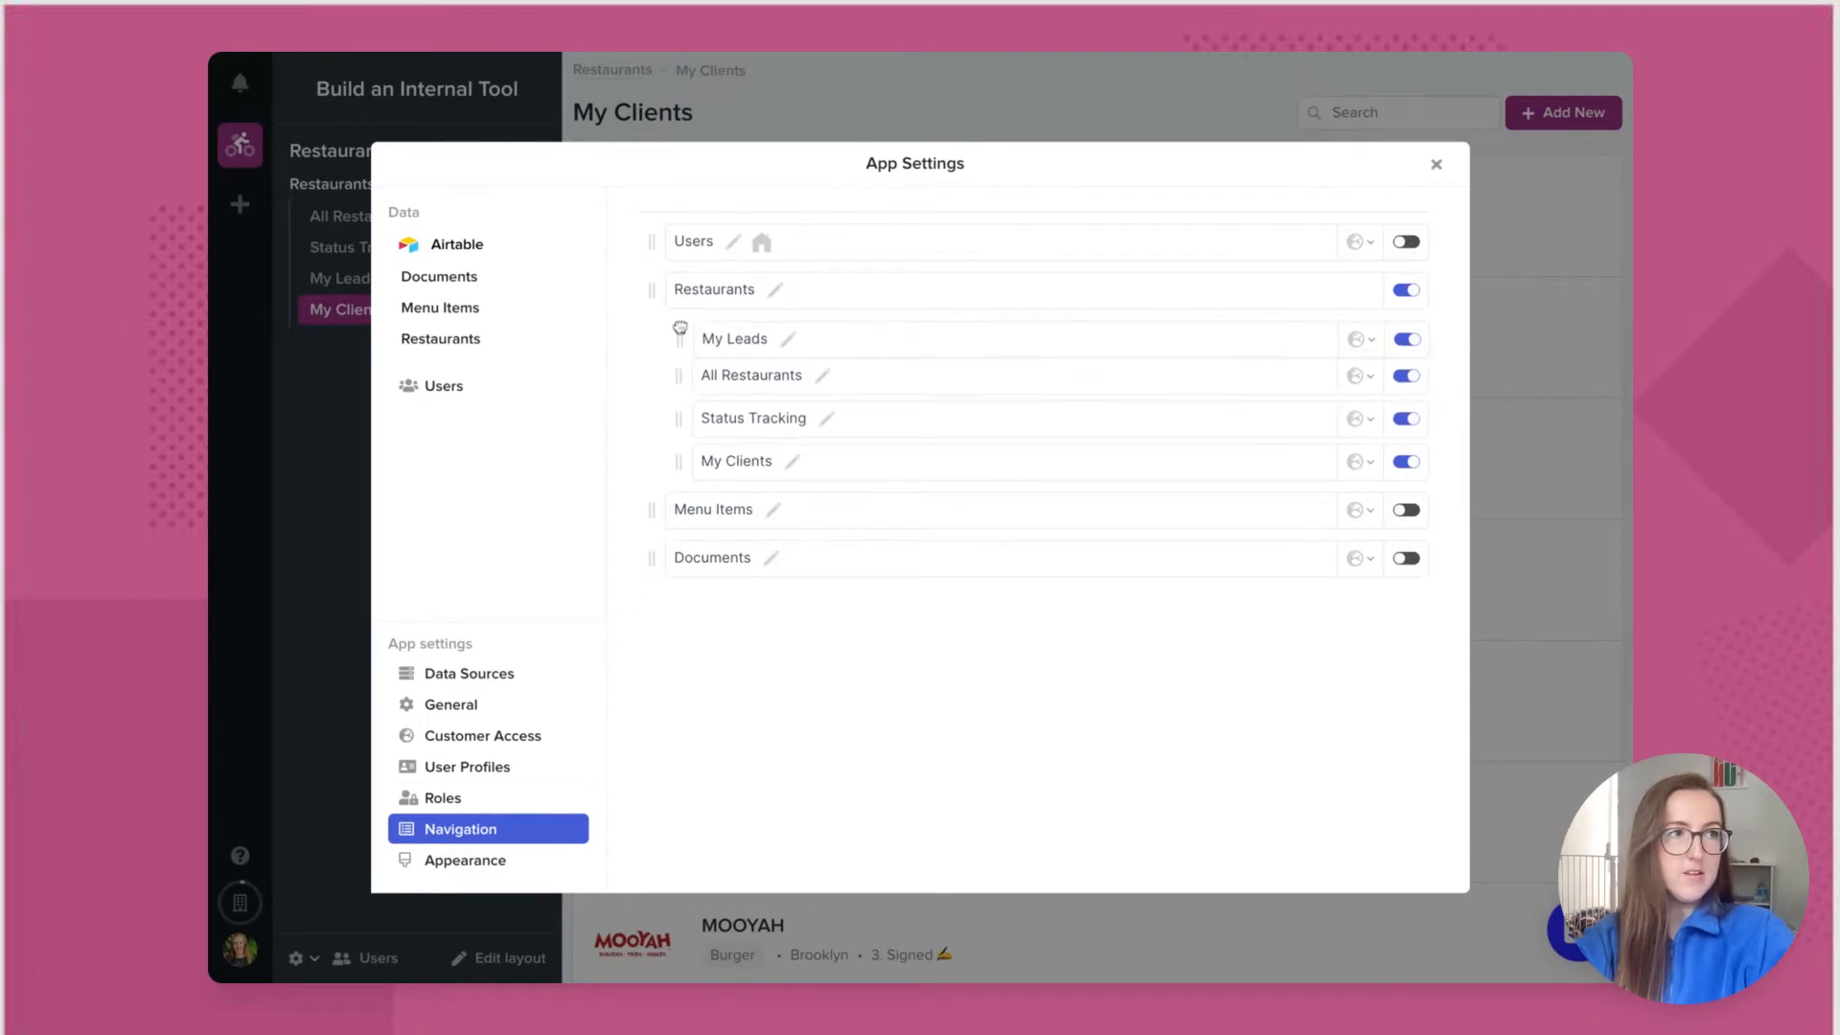
pyautogui.moveTo(681, 469)
pyautogui.mouseDown()
pyautogui.moveTo(684, 394)
pyautogui.moveTo(681, 460)
pyautogui.mouseUp()
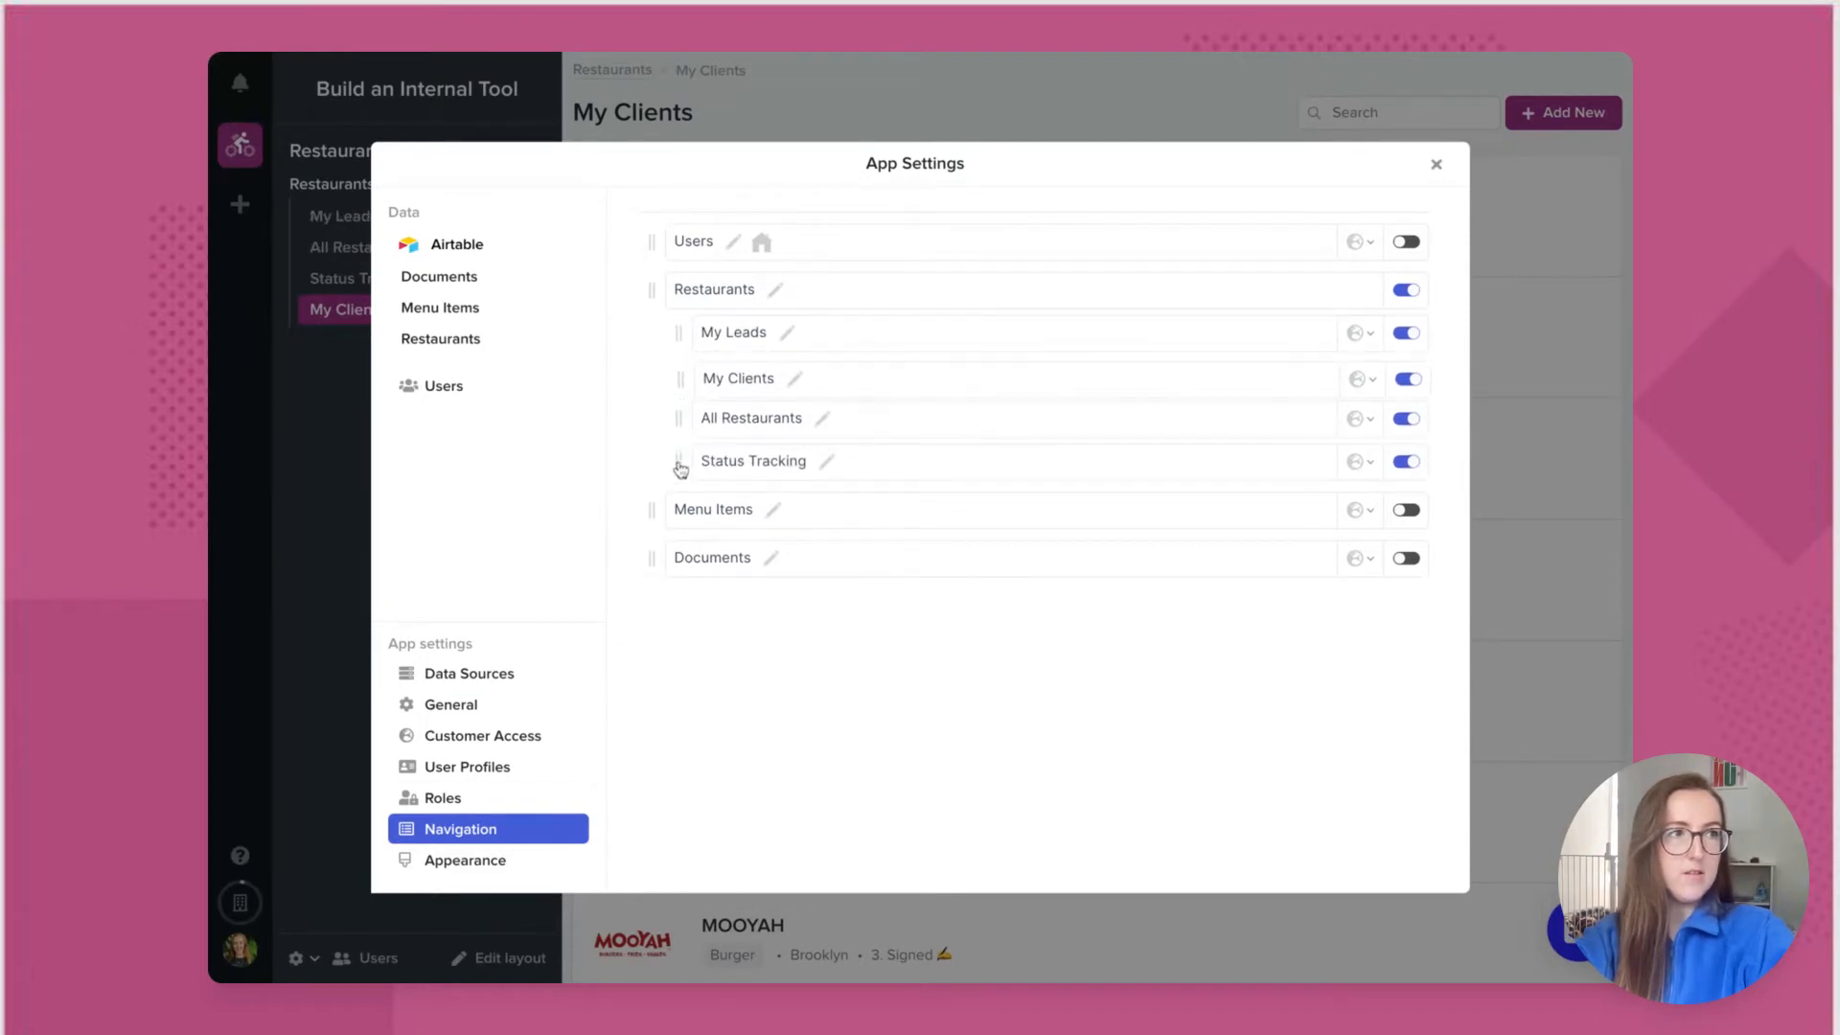
pyautogui.click(1435, 164)
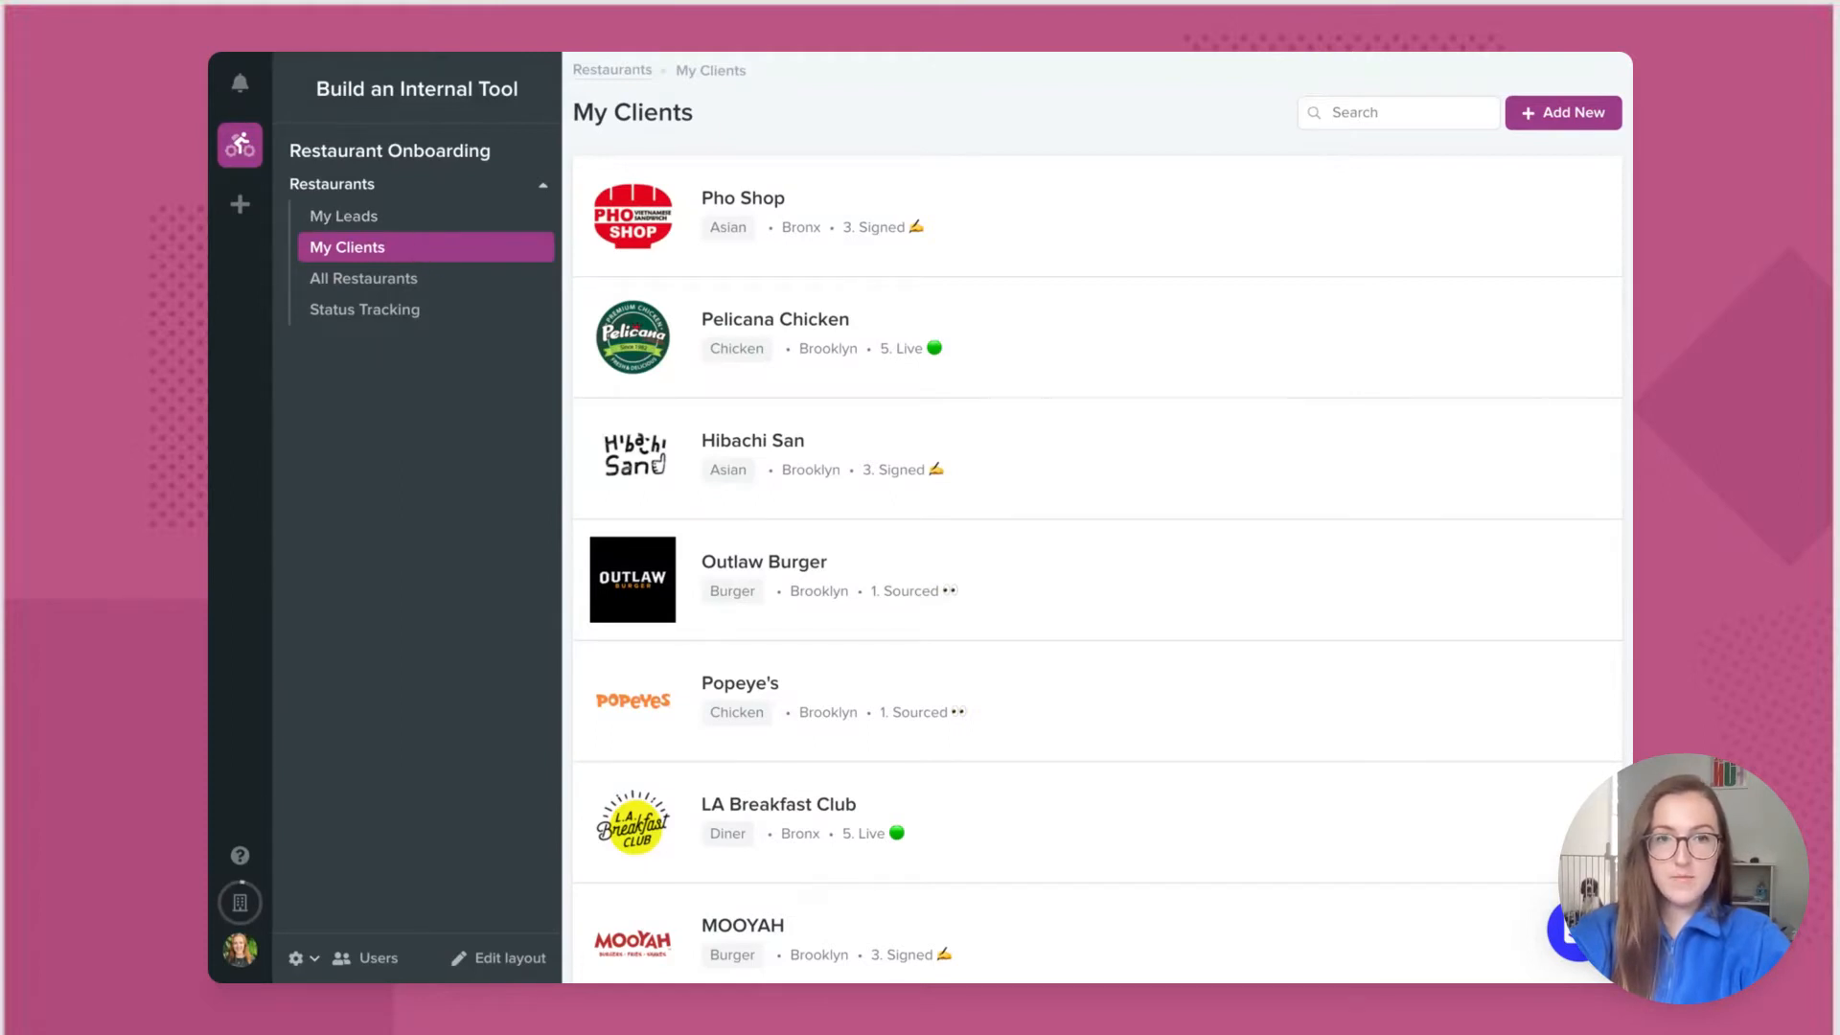
# Step: Add the Acquisition and Onboarding roles in App Settings Roles
pyautogui.click(301, 956)
pyautogui.click(359, 905)
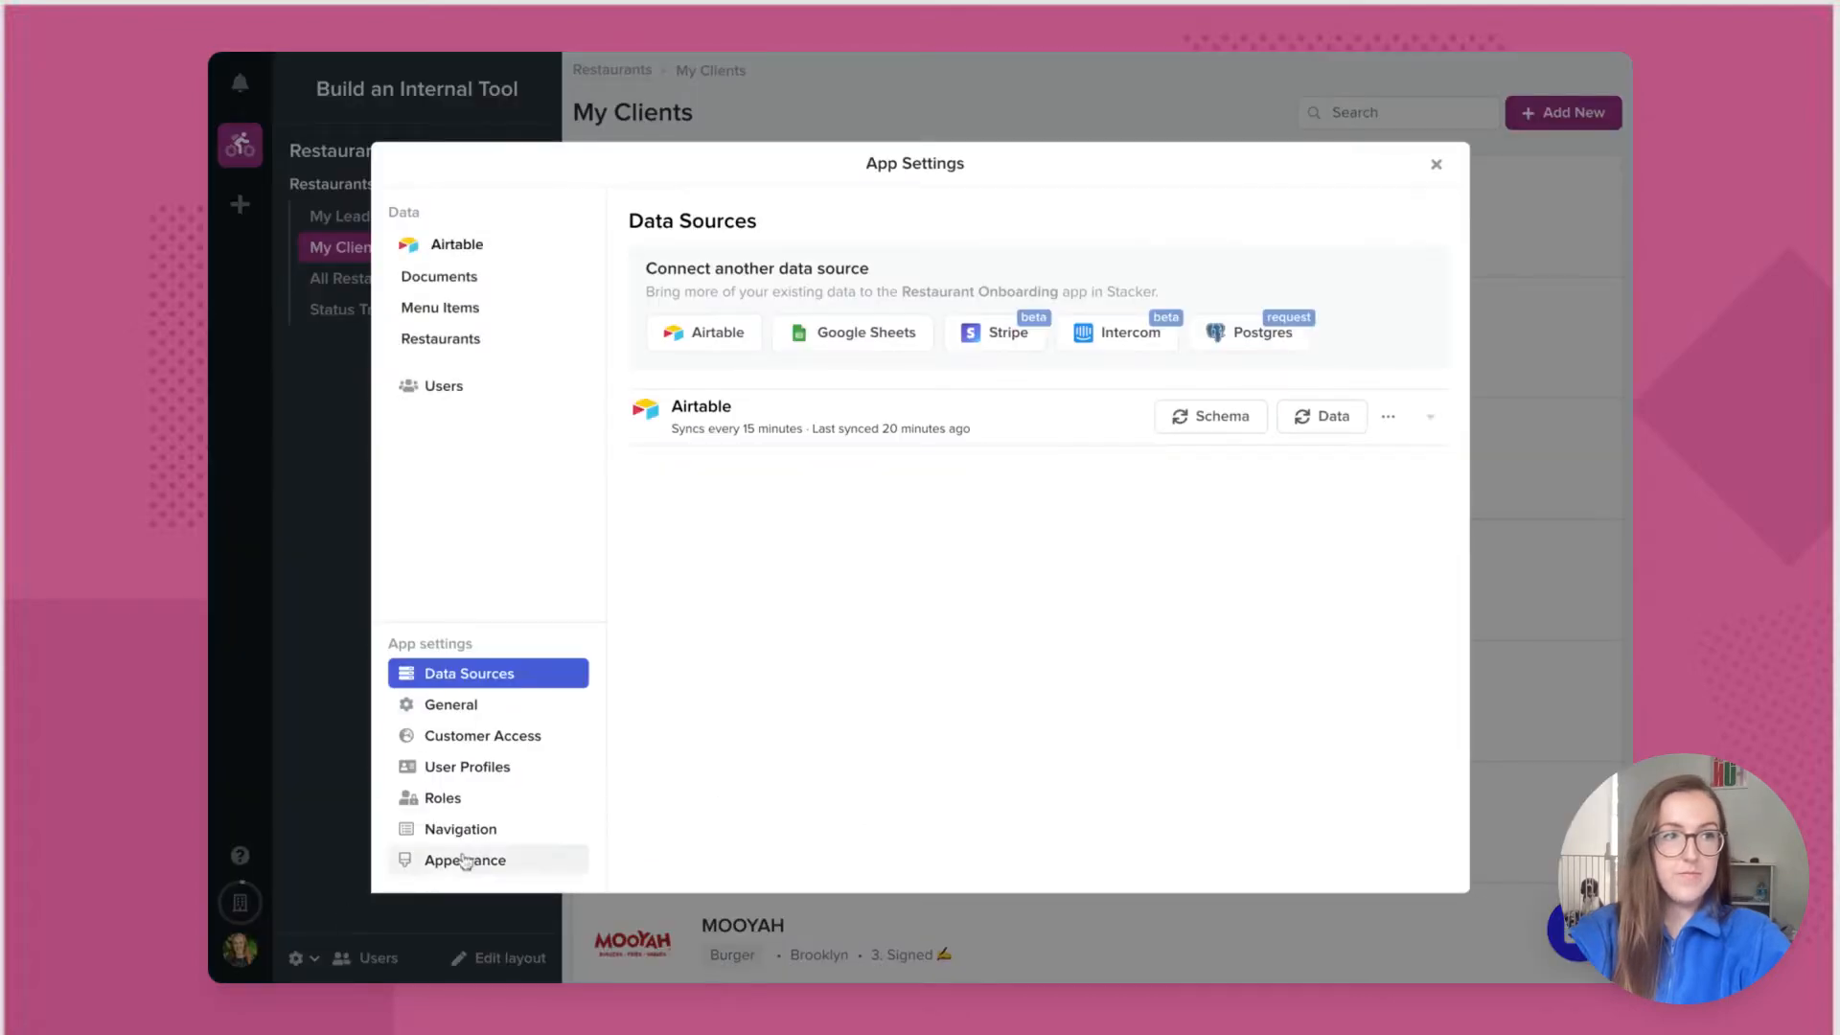
pyautogui.click(506, 798)
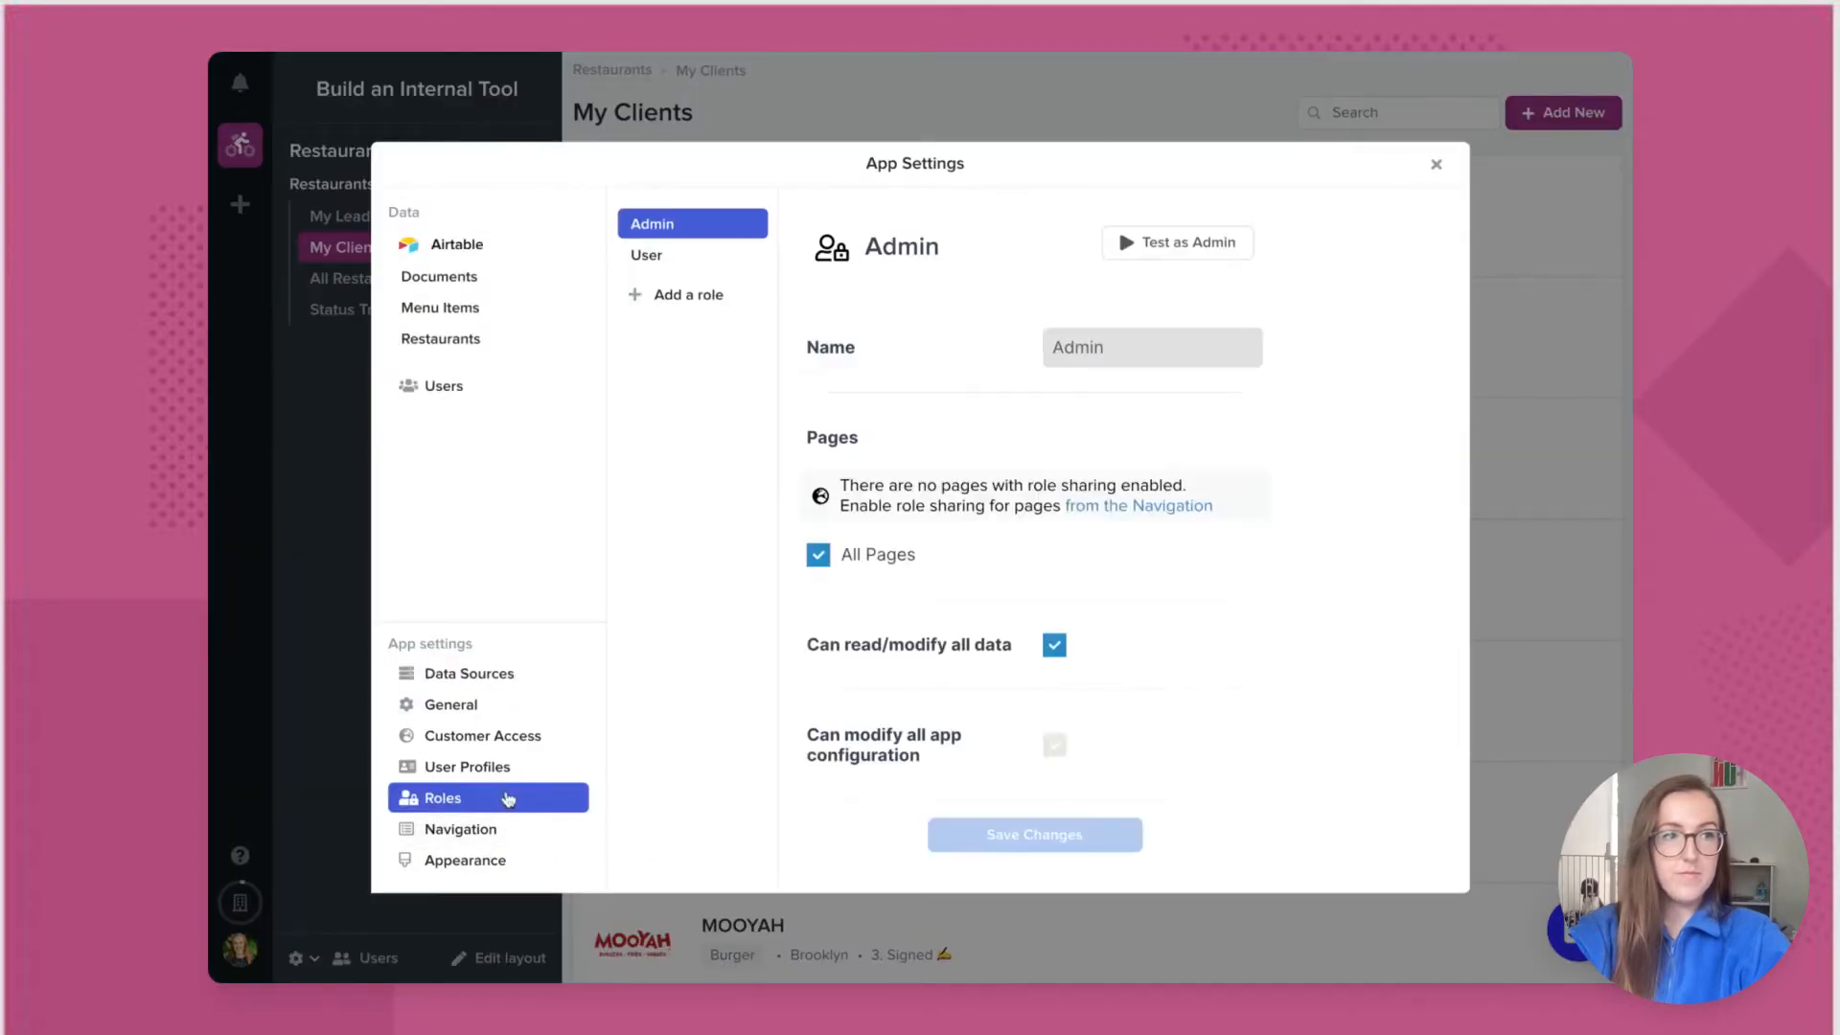
pyautogui.click(721, 313)
pyautogui.write('Ad')
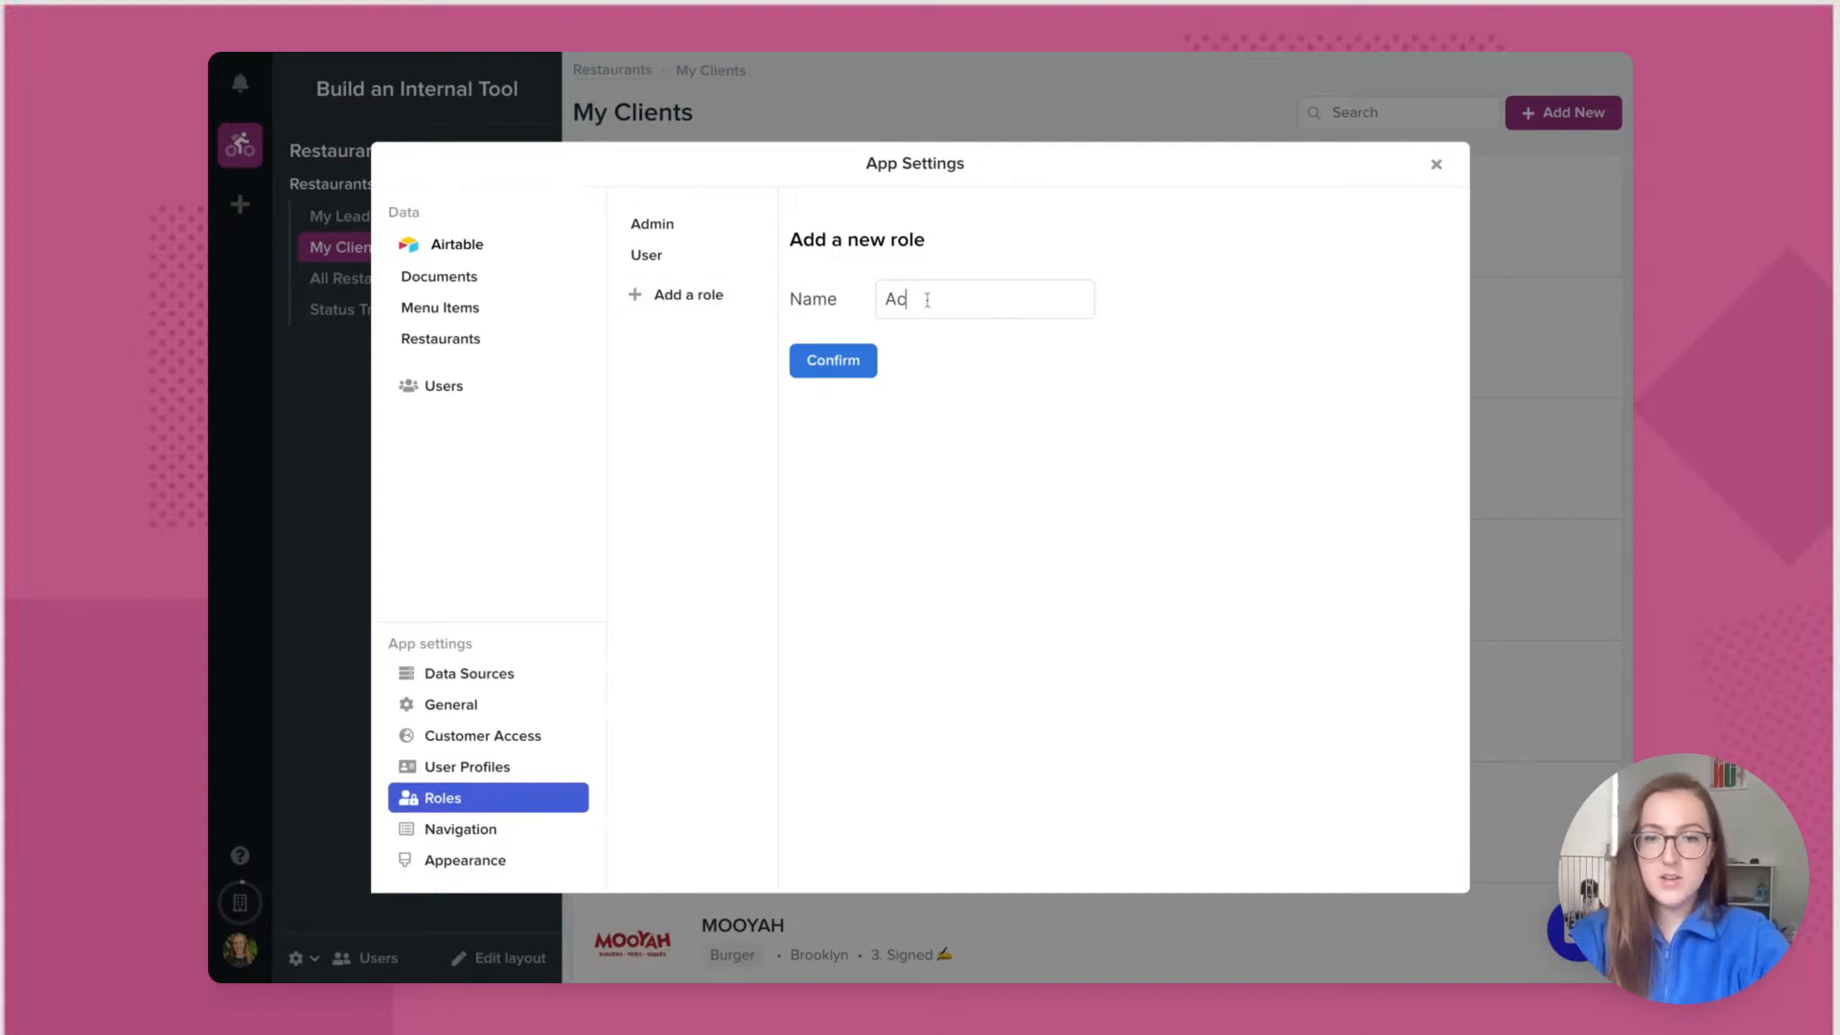
pyautogui.write('quisition')
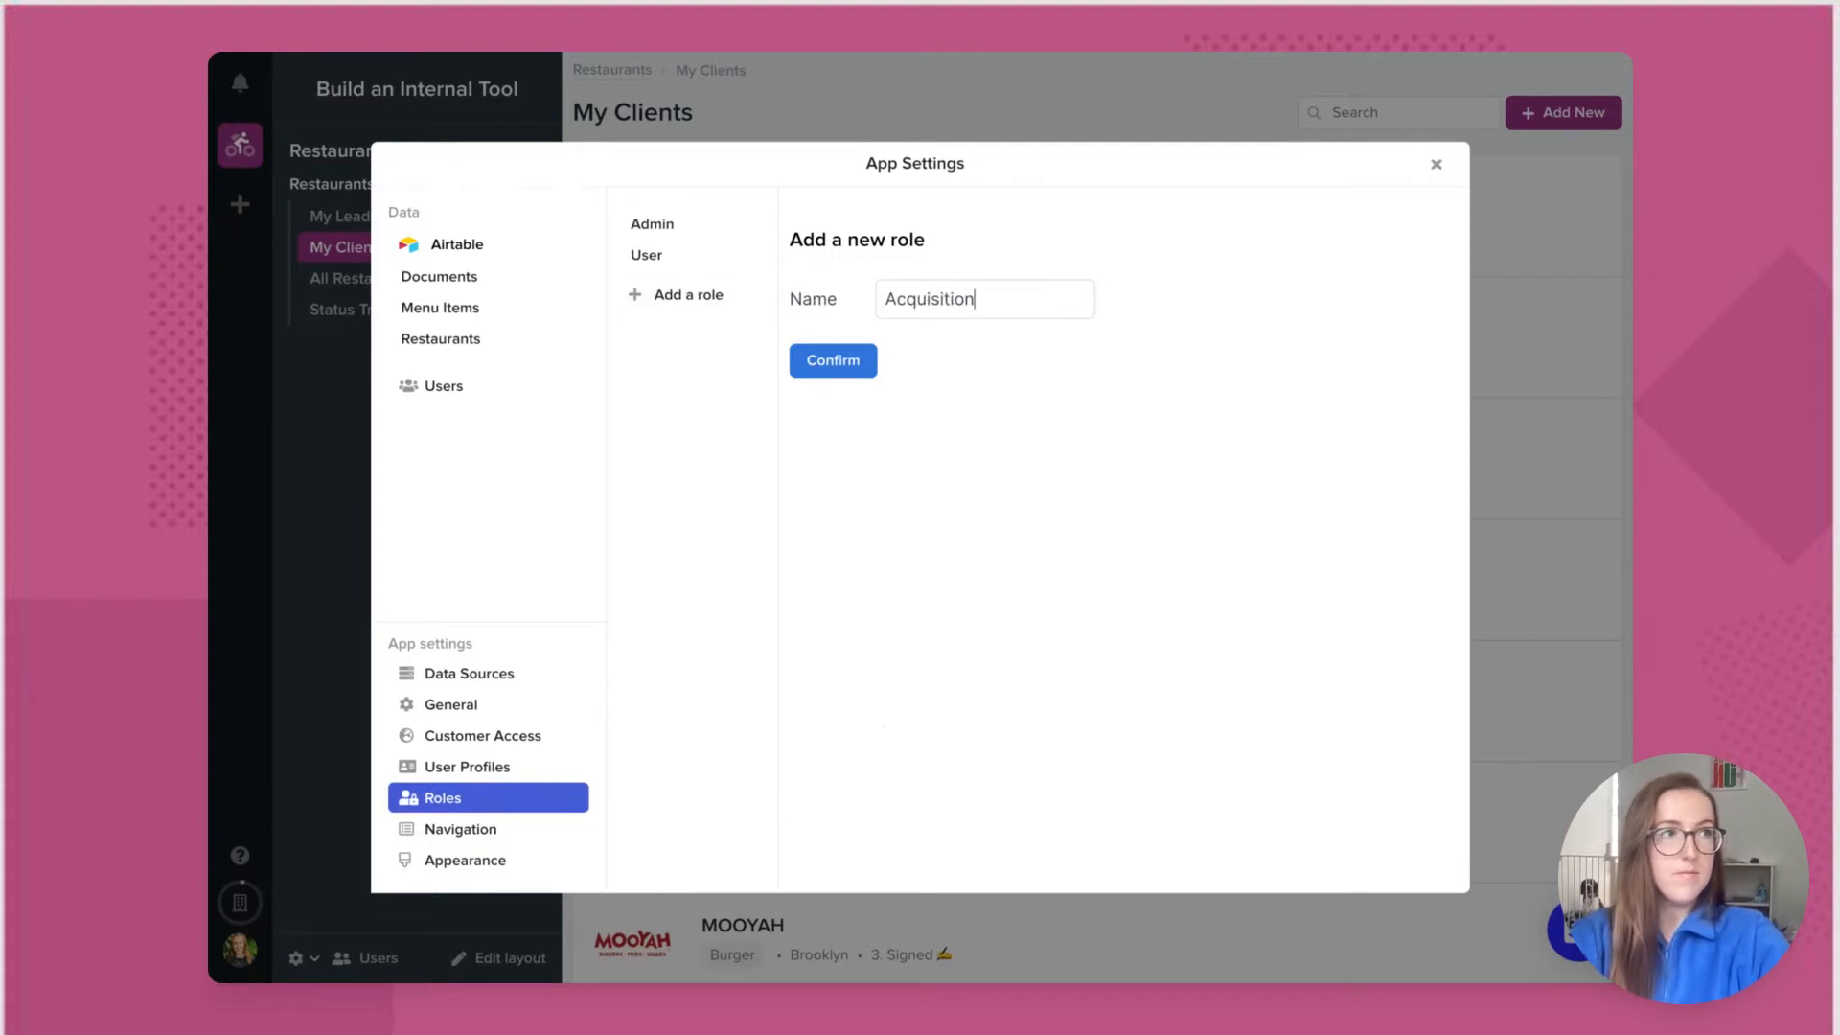
pyautogui.click(861, 366)
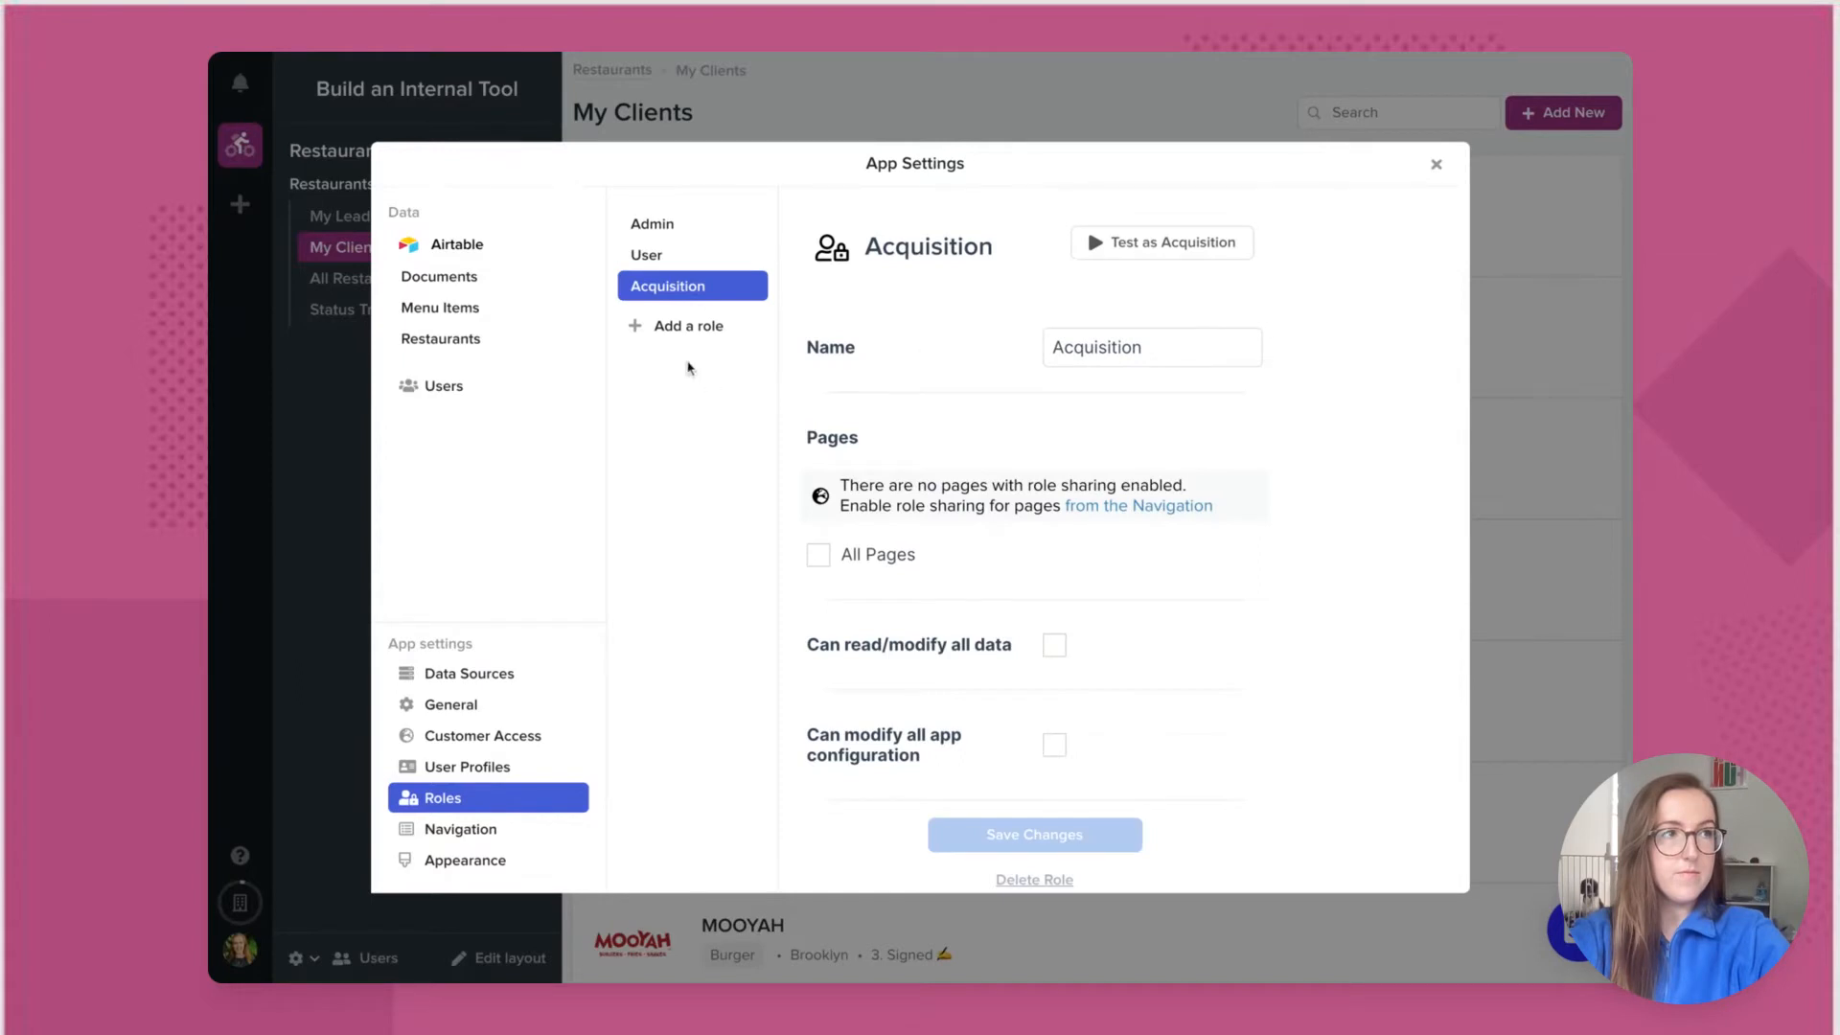
pyautogui.click(681, 331)
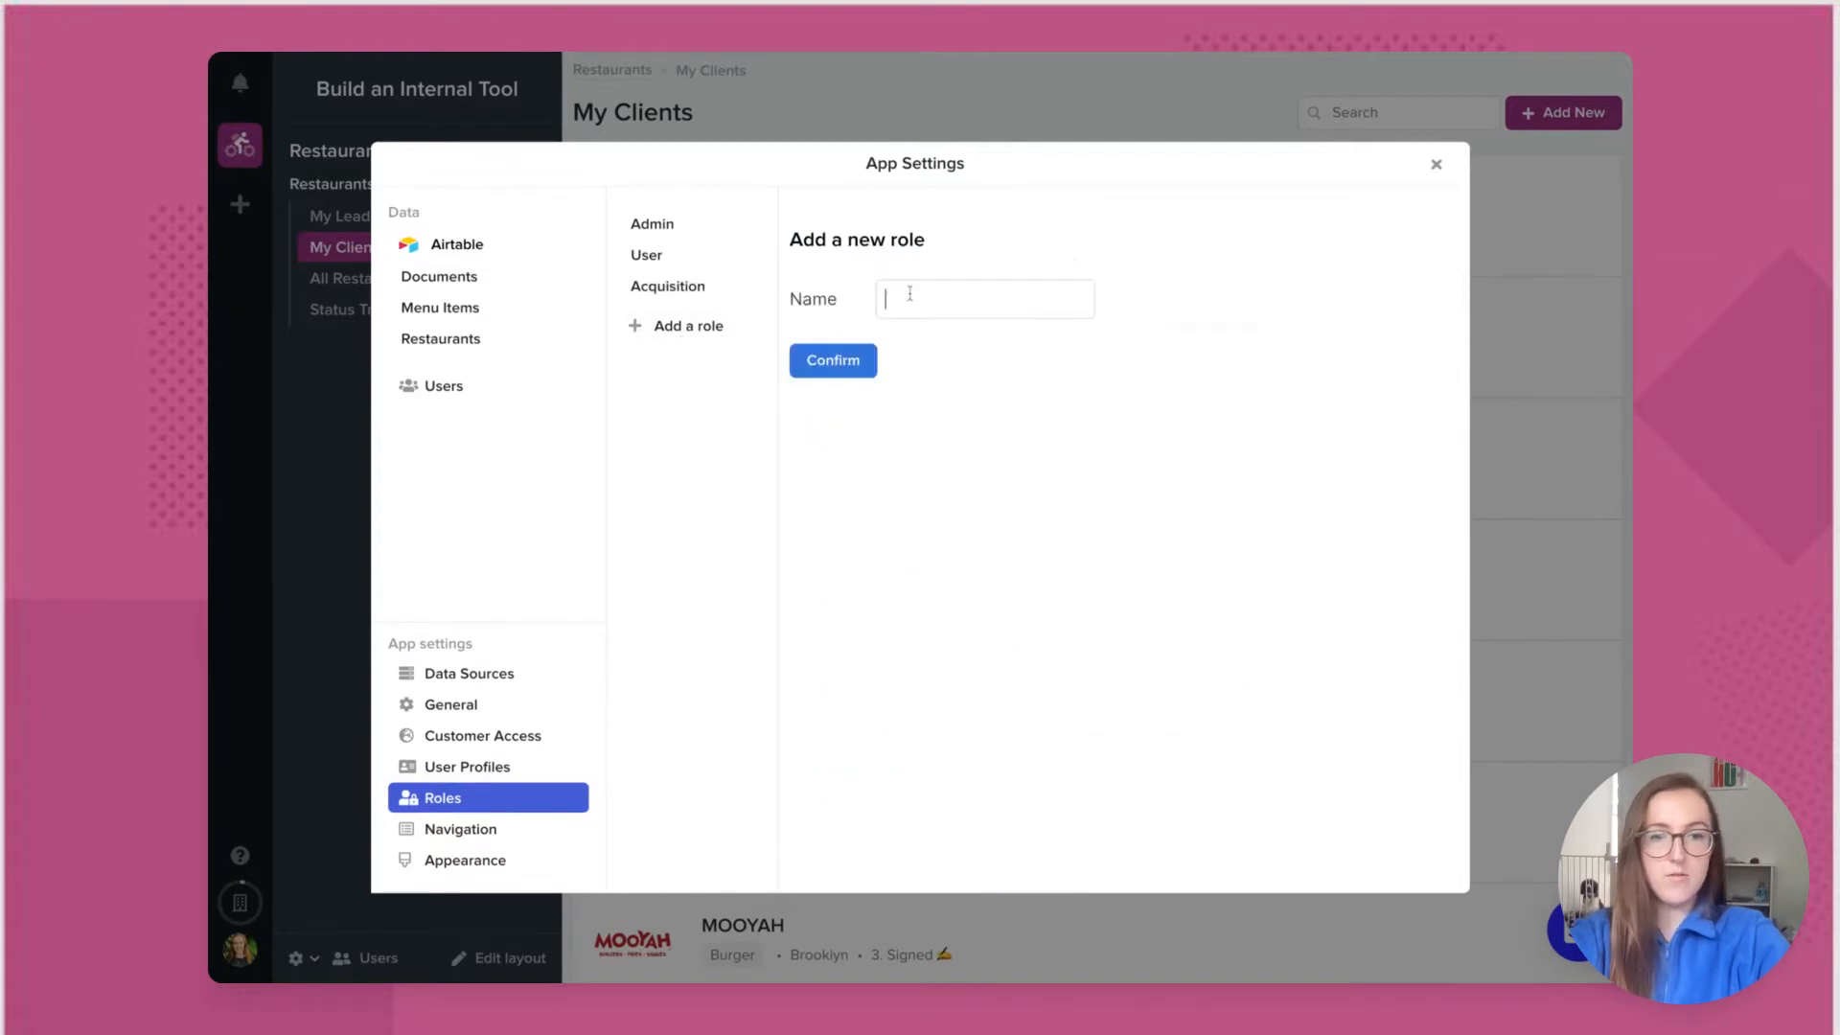
pyautogui.write('Onboarding')
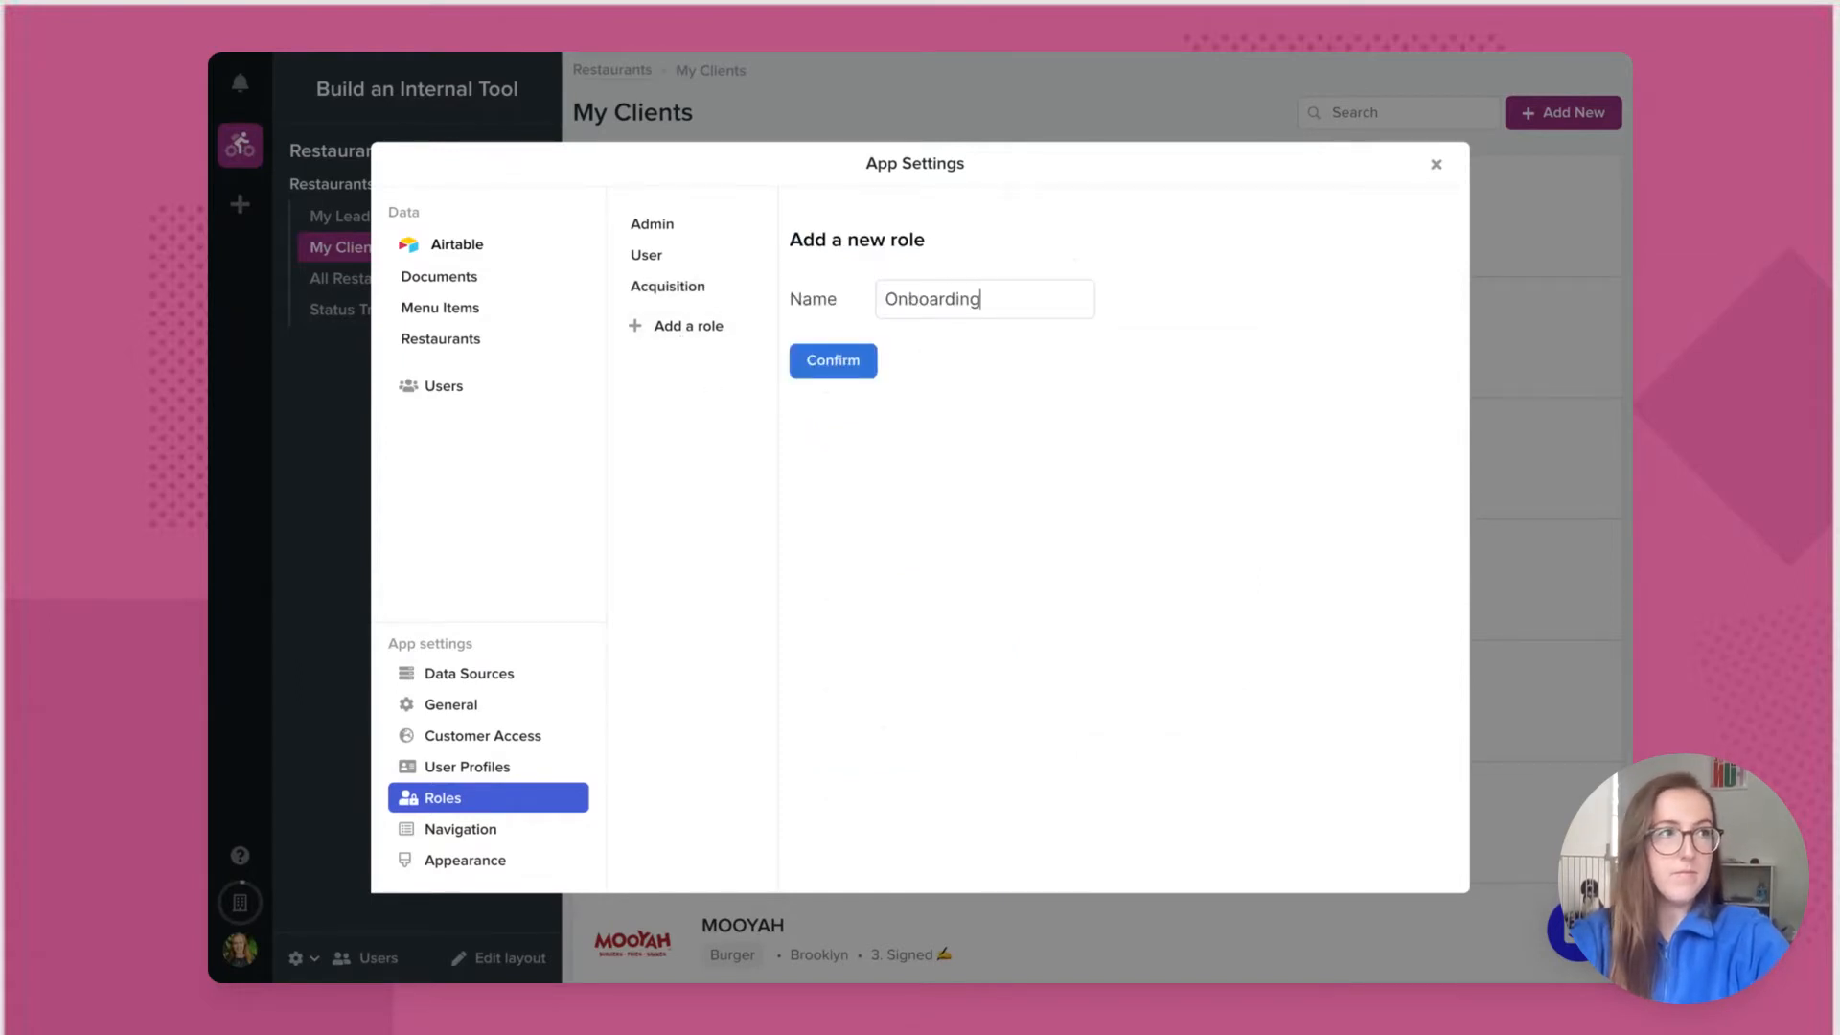
pyautogui.click(836, 368)
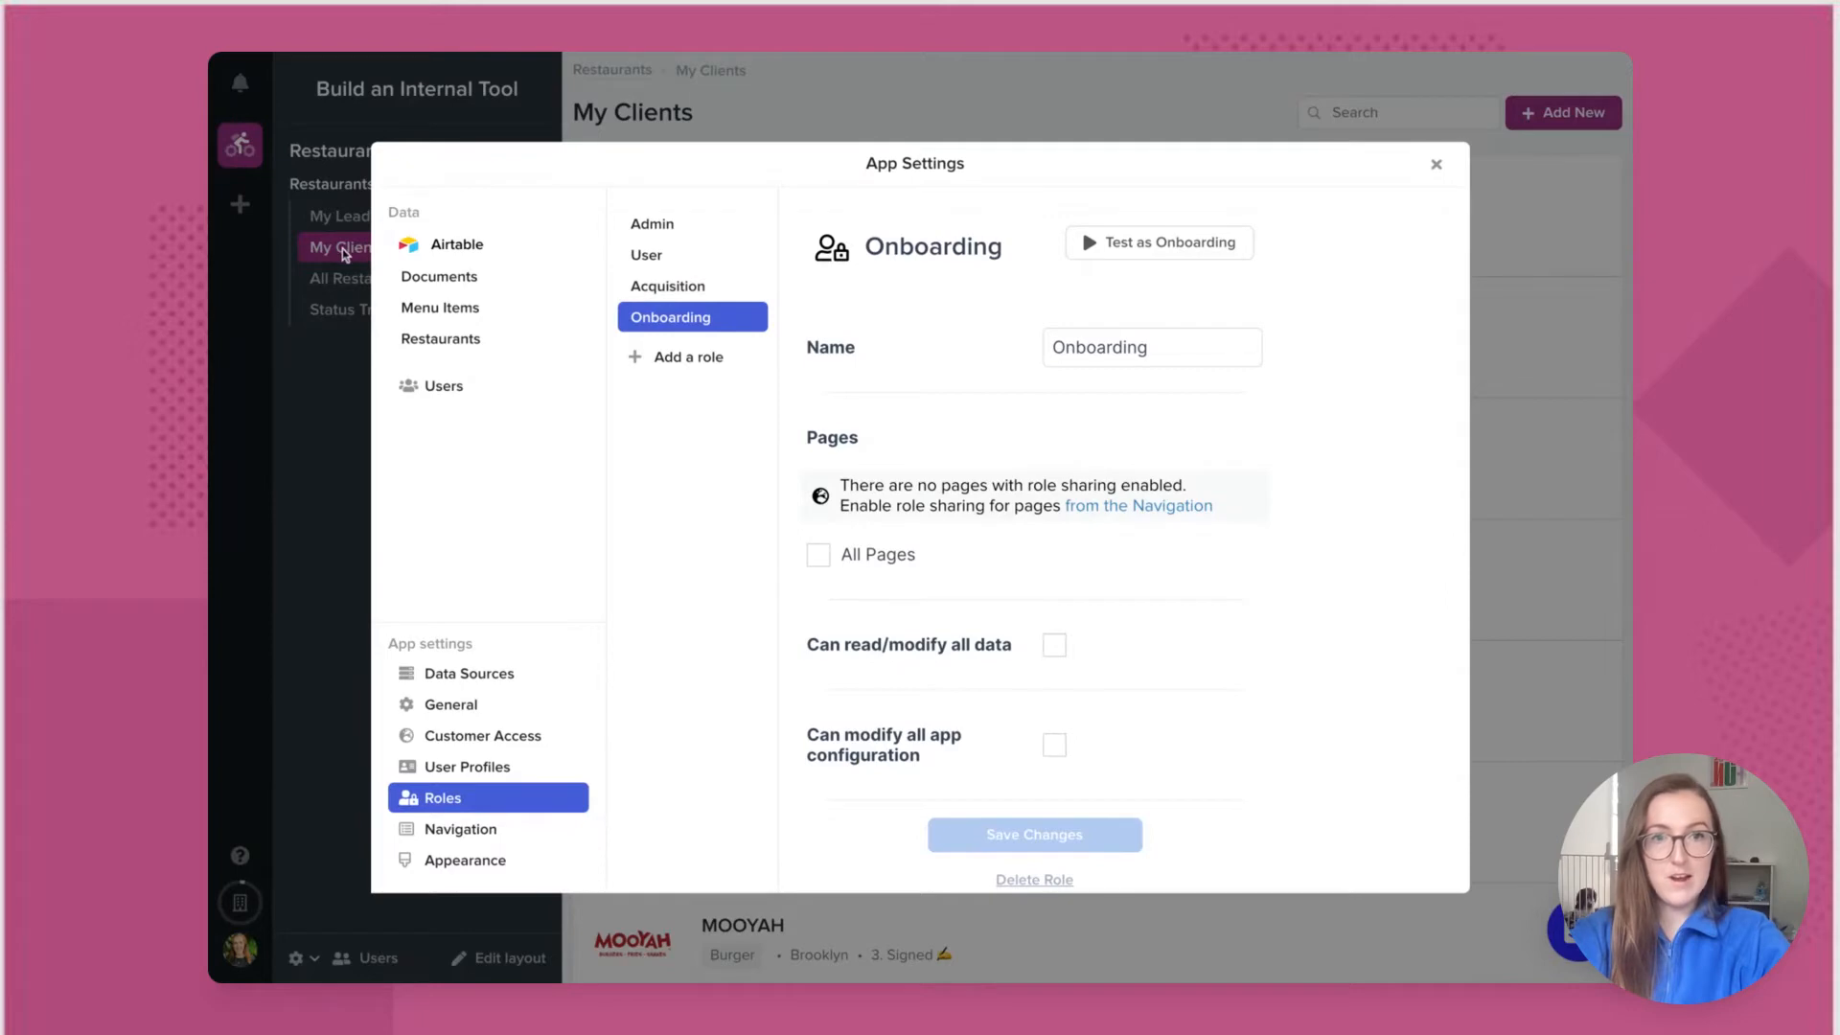
pyautogui.click(1436, 166)
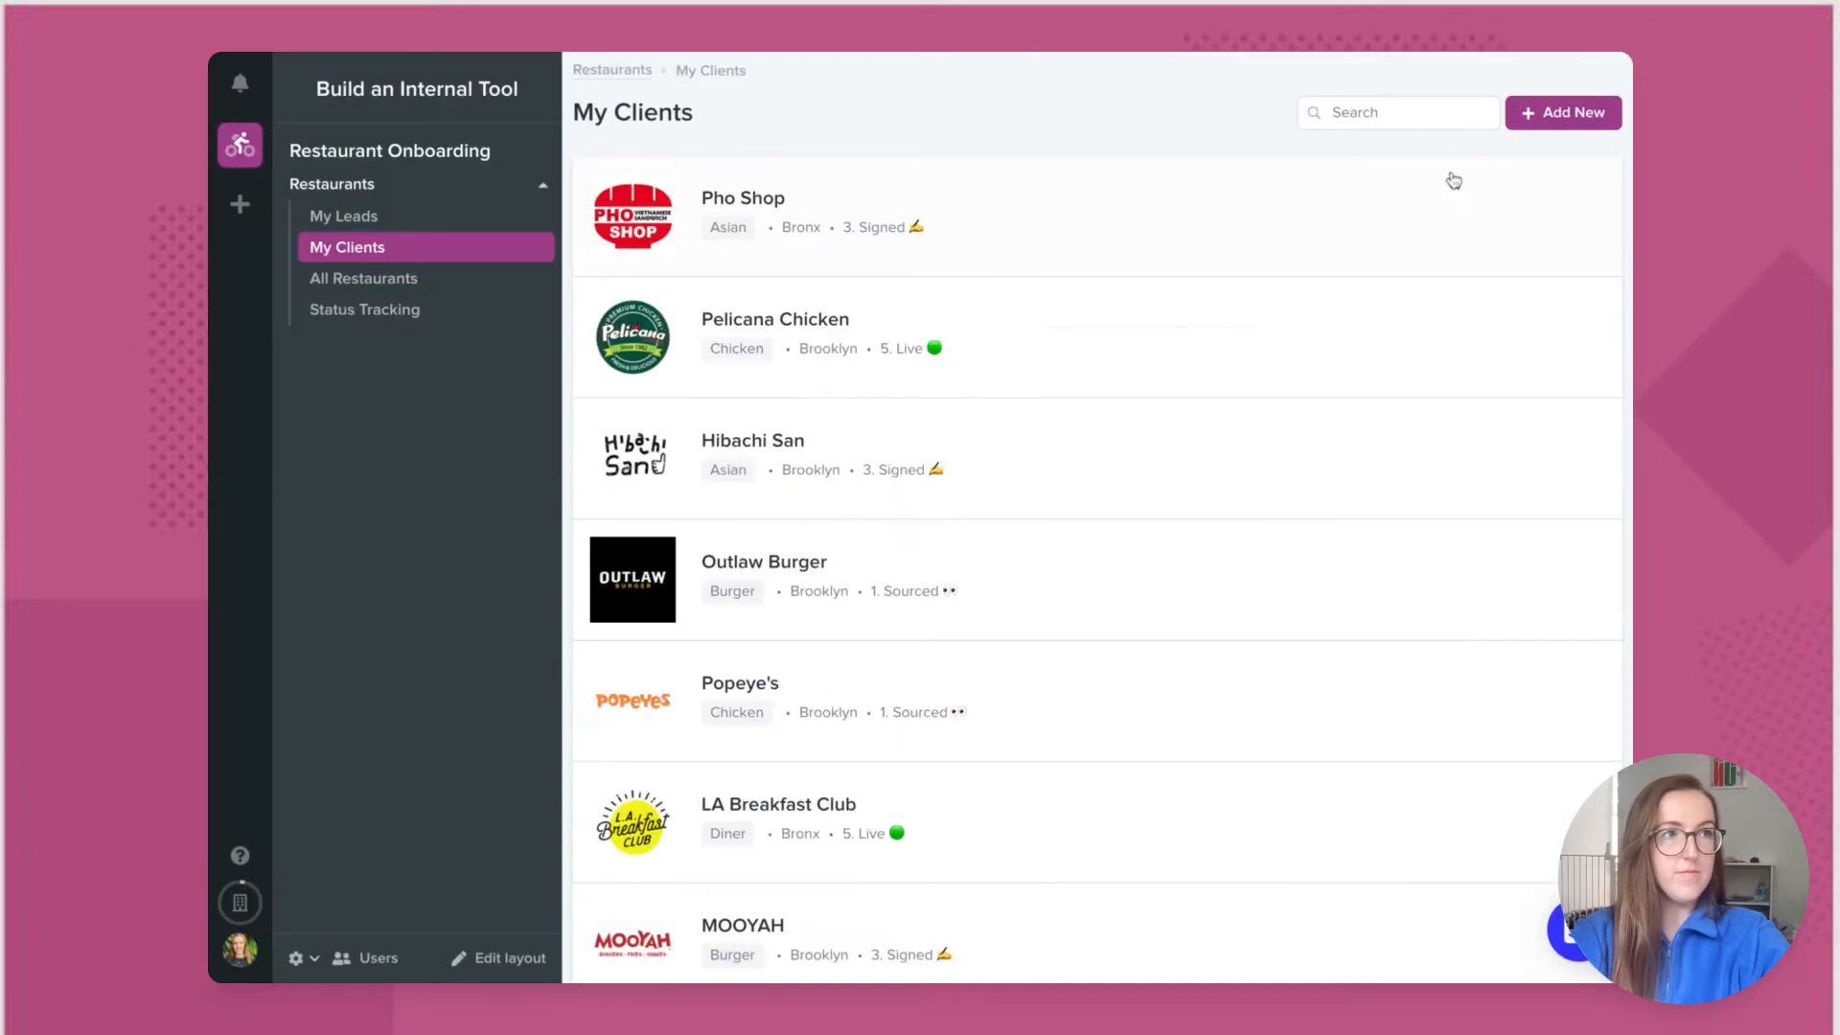
# Step: Hide My Leads from the User and Onboarding roles, save it, then open My Clients
pyautogui.click(413, 222)
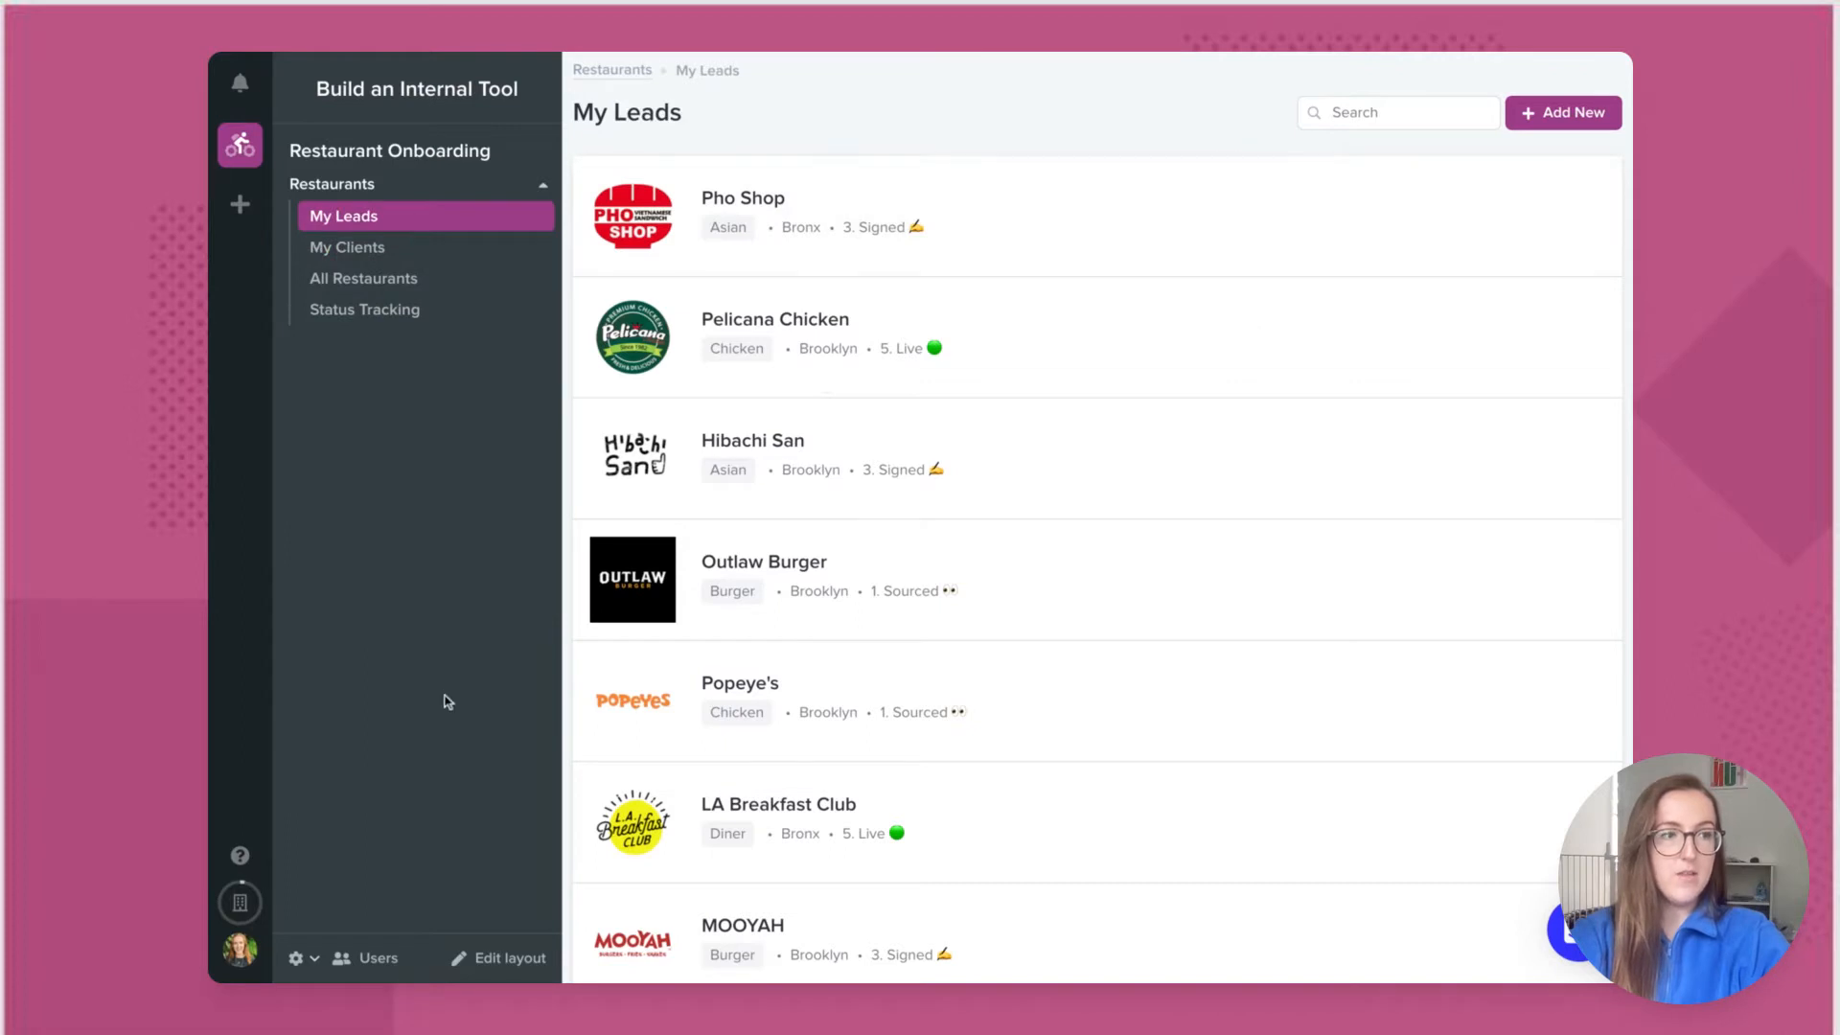
pyautogui.click(484, 956)
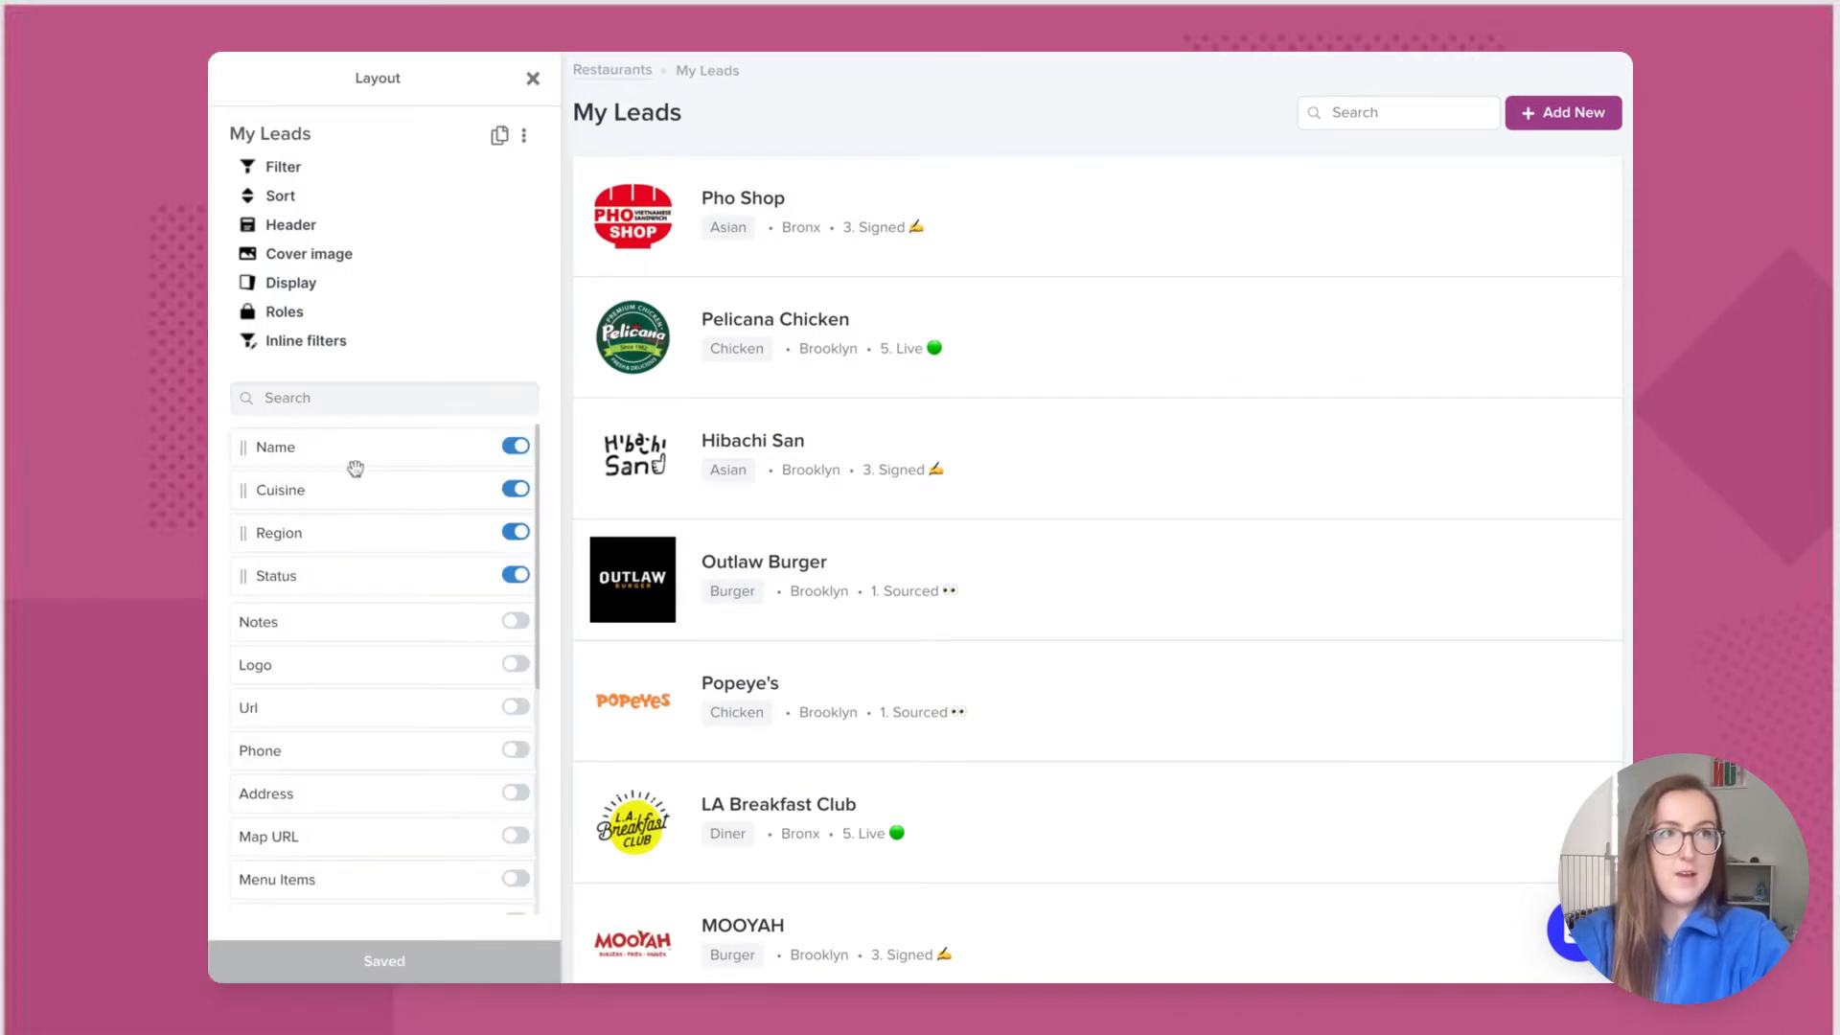
pyautogui.click(311, 318)
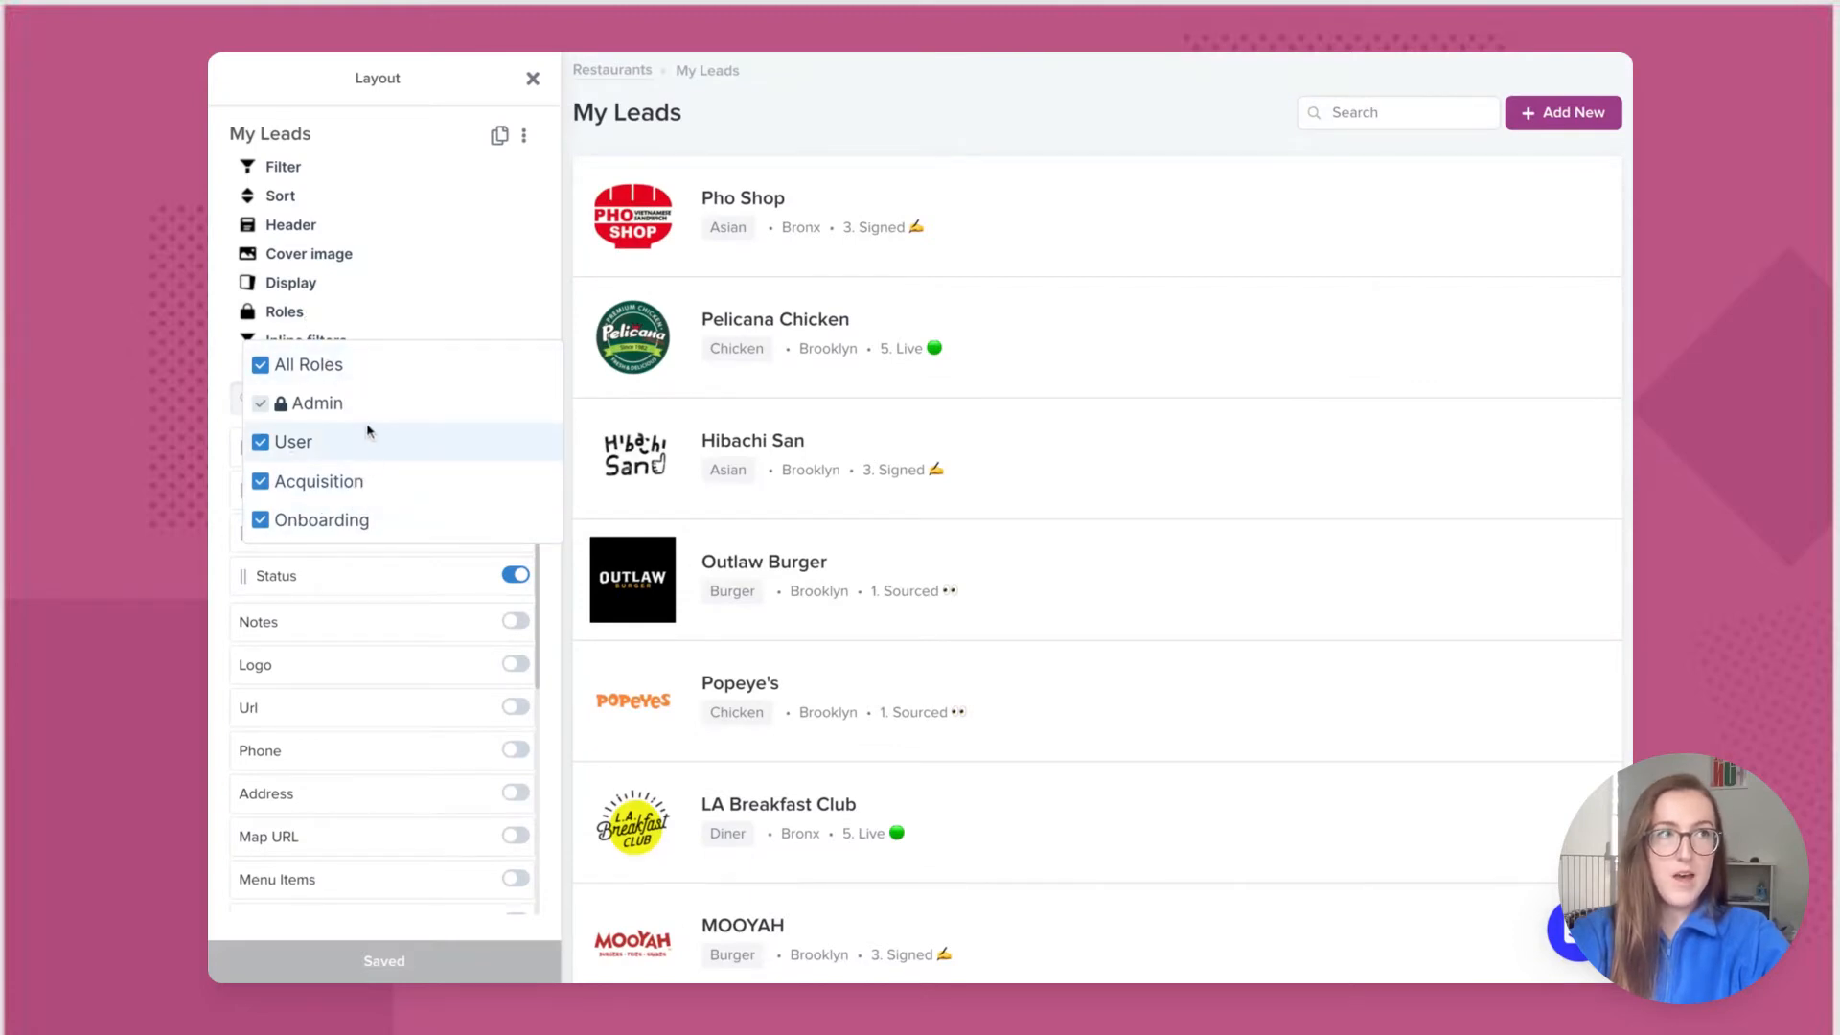
pyautogui.click(261, 444)
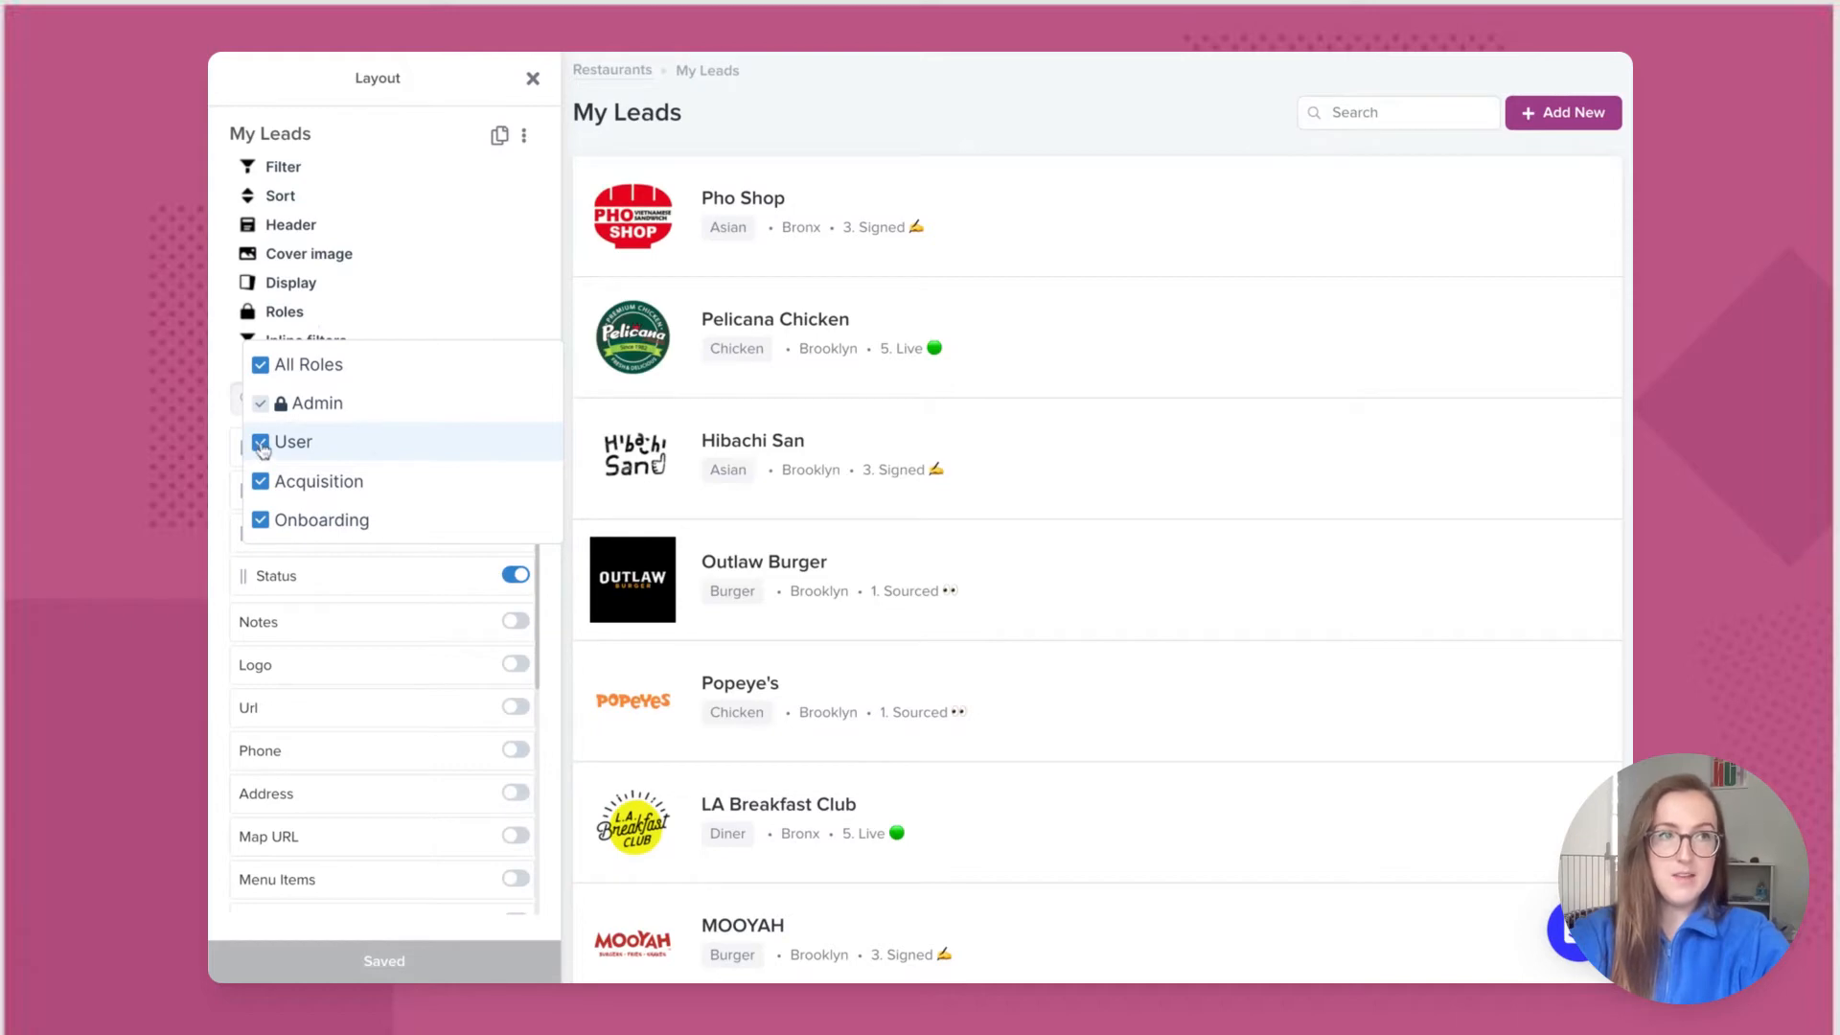
pyautogui.click(260, 521)
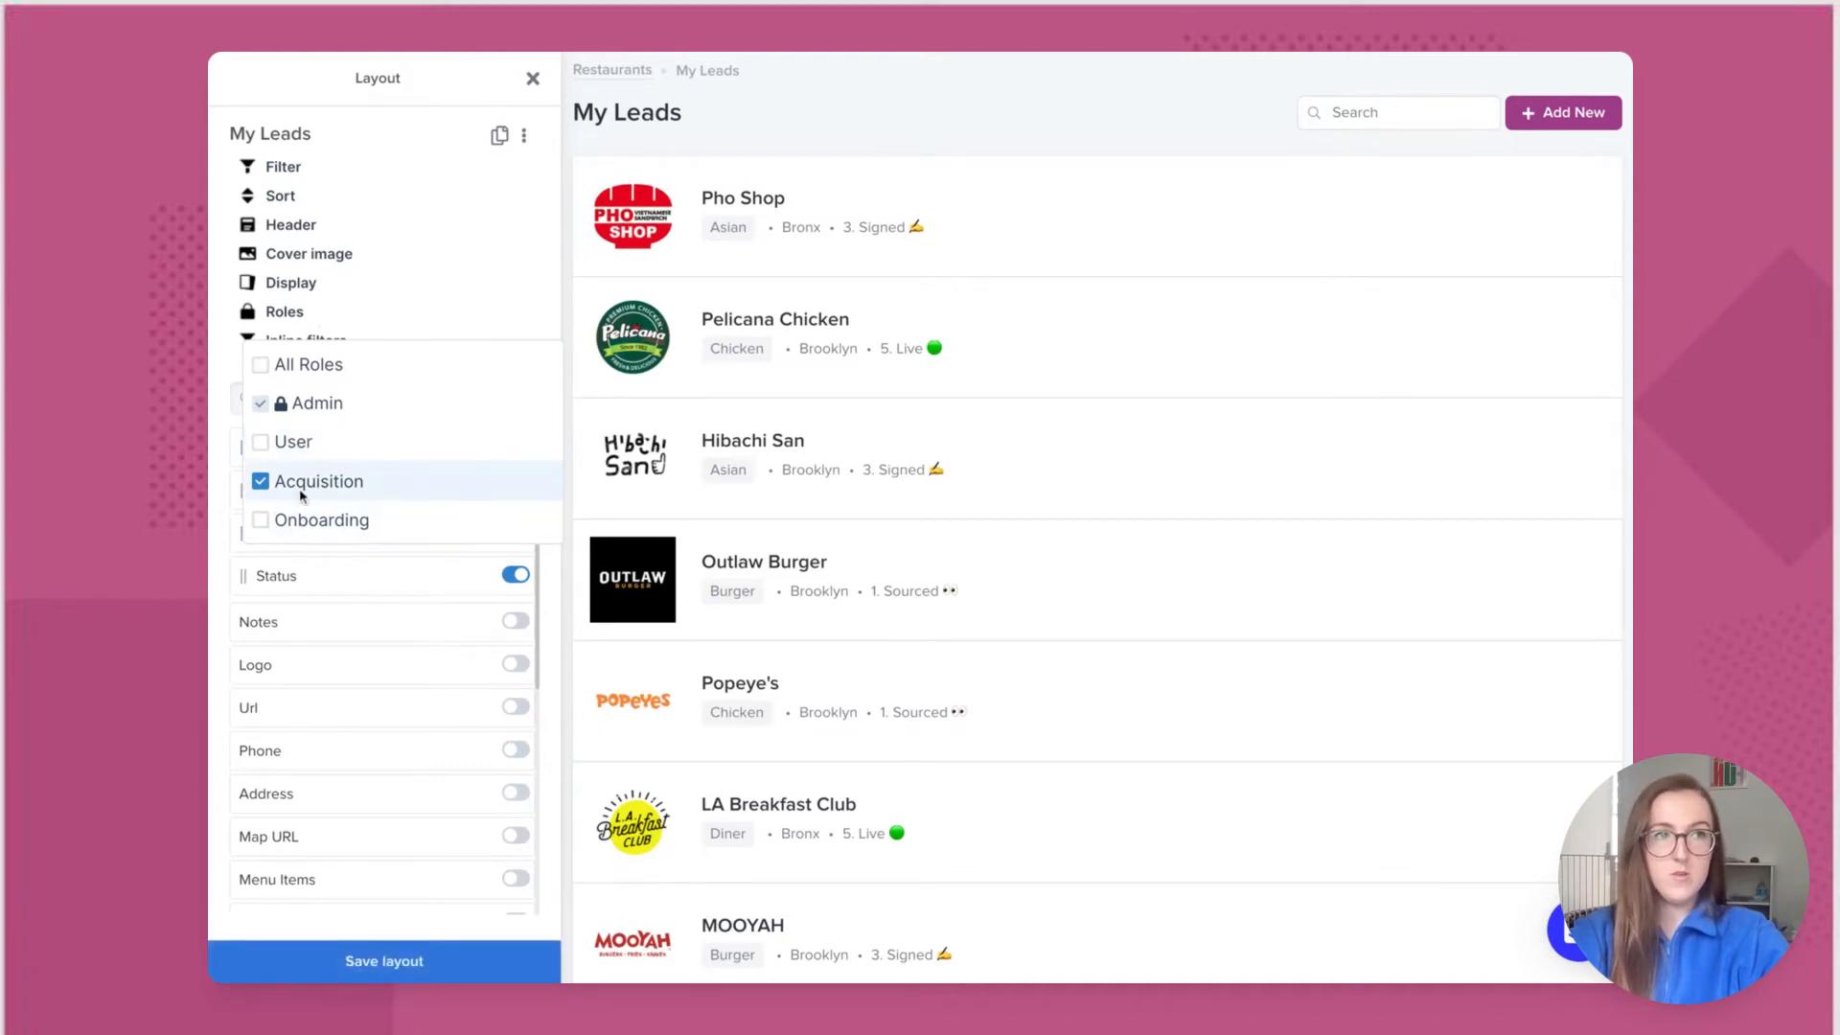
pyautogui.click(549, 278)
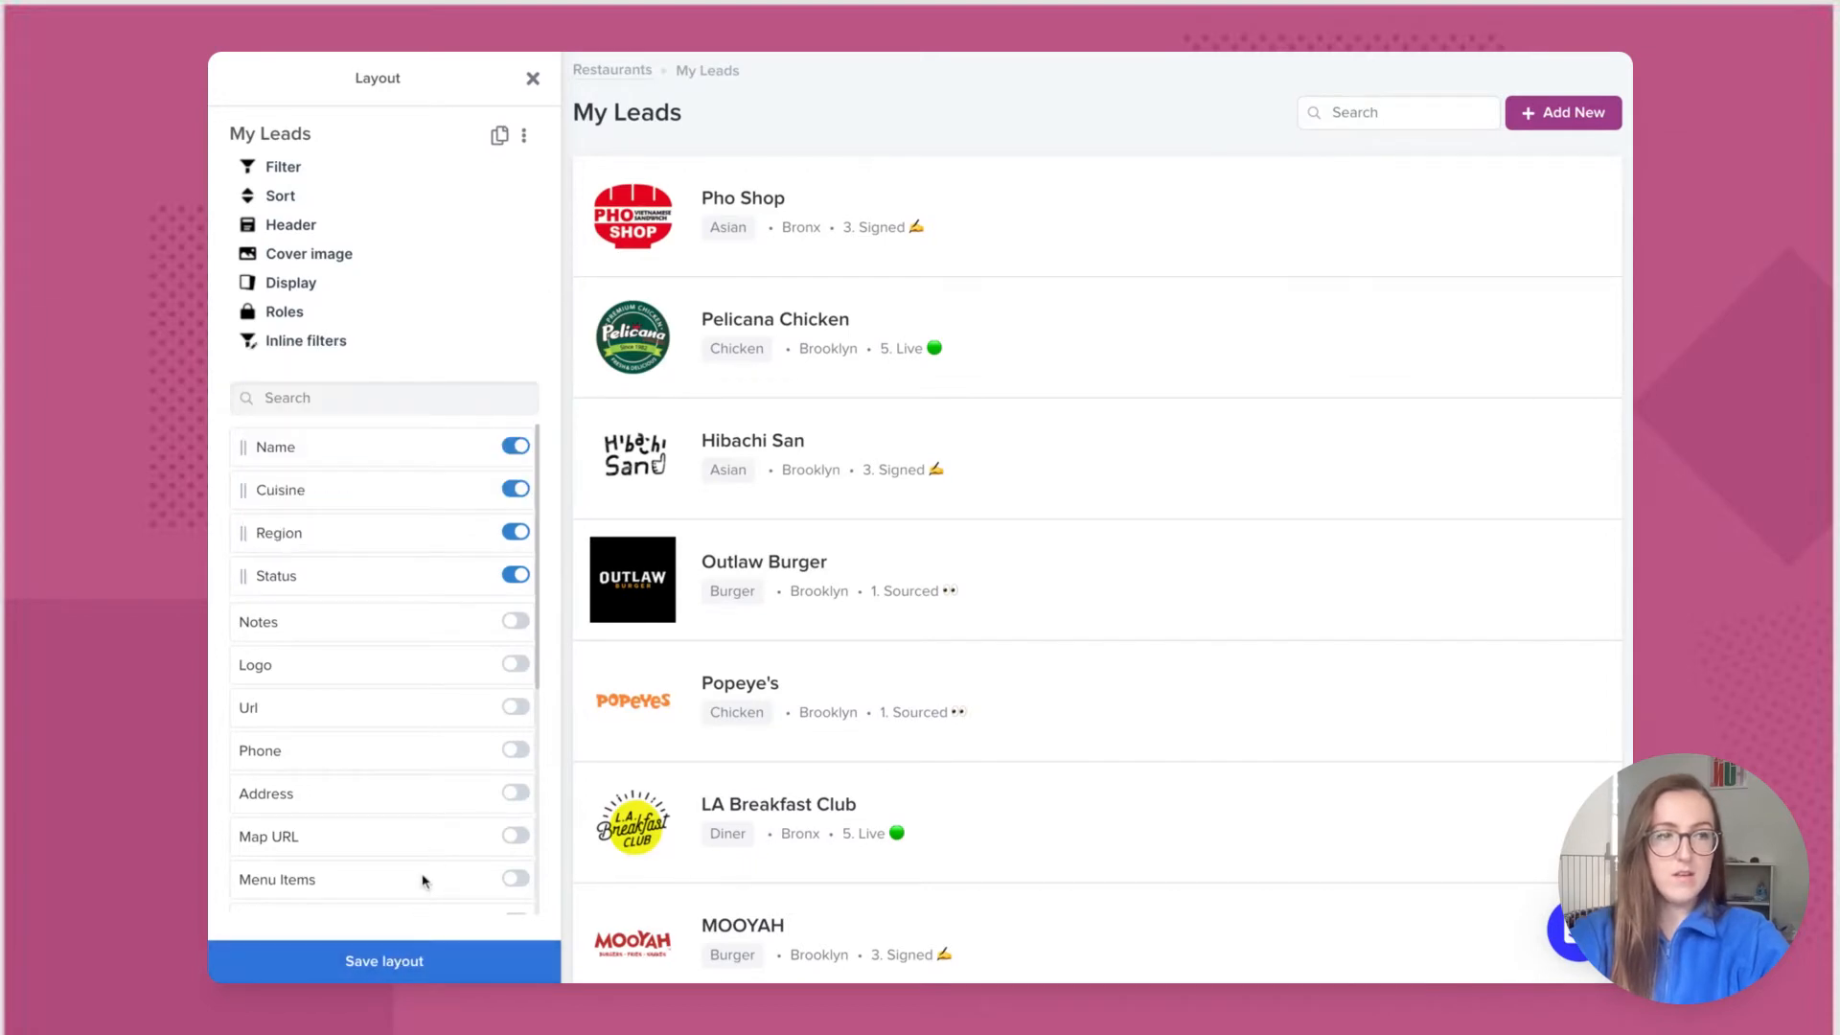
pyautogui.click(421, 961)
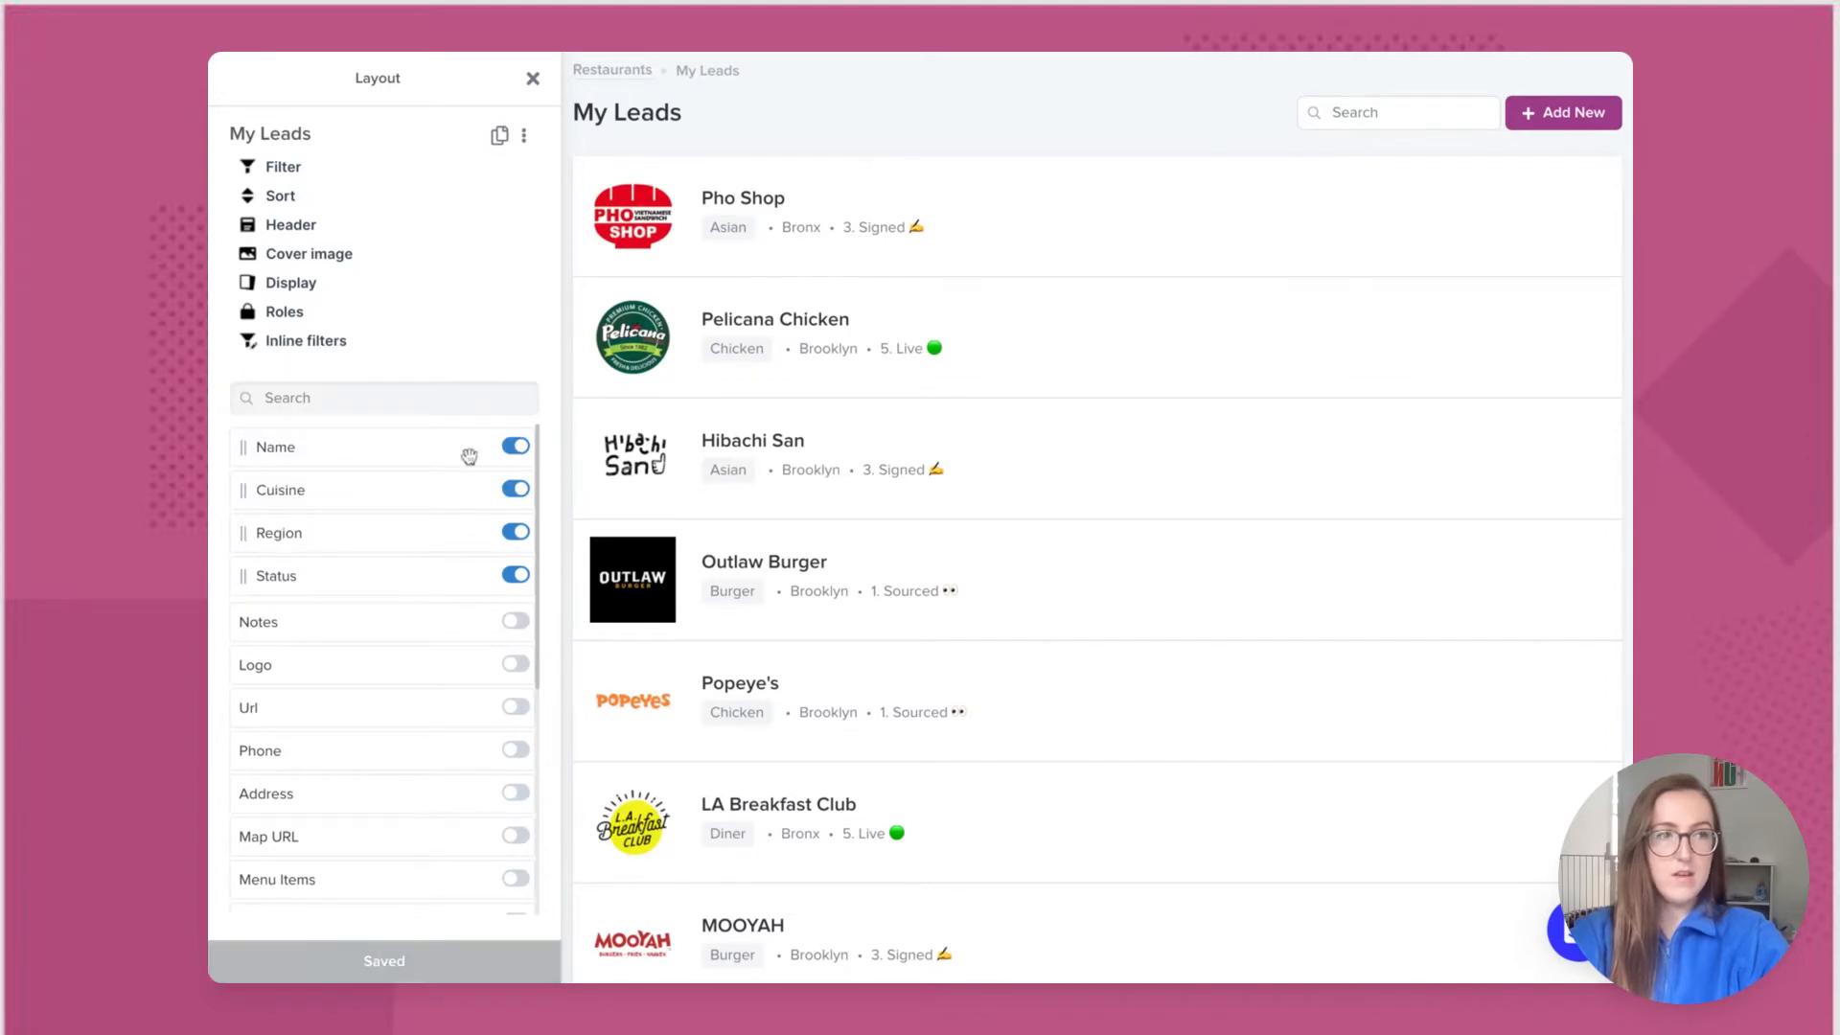
pyautogui.click(532, 80)
pyautogui.click(351, 249)
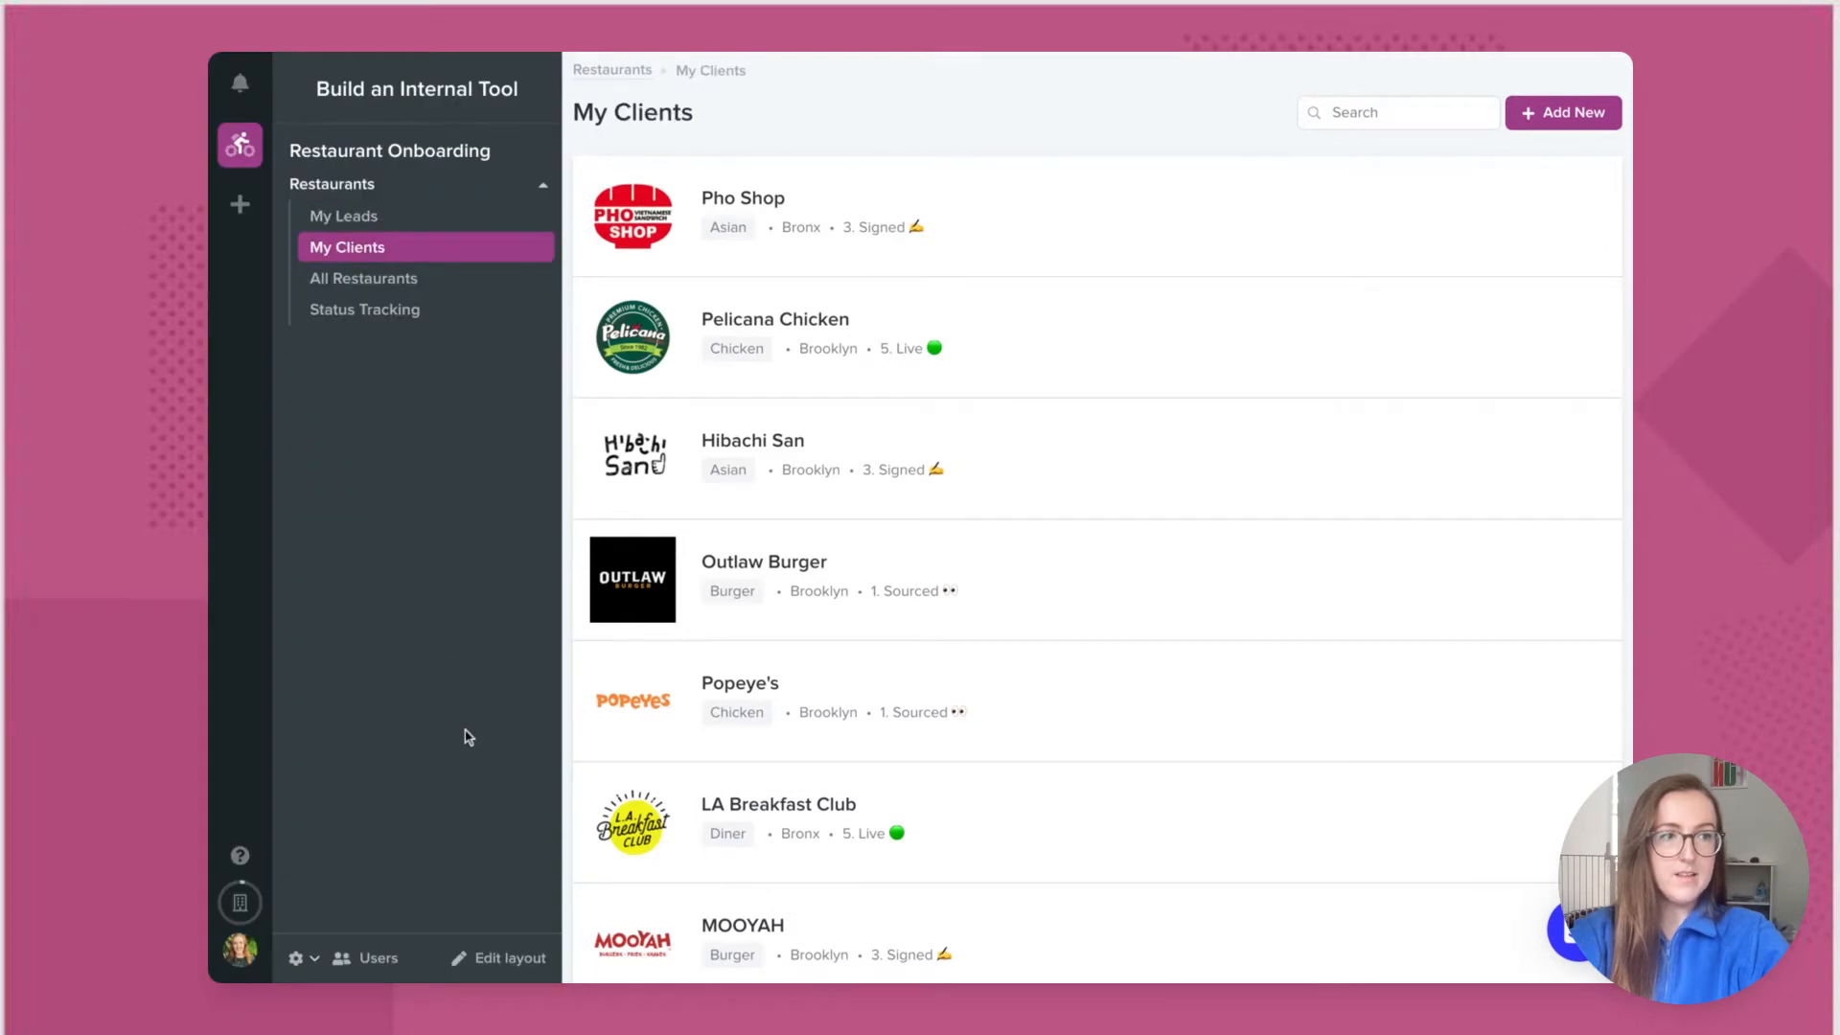
# Step: Uncheck Acquisition and User in the My Clients layout's visible roles
pyautogui.click(479, 961)
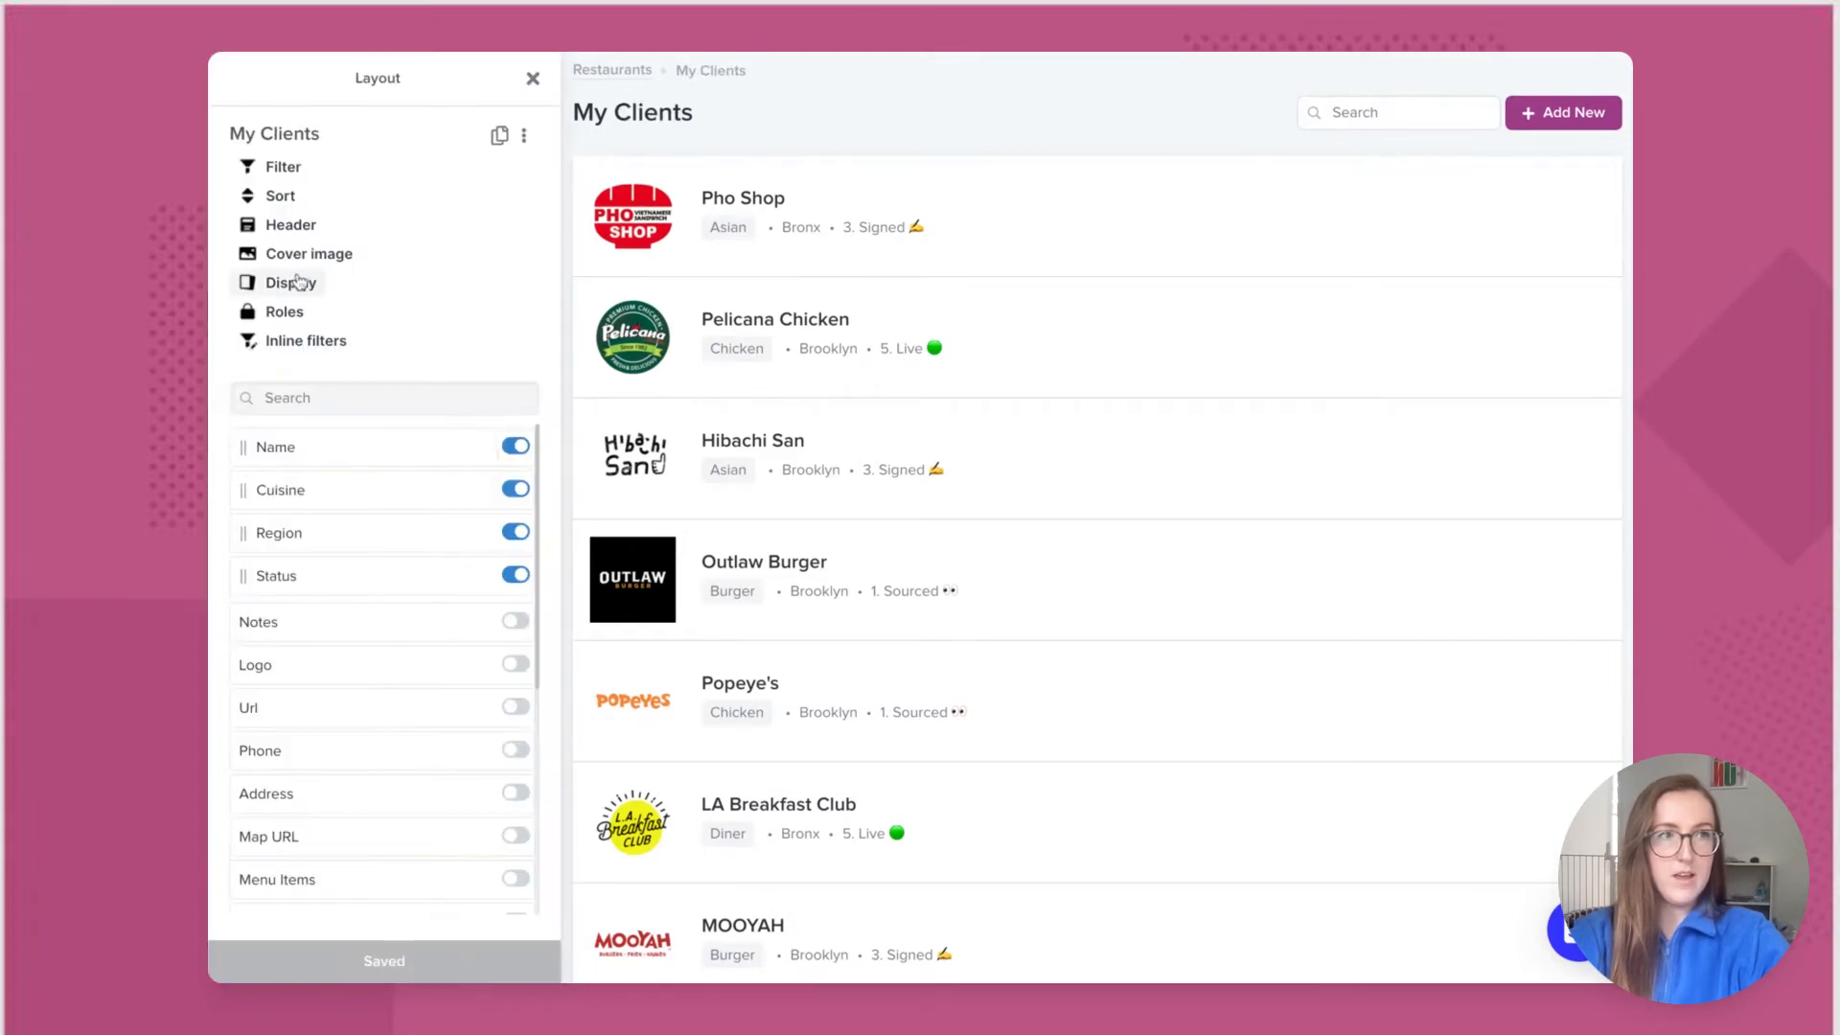
pyautogui.click(284, 311)
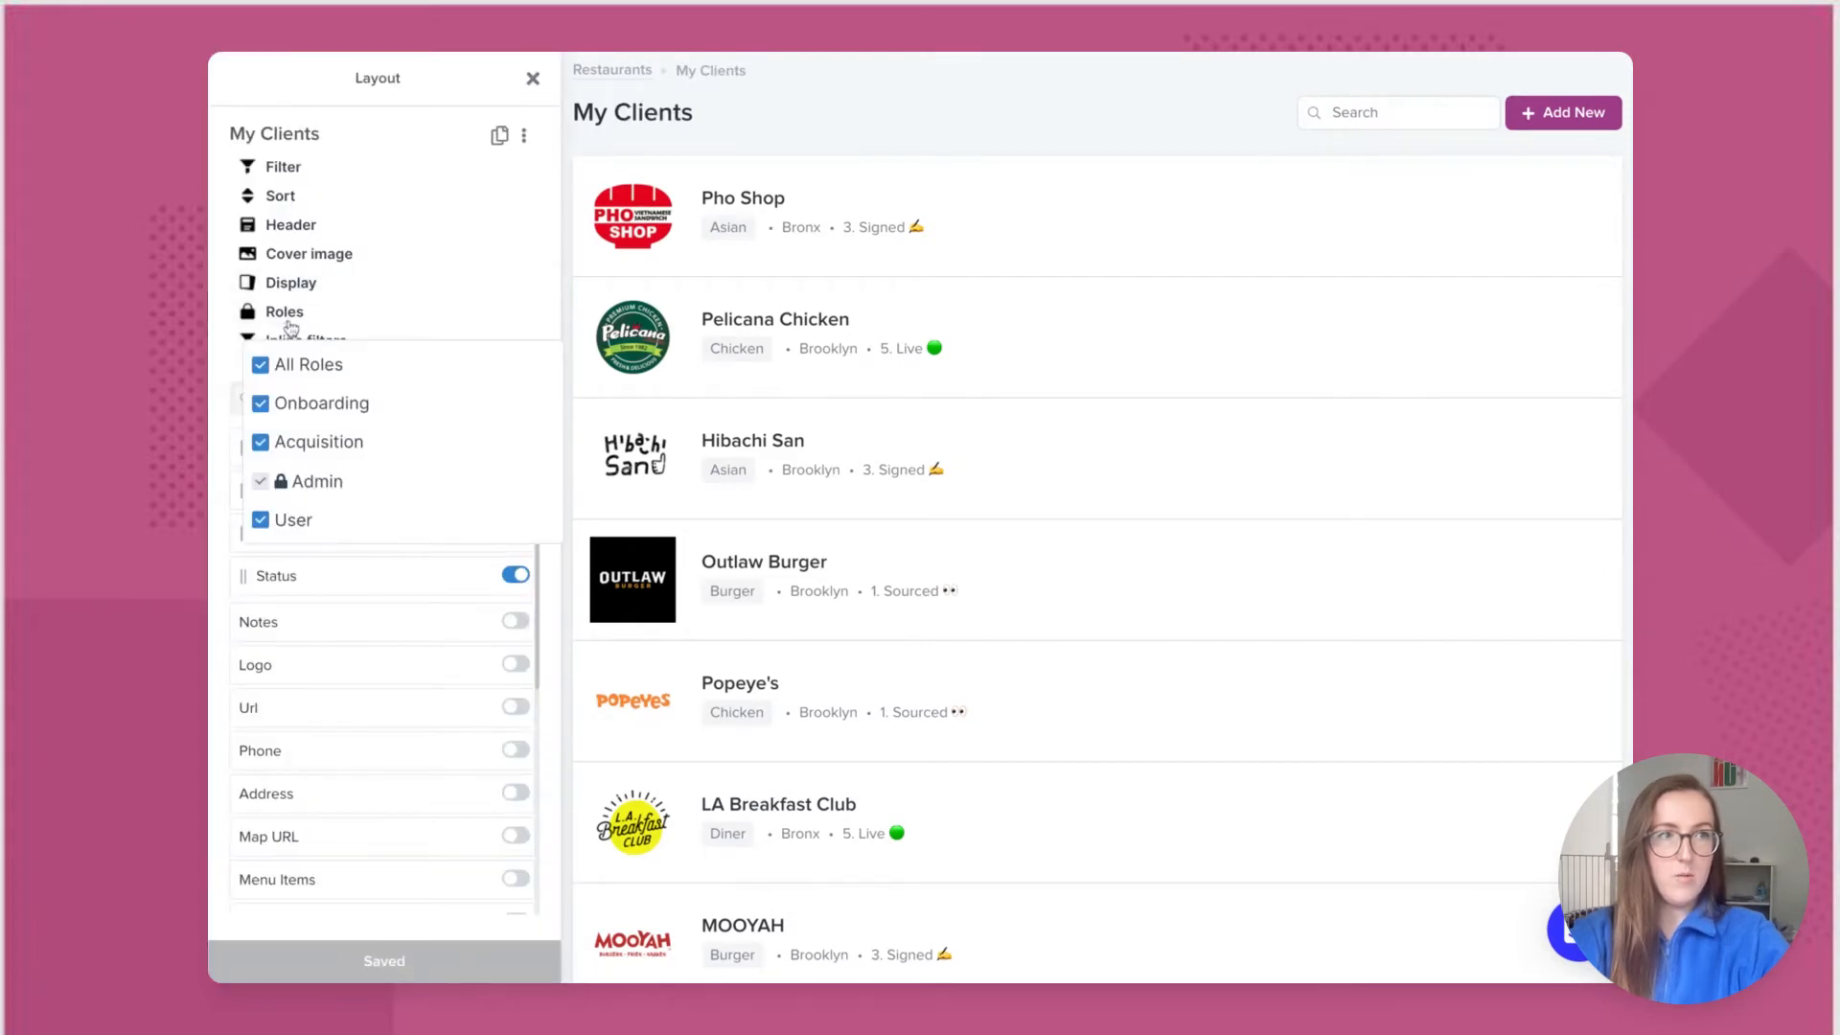
pyautogui.click(260, 442)
pyautogui.click(259, 522)
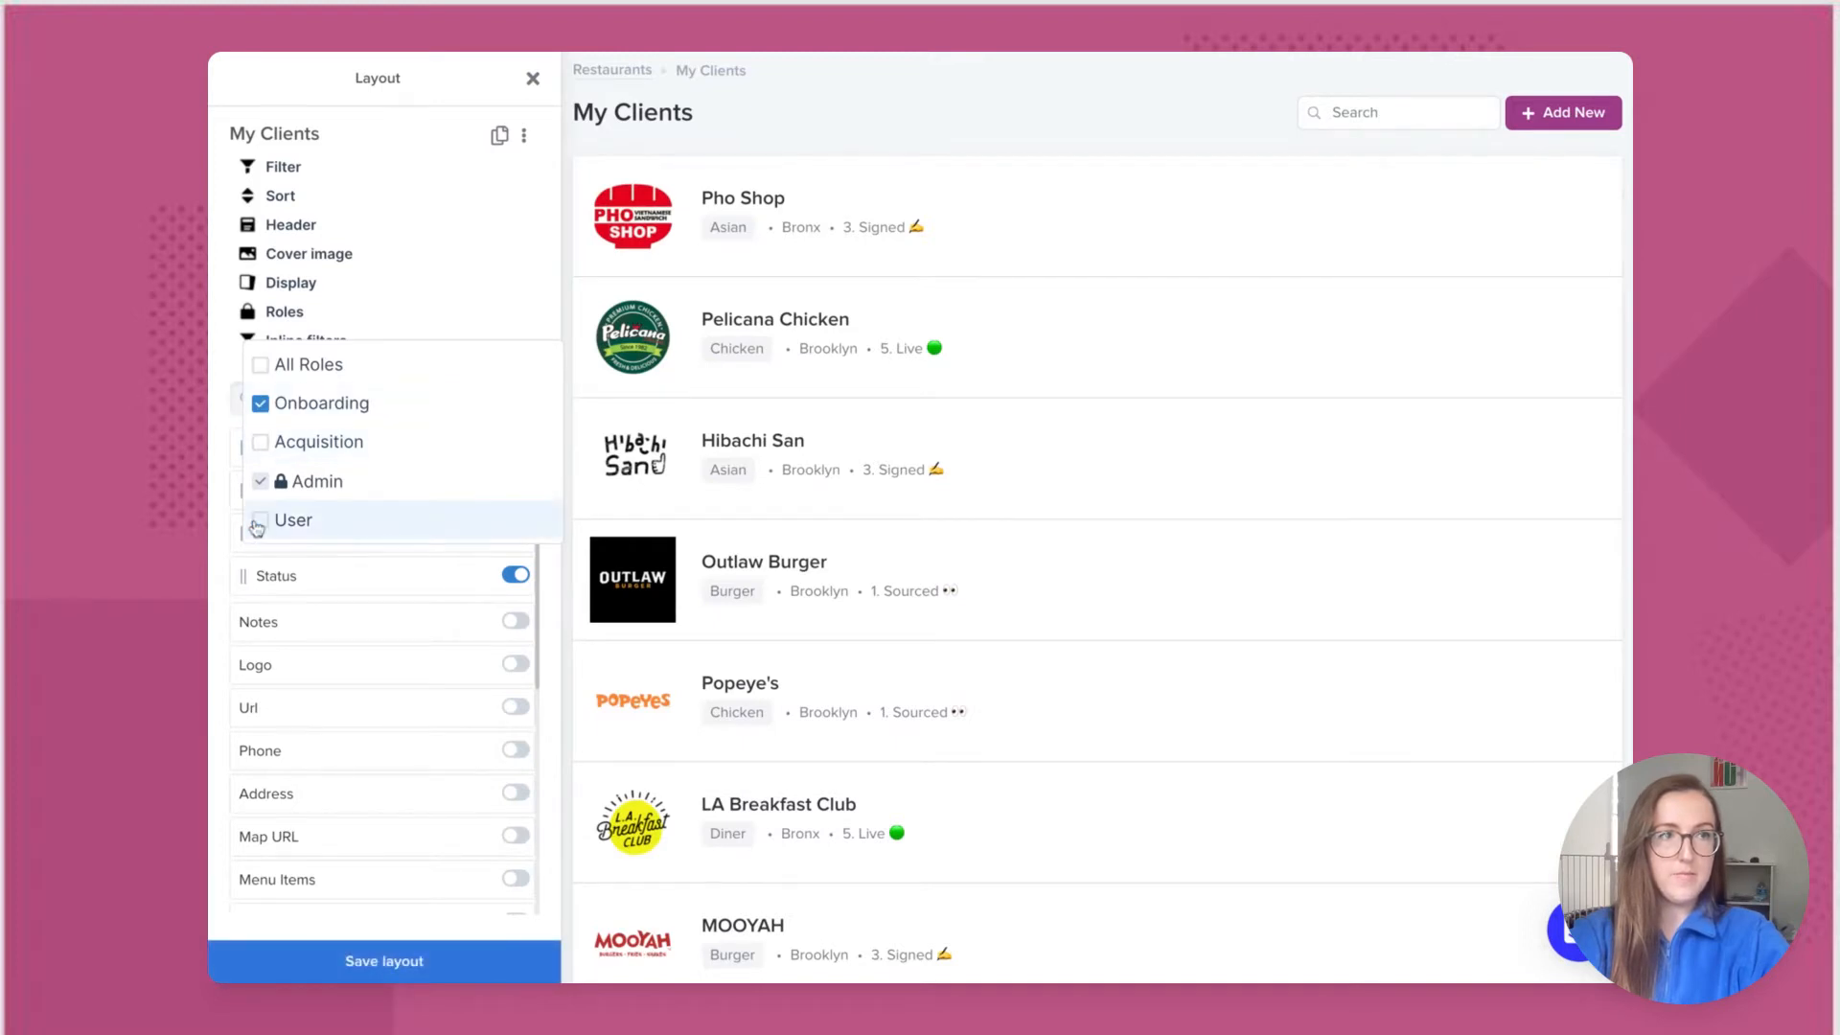
pyautogui.click(553, 285)
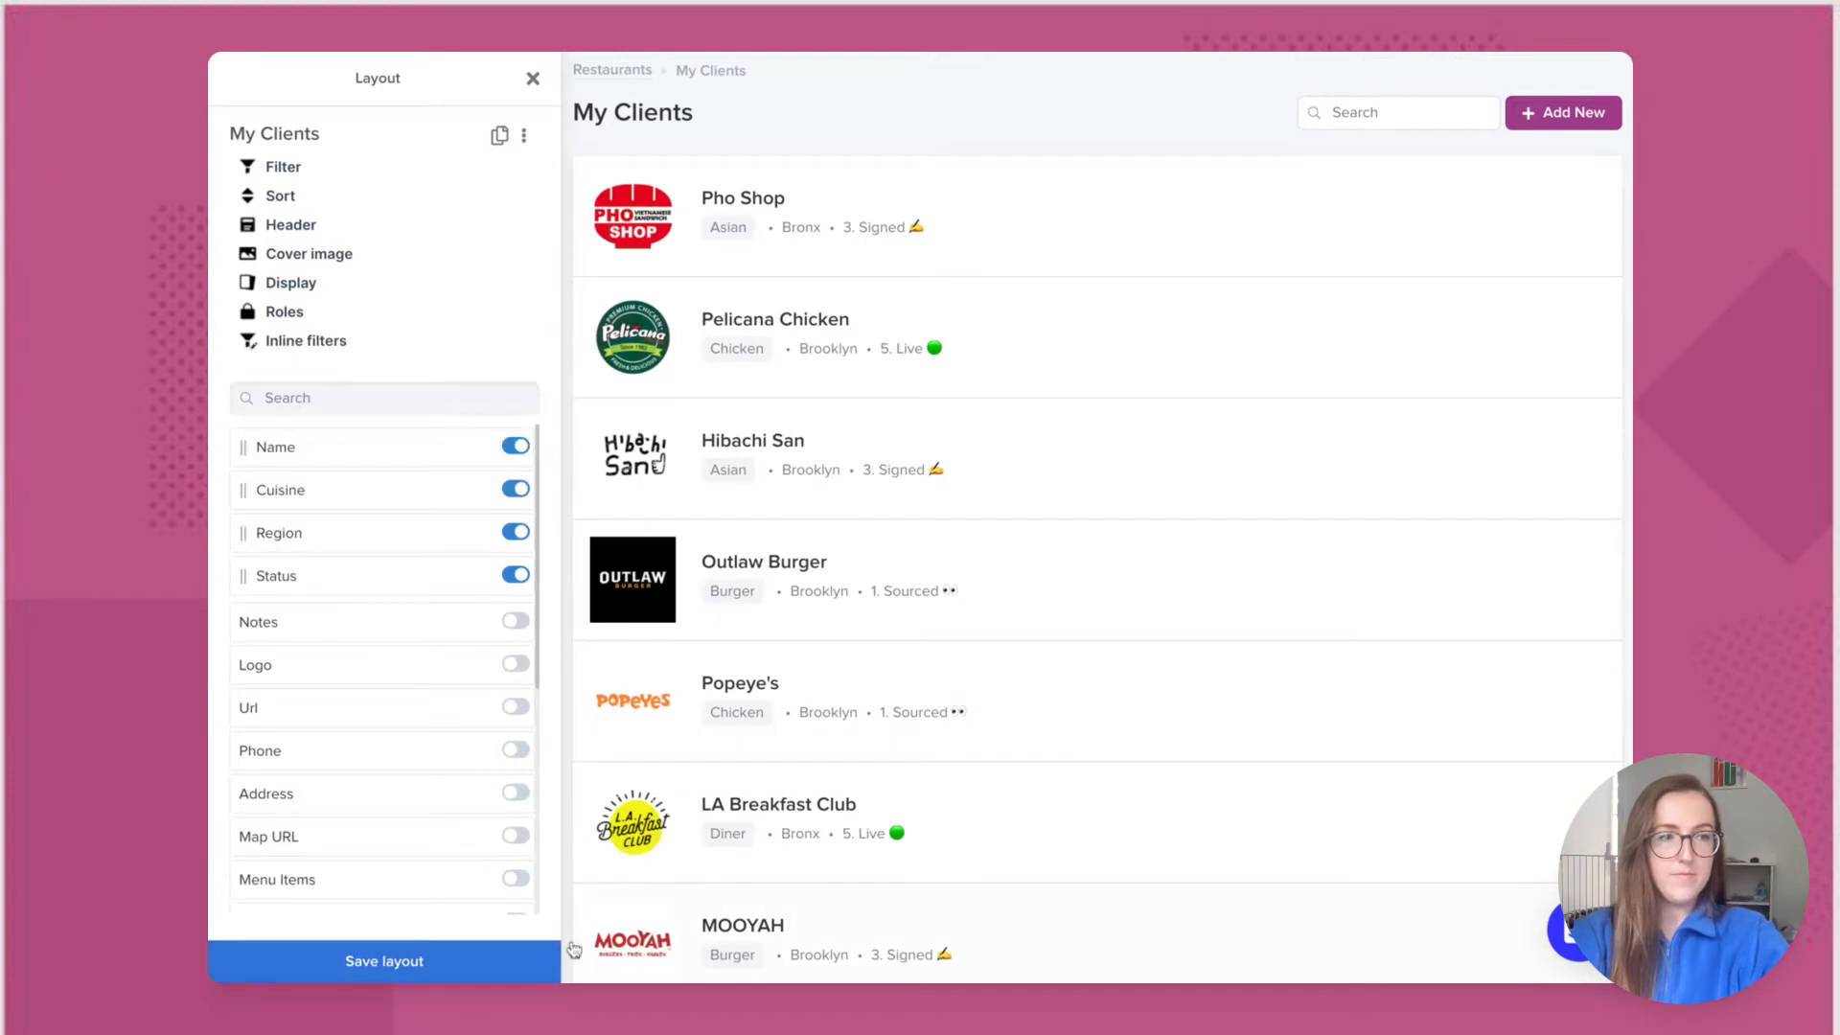
# Step: Close the My Clients layout panel to return to the normal My Clients list
pyautogui.click(533, 80)
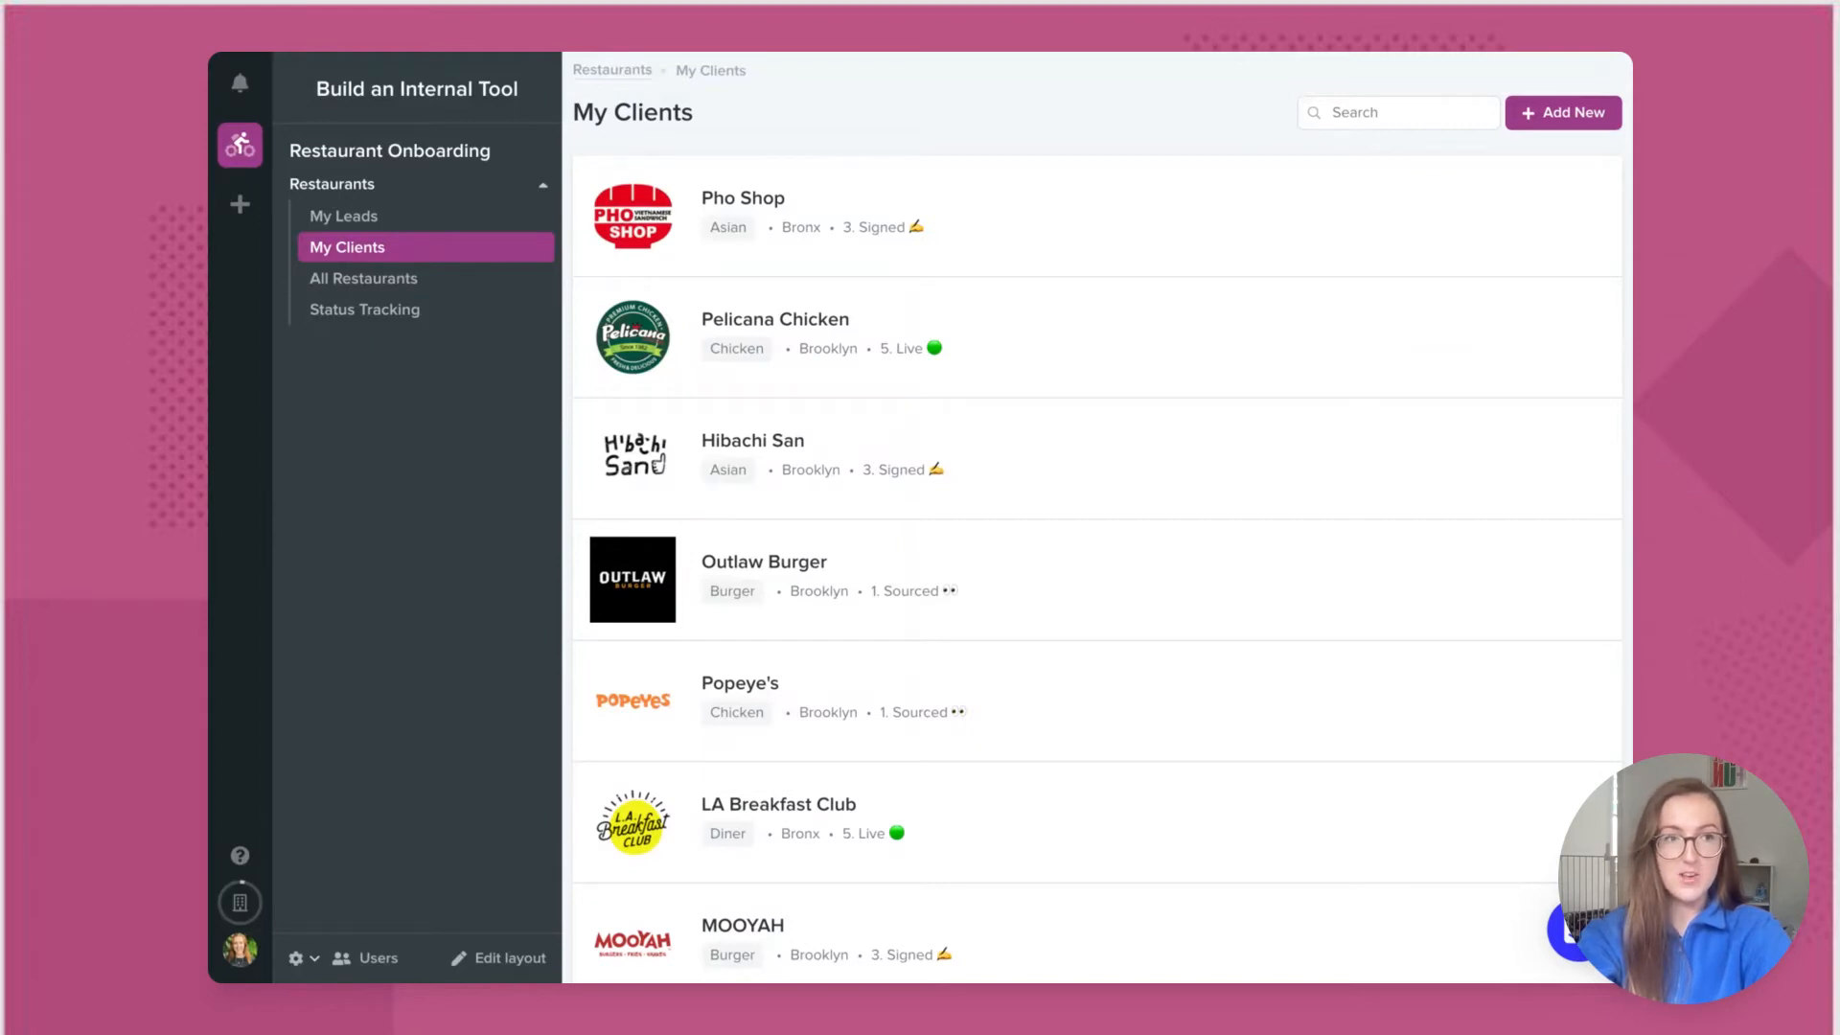
# Step: Add a Restaurants link field to Users, matching Acquiring Agent against the users' Email
pyautogui.click(302, 957)
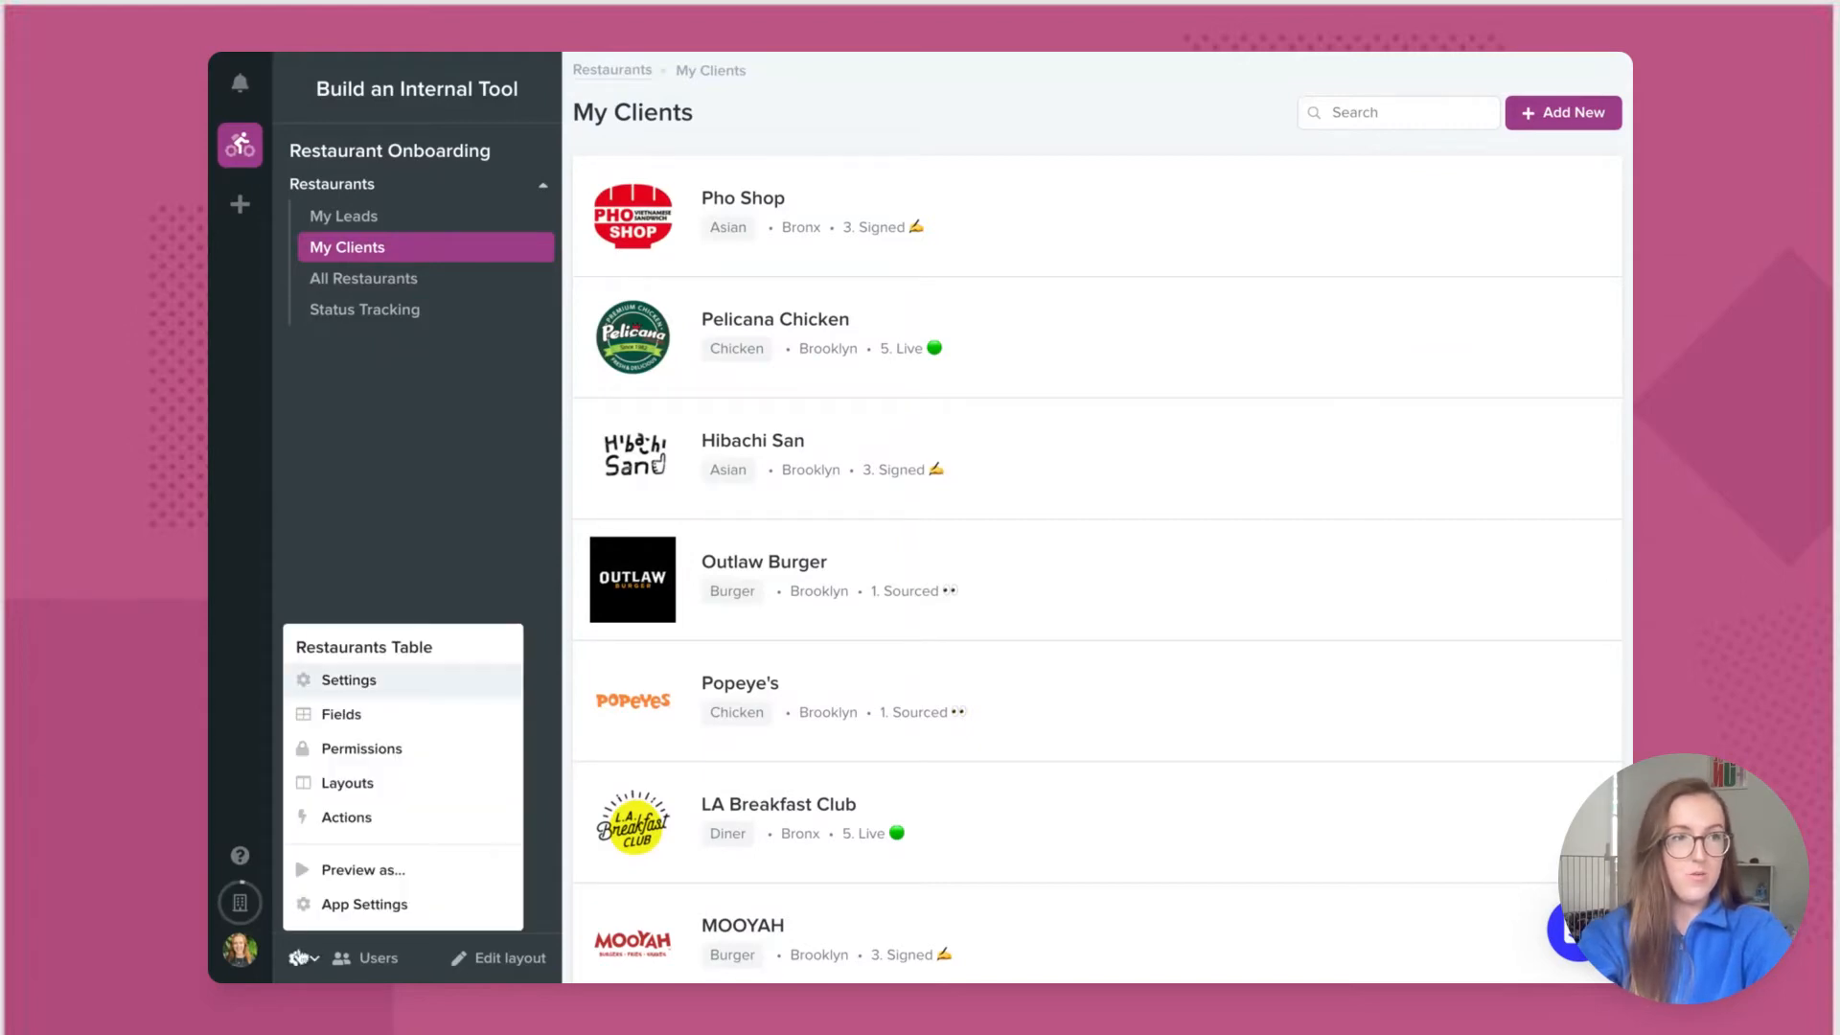
pyautogui.click(372, 723)
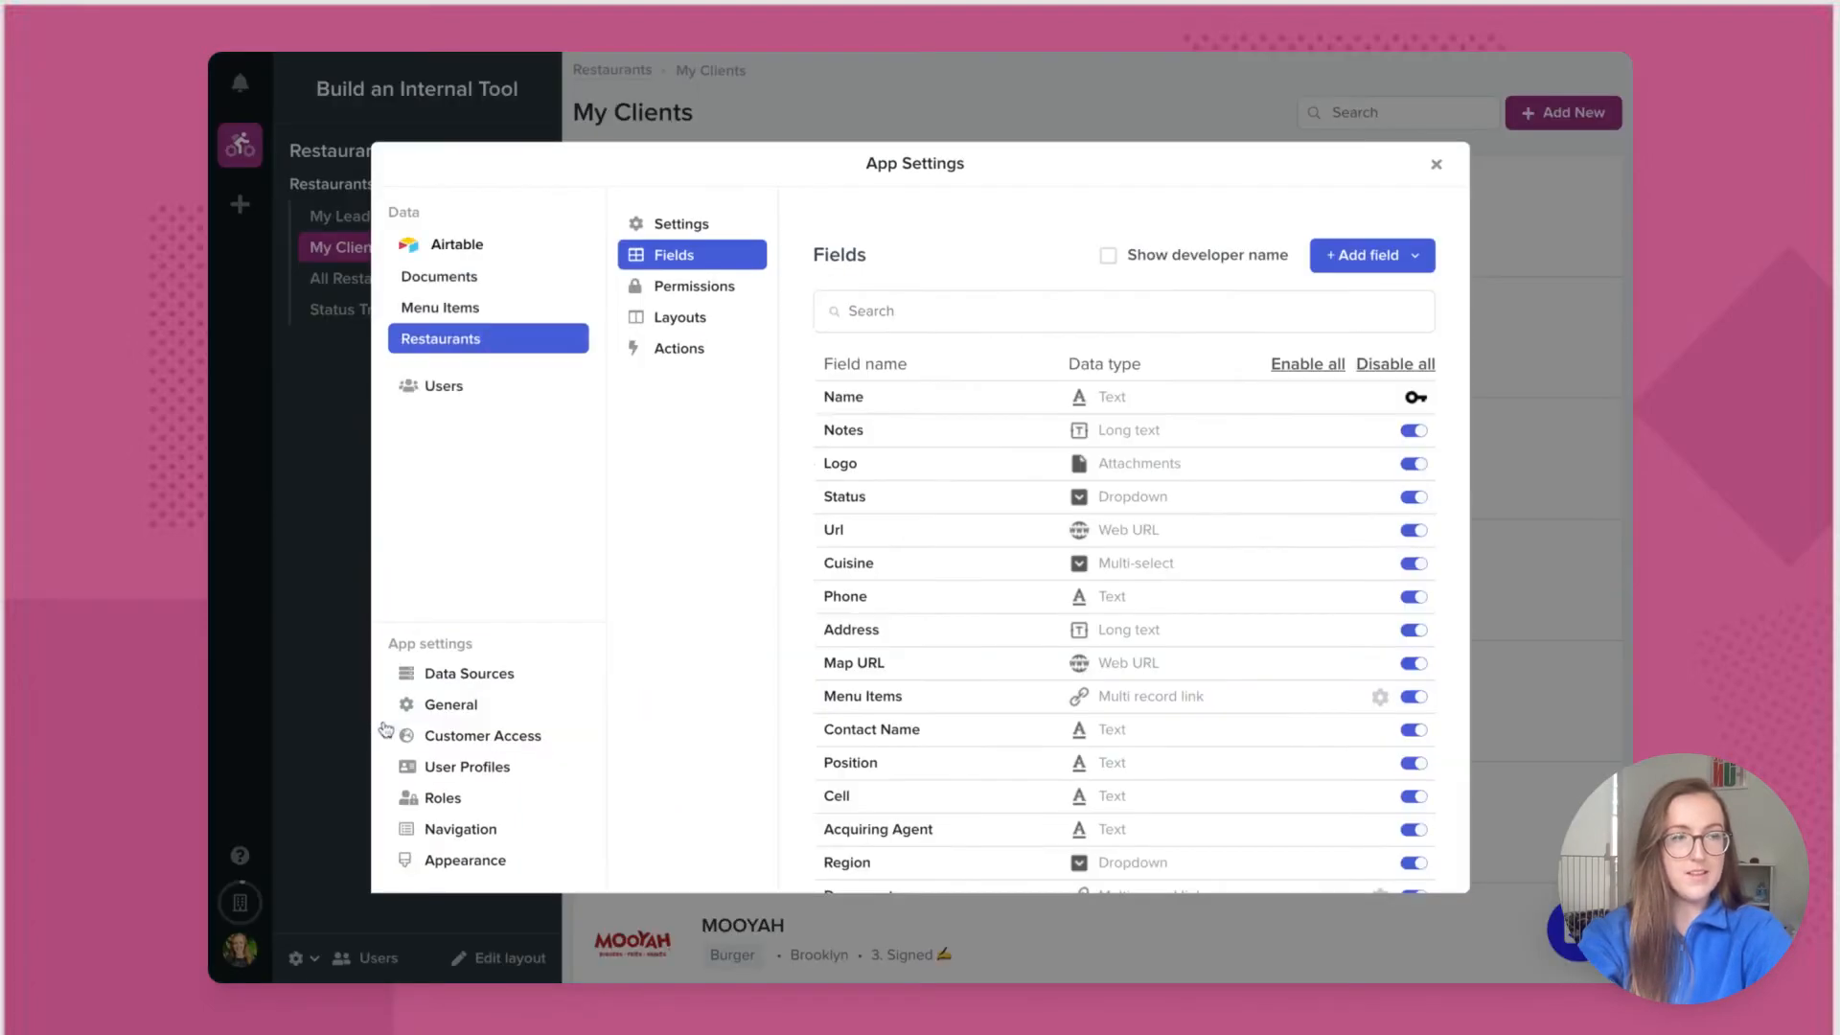
pyautogui.click(1419, 256)
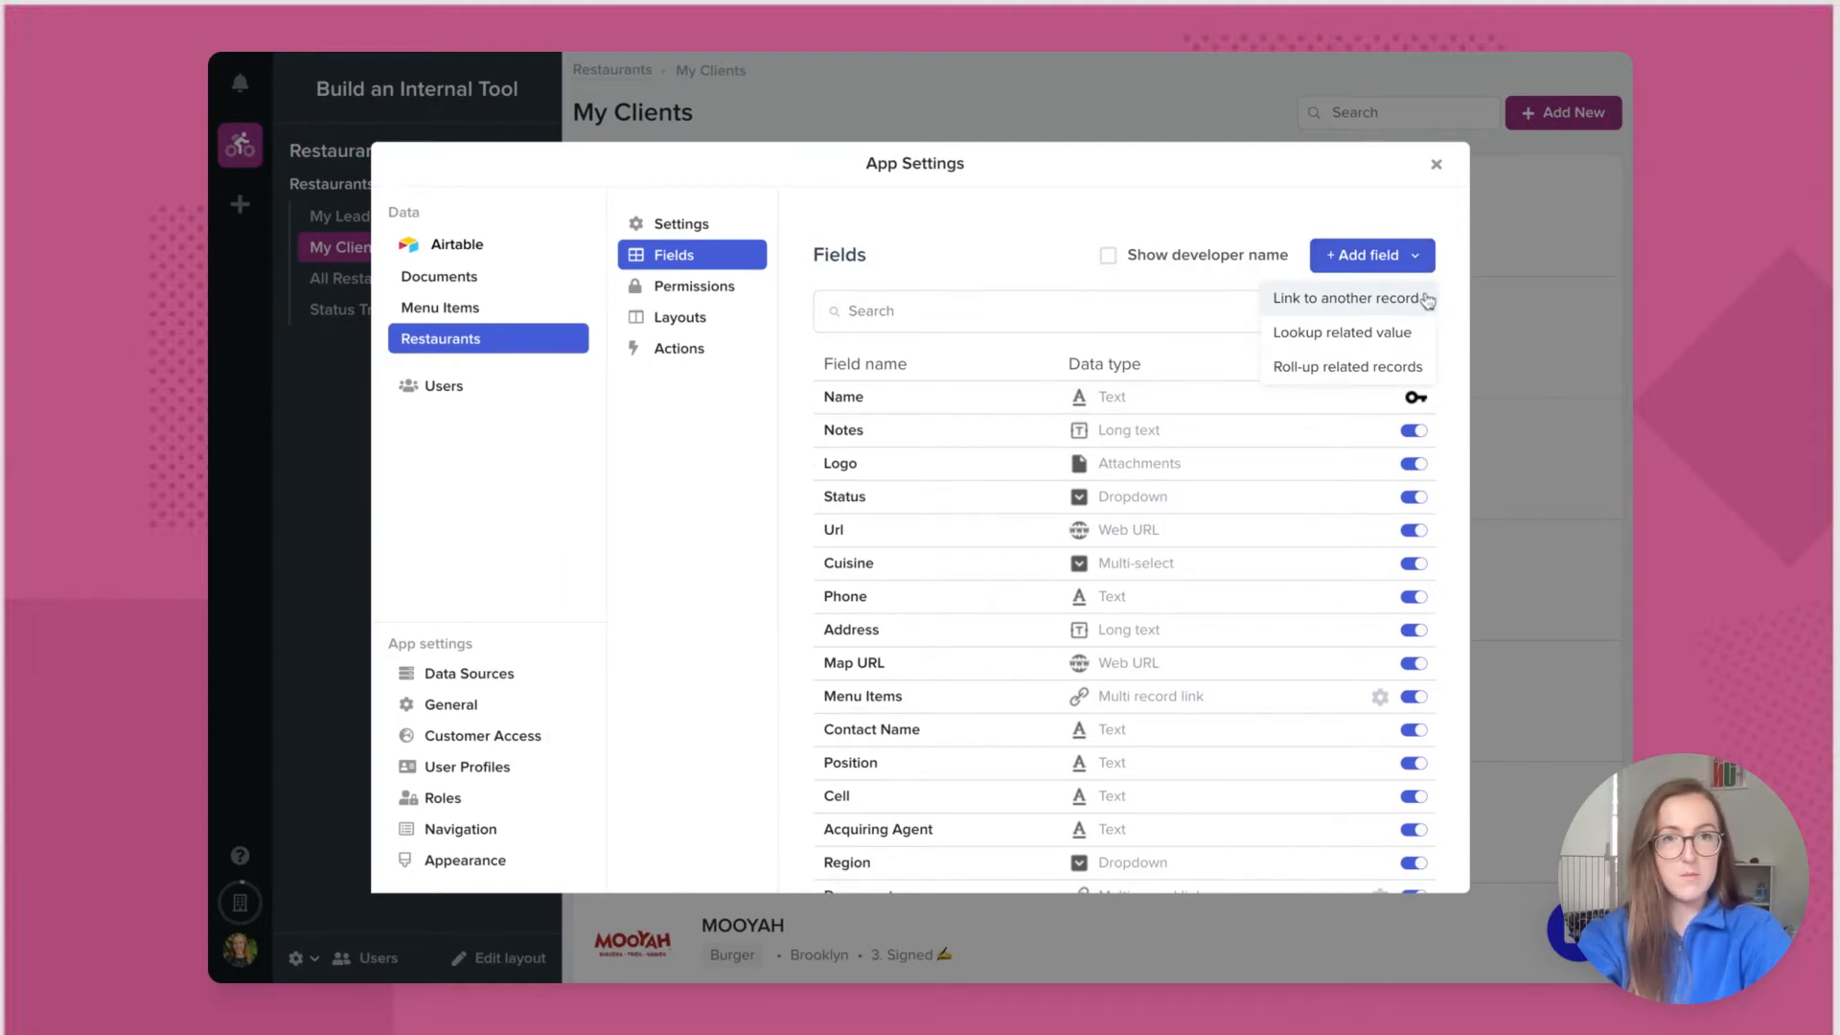
pyautogui.click(1426, 299)
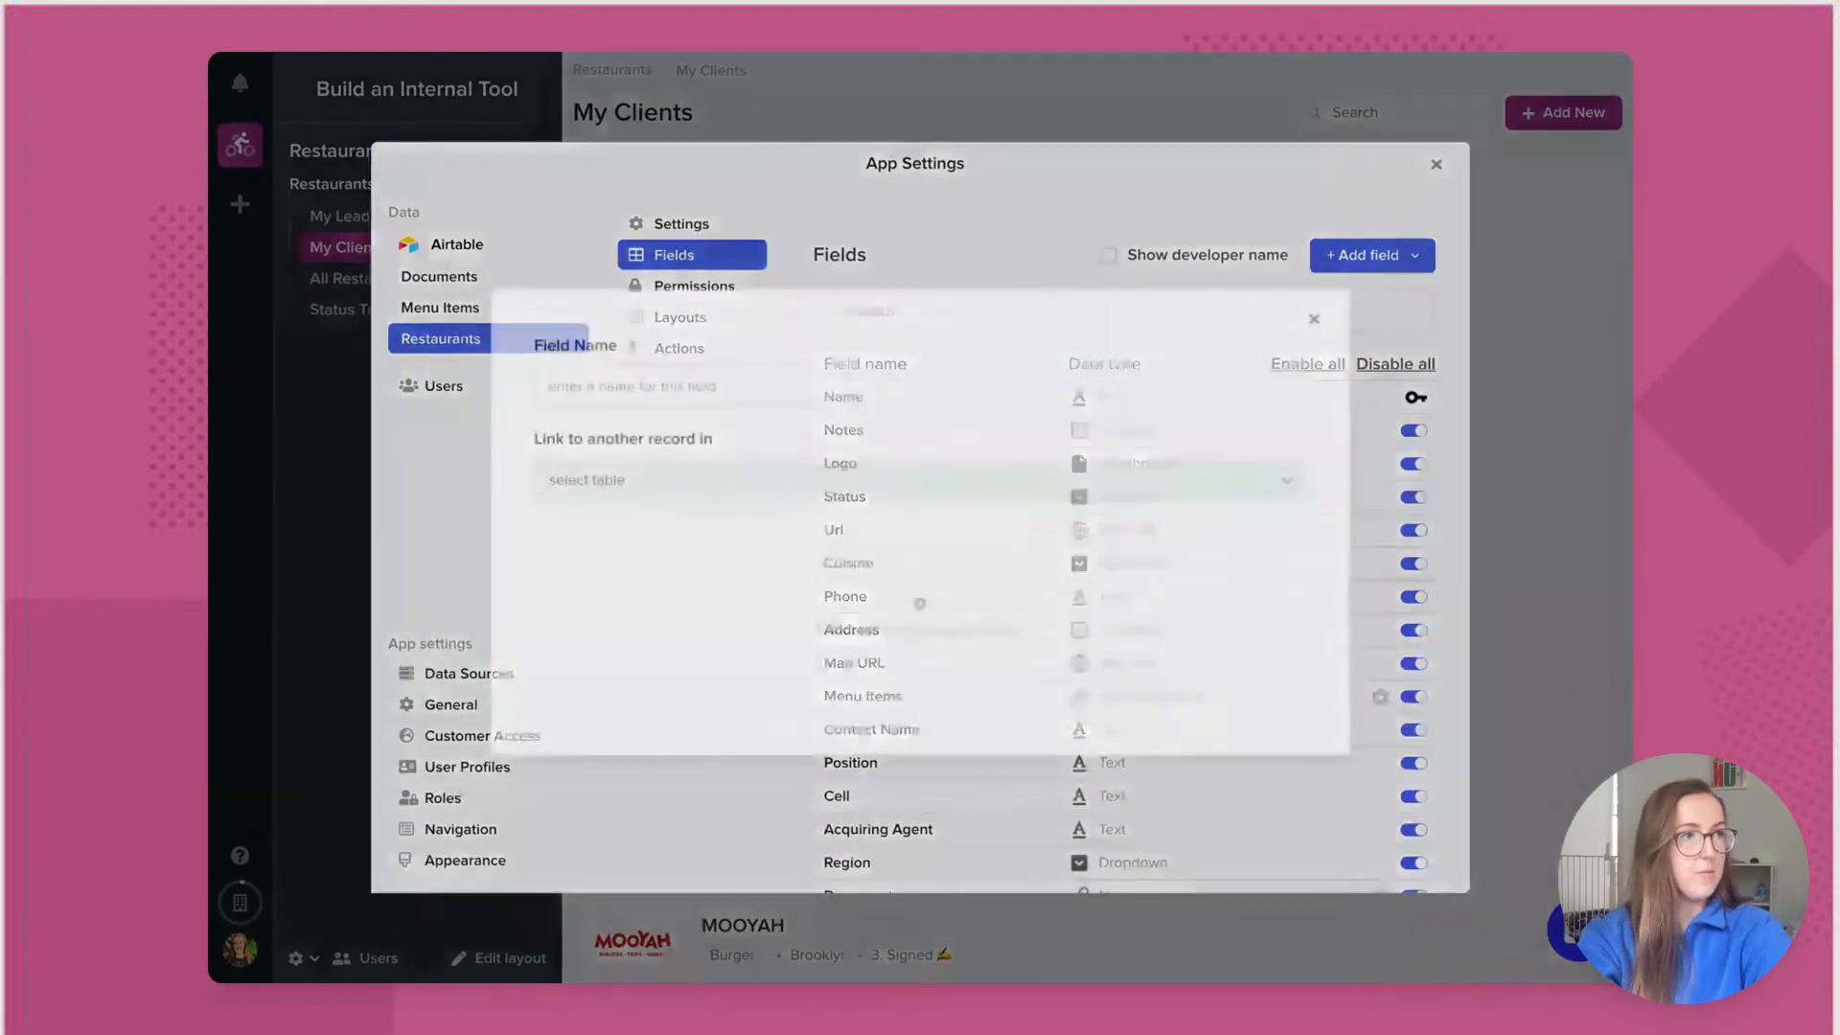
pyautogui.click(863, 473)
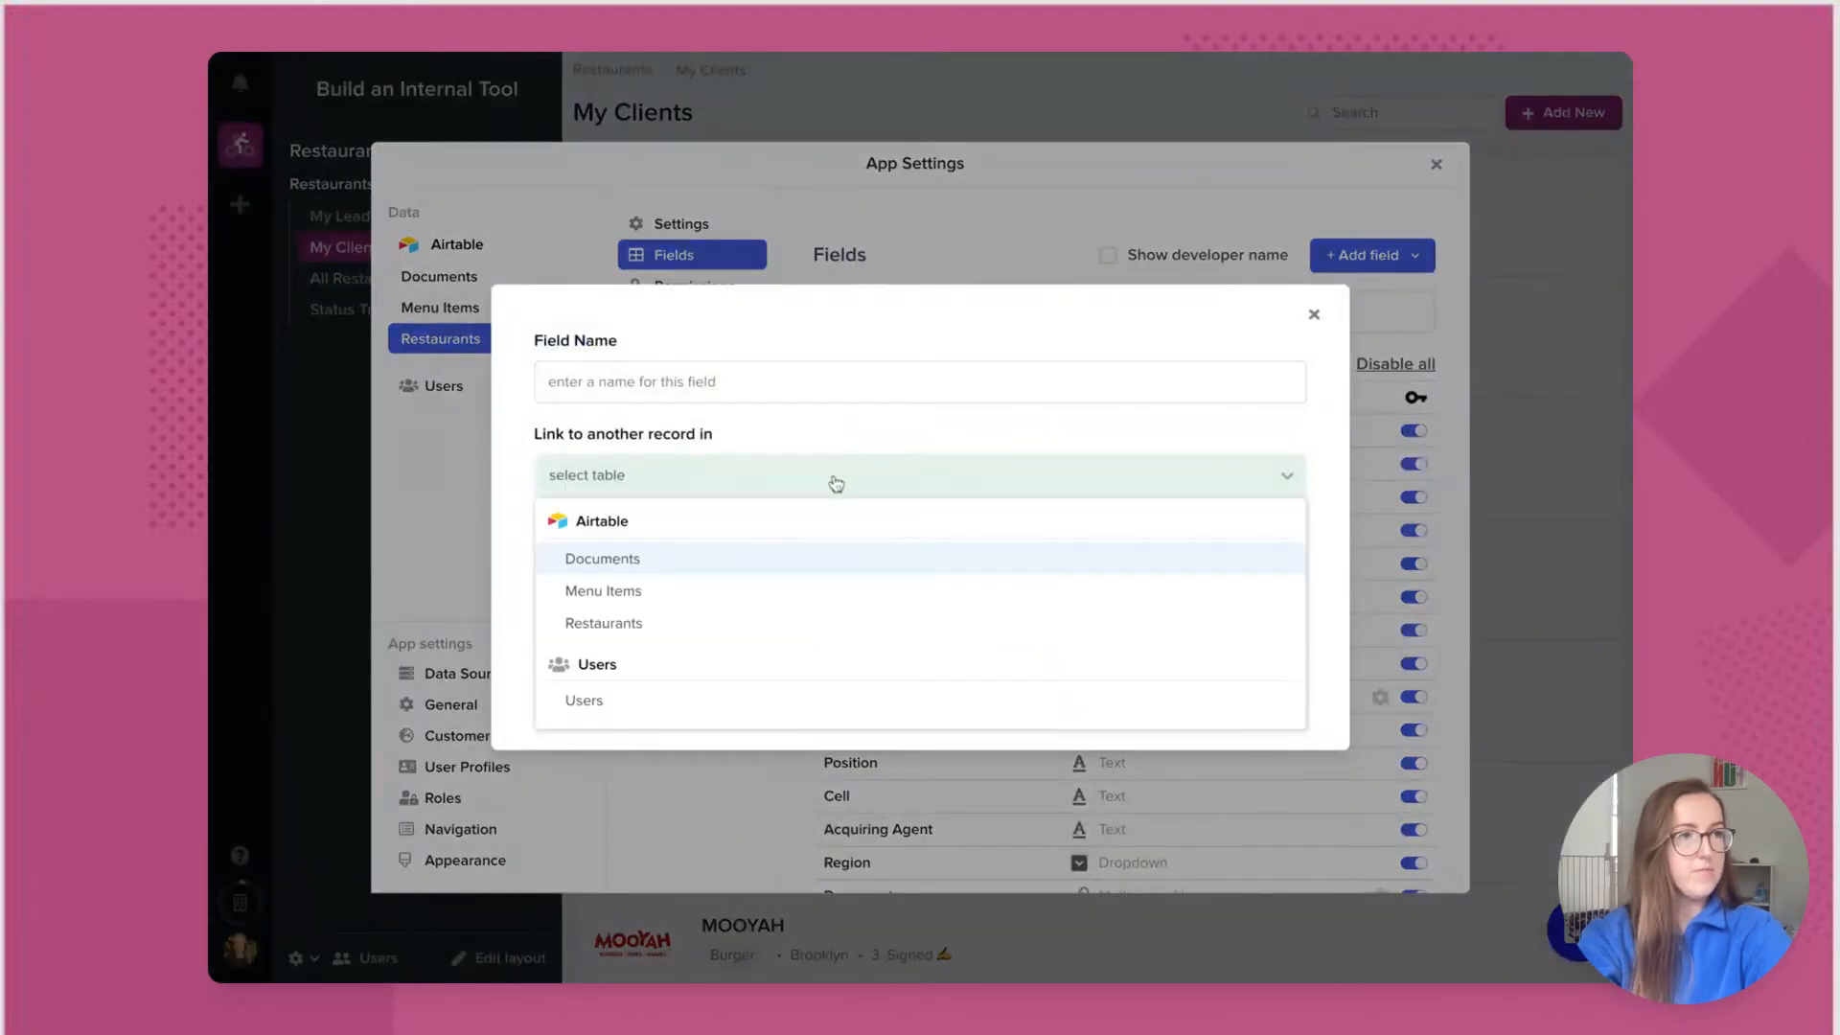
pyautogui.click(688, 703)
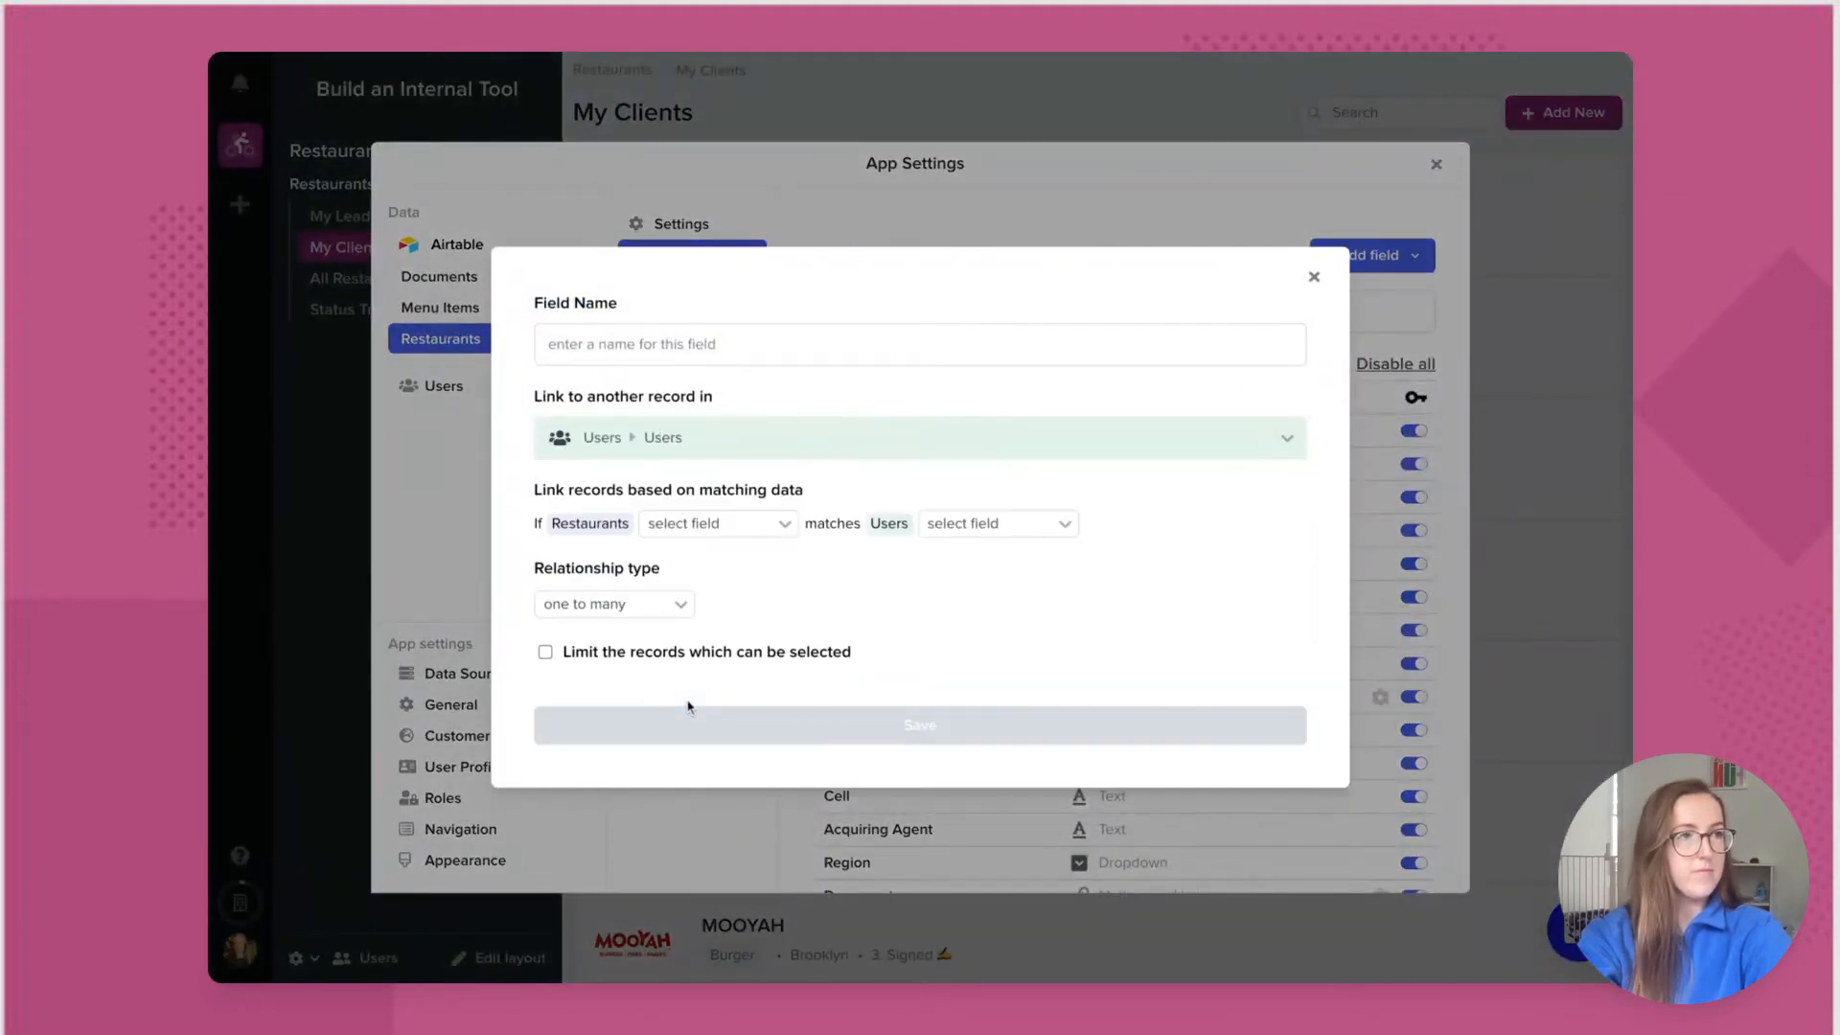
pyautogui.click(765, 534)
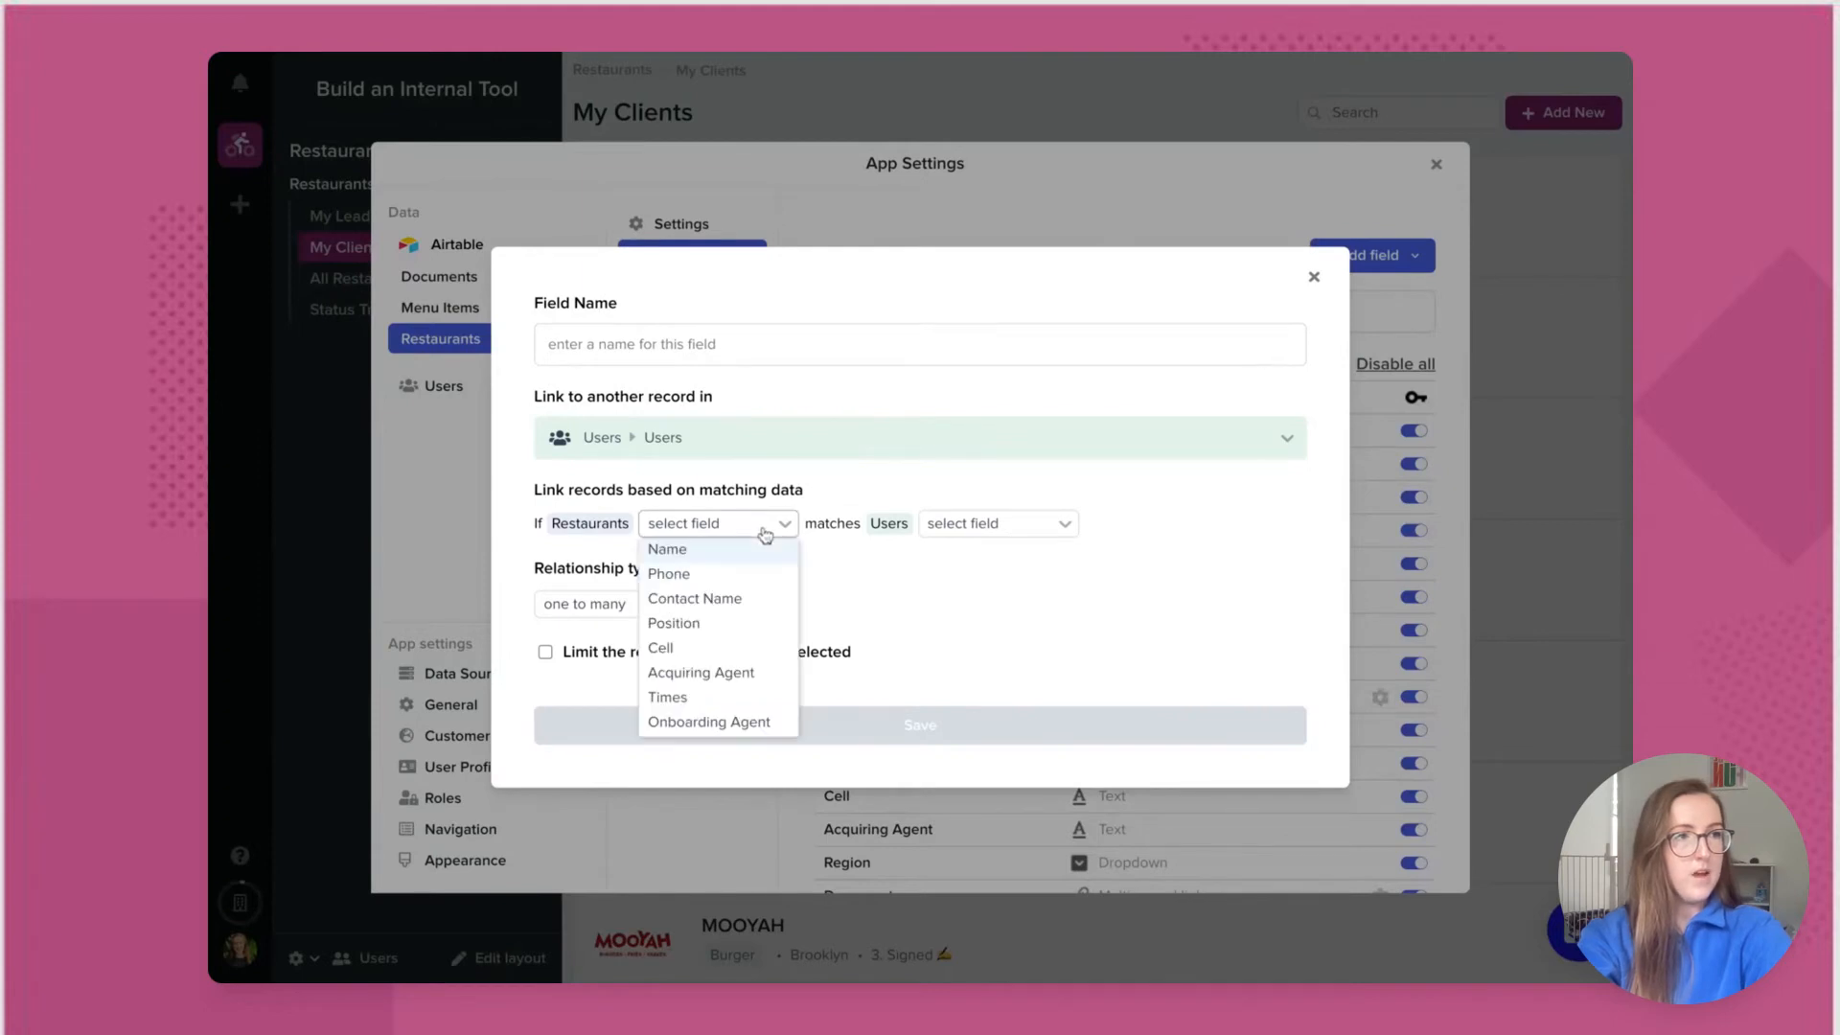
pyautogui.click(751, 671)
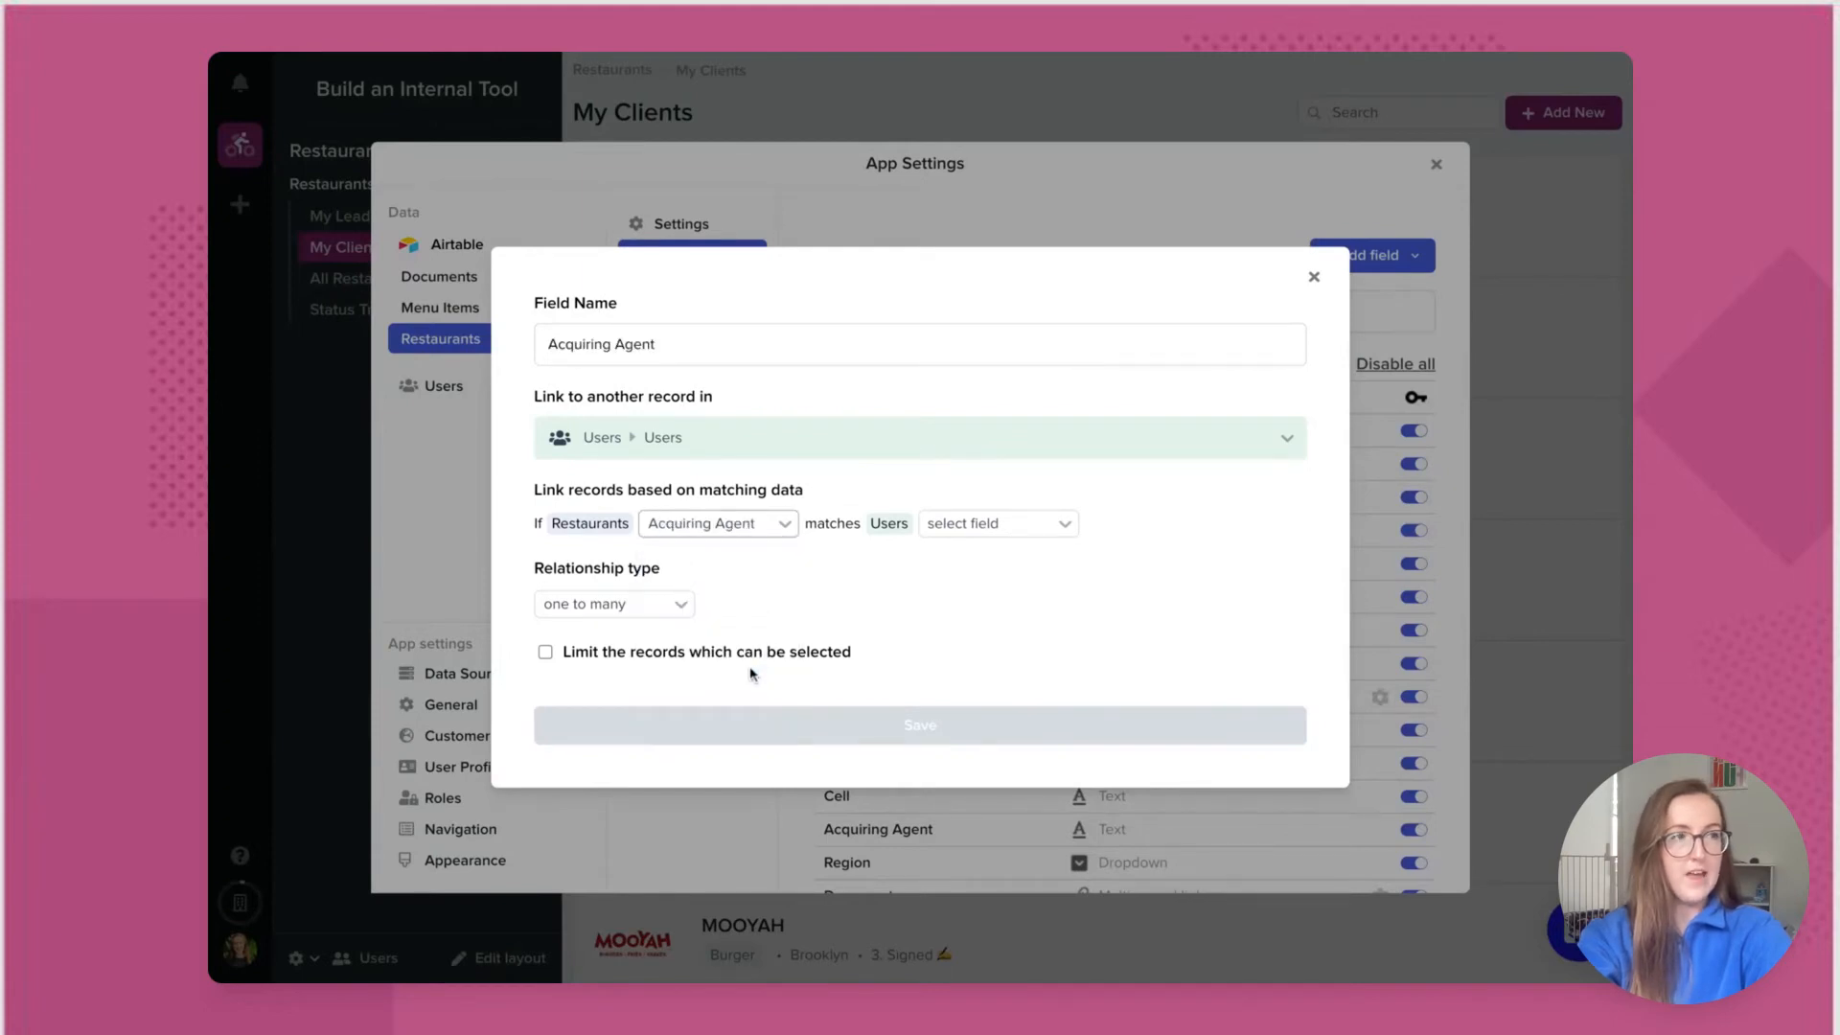
pyautogui.click(1021, 533)
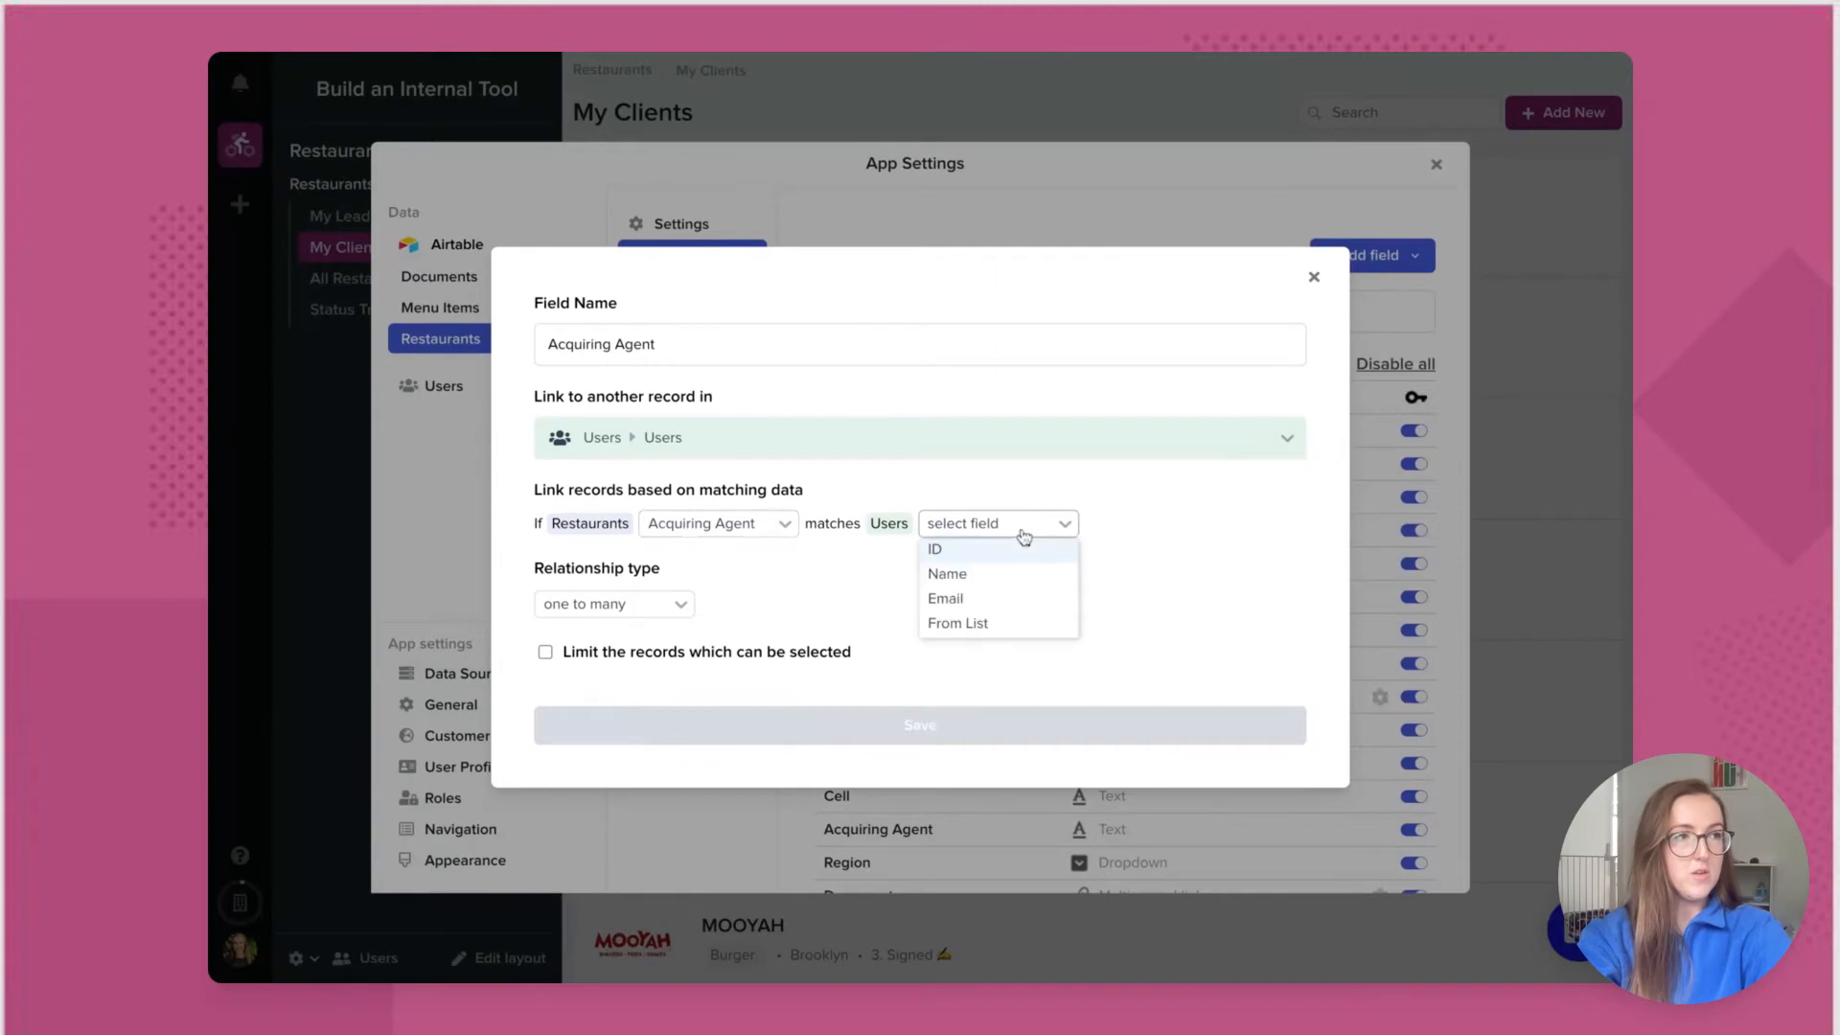
pyautogui.click(1015, 598)
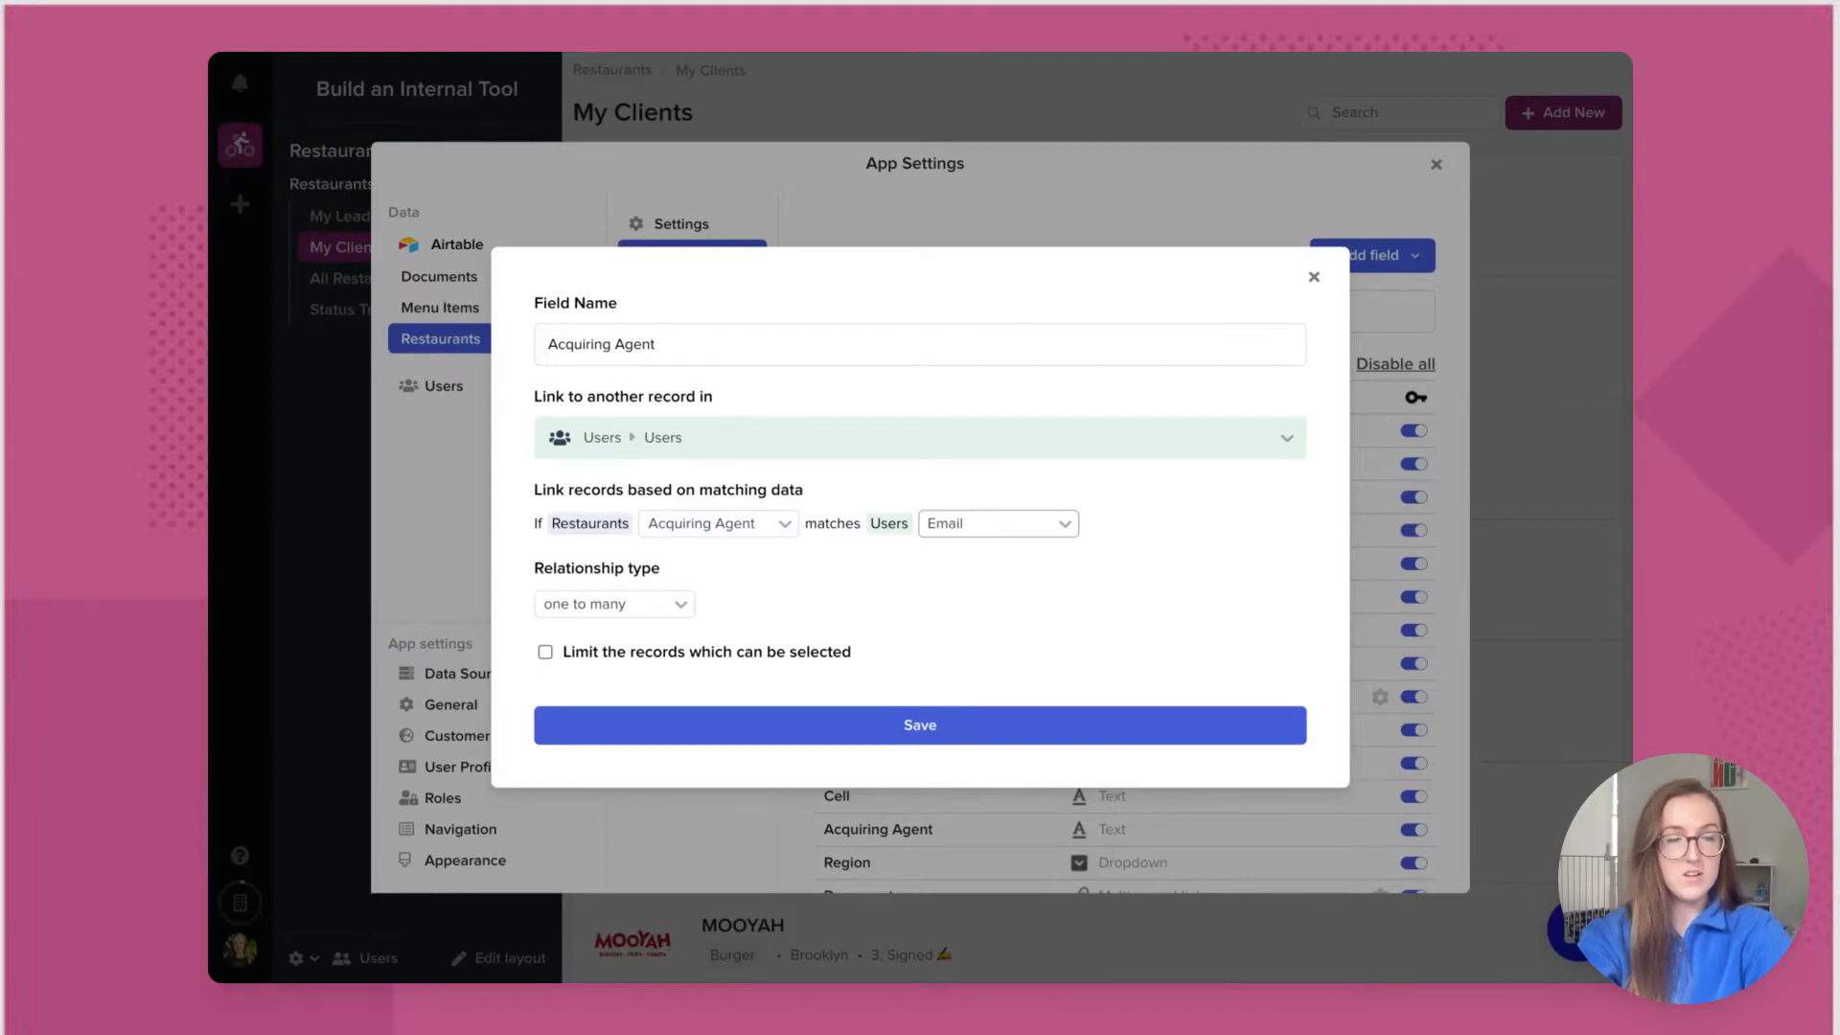
# Step: Limit selectable users to Role is Acquisition and save the Acquiring Agent link field
pyautogui.click(545, 652)
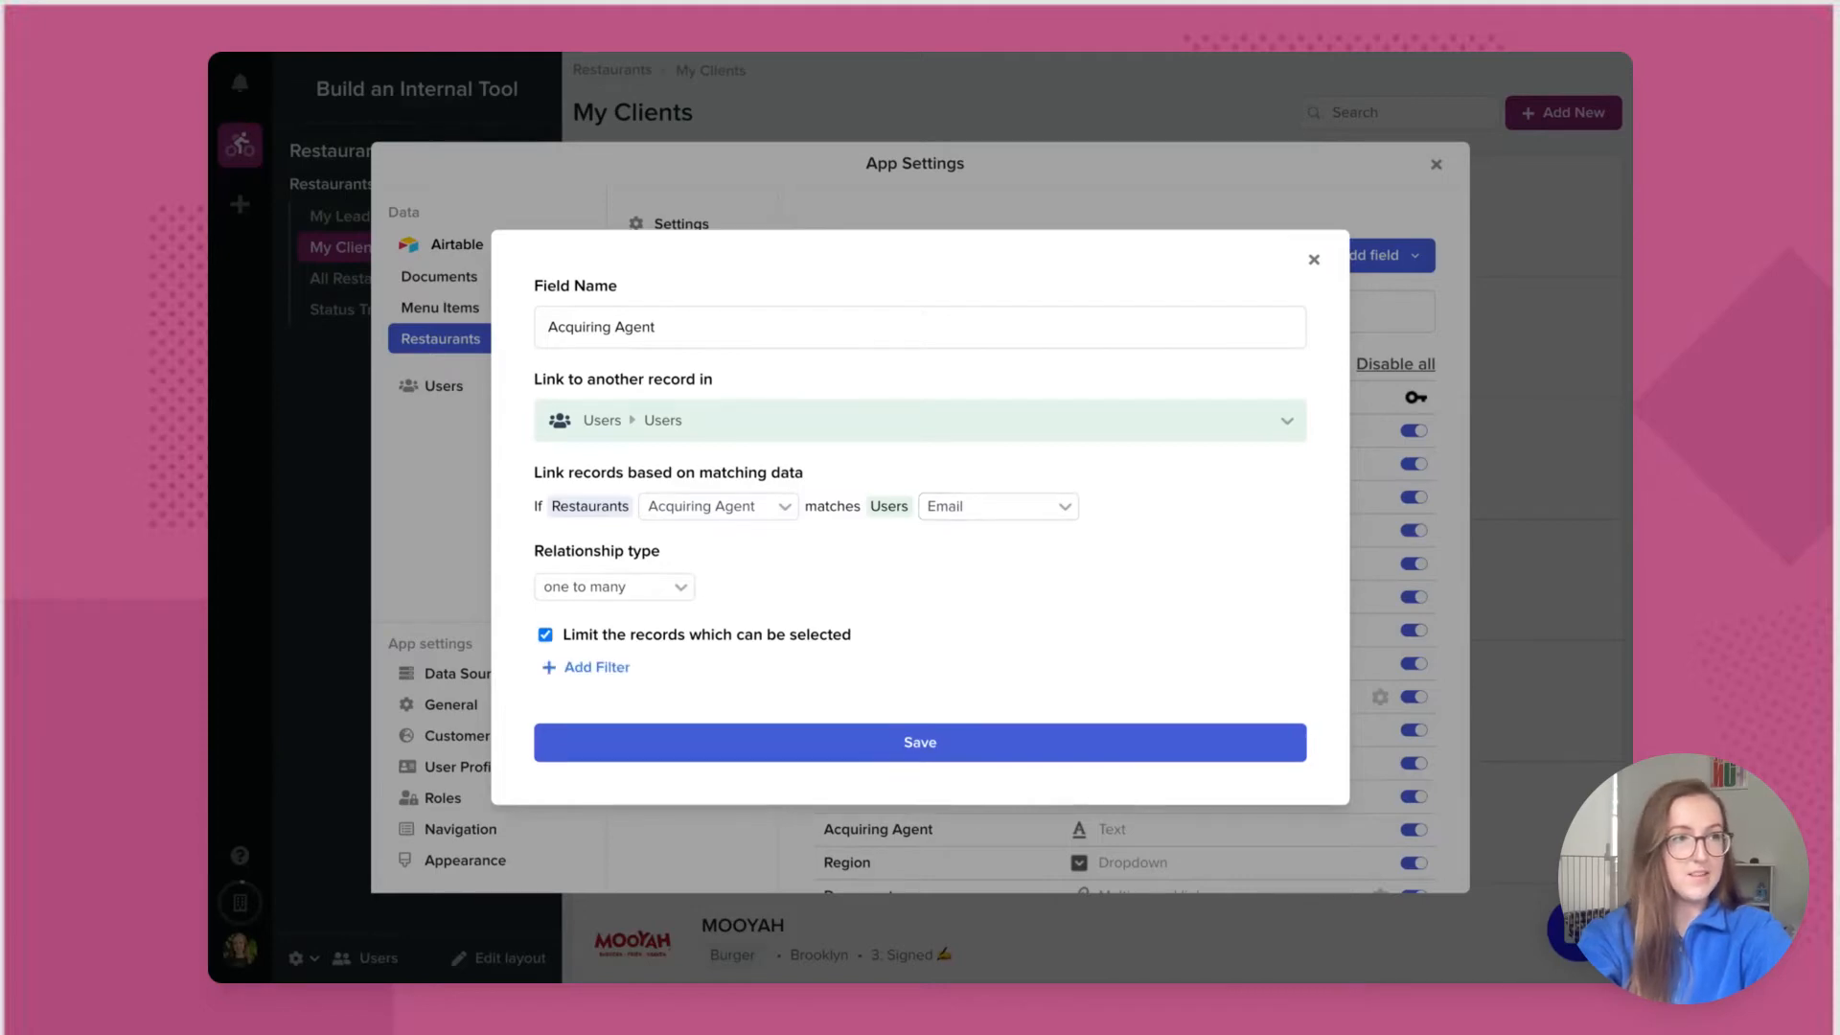
pyautogui.click(618, 677)
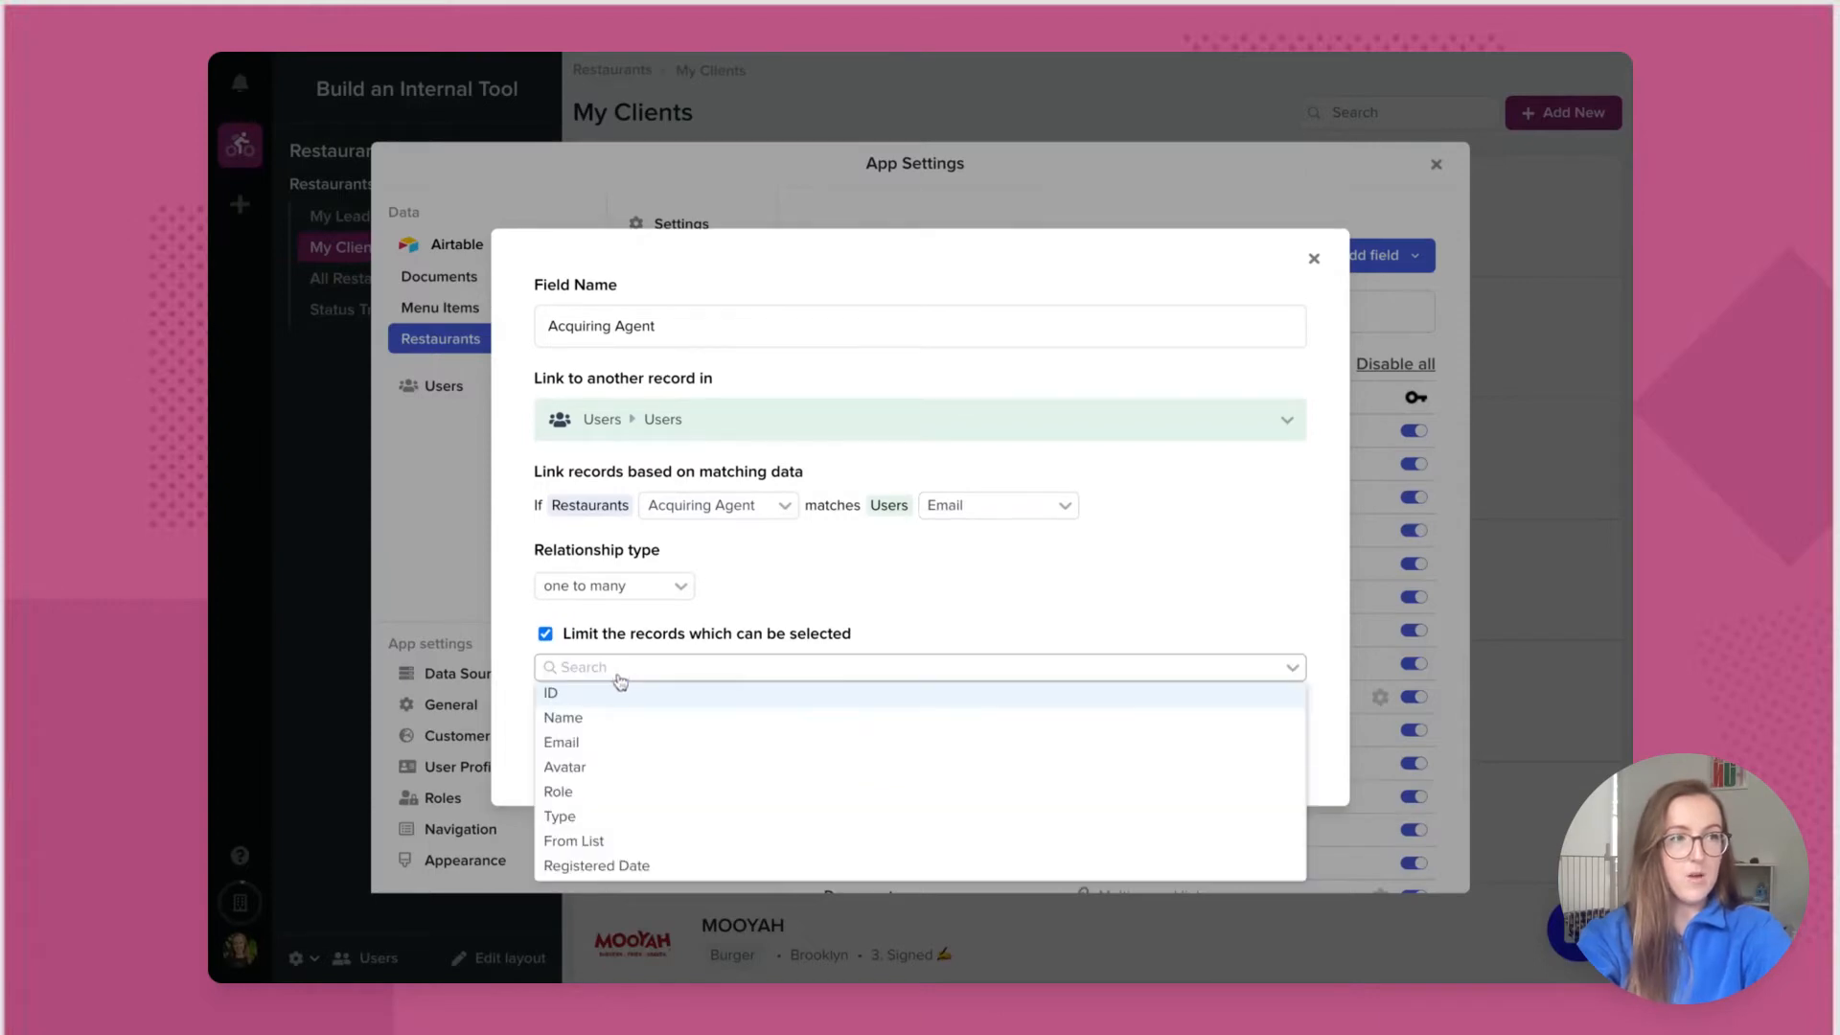
pyautogui.click(616, 791)
pyautogui.click(607, 738)
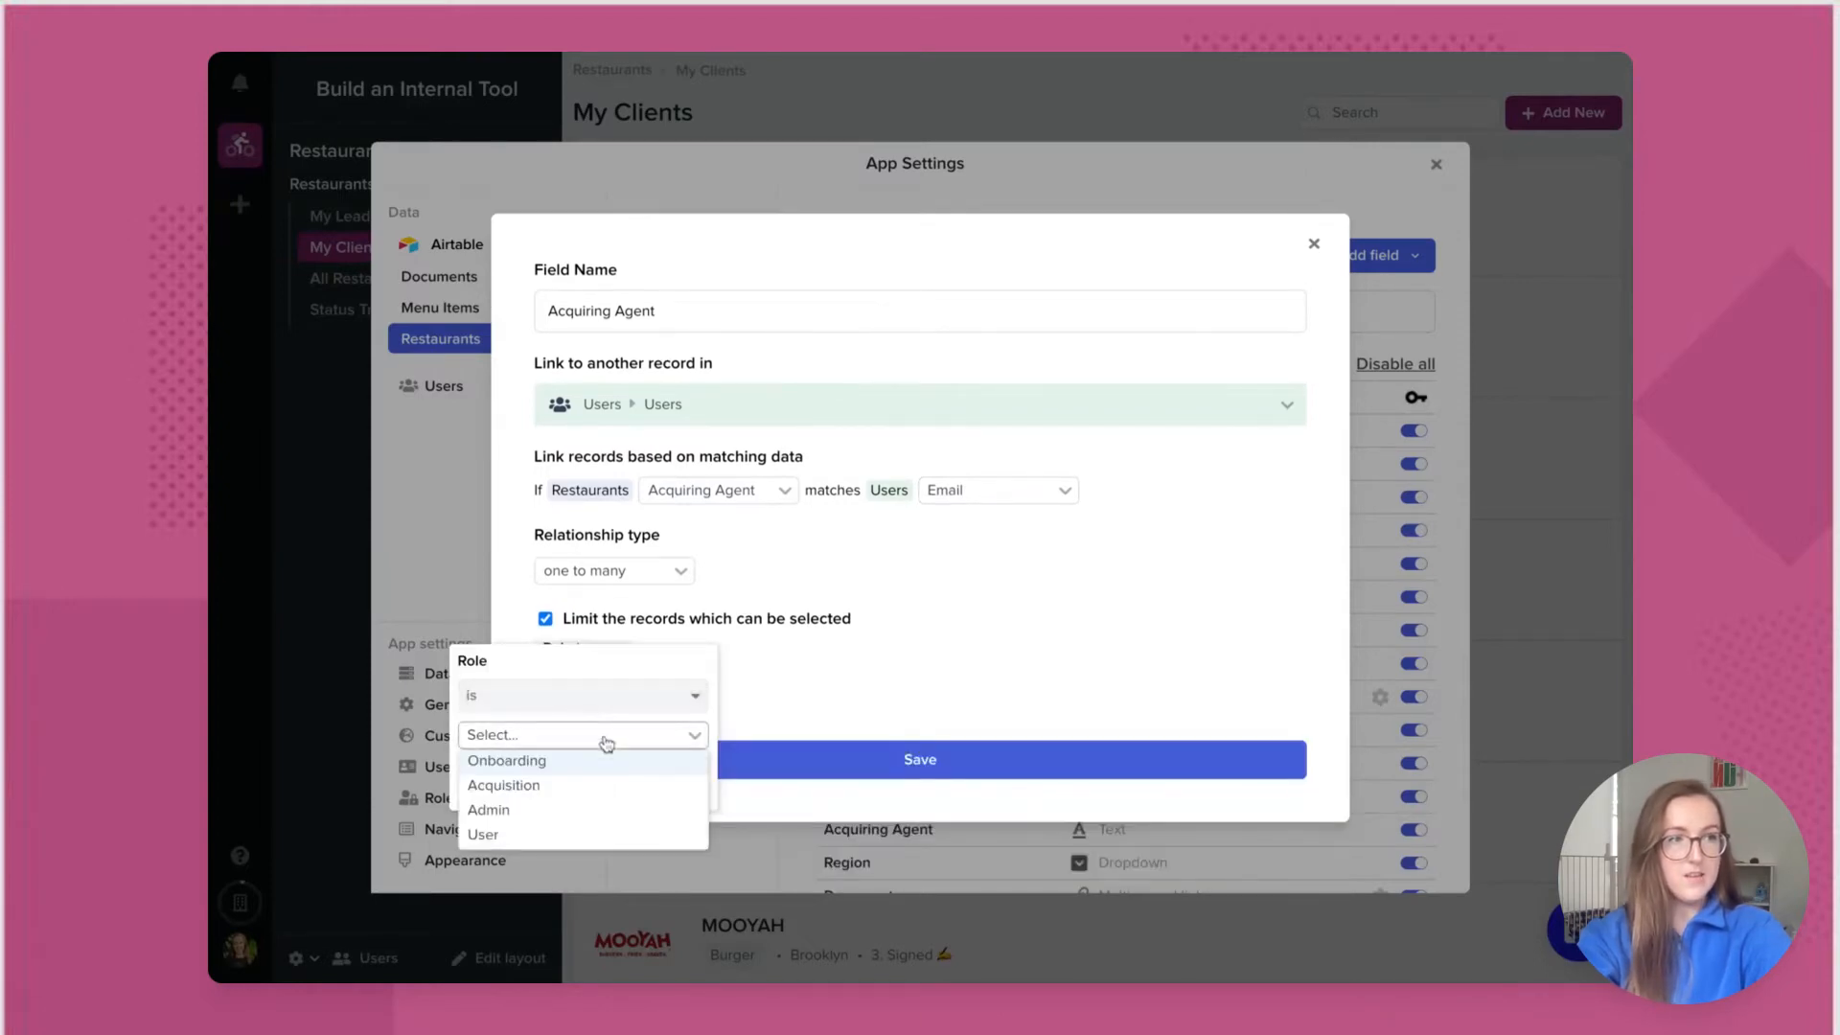
pyautogui.click(587, 783)
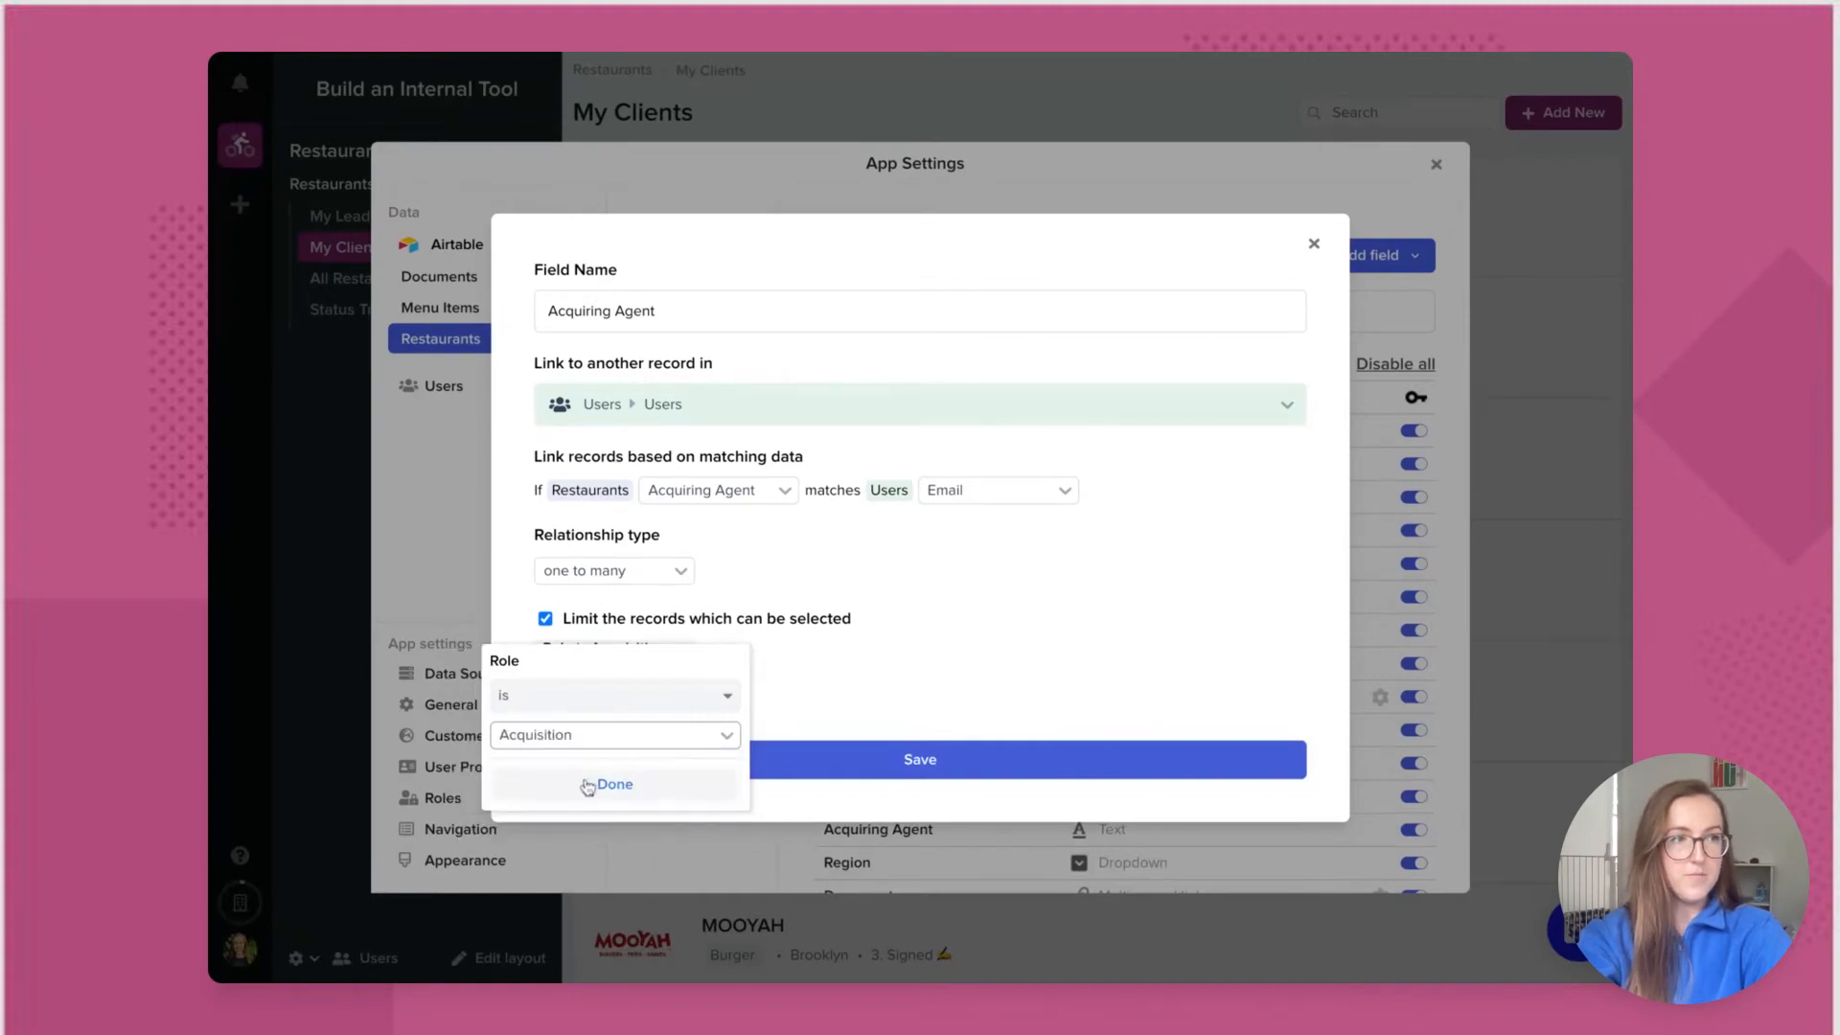
pyautogui.click(639, 798)
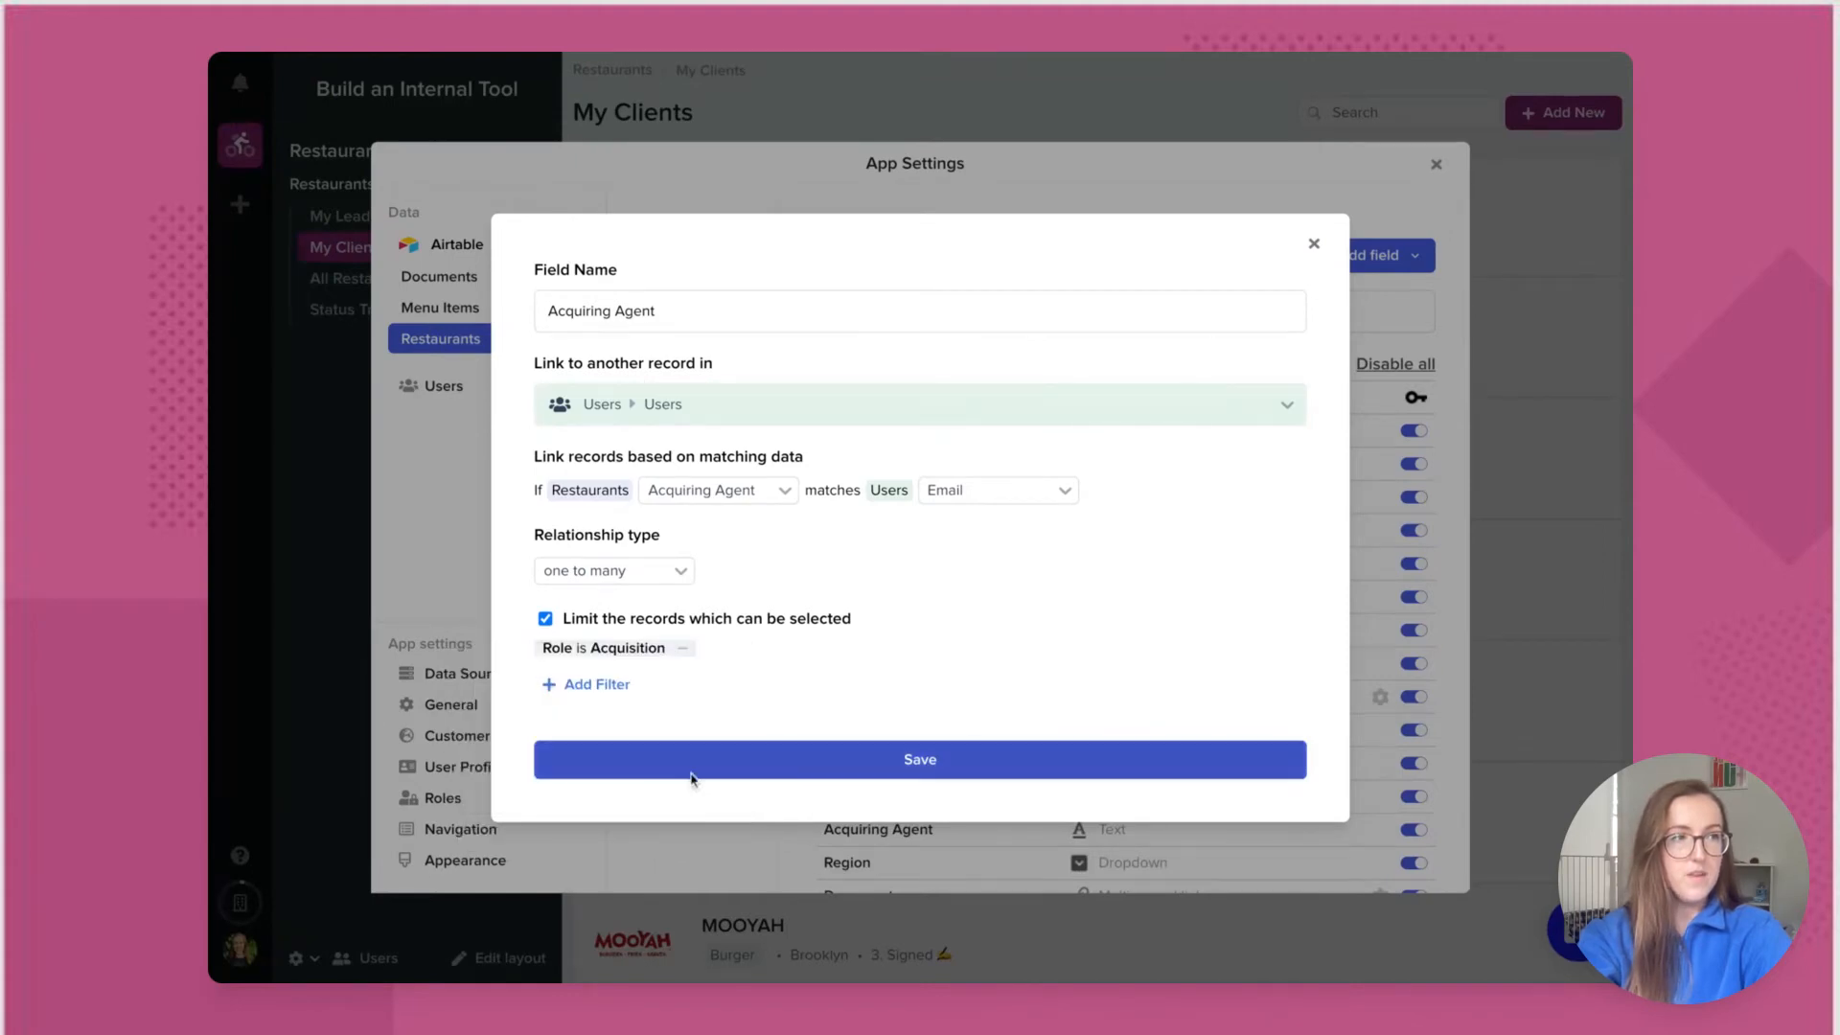
pyautogui.click(782, 765)
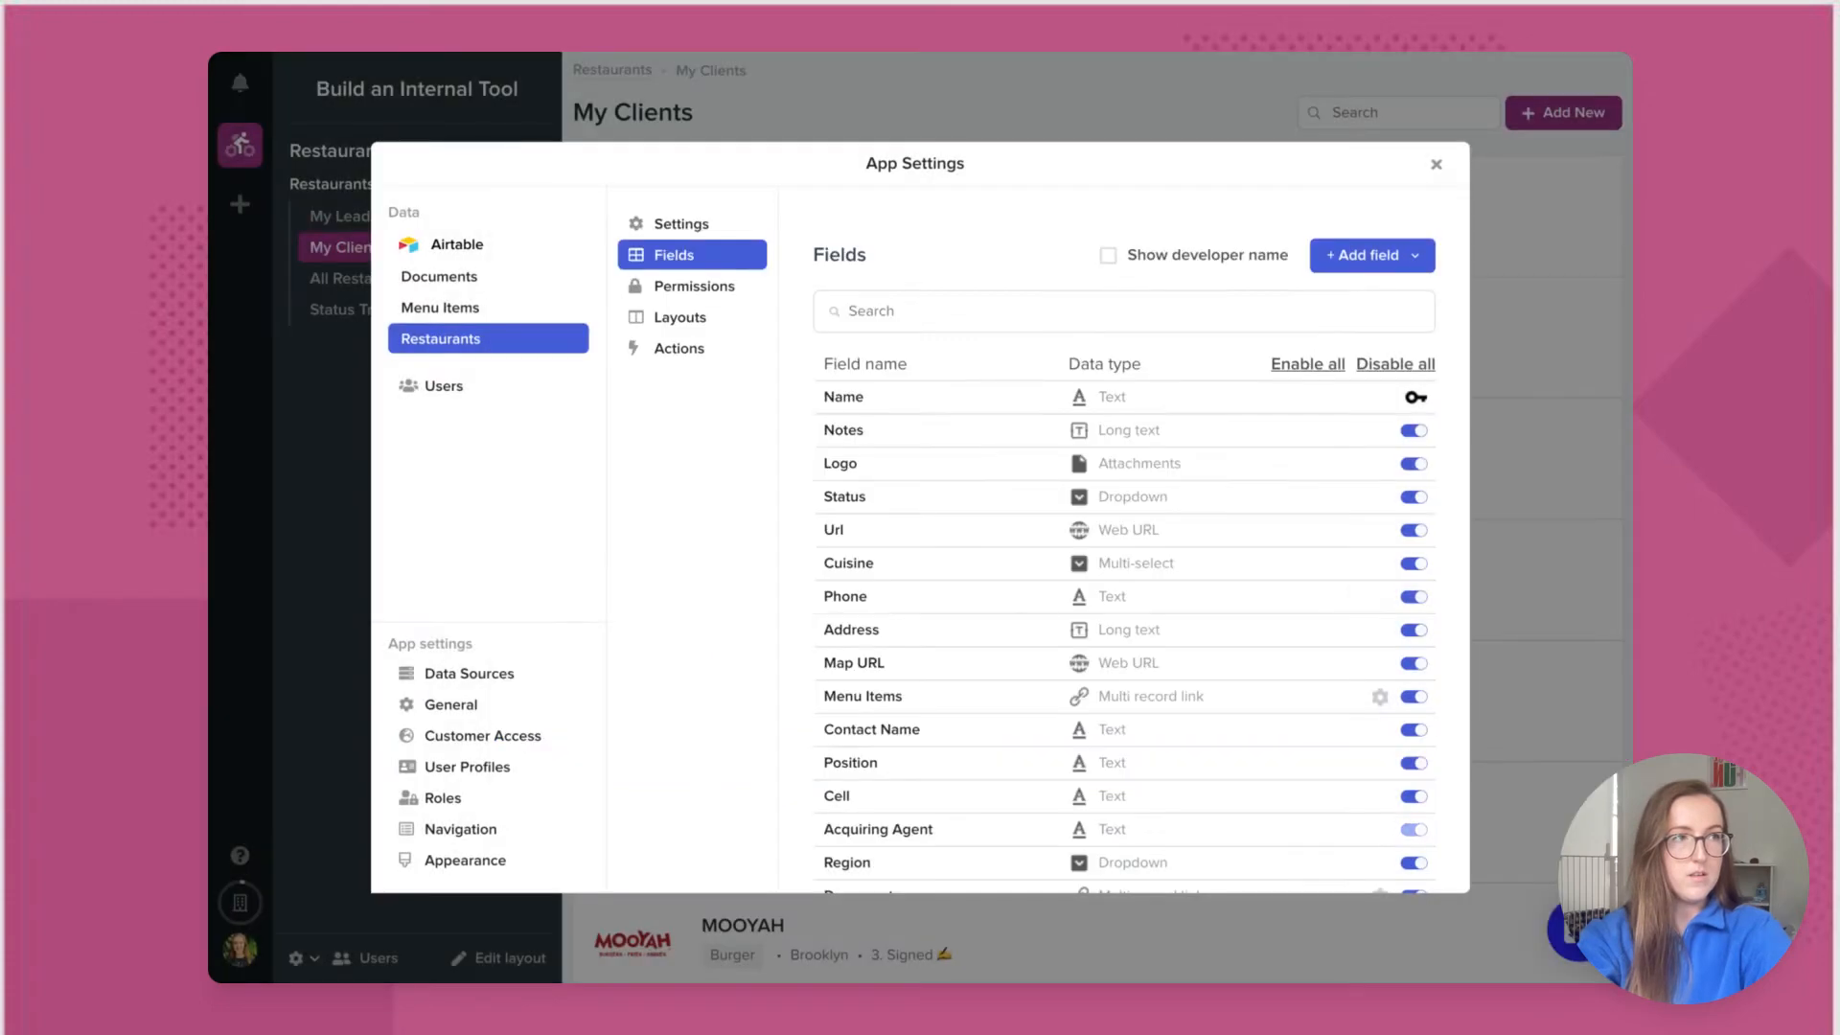
# Step: Add another link field to Users, matching Onboarding Agent against the users' Email
pyautogui.click(1380, 256)
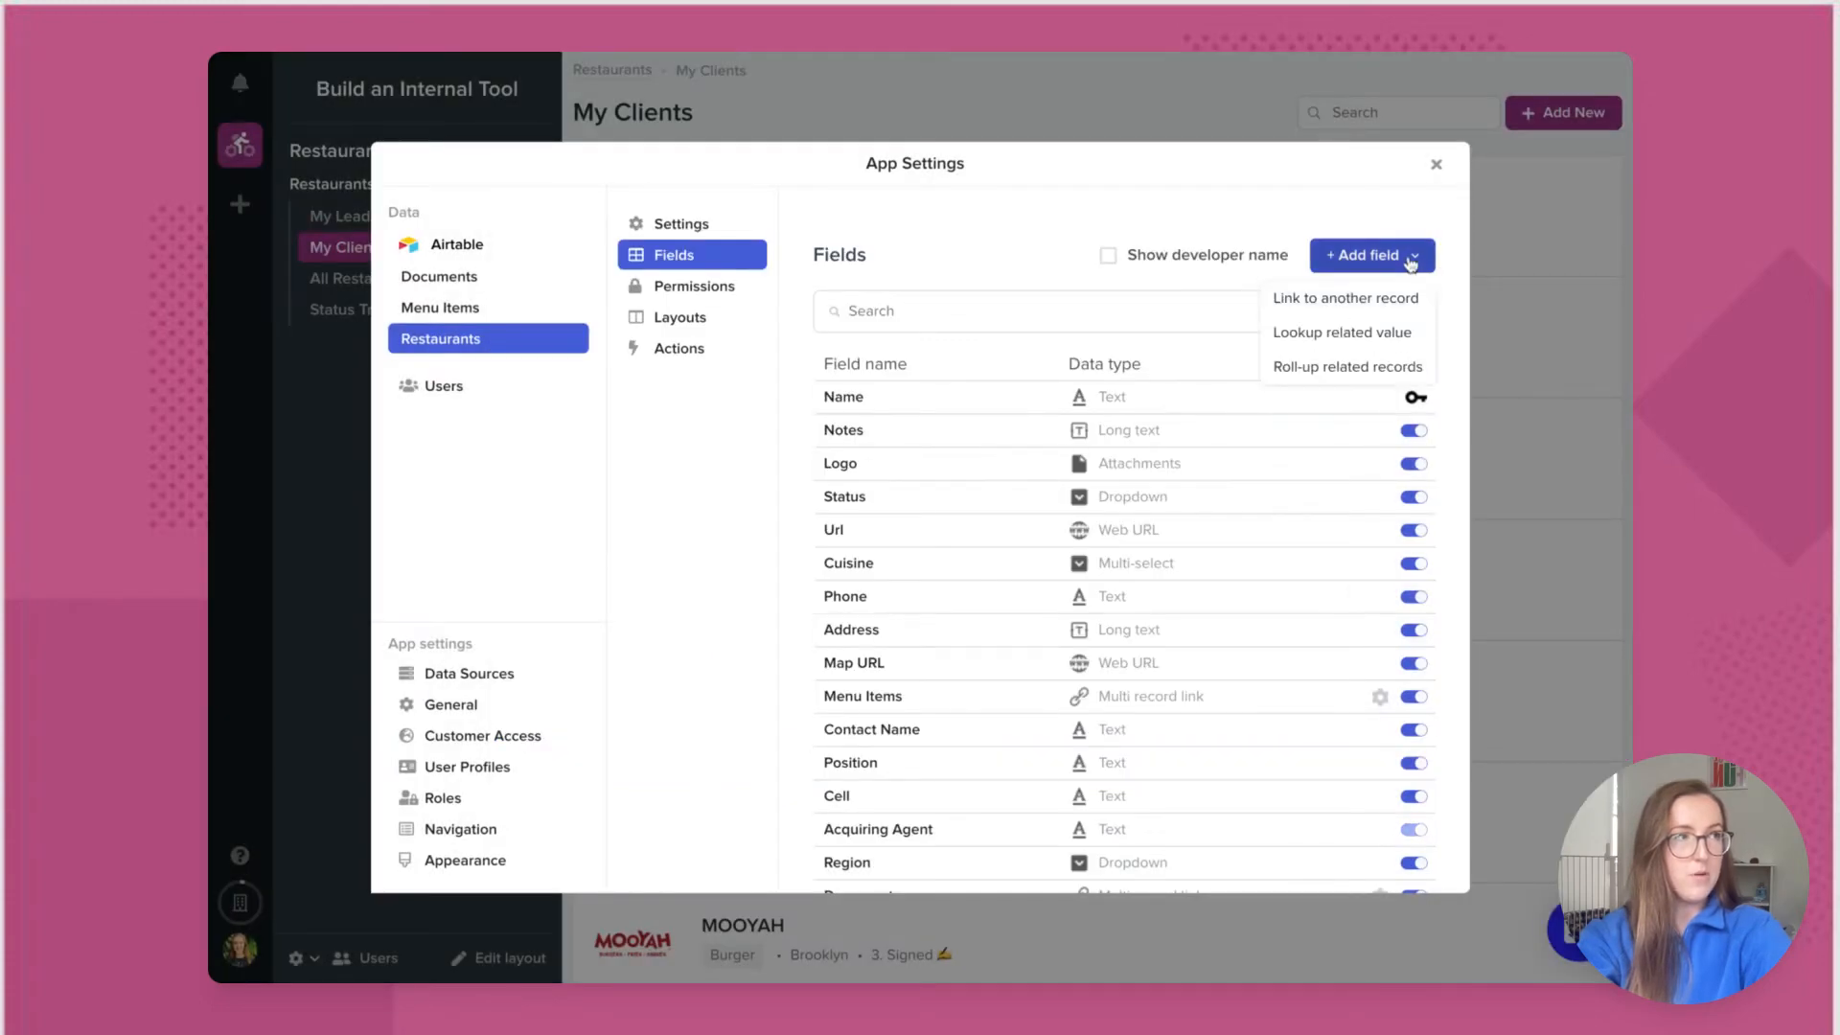
pyautogui.click(1381, 301)
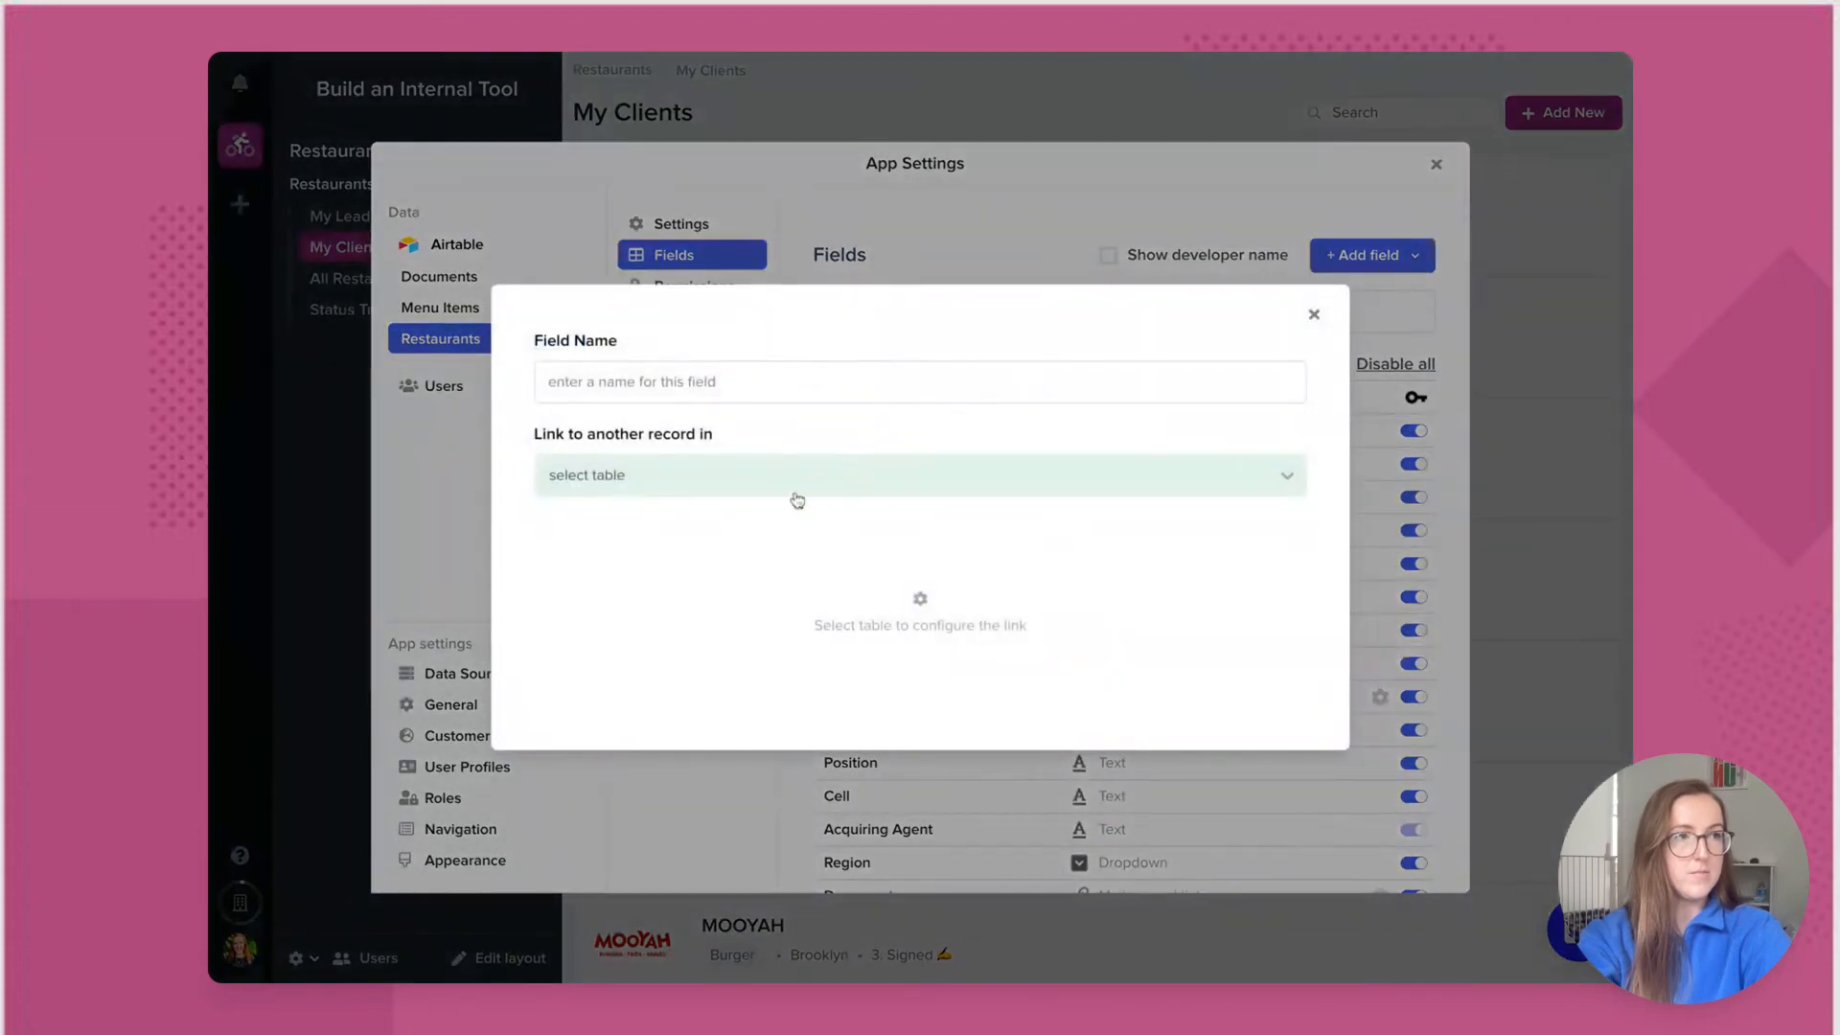
pyautogui.click(793, 491)
pyautogui.click(709, 700)
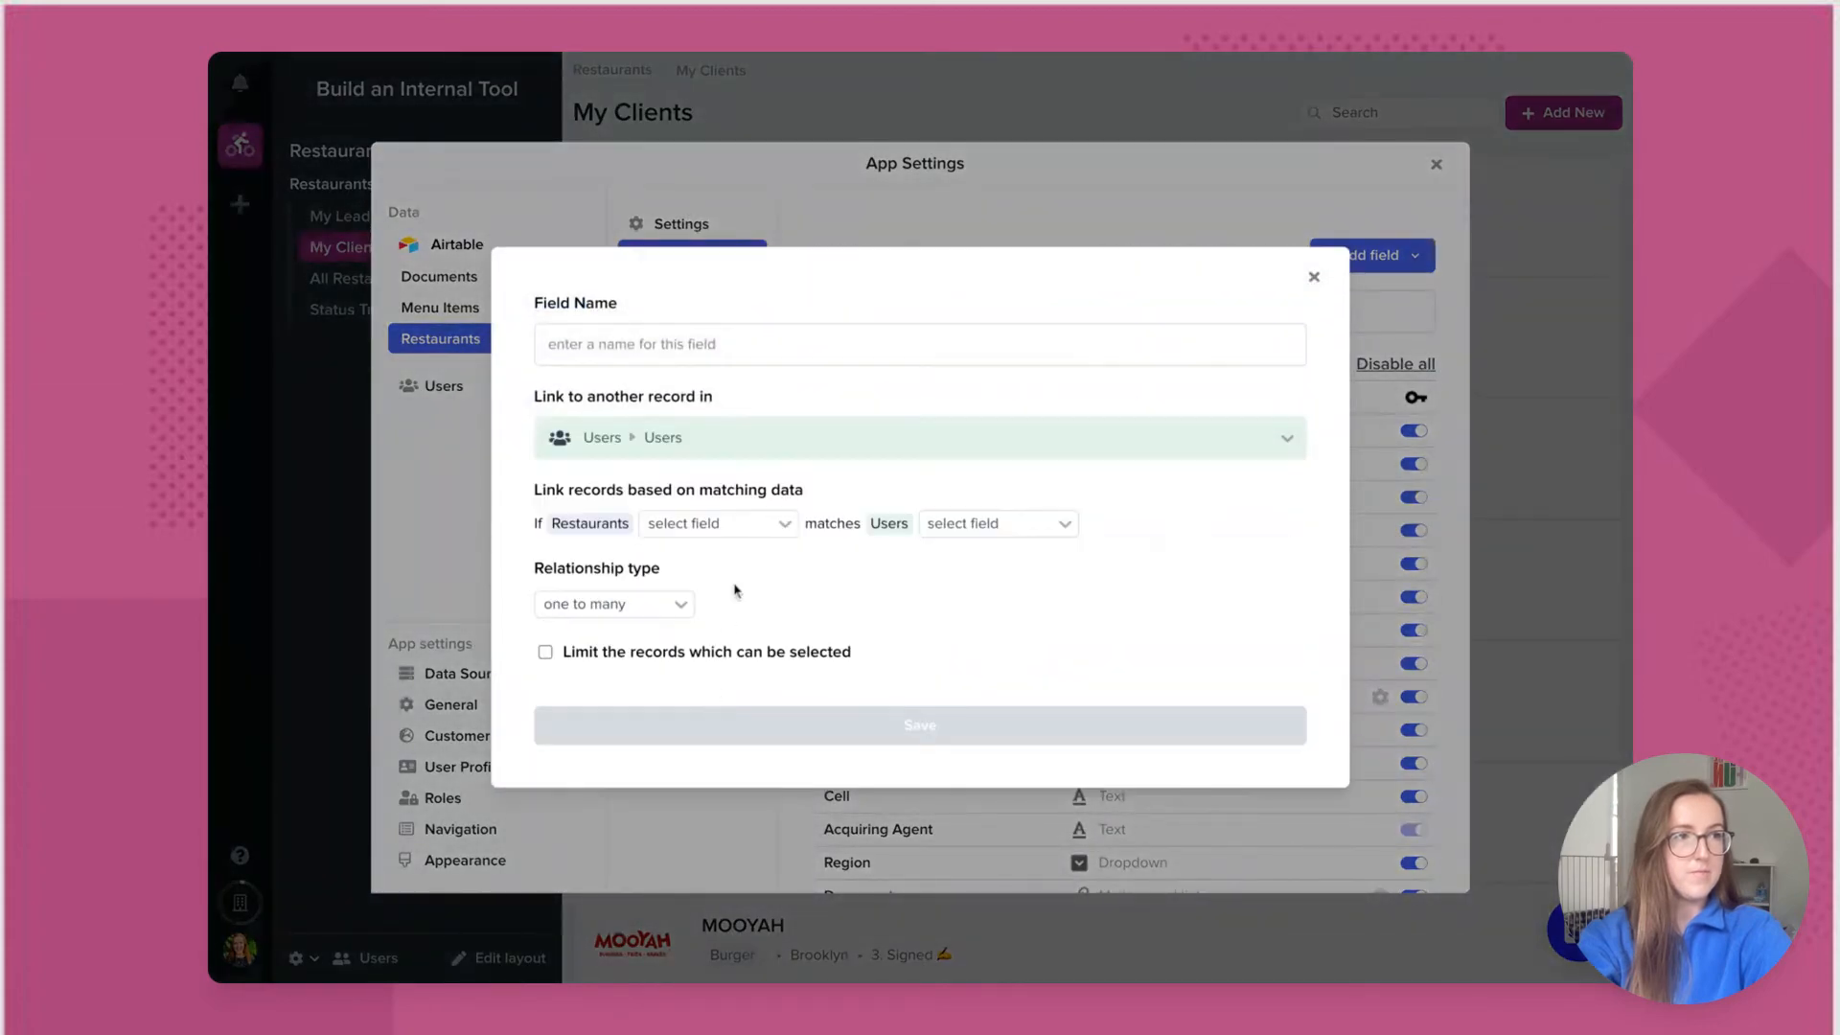
pyautogui.click(717, 523)
pyautogui.click(743, 716)
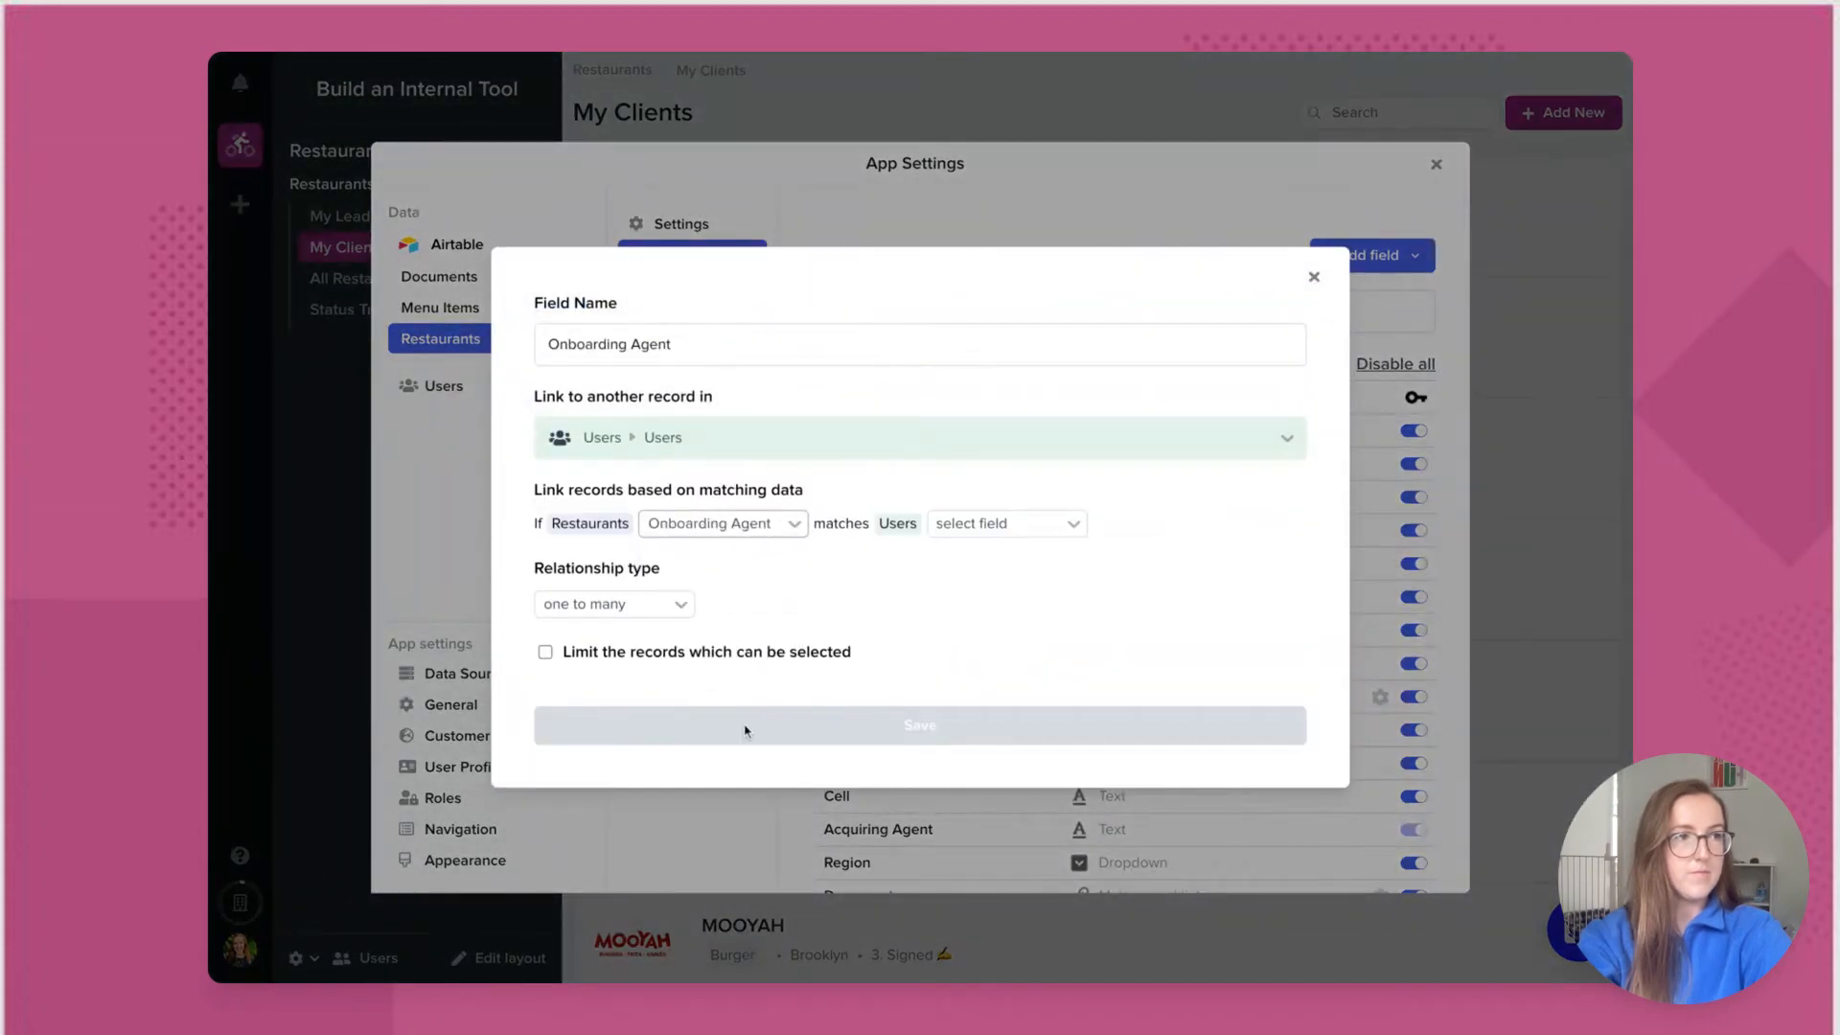
pyautogui.click(1014, 530)
pyautogui.click(1011, 602)
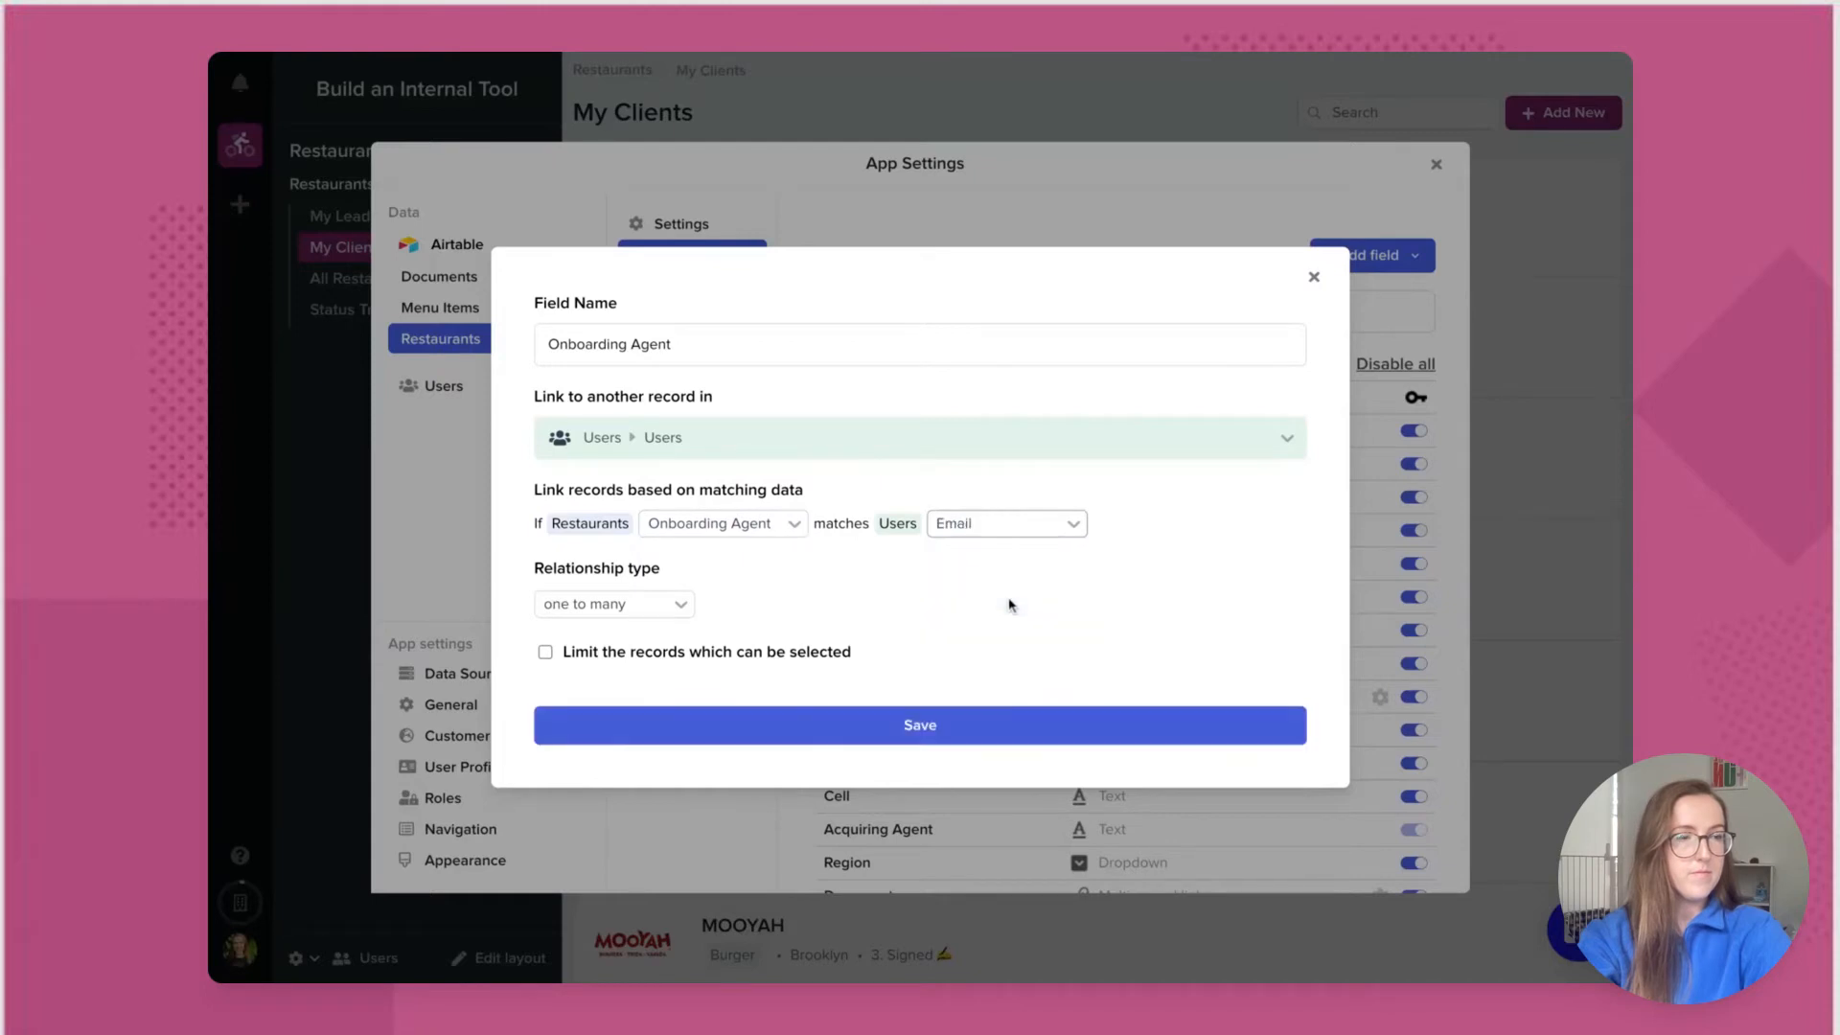
# Step: Limit selectable users to Role is Onboarding and save the Onboarding Agent field
pyautogui.click(546, 654)
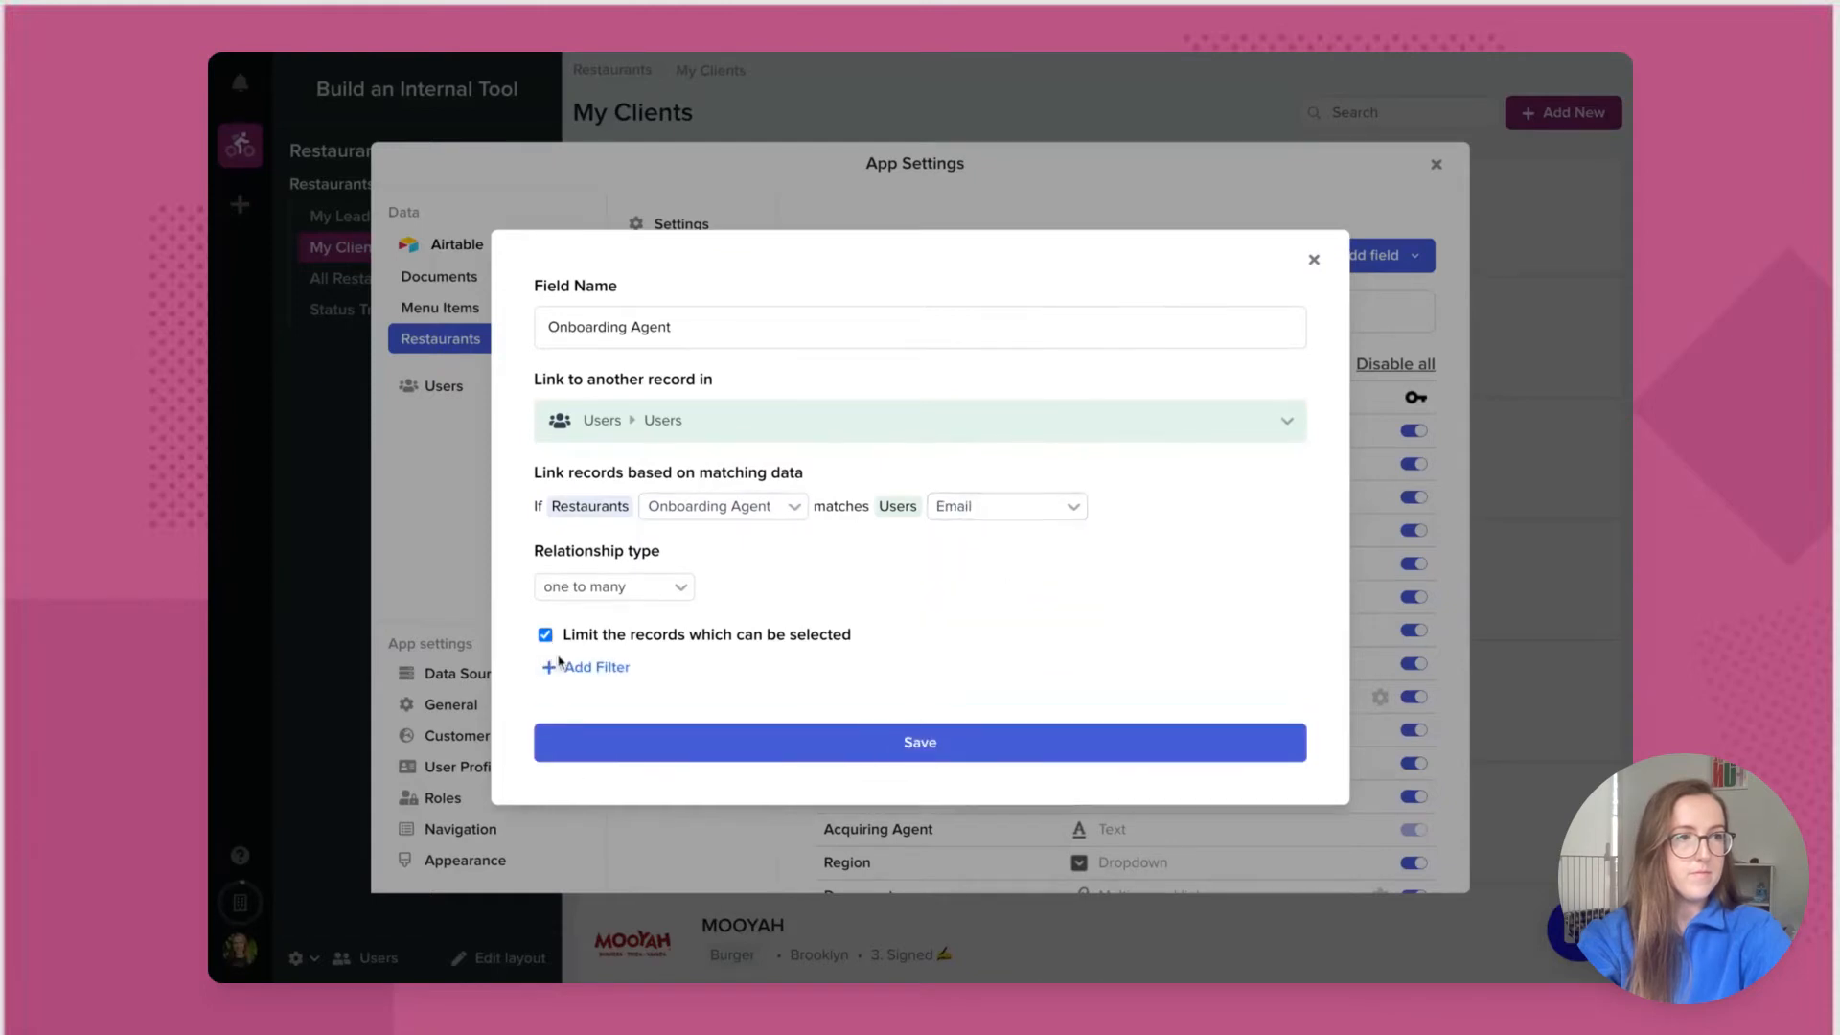
pyautogui.click(587, 667)
pyautogui.click(595, 793)
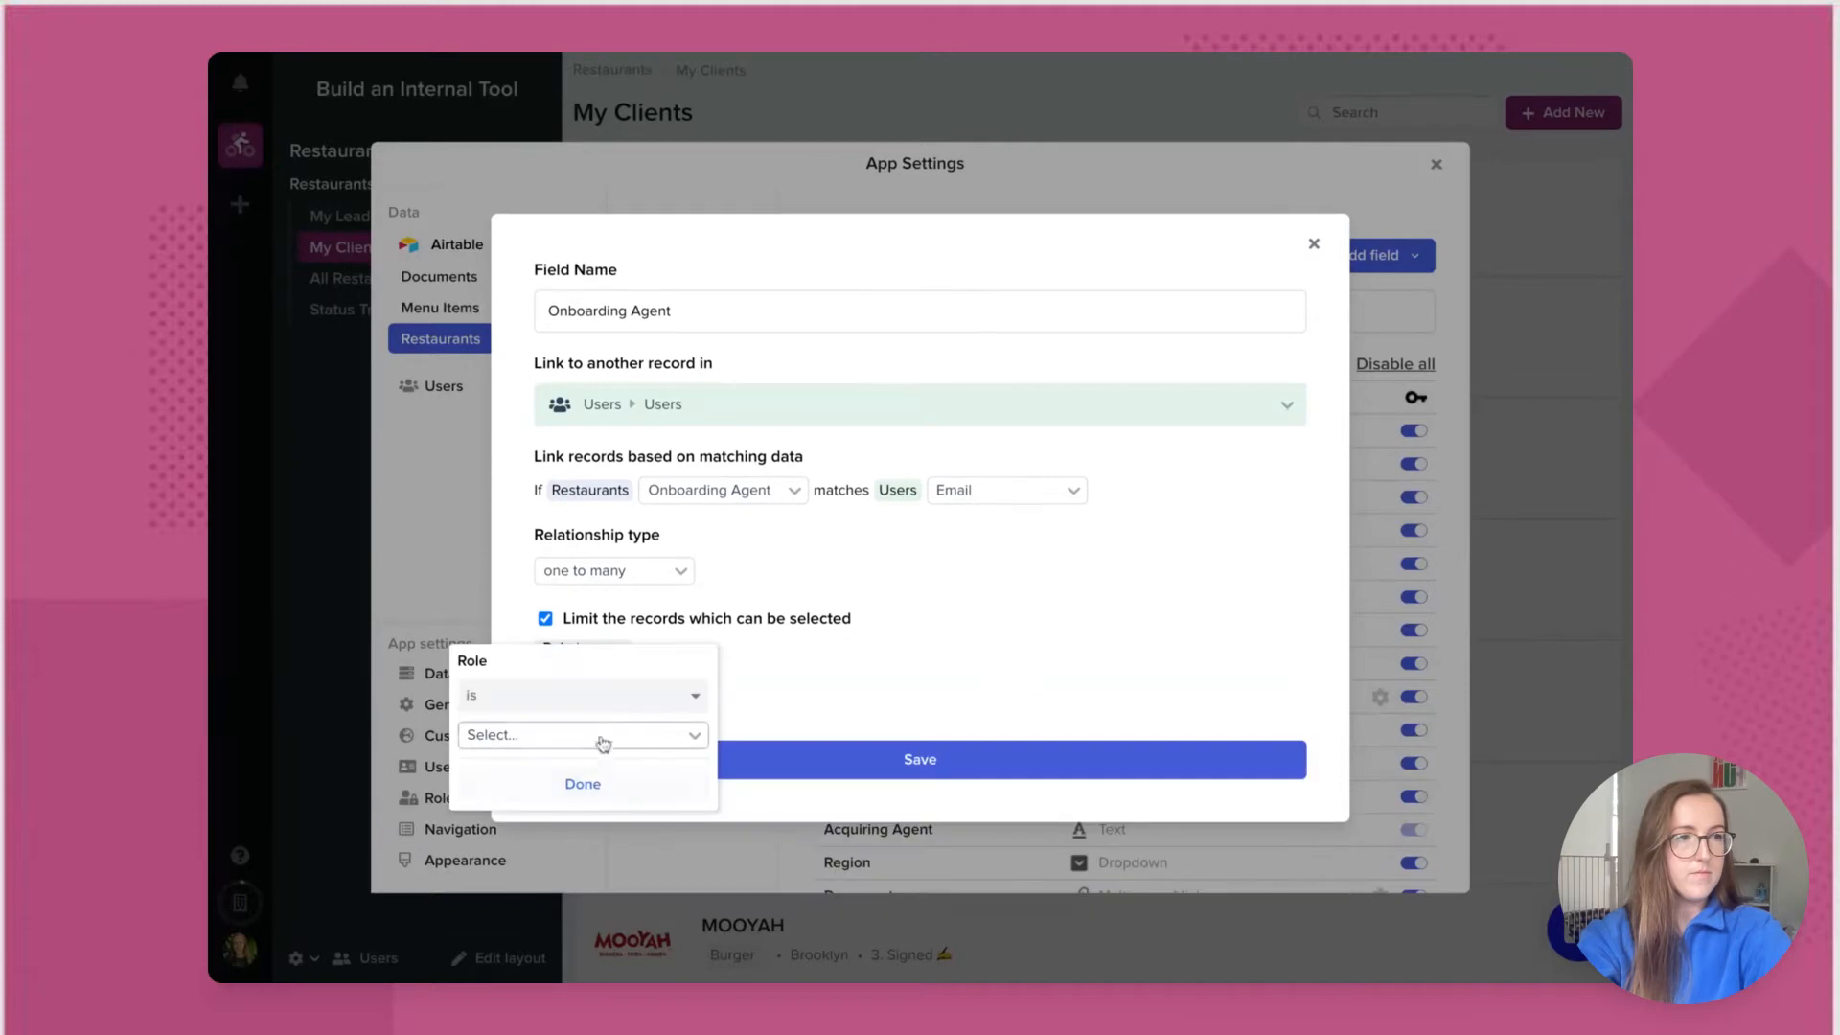
pyautogui.click(603, 744)
pyautogui.click(591, 762)
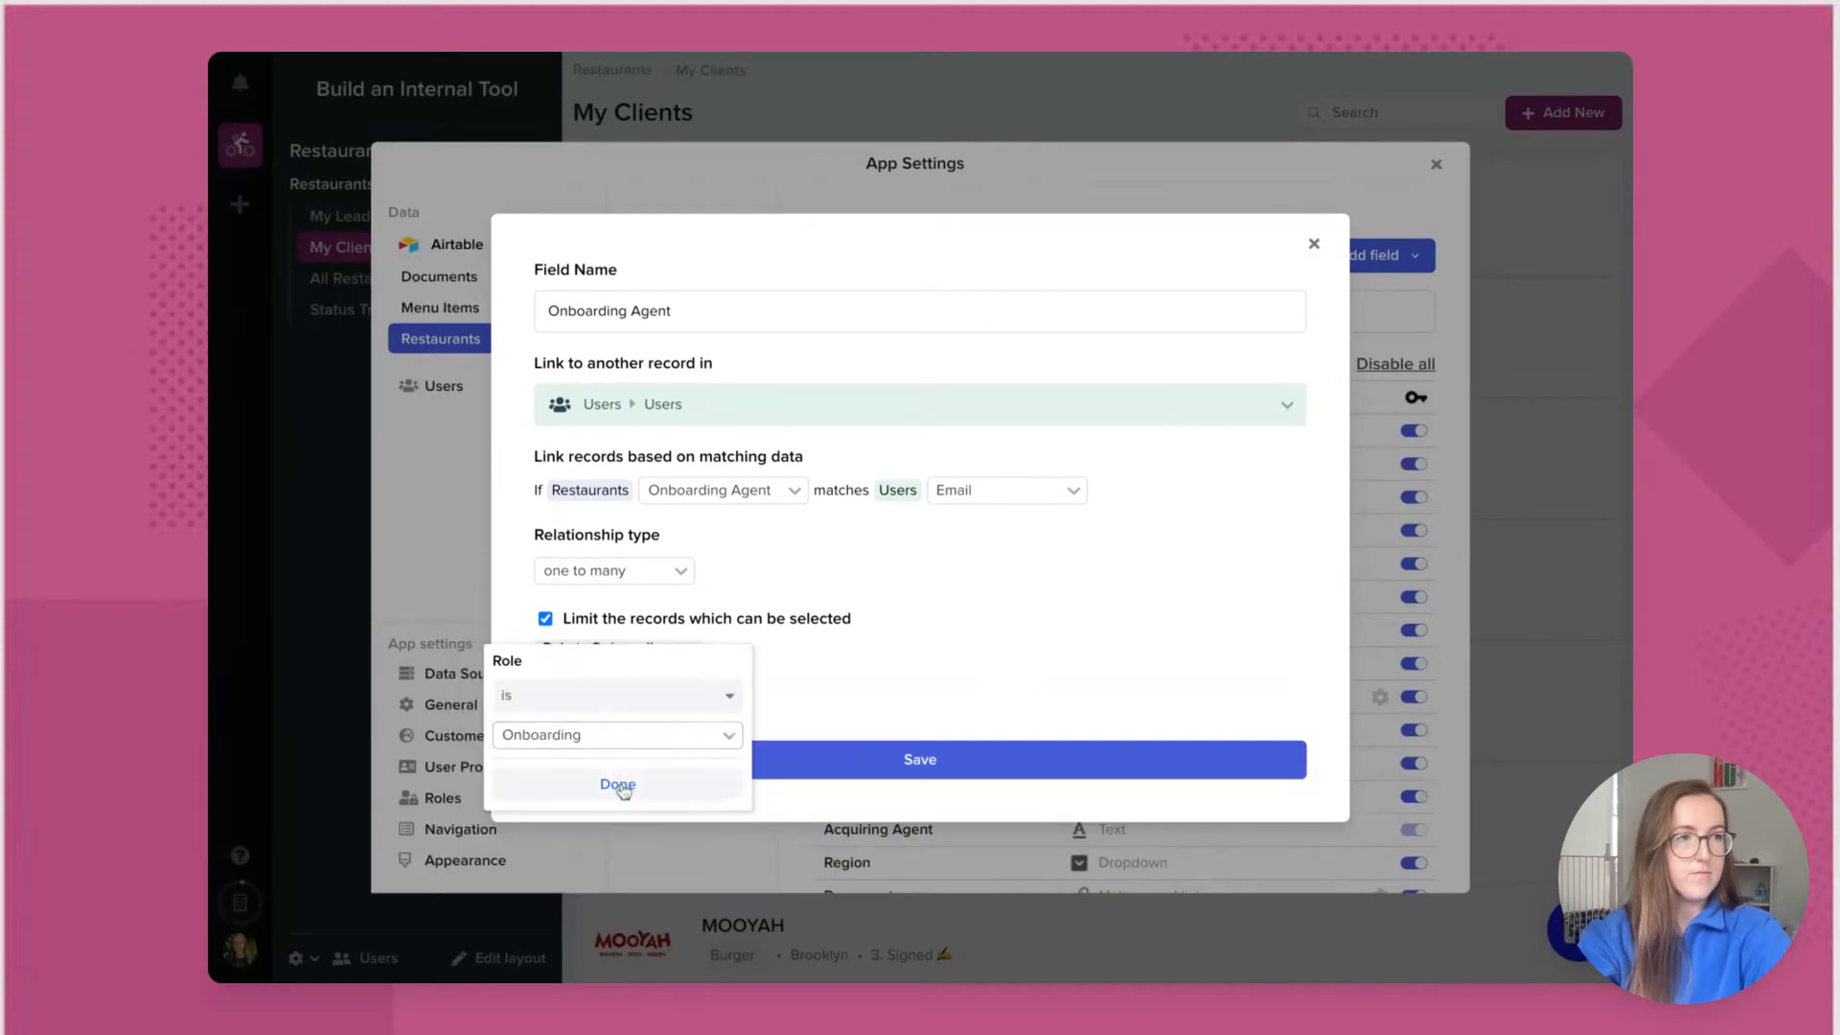
pyautogui.click(621, 784)
pyautogui.click(786, 773)
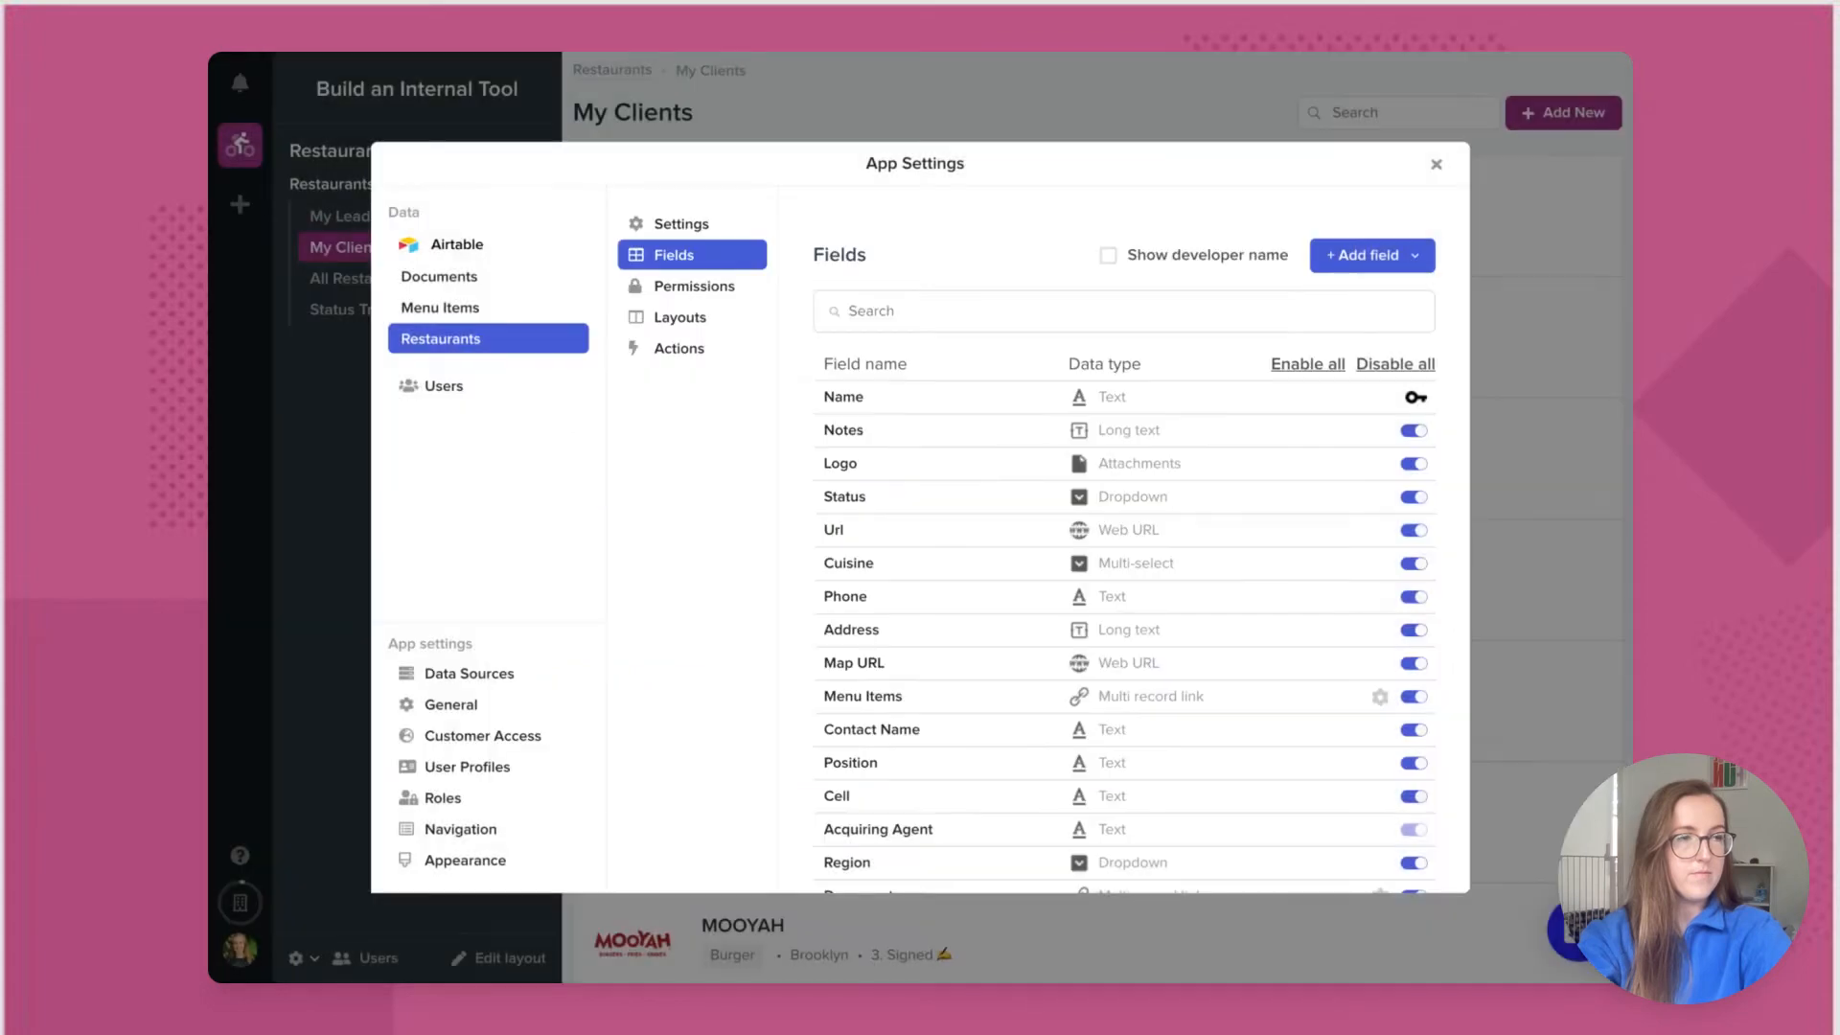
pyautogui.scroll(-5, 899, 781)
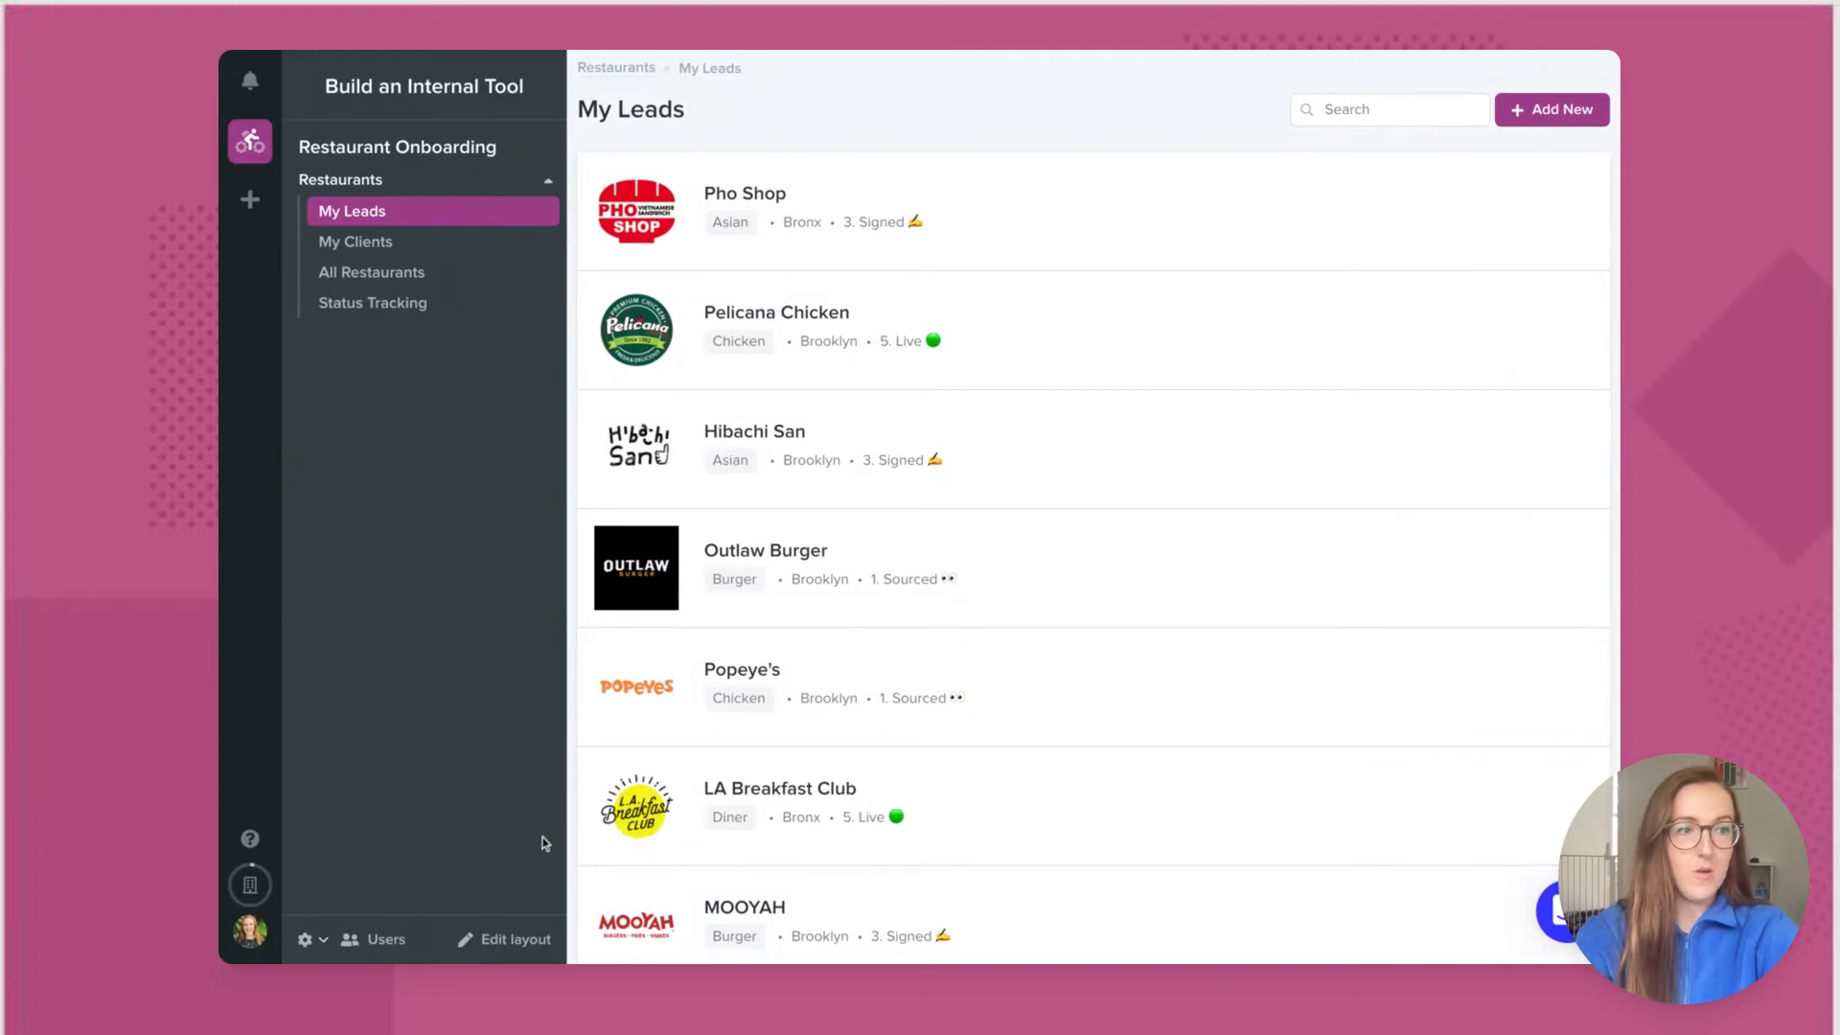
# Step: Filter the My Leads layout to Acquiring Agent is the current user
pyautogui.click(497, 941)
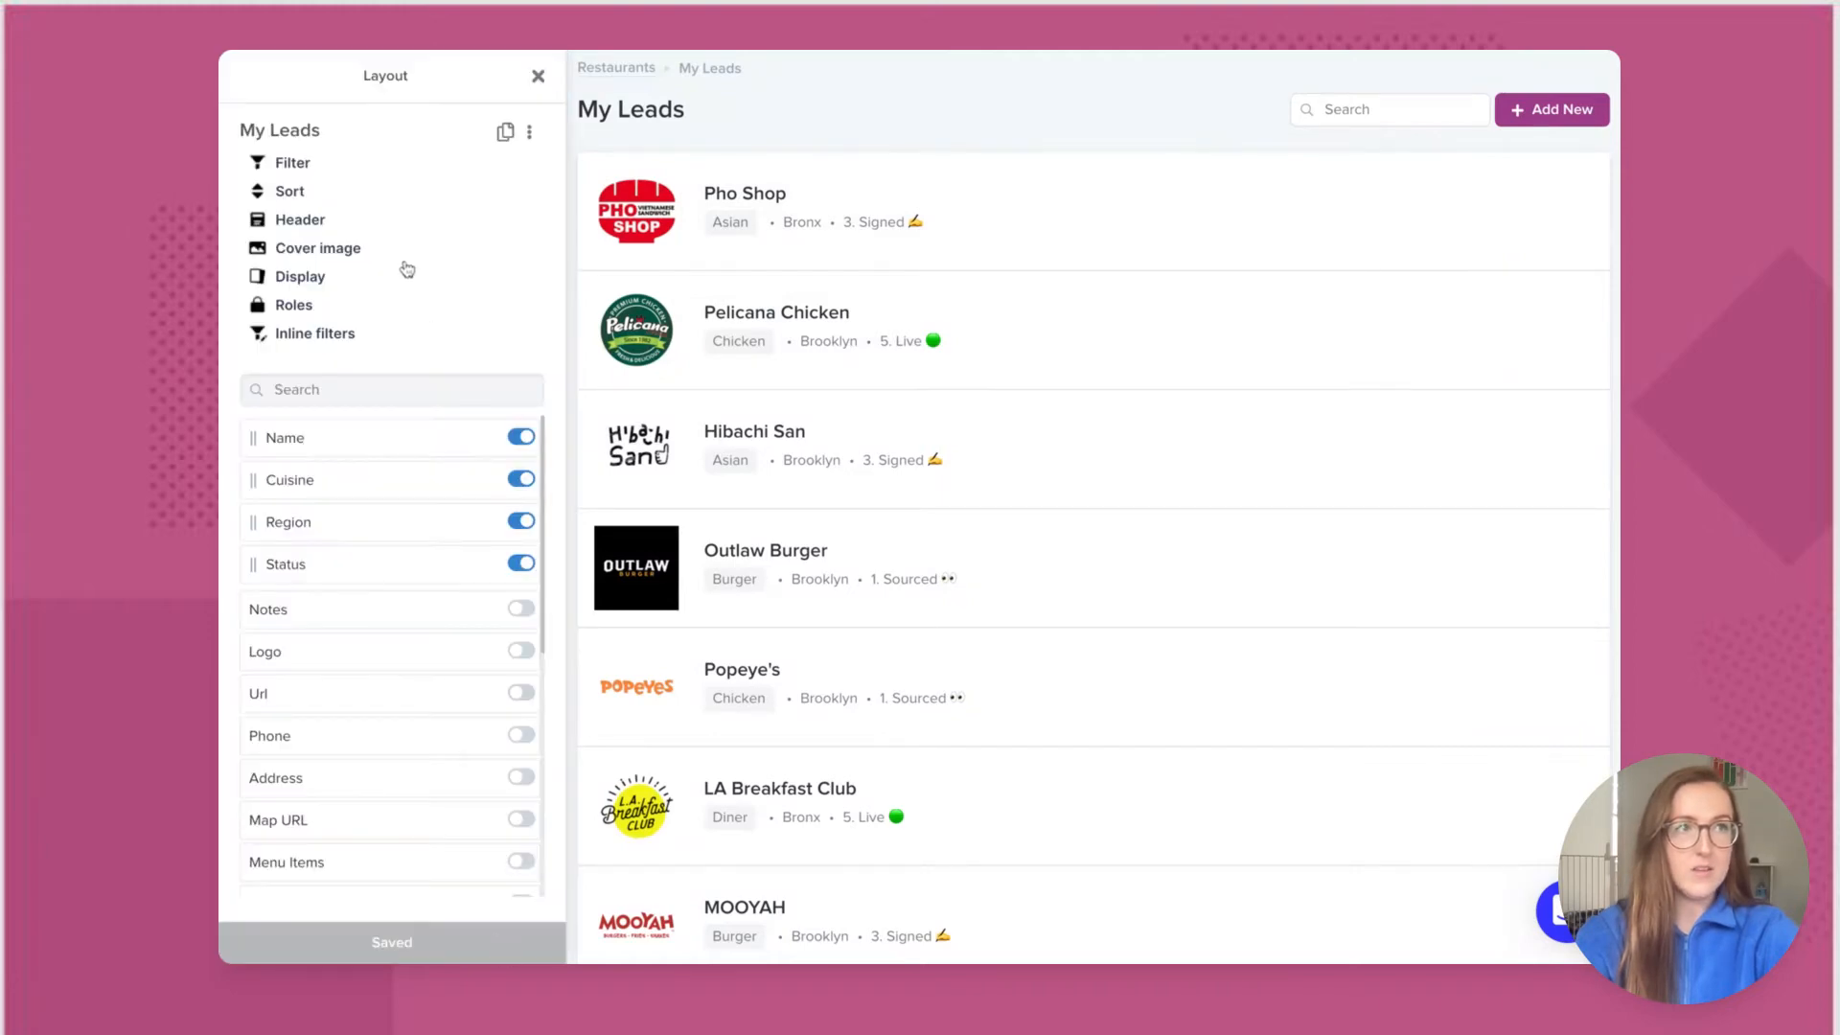
pyautogui.click(300, 168)
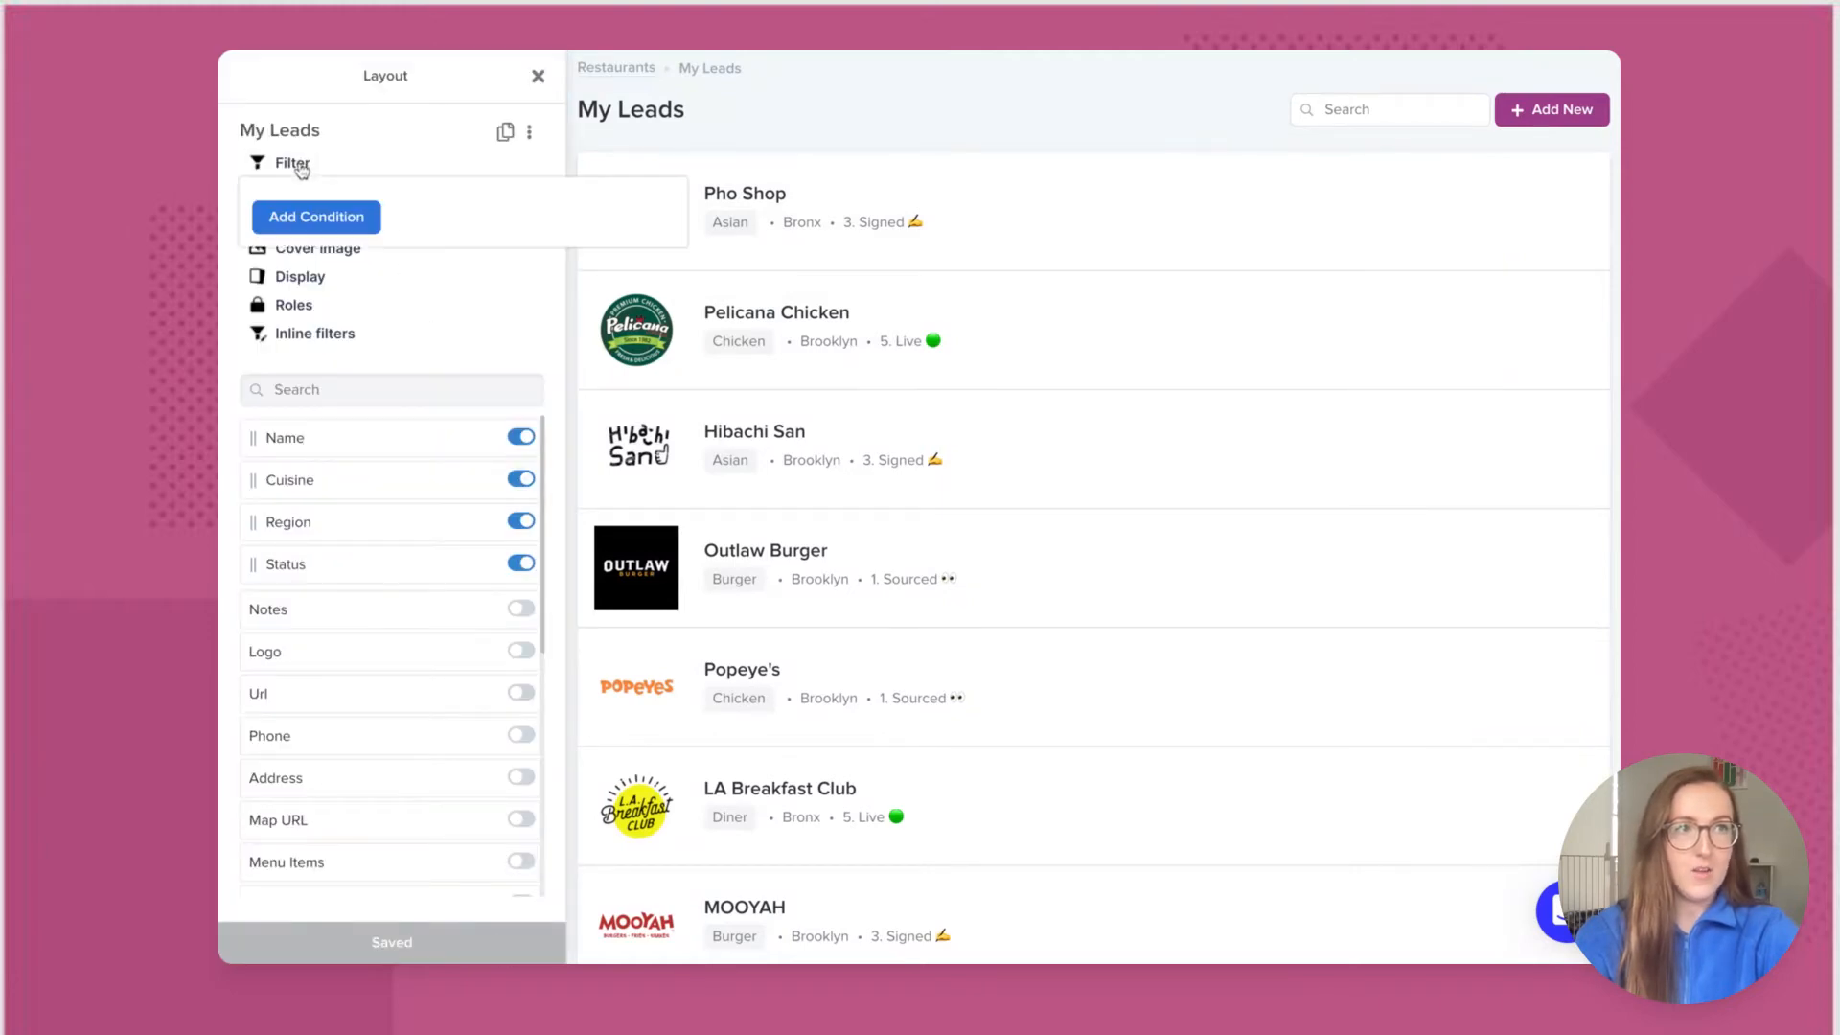
pyautogui.click(316, 214)
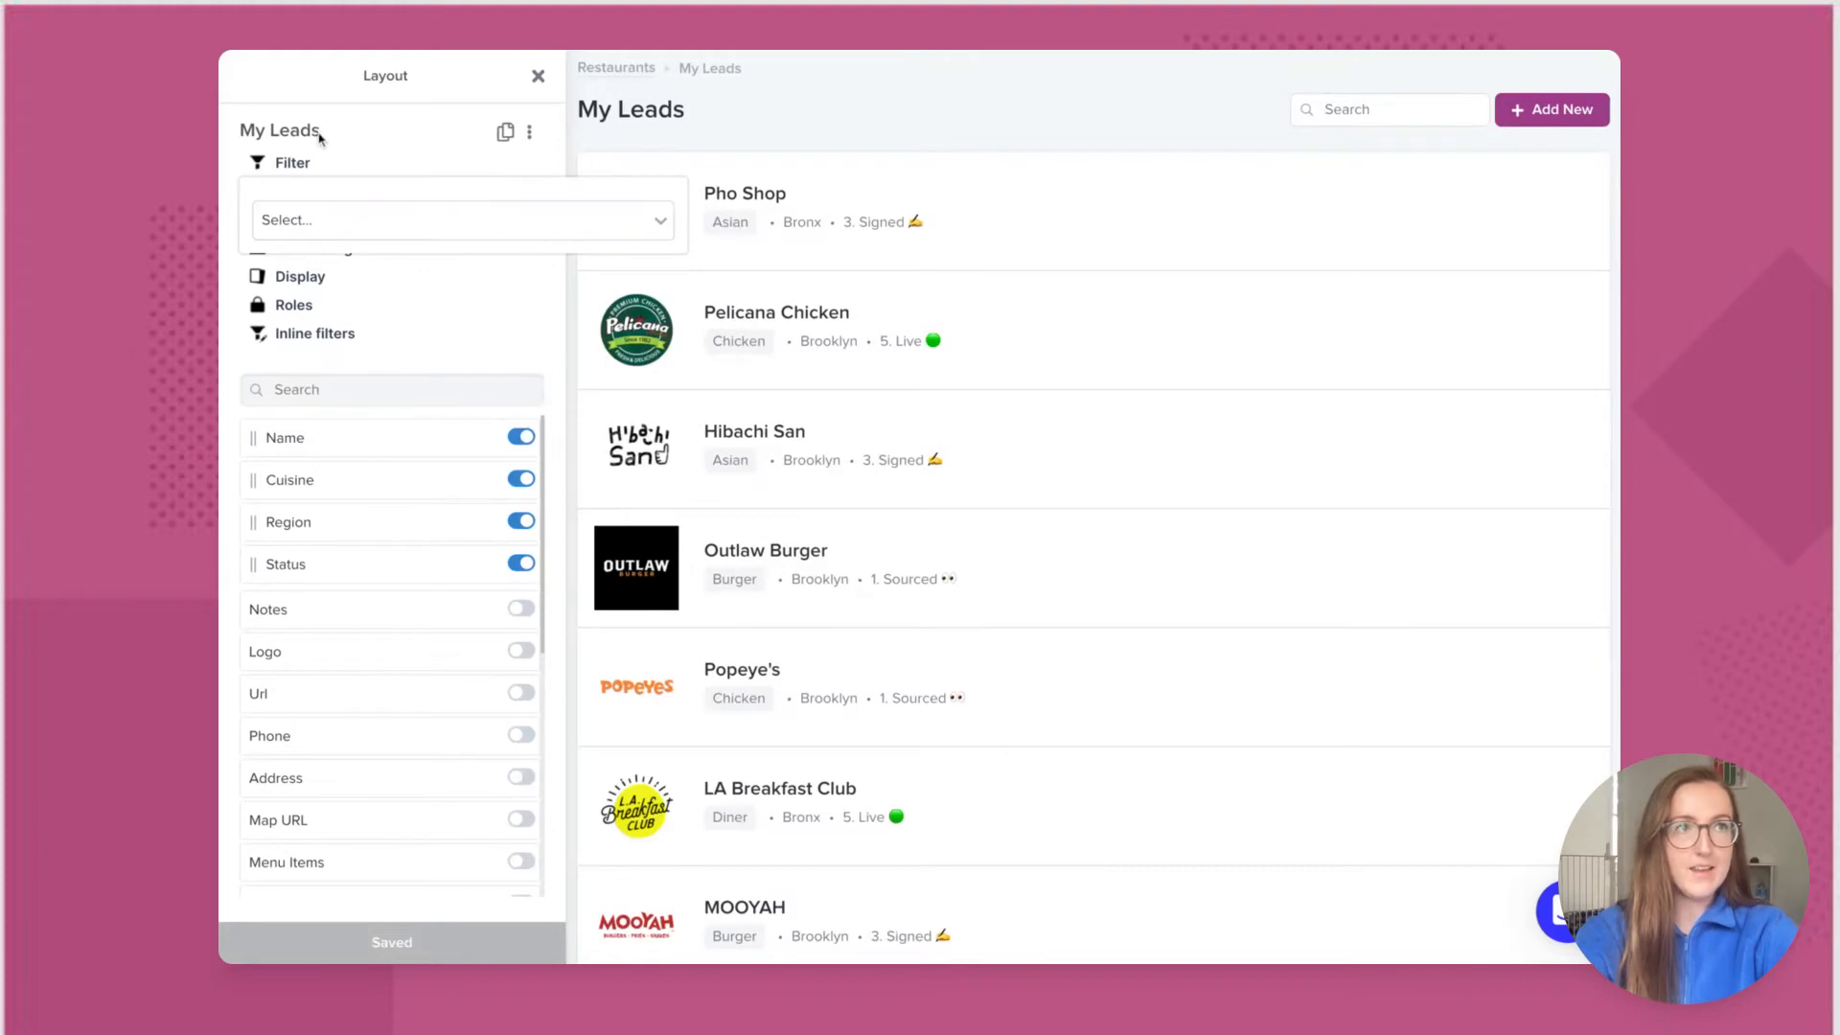
pyautogui.click(370, 219)
pyautogui.scroll(-5, 378, 408)
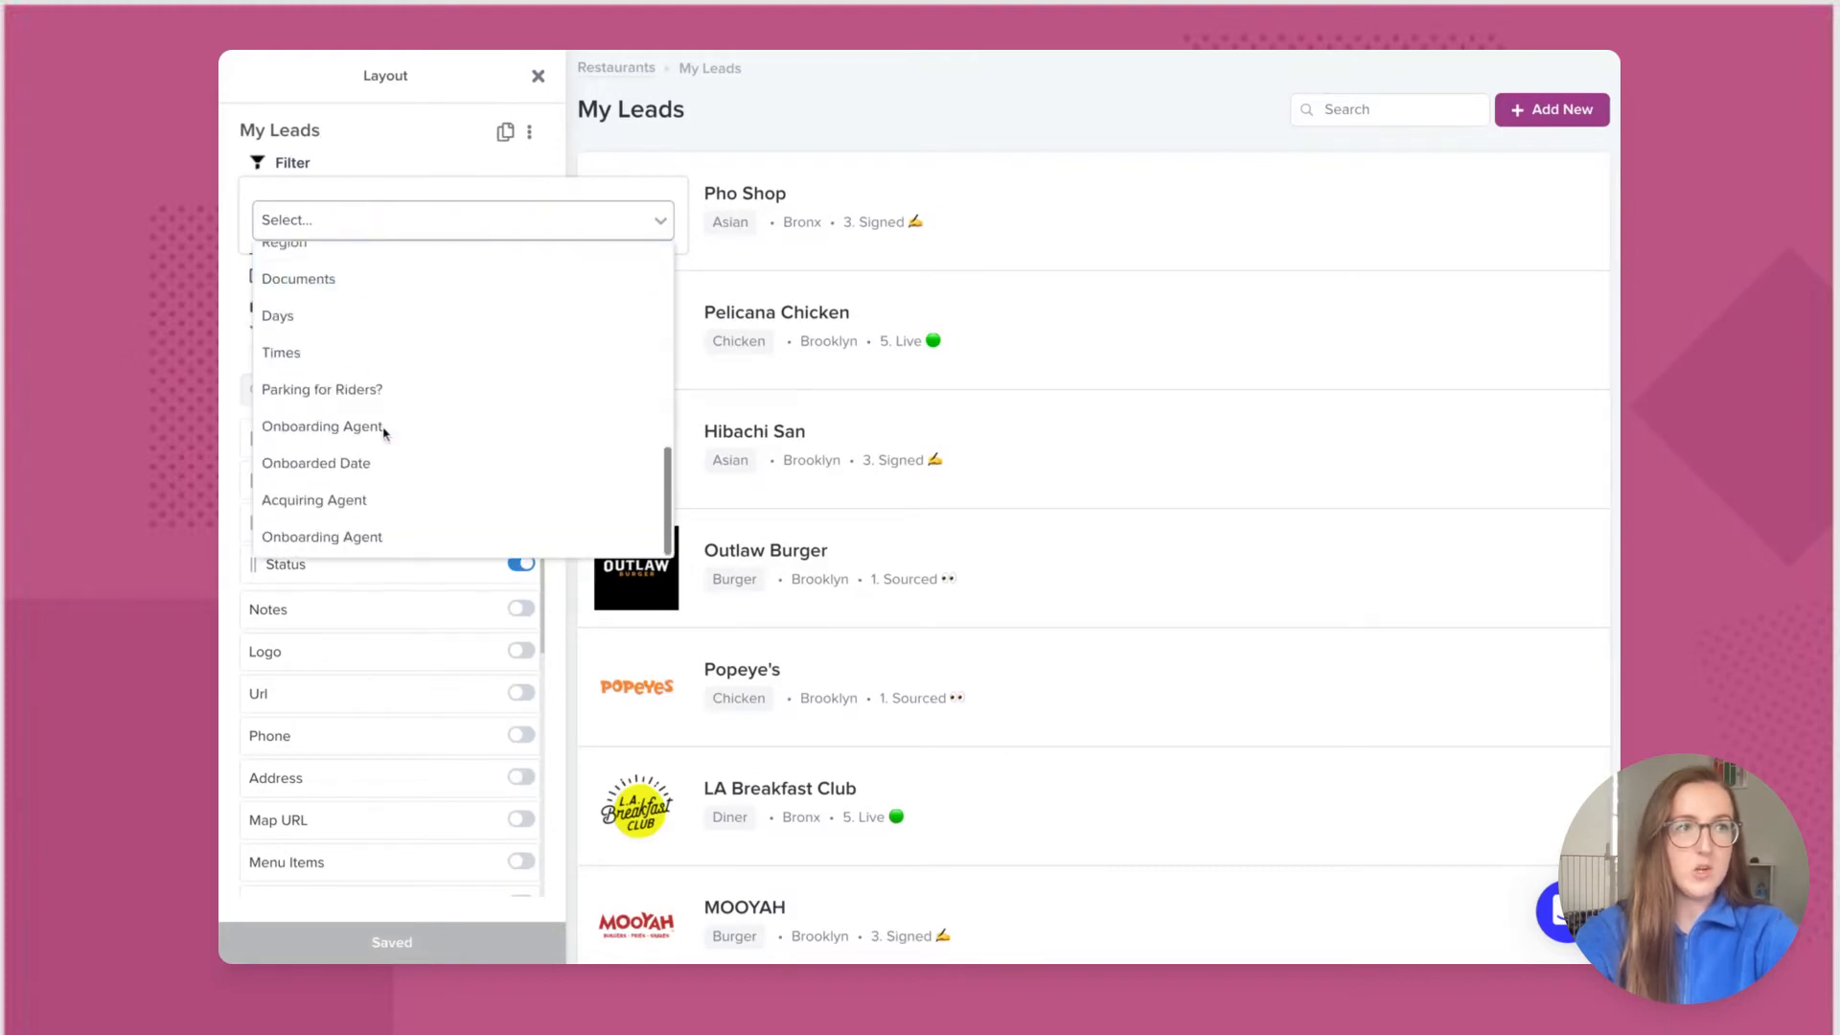
pyautogui.click(366, 493)
pyautogui.click(595, 230)
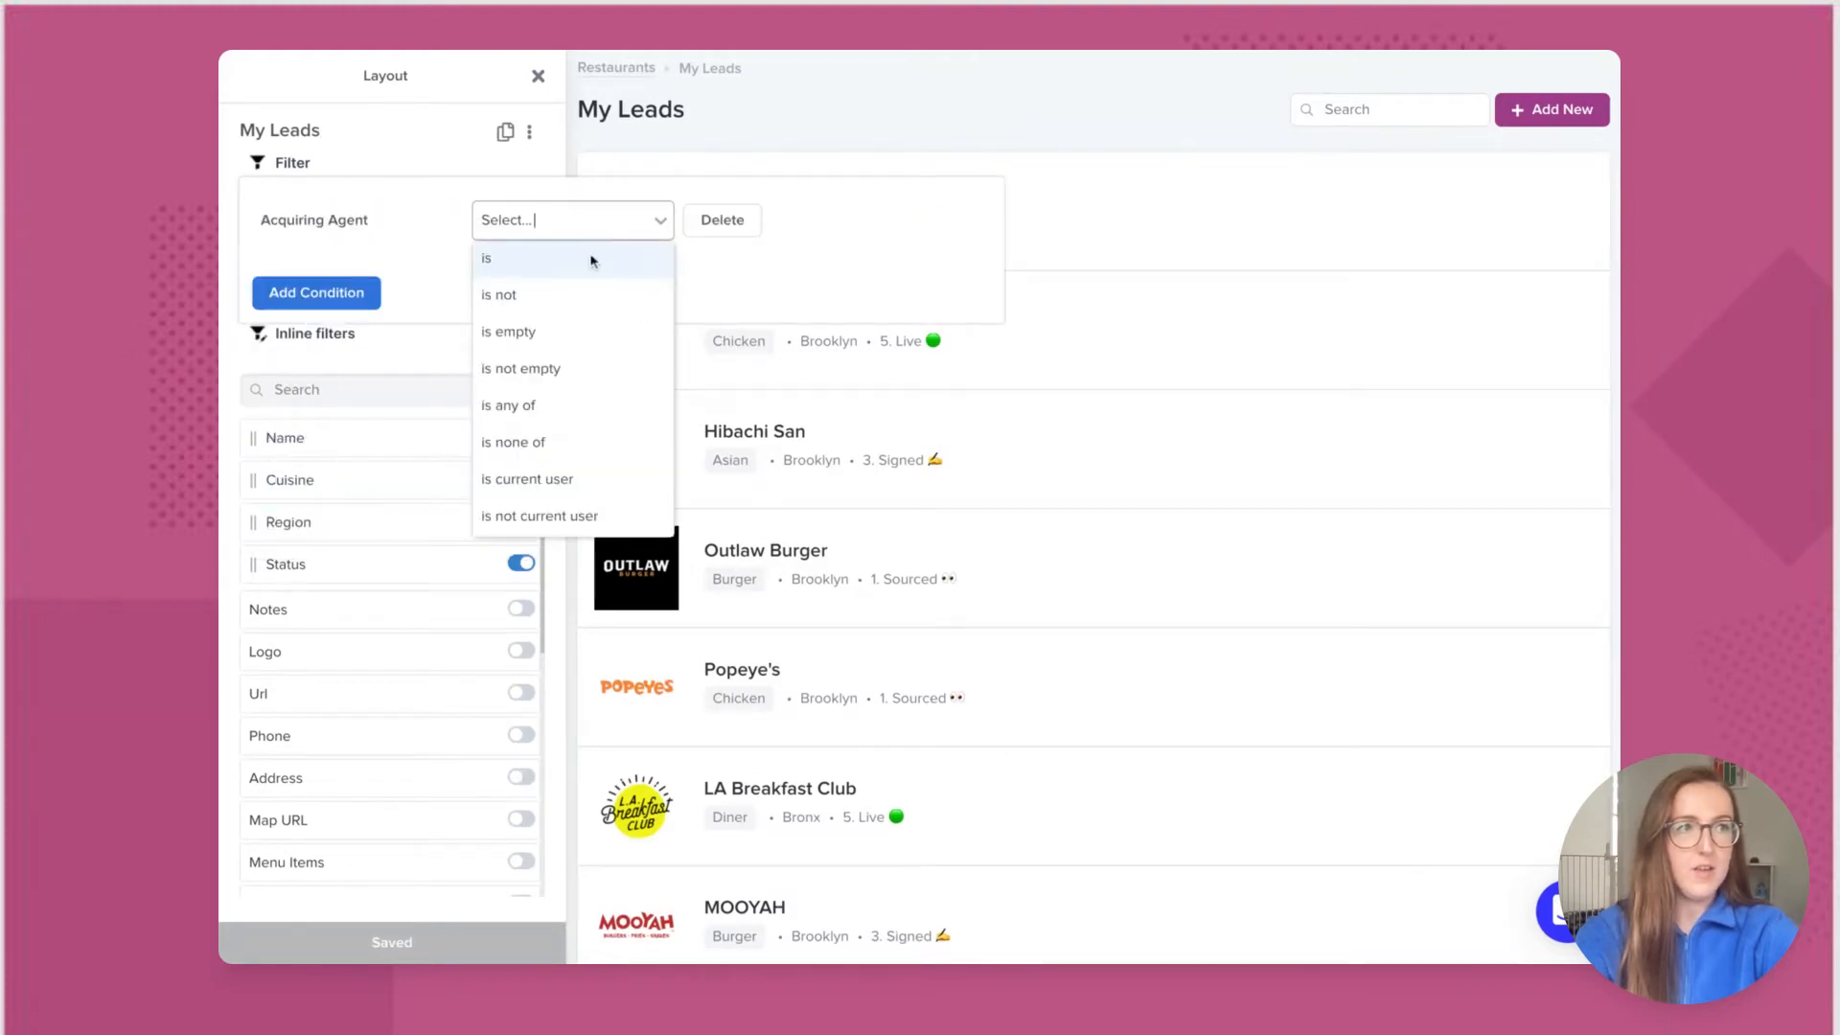
pyautogui.click(563, 481)
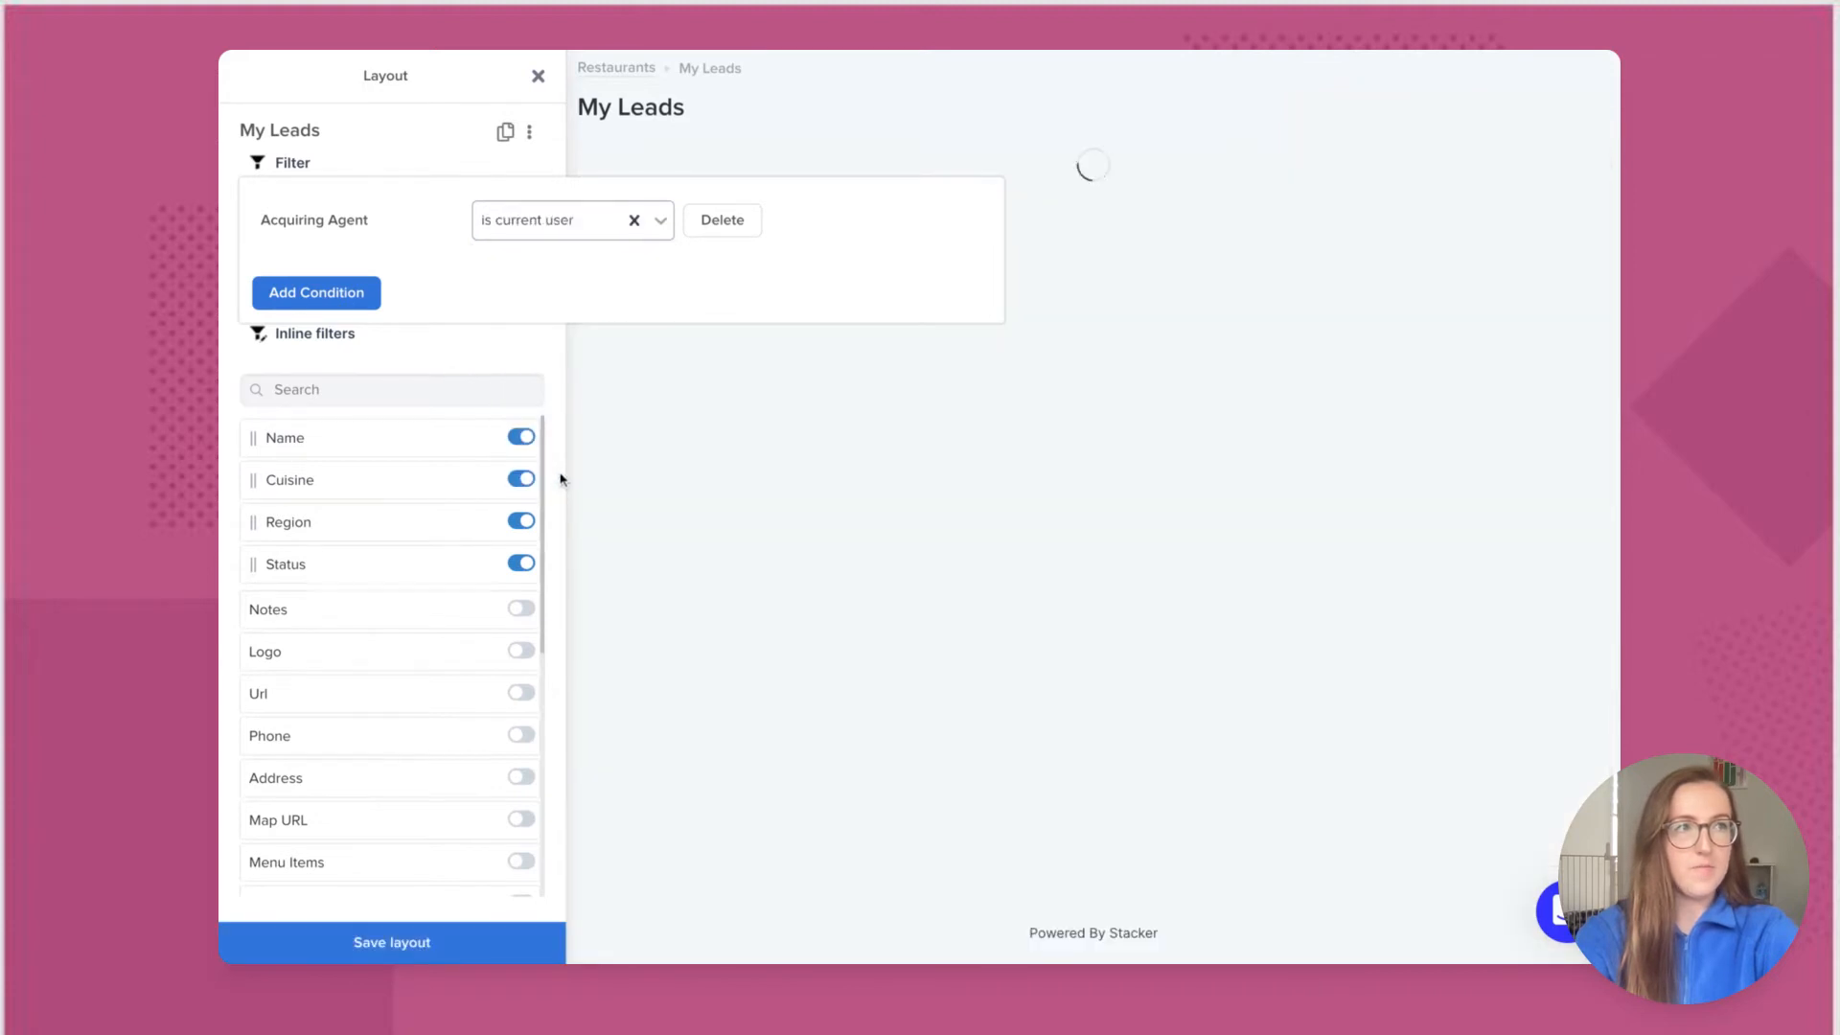
# Step: Add a Status is any of 1. Sourced, 2. Contacted filter, then save and close the layout
pyautogui.click(363, 294)
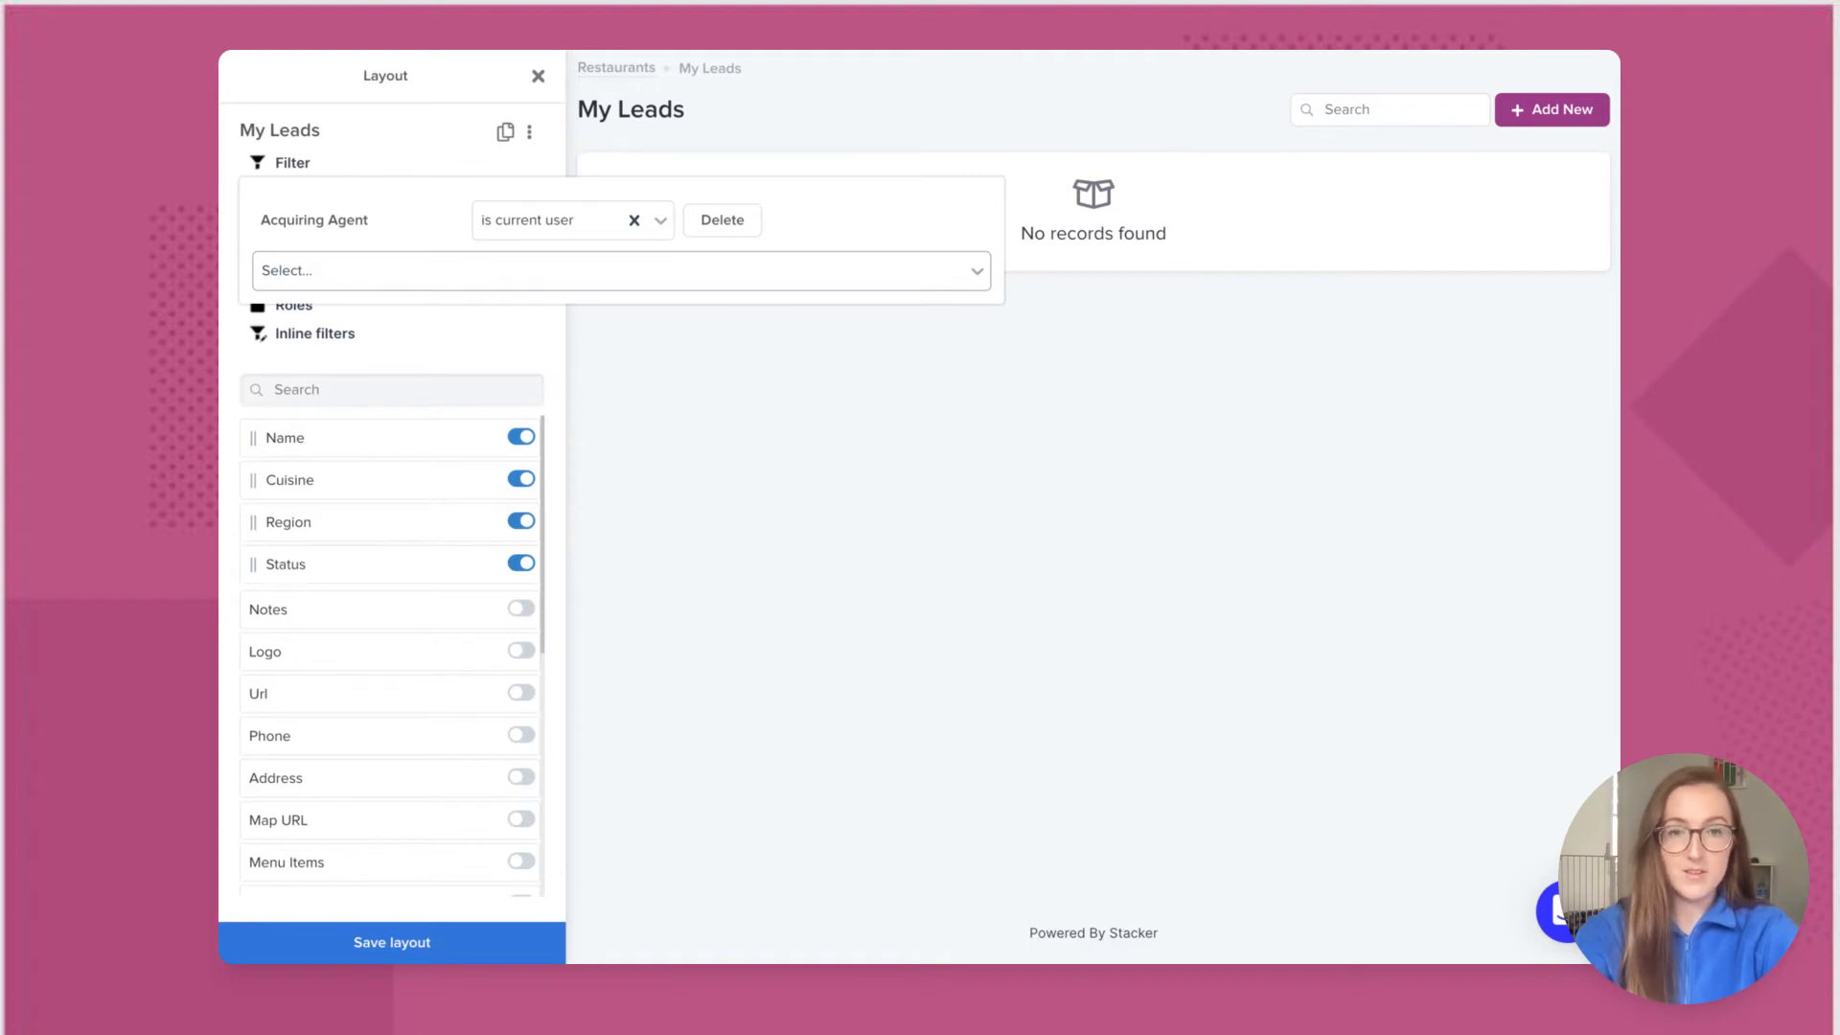
pyautogui.click(419, 279)
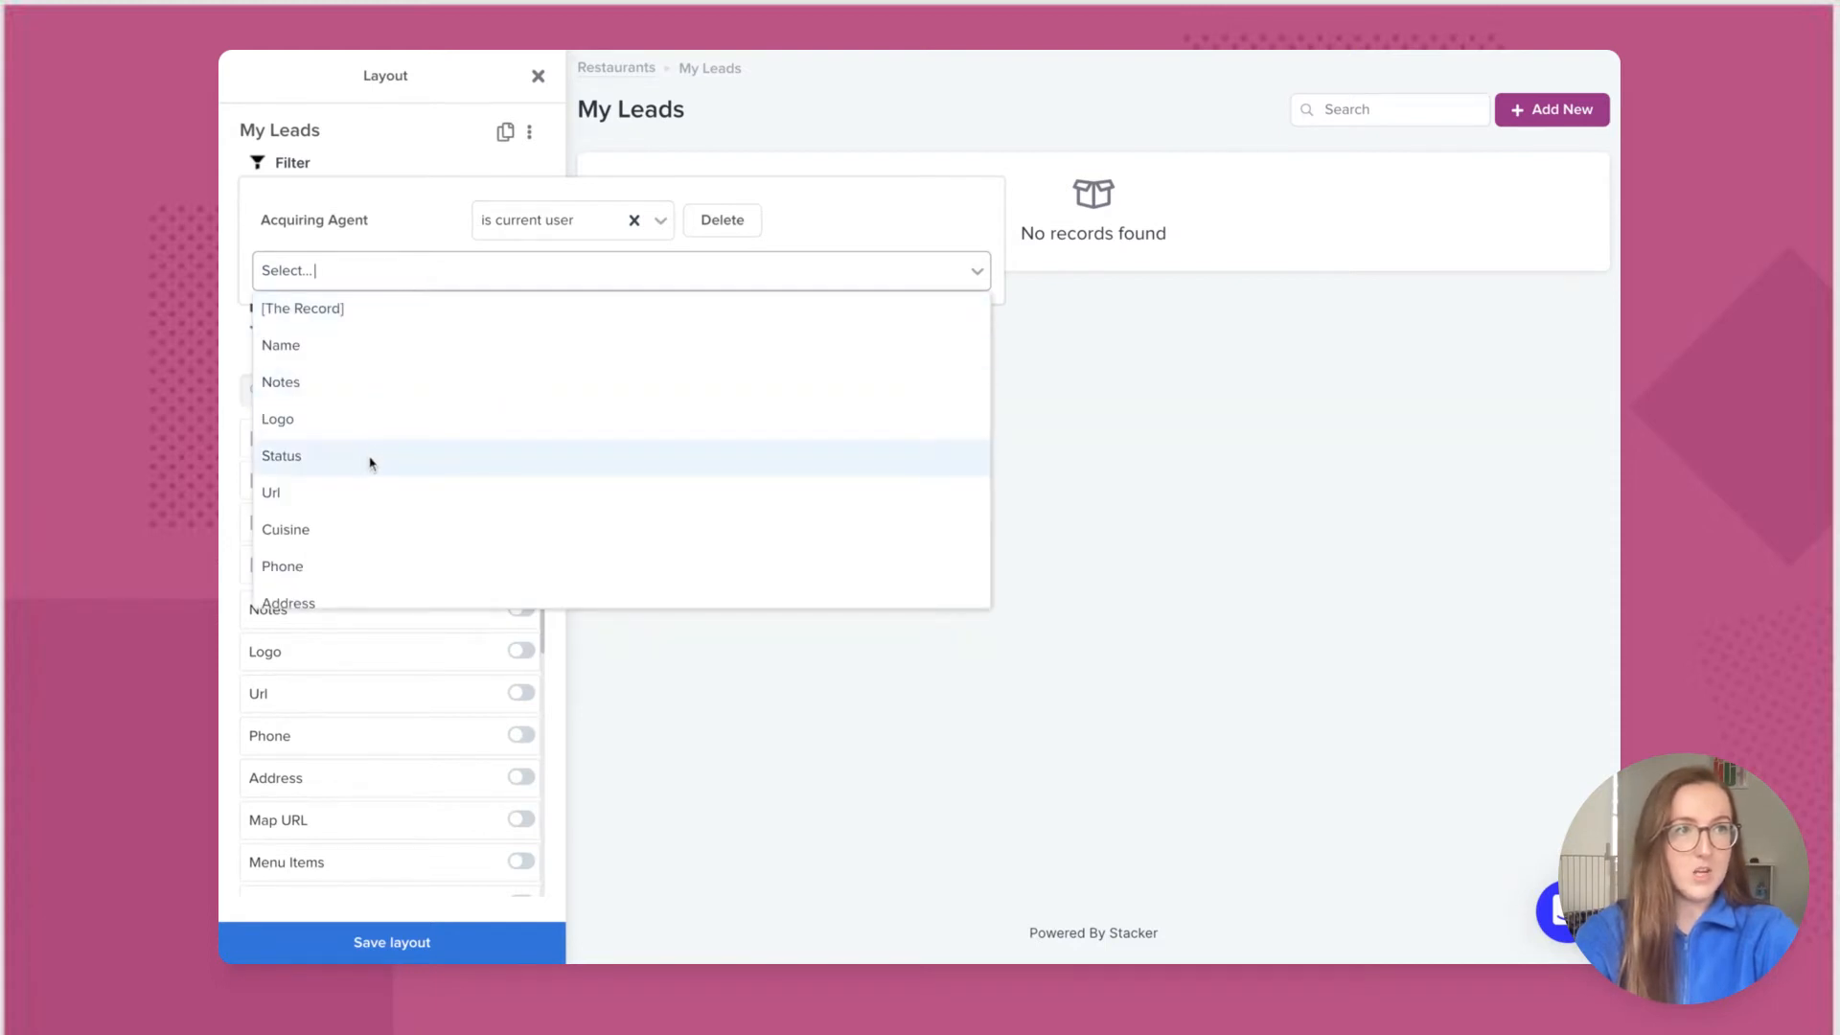
pyautogui.click(370, 457)
pyautogui.click(659, 271)
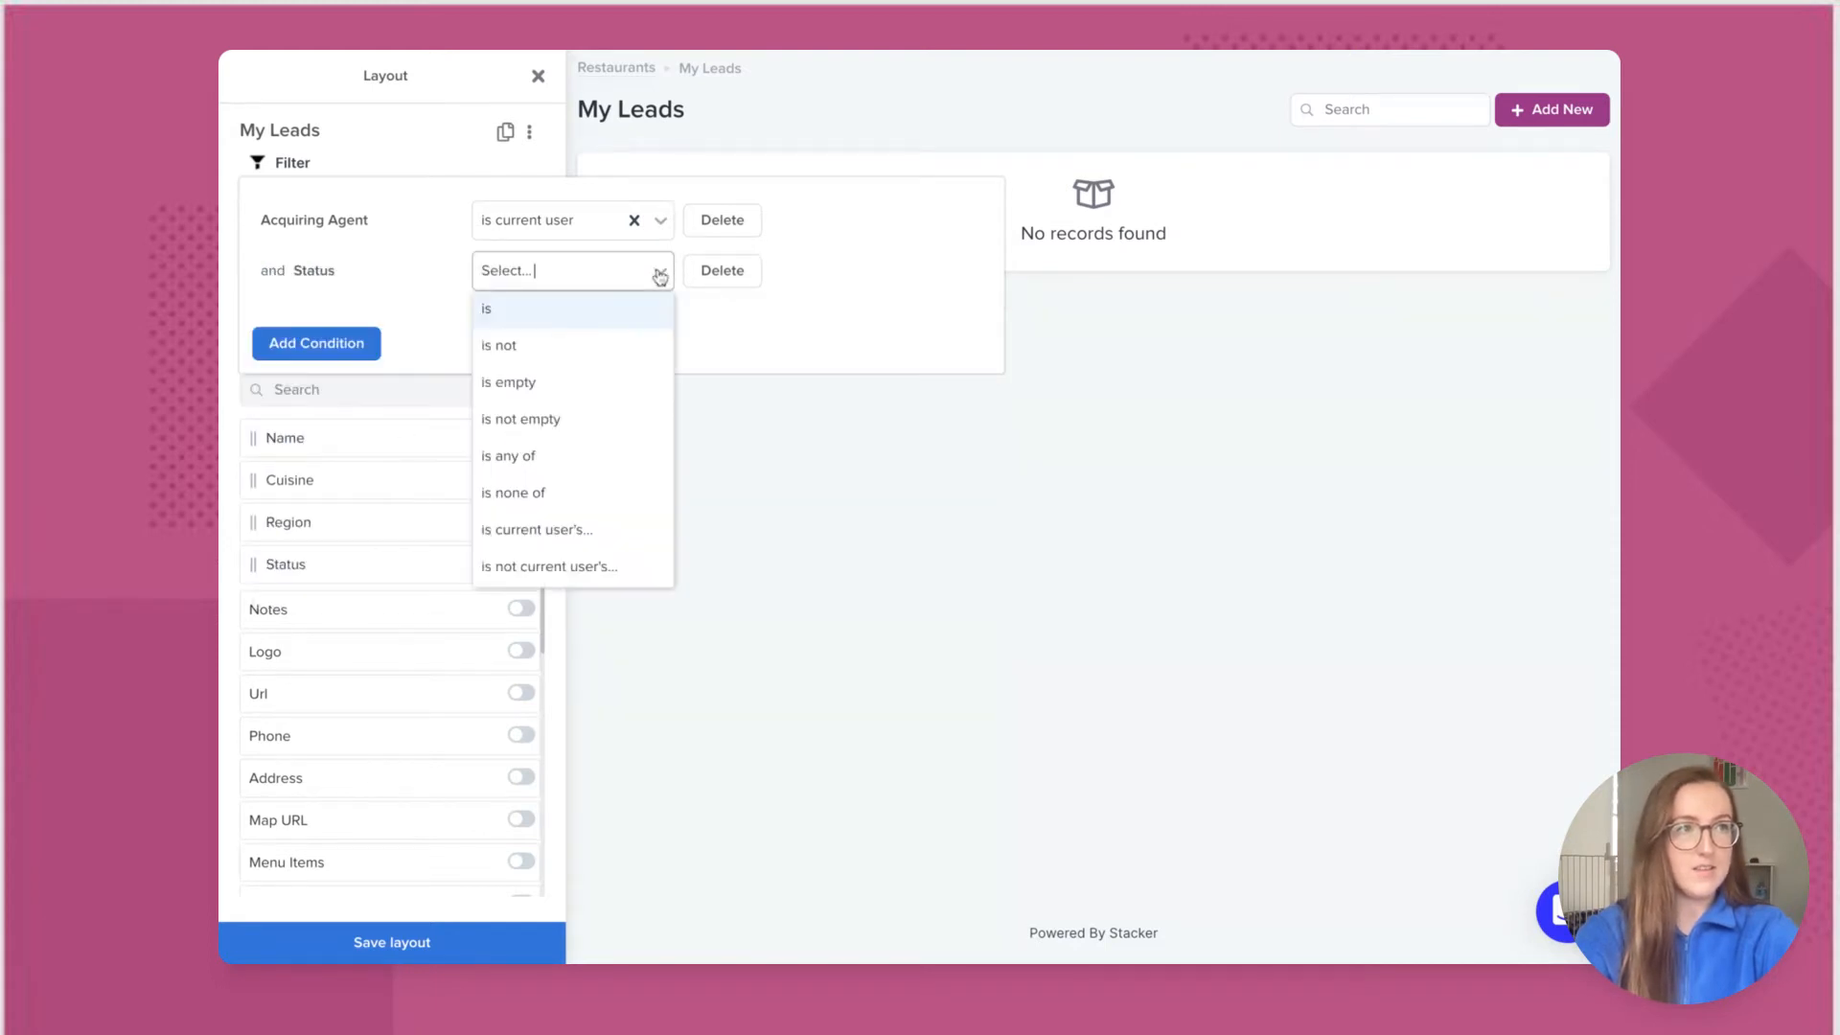
pyautogui.click(584, 457)
pyautogui.click(809, 283)
pyautogui.click(809, 309)
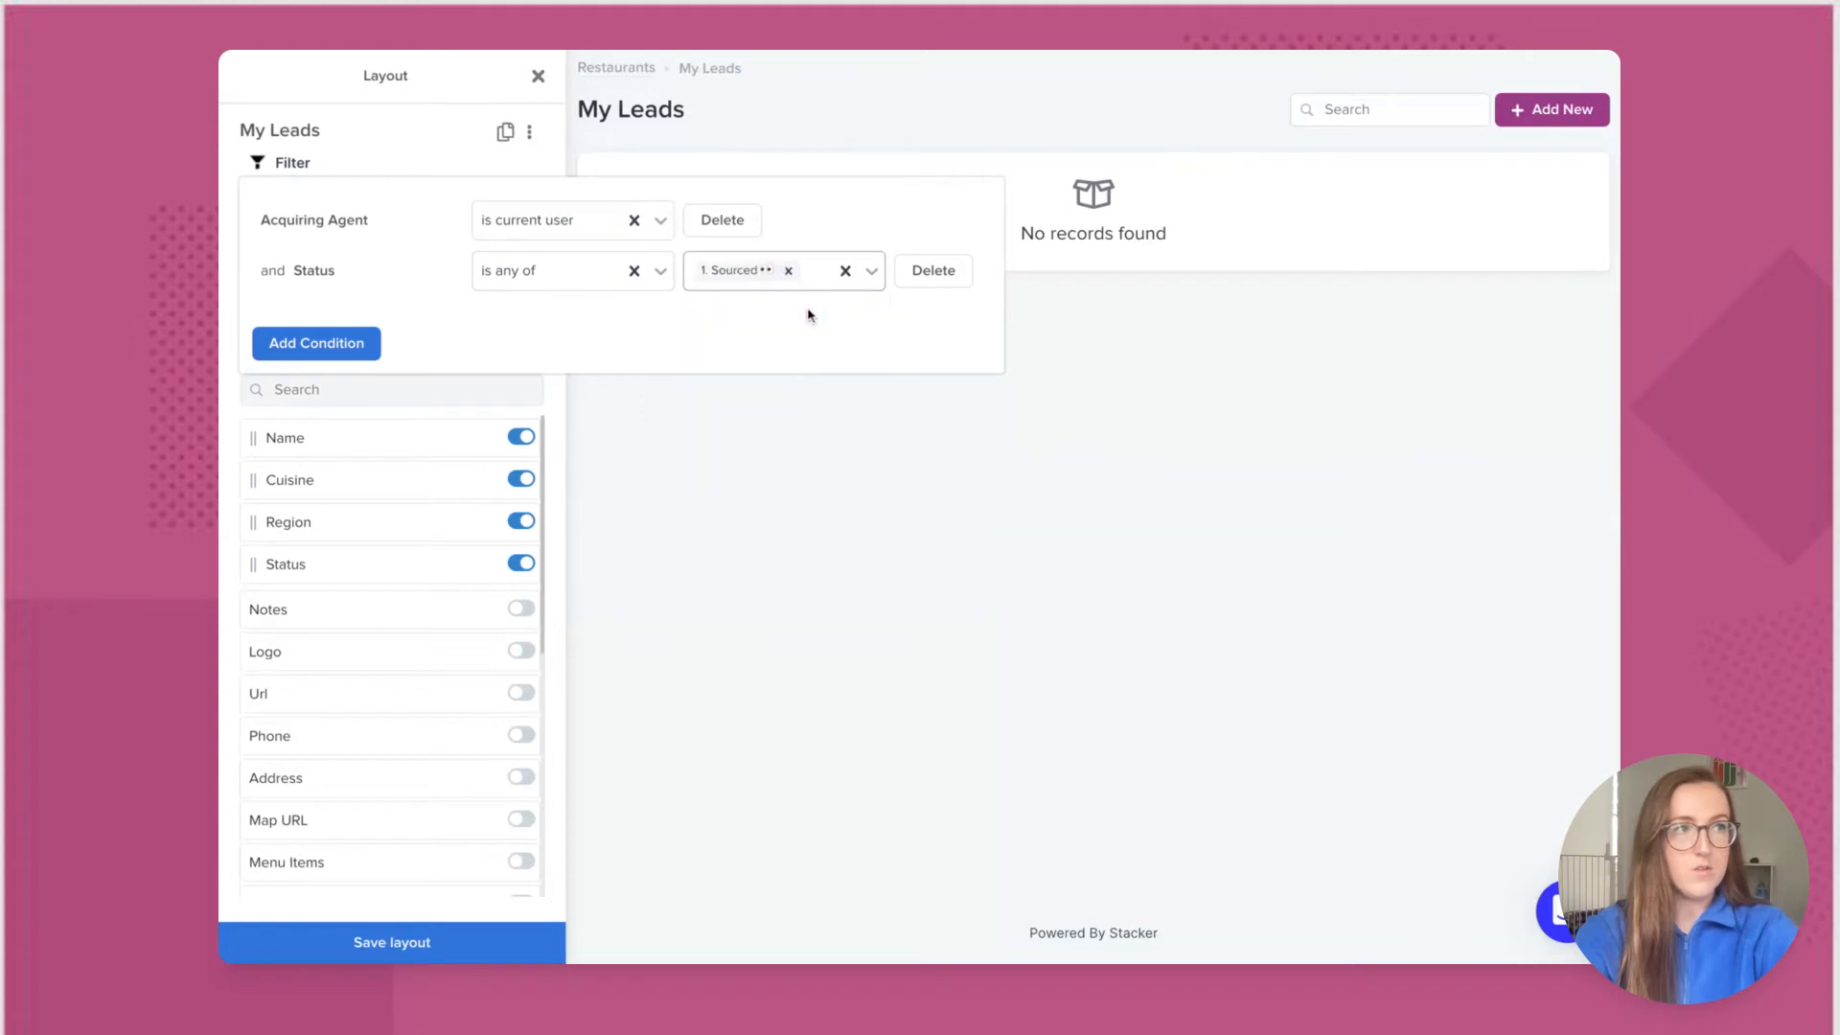
pyautogui.click(830, 290)
pyautogui.click(805, 316)
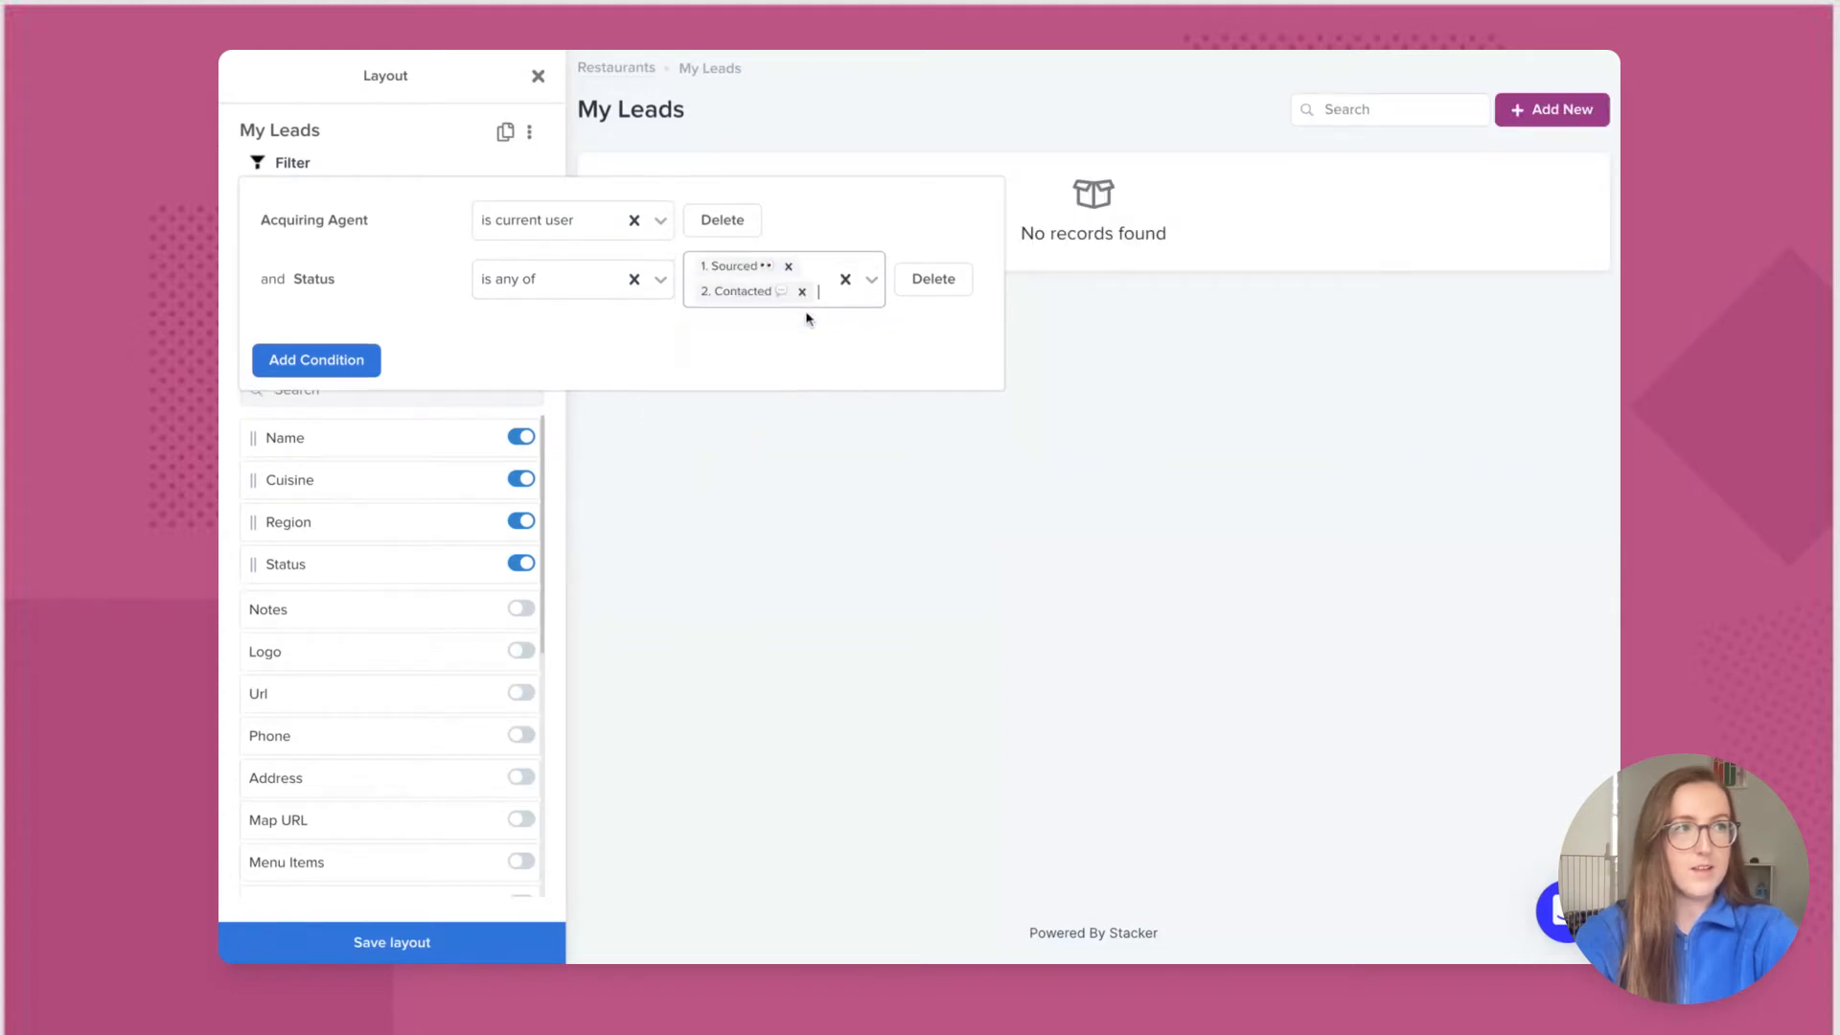
pyautogui.click(699, 463)
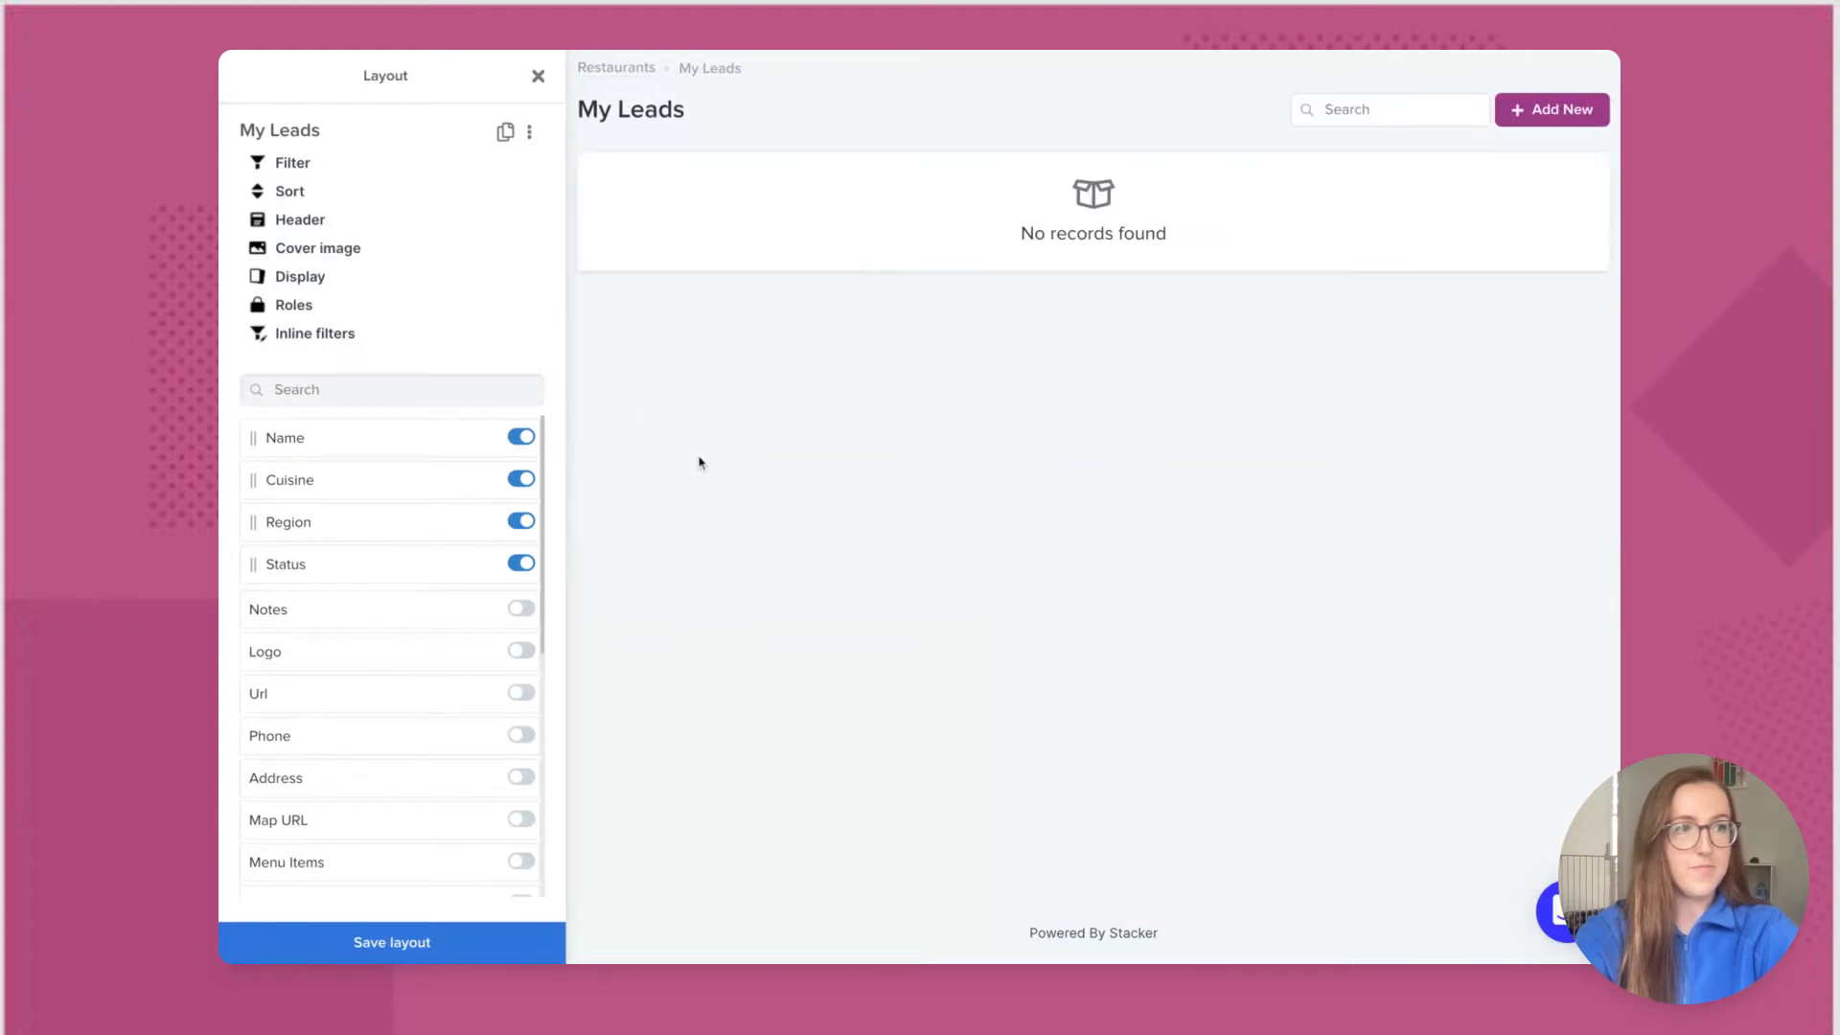
pyautogui.click(389, 944)
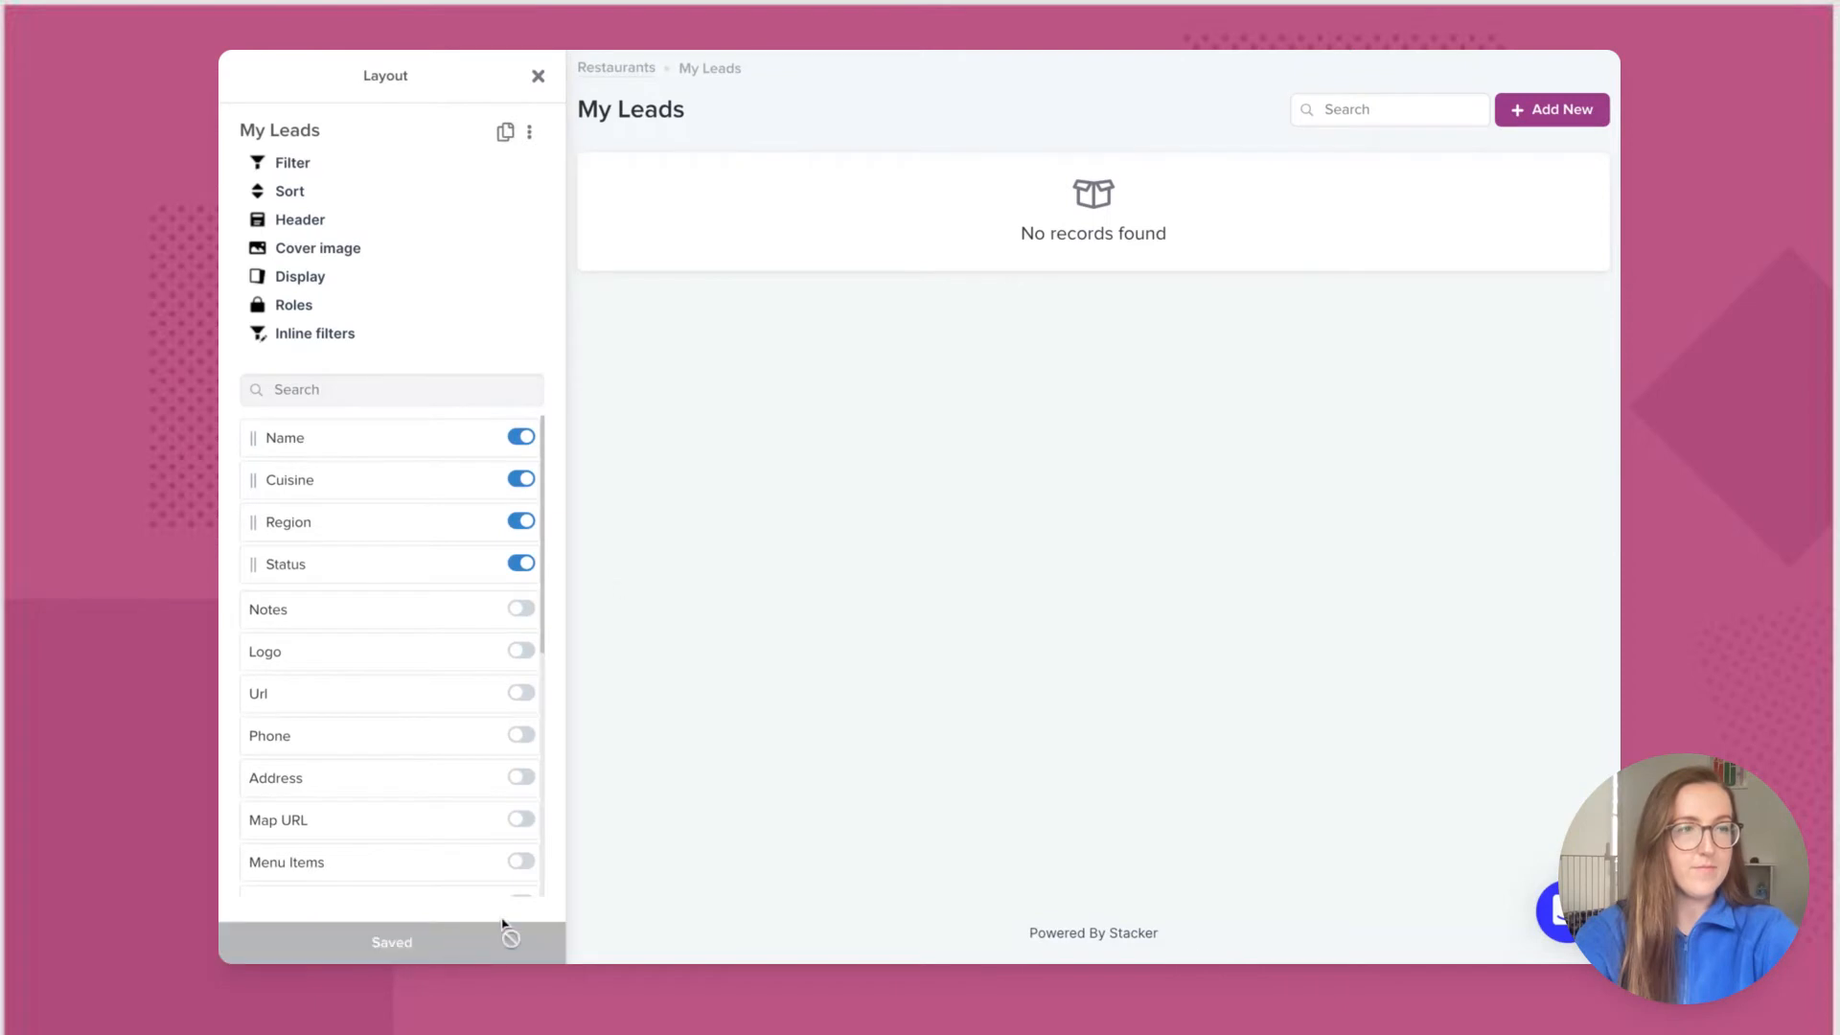
pyautogui.click(538, 77)
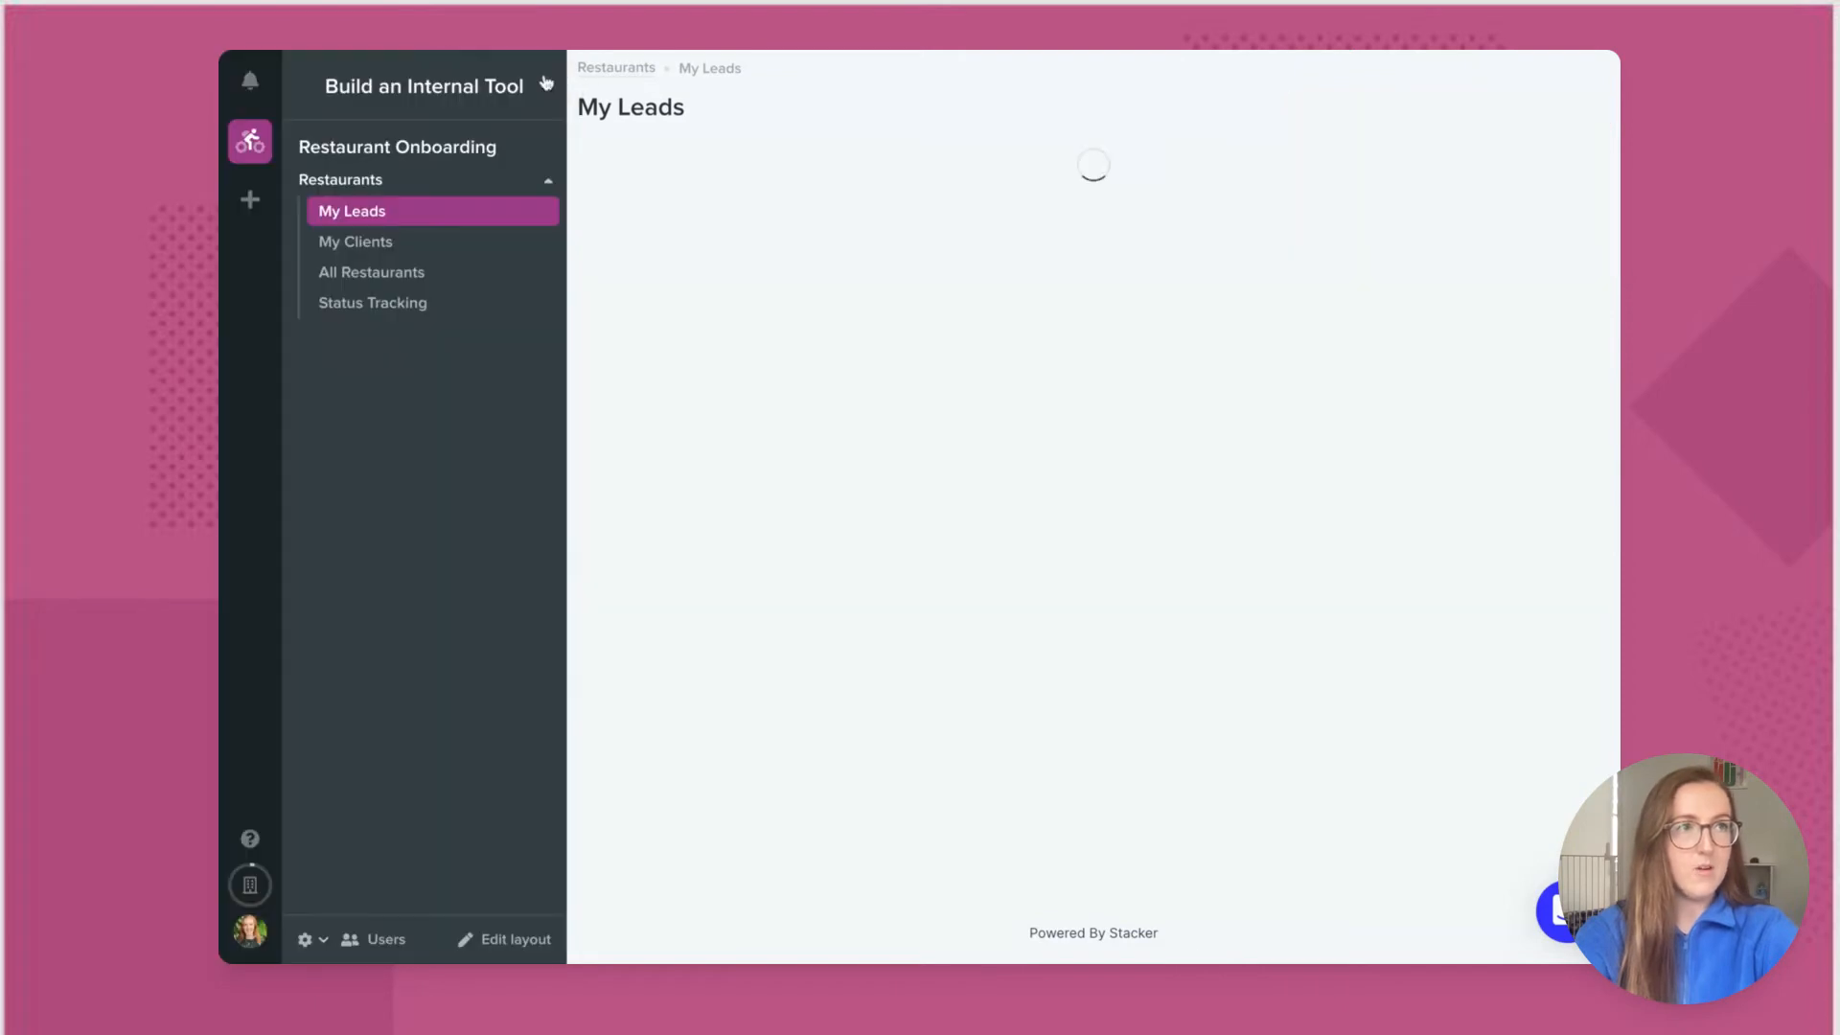
# Step: On the My Clients list, add the layout filter Onboarding Agent is the current user
pyautogui.click(414, 245)
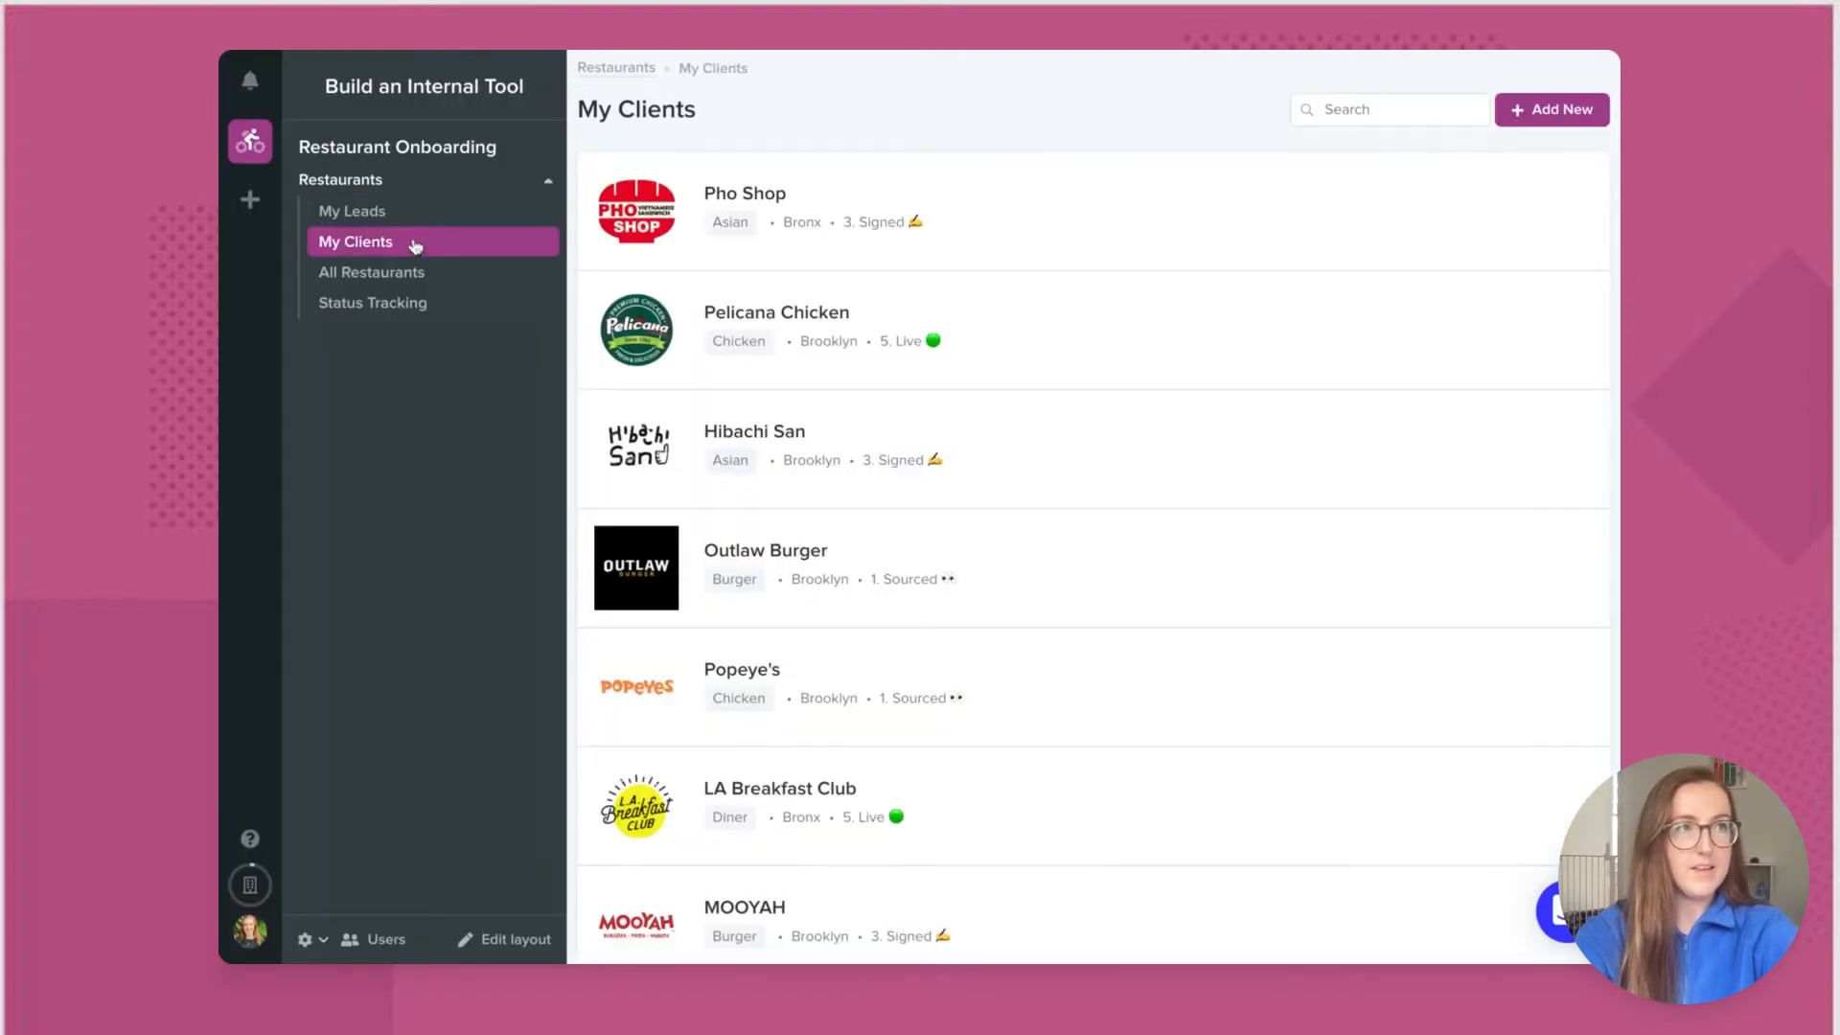
pyautogui.click(493, 937)
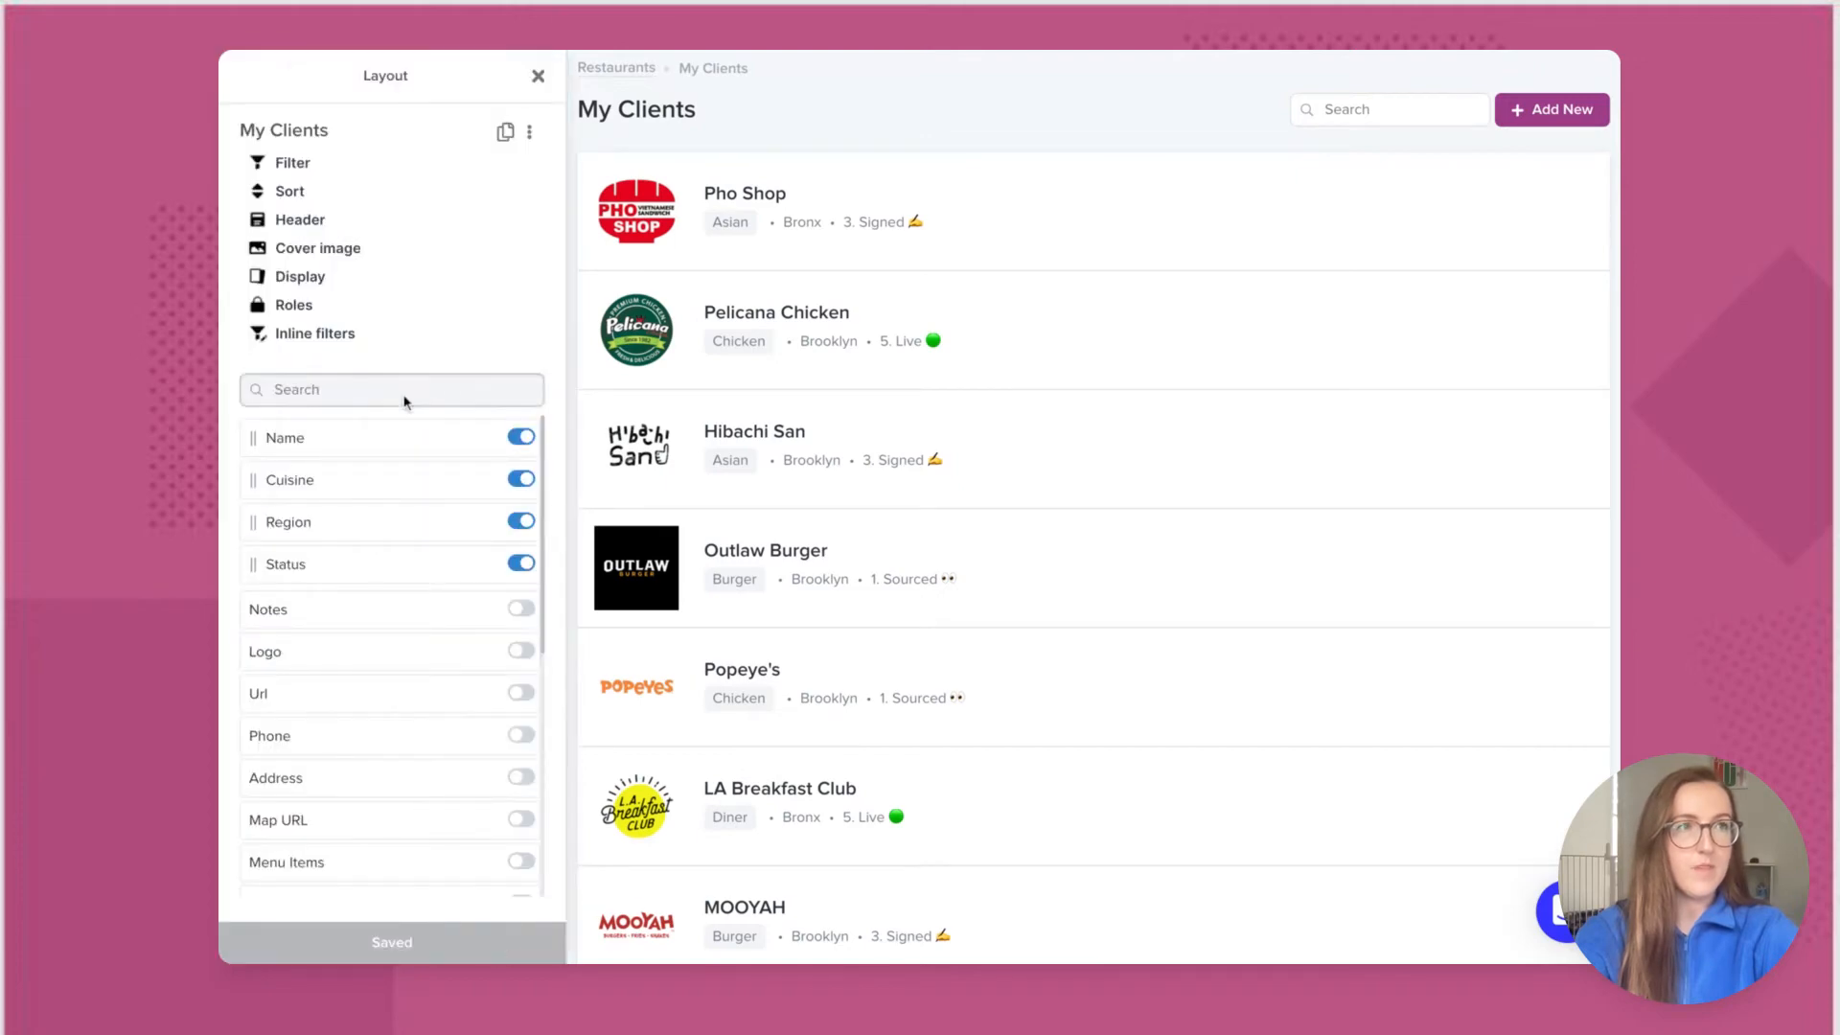
pyautogui.click(288, 163)
pyautogui.click(324, 220)
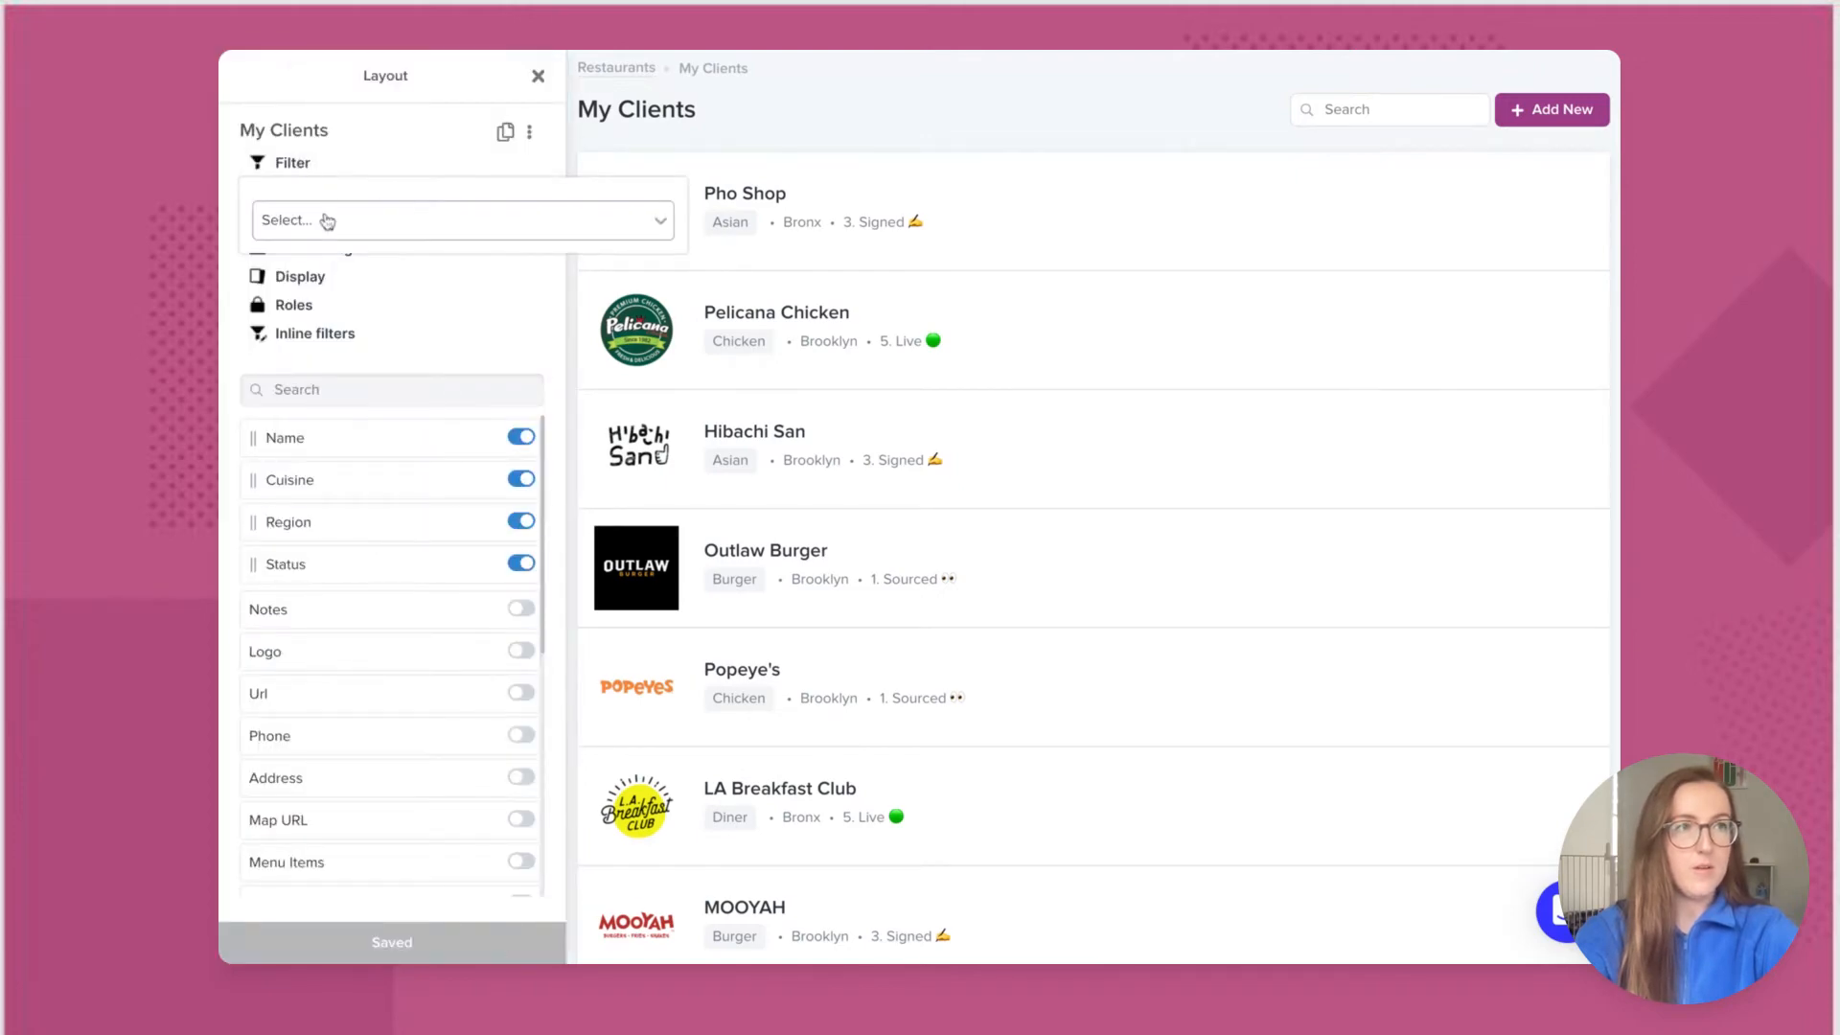
pyautogui.click(326, 221)
pyautogui.scroll(-5, 336, 328)
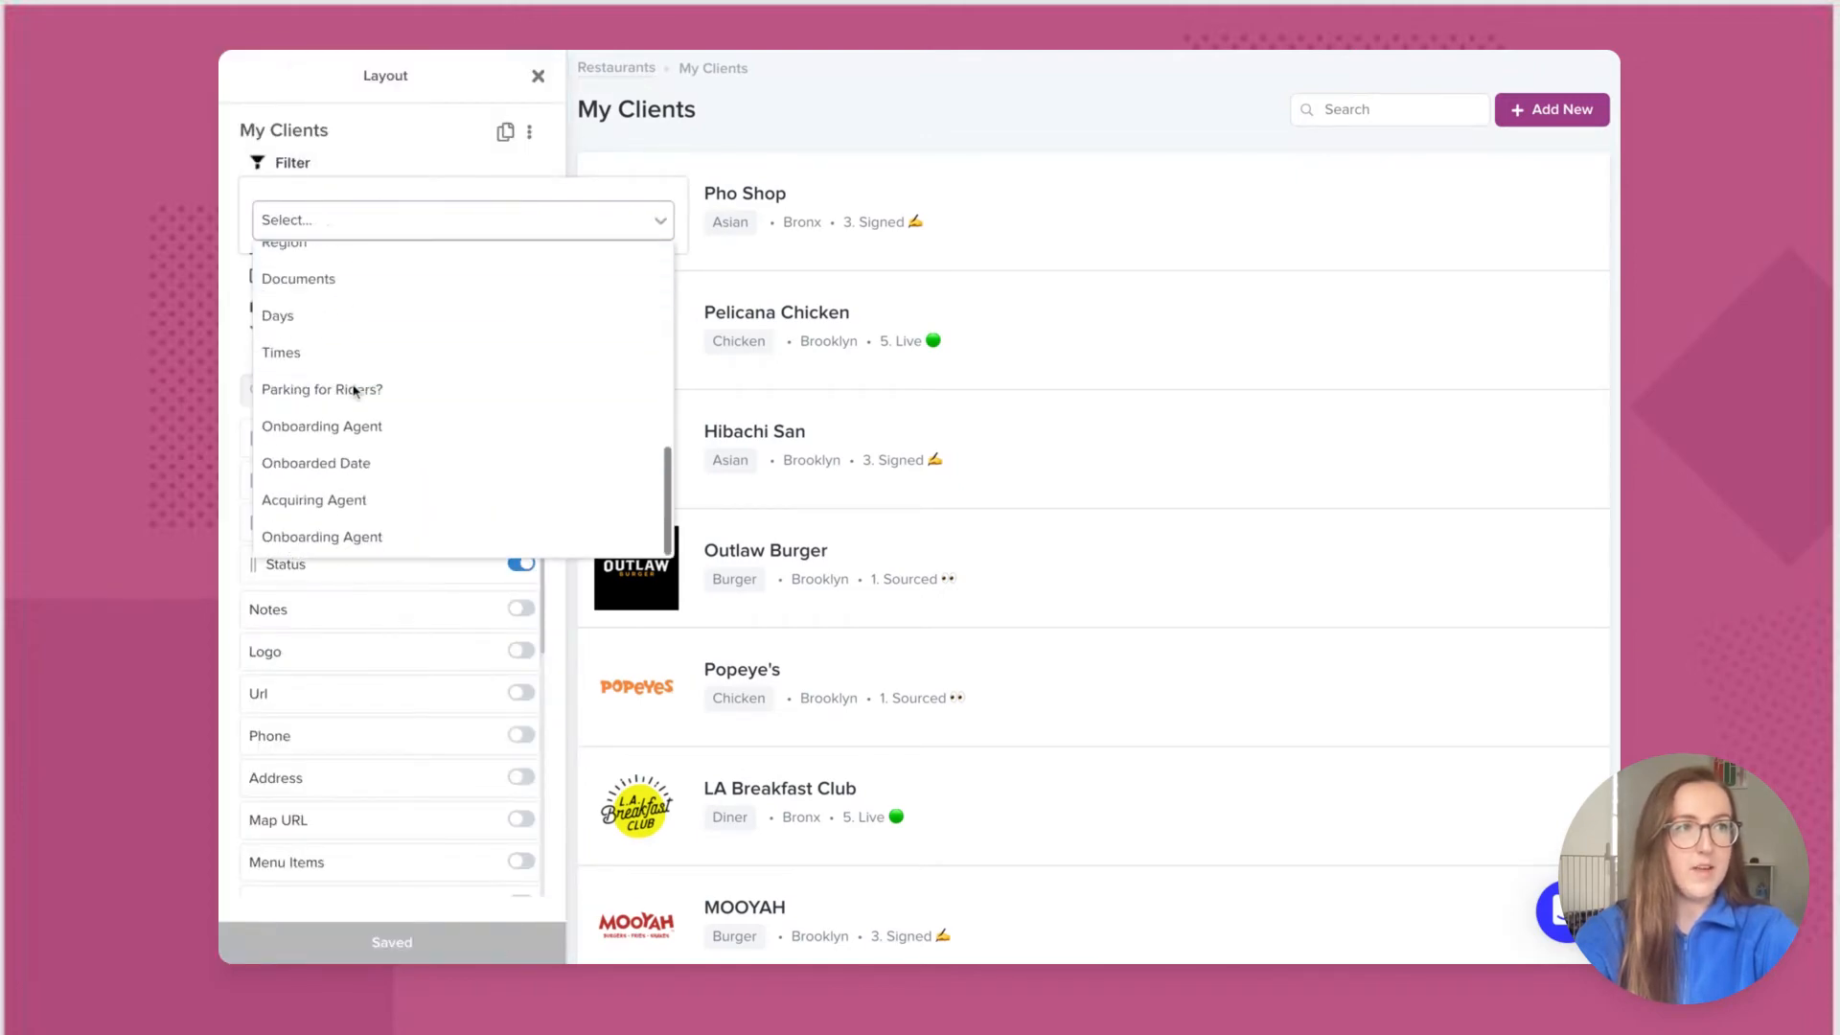
pyautogui.click(362, 538)
pyautogui.click(539, 230)
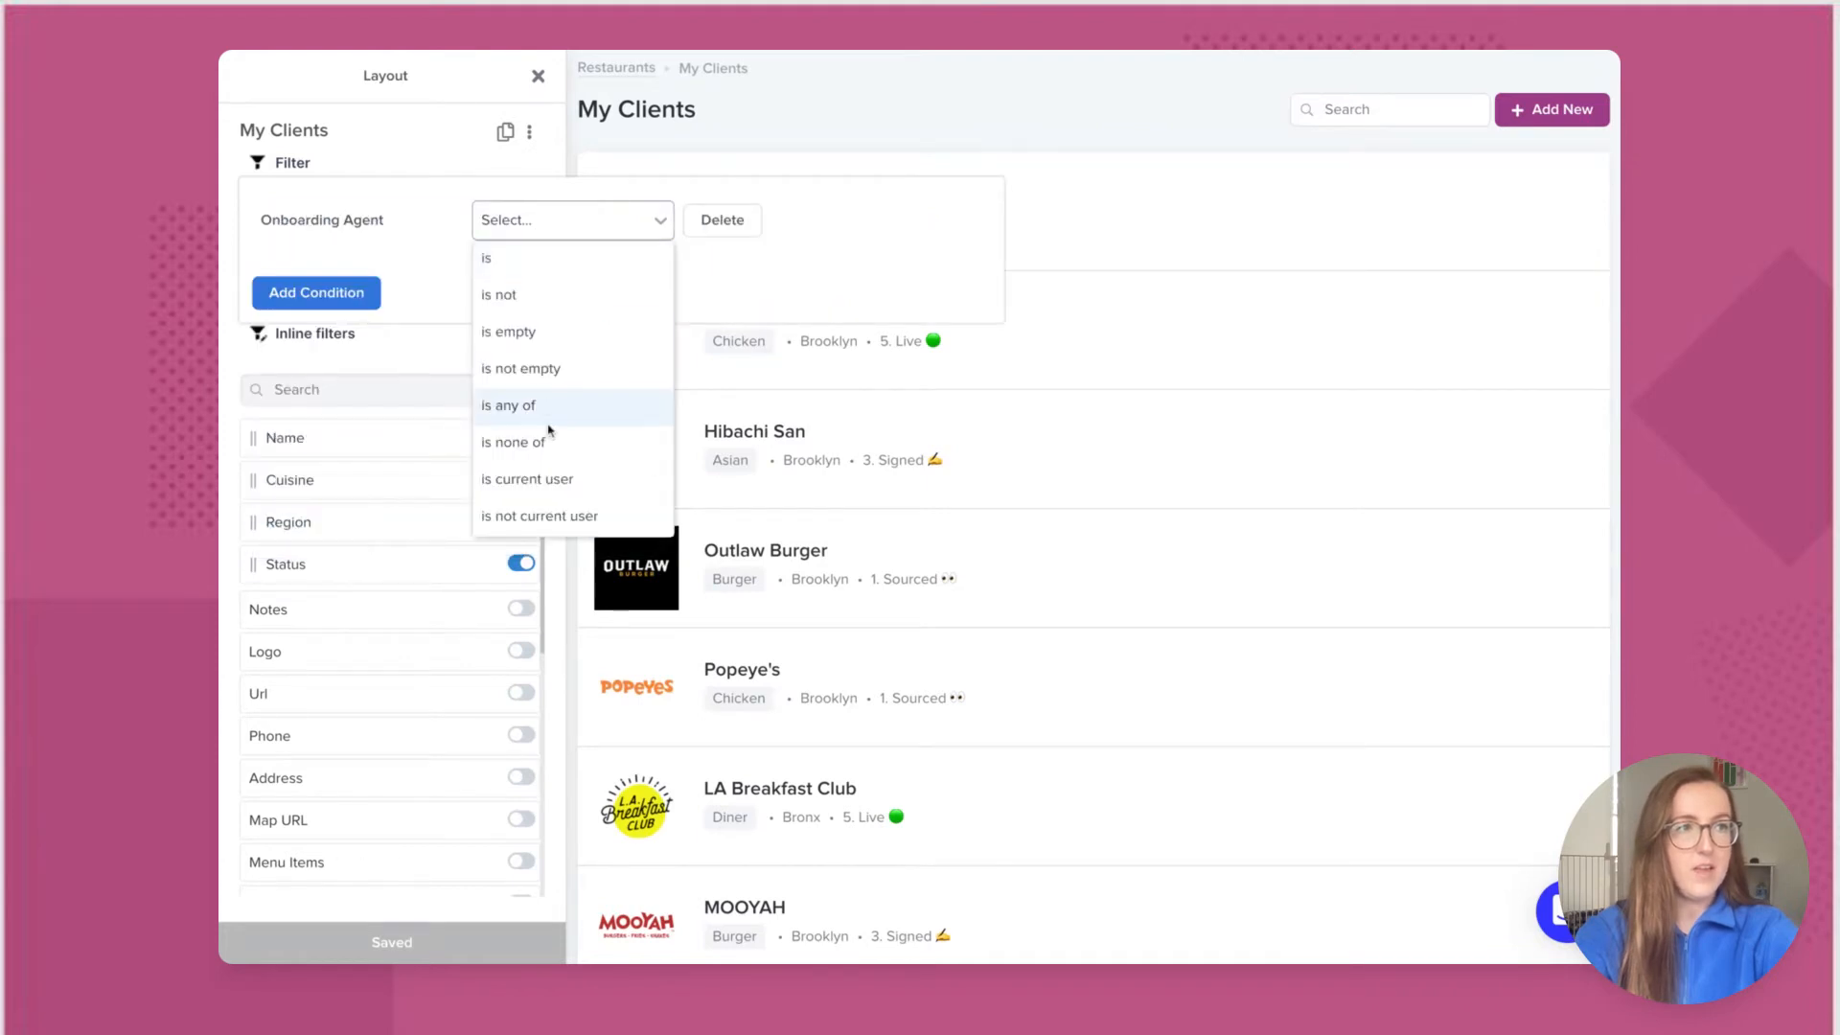
pyautogui.click(548, 479)
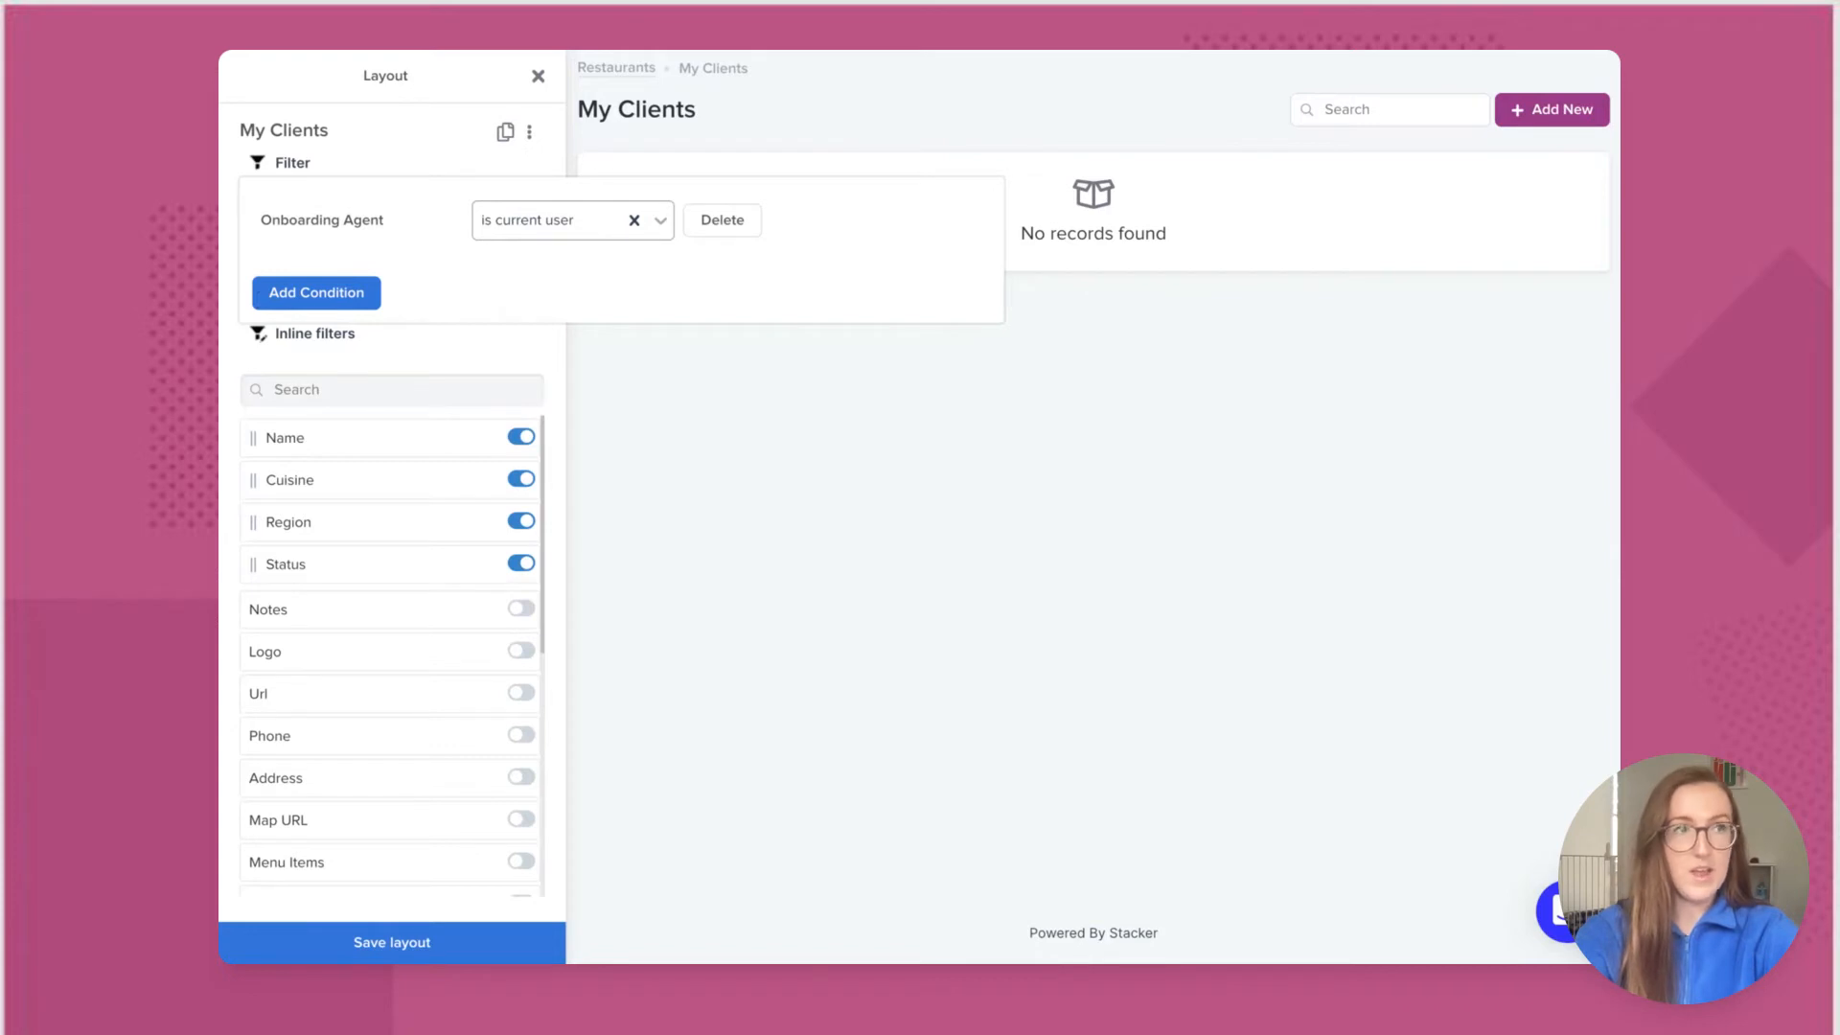
pyautogui.click(682, 433)
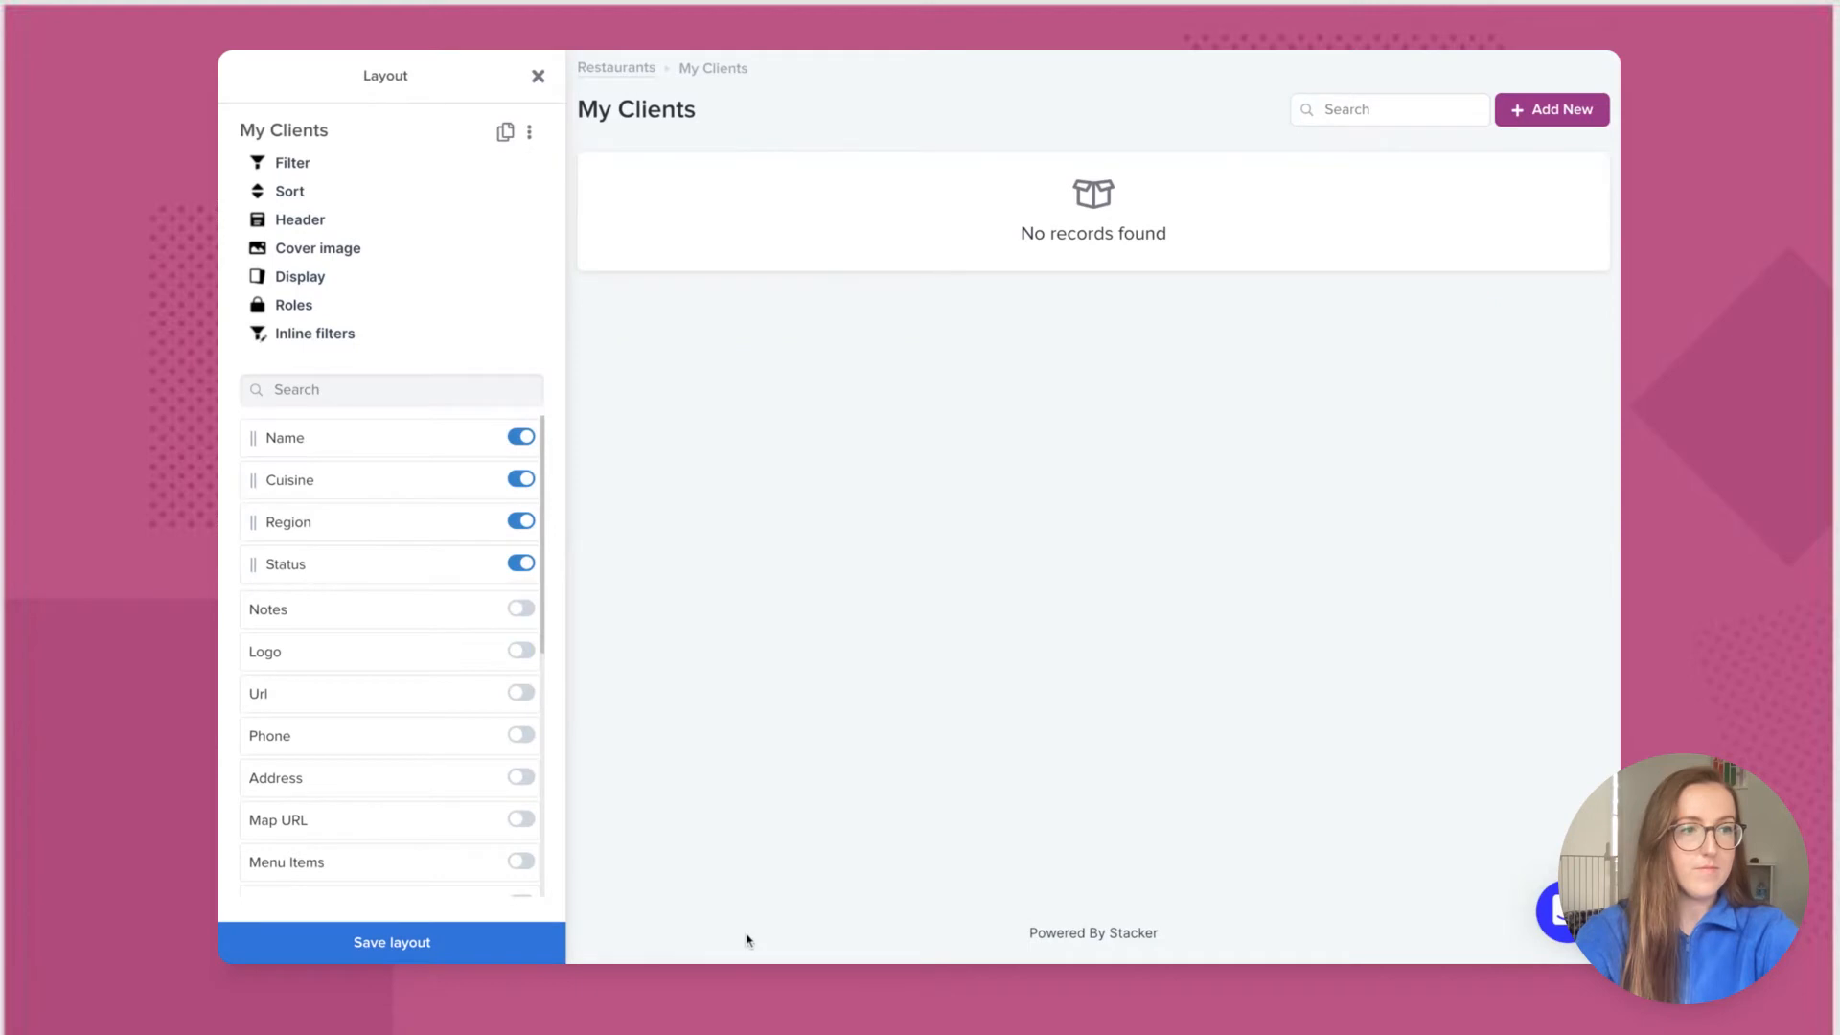
# Step: Go to All Restaurants, open Pho Shop's detail page and begin editing its layout
pyautogui.click(539, 76)
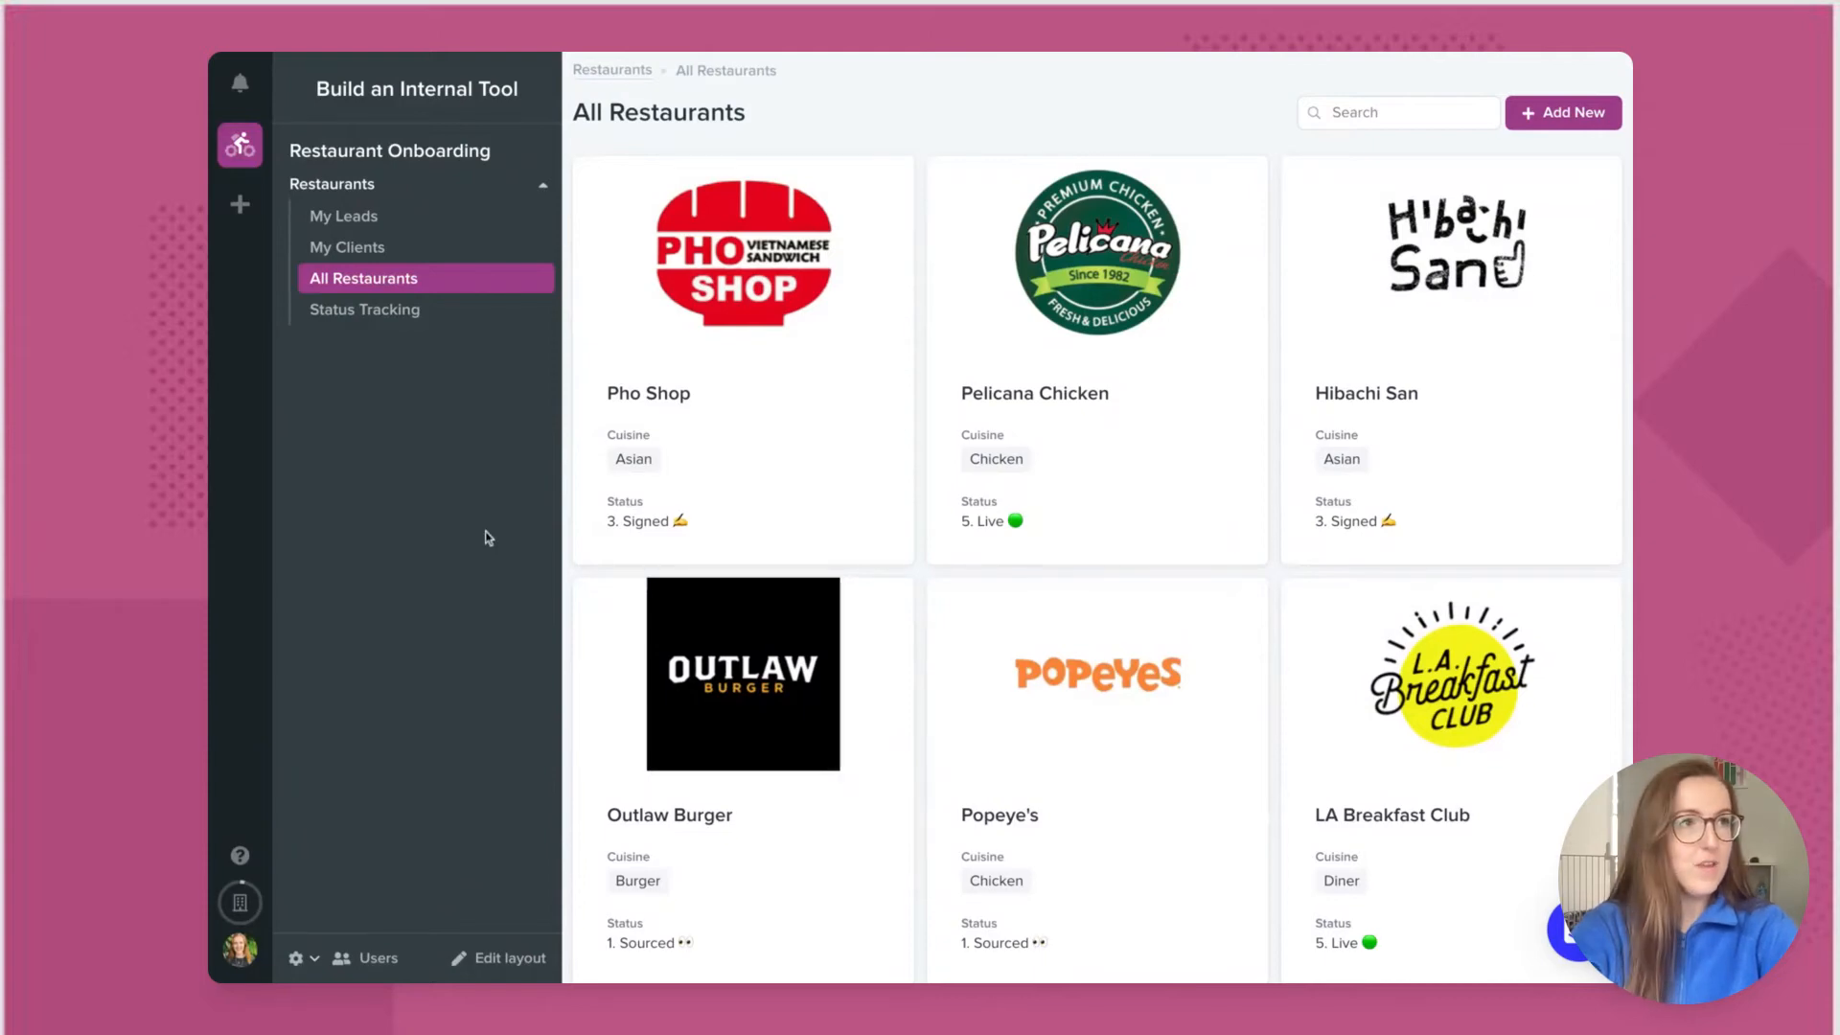
pyautogui.click(874, 307)
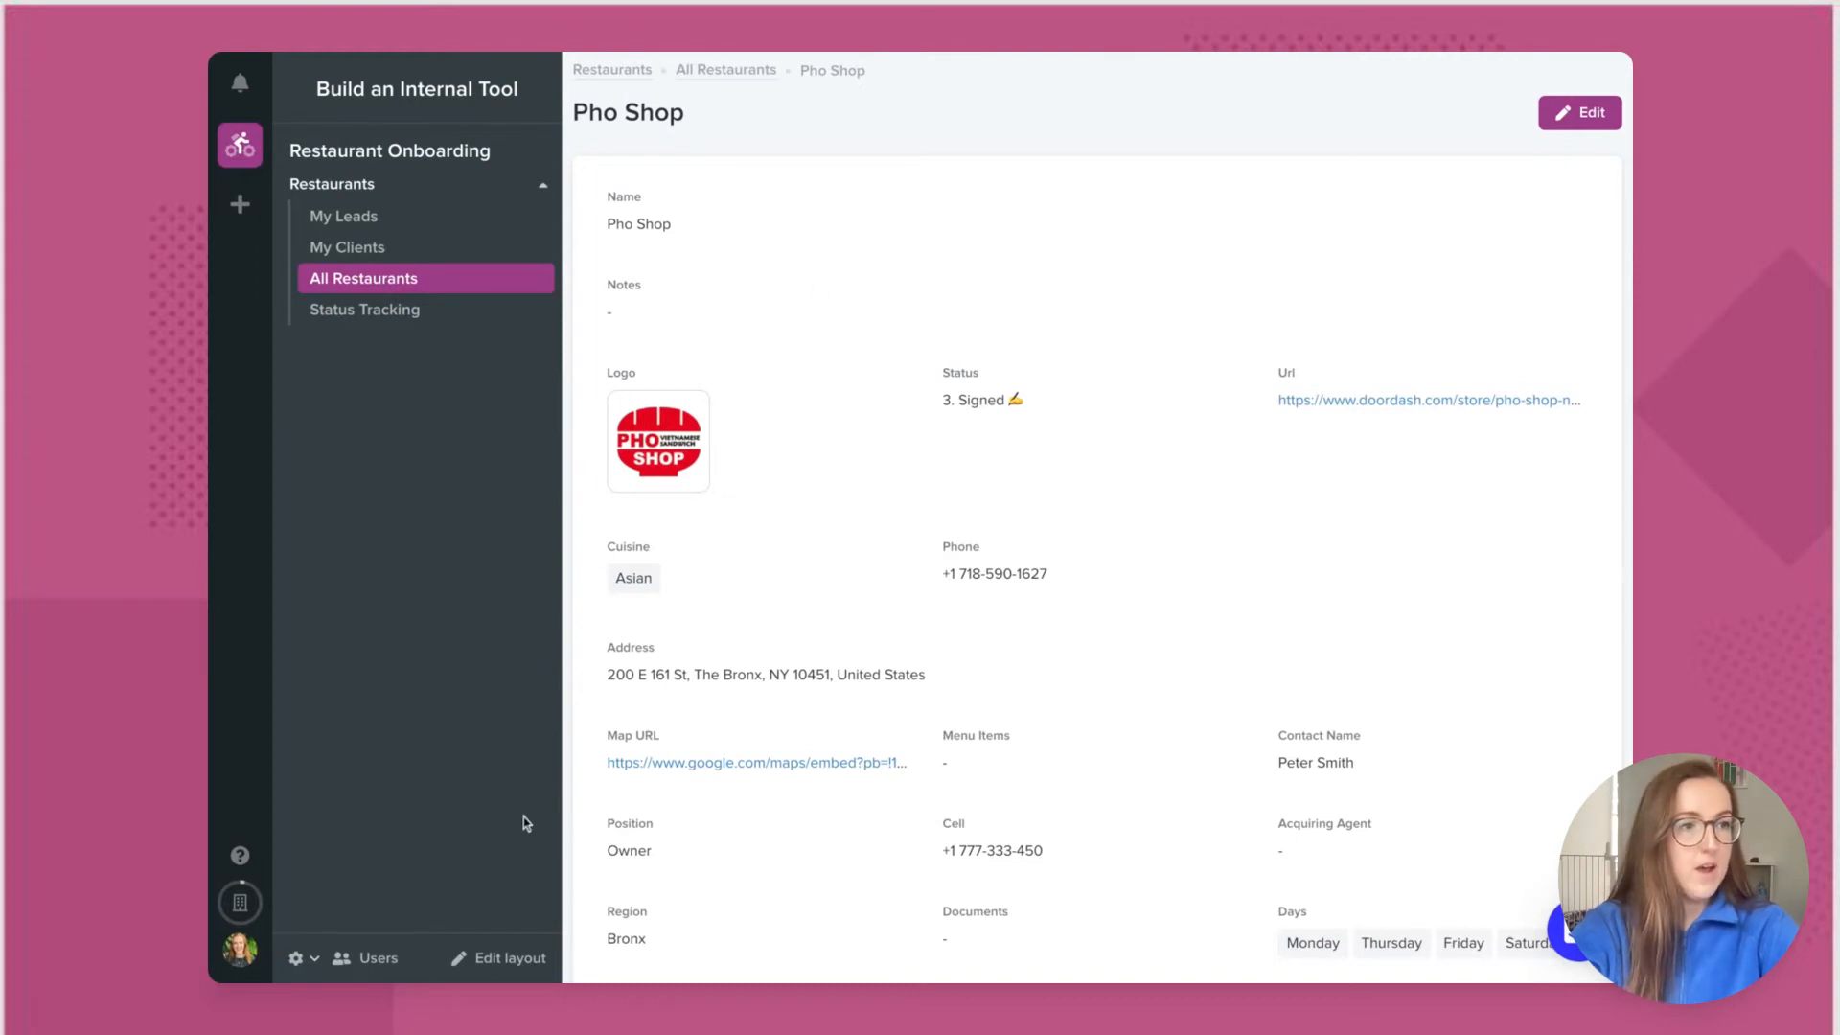
pyautogui.click(496, 957)
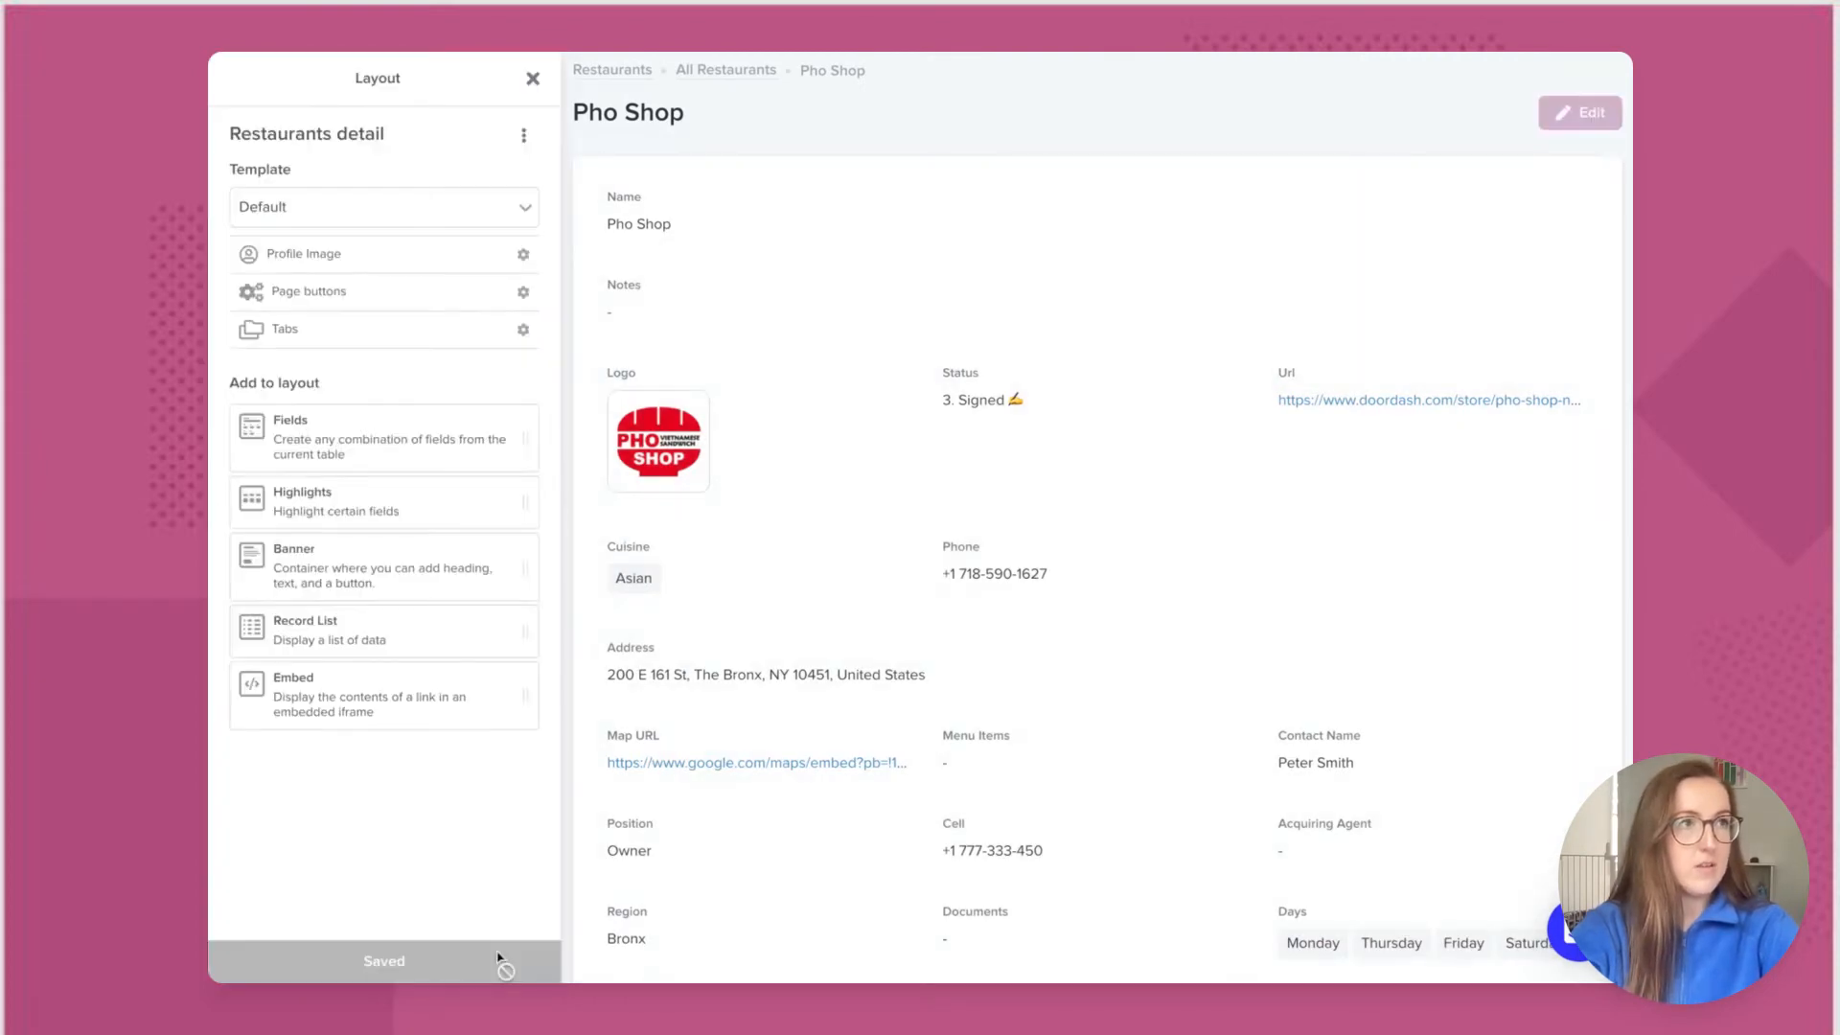
# Step: Remove the default field section and switch the Restaurants detail page to the Profile template
pyautogui.click(850, 321)
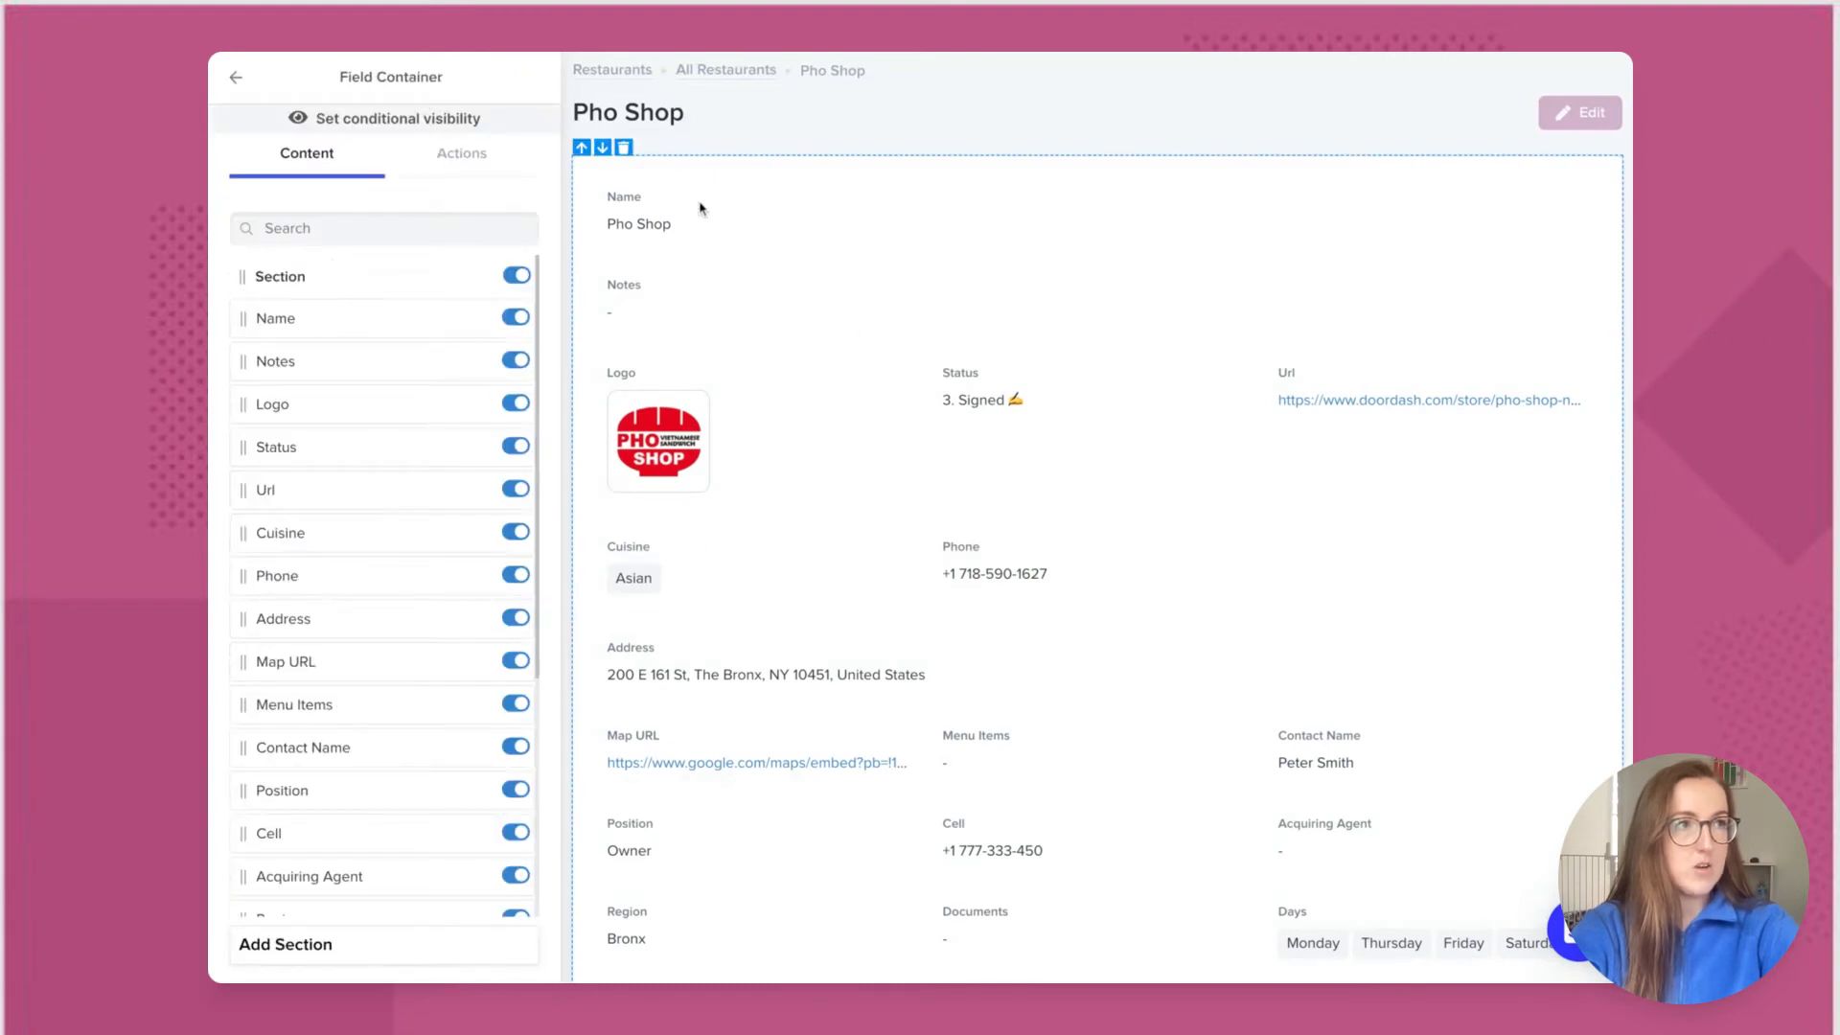
pyautogui.click(624, 149)
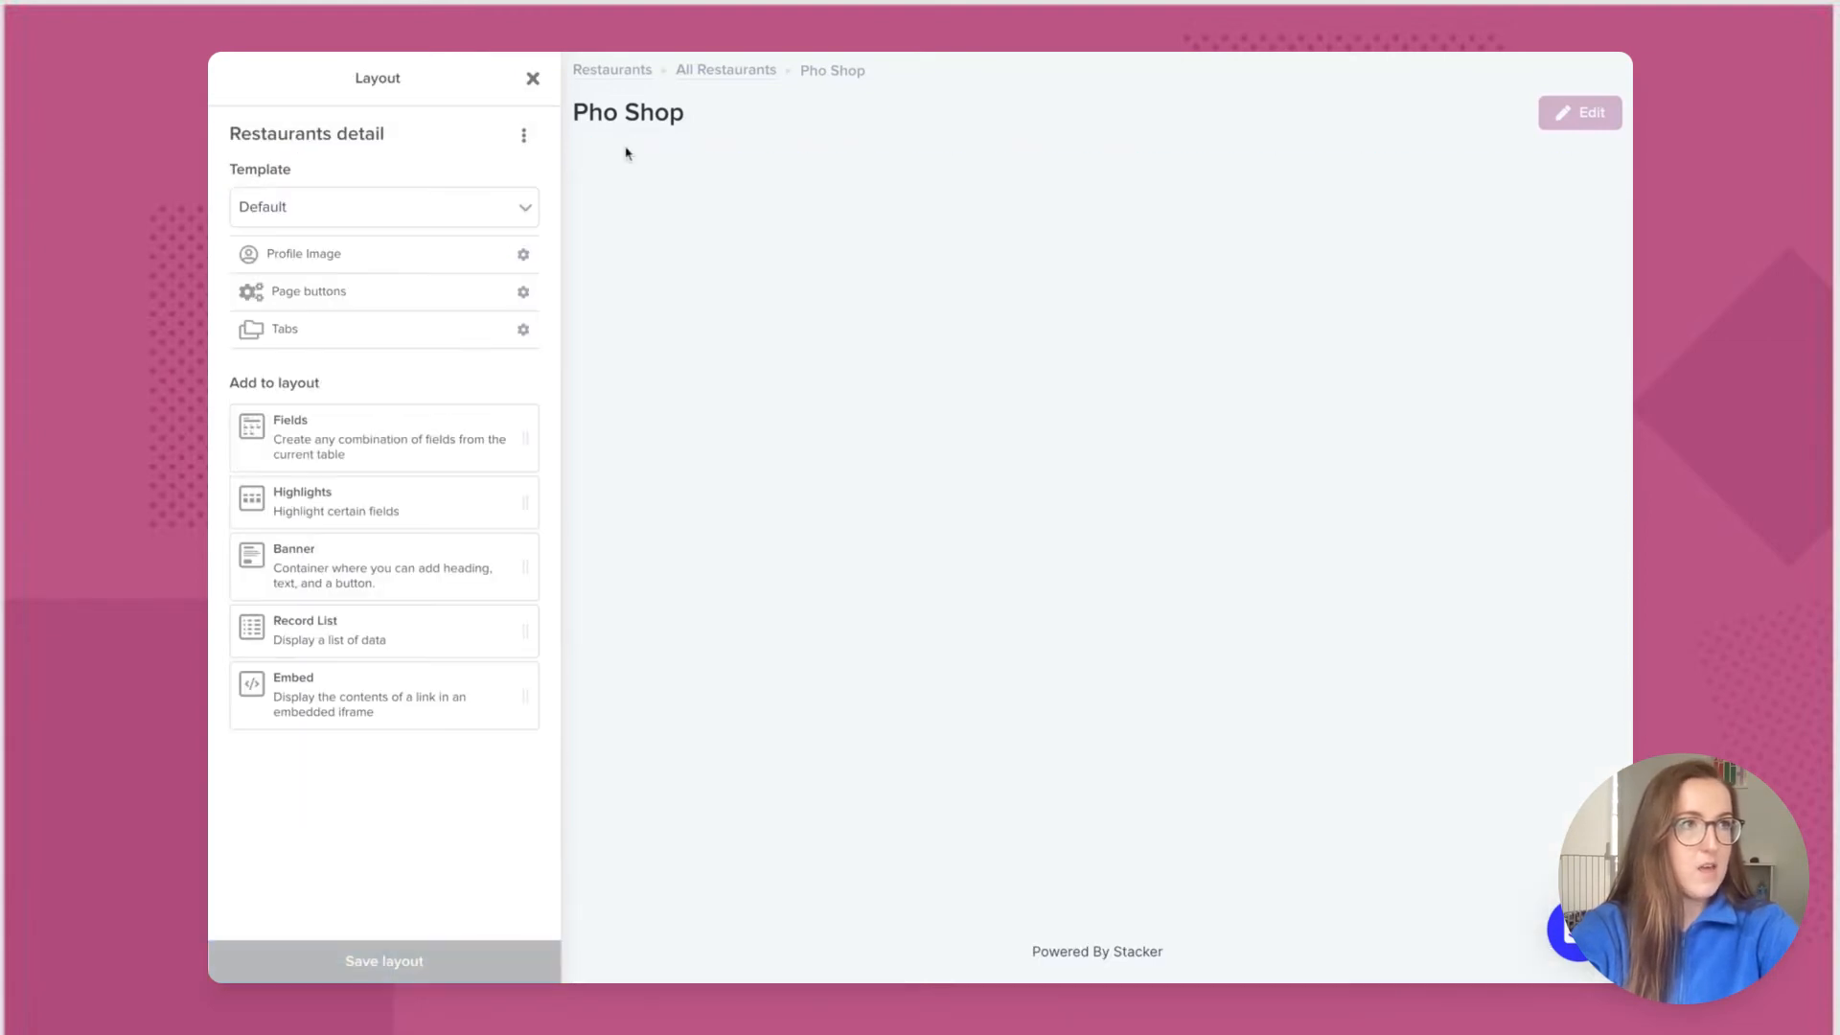
pyautogui.click(522, 214)
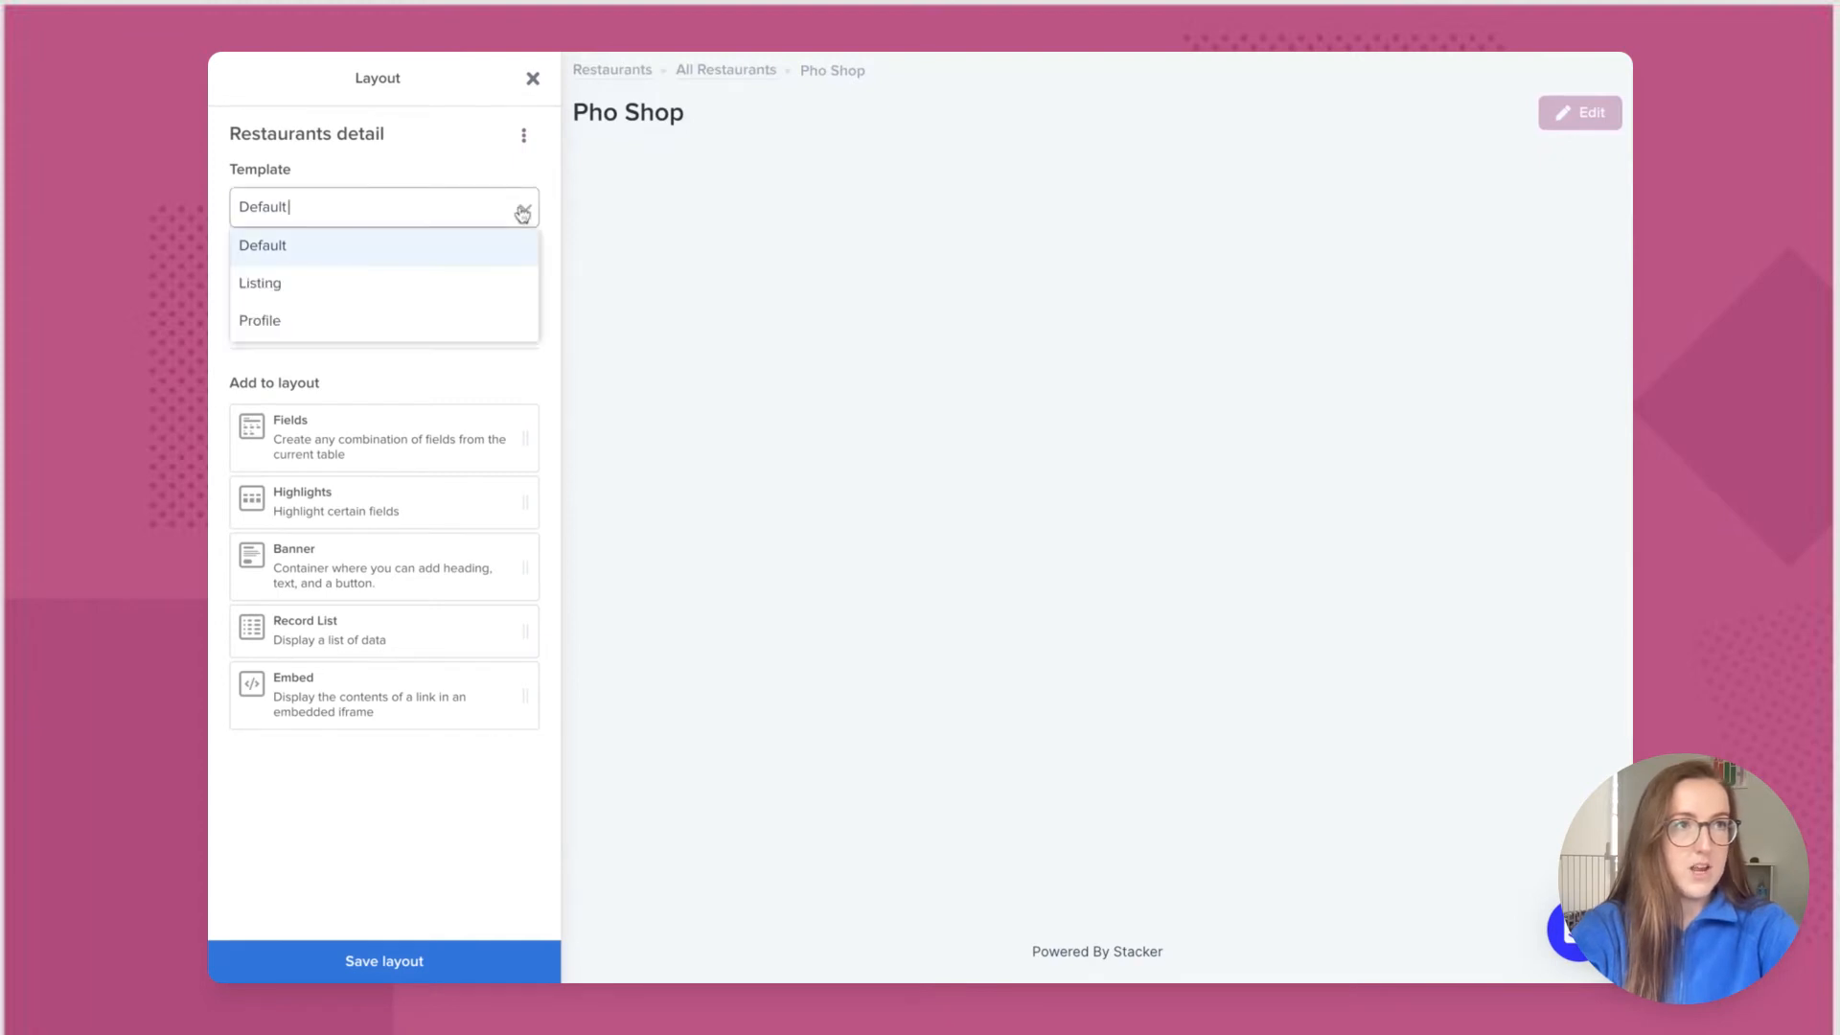
pyautogui.click(456, 321)
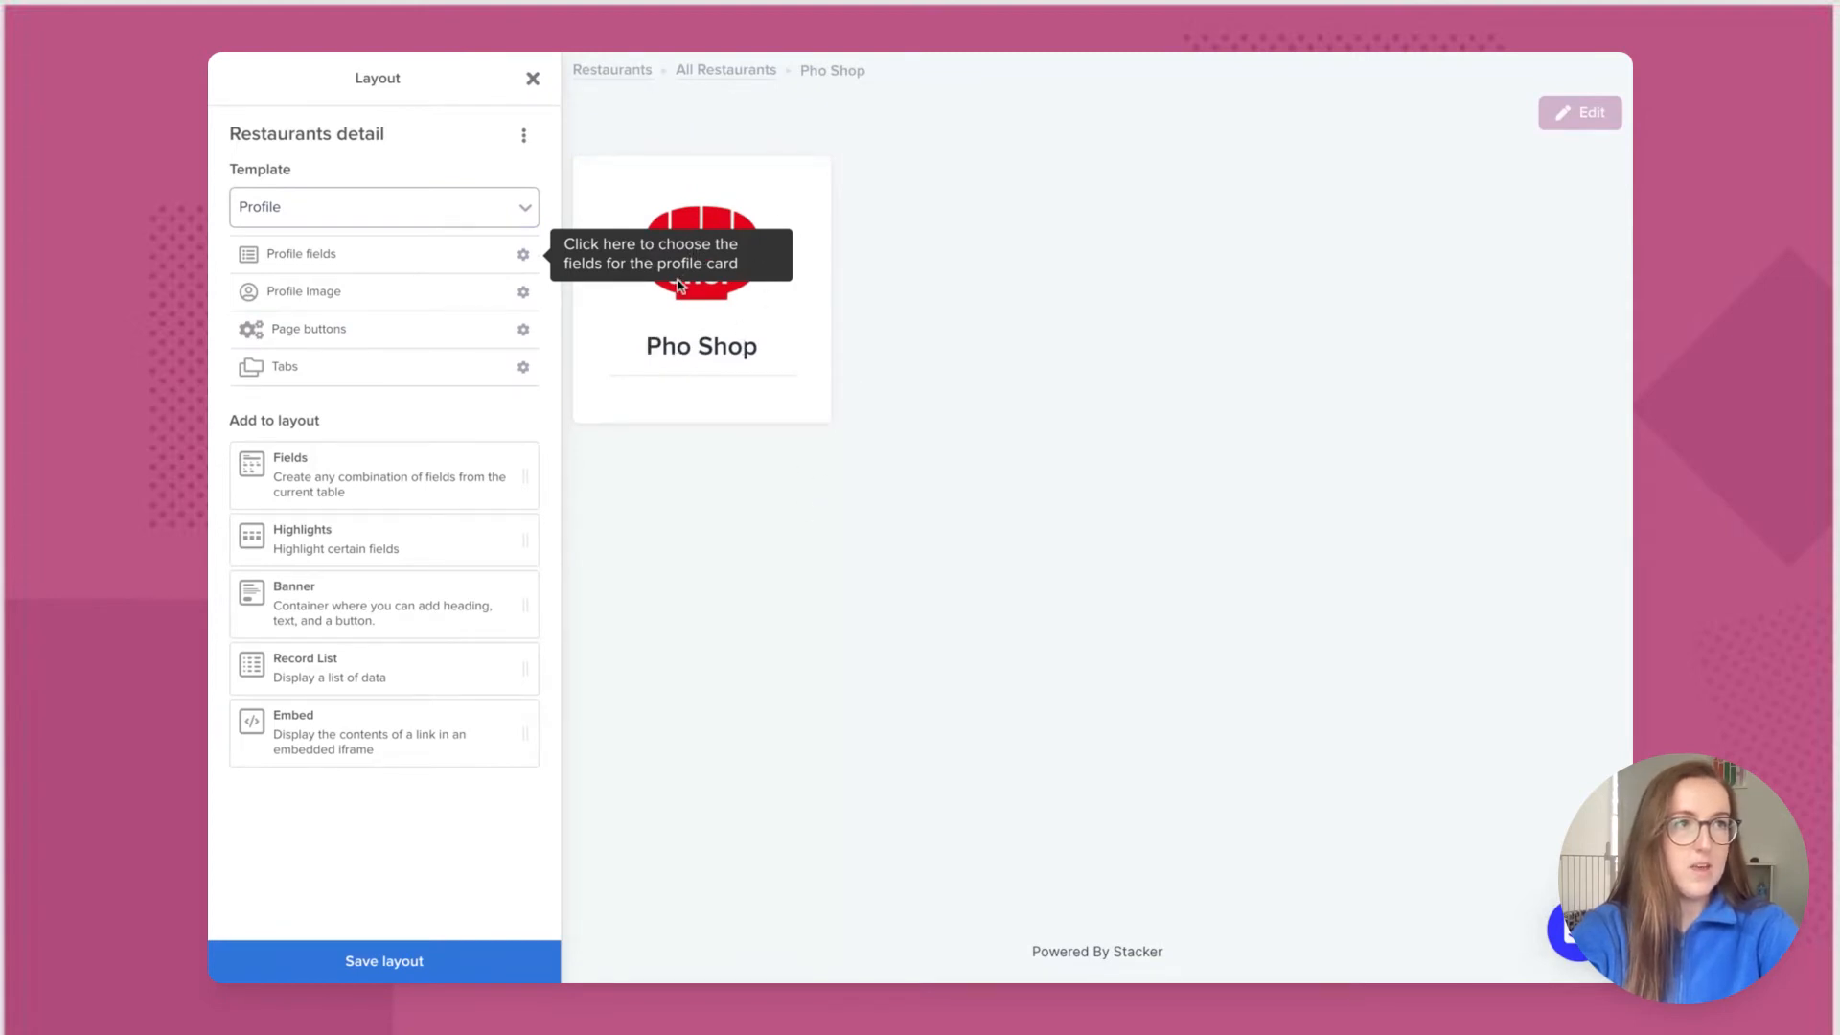
pyautogui.click(408, 262)
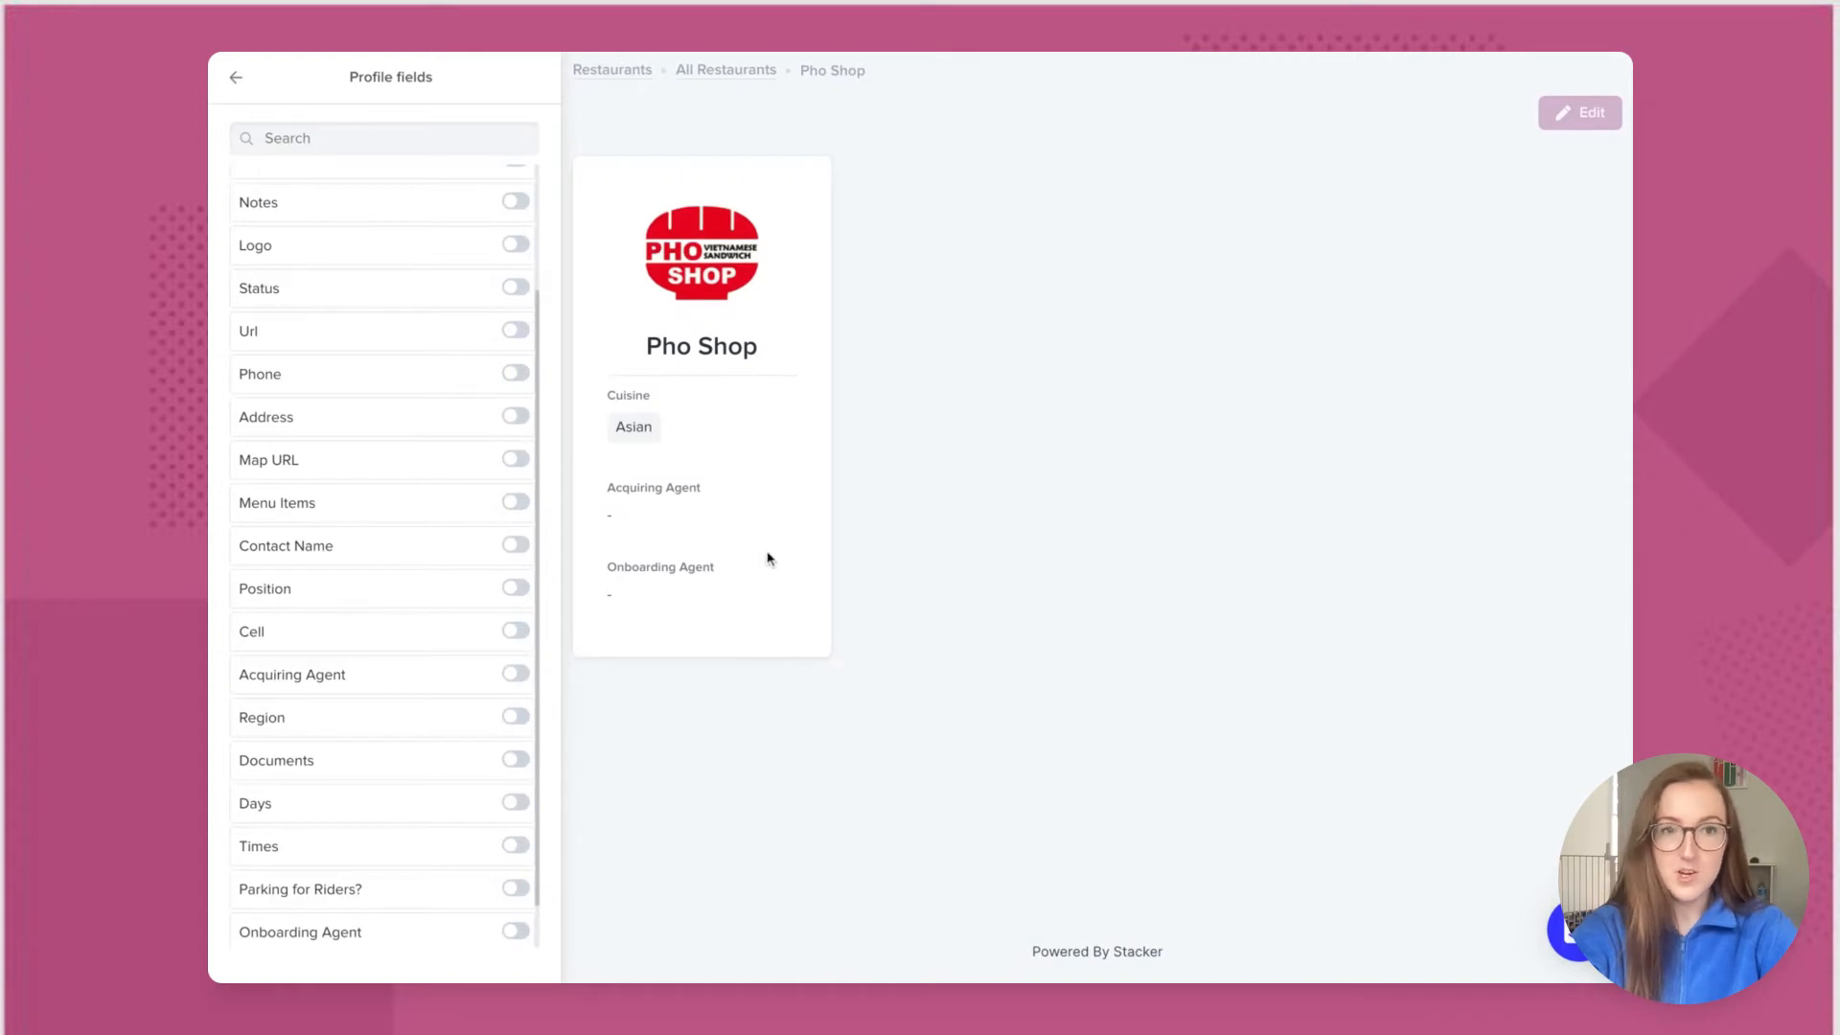
pyautogui.click(239, 81)
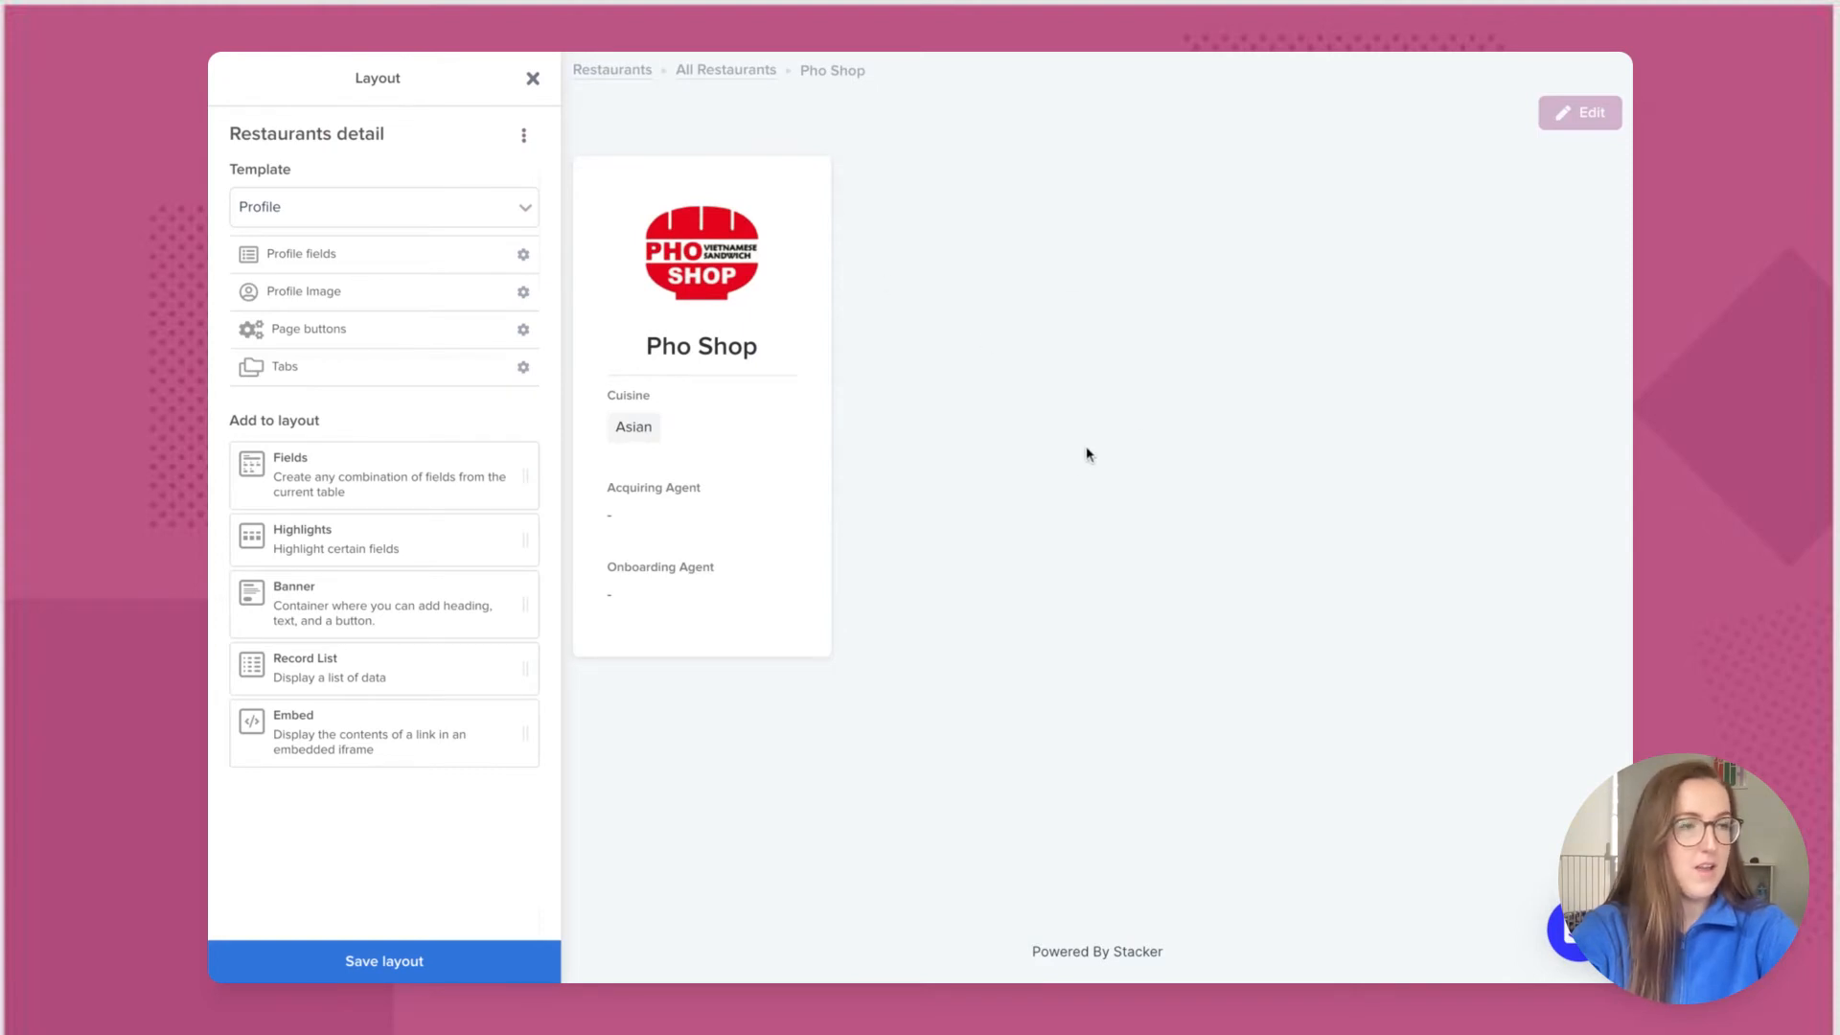
# Step: Add a highlights block showing the restaurant's Status (3. Signed)
pyautogui.click(397, 553)
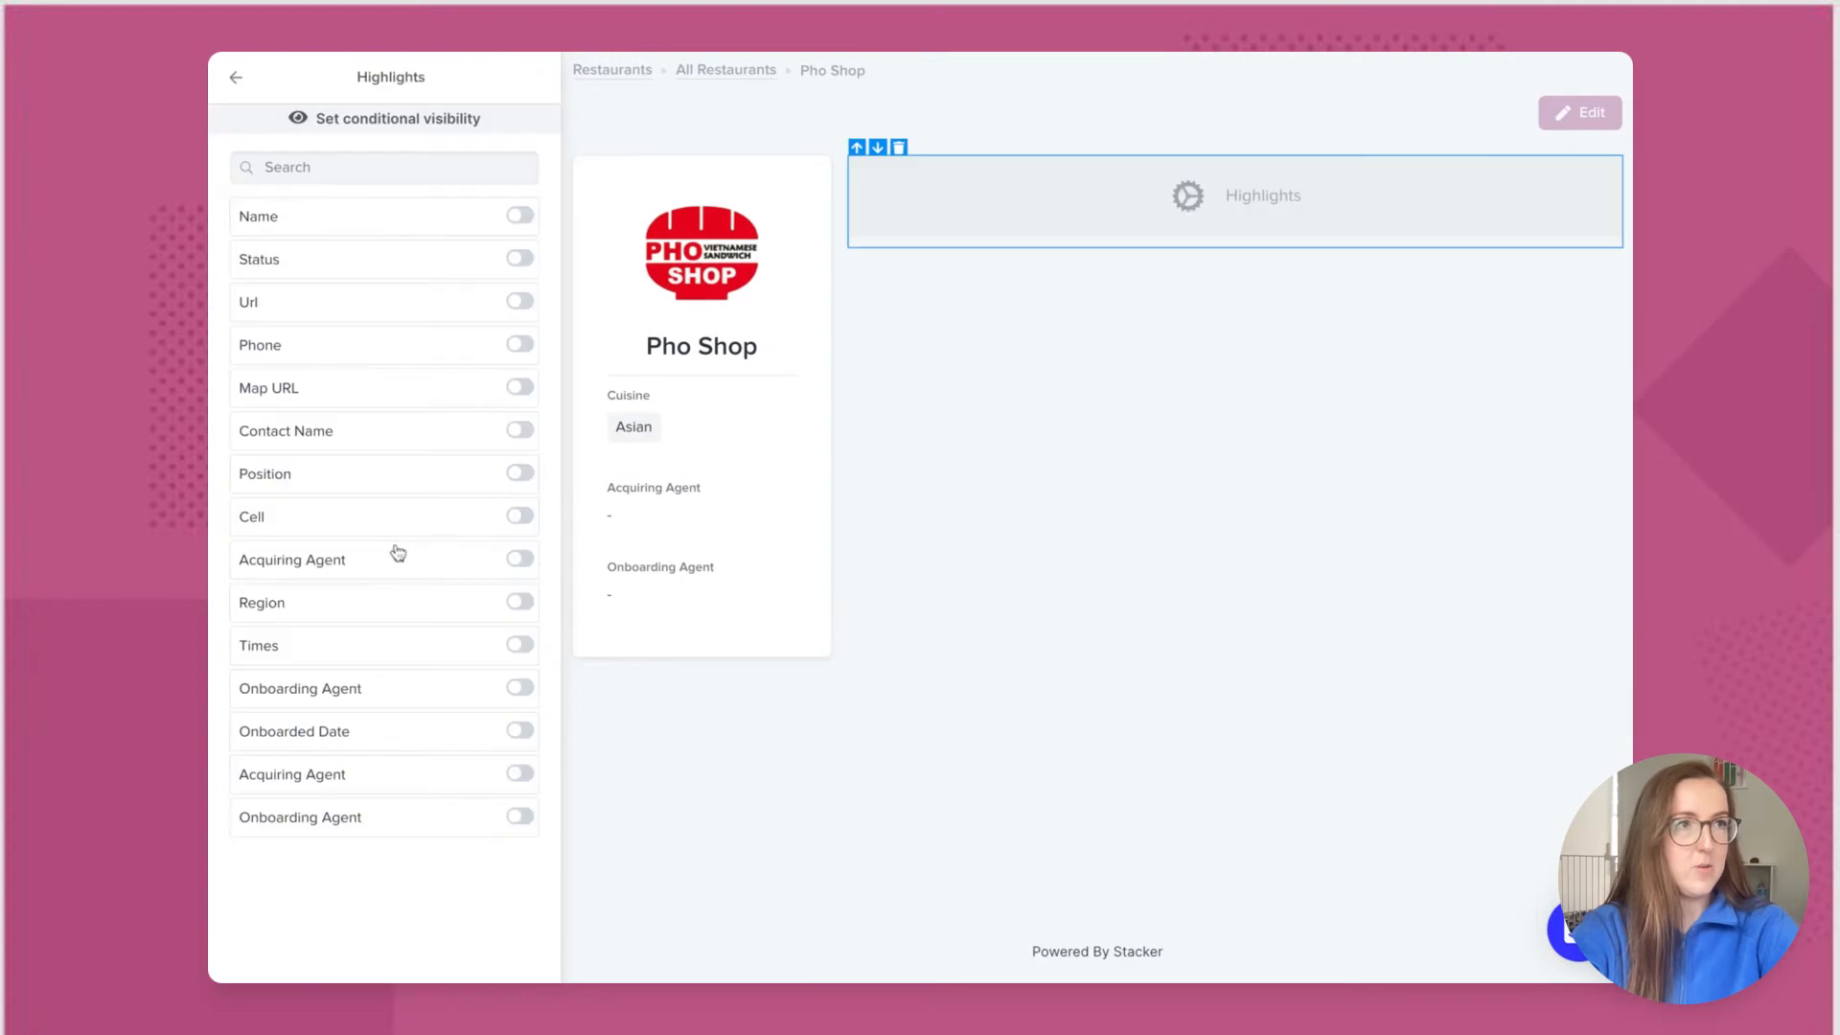
pyautogui.click(519, 259)
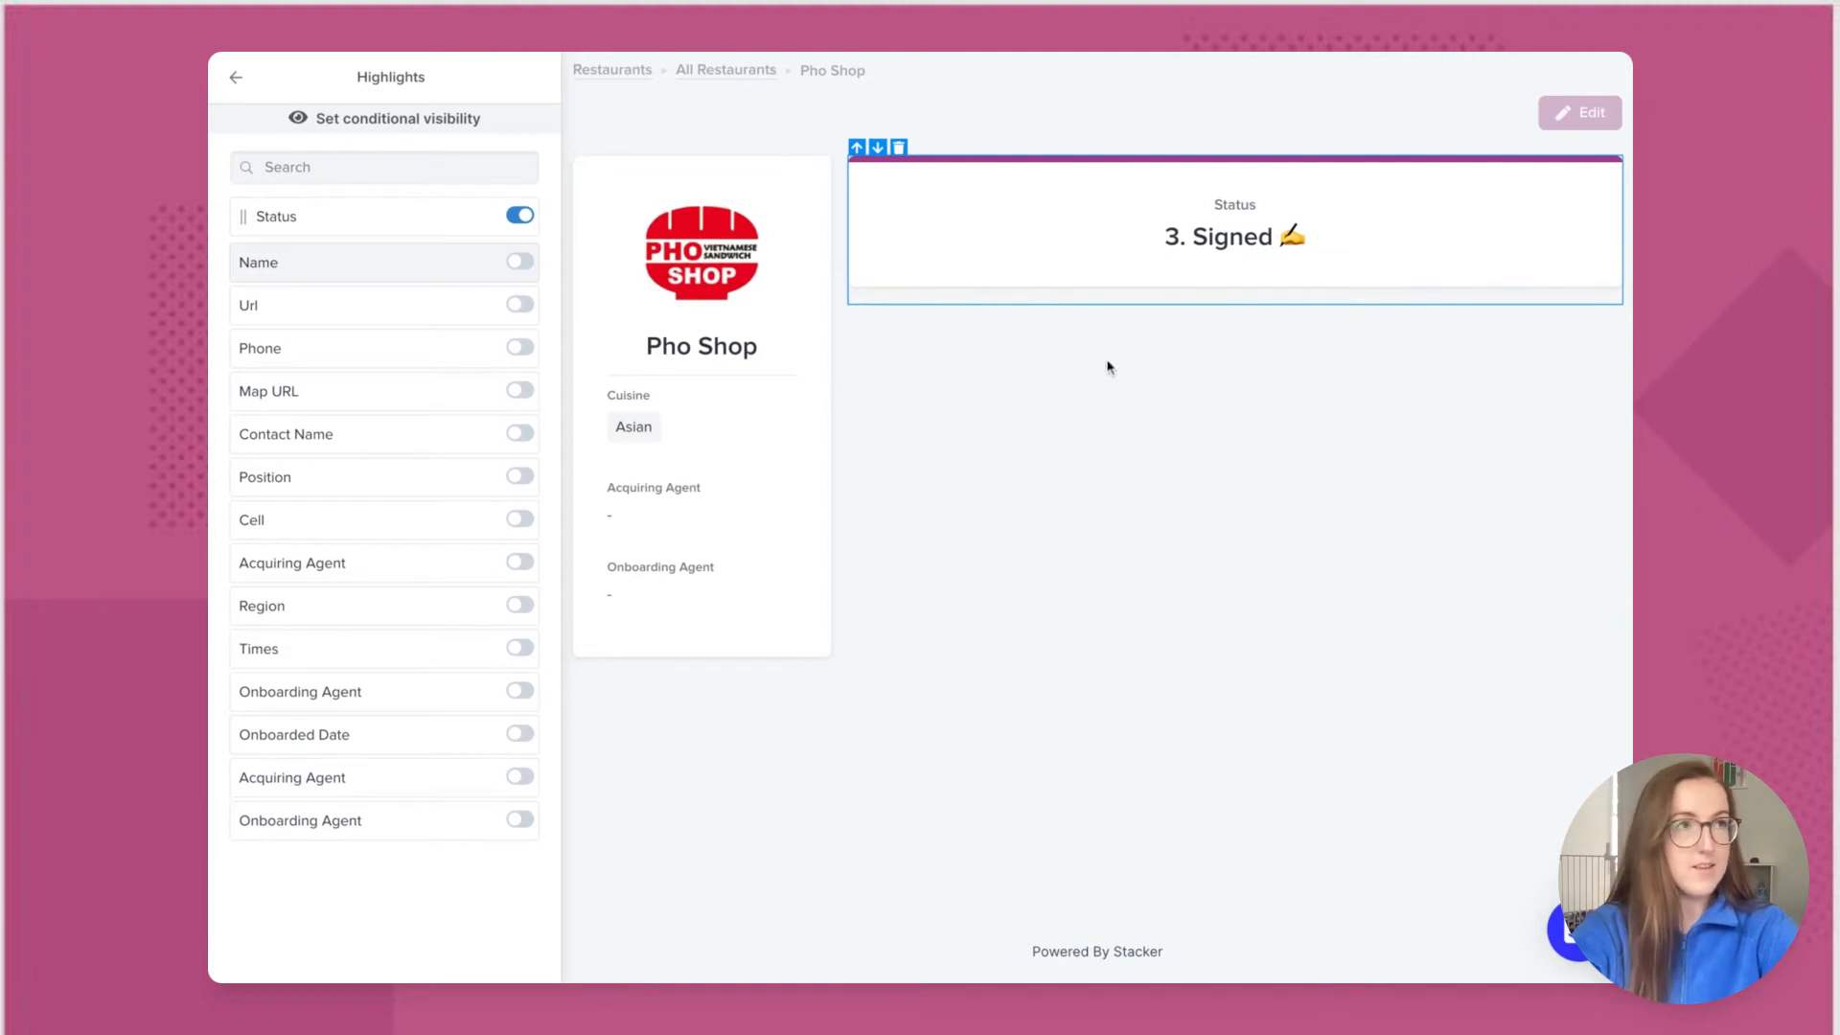
pyautogui.click(234, 78)
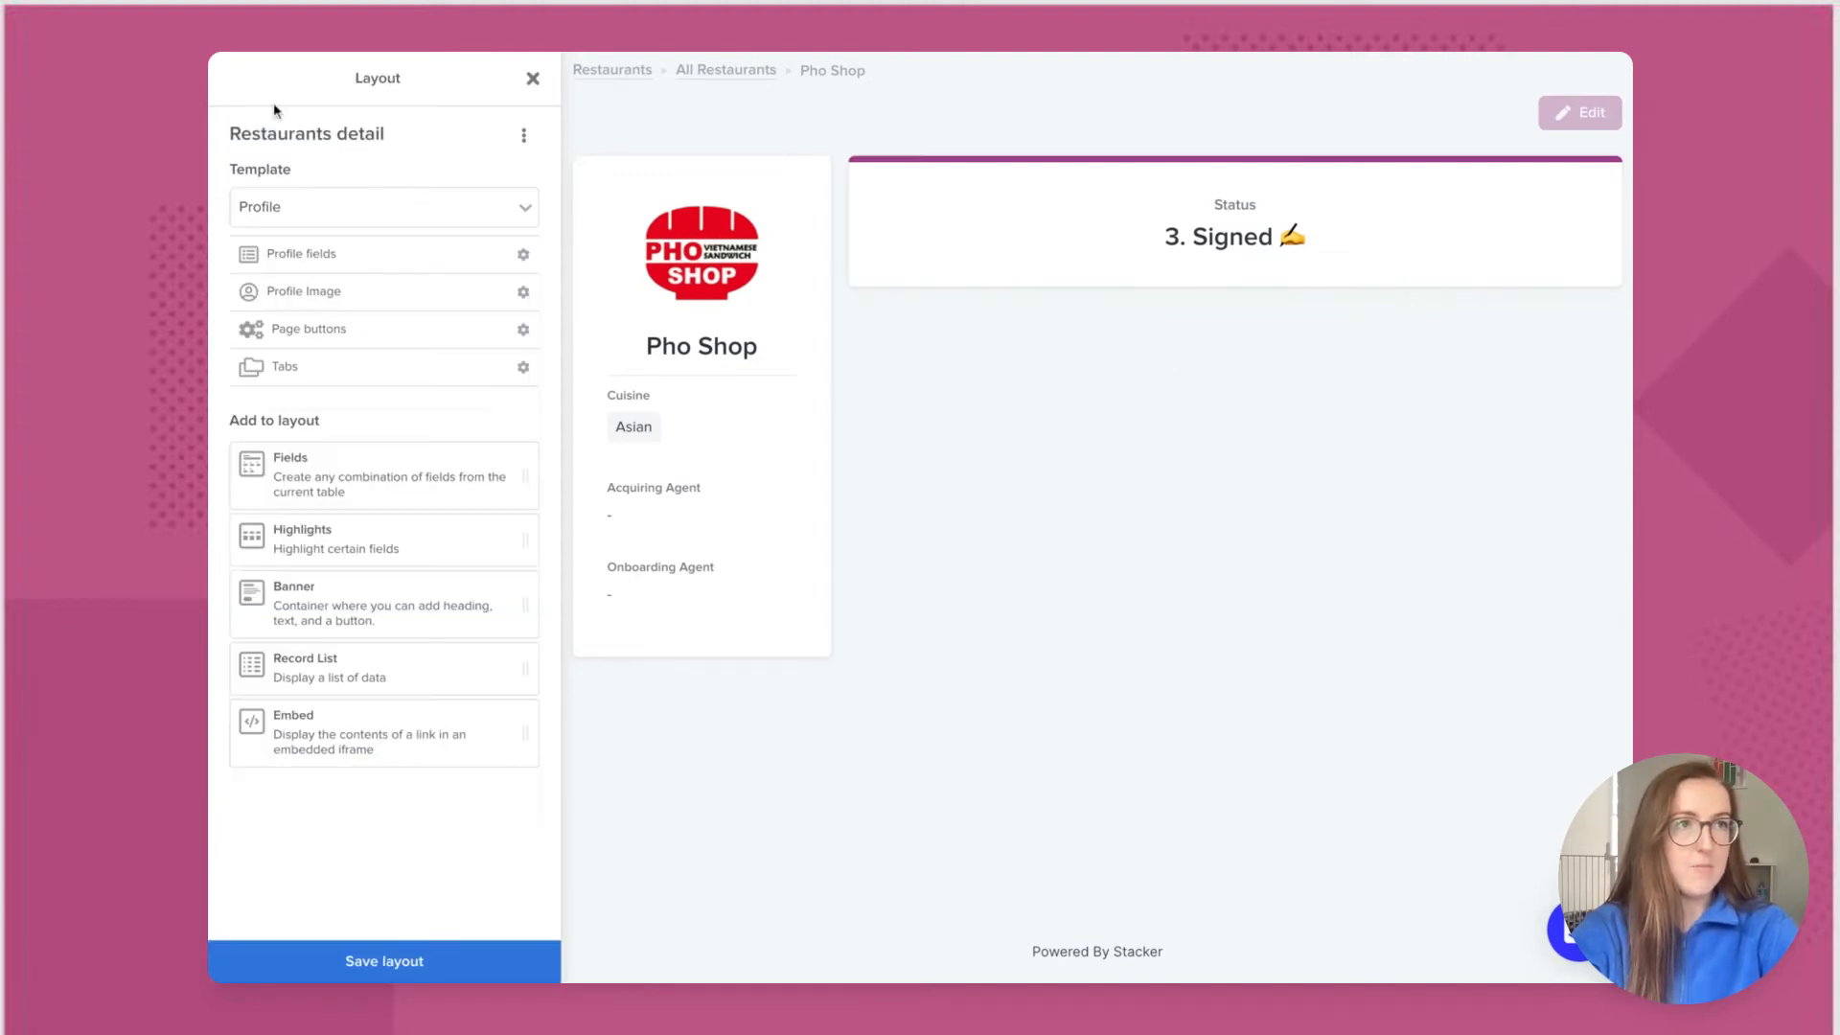
# Step: Add a fields section with Location, Contact and Opening Information below the Status highlight
pyautogui.click(330, 464)
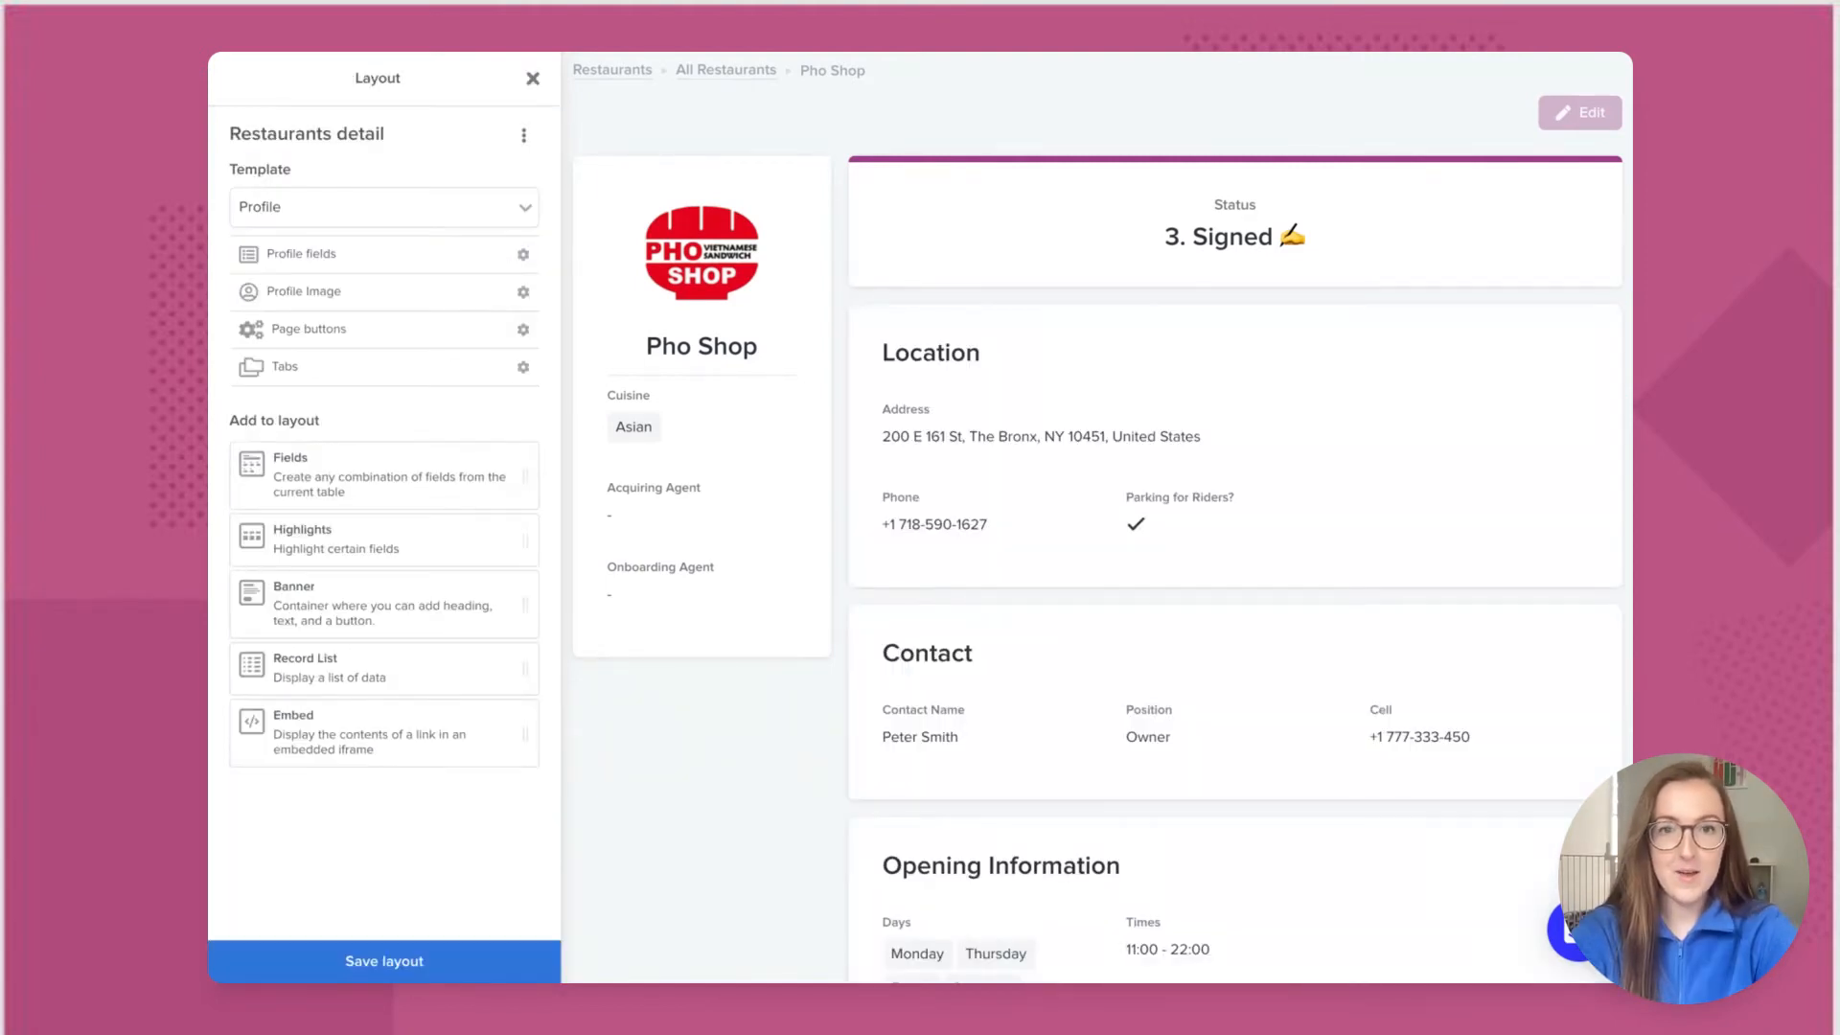
pyautogui.scroll(-2, 1102, 517)
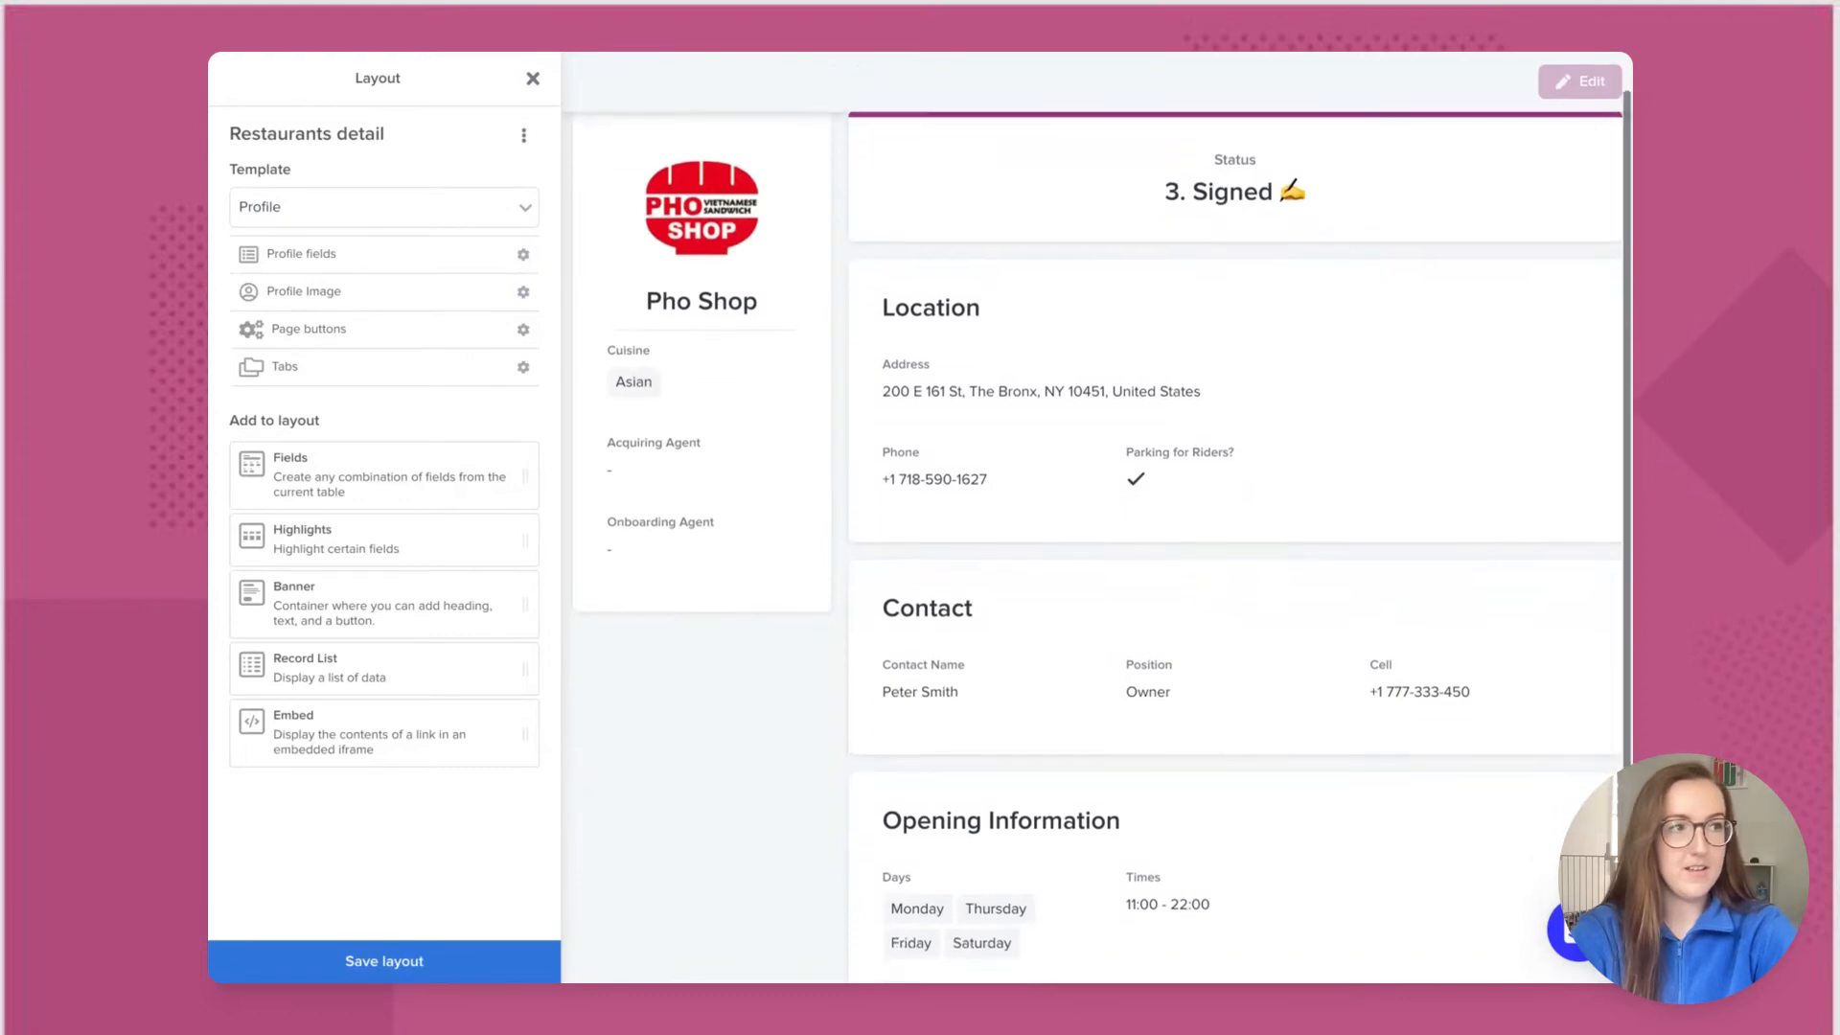
pyautogui.scroll(2, 1102, 518)
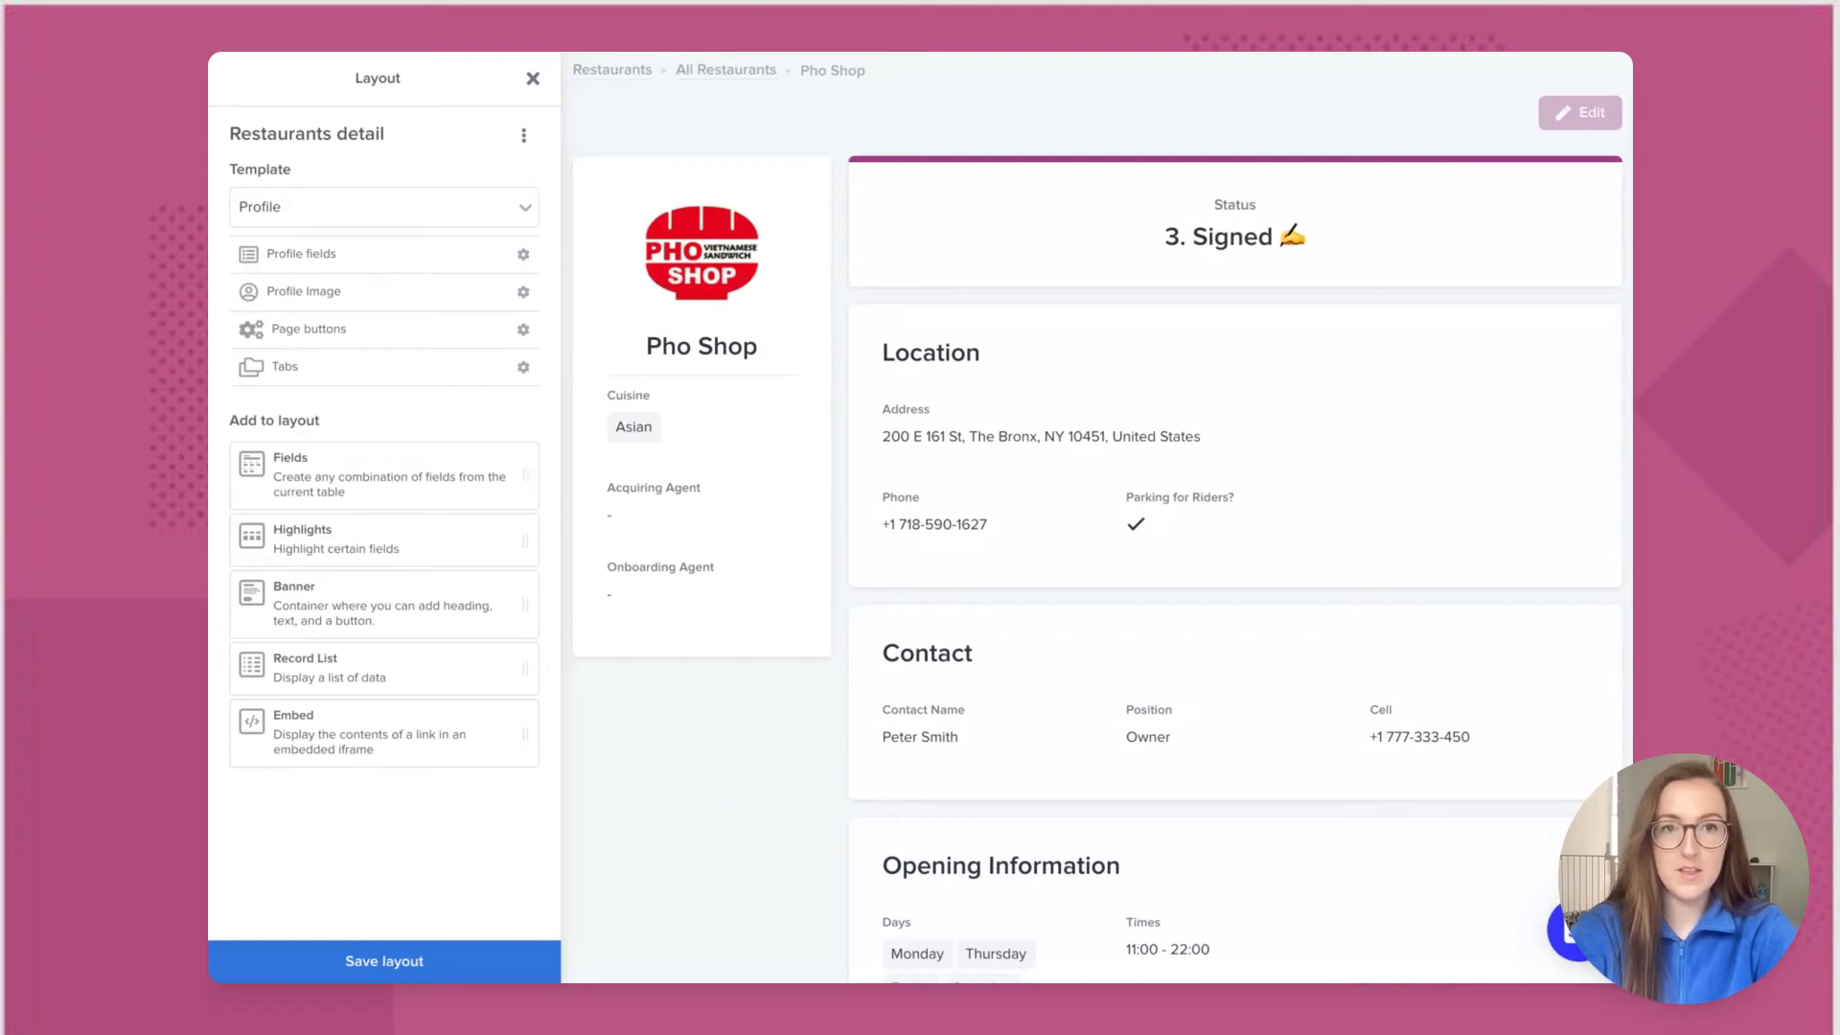
# Step: Add a second tab to the page and name it 'Menu Items'
pyautogui.click(368, 370)
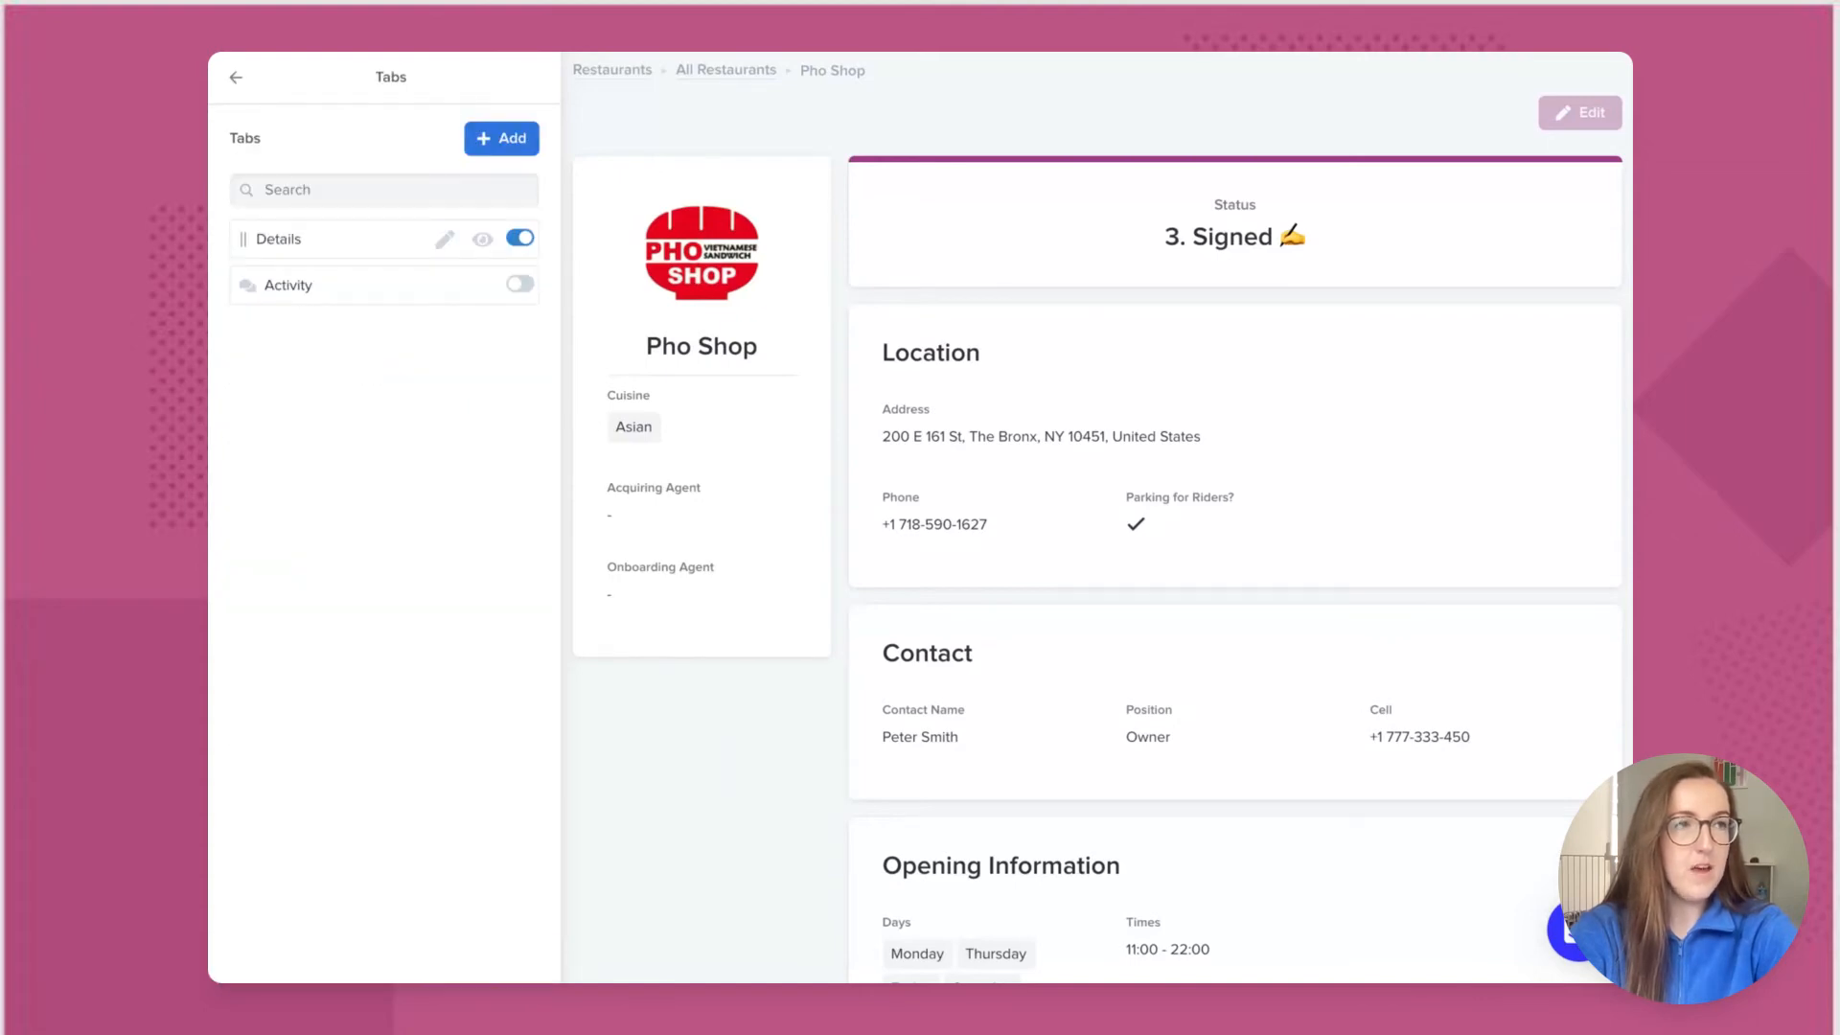
pyautogui.click(510, 140)
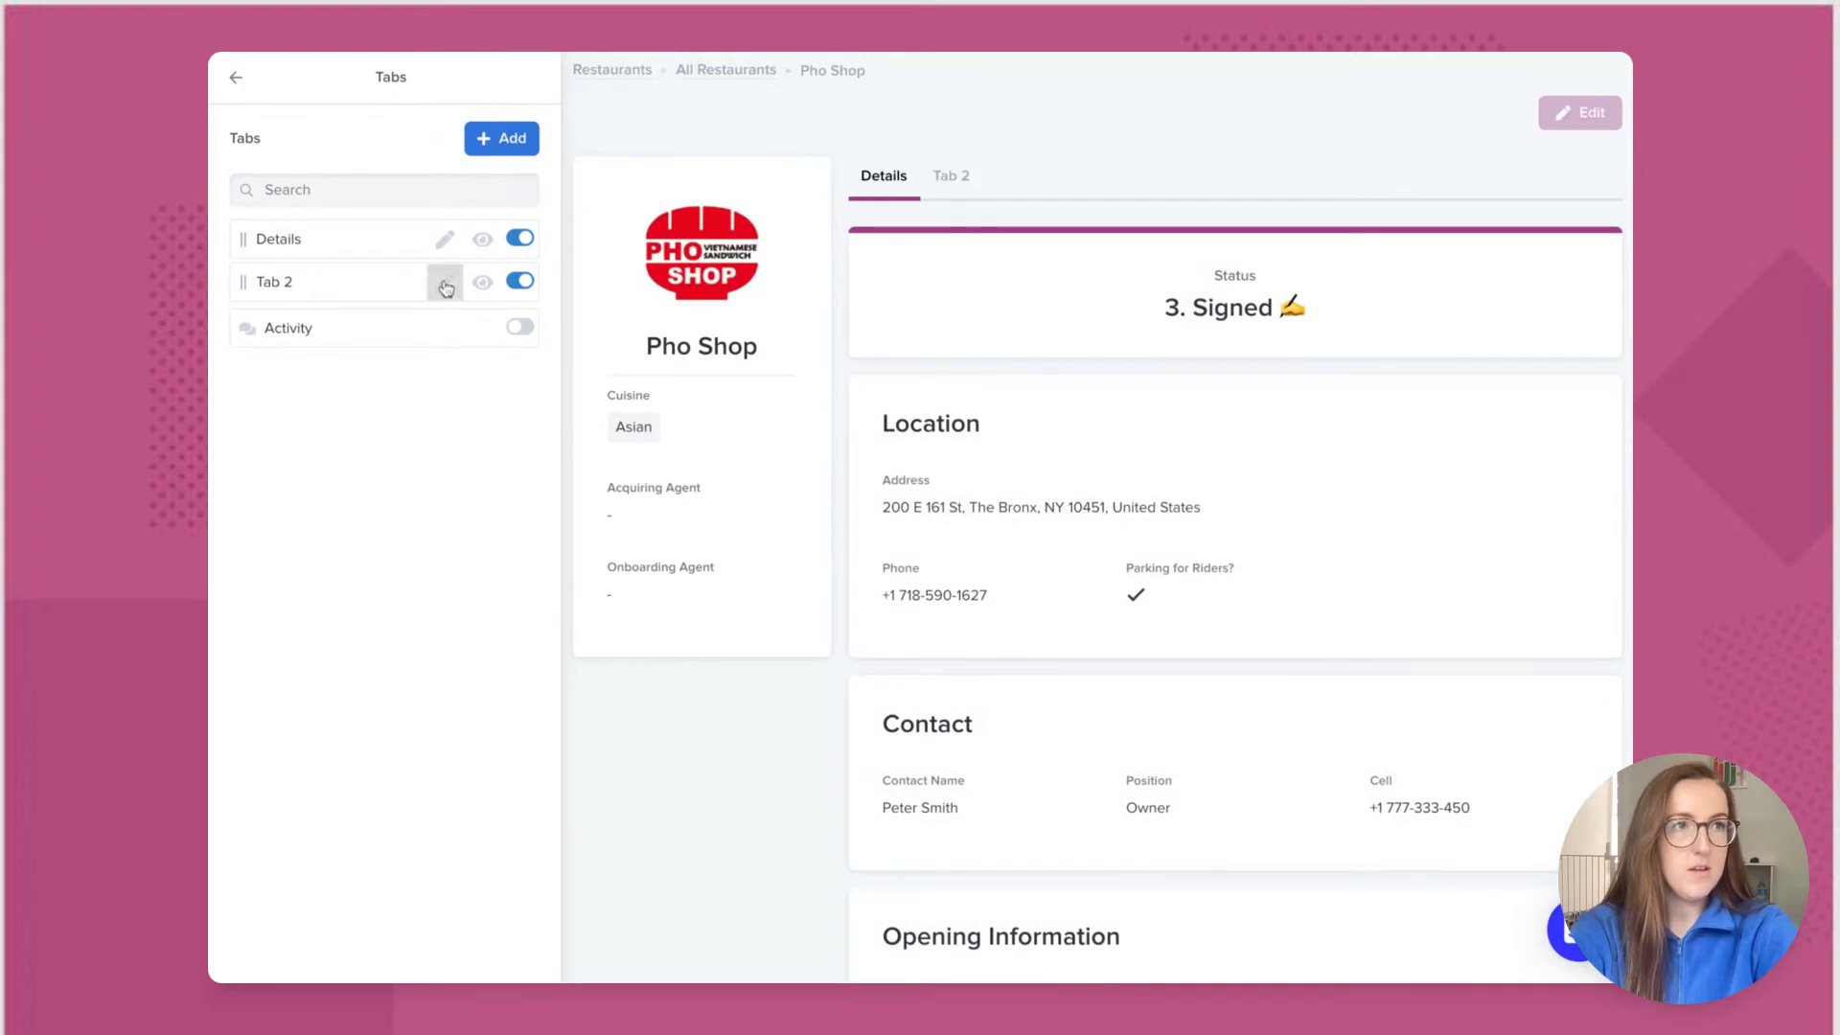
pyautogui.click(445, 283)
pyautogui.tripleClick(614, 529)
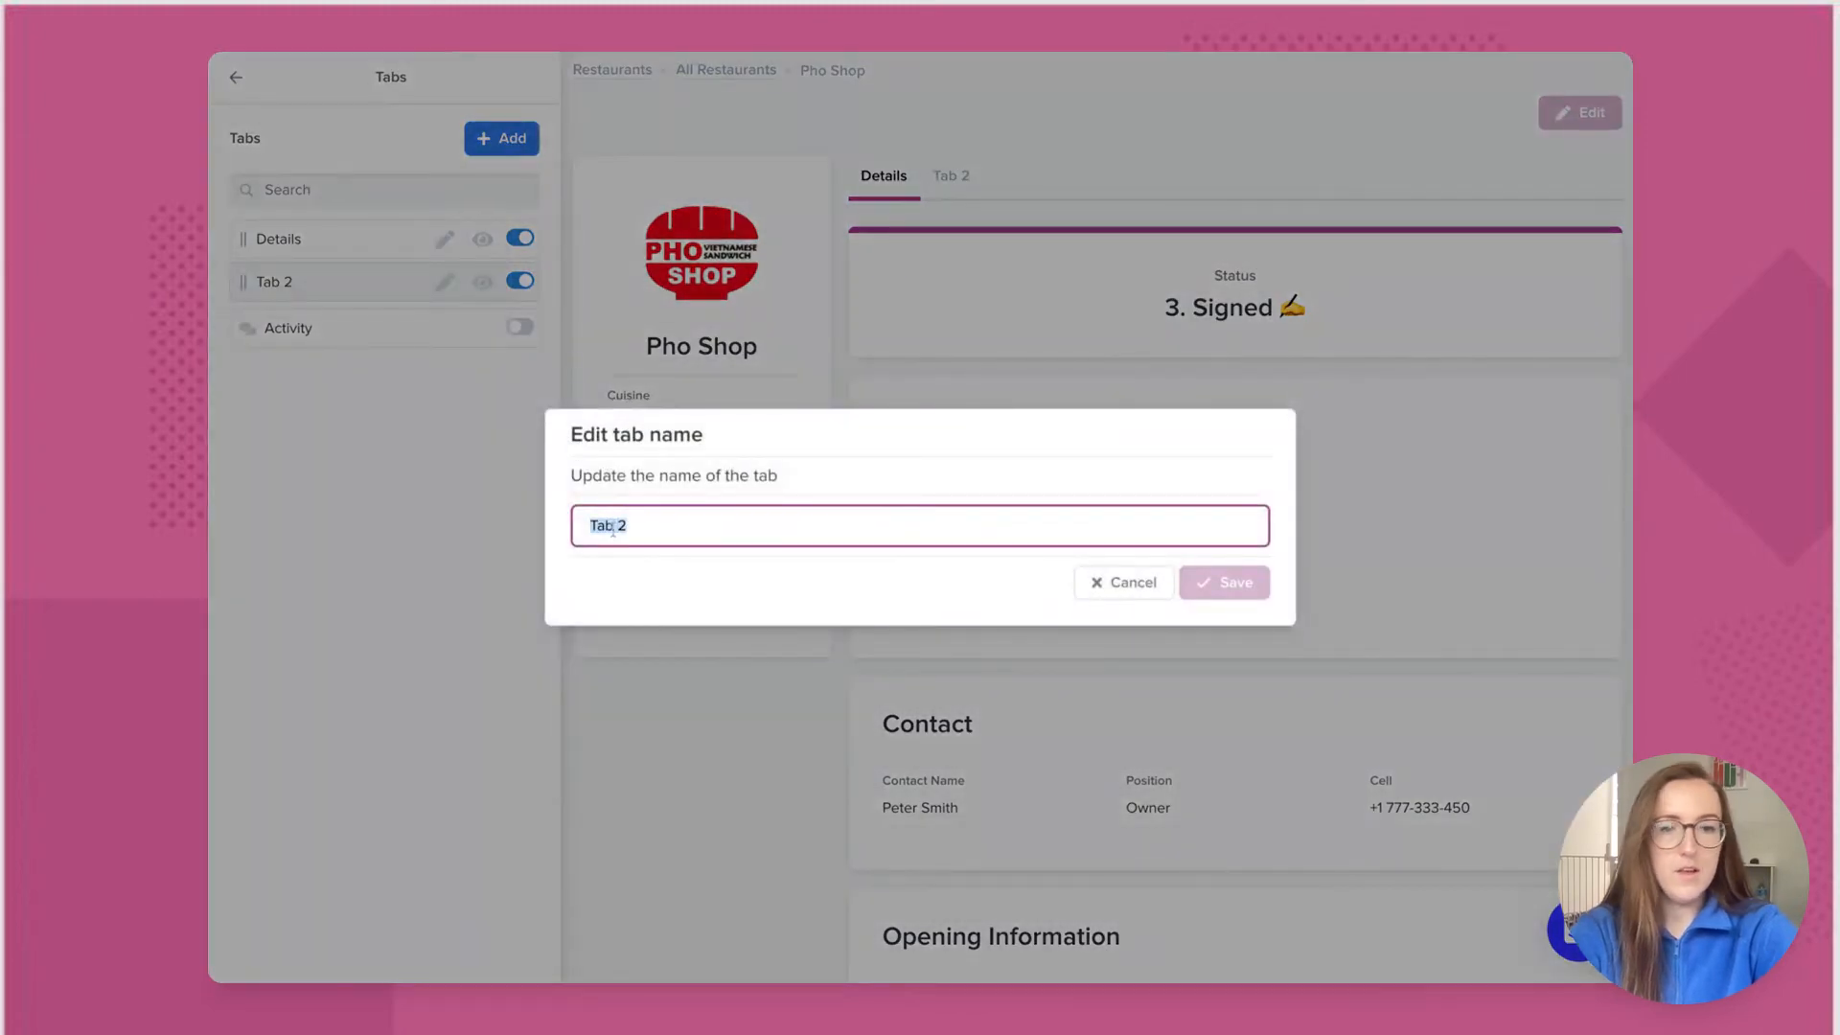
pyautogui.write('Mn')
pyautogui.press('BackSpace')
pyautogui.write('enu Items')
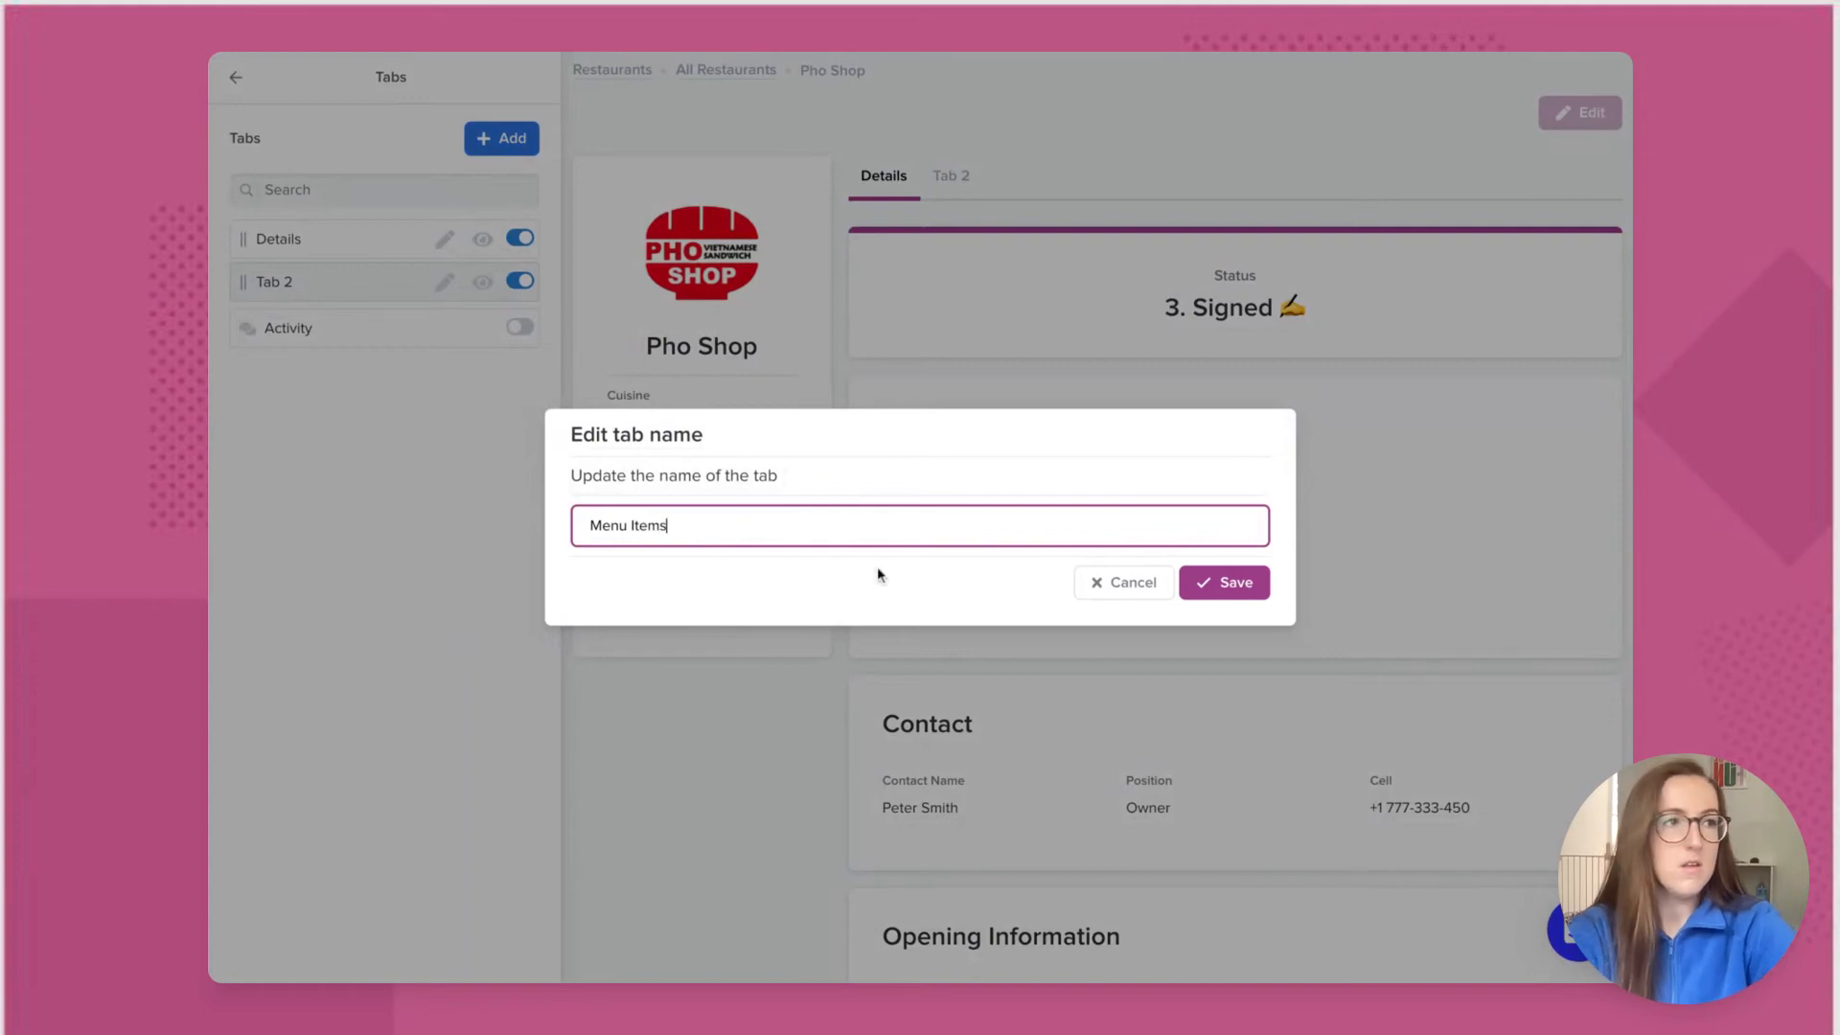
pyautogui.click(1224, 583)
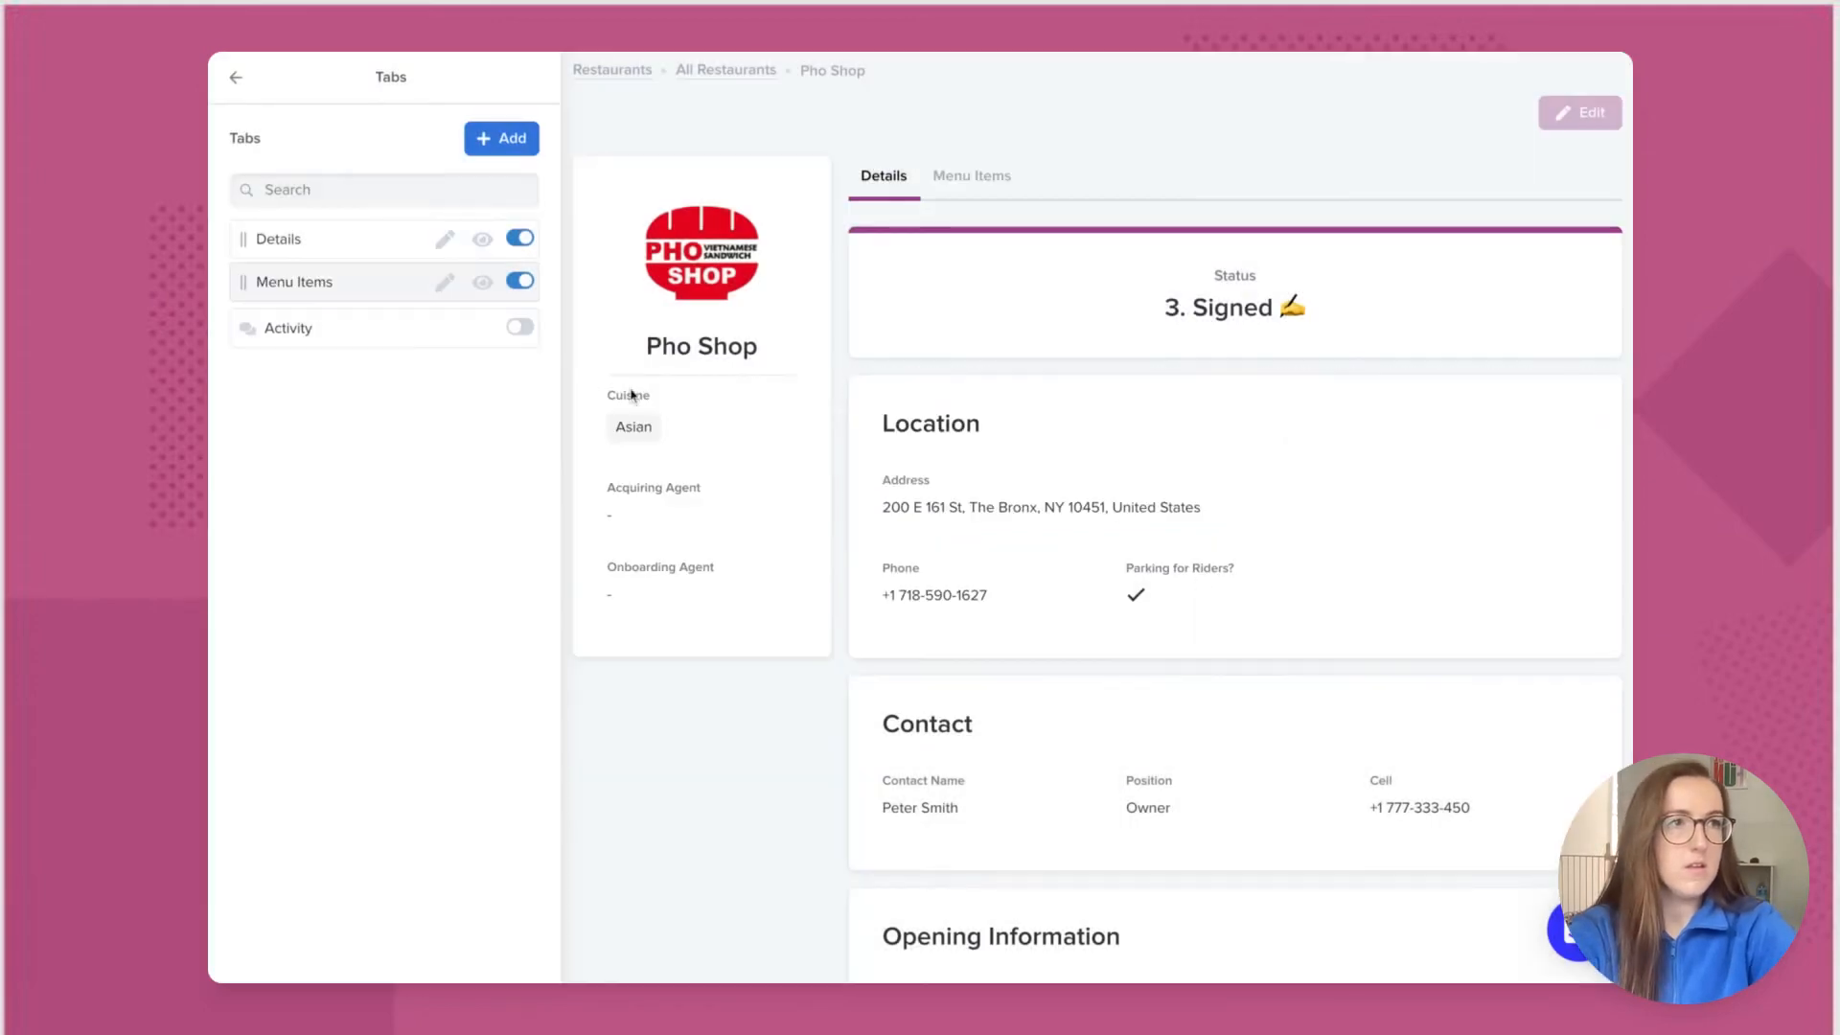
# Step: Add a third tab named 'Documents', then show the Menu Items tab
pyautogui.click(514, 140)
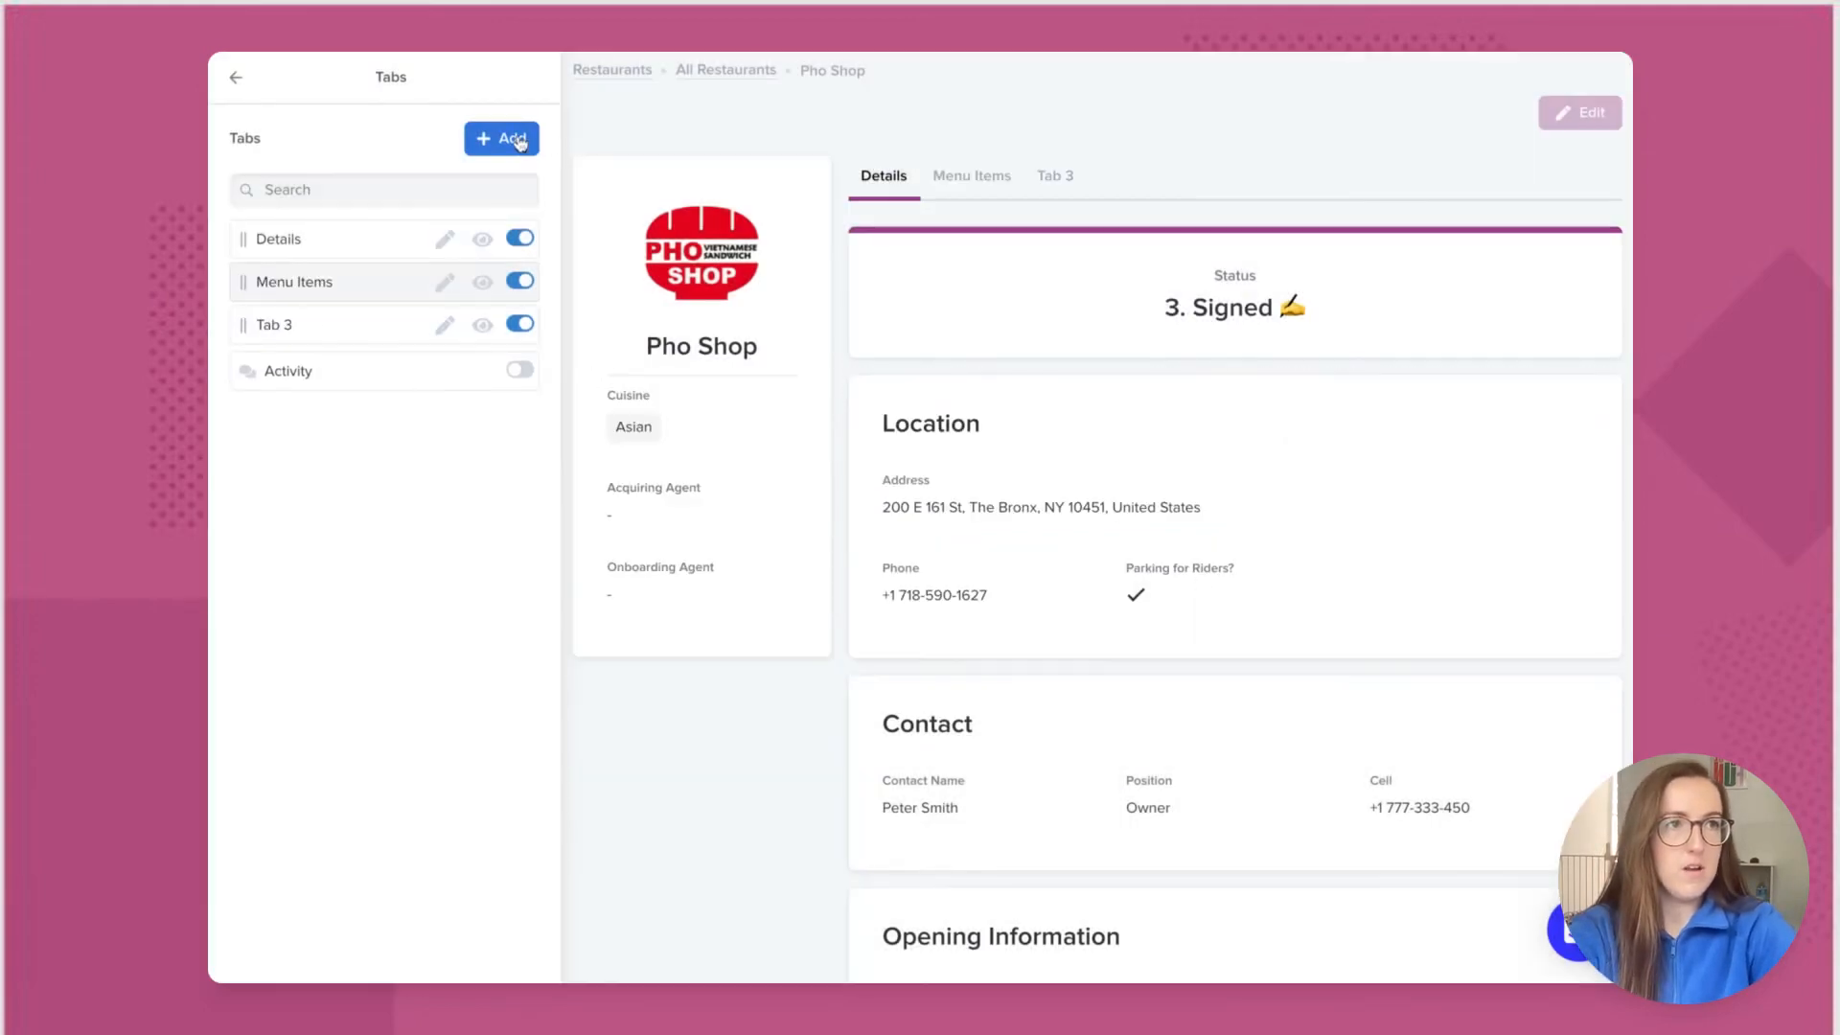
pyautogui.click(445, 324)
pyautogui.doubleClick(717, 531)
pyautogui.tripleClick(717, 532)
pyautogui.write('Do')
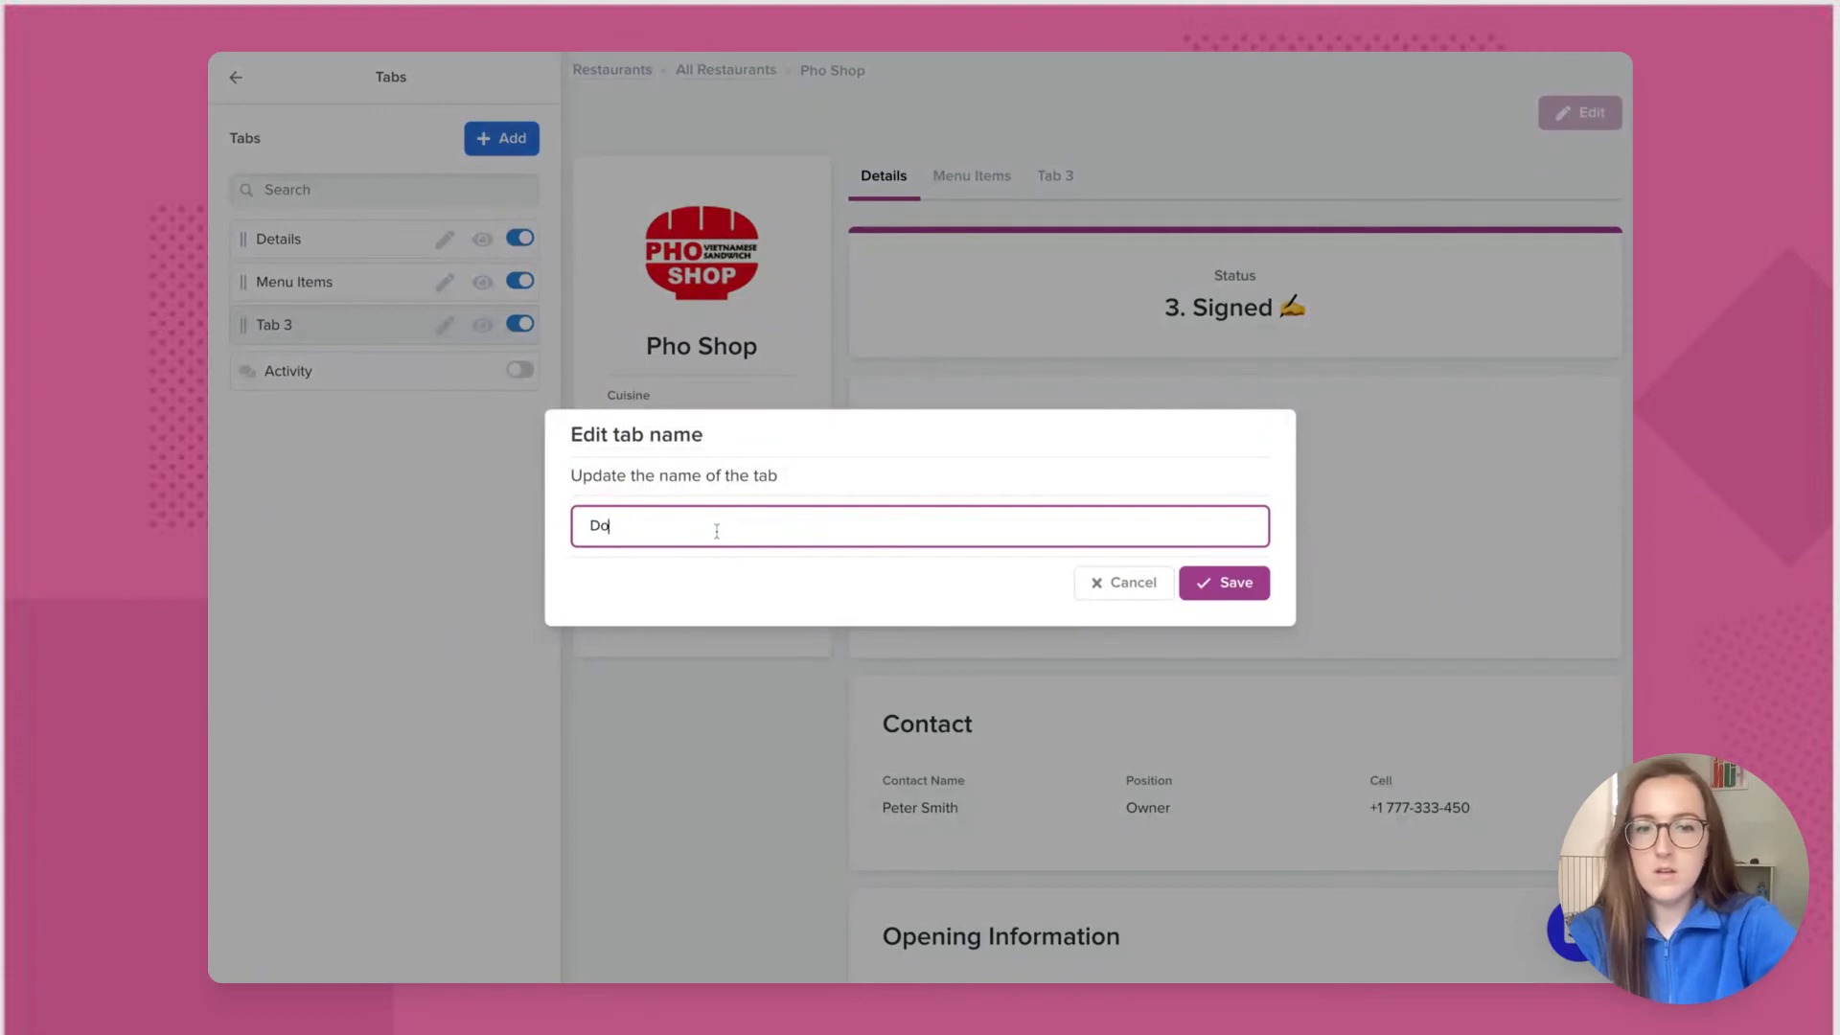
pyautogui.write('cuments')
pyautogui.click(1257, 586)
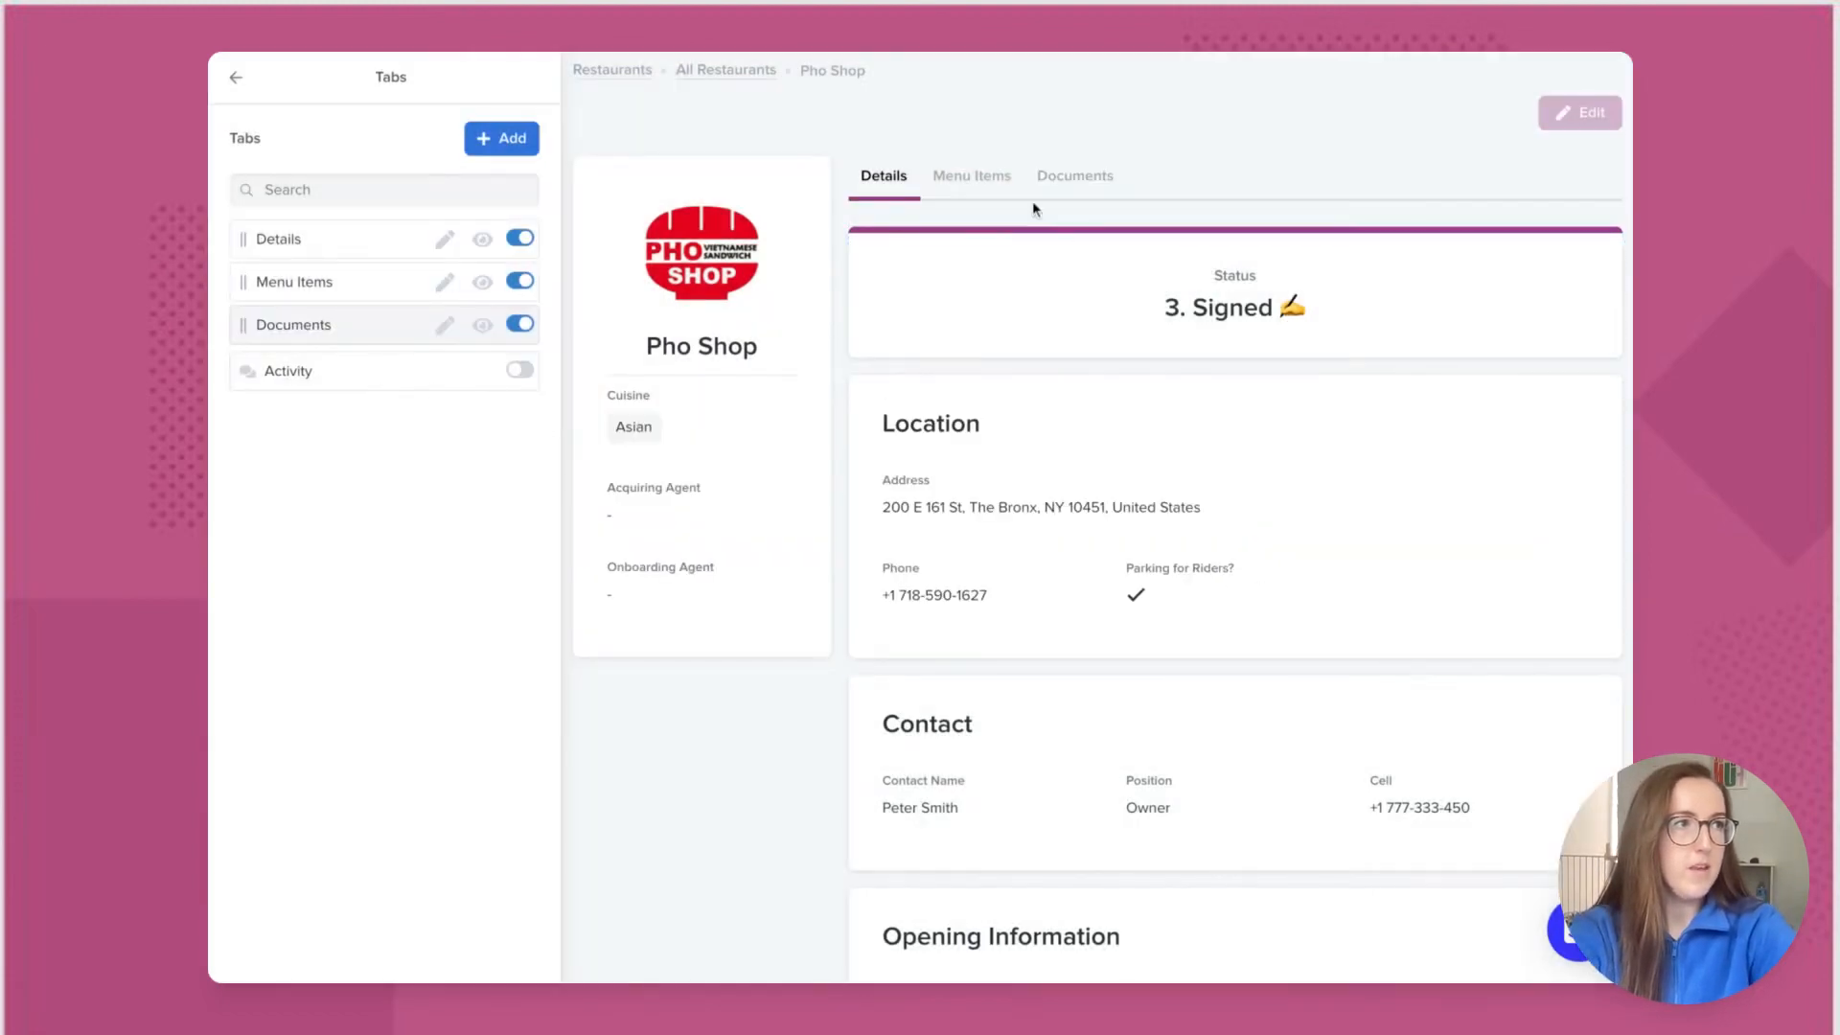
pyautogui.click(995, 180)
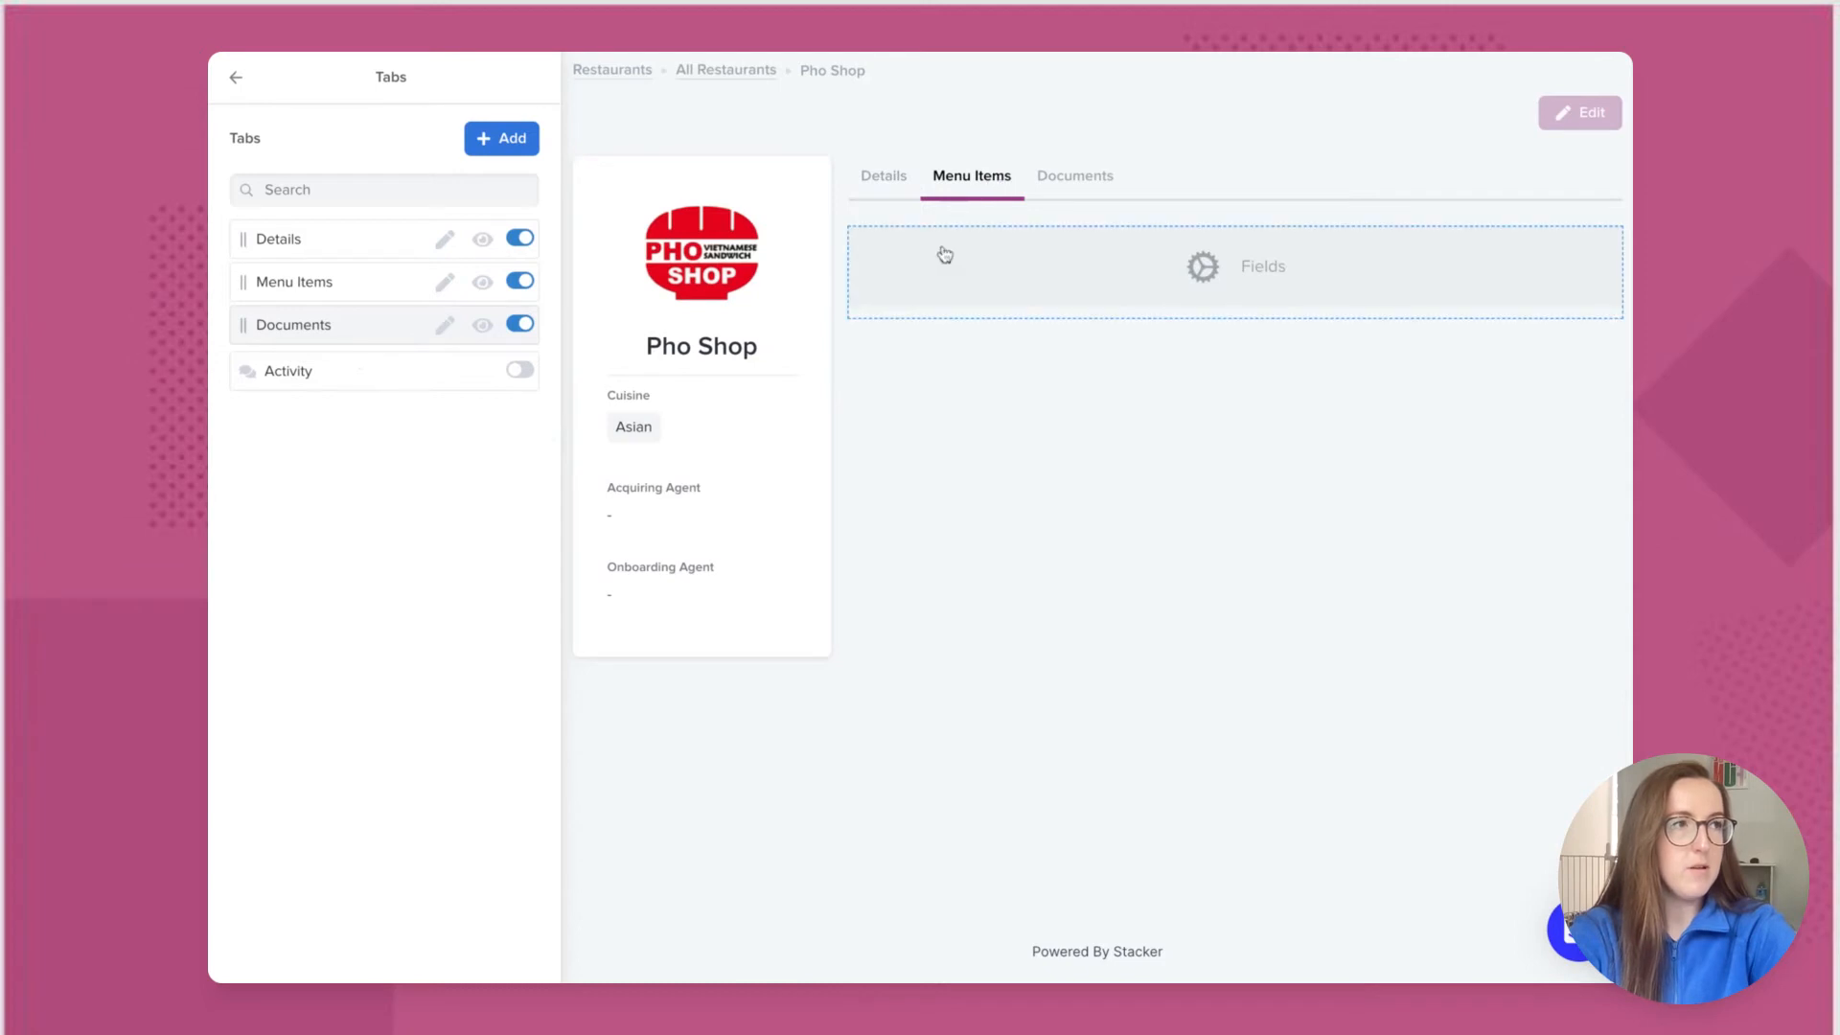
# Step: Replace the Menu Items tab's empty fields block with a related Menu Items record list
pyautogui.click(235, 80)
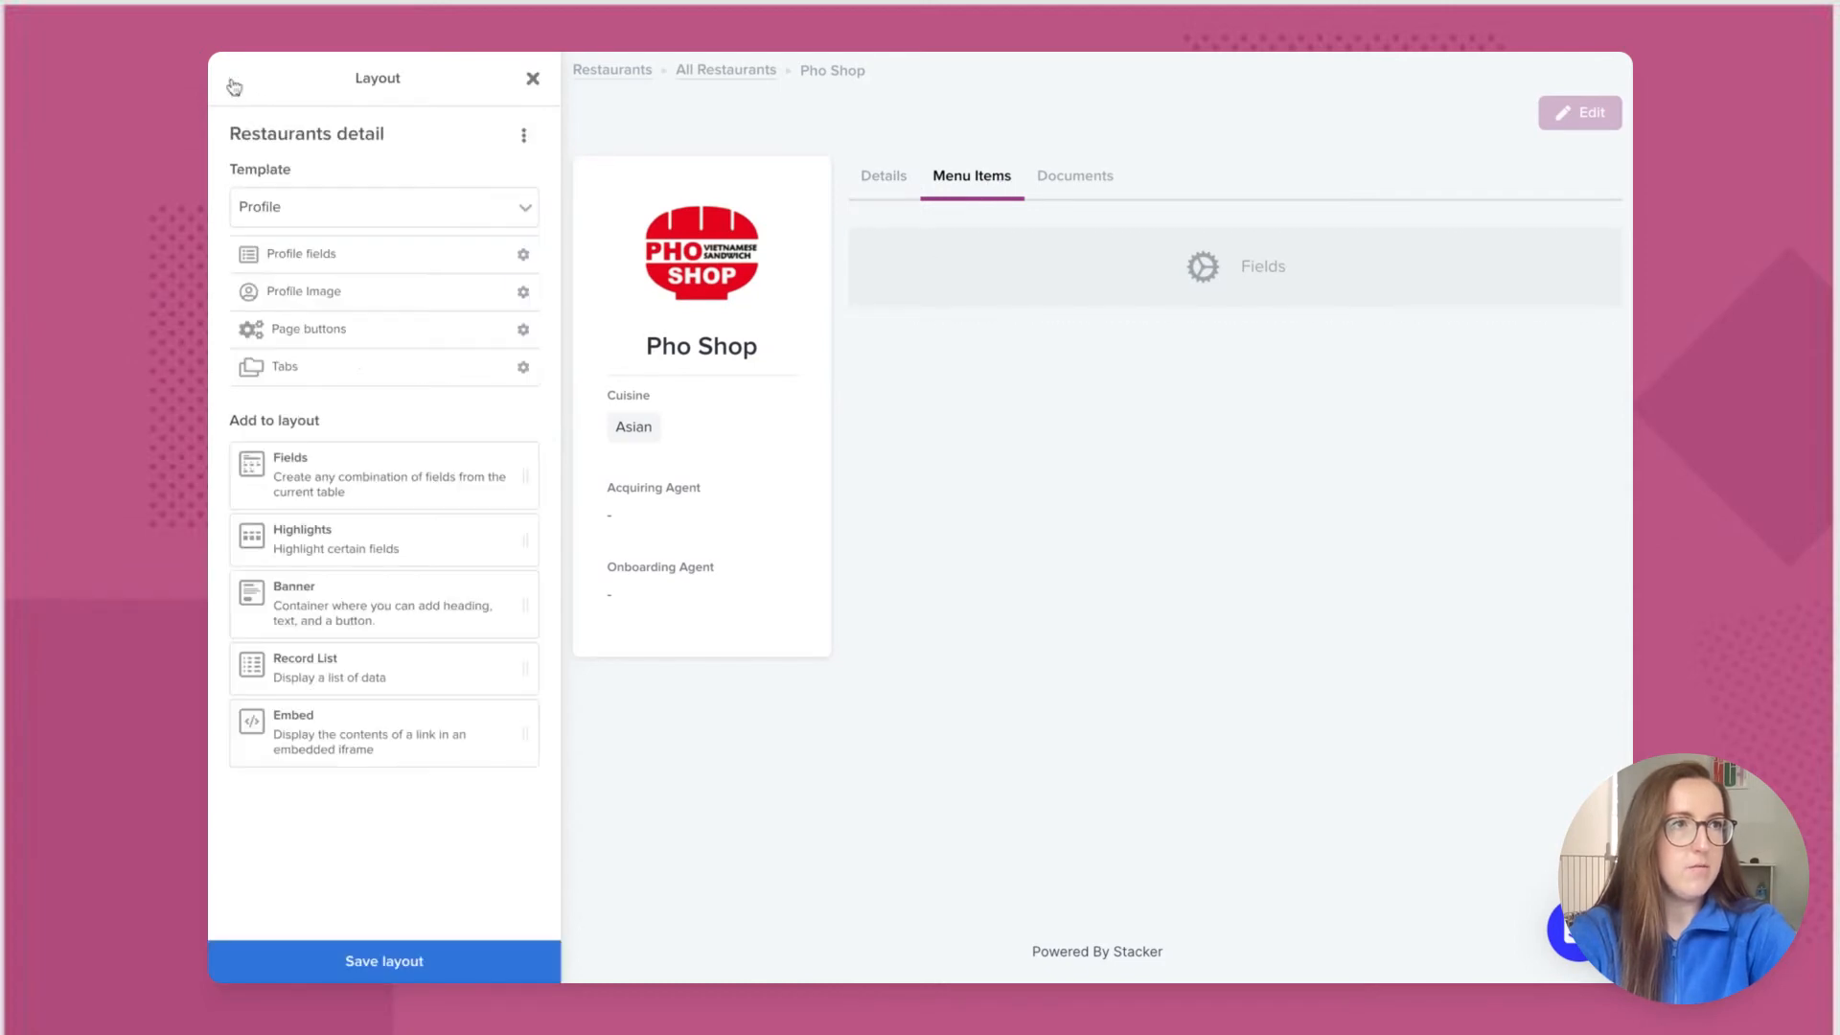
pyautogui.click(1004, 286)
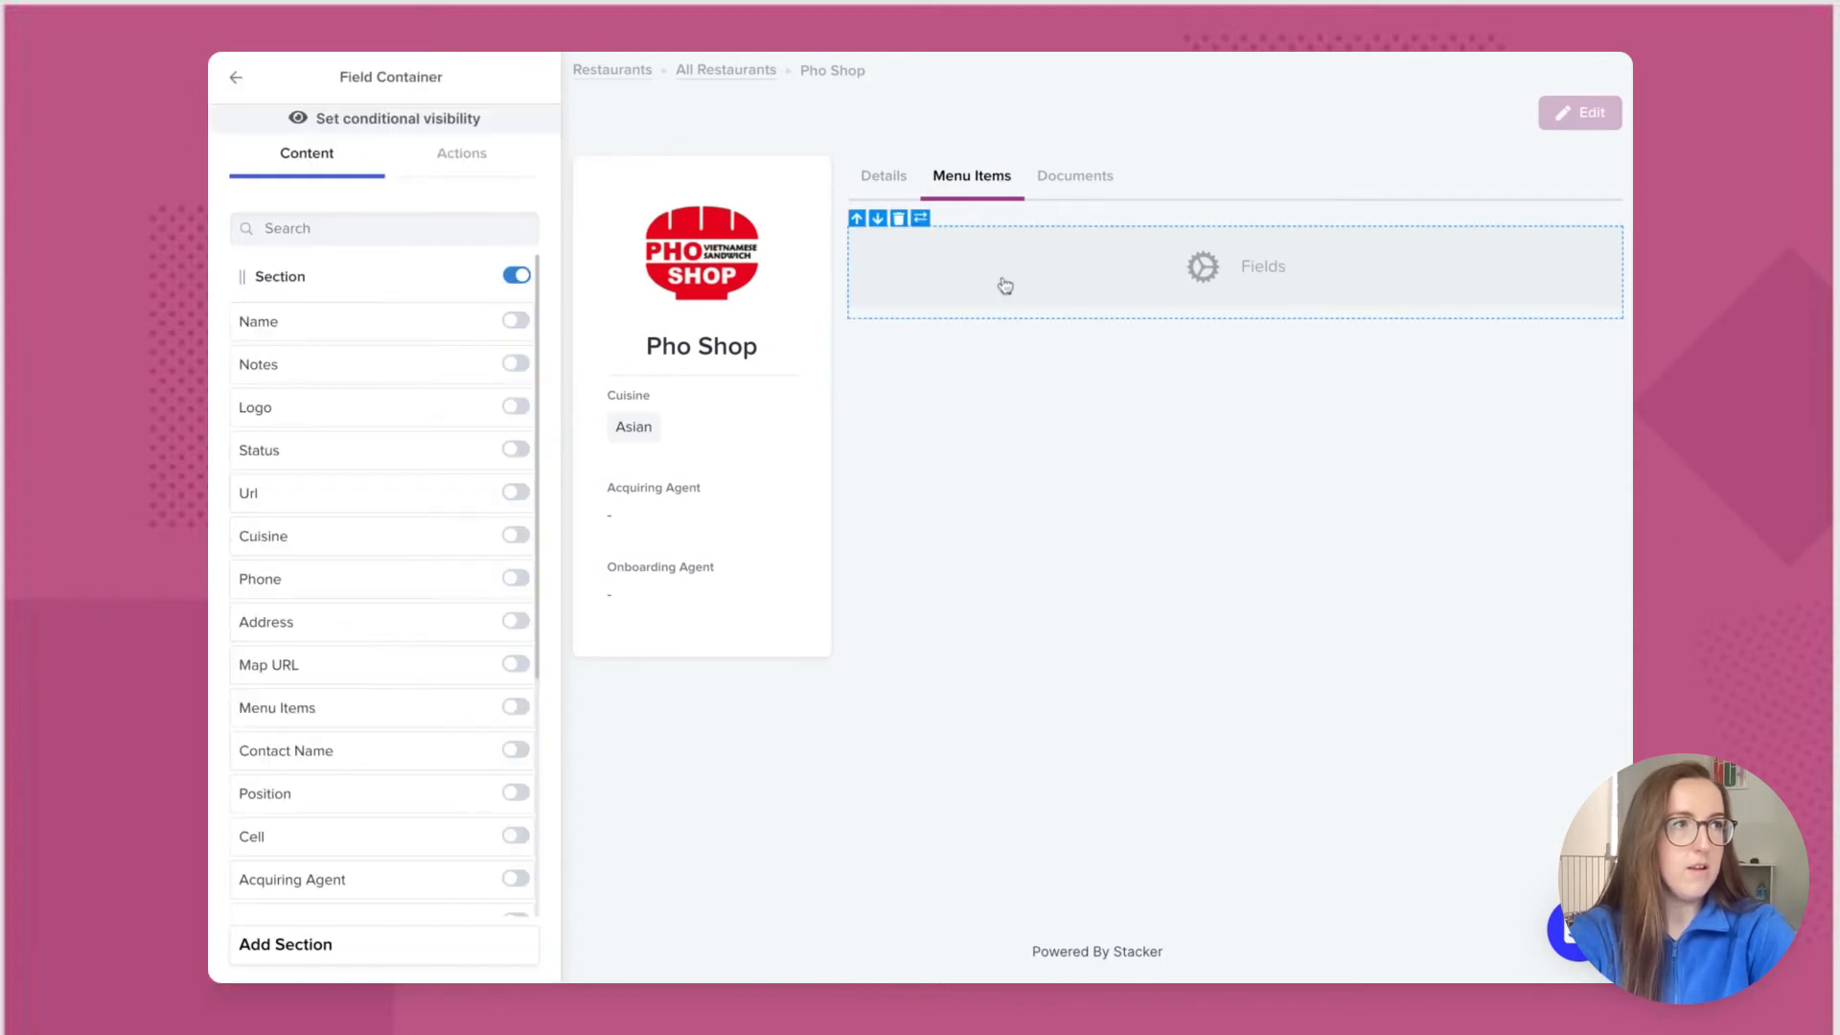
pyautogui.click(900, 219)
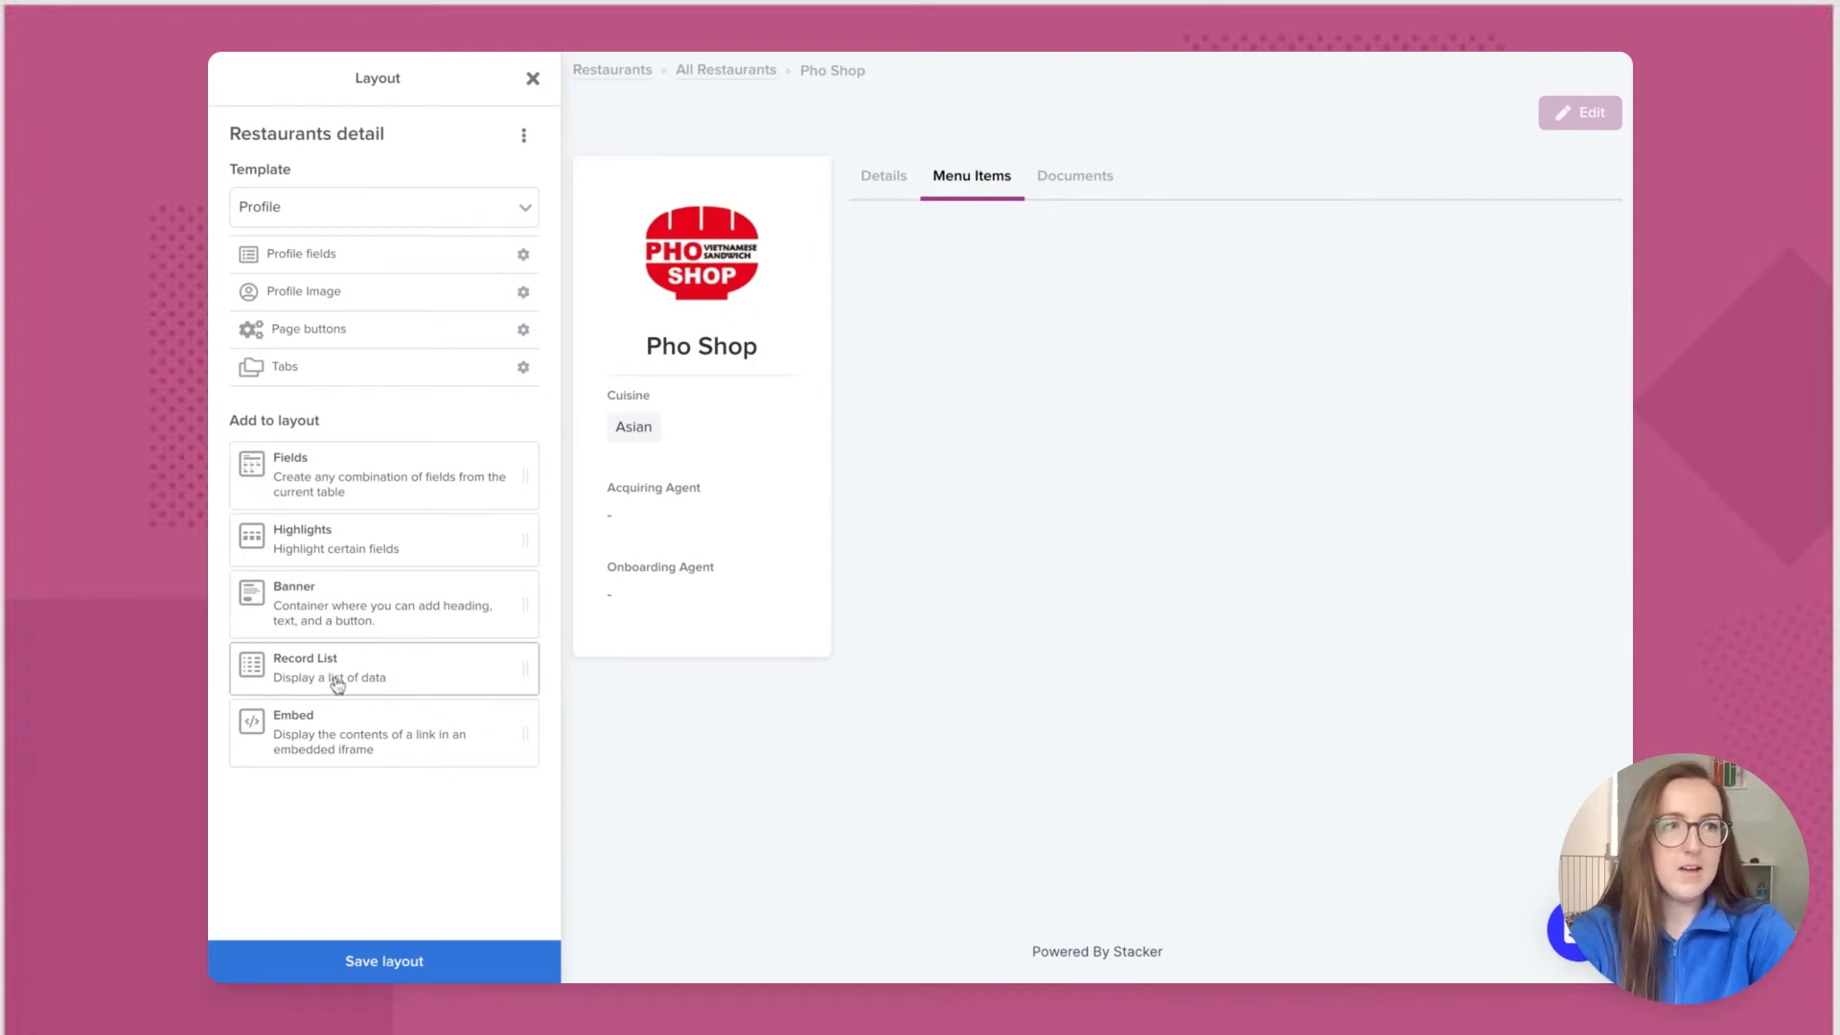
pyautogui.moveTo(337, 684); pyautogui.dragTo(1234, 254)
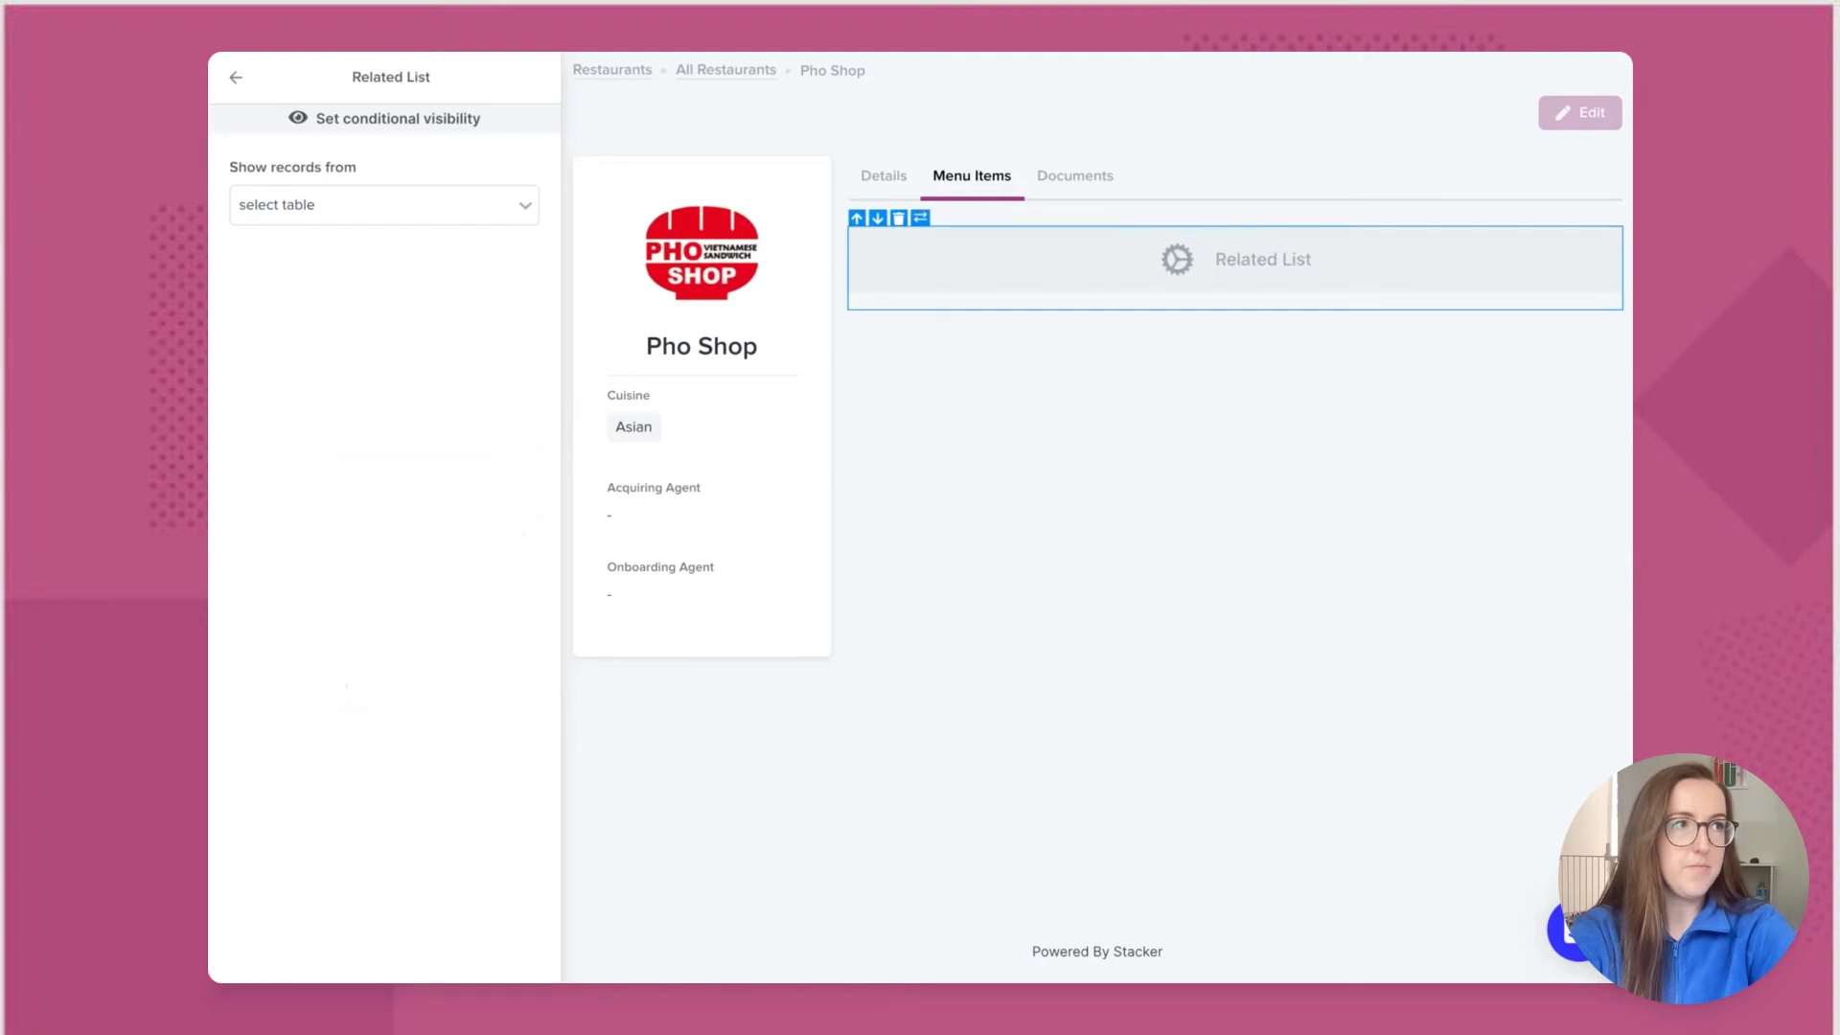
pyautogui.click(526, 210)
pyautogui.click(445, 329)
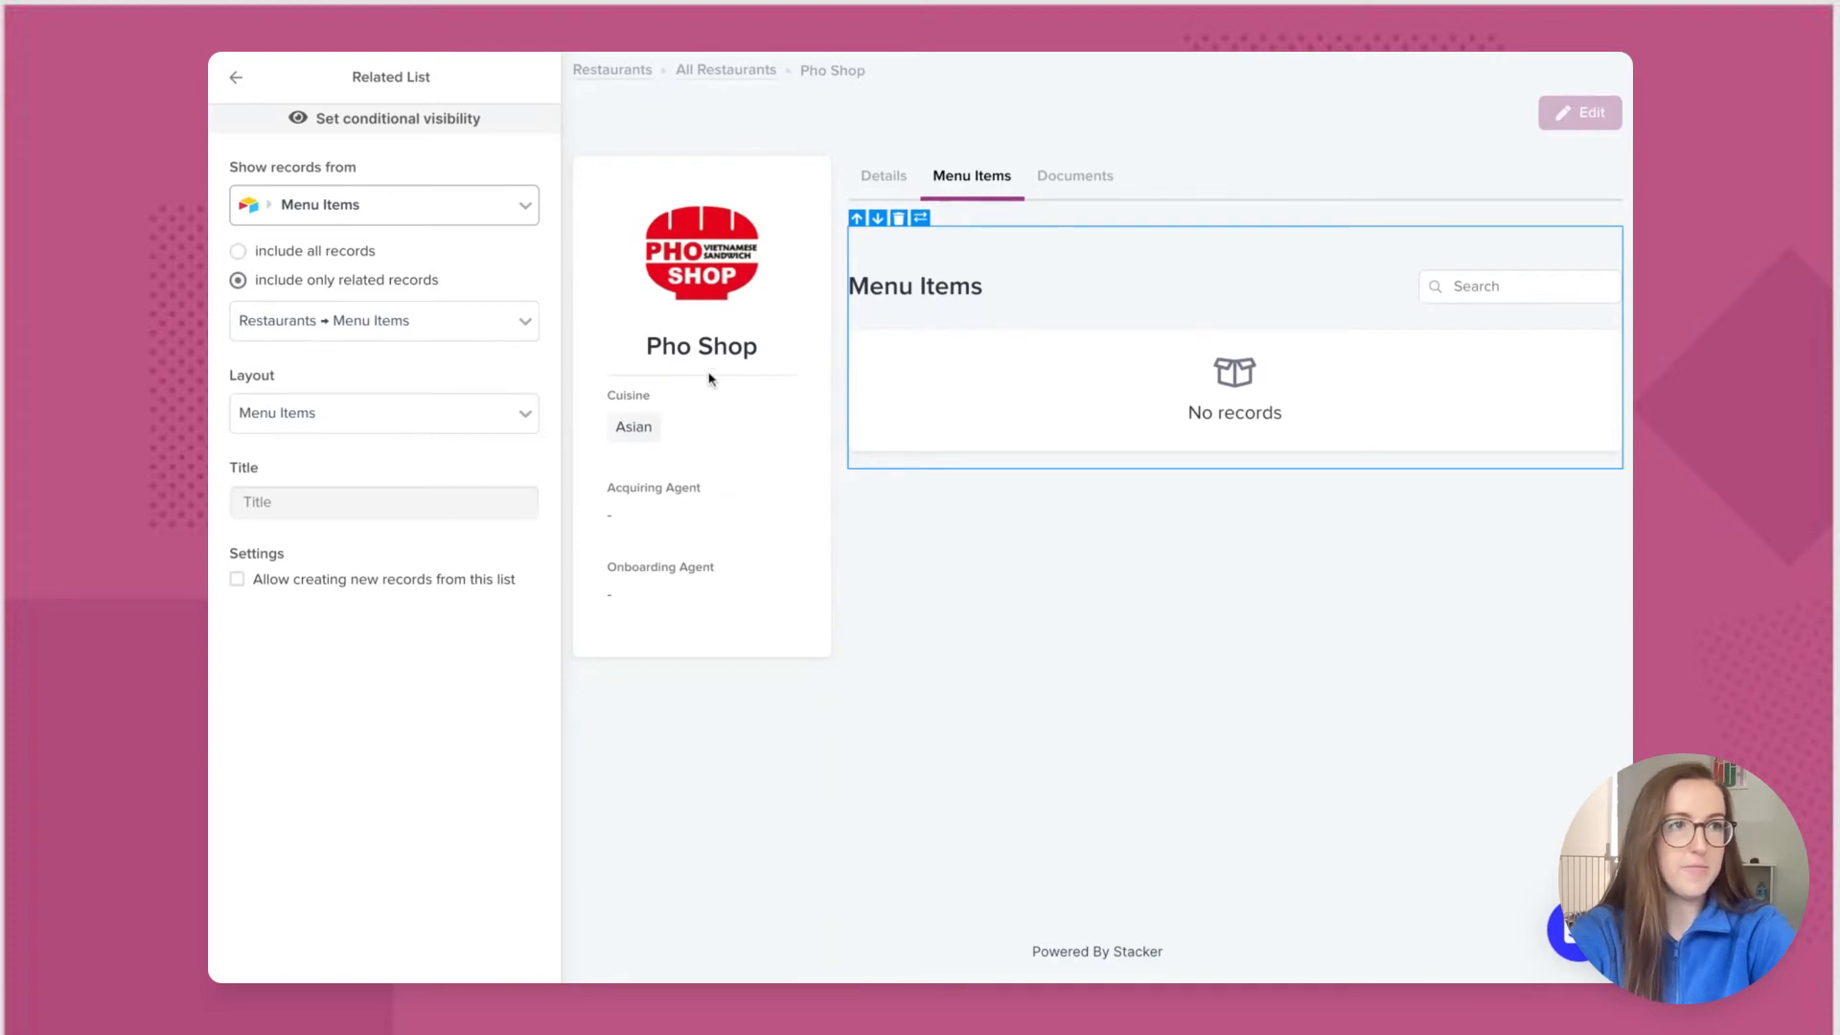
pyautogui.click(237, 78)
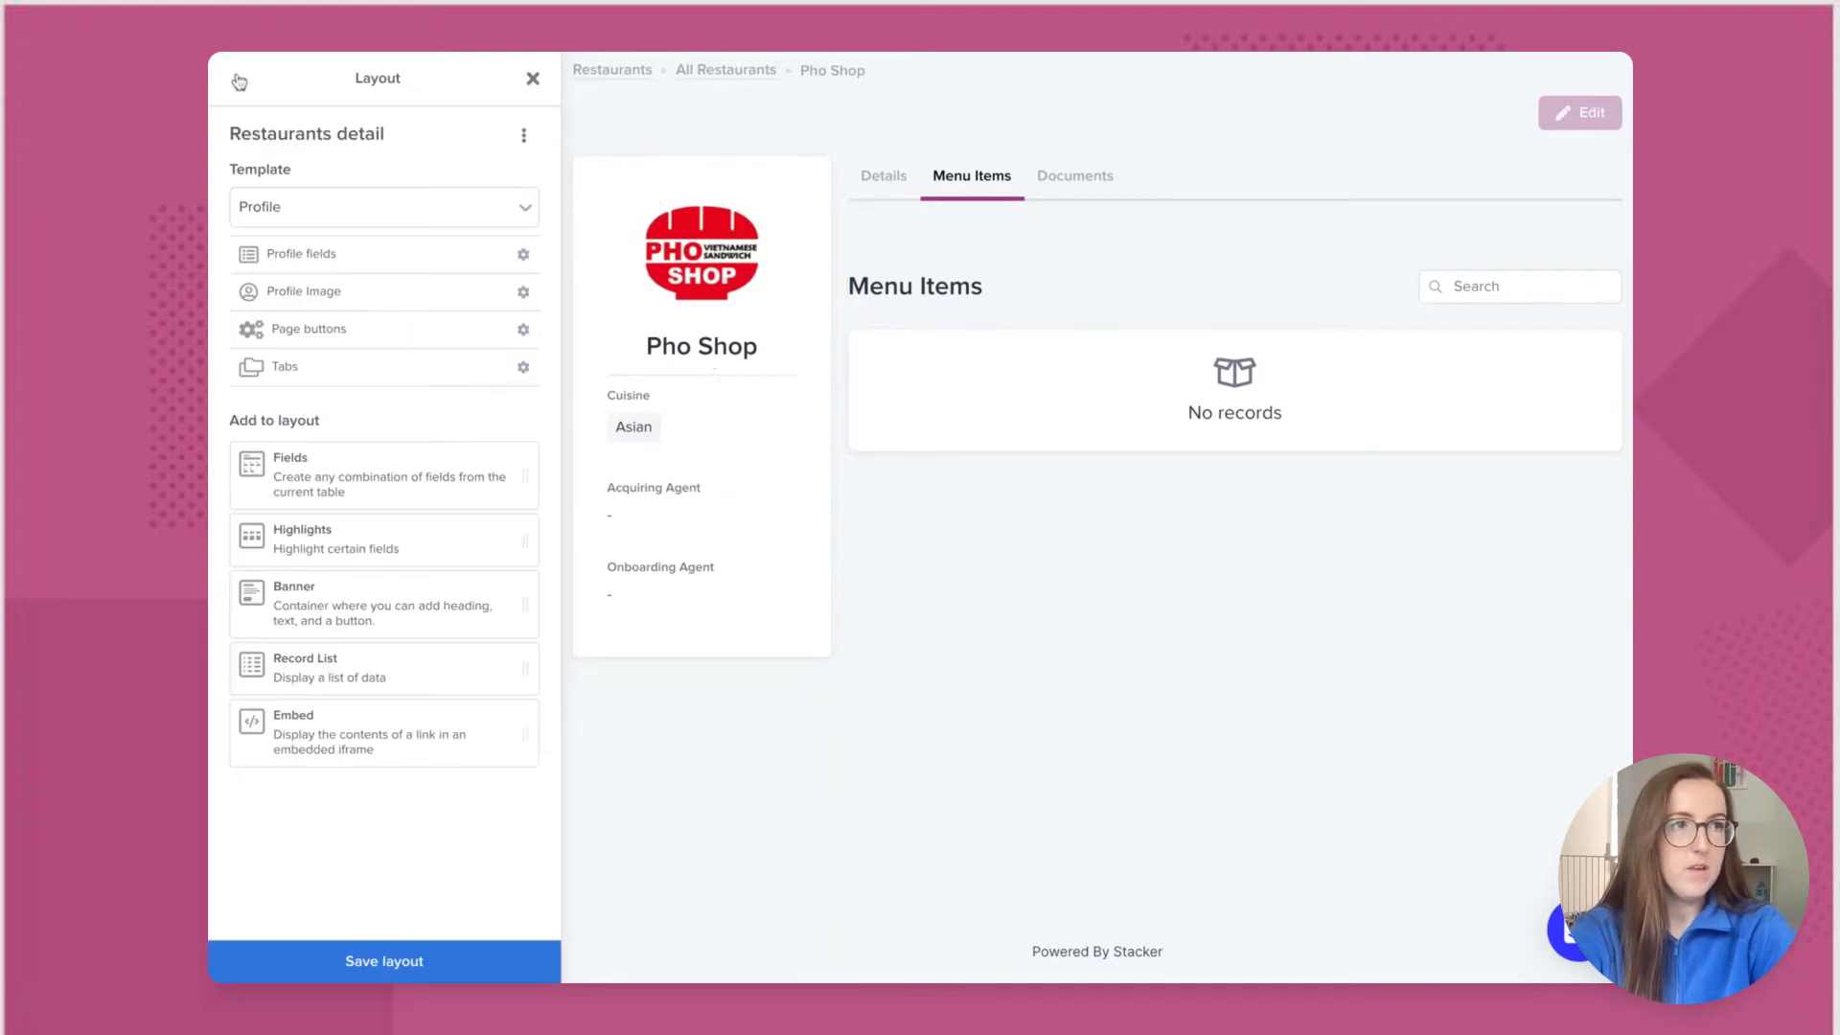
# Step: Replace the Documents tab's empty fields block with a related Documents record list
pyautogui.click(1088, 182)
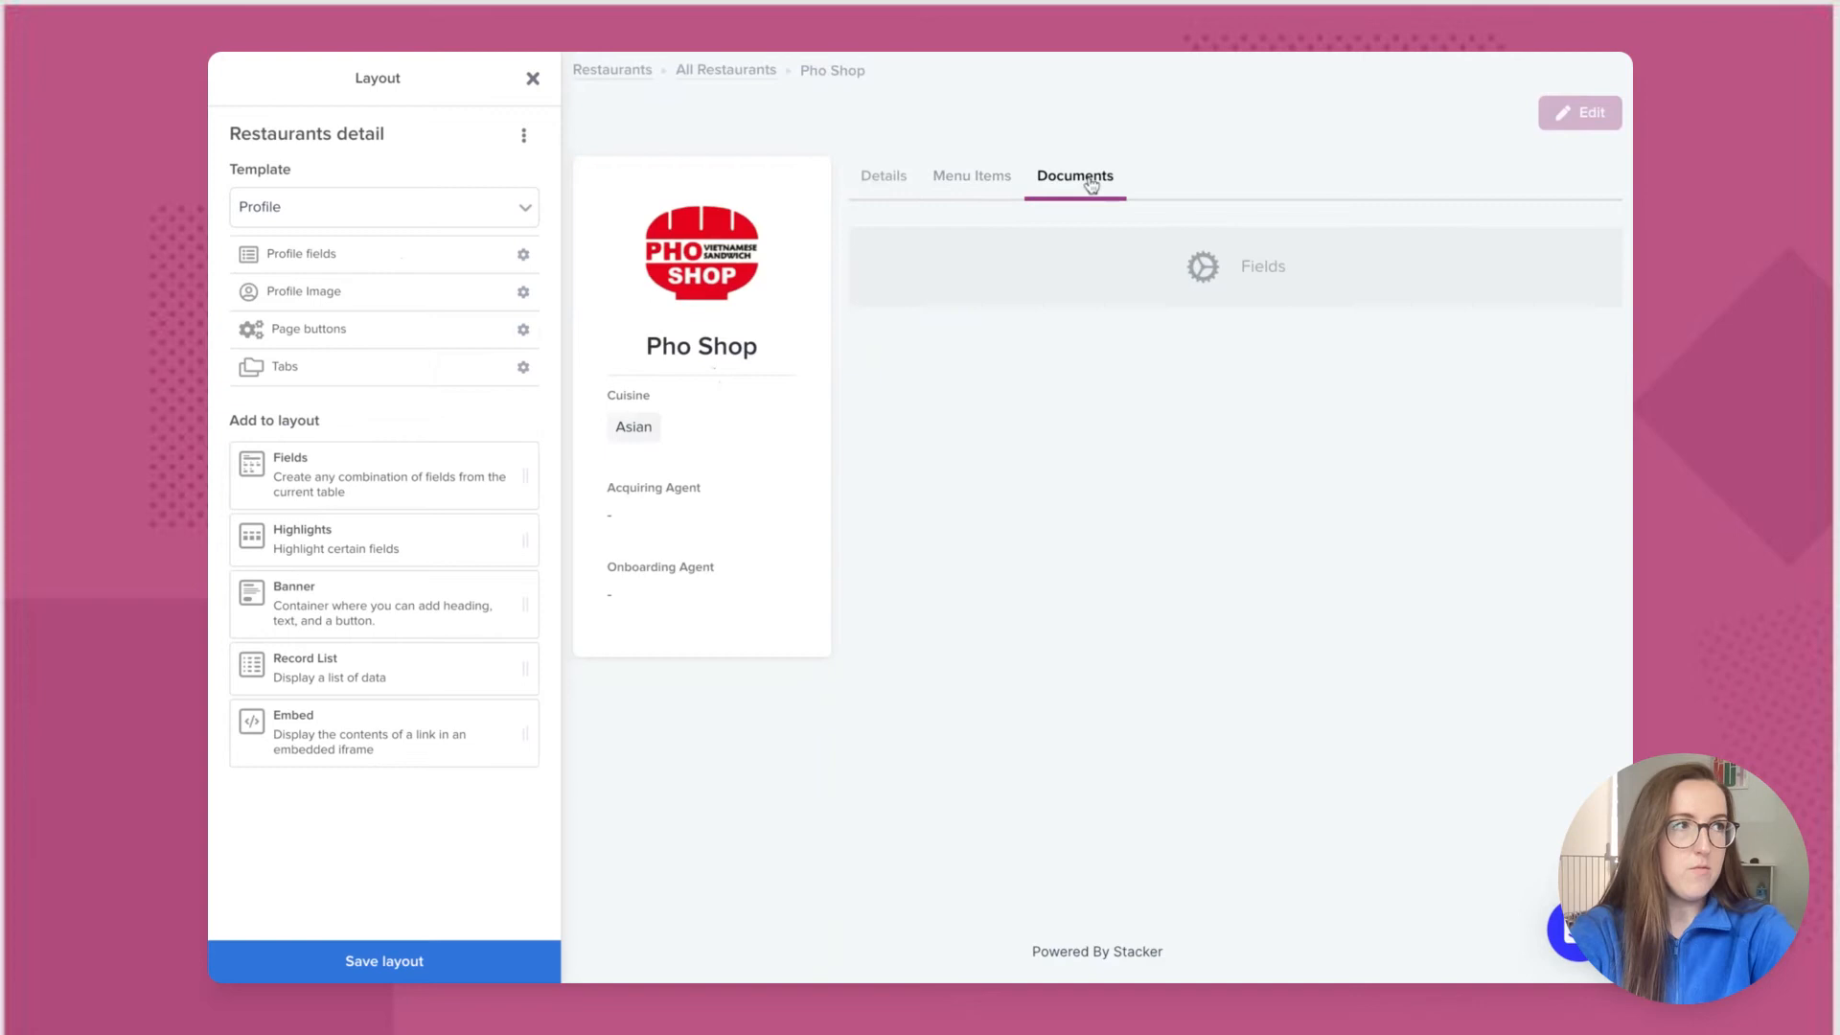
pyautogui.click(1013, 281)
pyautogui.click(902, 227)
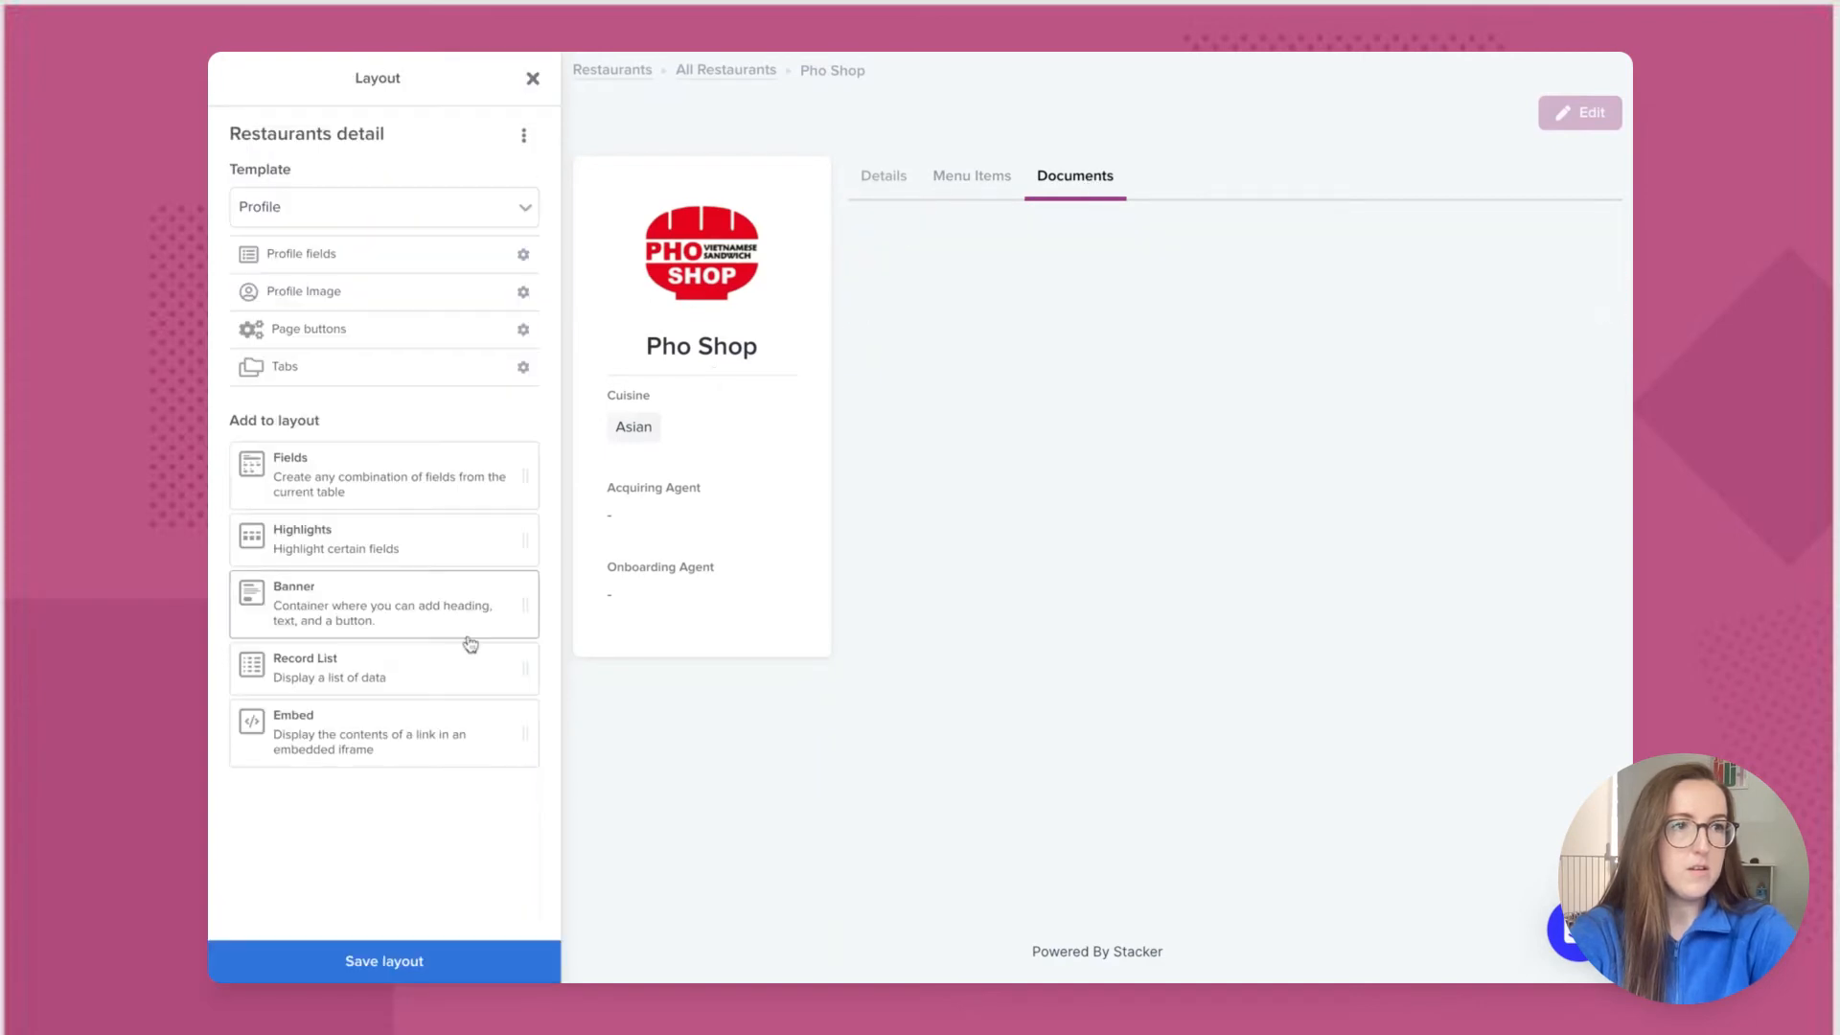
pyautogui.click(340, 683)
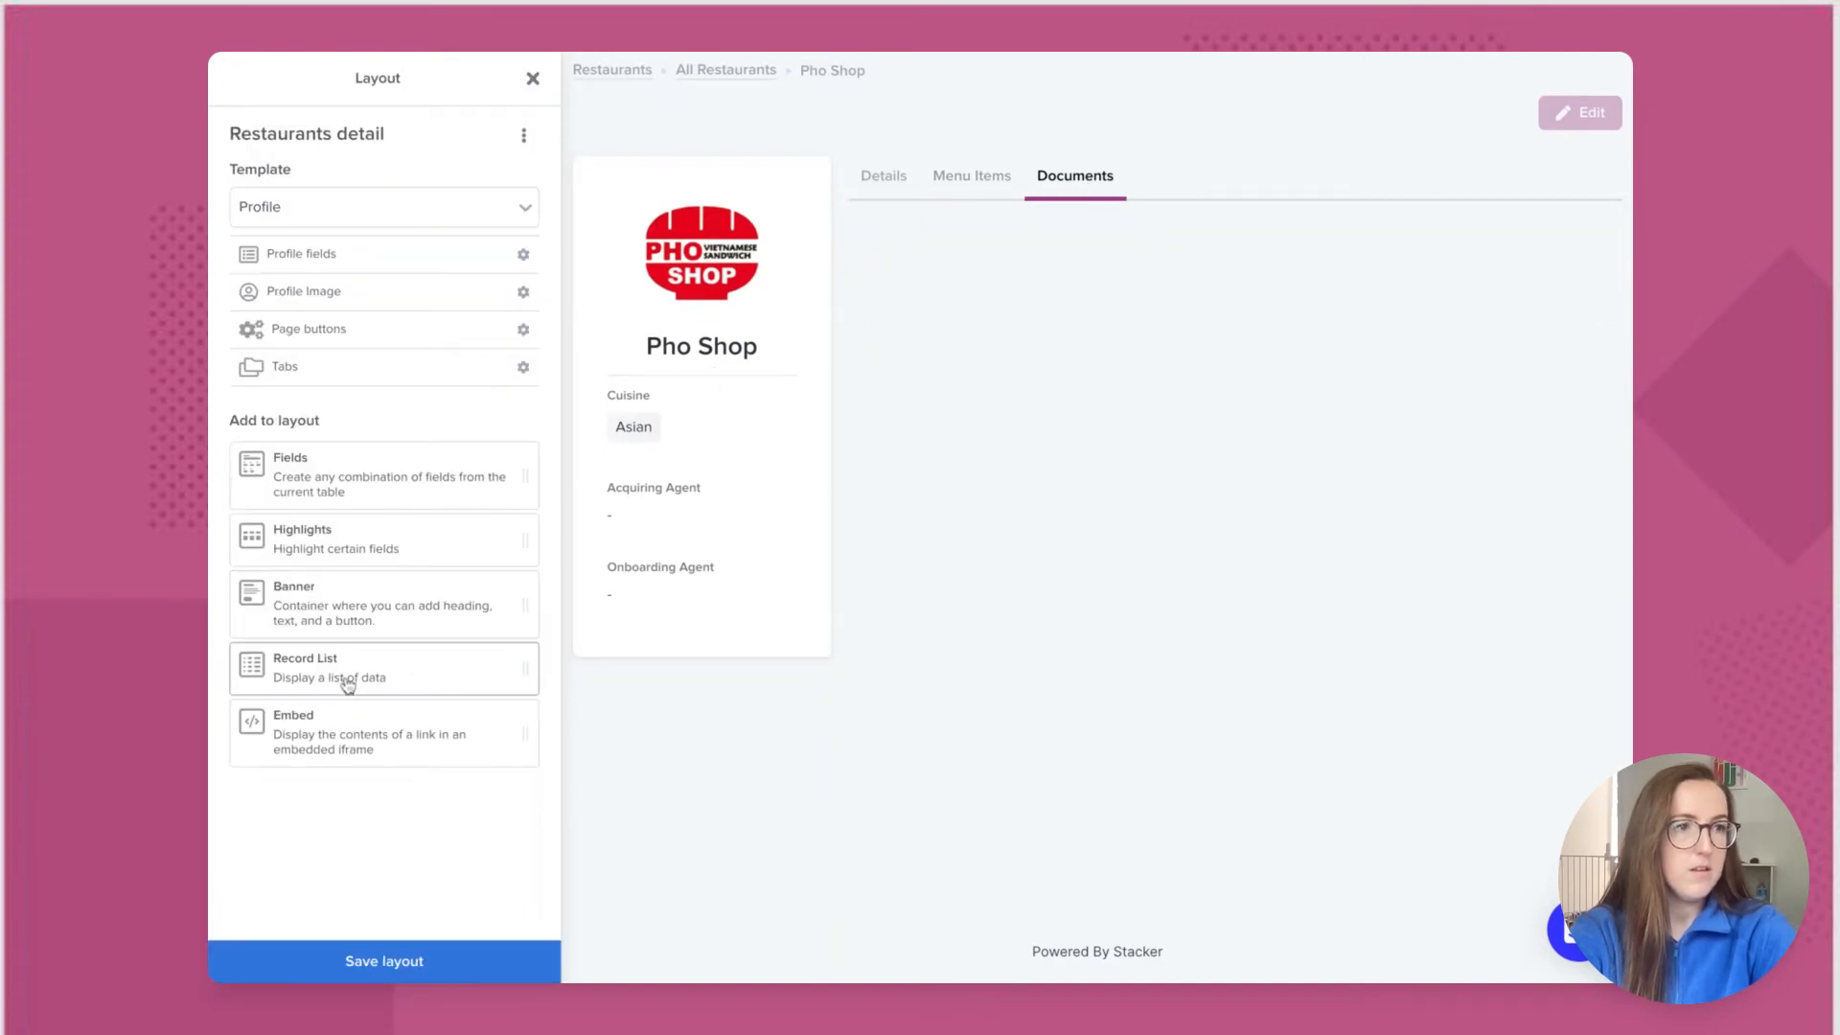
pyautogui.click(414, 204)
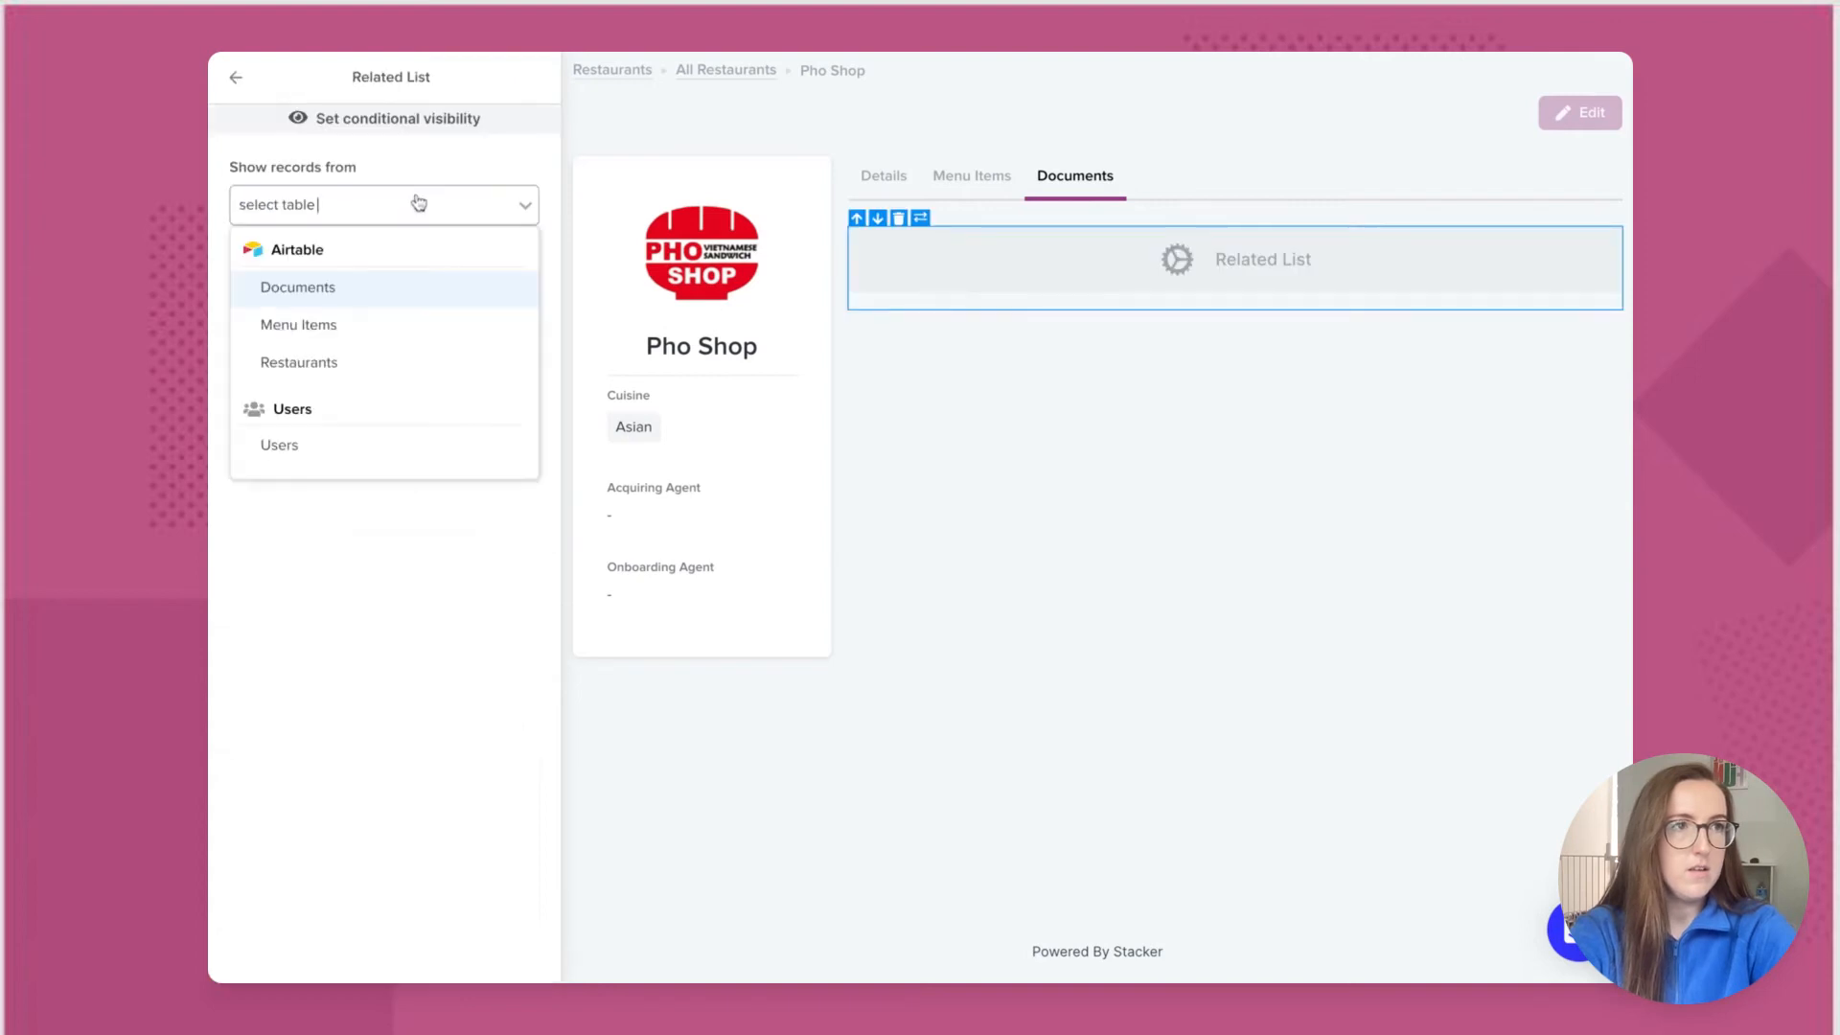
pyautogui.click(347, 288)
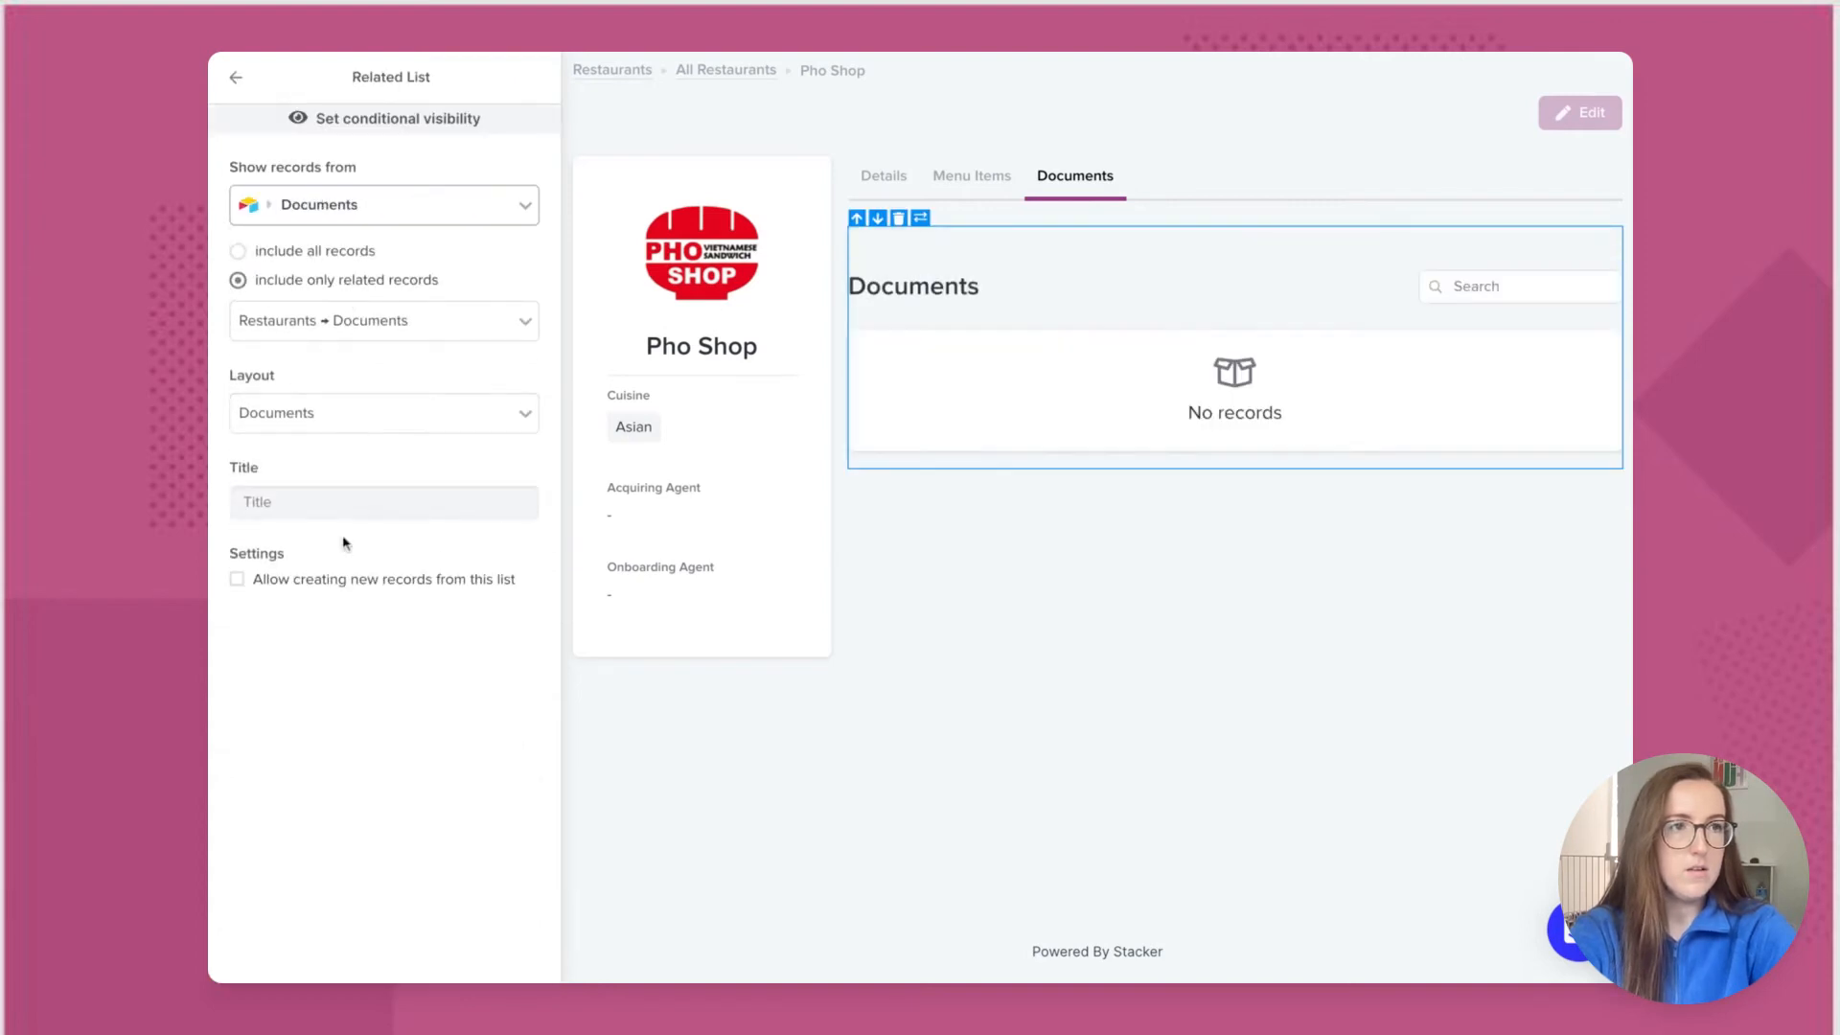
pyautogui.click(239, 82)
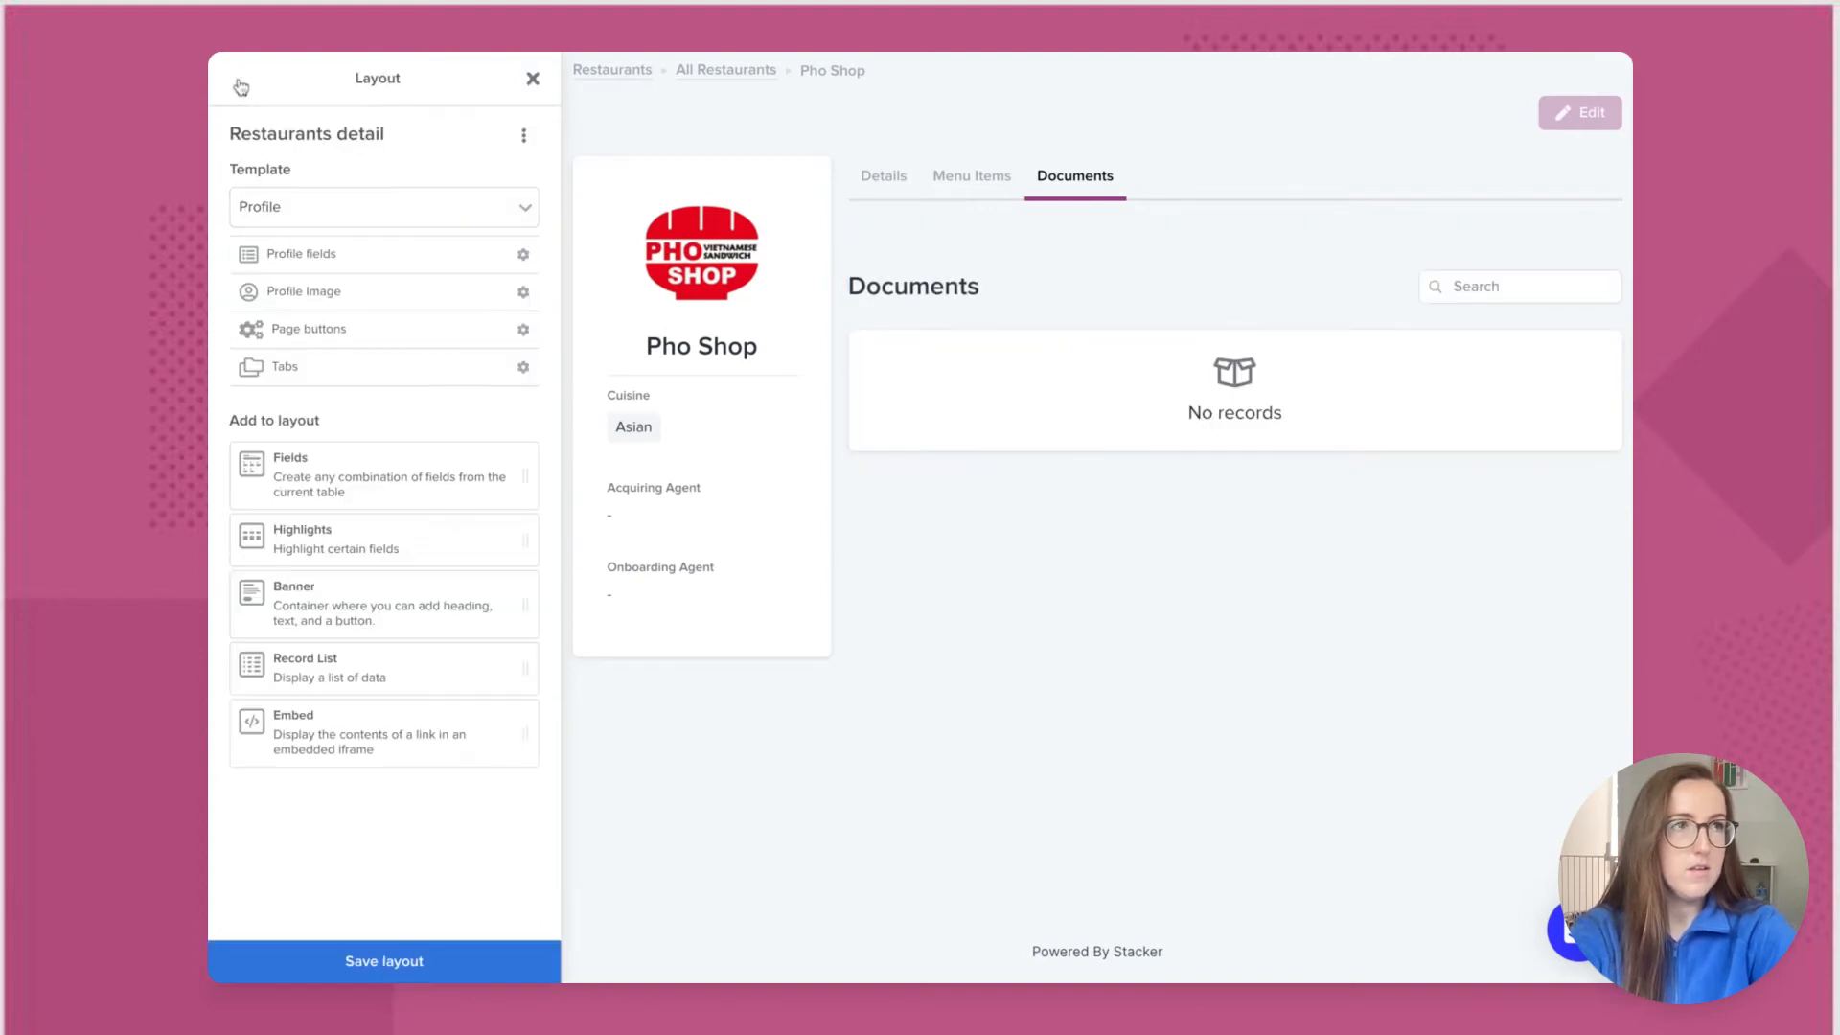
# Step: Save the detail-page layout and check Pho Shop's Documents and Details tabs
pyautogui.click(347, 959)
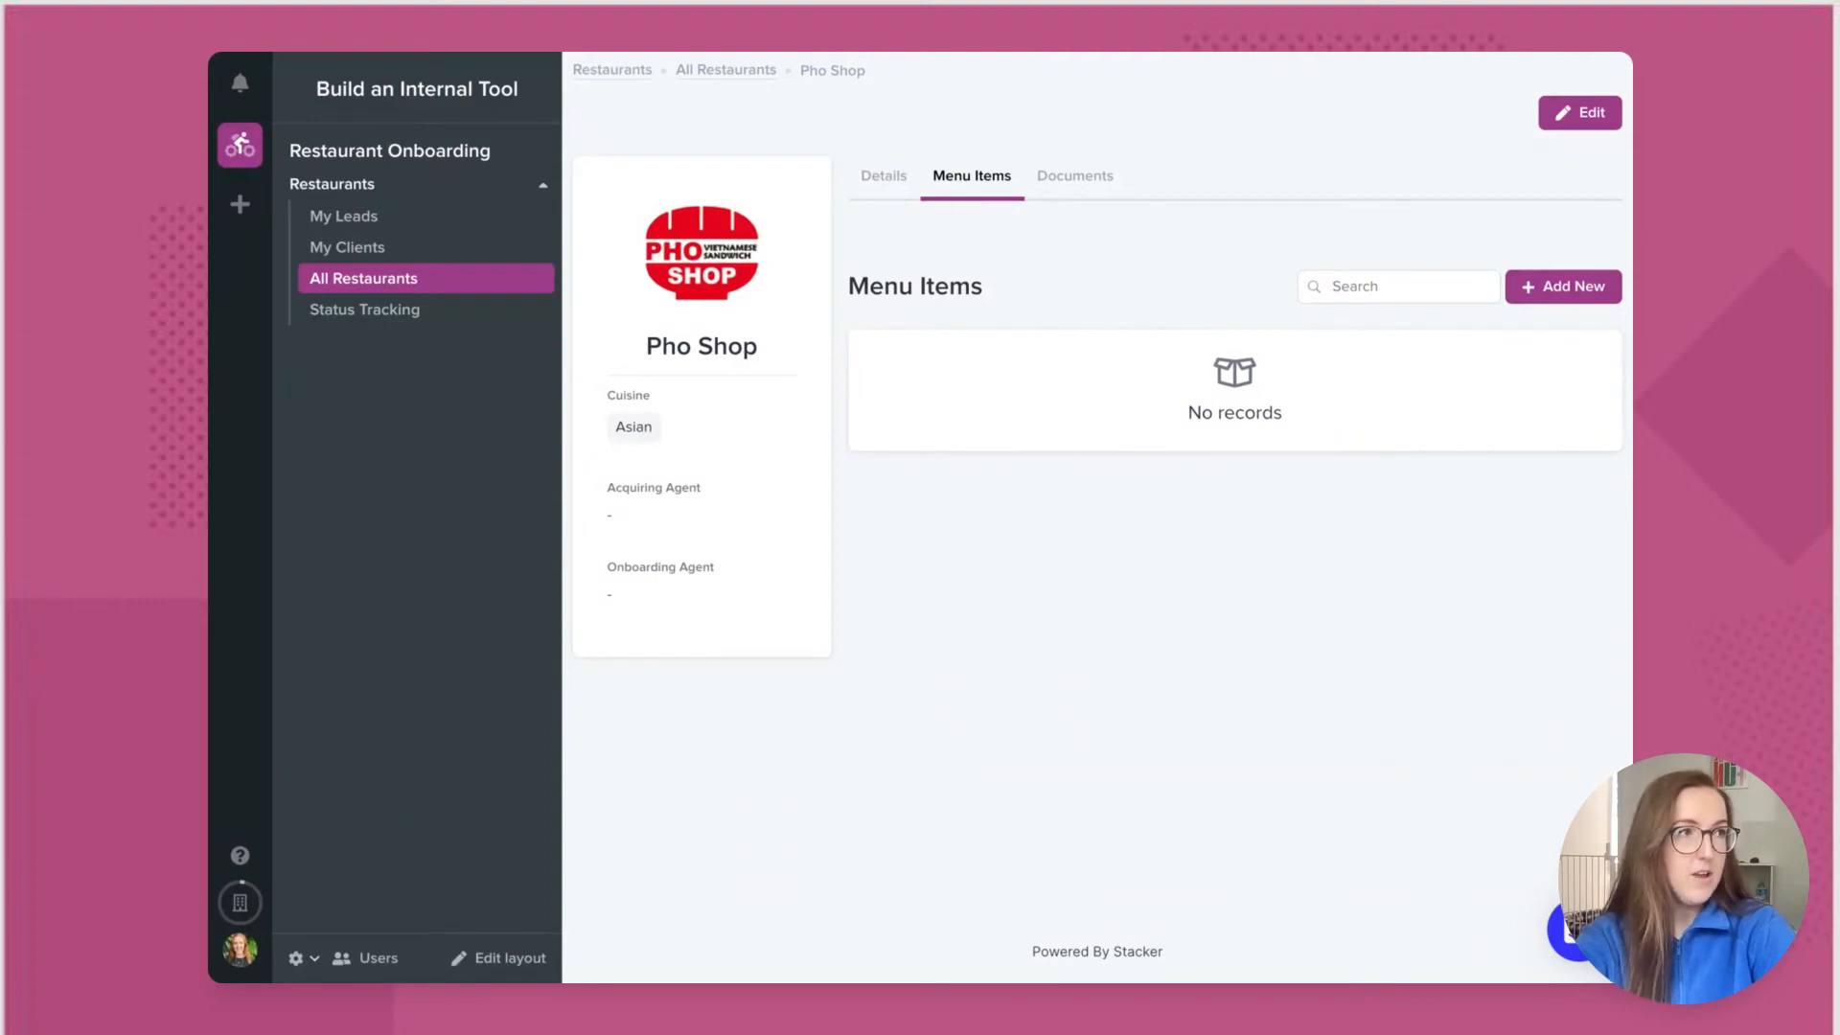
pyautogui.click(1075, 176)
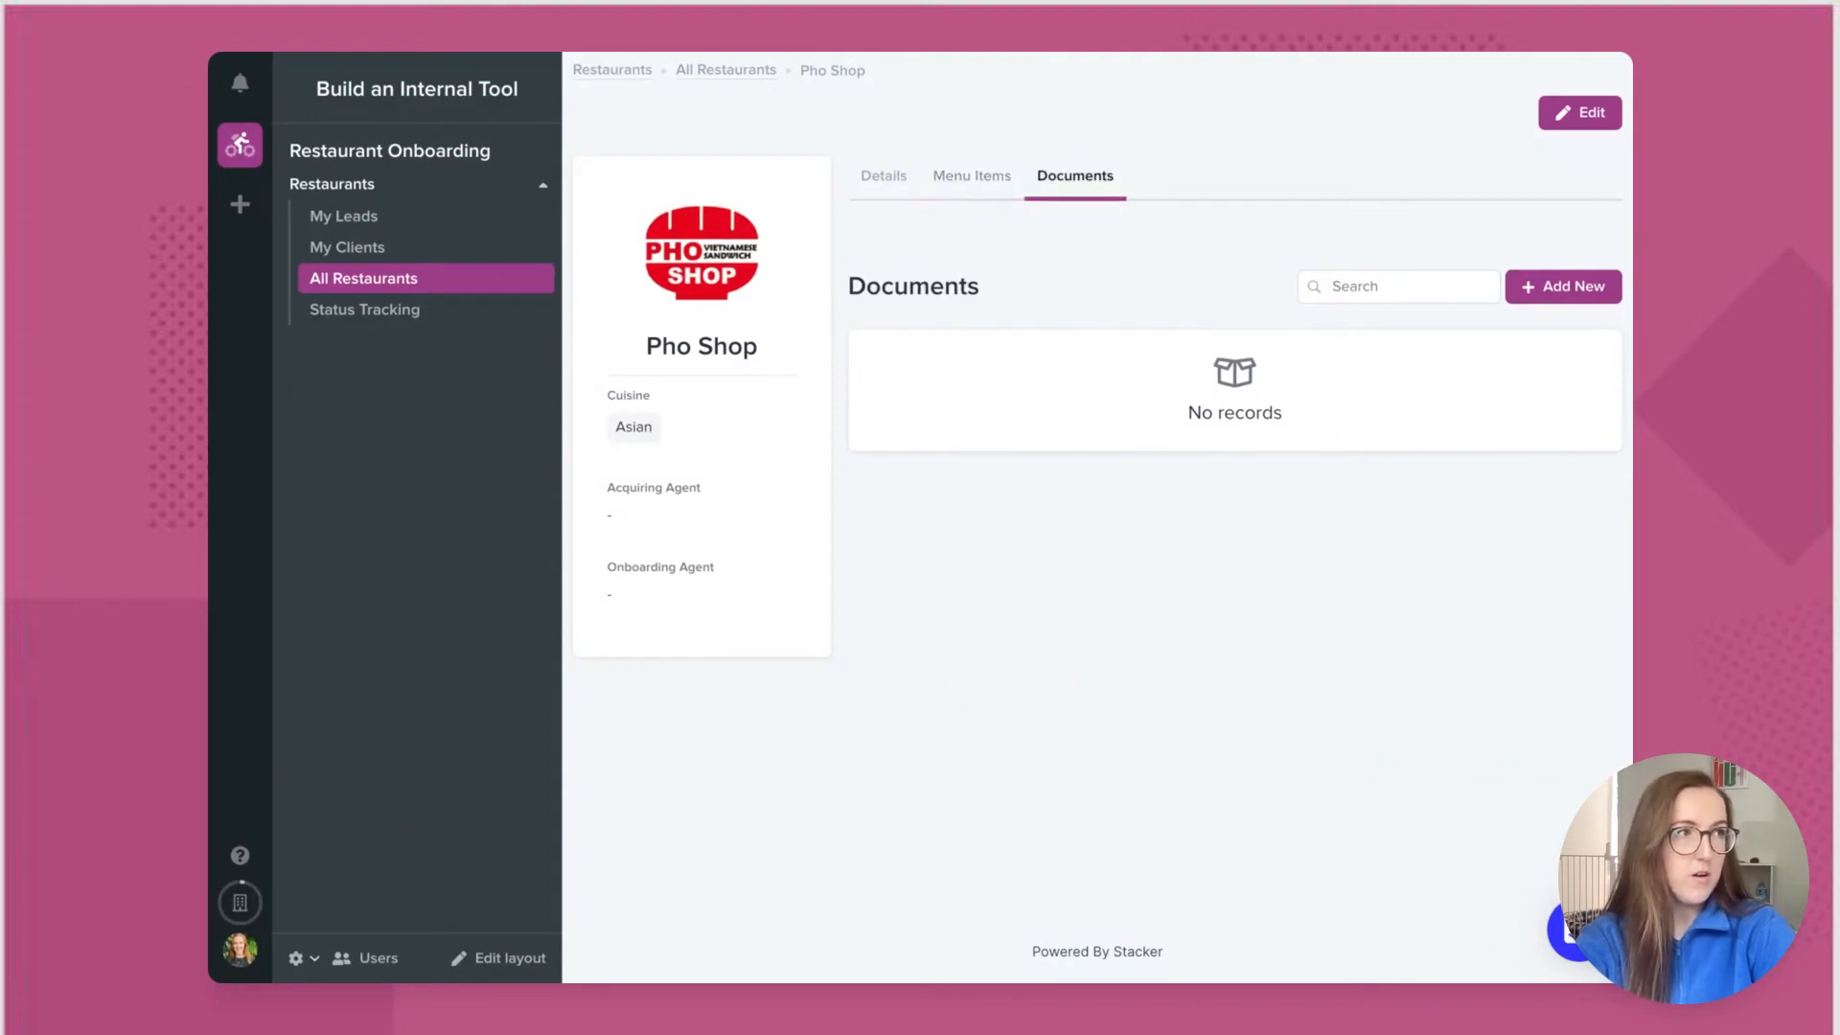
pyautogui.click(891, 191)
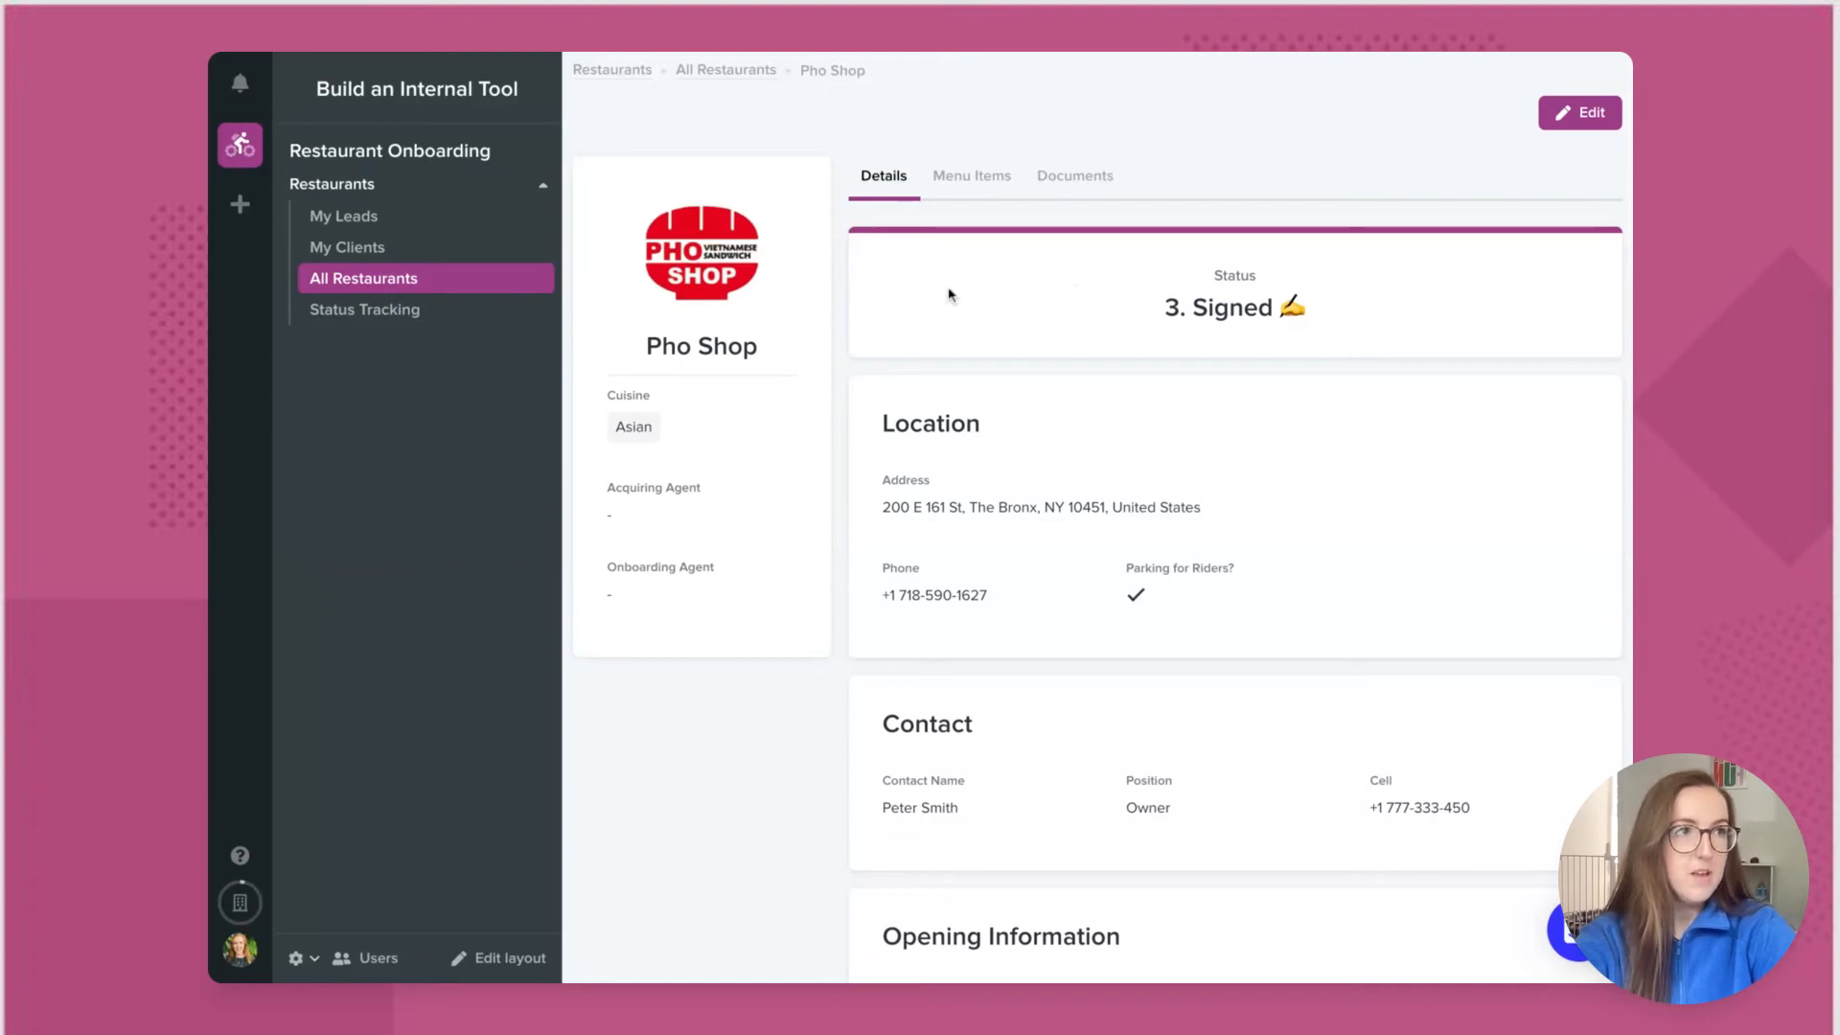
# Step: Open LA Breakfast Club from All Restaurants, review its Menu Items and Documents tabs, and return to layout editing
pyautogui.click(496, 285)
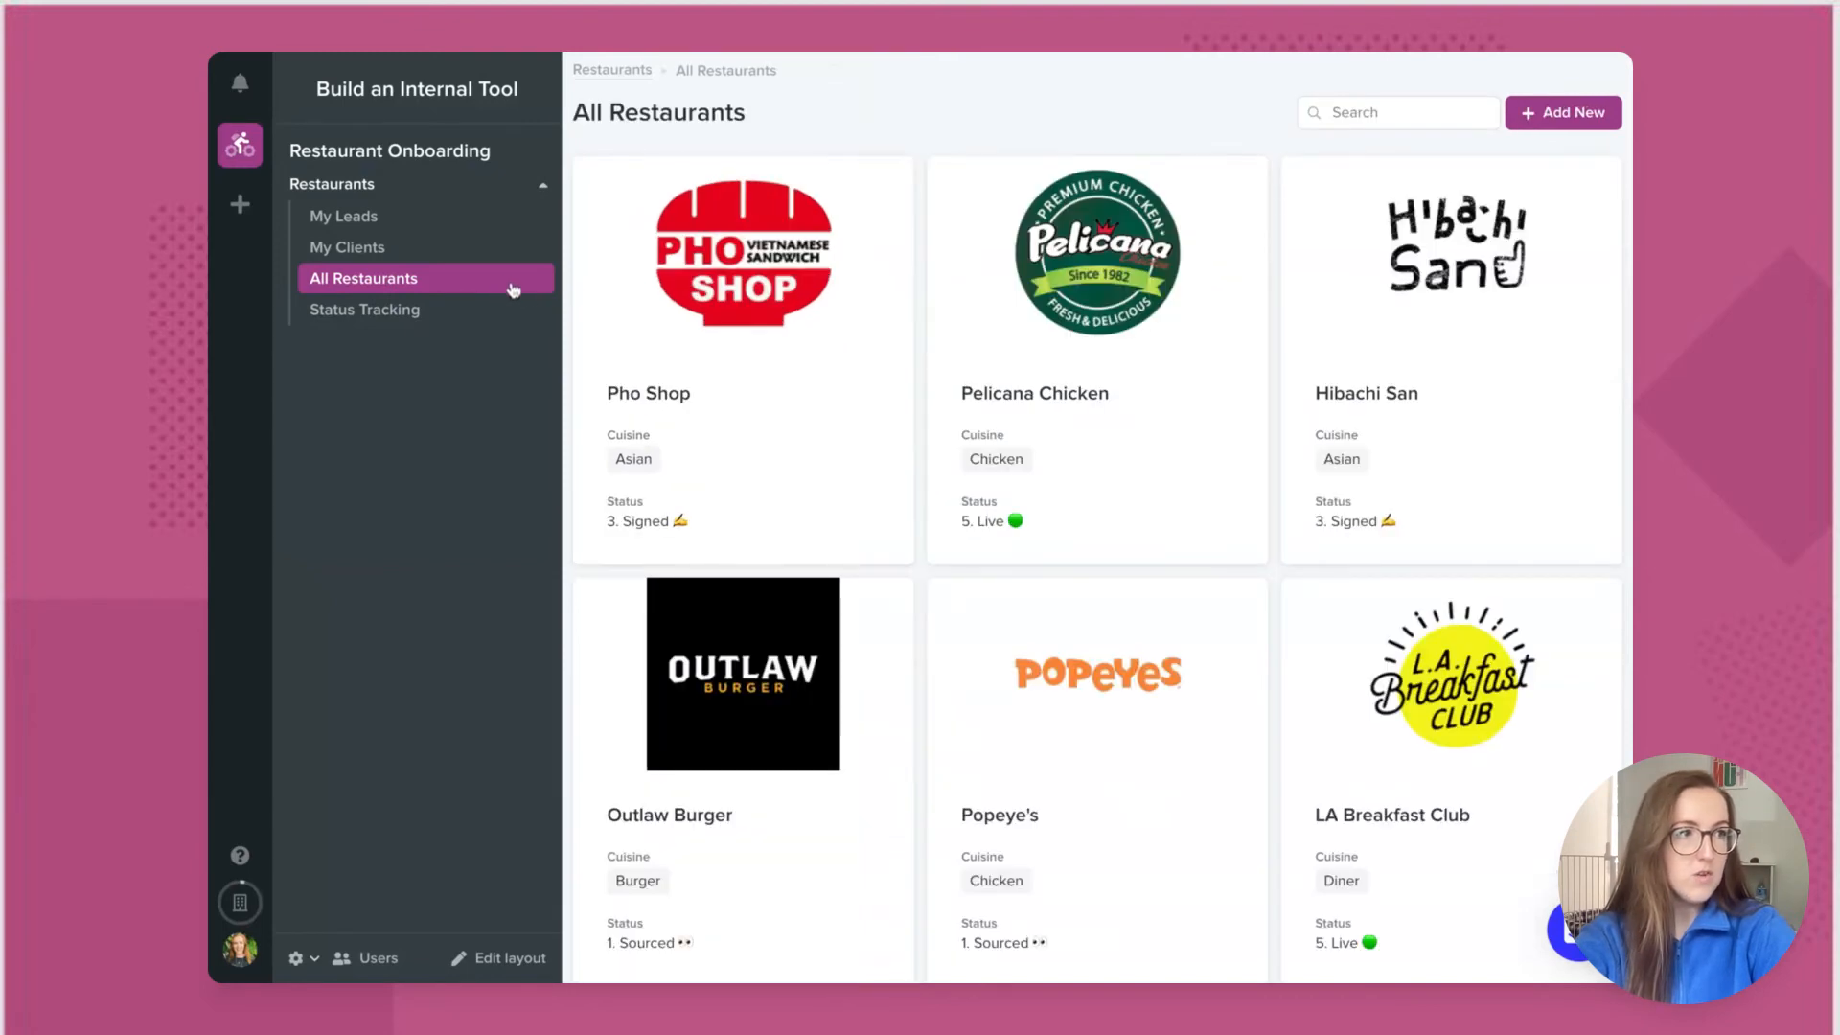
pyautogui.scroll(-2, 780, 526)
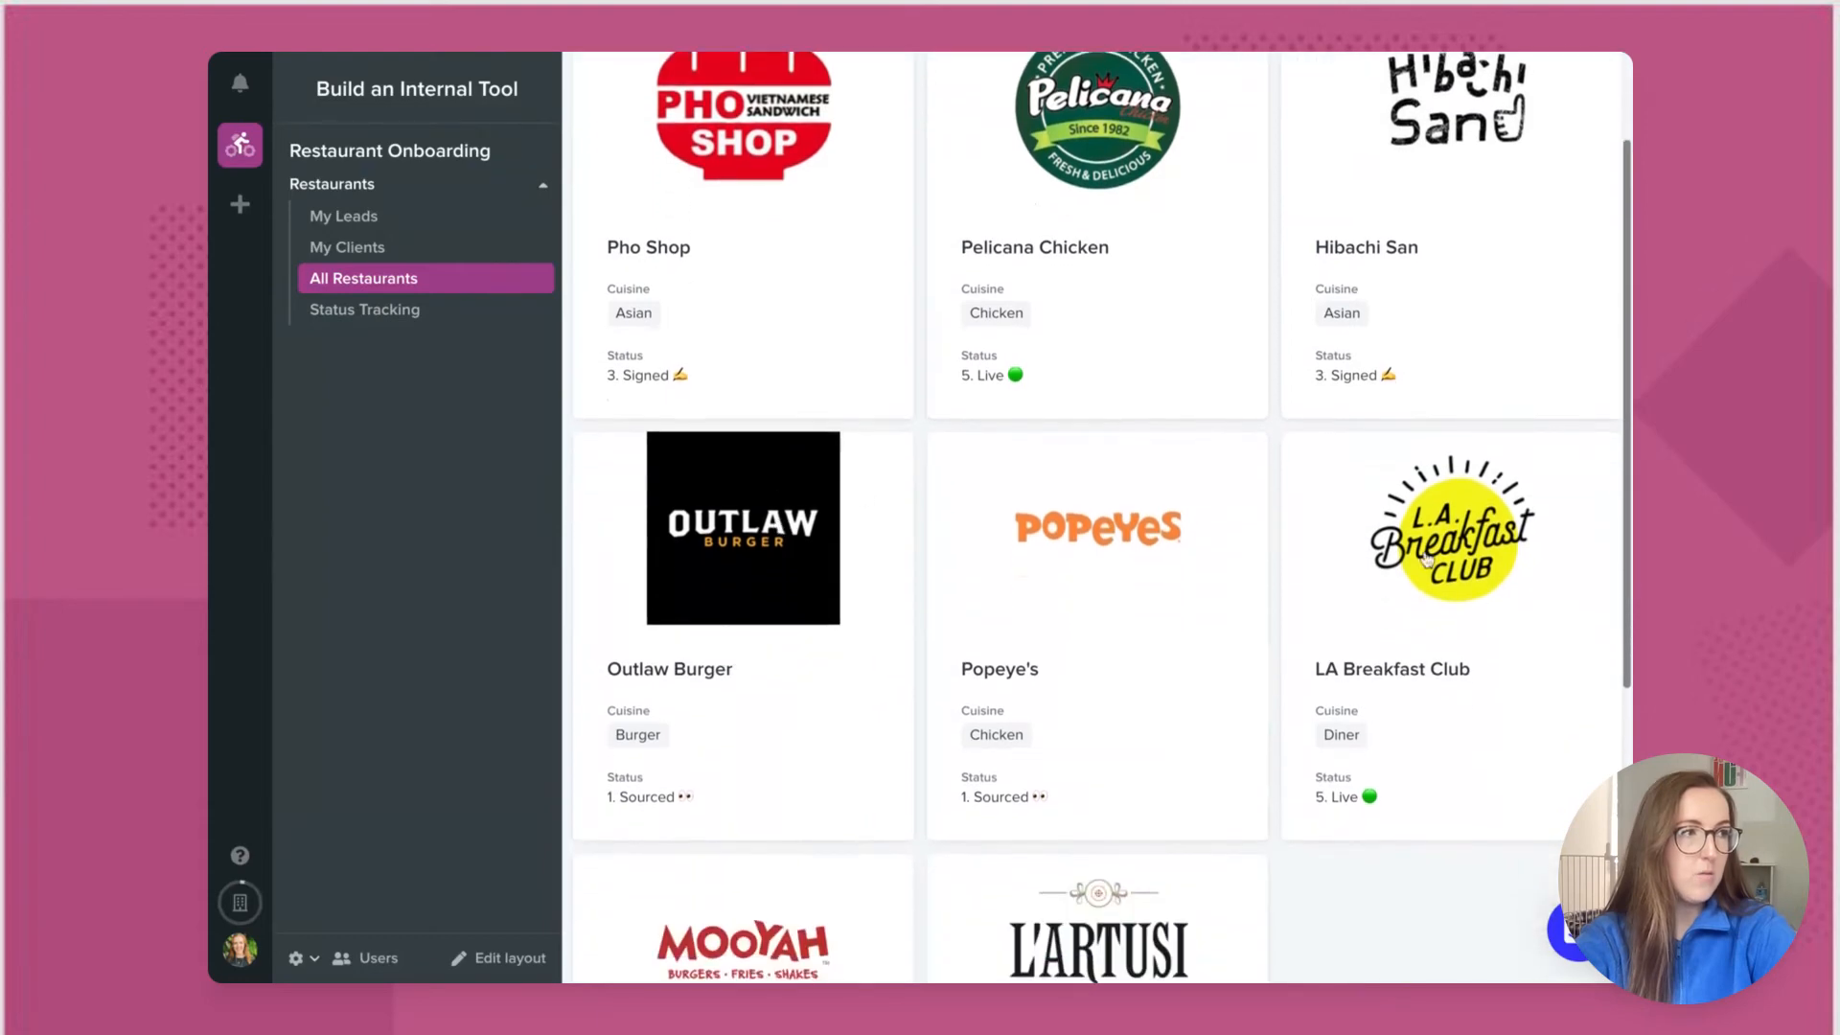
pyautogui.click(1478, 749)
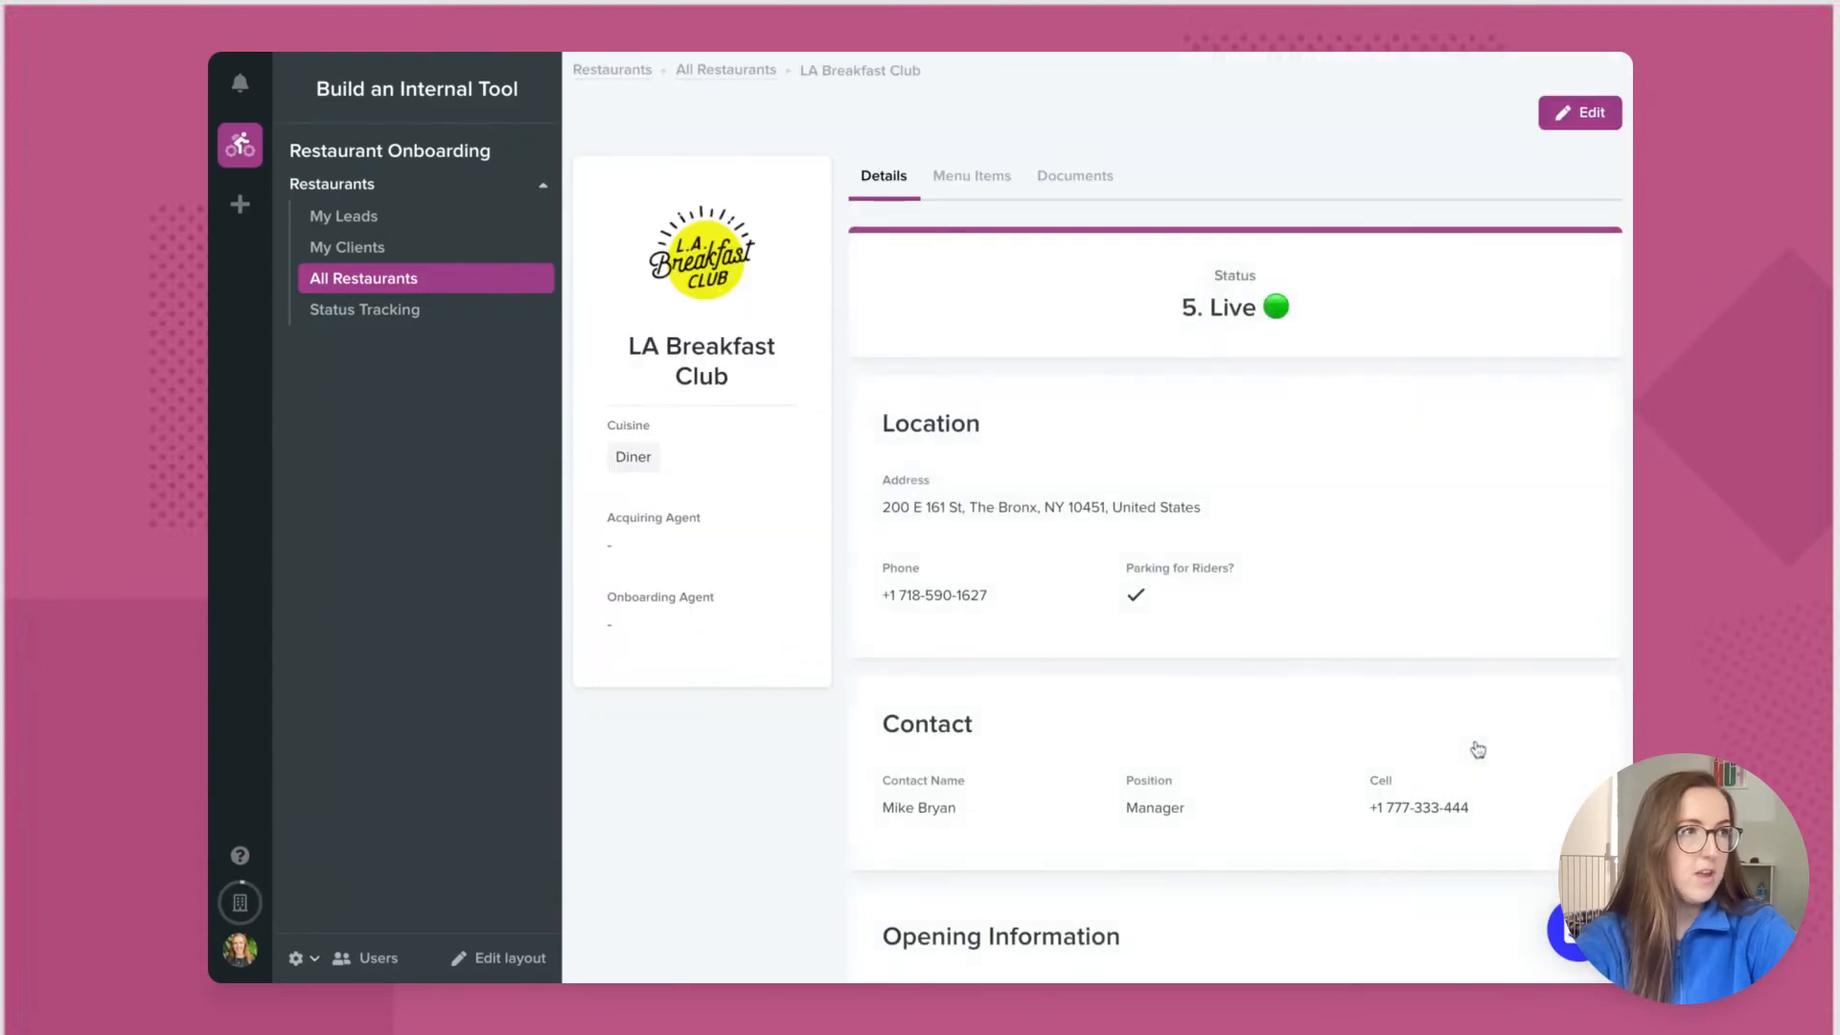
pyautogui.scroll(-3, 1212, 499)
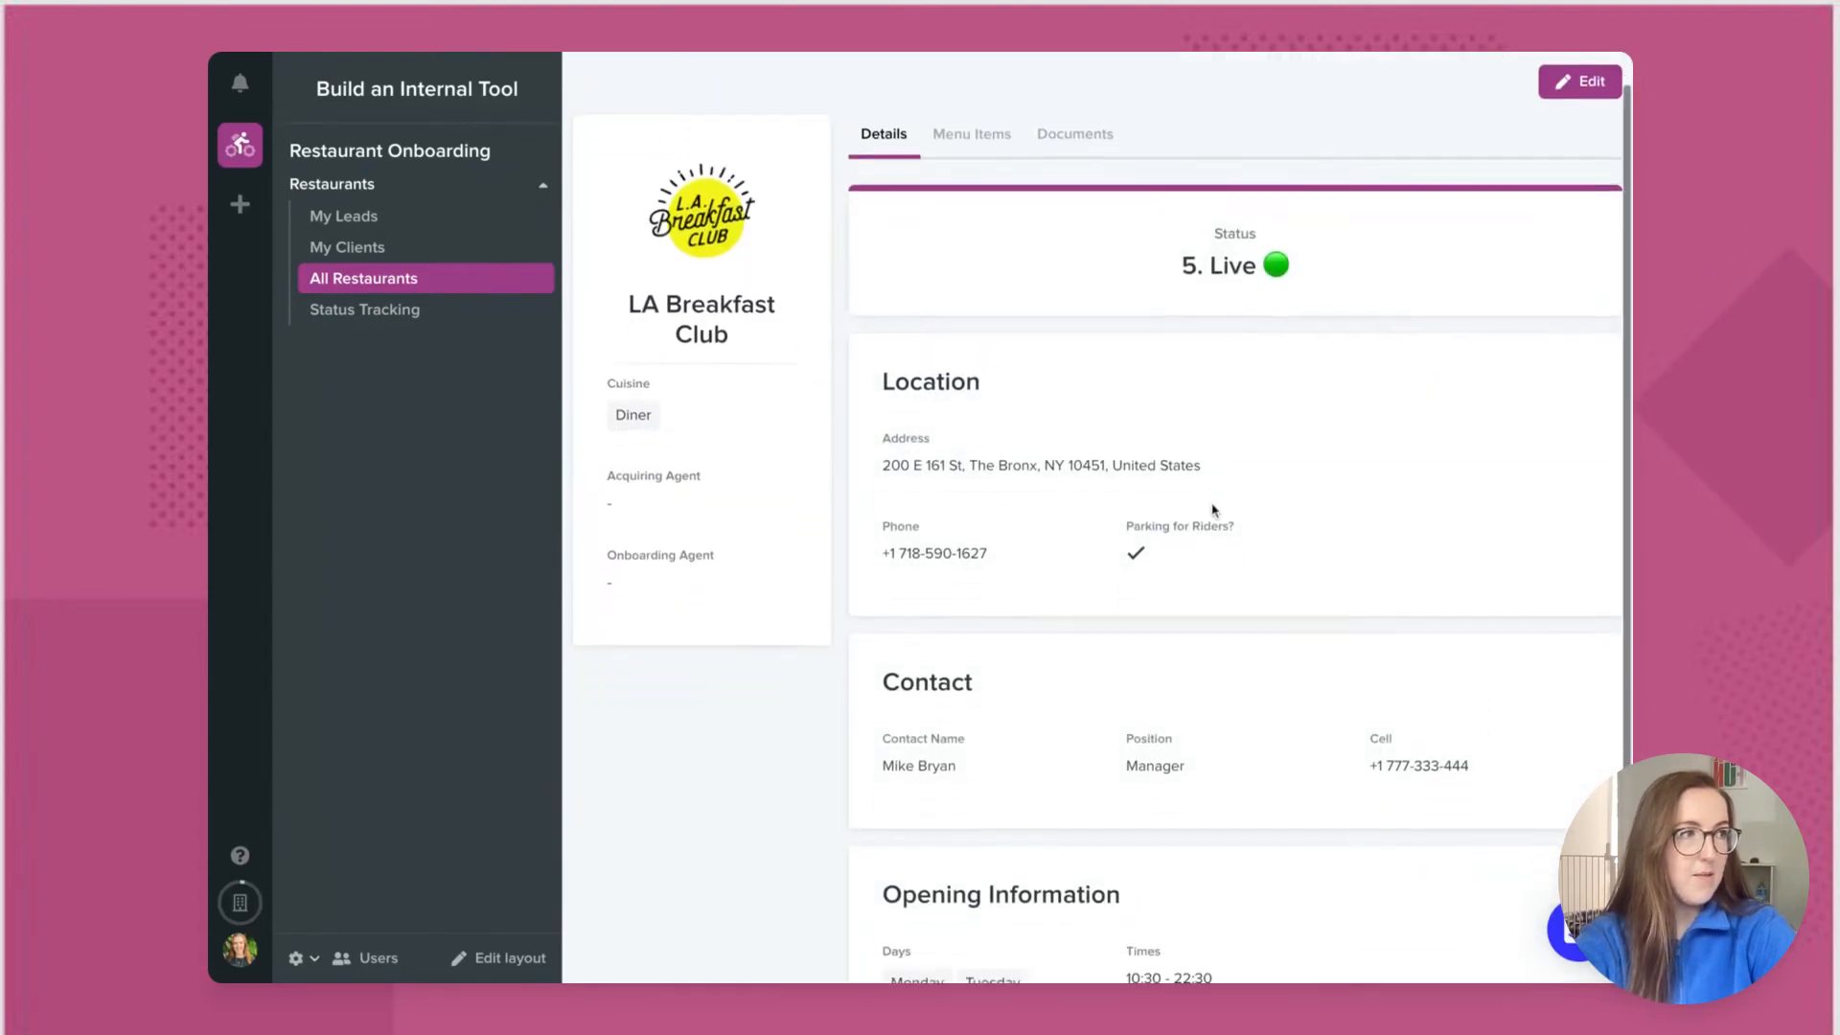
pyautogui.scroll(3, 1212, 511)
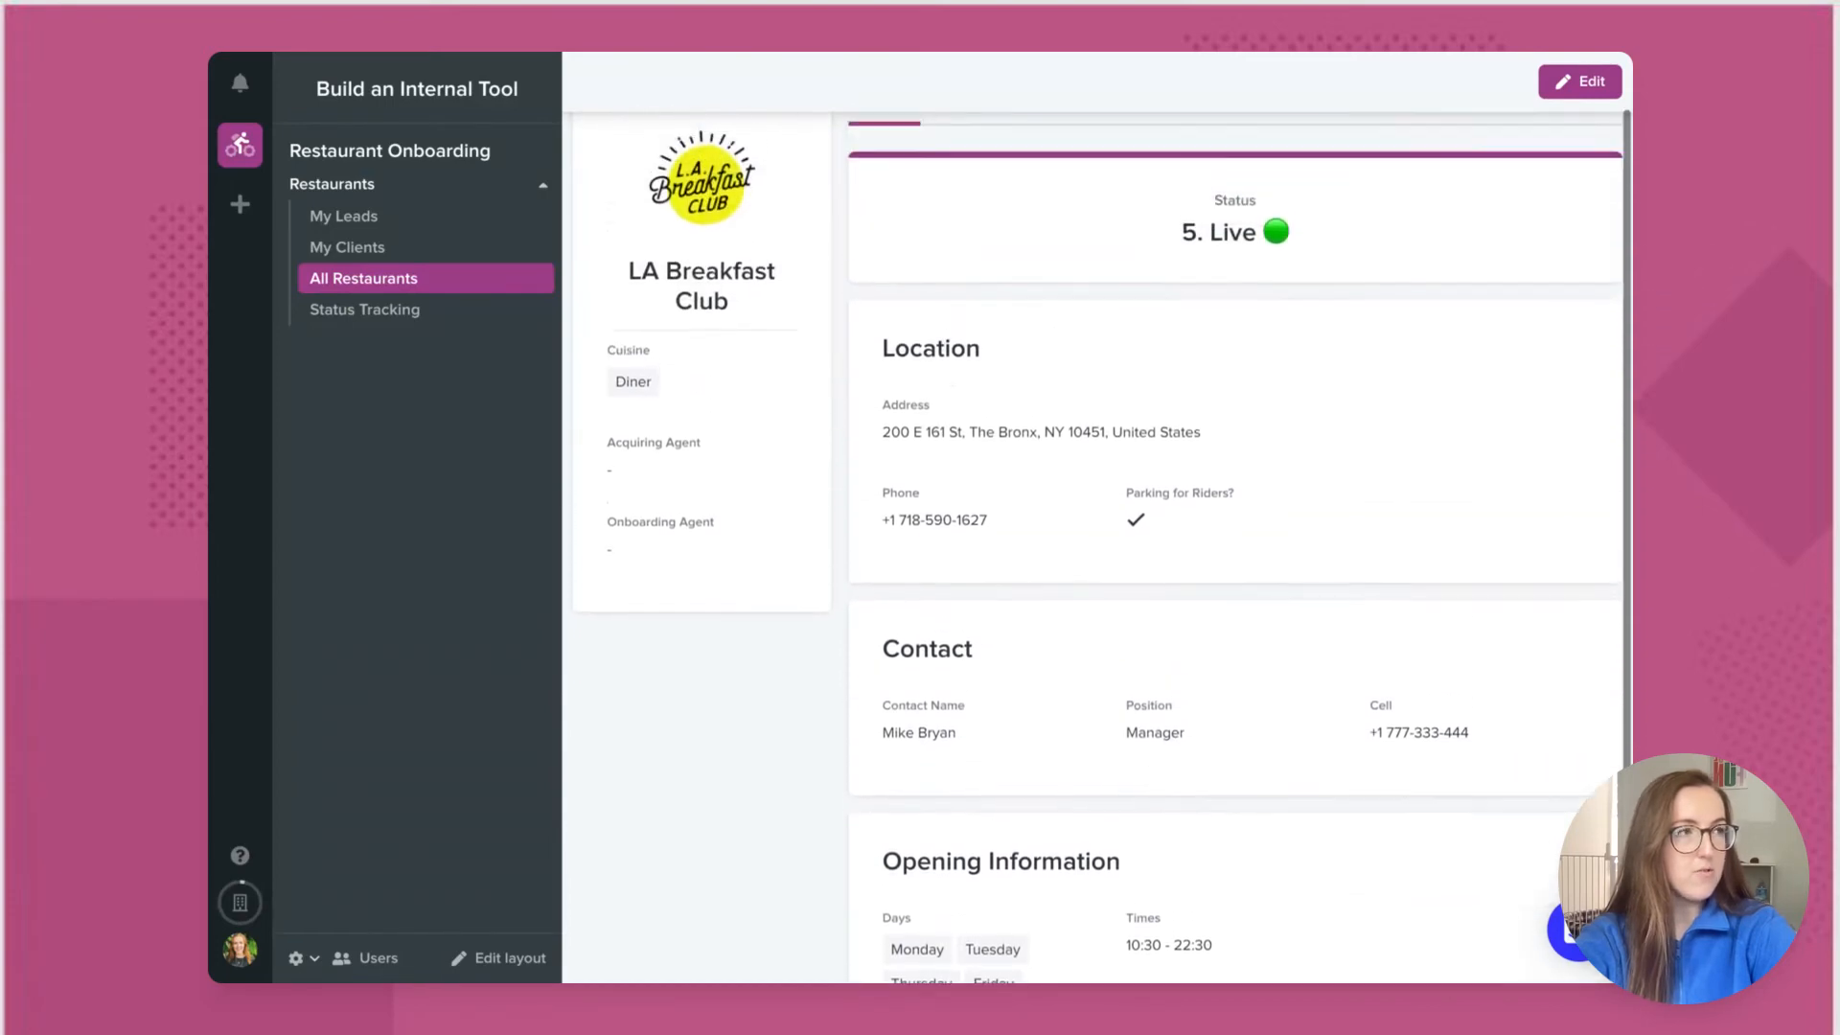
pyautogui.click(980, 186)
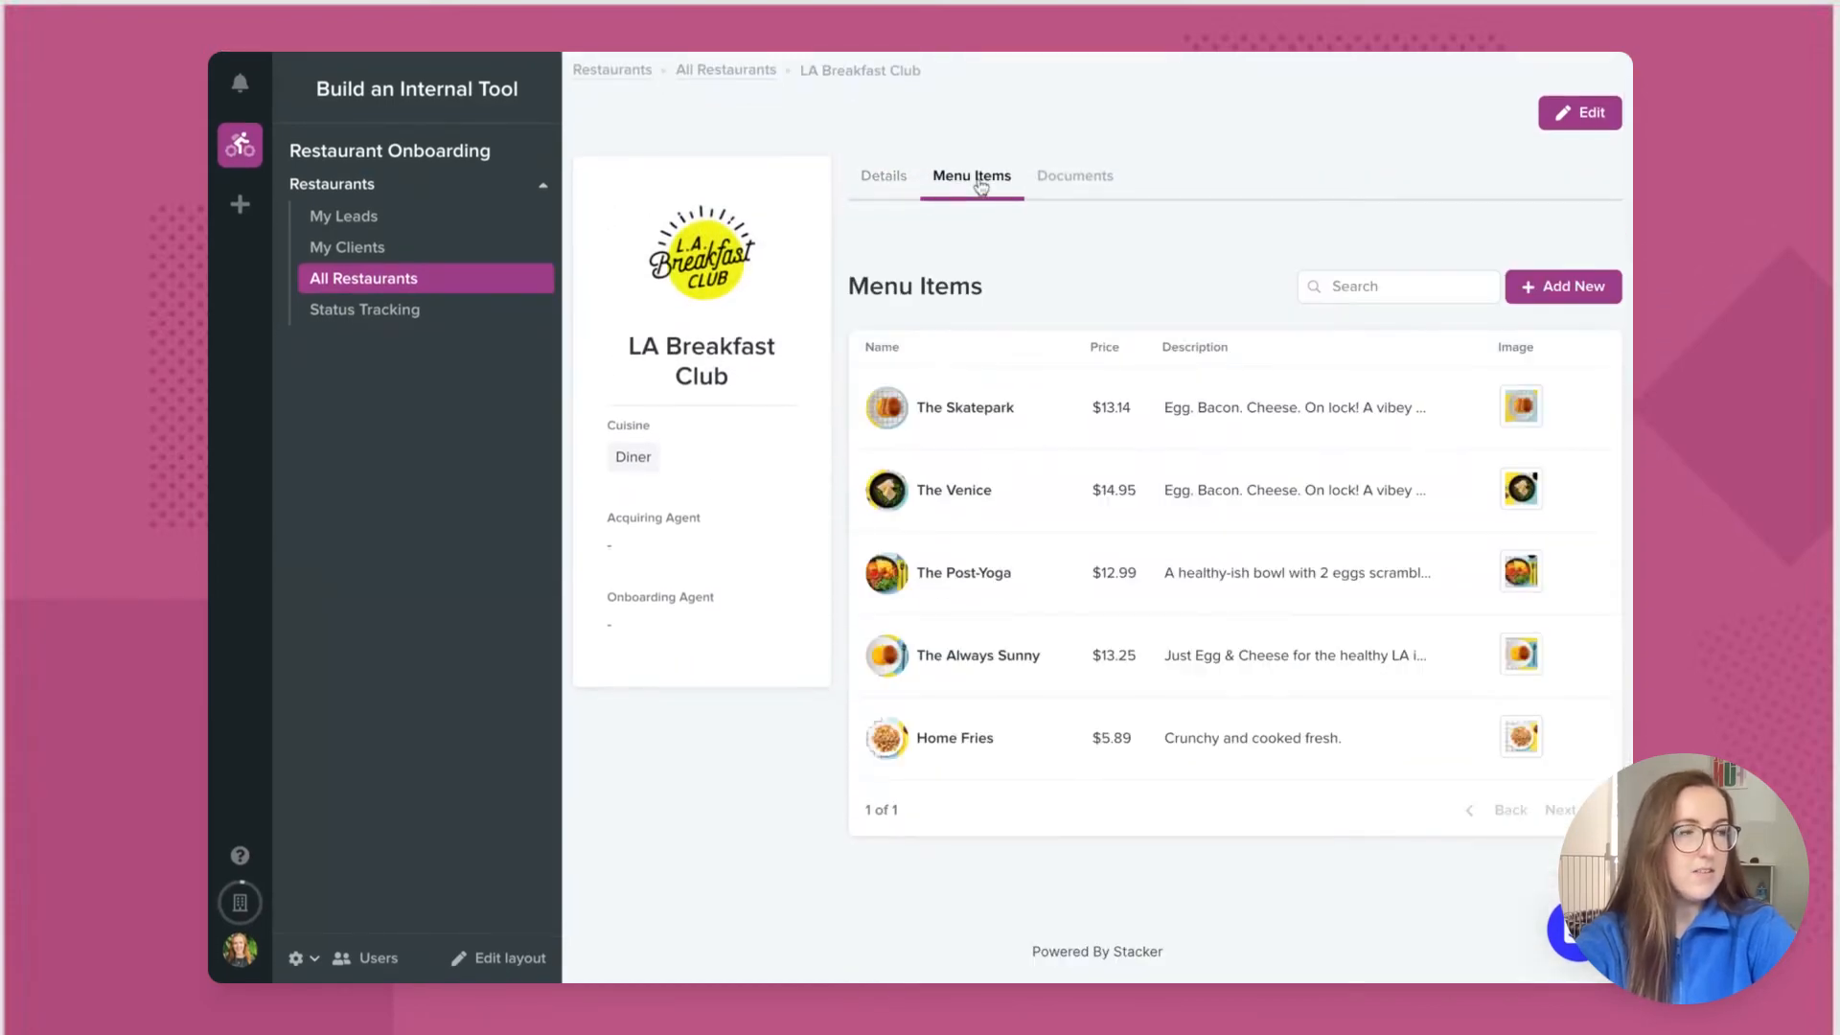
pyautogui.click(1078, 185)
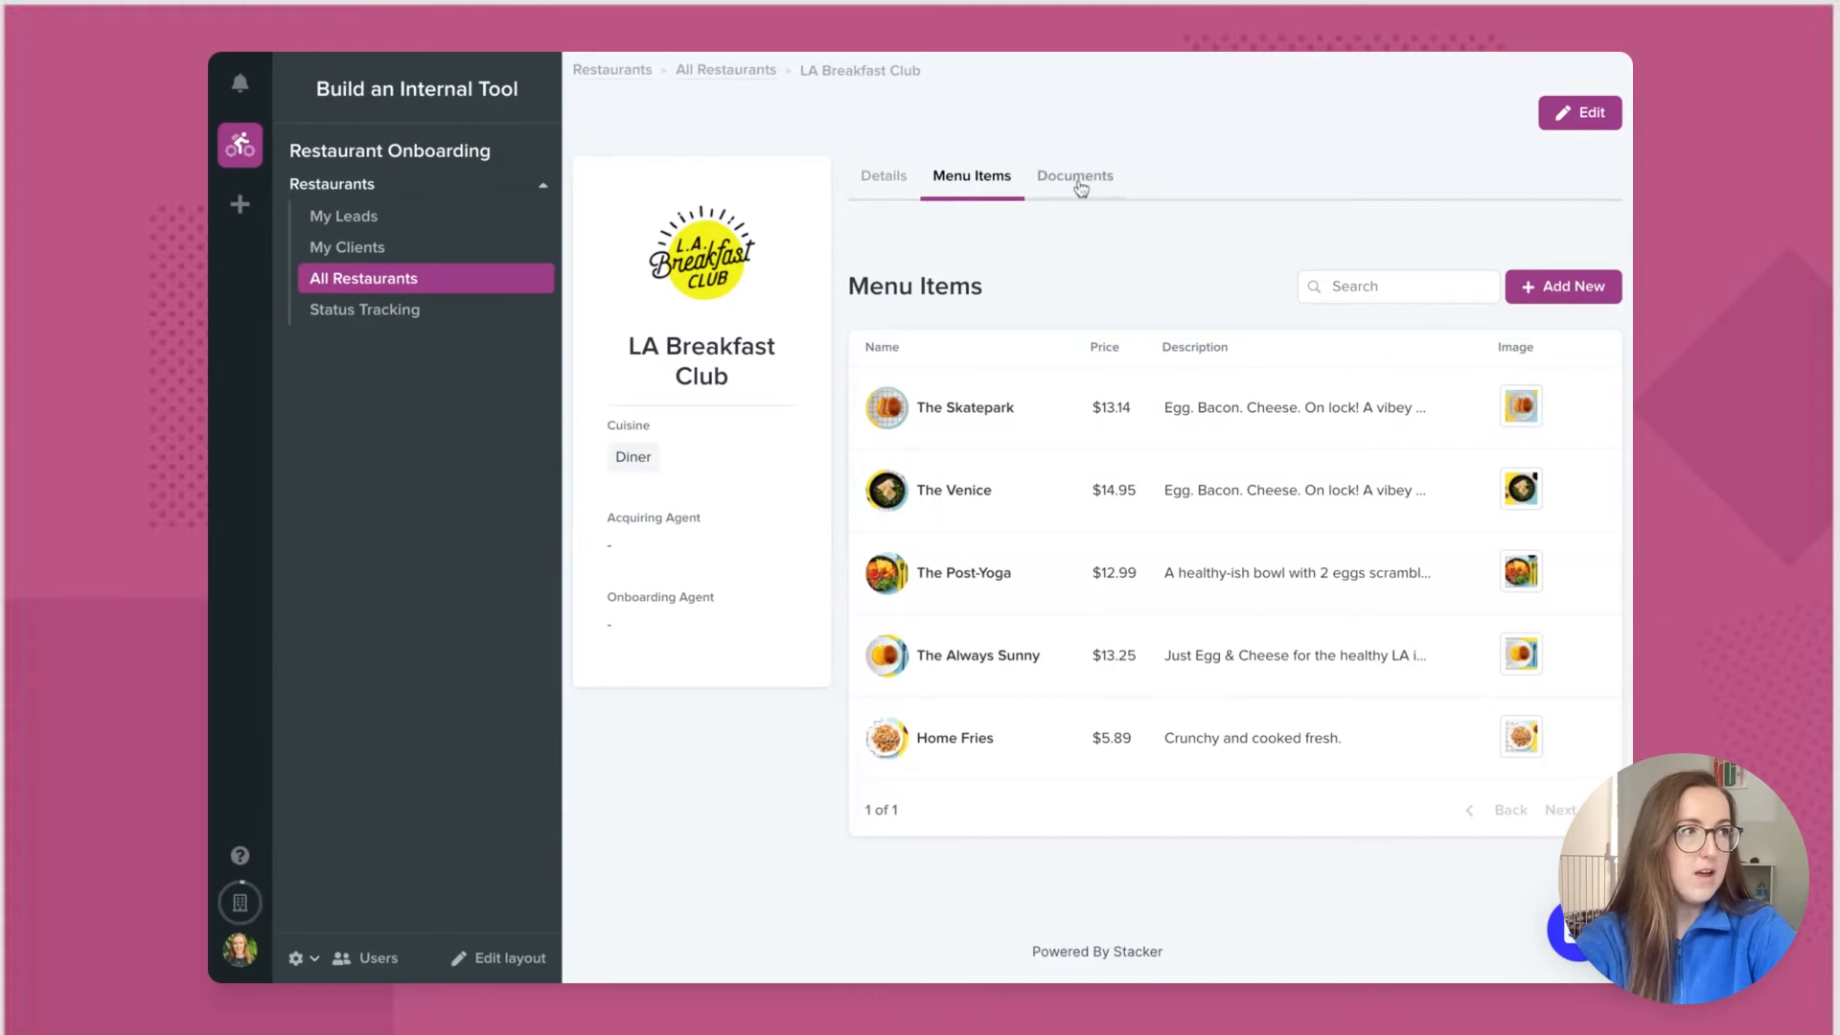
pyautogui.click(975, 186)
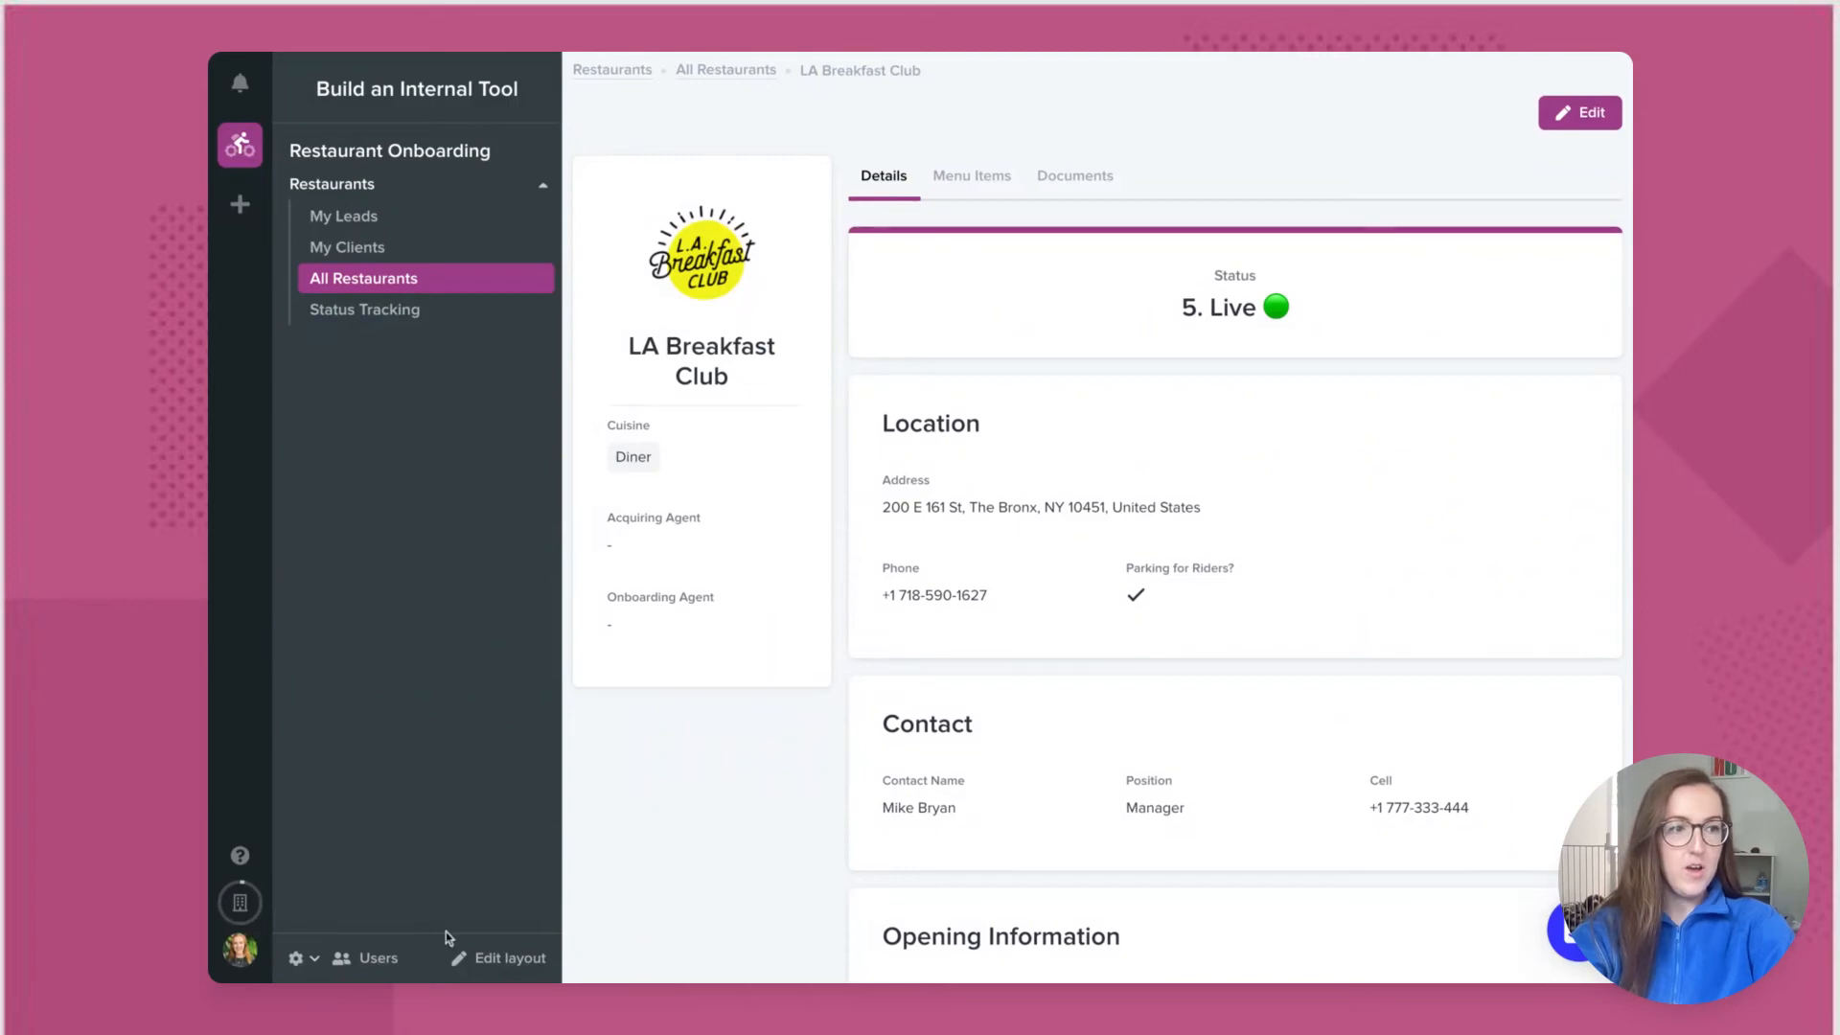
pyautogui.click(484, 955)
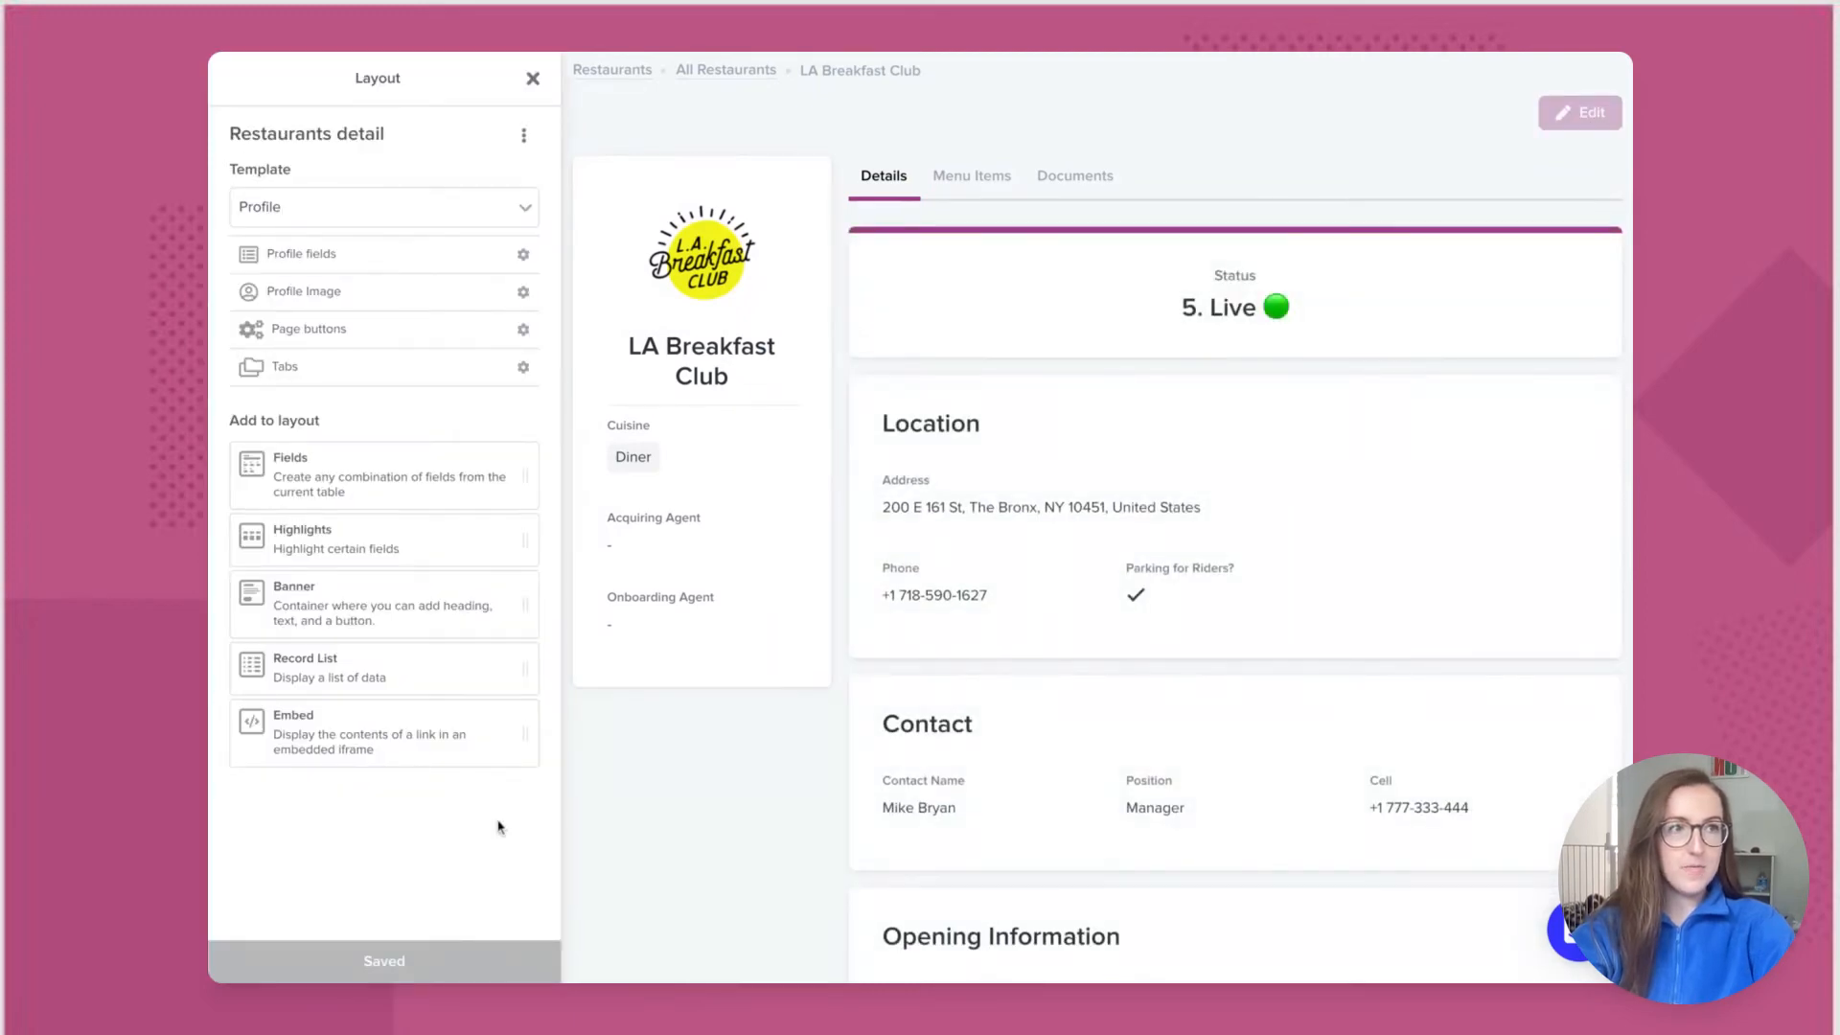
# Step: Open the Page buttons settings and begin adding a new action button
pyautogui.click(436, 327)
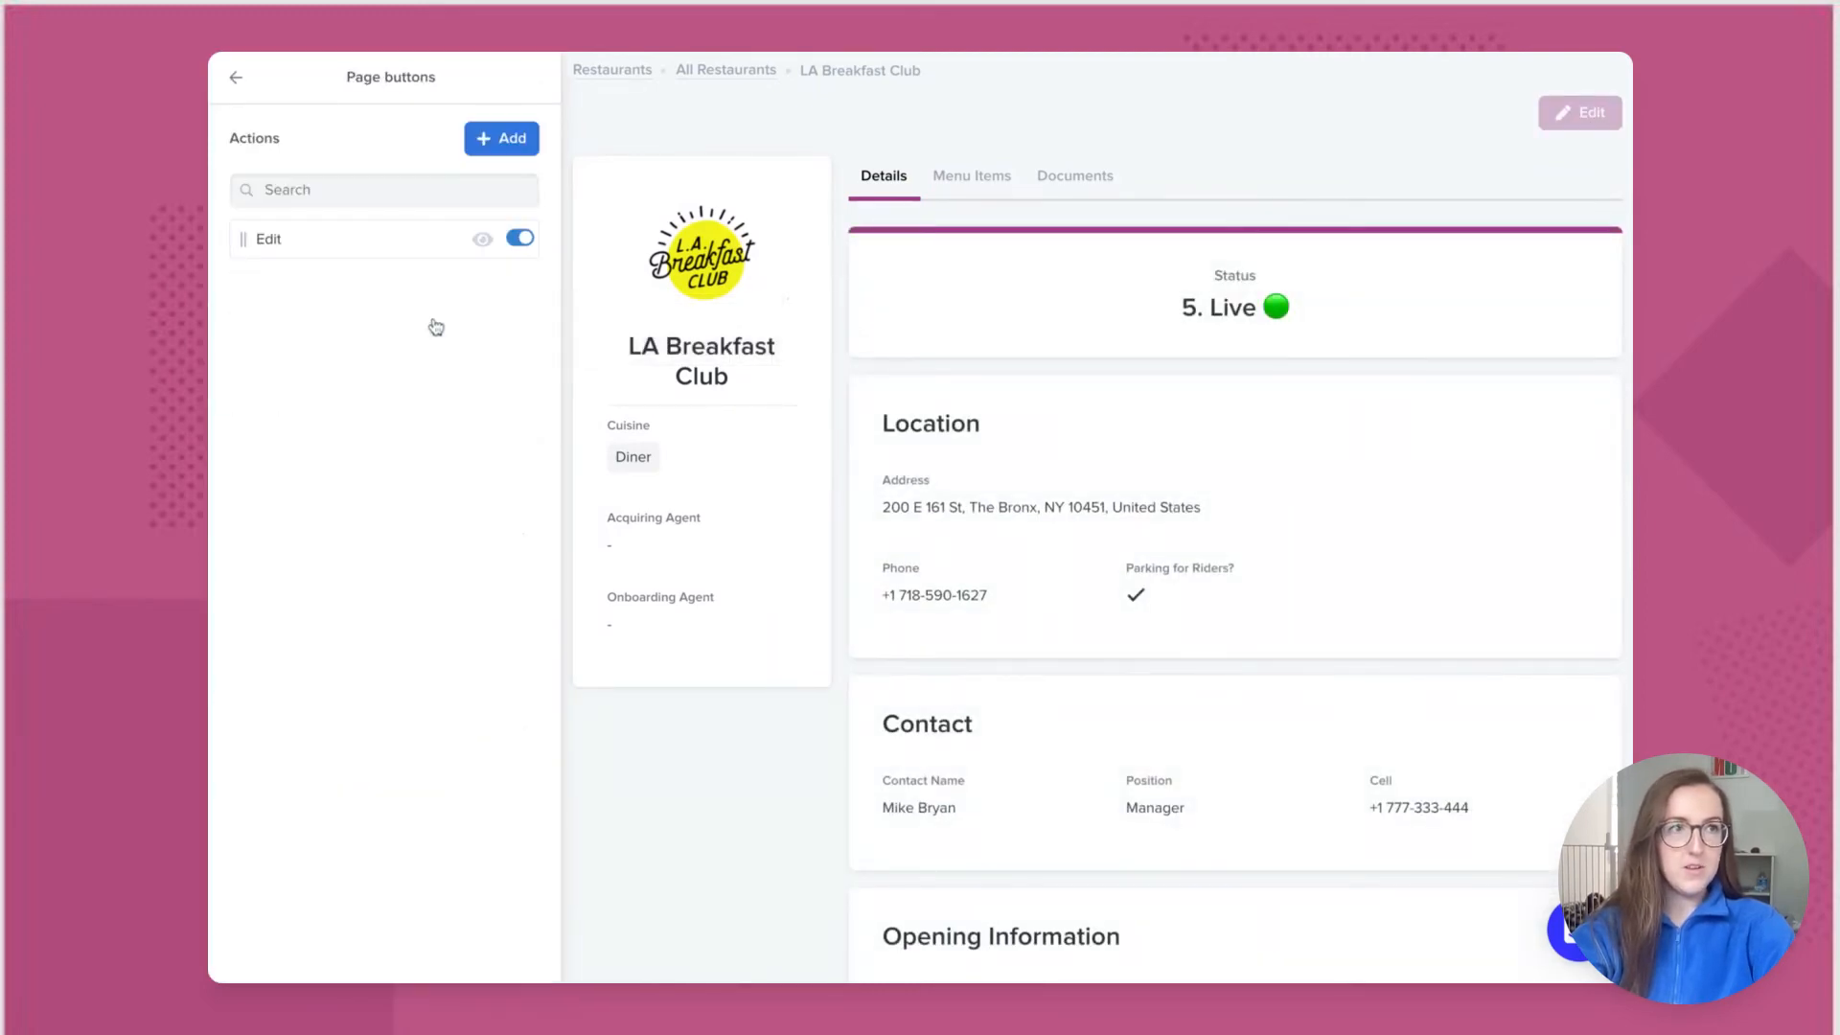
pyautogui.click(483, 140)
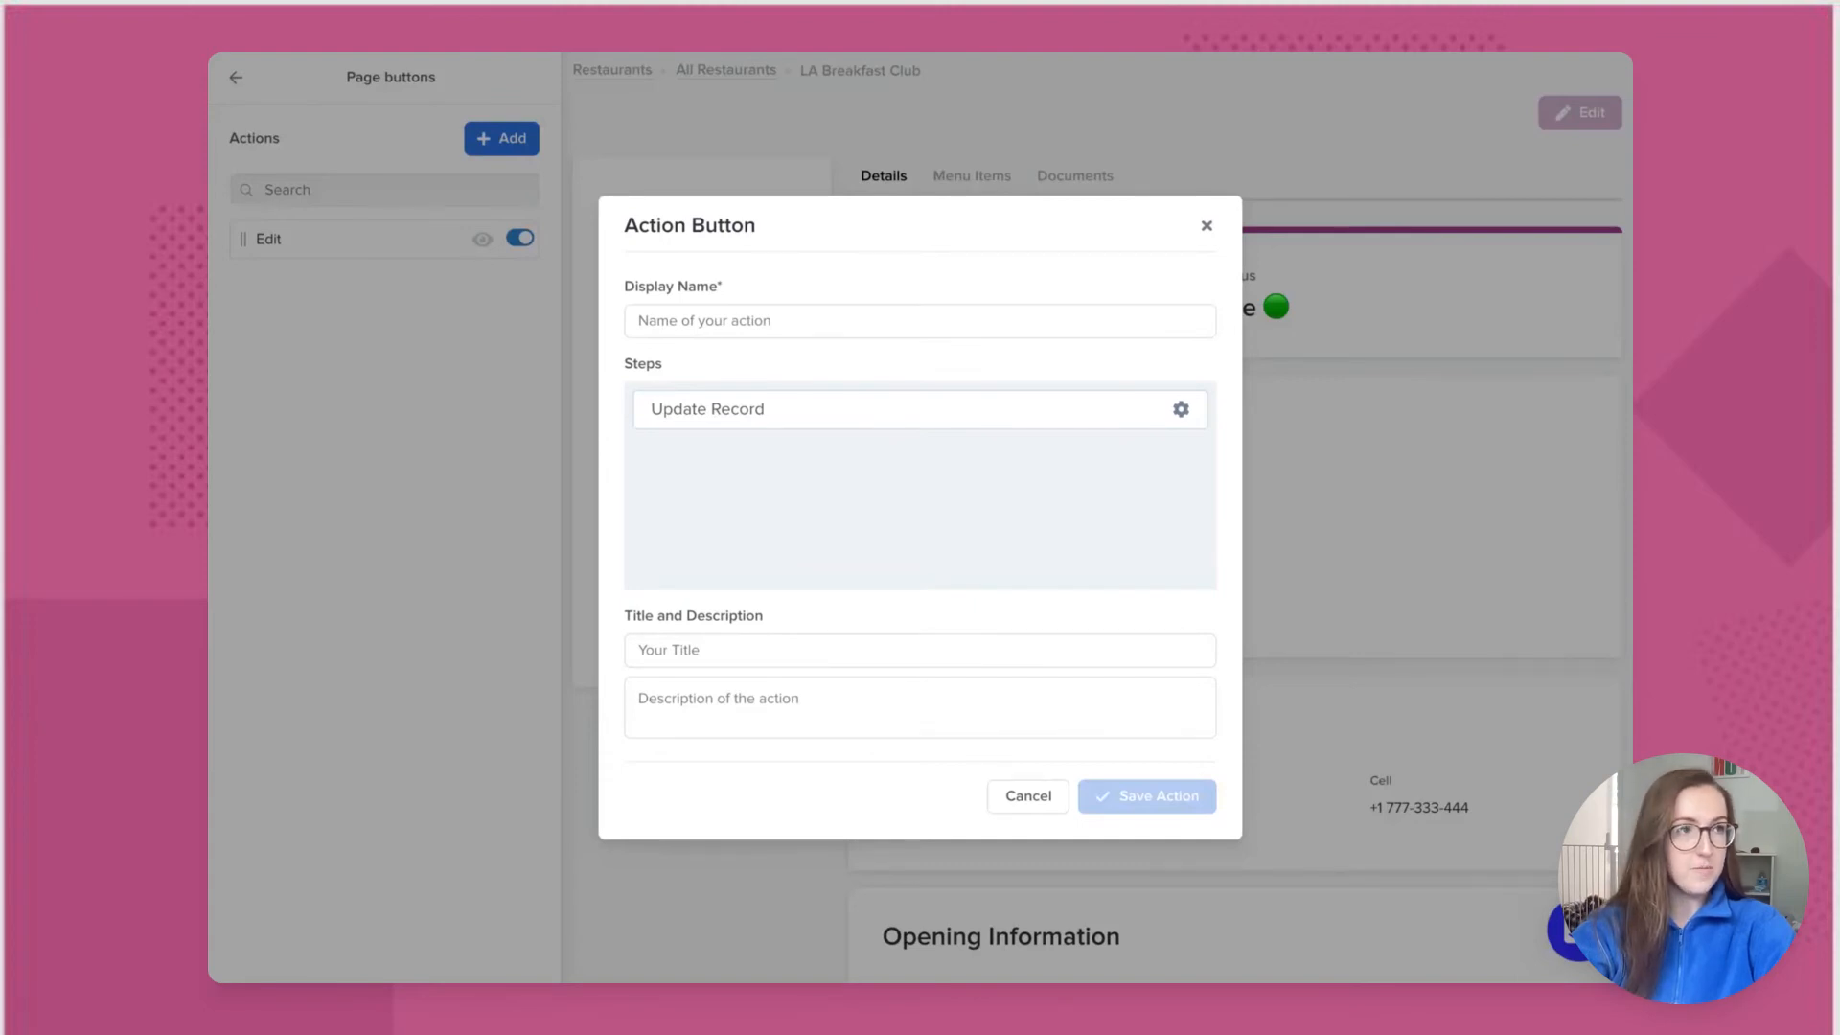
# Step: Create a 'Contacted' action whose Update Record step sets Status to 2. Contacted, not user-editable
pyautogui.click(688, 324)
pyautogui.write('Contacted')
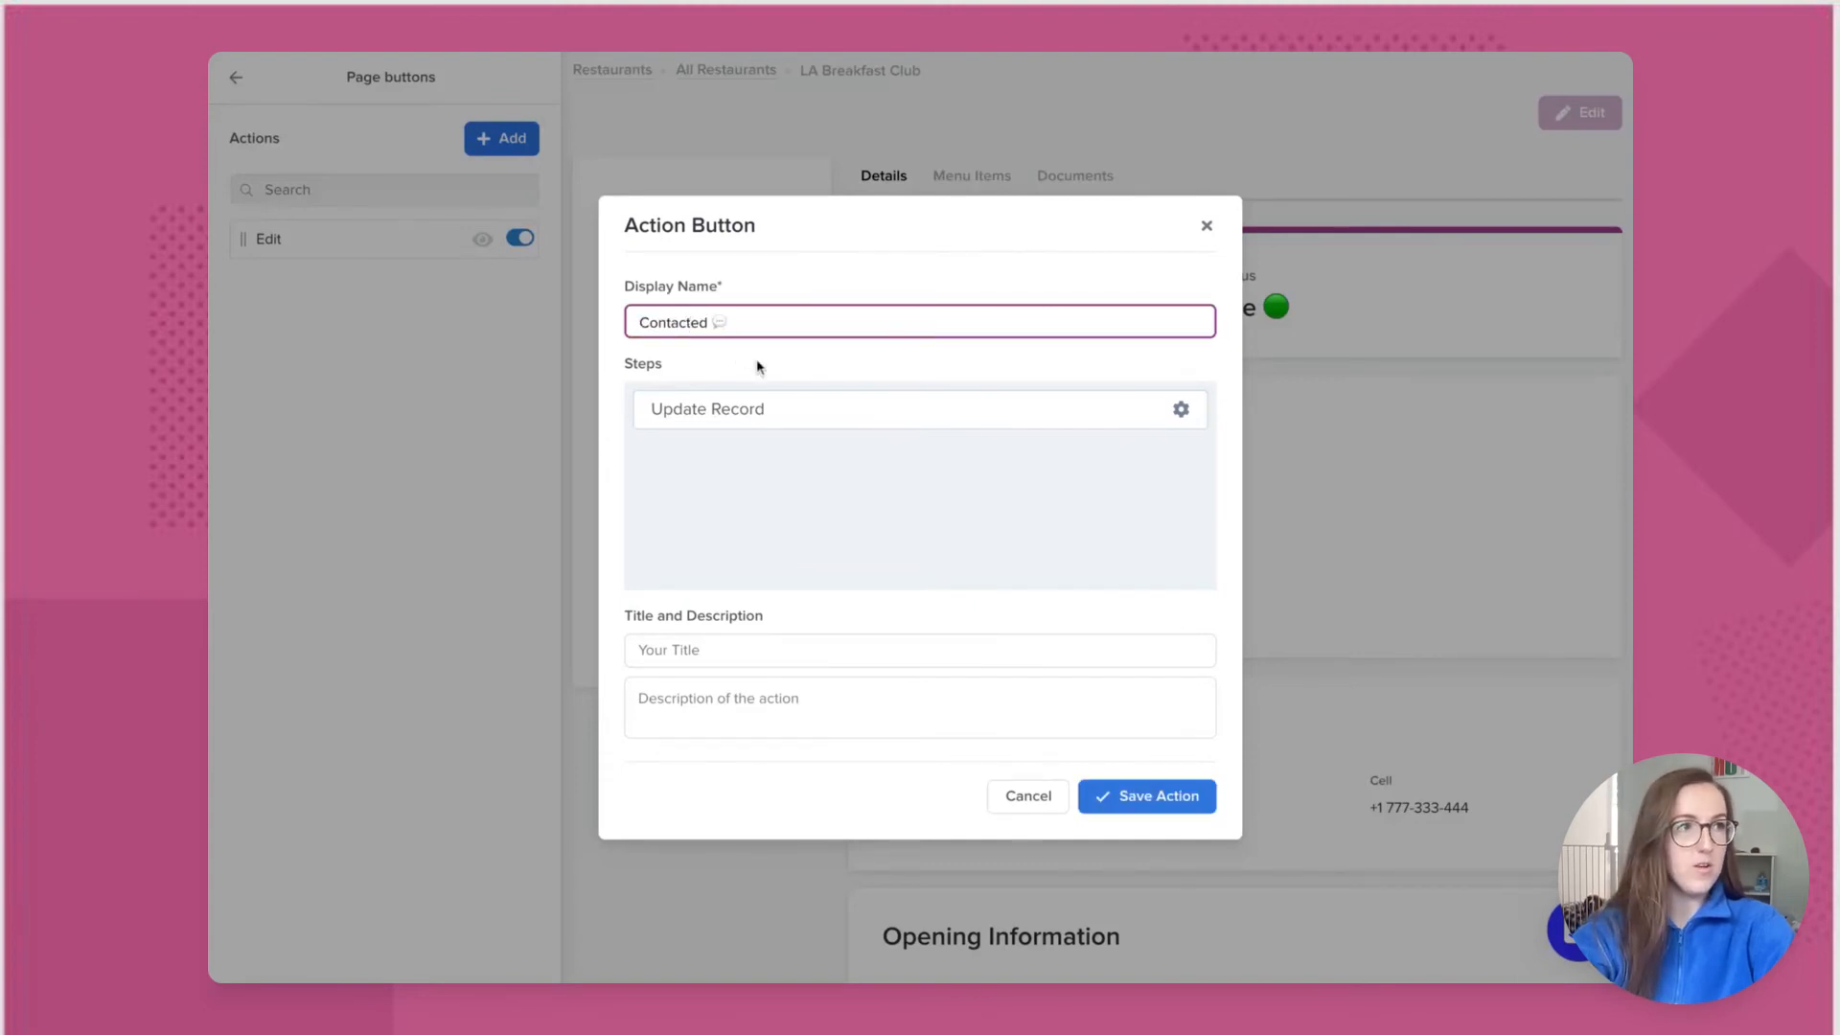
pyautogui.click(757, 415)
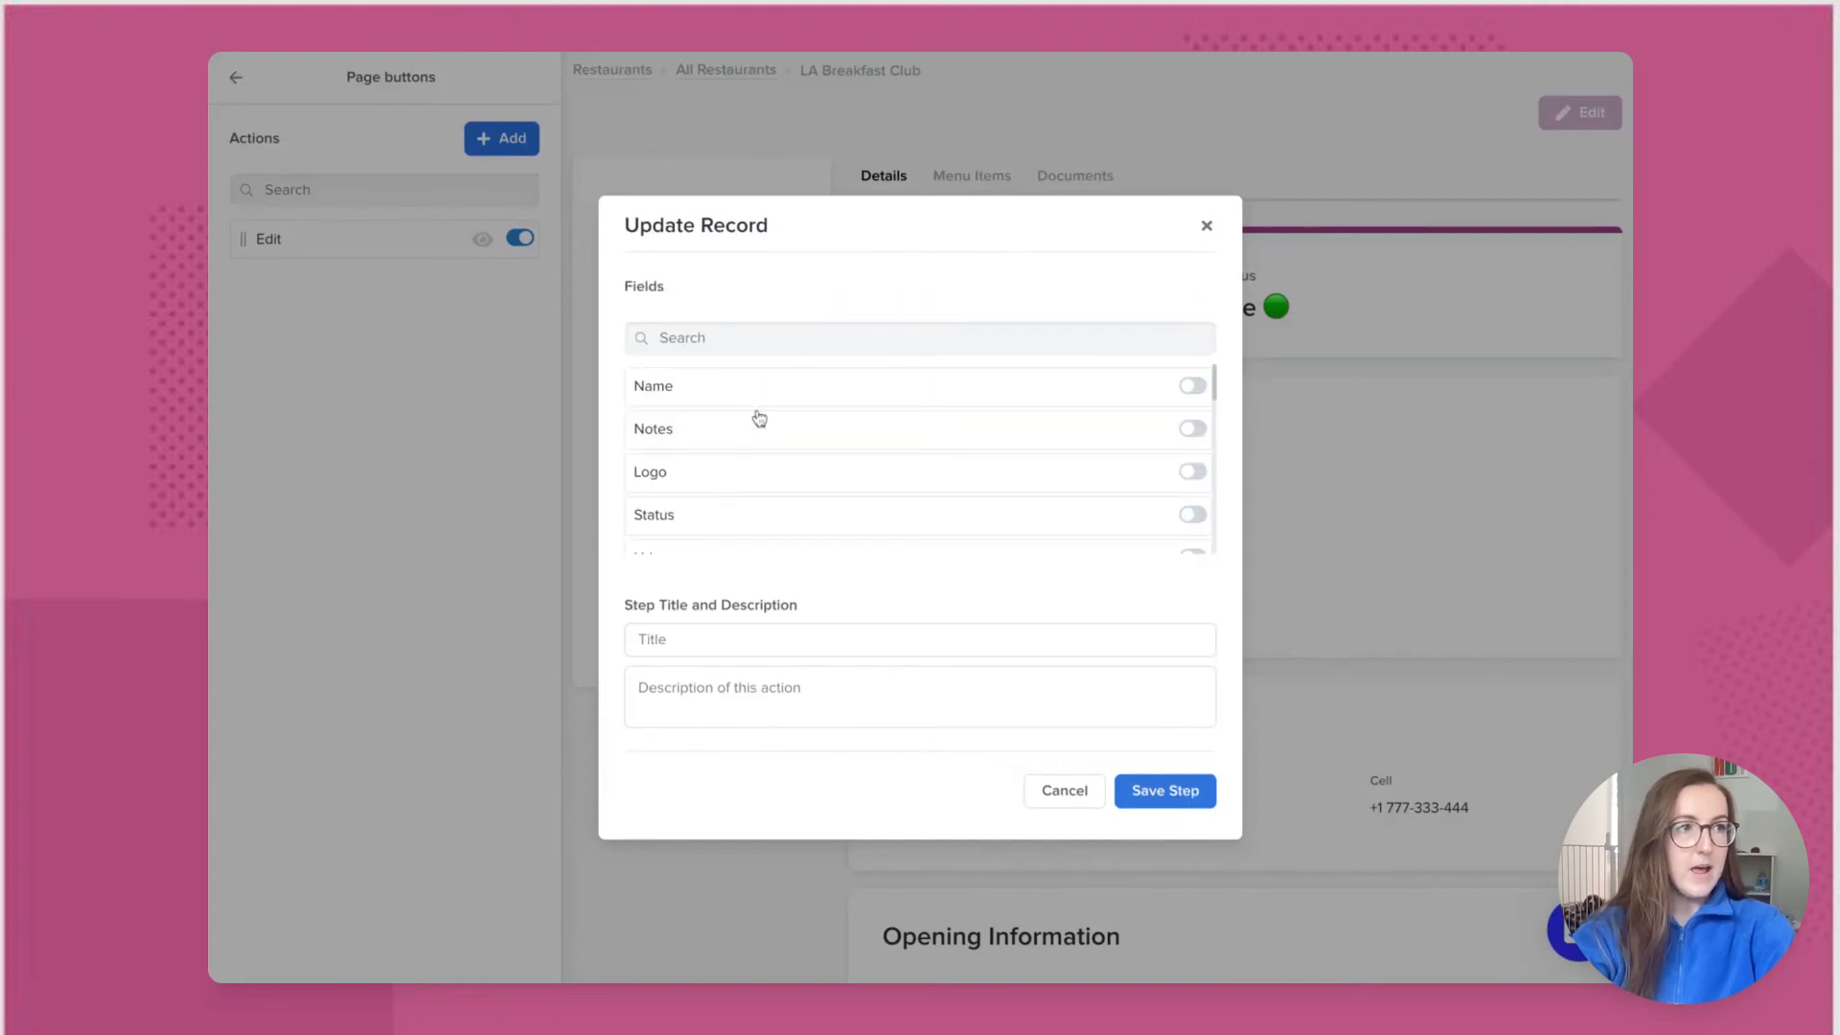
pyautogui.click(1191, 517)
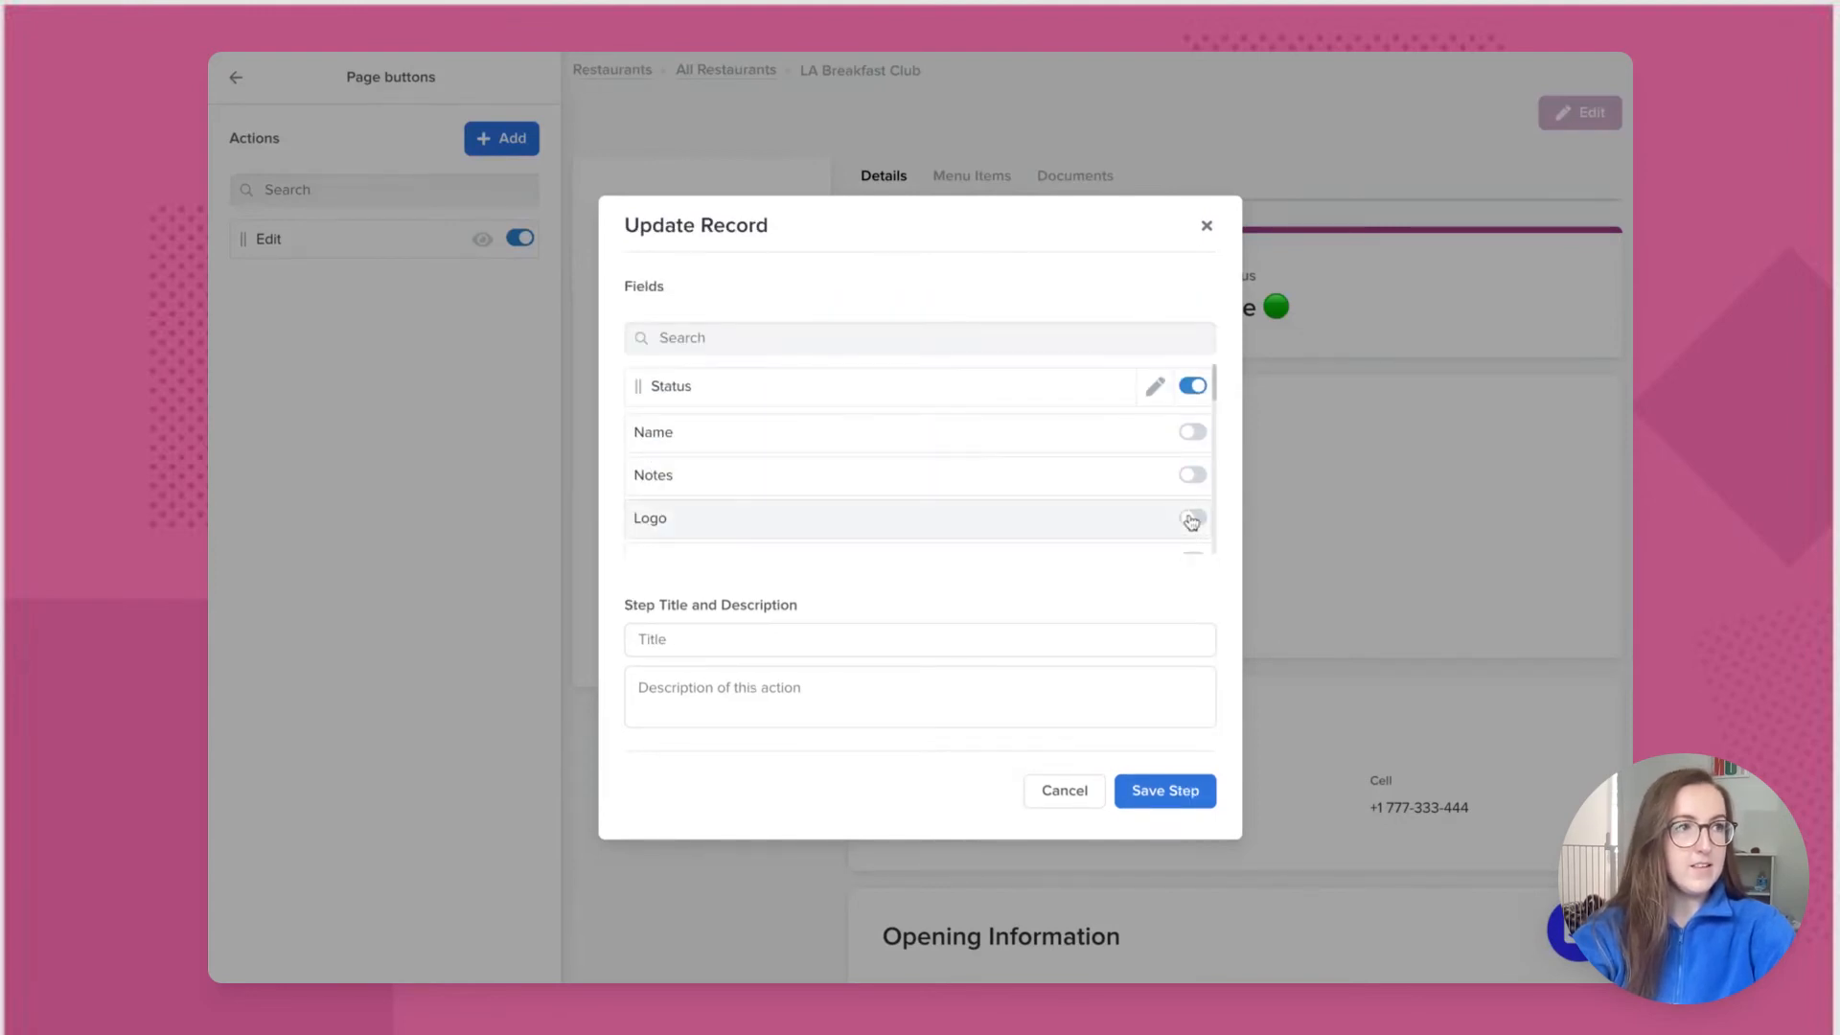
pyautogui.click(1156, 388)
pyautogui.click(934, 401)
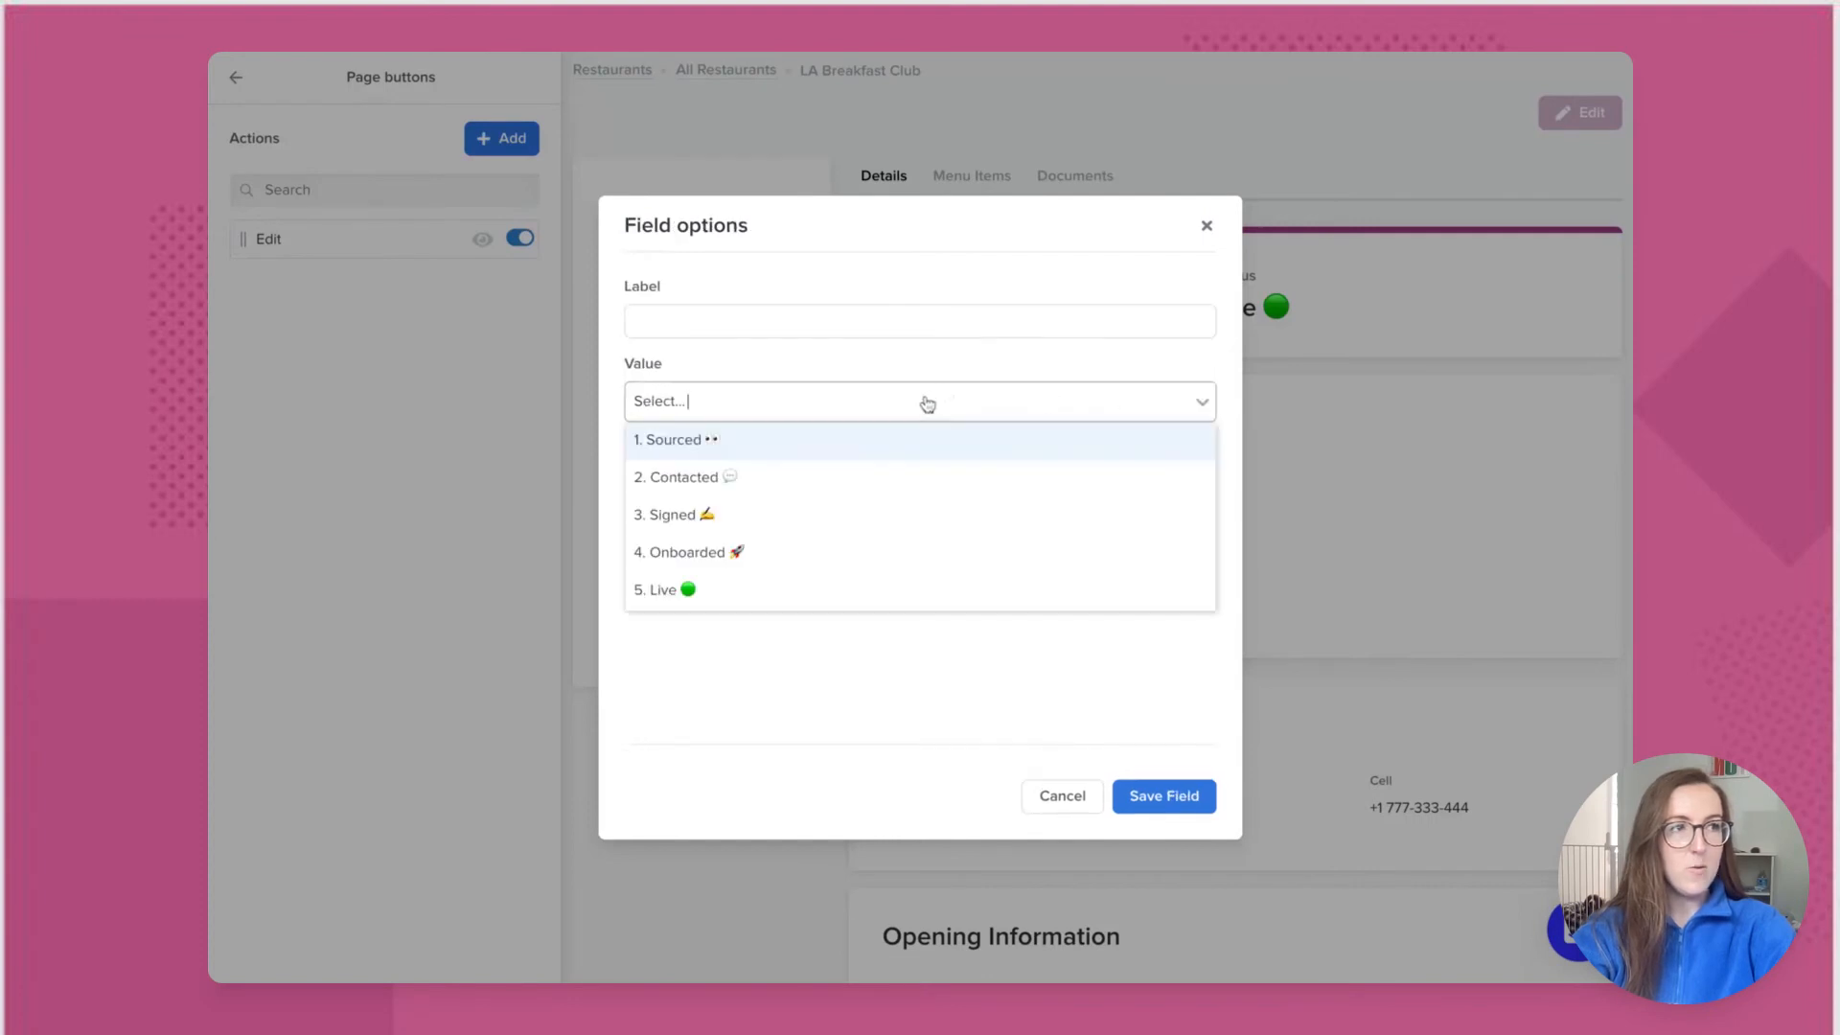
pyautogui.click(832, 479)
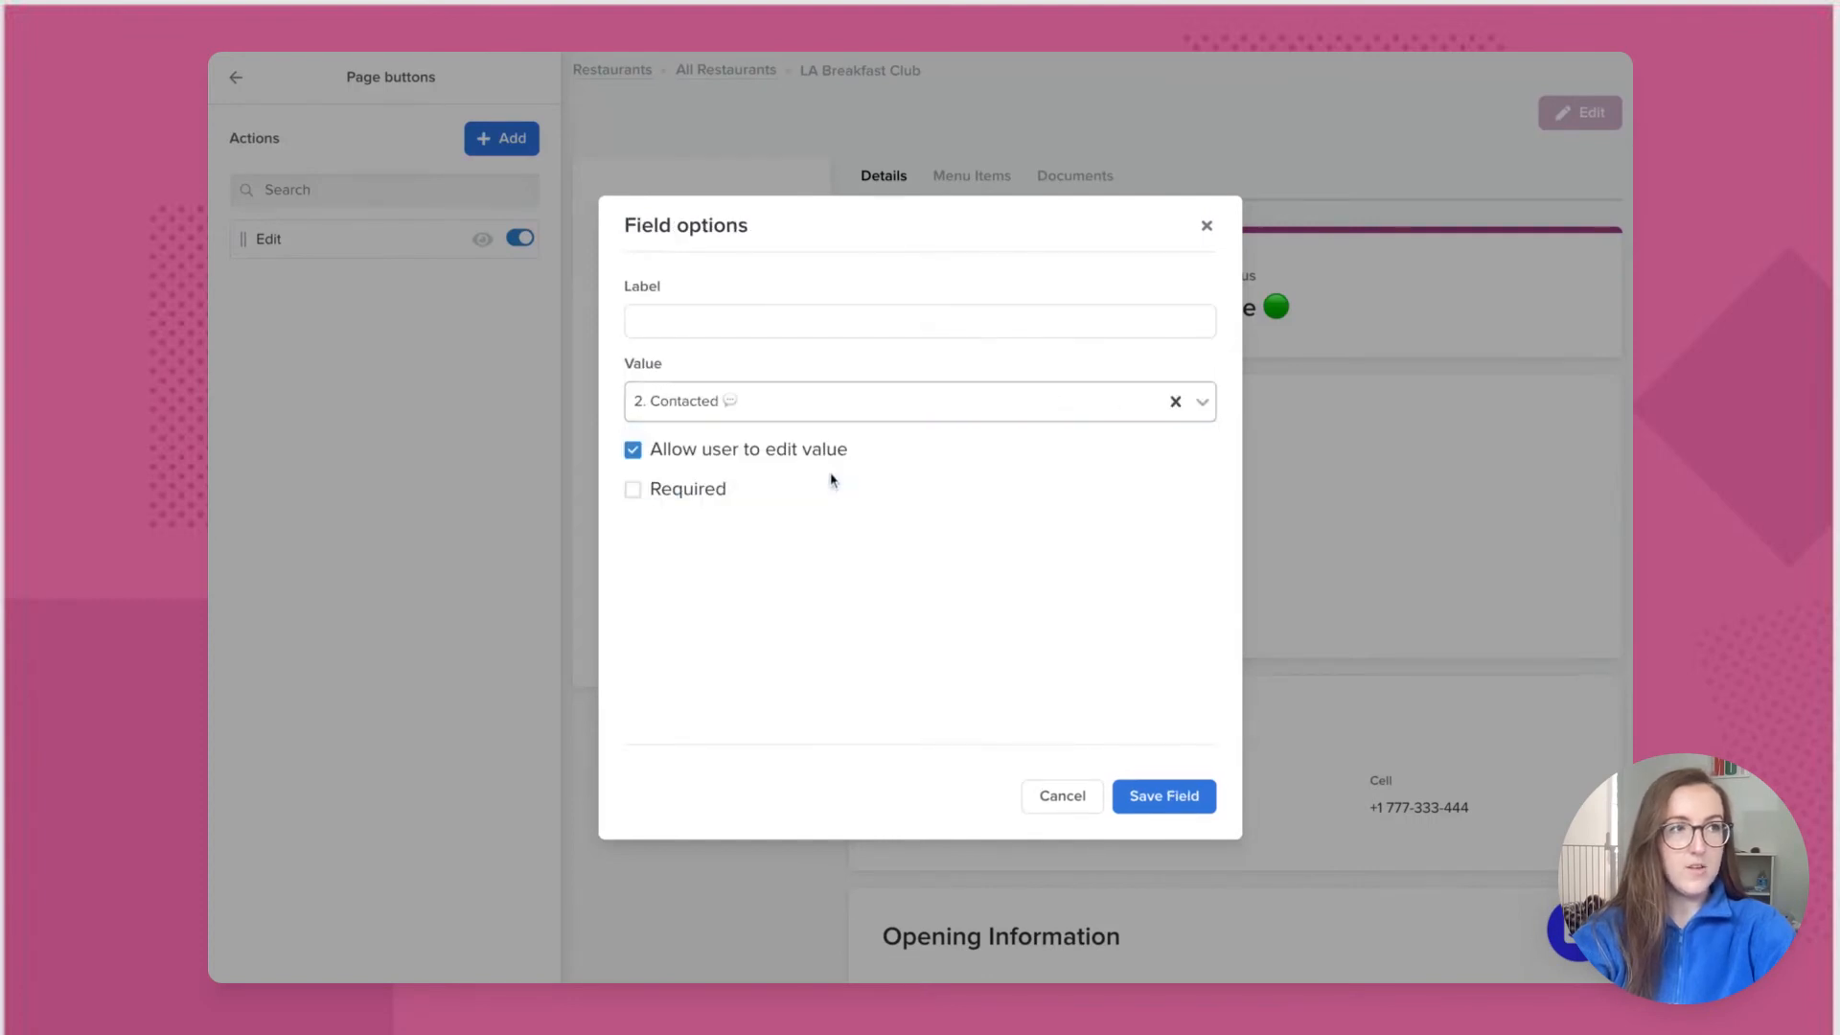
pyautogui.click(632, 449)
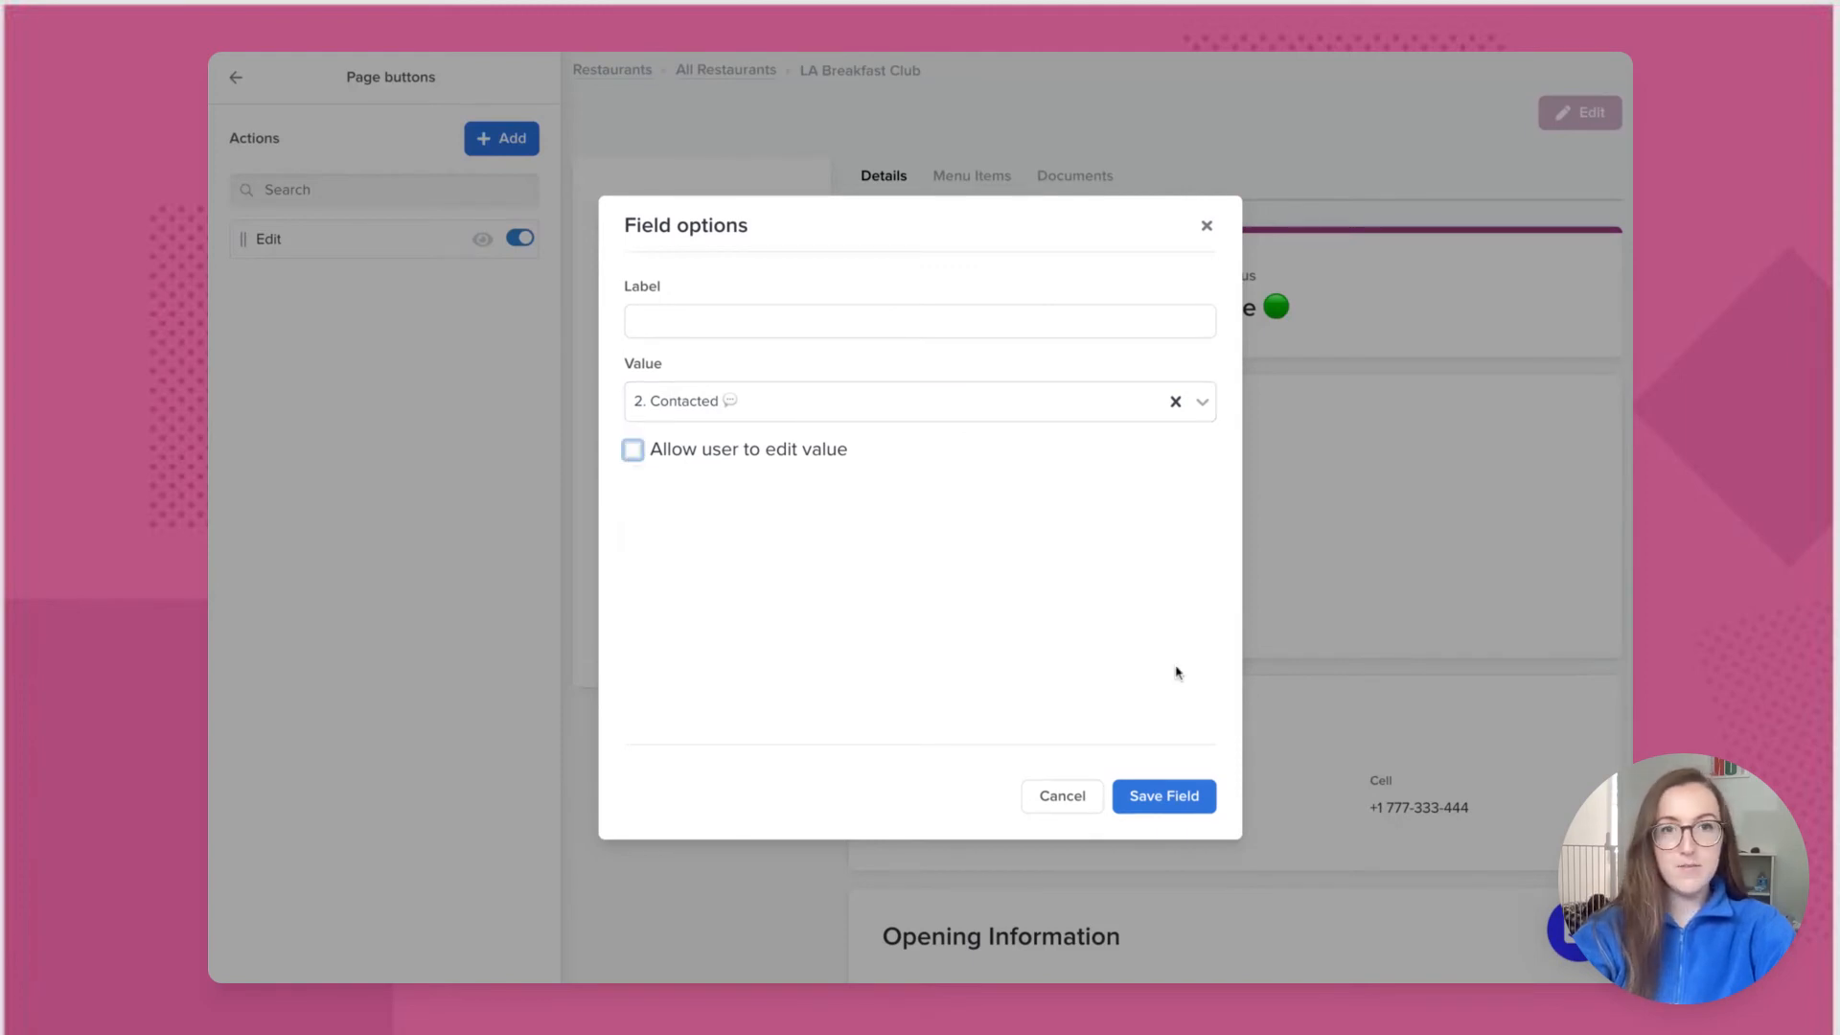
pyautogui.click(1182, 798)
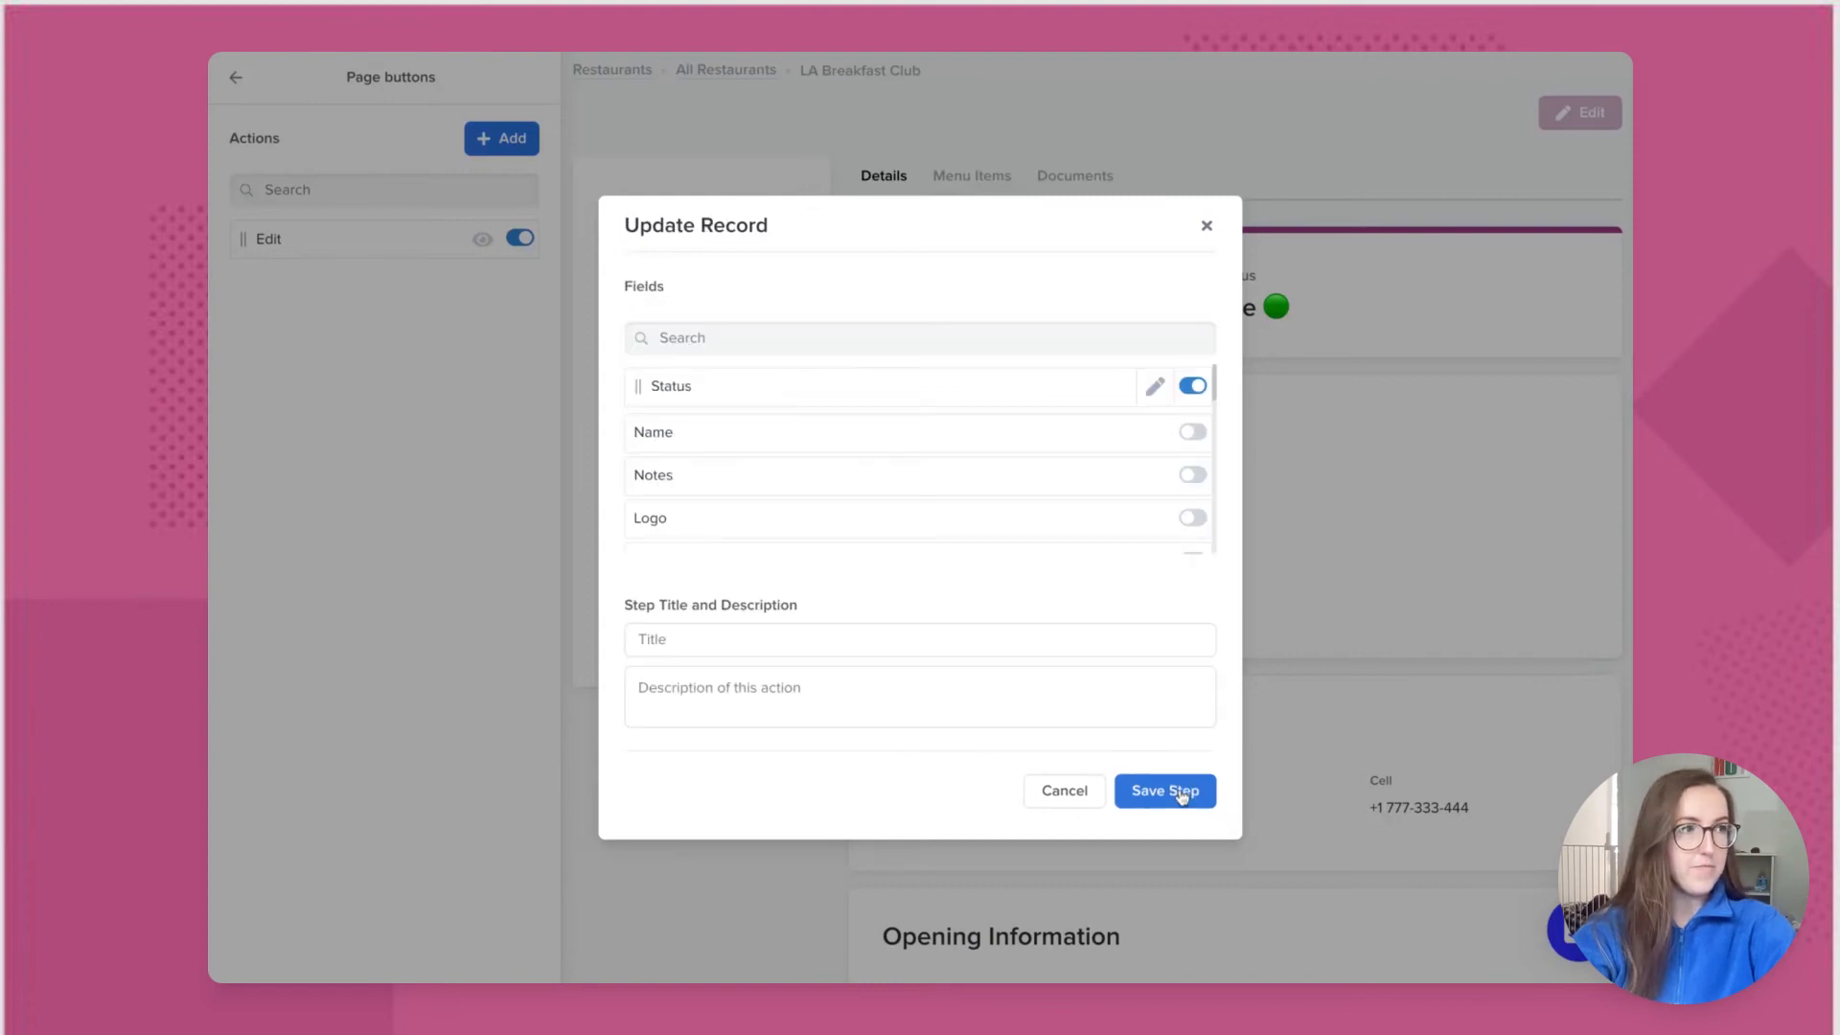
pyautogui.click(1169, 796)
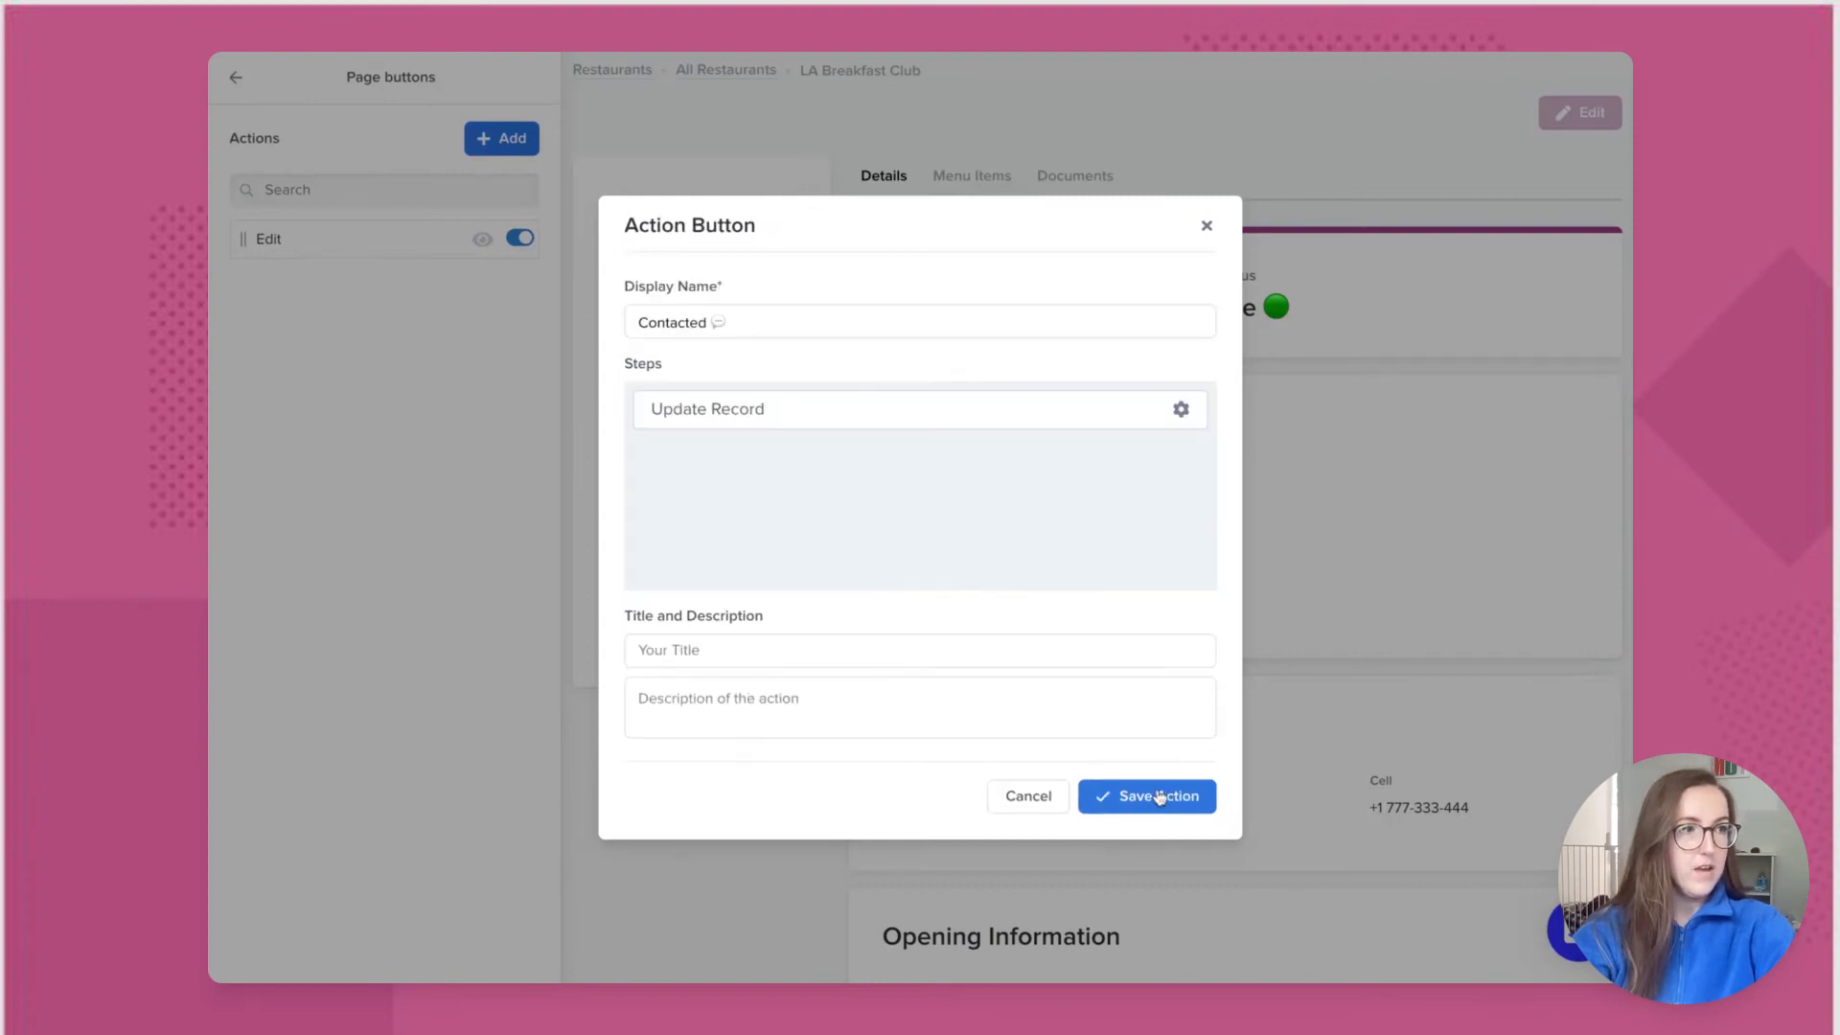
pyautogui.click(1147, 799)
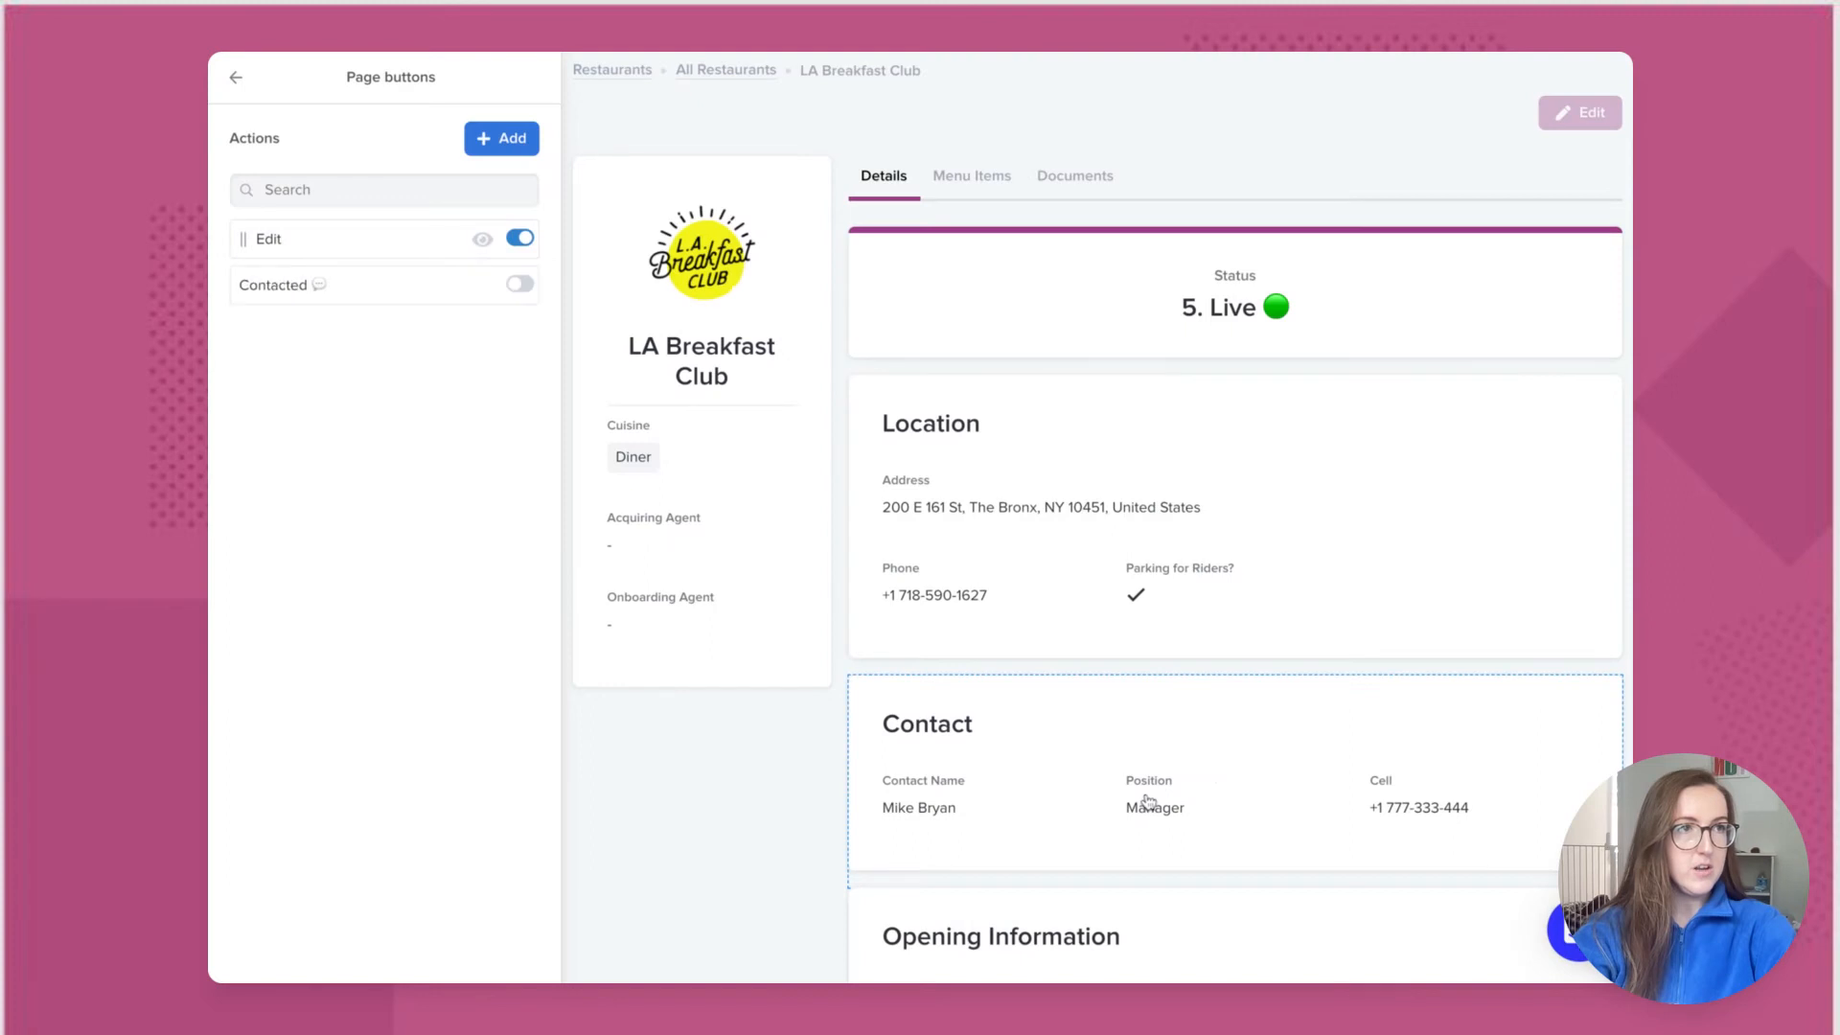
# Step: Enable the Contacted button on the page and open its visibility conditions
pyautogui.click(519, 291)
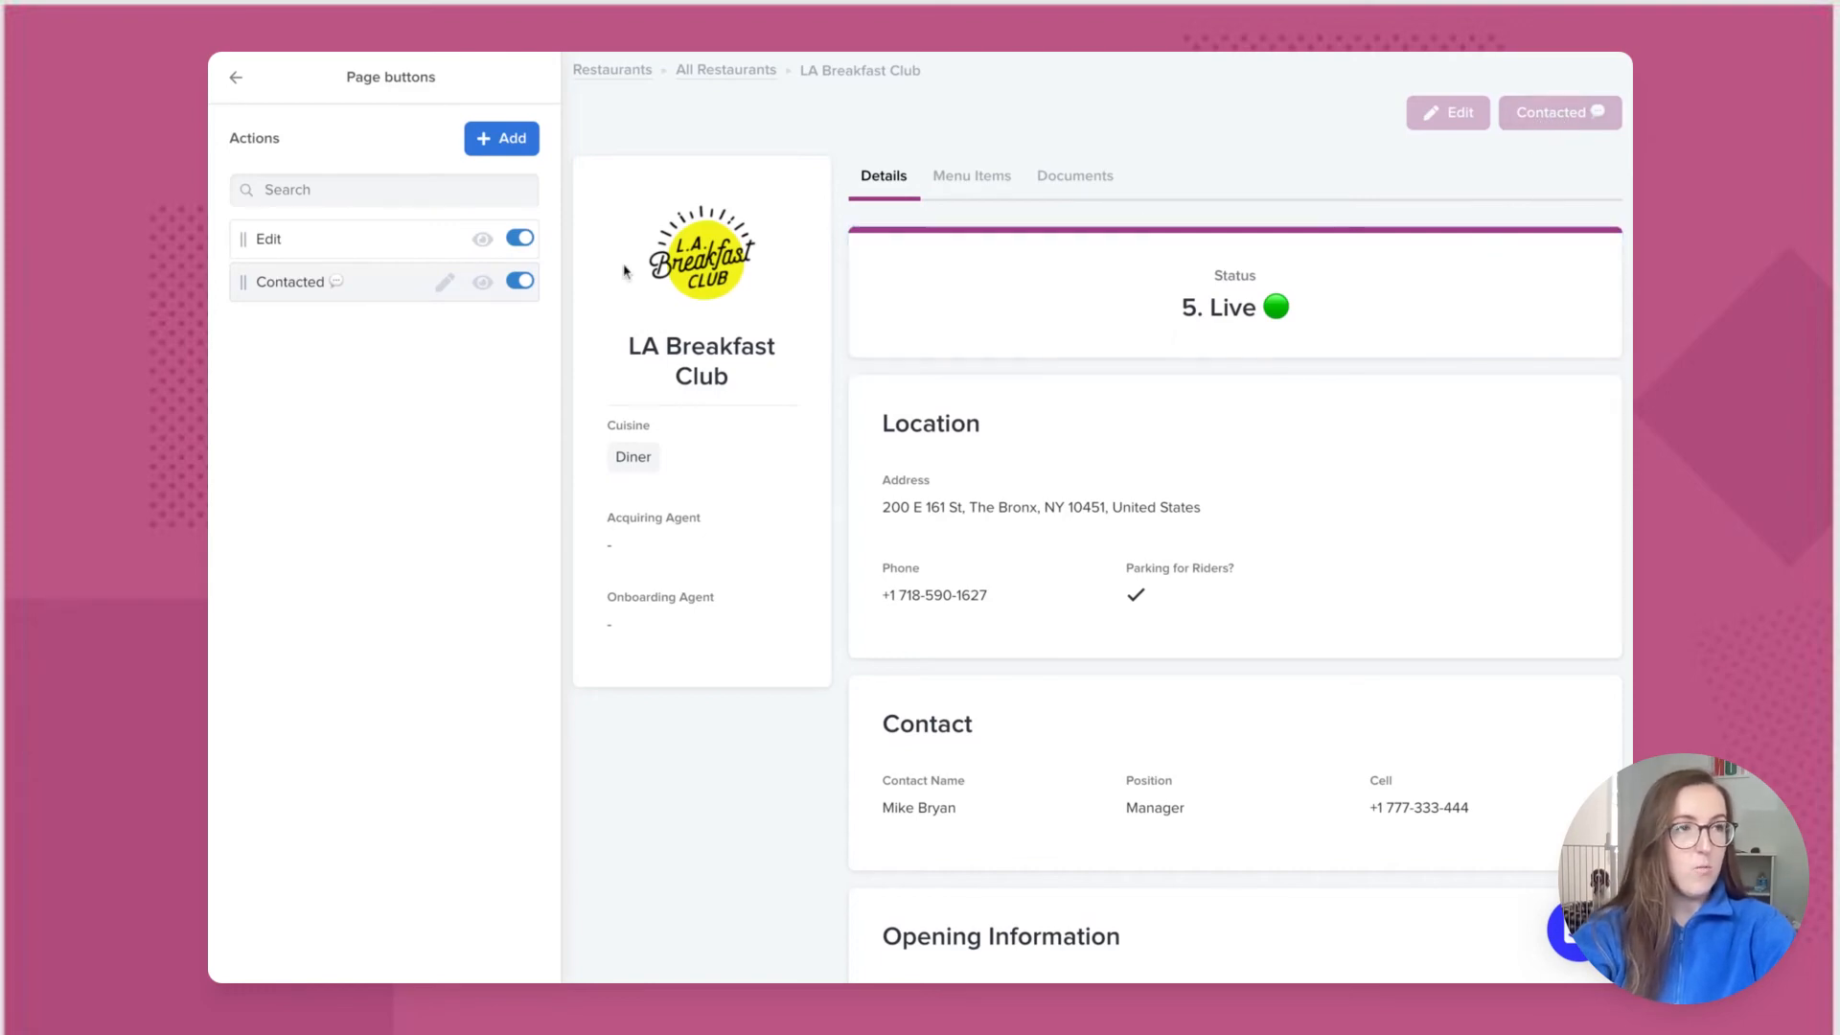
pyautogui.click(482, 290)
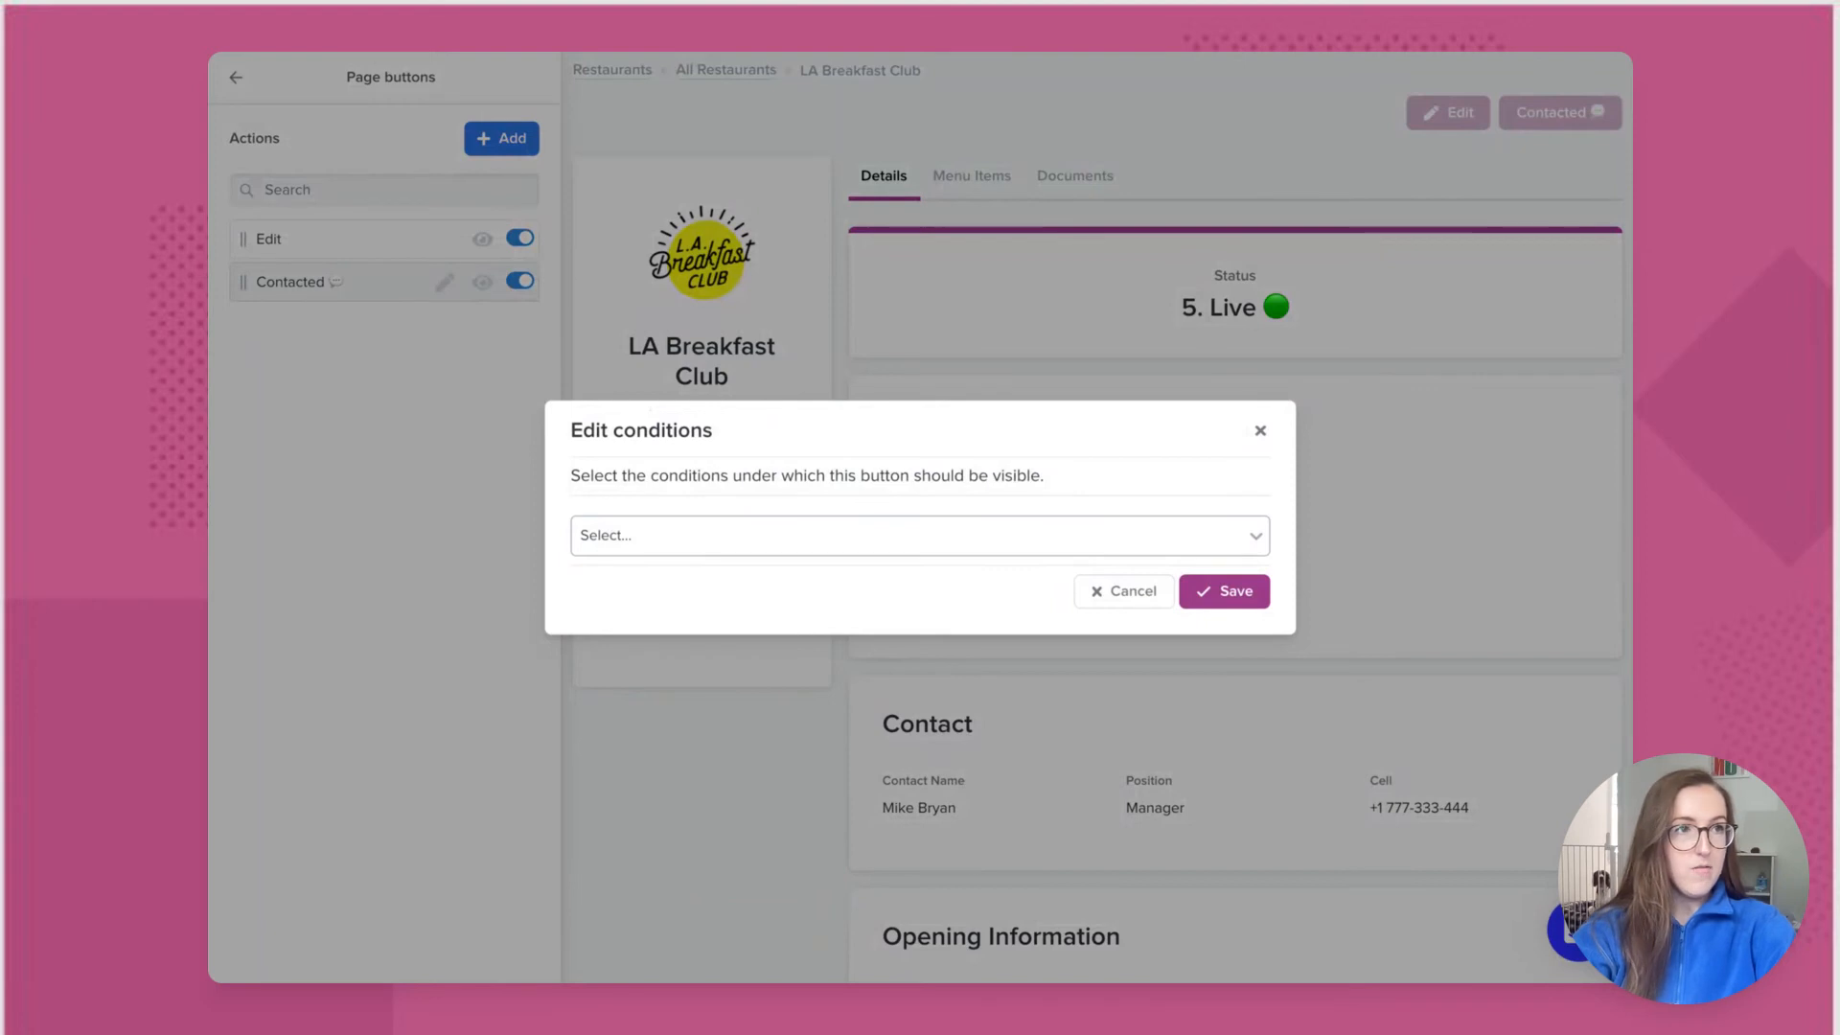
# Step: Add a visibility condition requiring Status is 1. Sourced
pyautogui.click(920, 536)
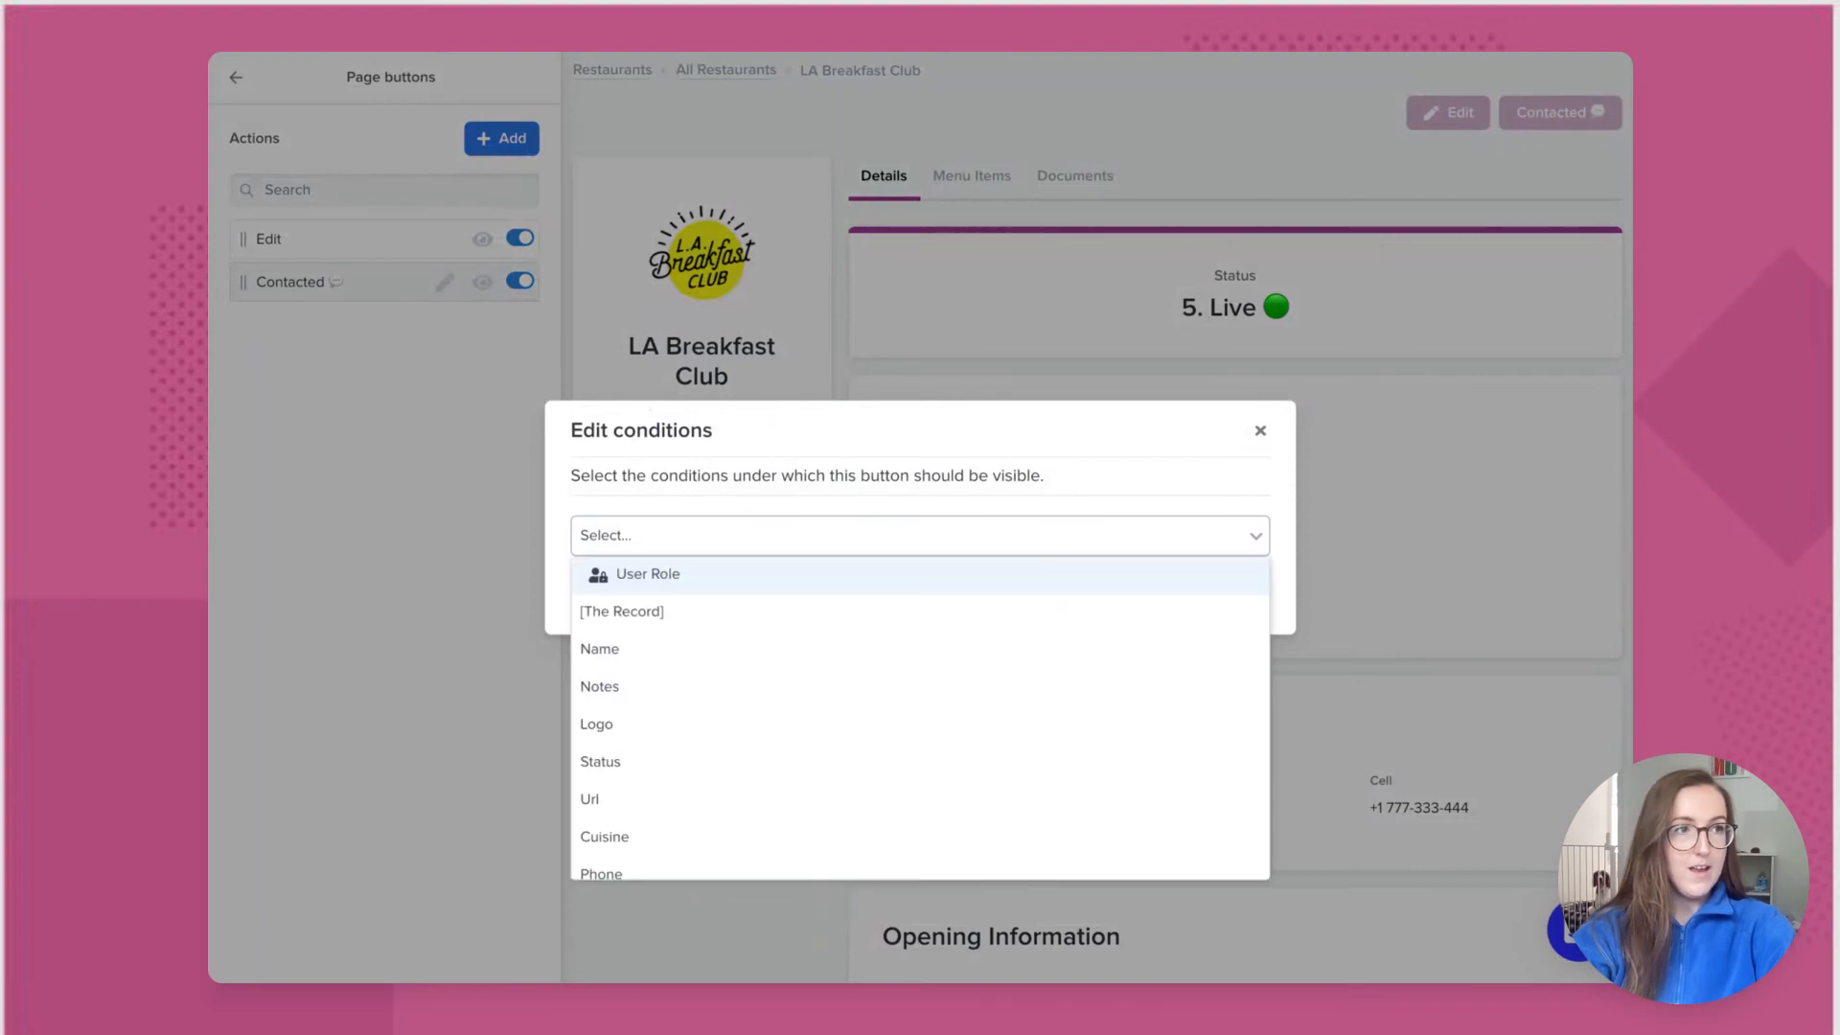
pyautogui.click(657, 761)
pyautogui.click(919, 501)
pyautogui.click(910, 538)
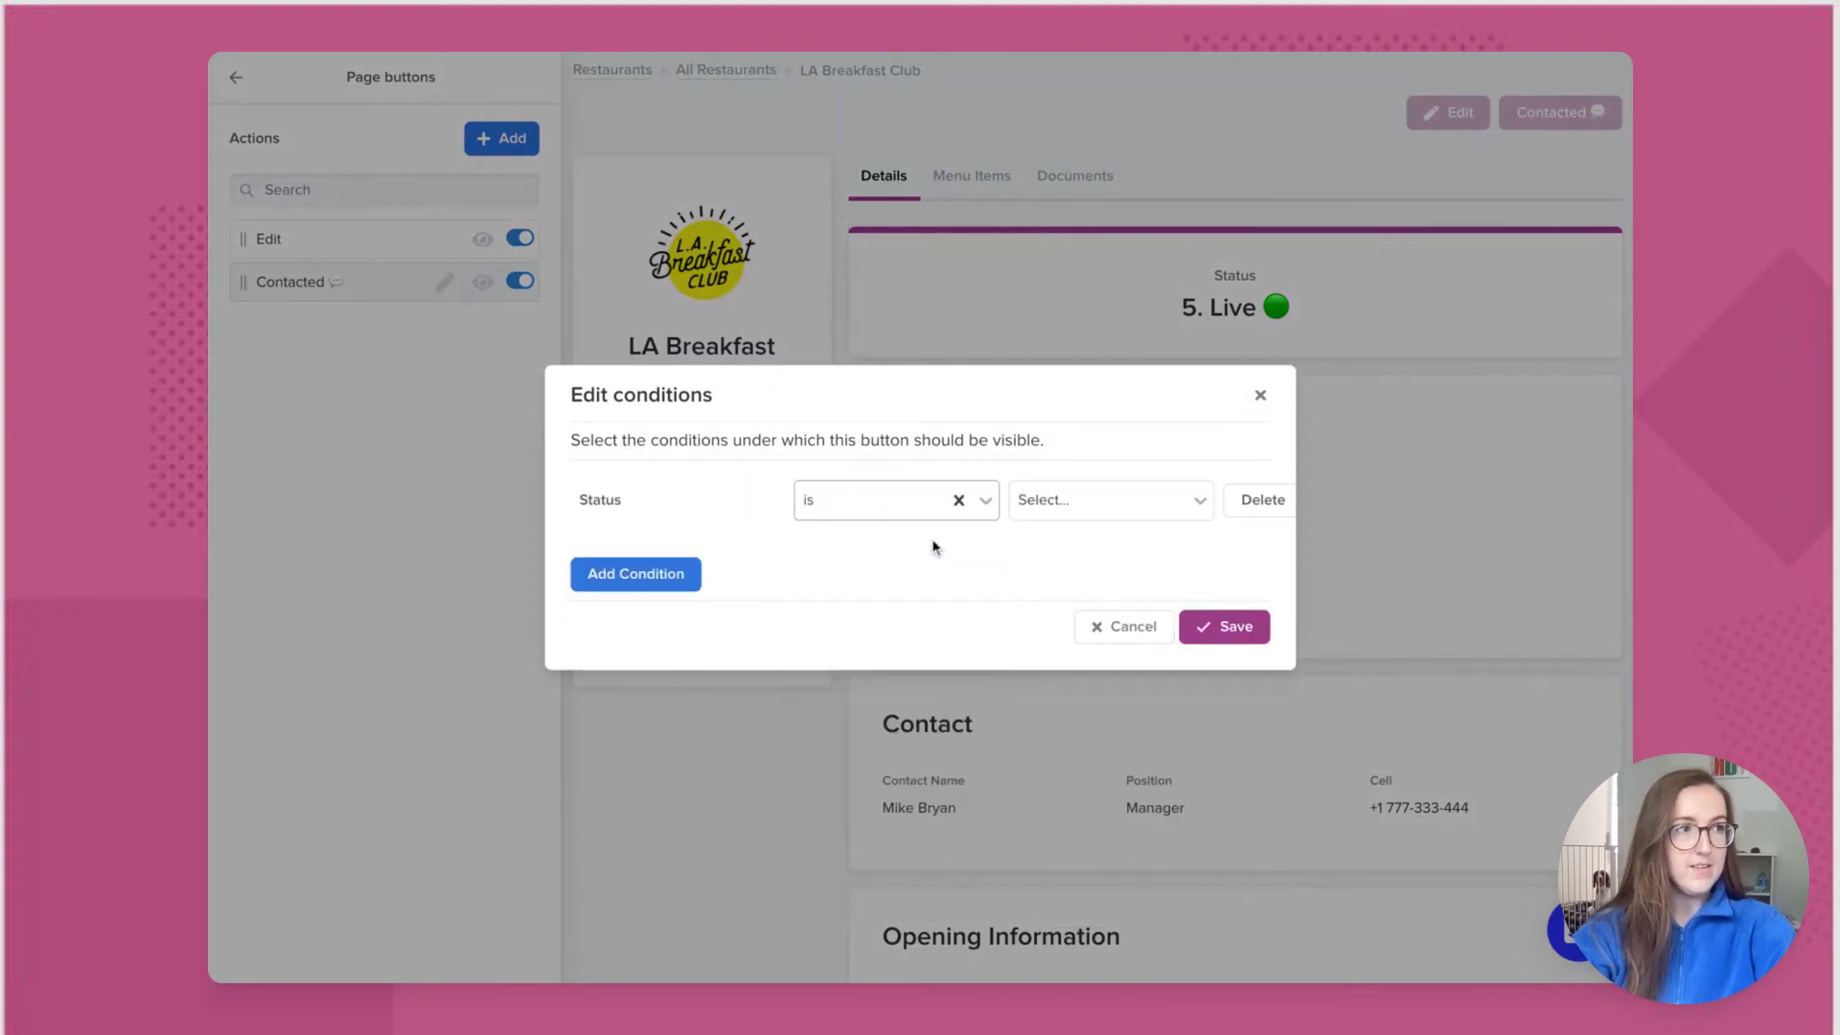
pyautogui.click(1072, 500)
pyautogui.click(1072, 540)
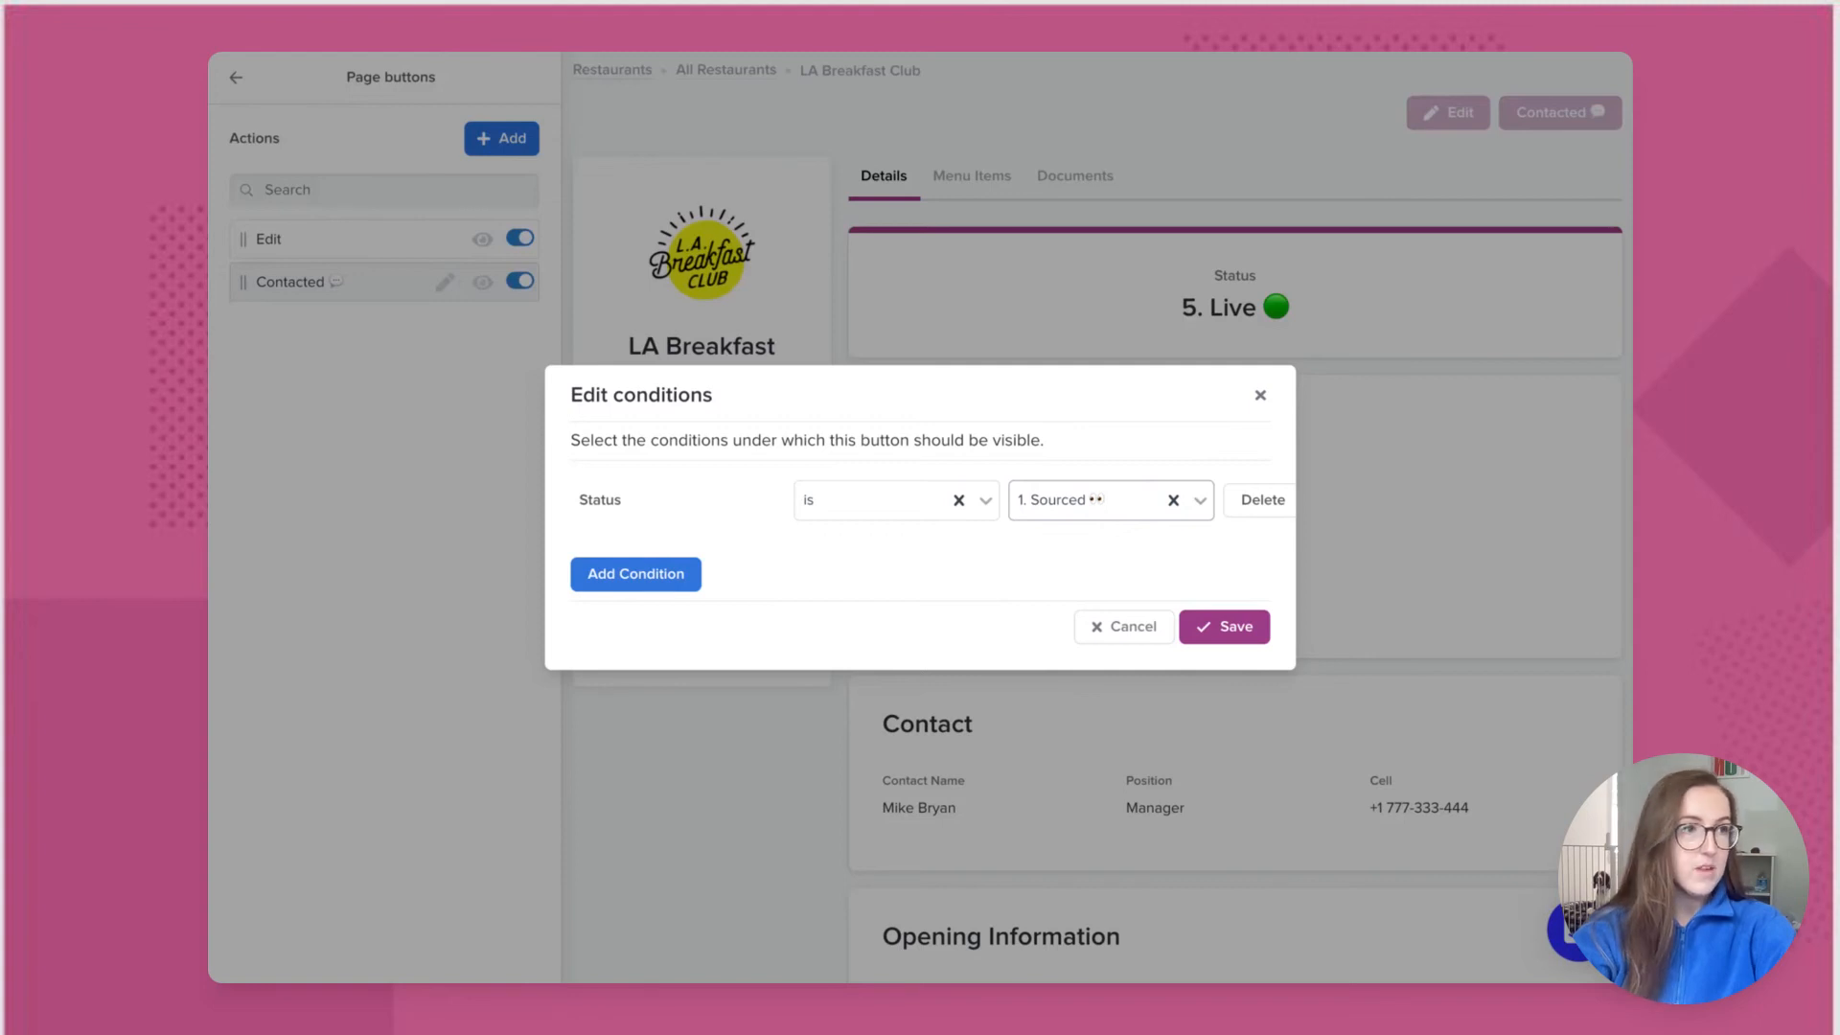
# Step: Add a second condition that Acquiring Agent is the current user, and save the conditions
pyautogui.click(635, 574)
pyautogui.click(635, 565)
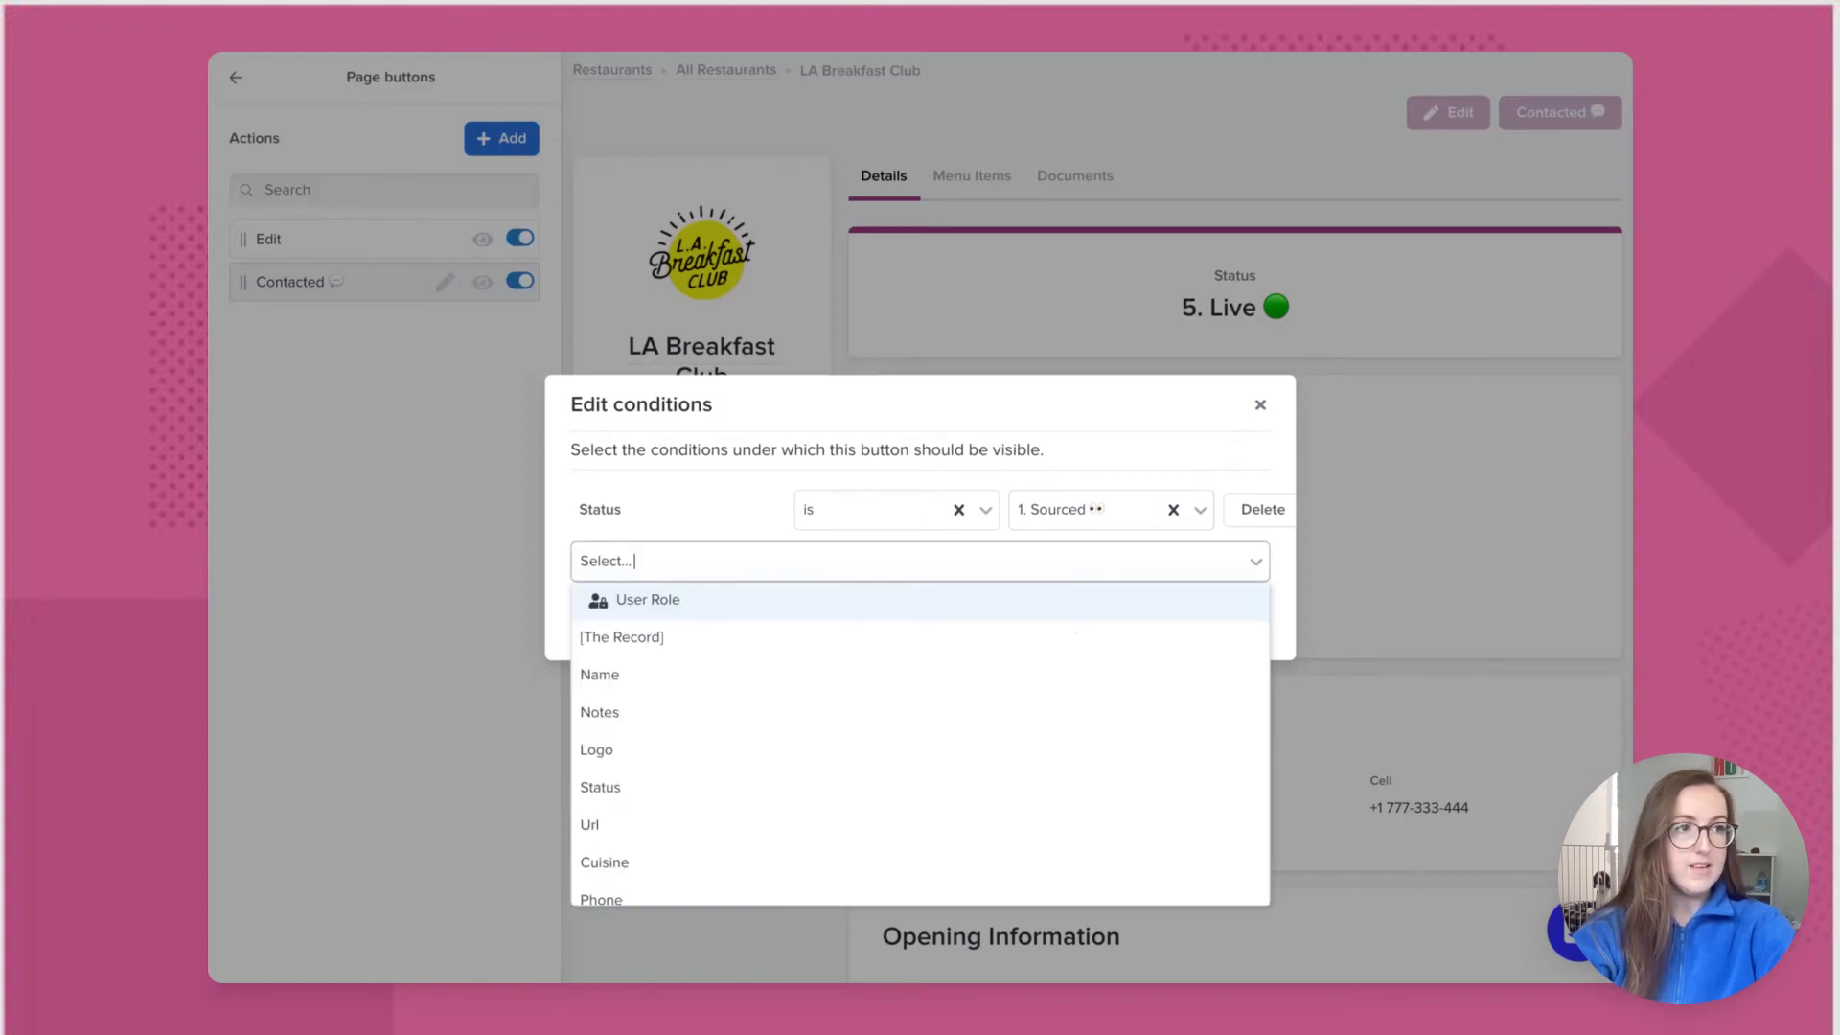
pyautogui.scroll(-5, 658, 776)
pyautogui.click(688, 847)
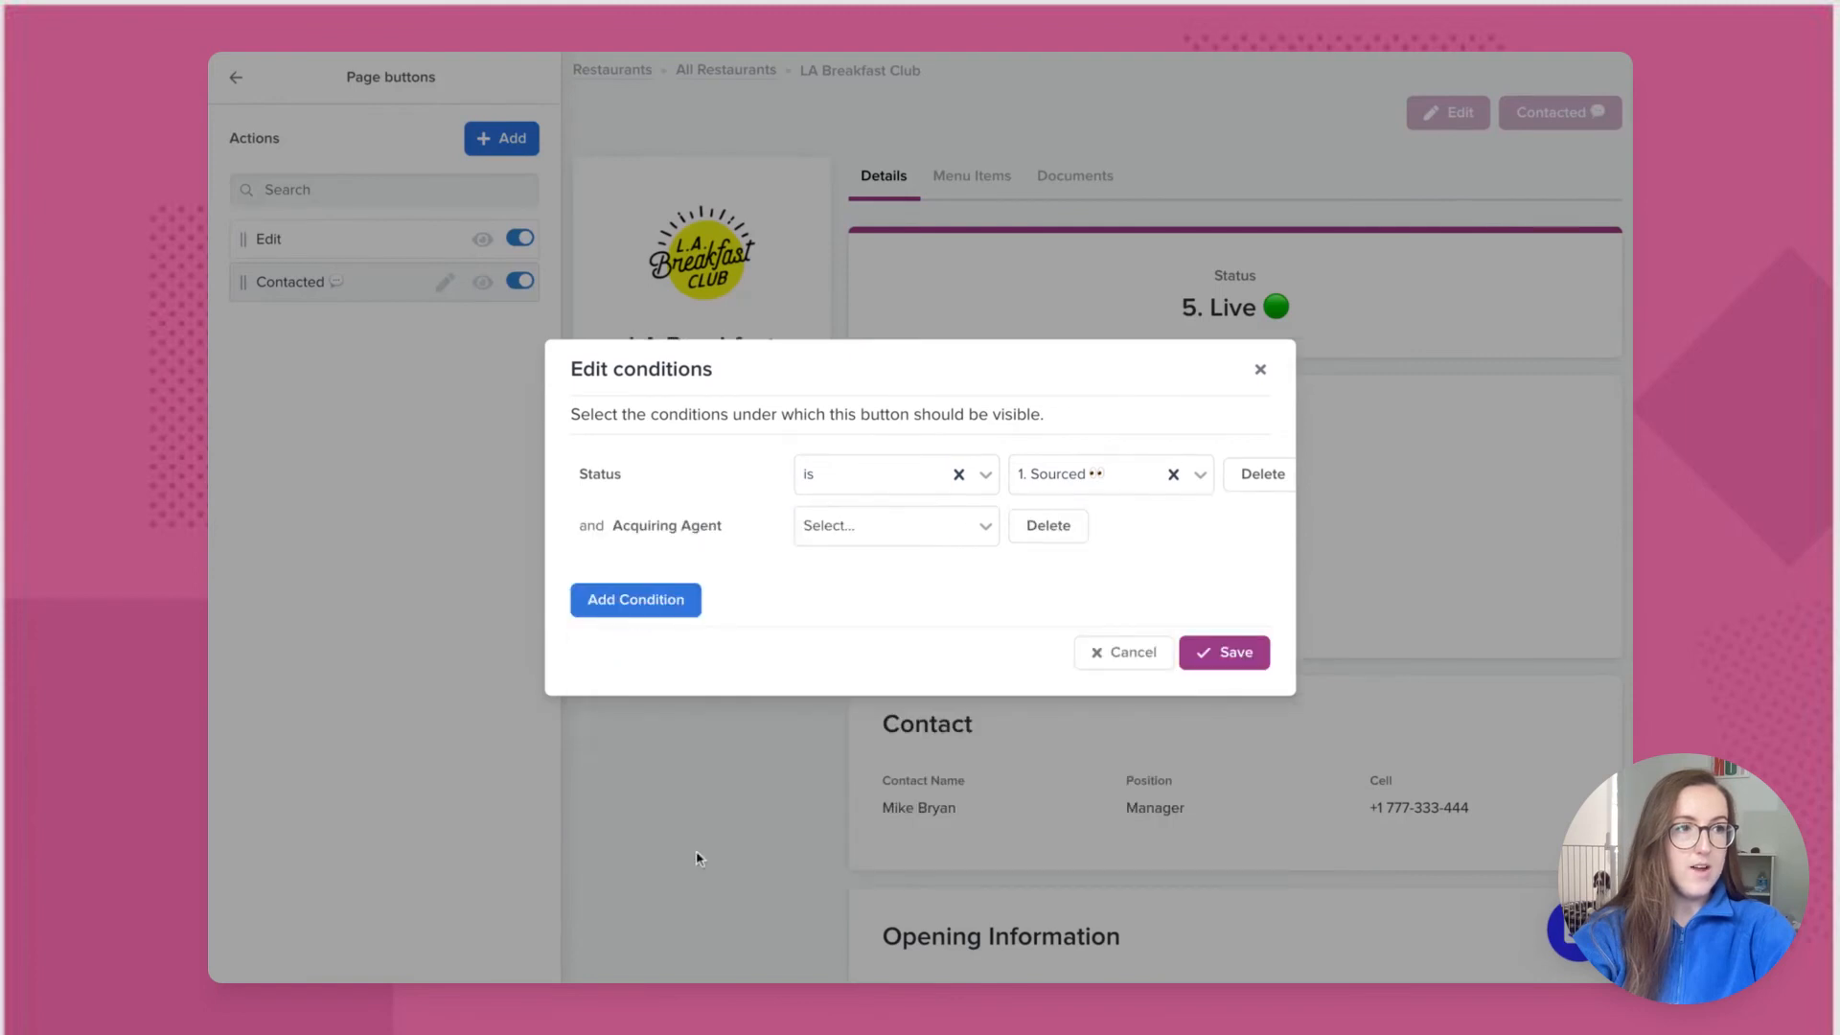
pyautogui.click(907, 528)
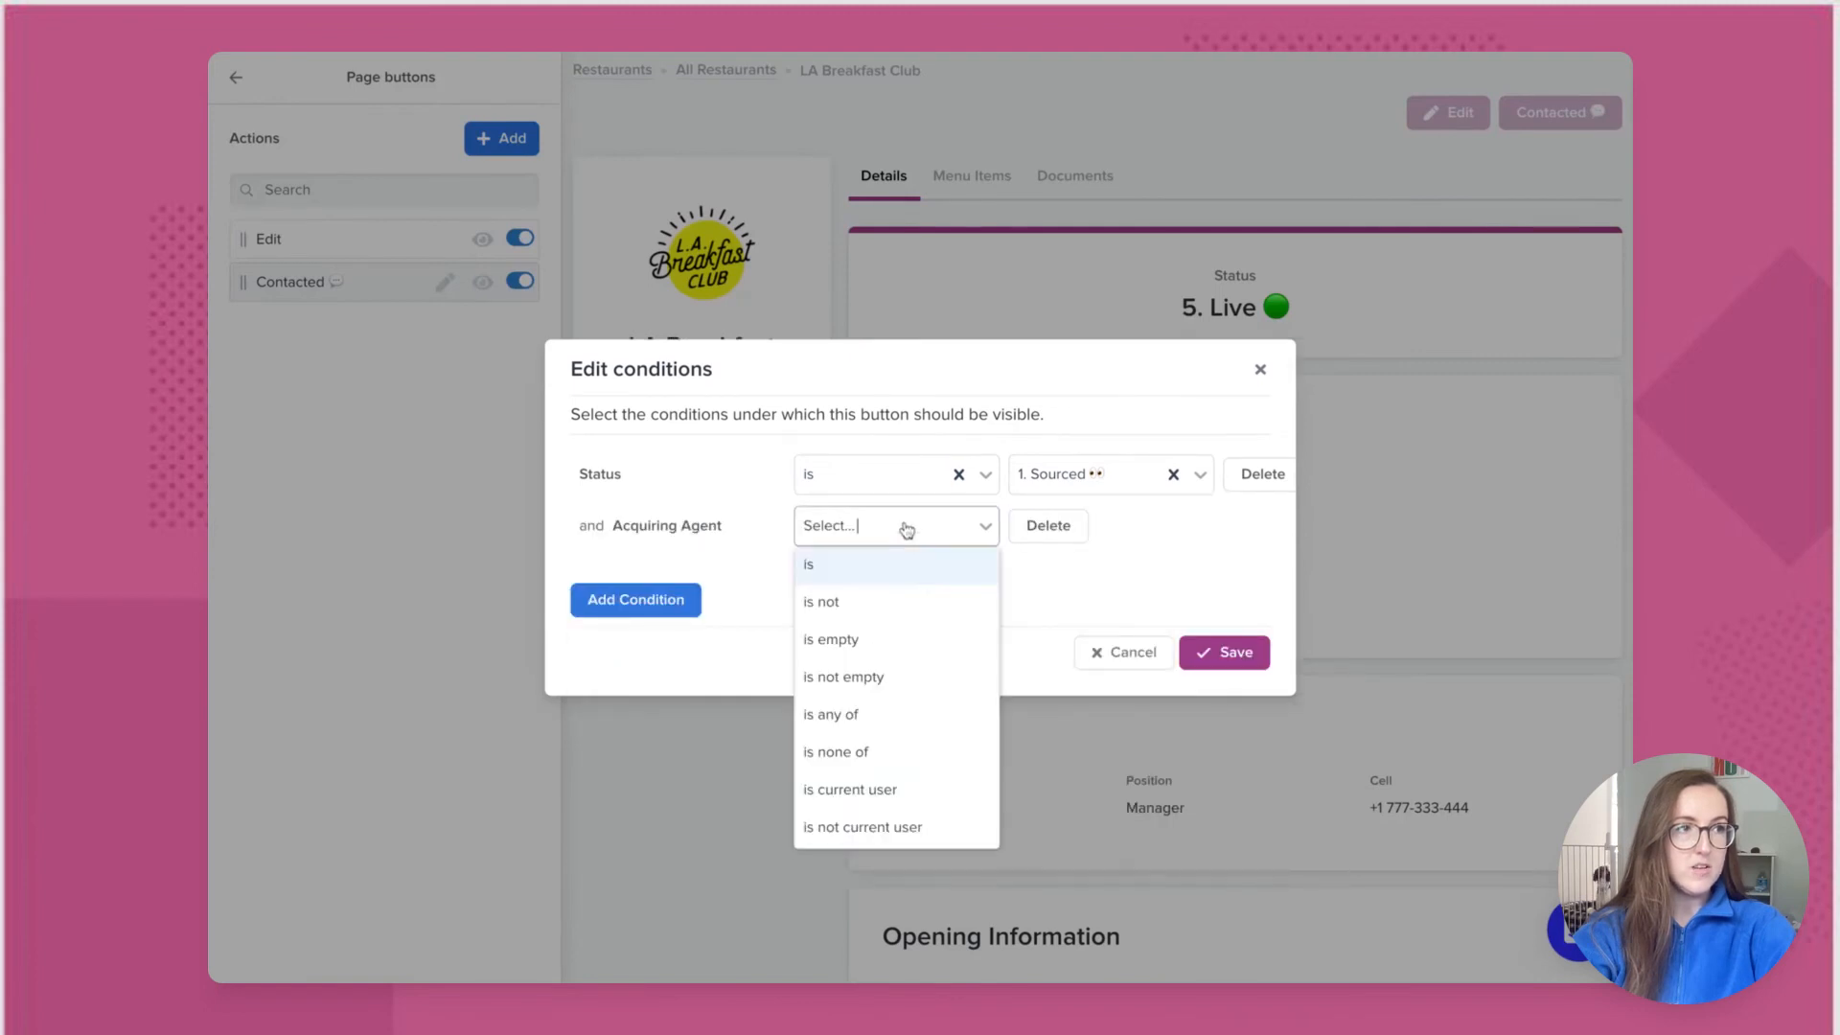
pyautogui.click(909, 789)
pyautogui.click(1255, 668)
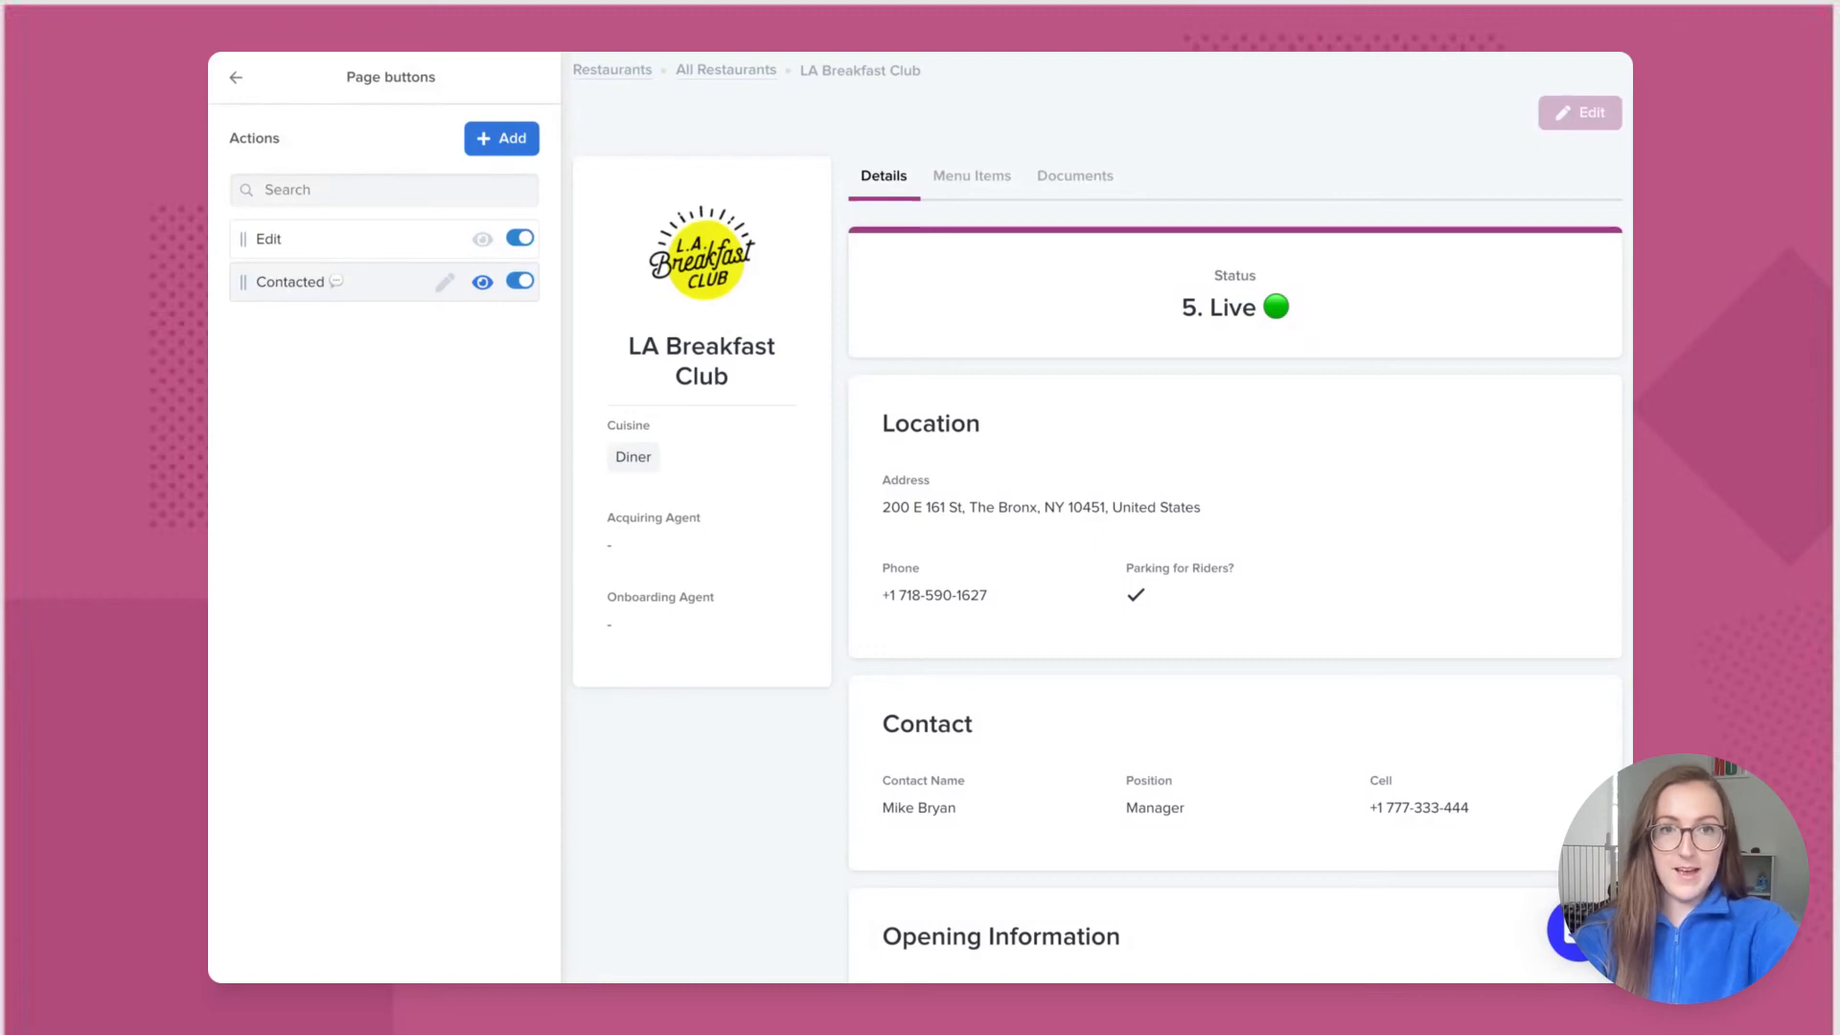
# Step: Create a 'Signed' action whose Update Record step sets Status to 3. Signed, not user-editable
pyautogui.click(513, 139)
pyautogui.click(694, 318)
pyautogui.write('Signed ✍')
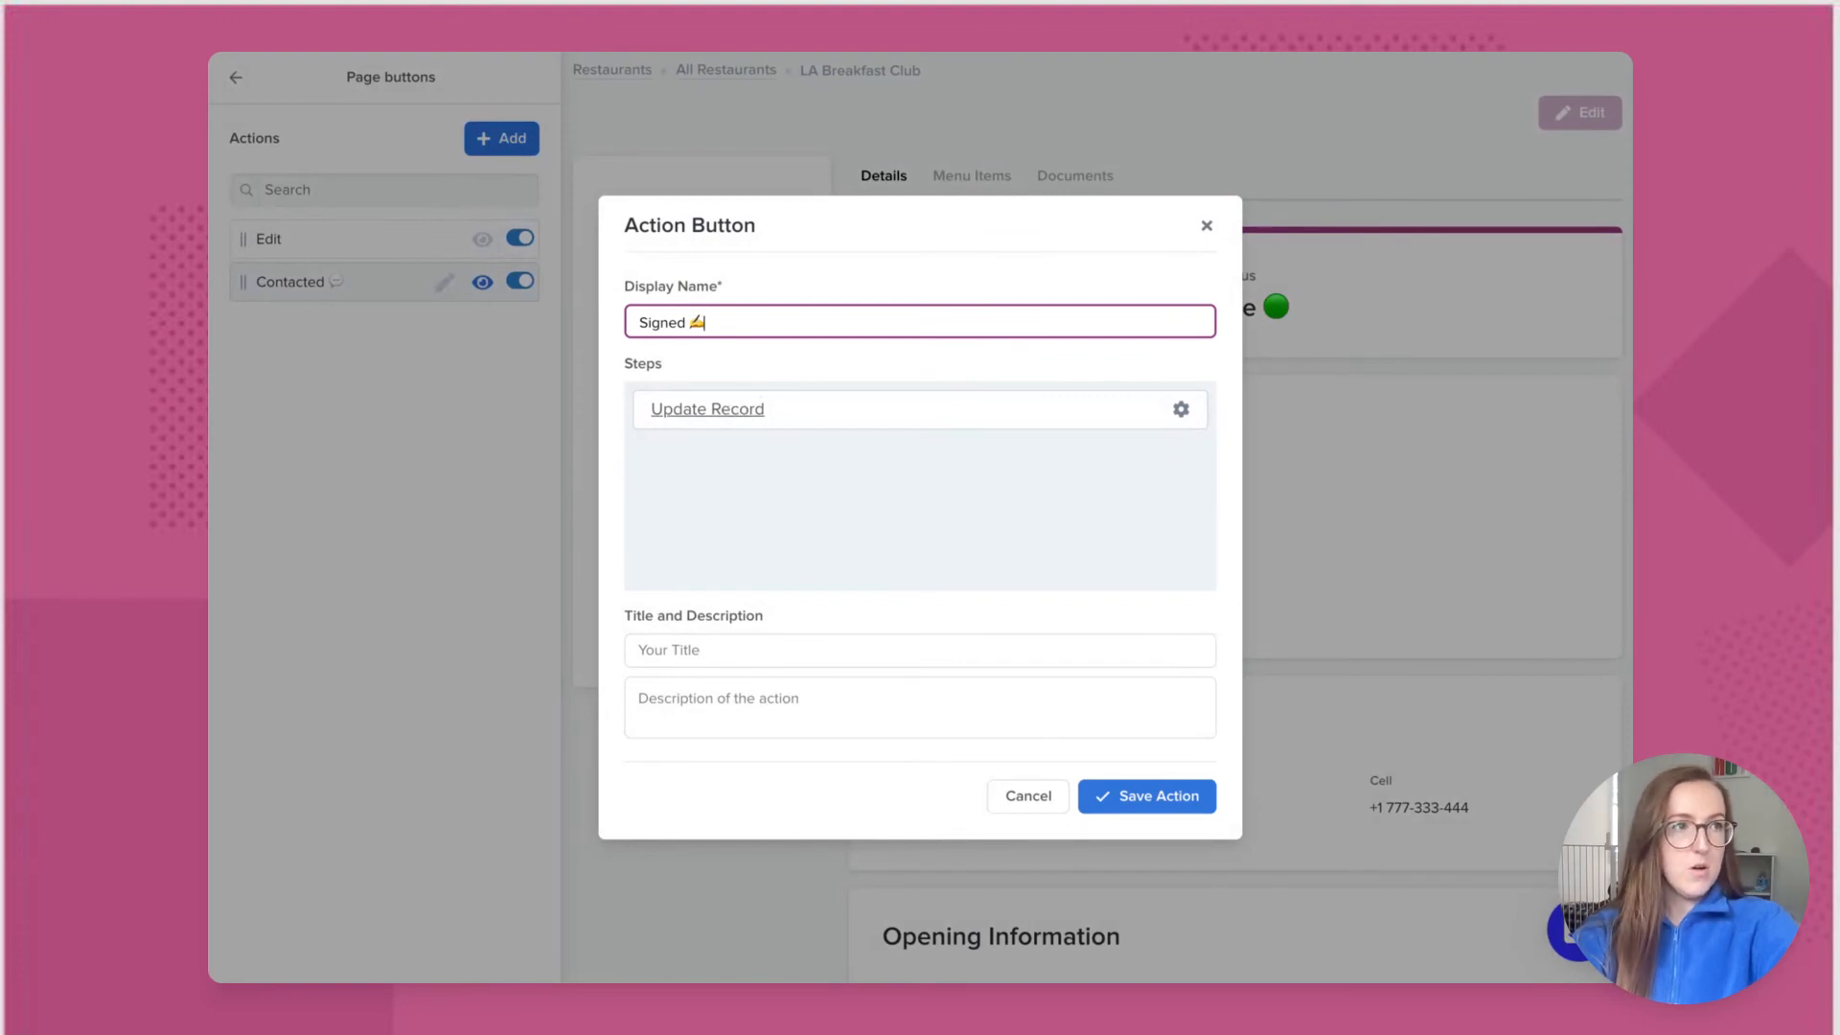
pyautogui.click(707, 409)
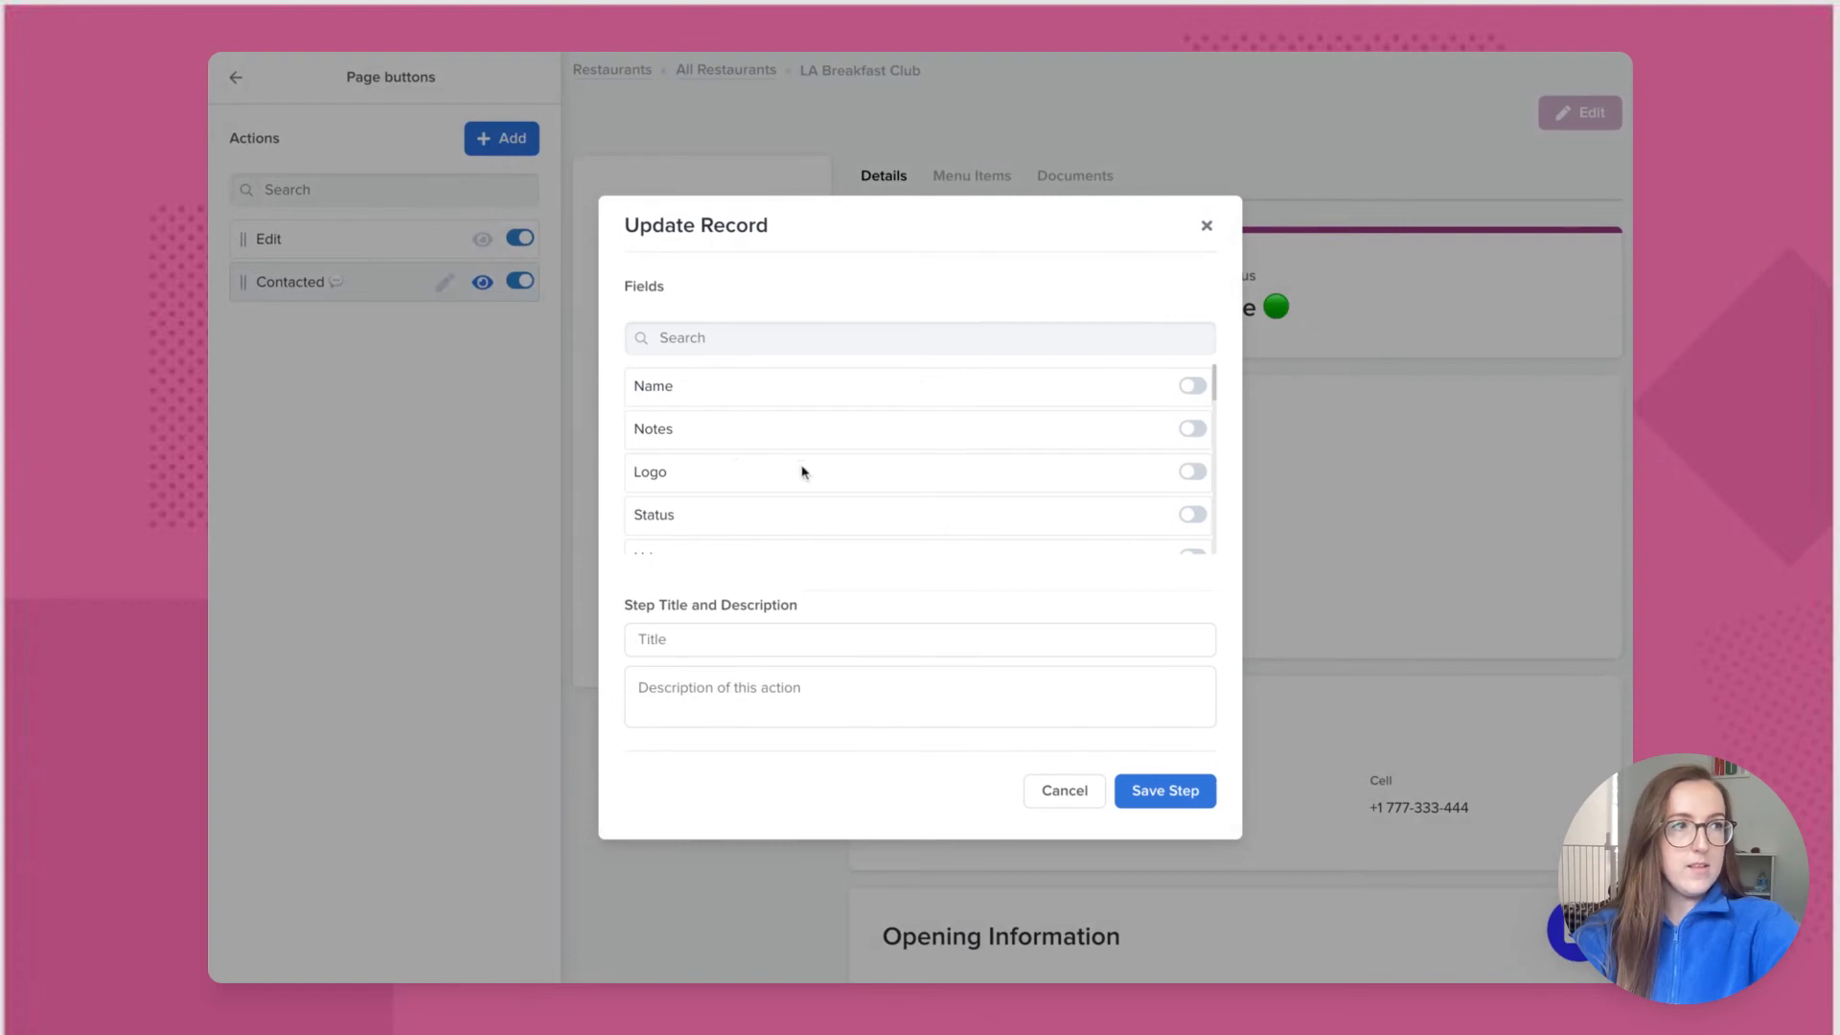
pyautogui.click(1189, 519)
pyautogui.click(1150, 388)
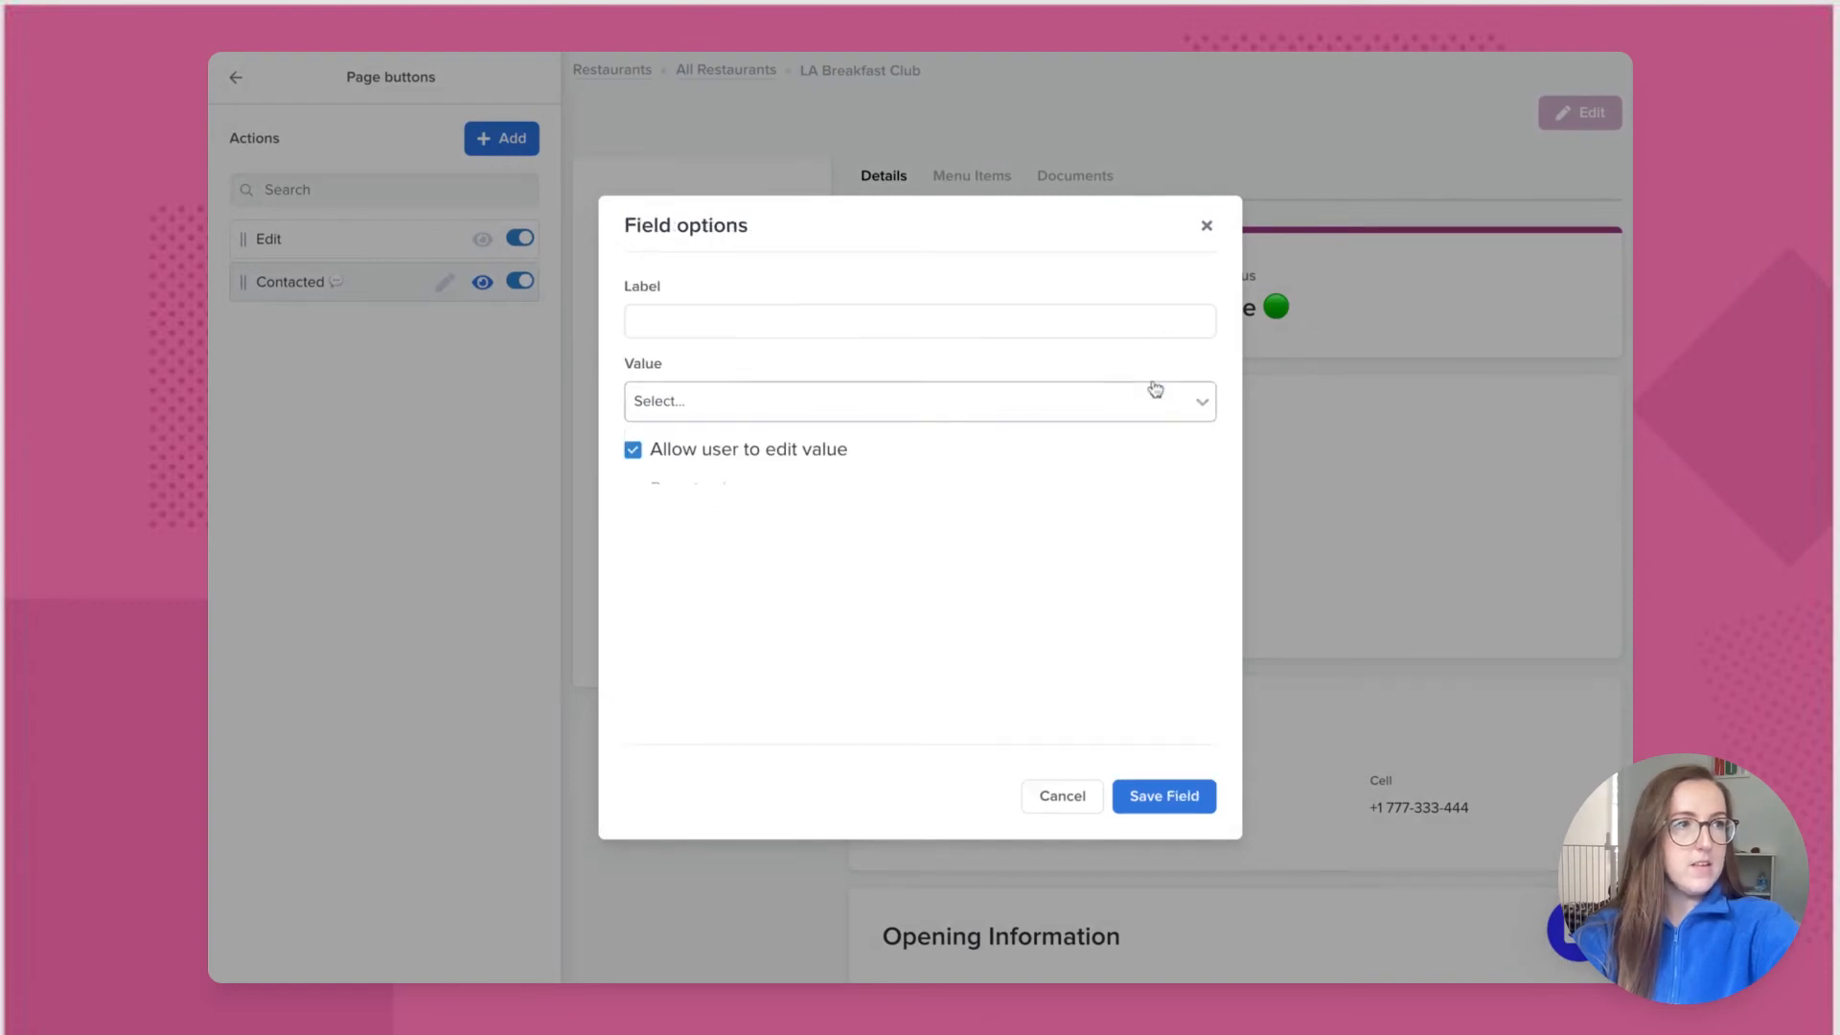
pyautogui.click(1109, 407)
pyautogui.click(985, 513)
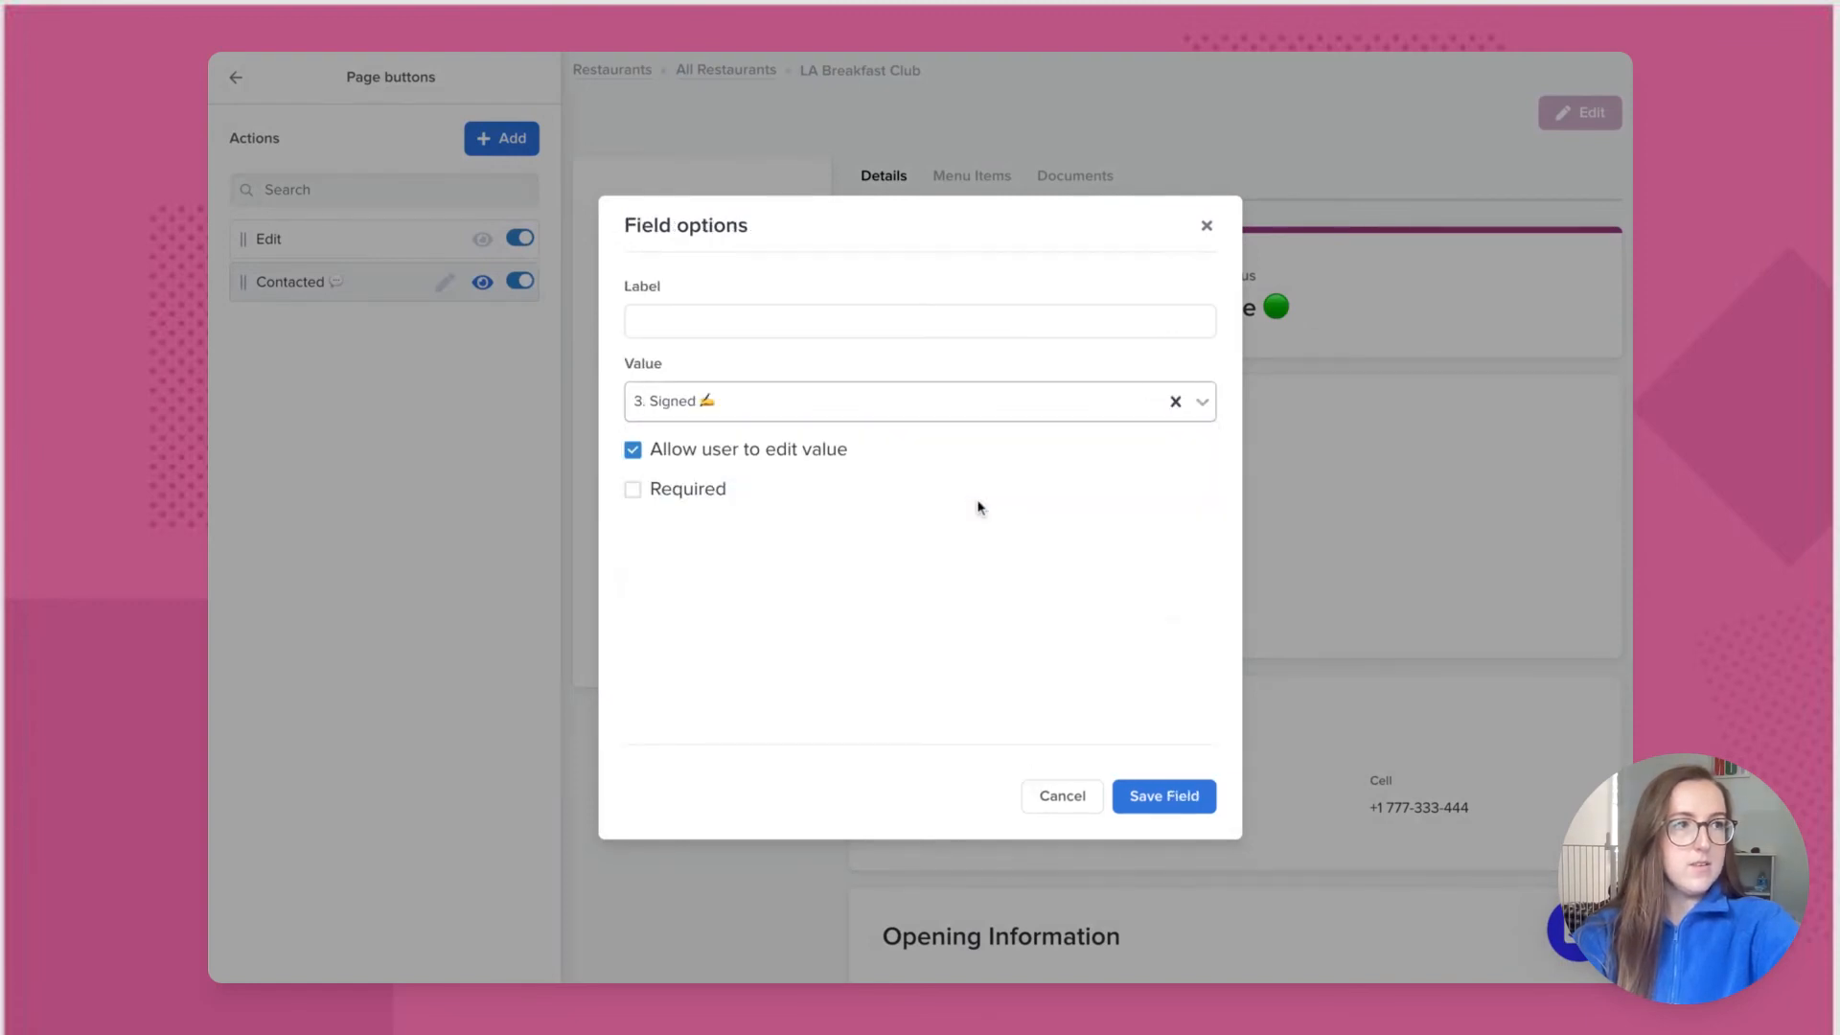
pyautogui.click(631, 451)
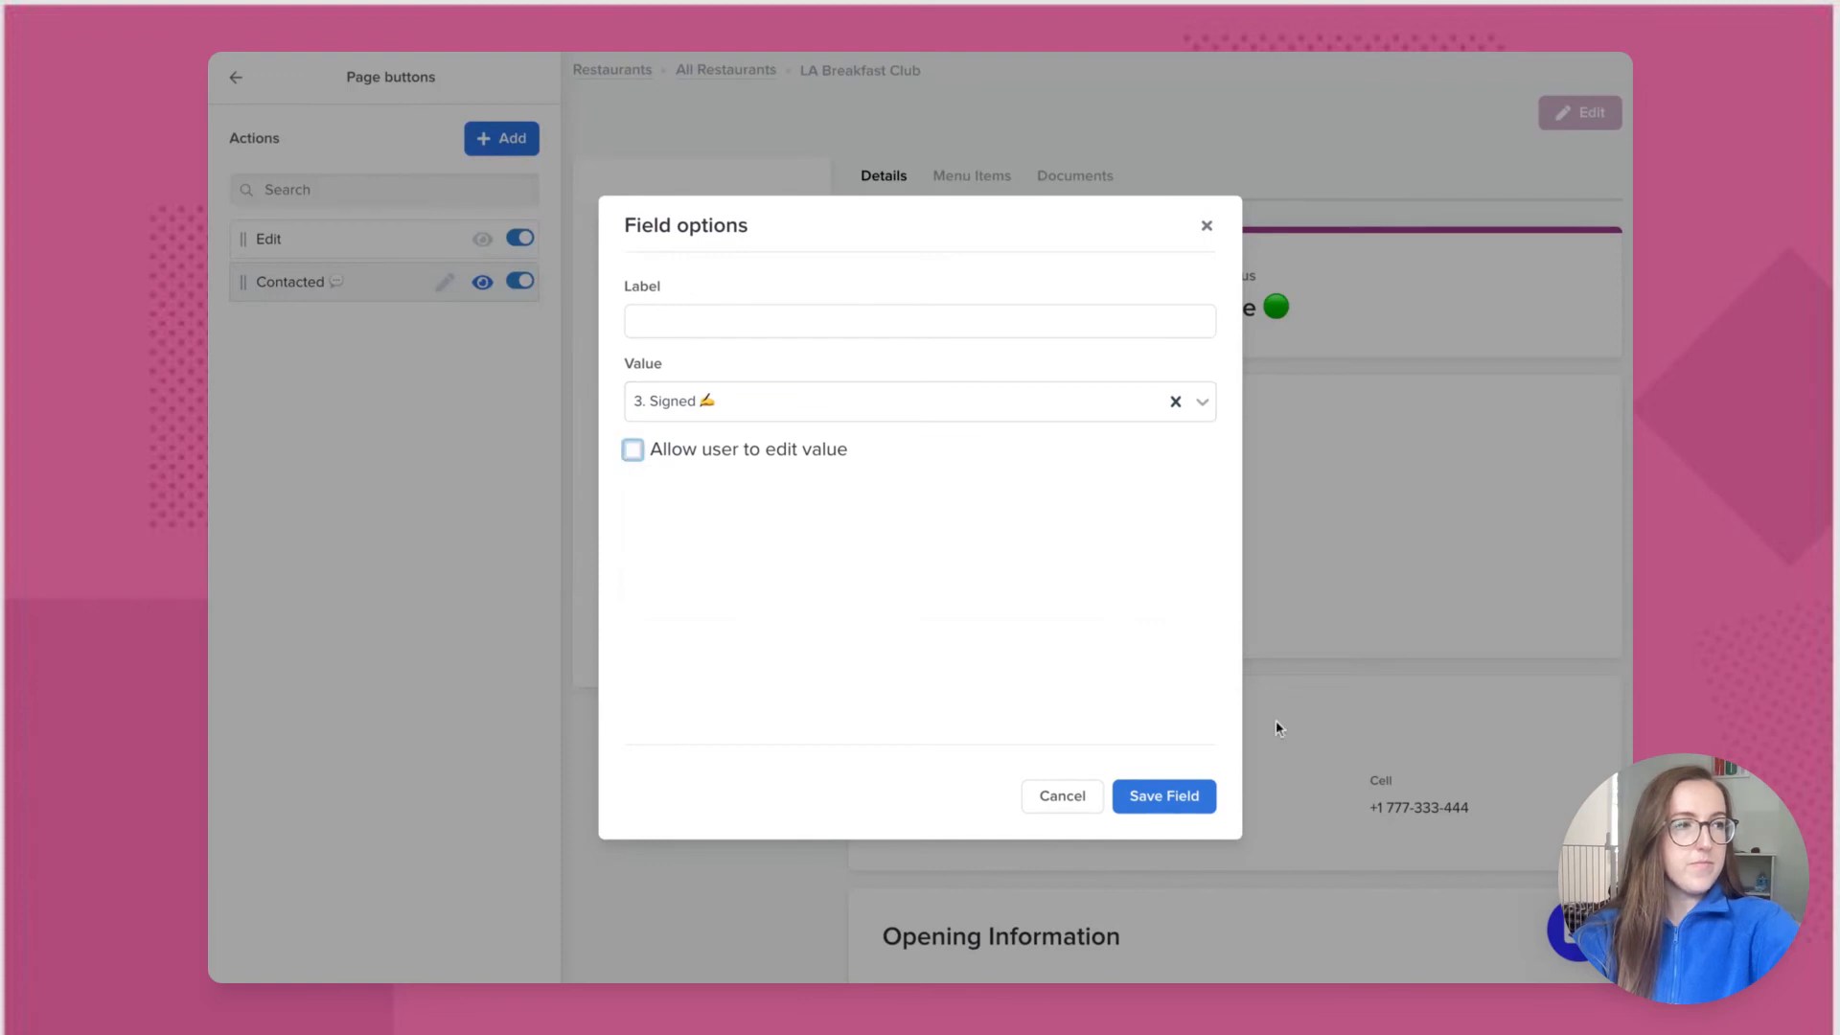
pyautogui.click(1171, 799)
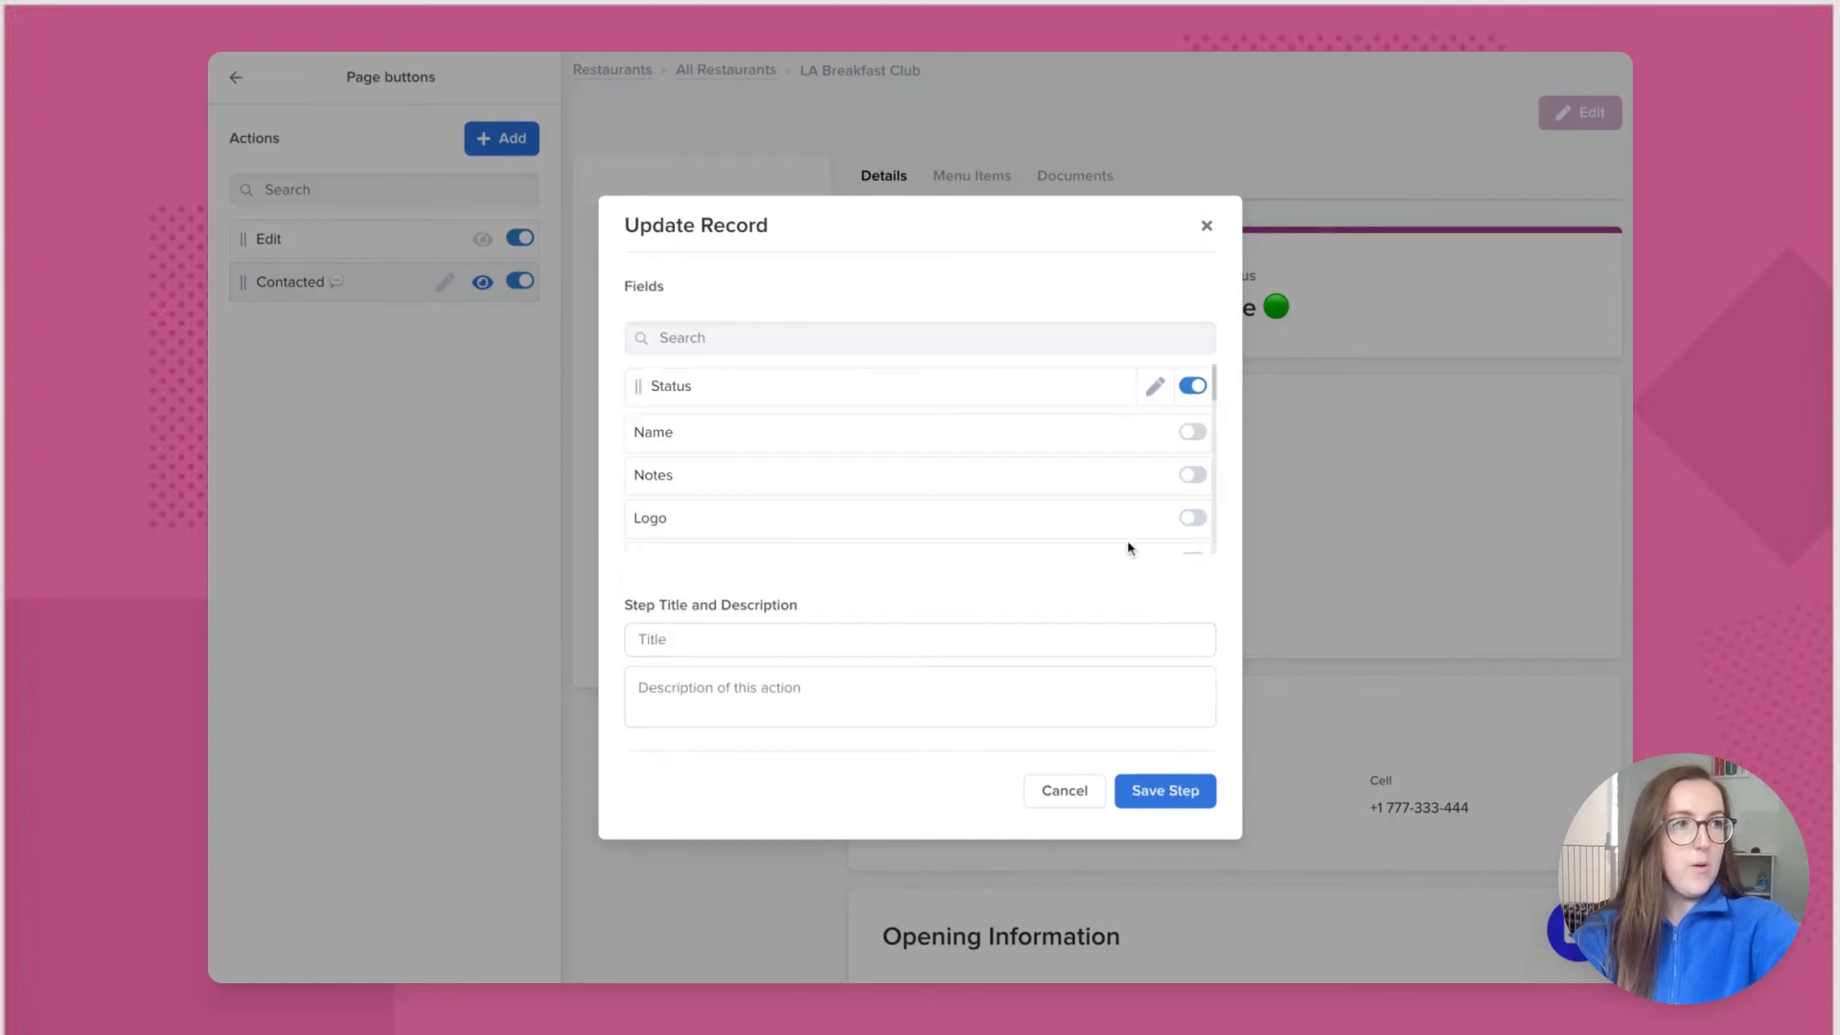
# Step: Add the Documents and Onboarding Agent fields to the Signed update step
pyautogui.click(1018, 338)
pyautogui.write('doc')
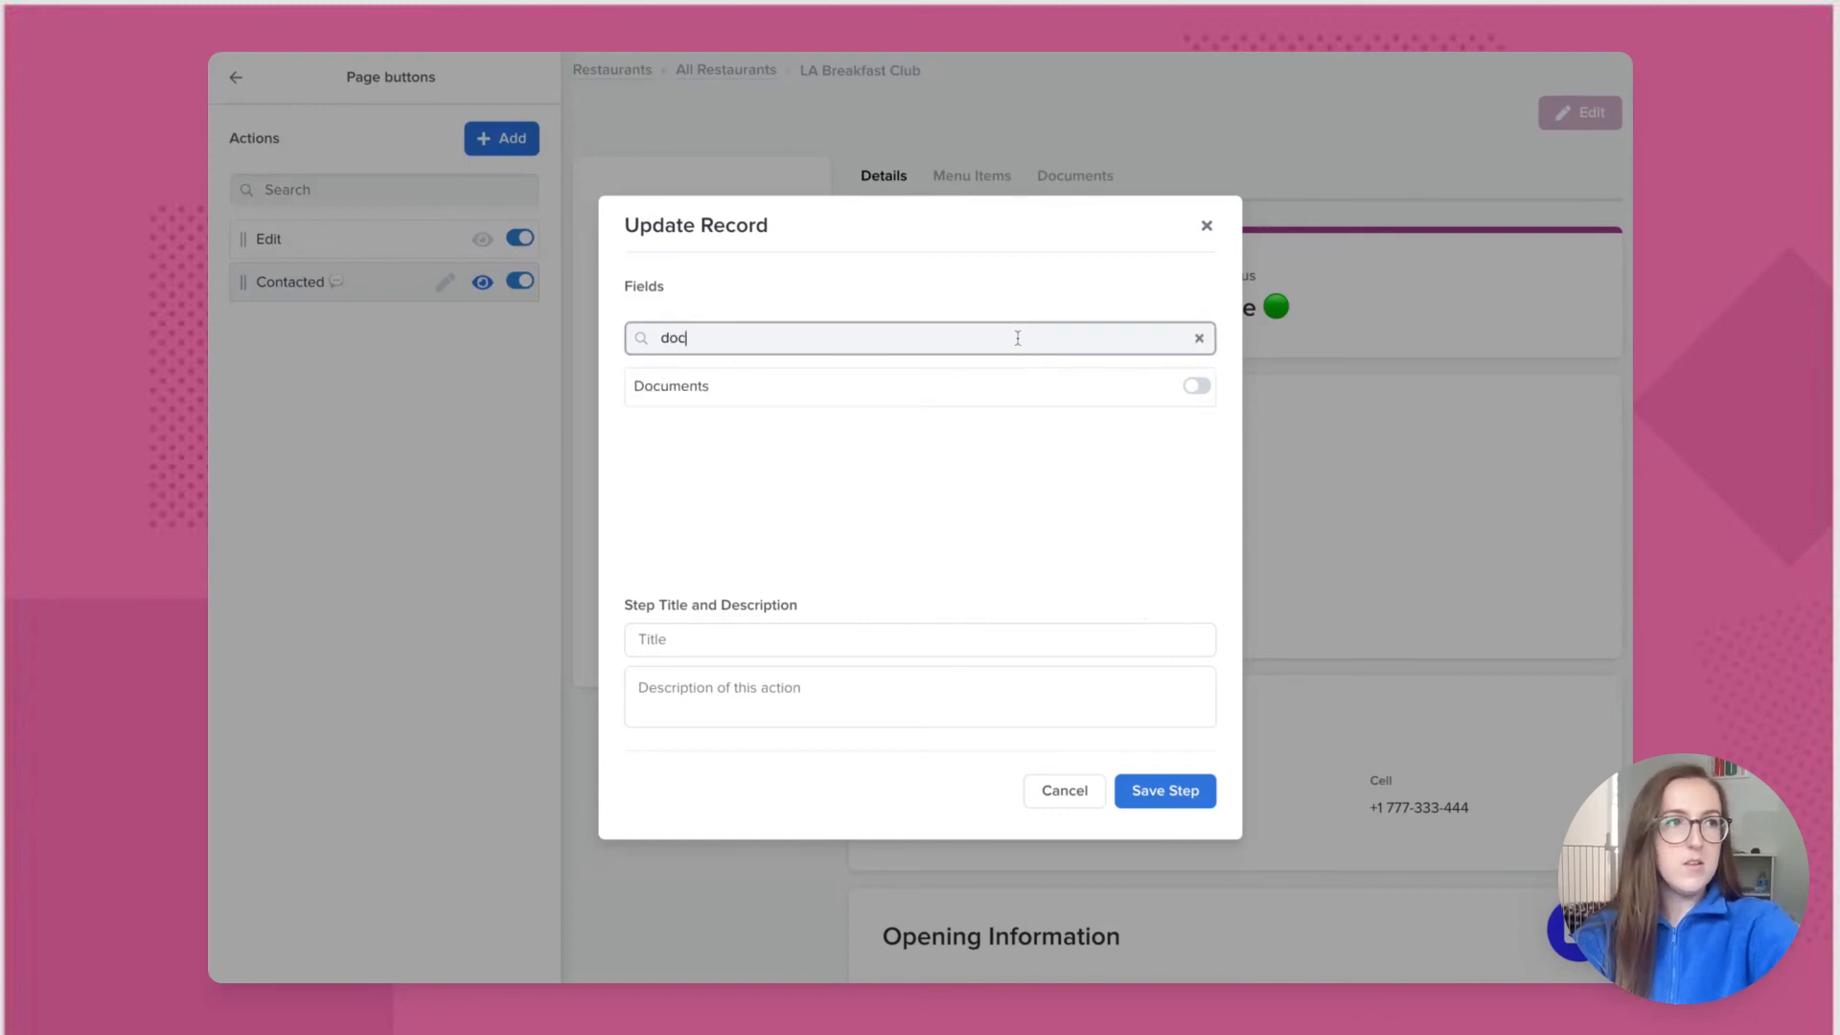
pyautogui.click(1196, 386)
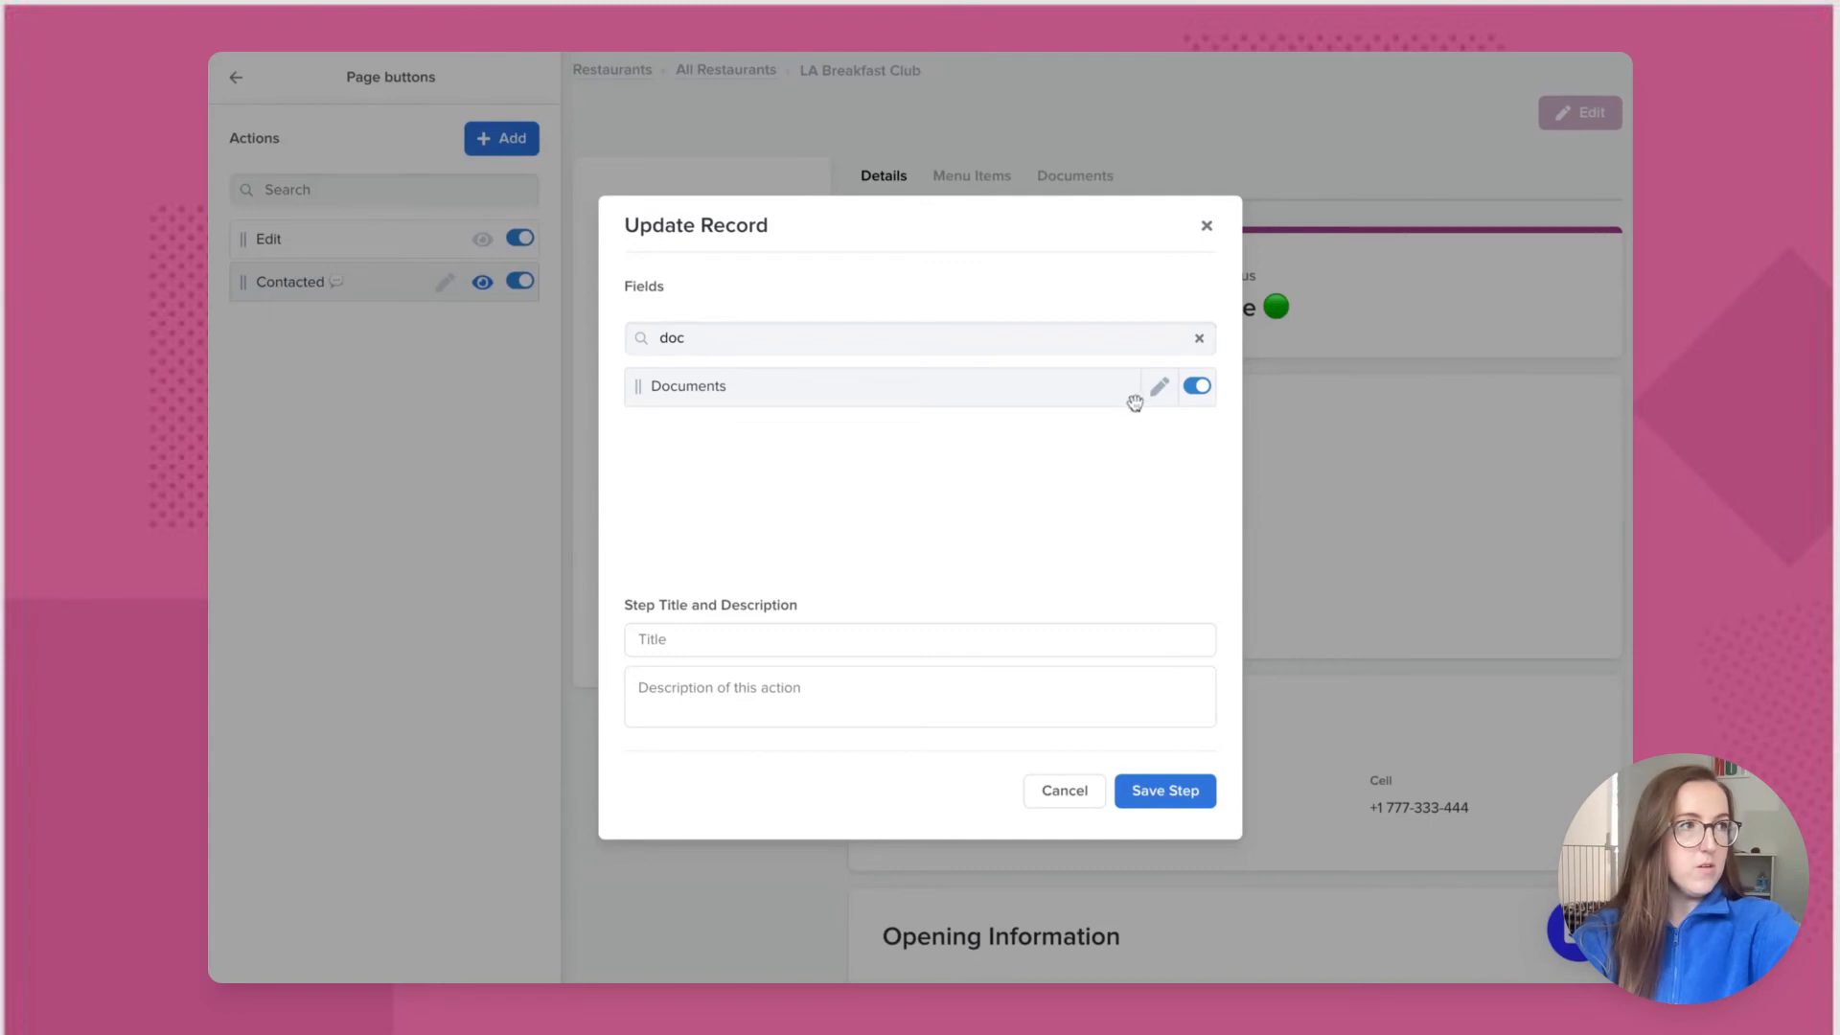
pyautogui.click(1199, 337)
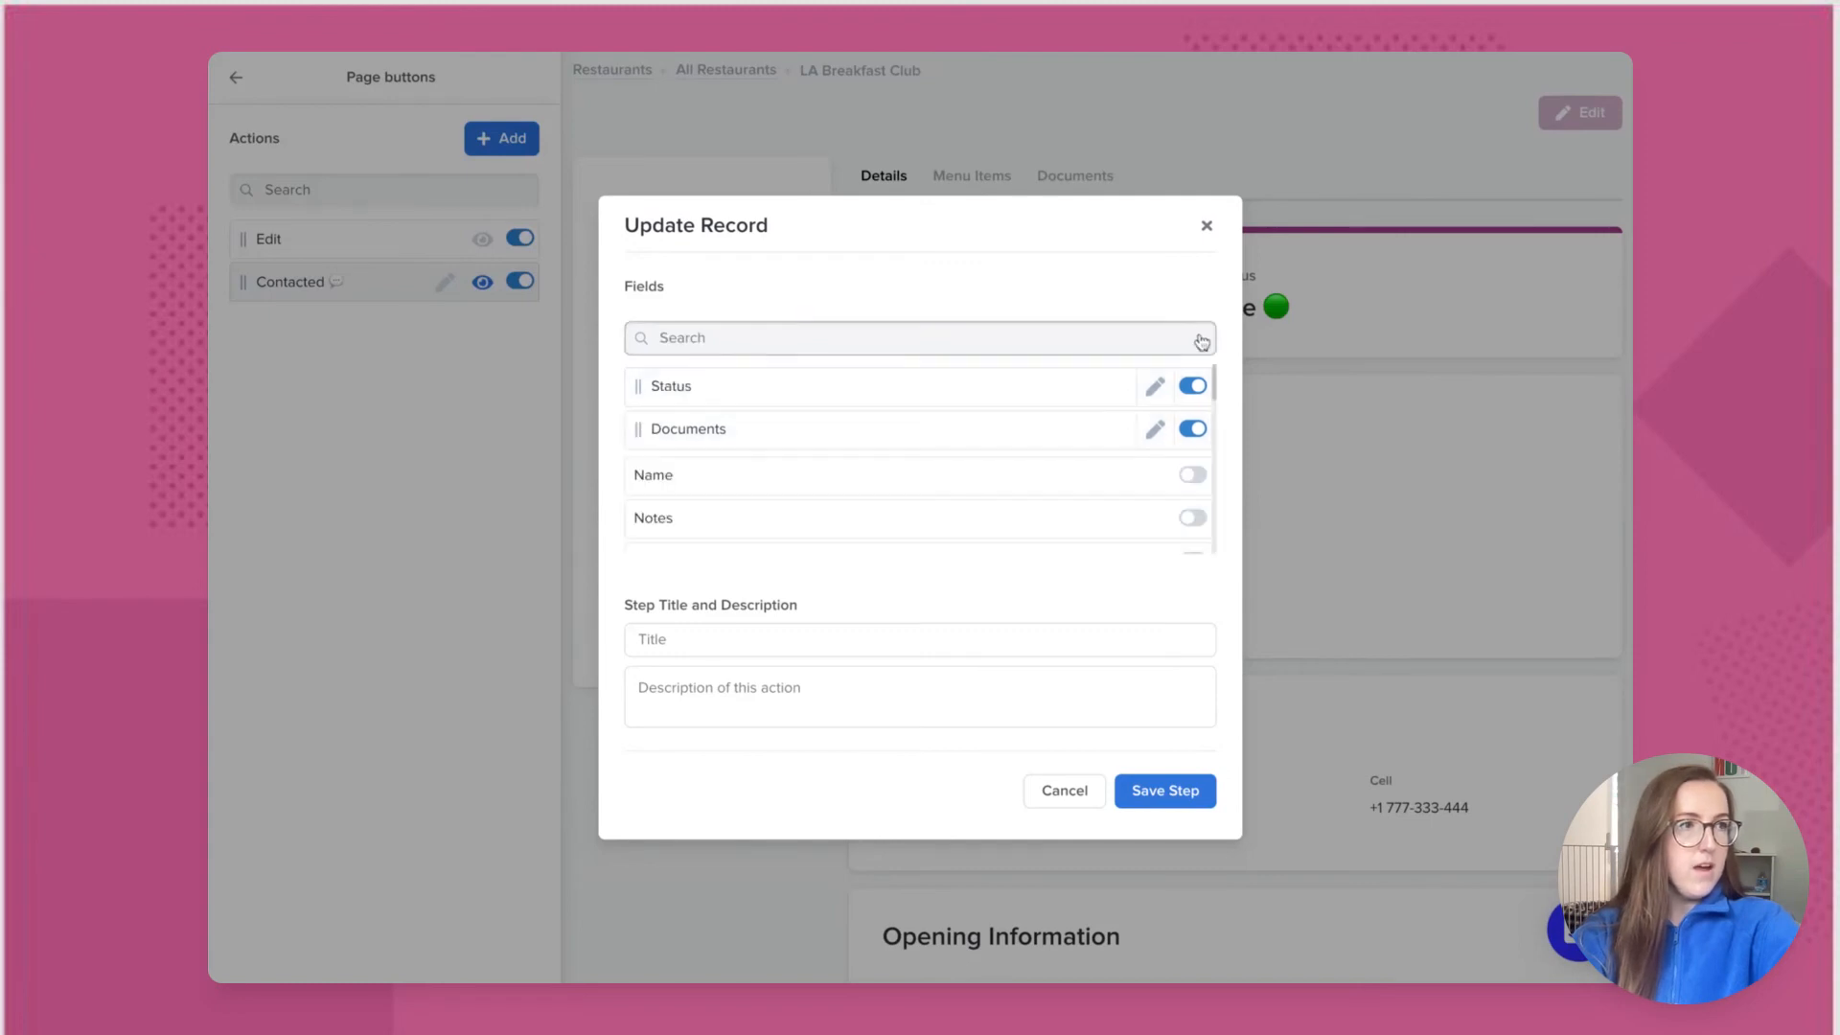
pyautogui.scroll(-5, 1080, 460)
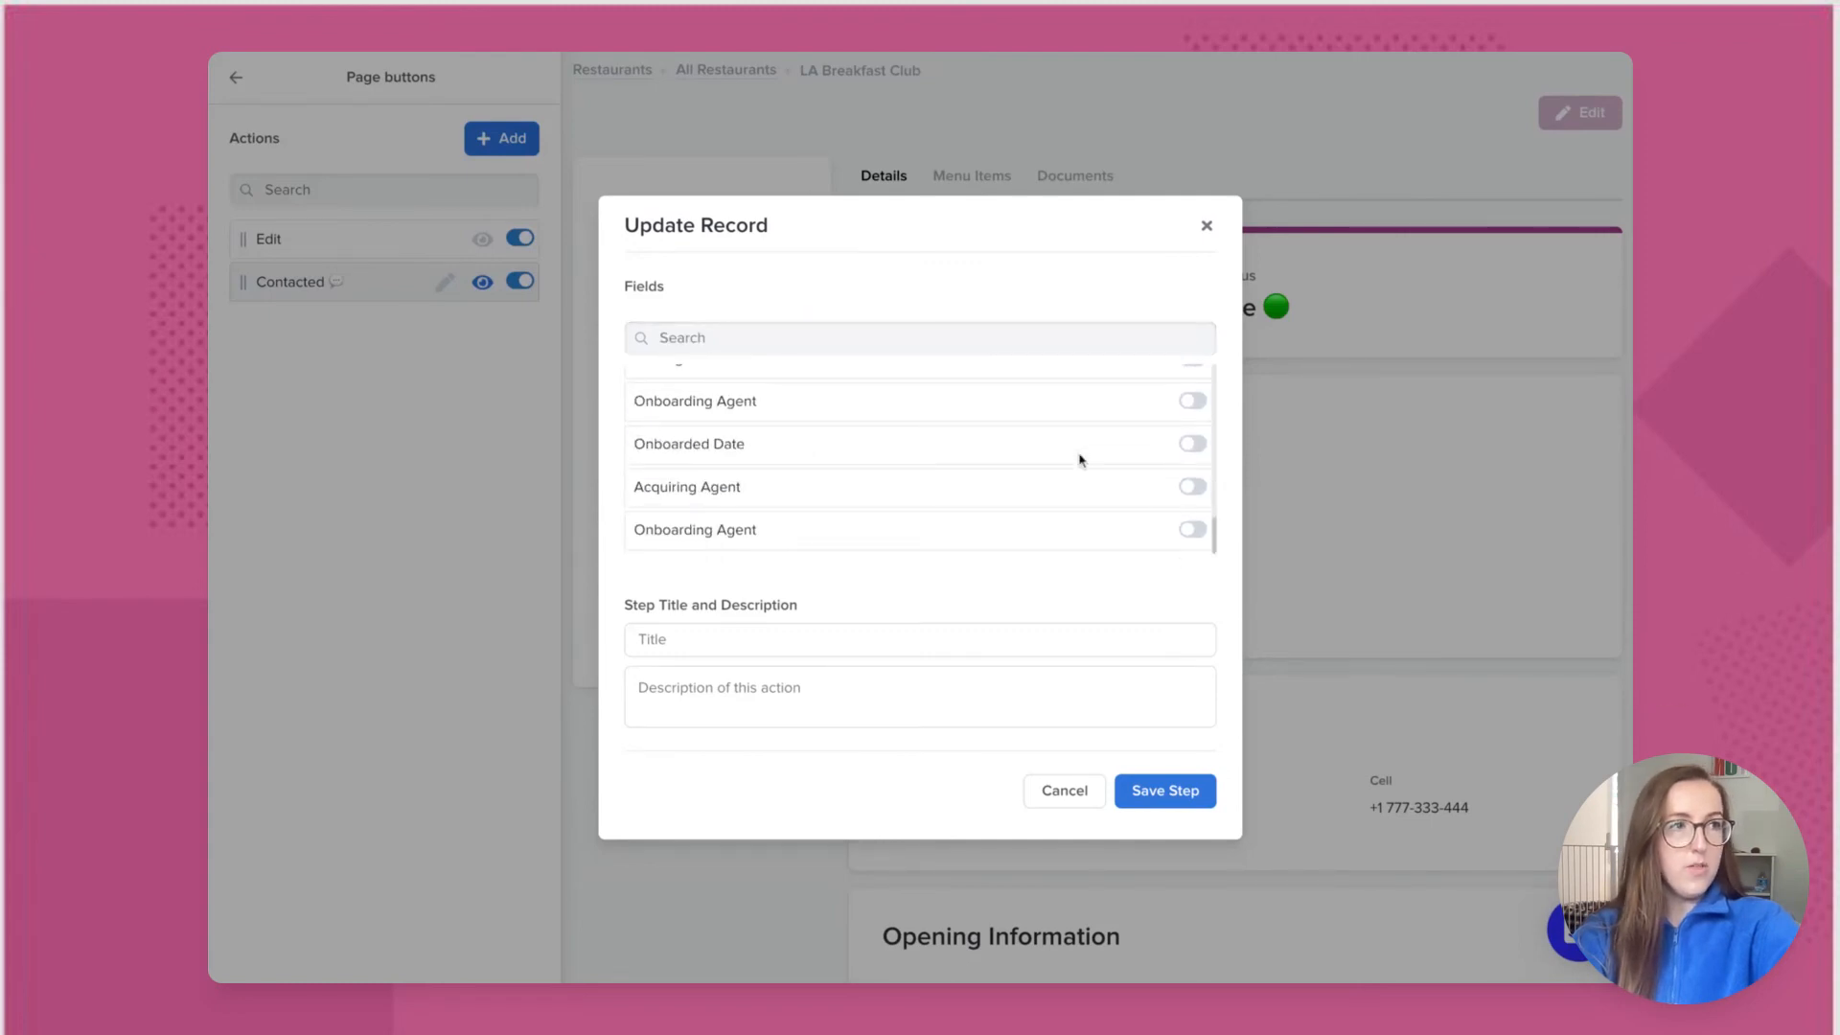
pyautogui.click(1192, 530)
# Step: Label Onboarding Agent 'Assign to an onboarding agent', save the Signed action and enable it
pyautogui.scroll(5, 1126, 417)
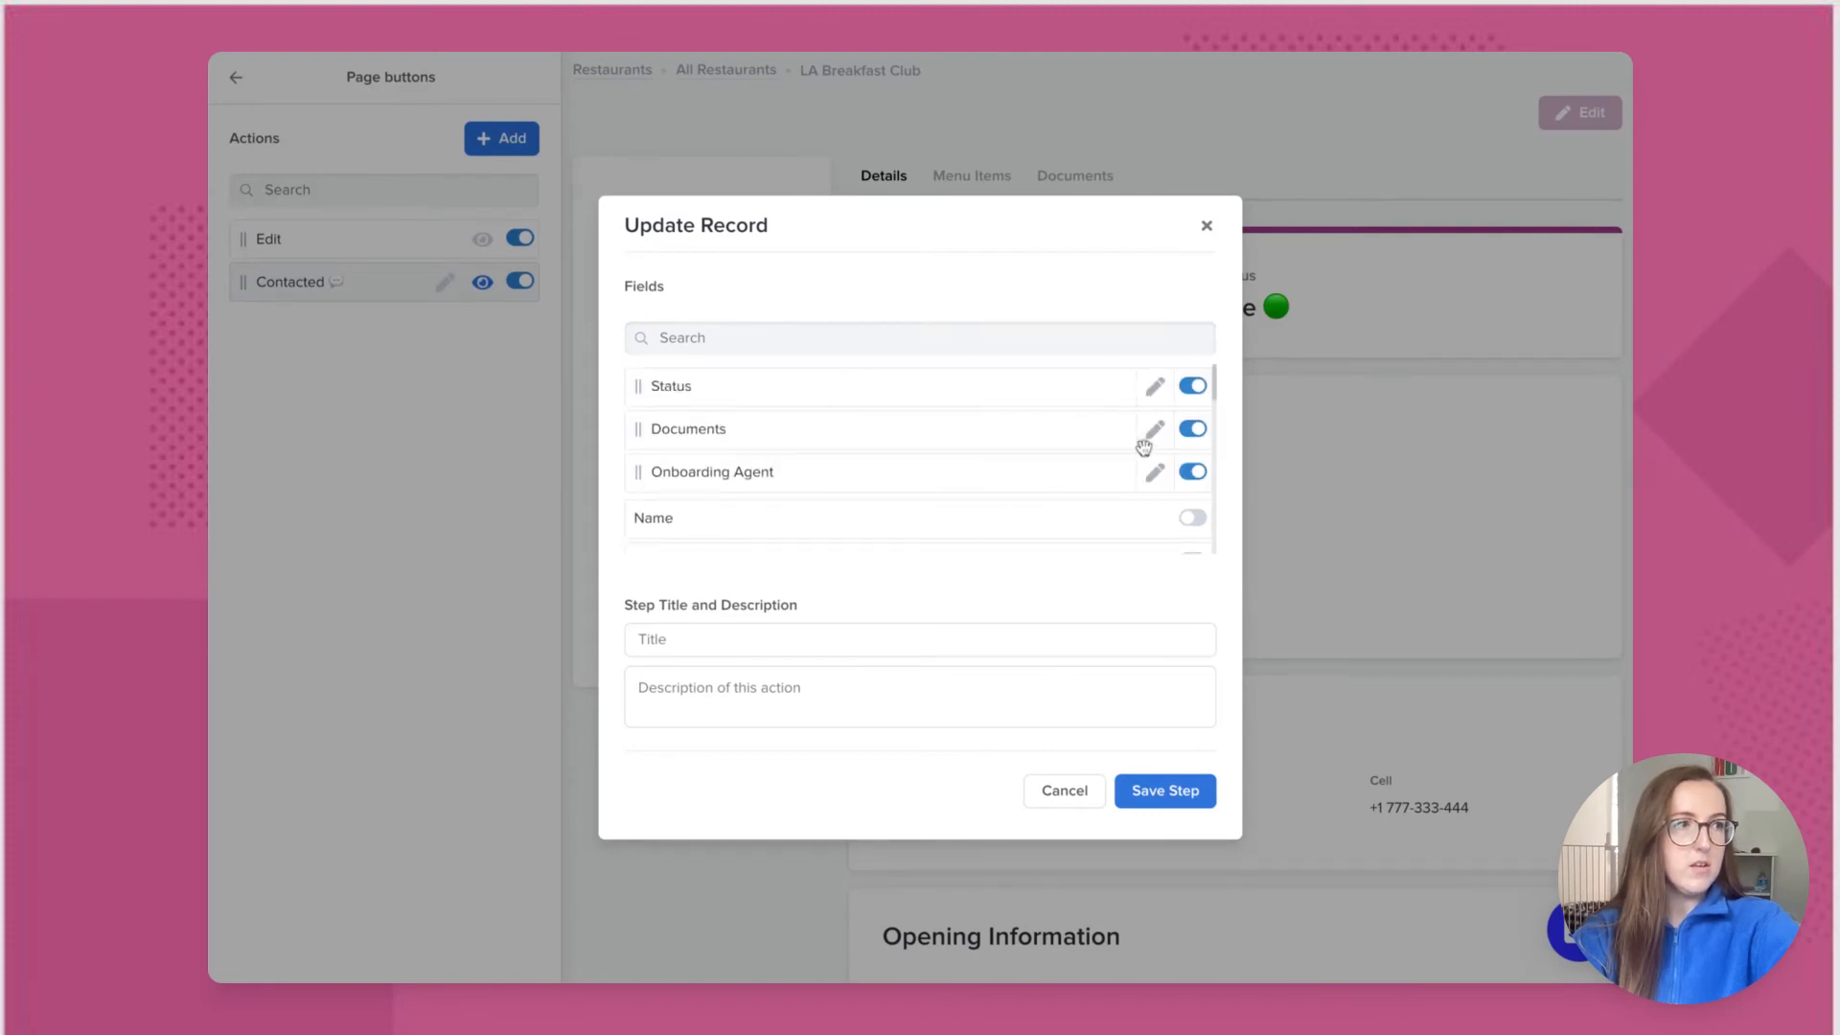
pyautogui.click(1154, 473)
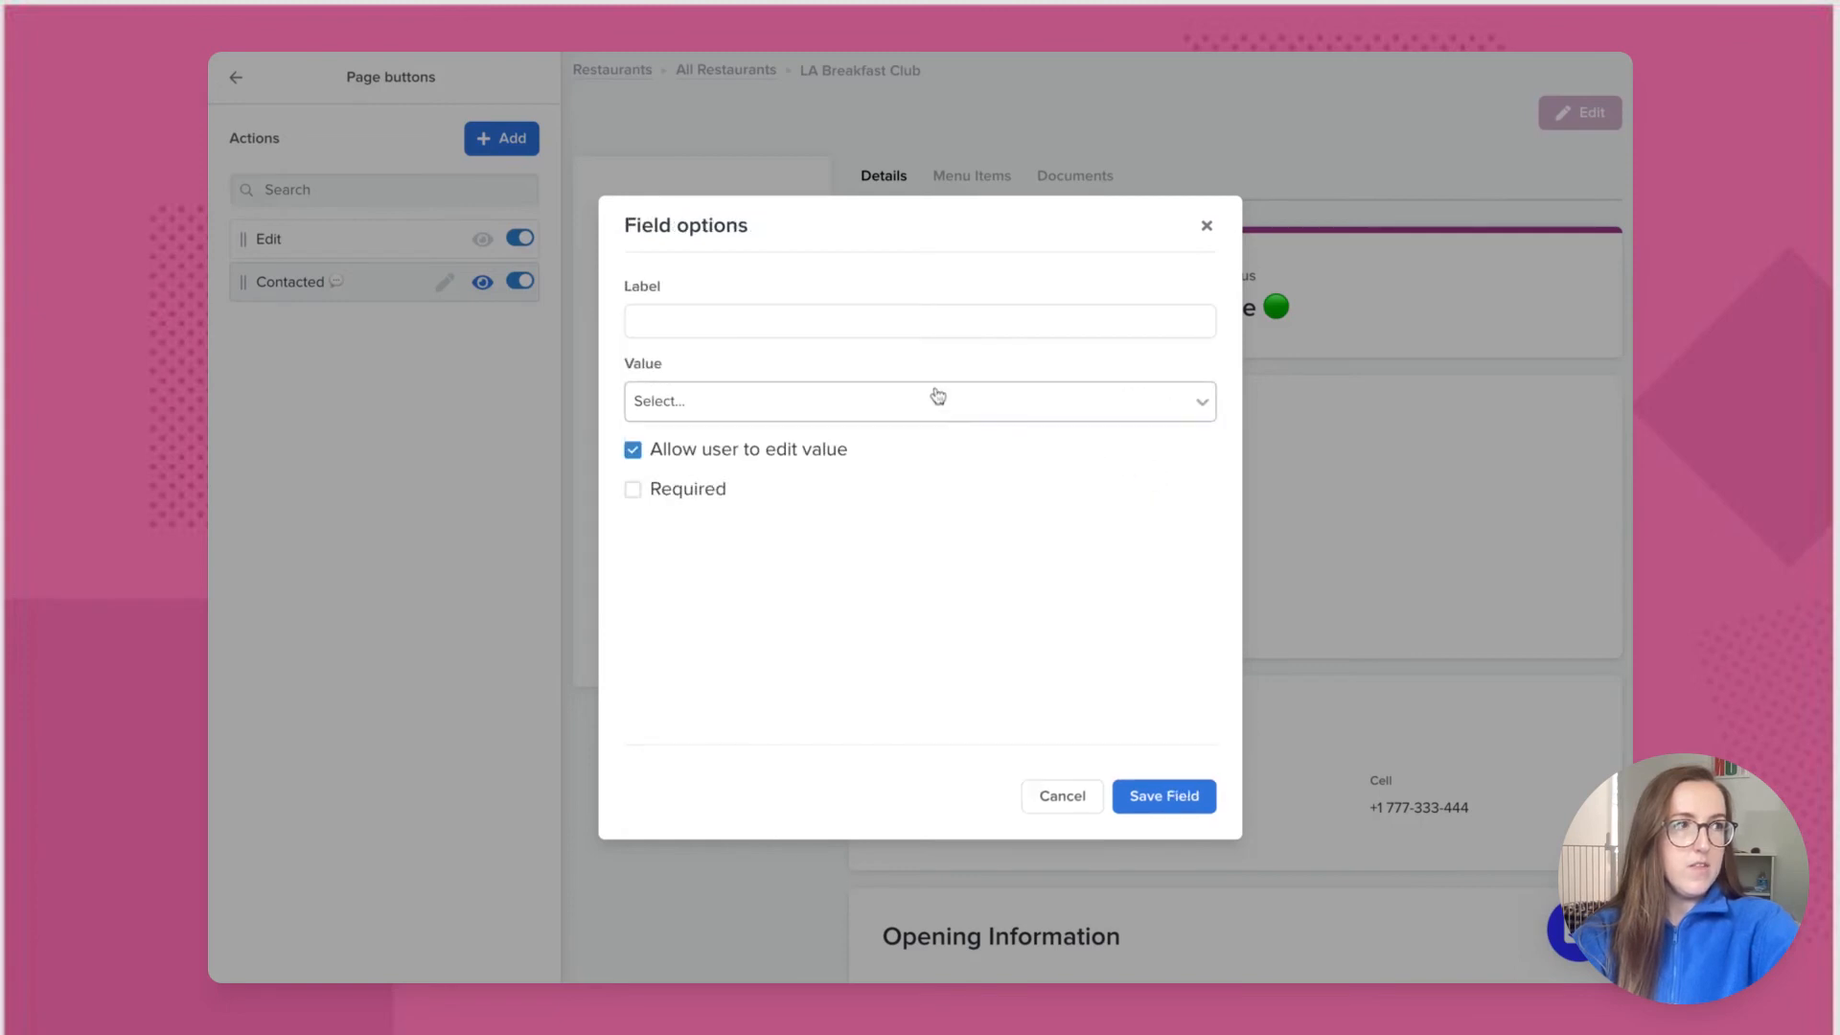
pyautogui.click(790, 322)
pyautogui.write('Assign to')
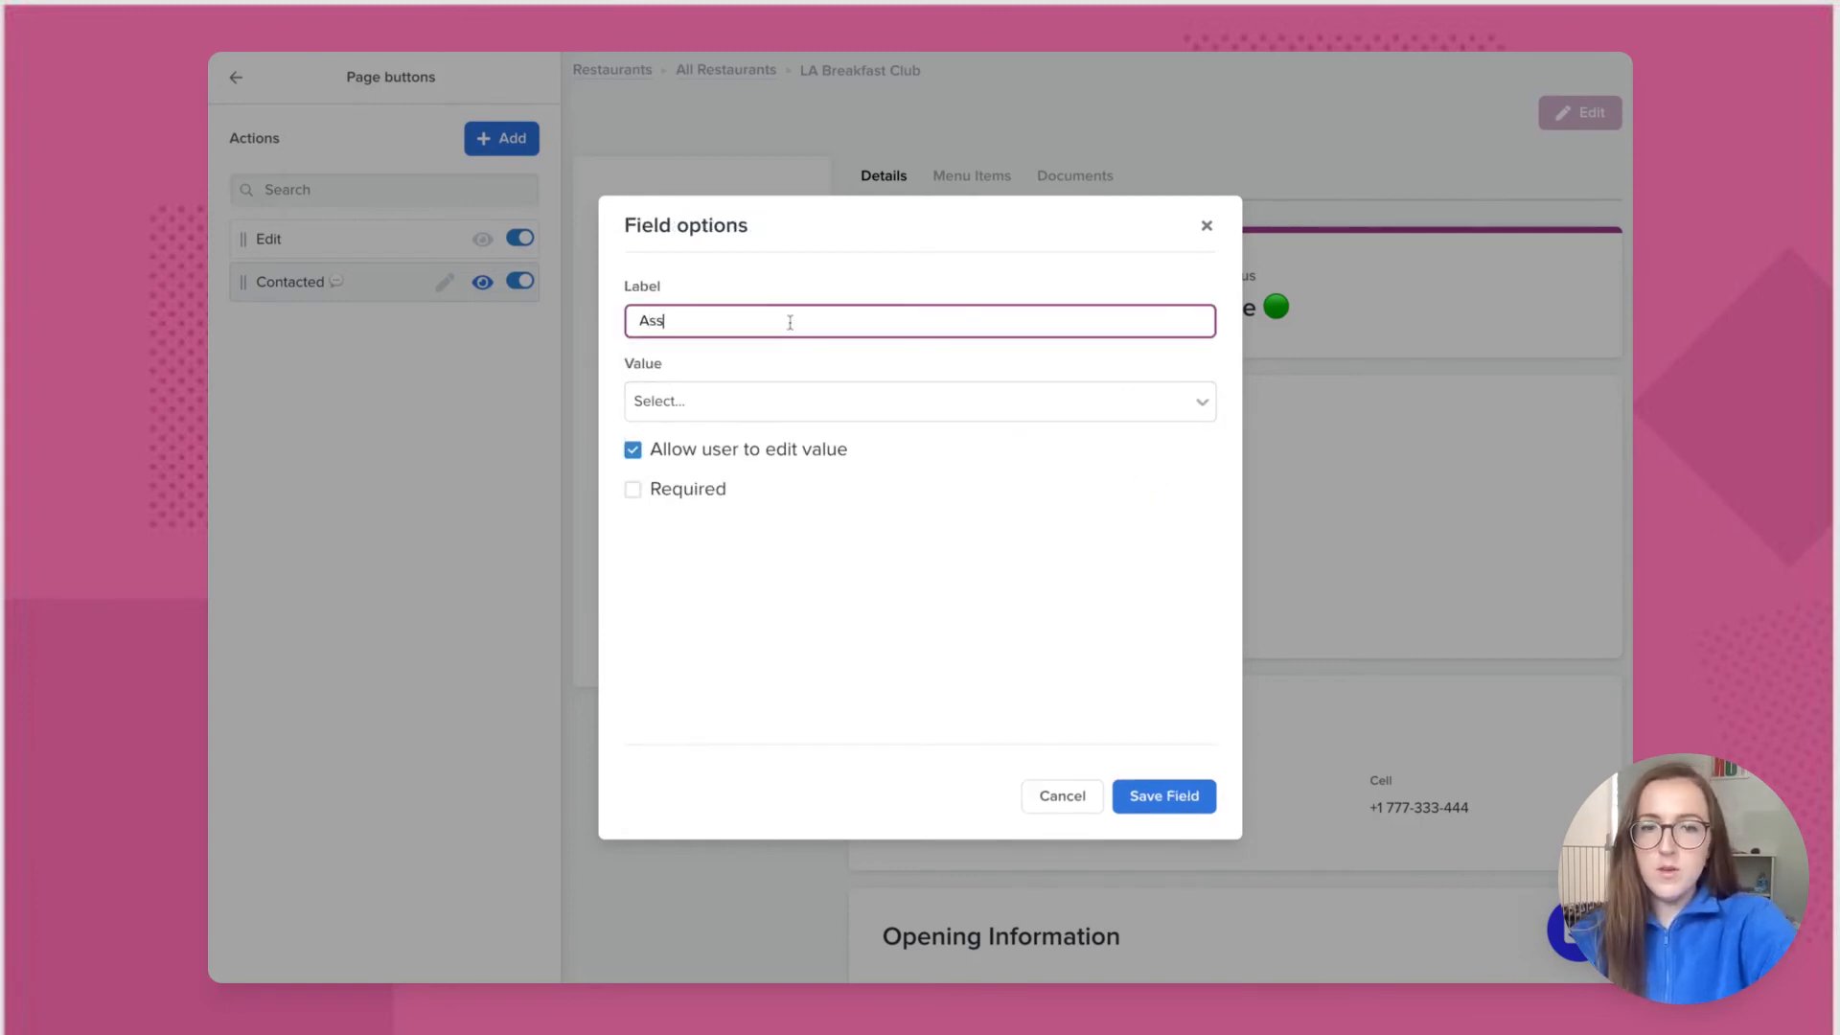
pyautogui.write('on')
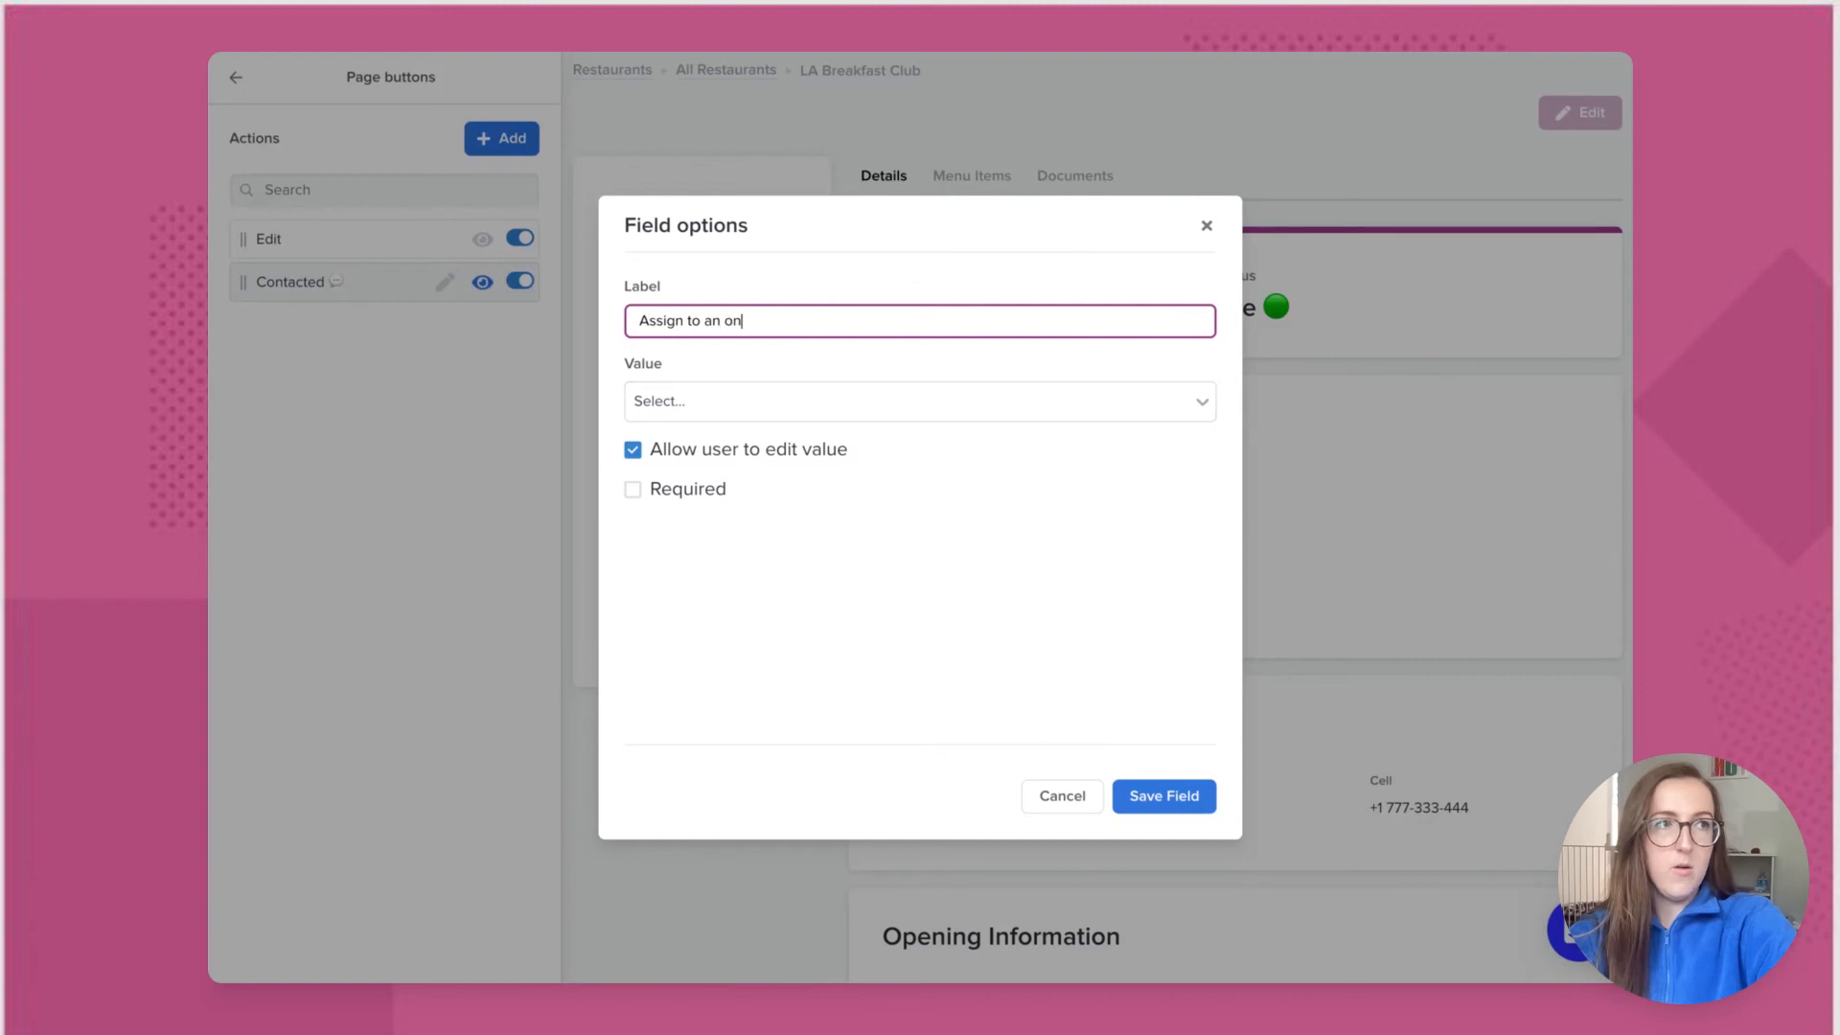
pyautogui.write('boarding agent')
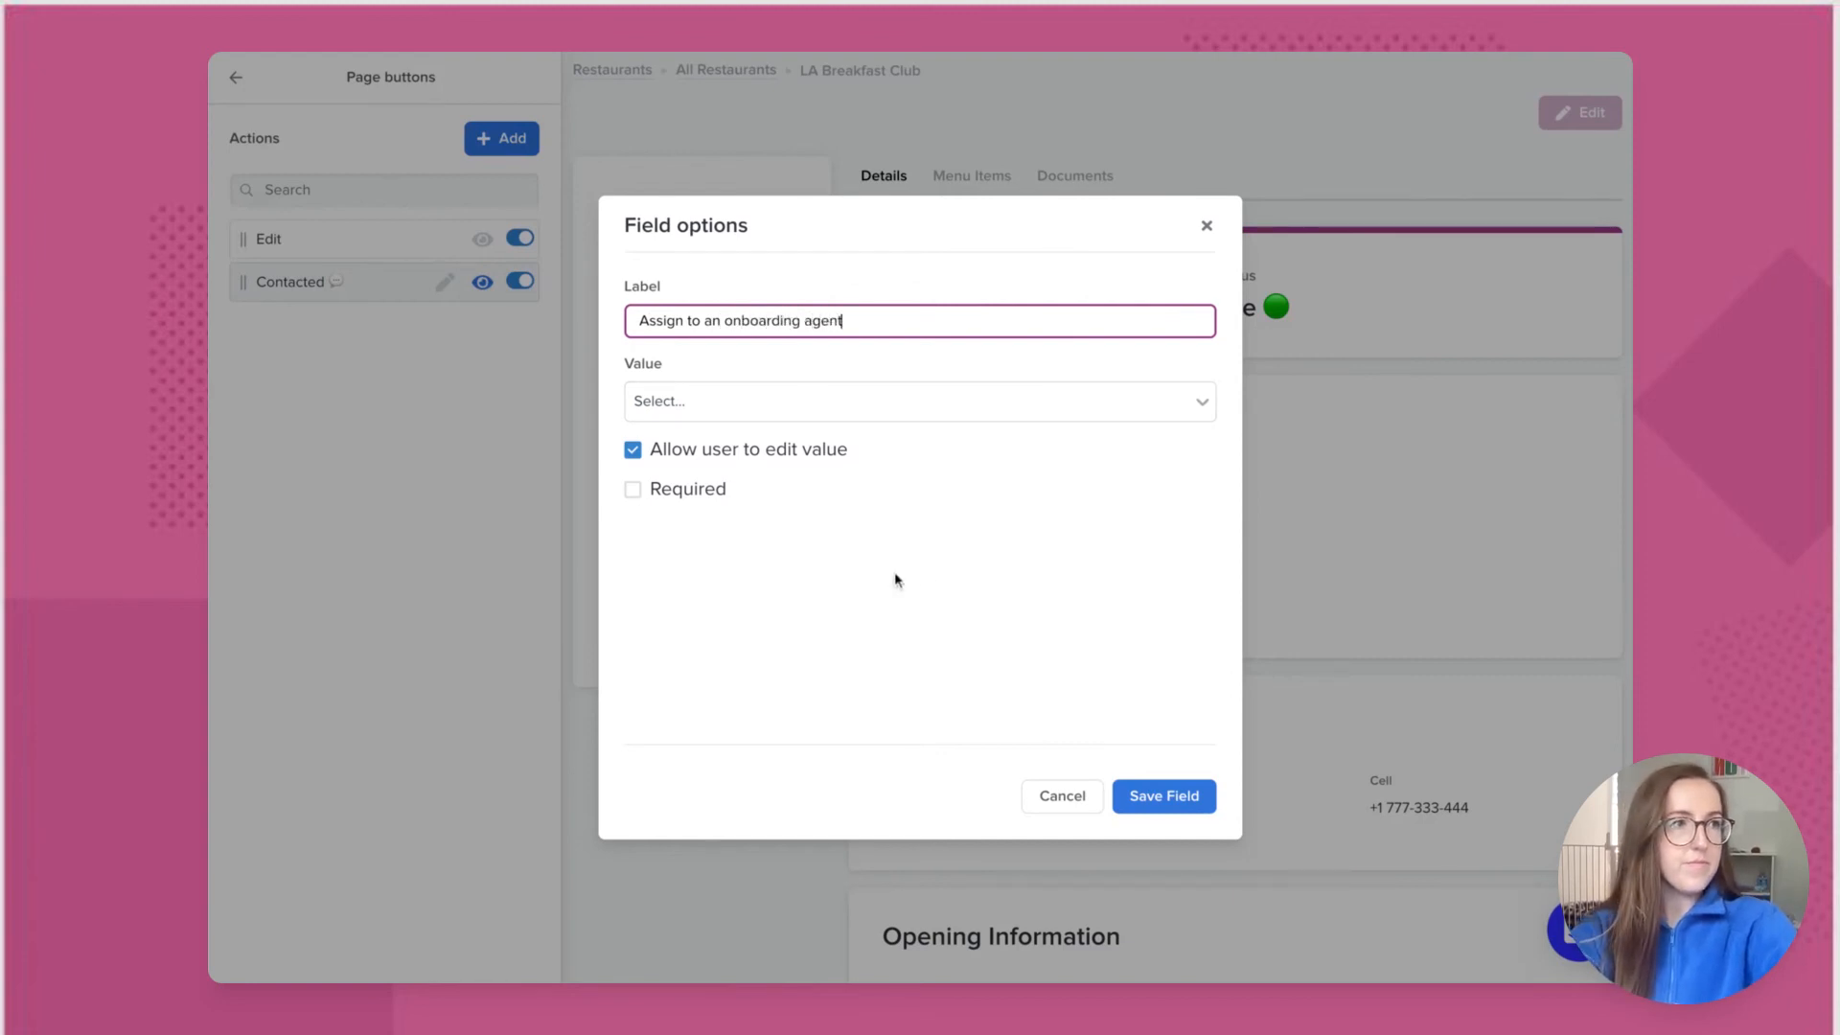
pyautogui.click(1140, 797)
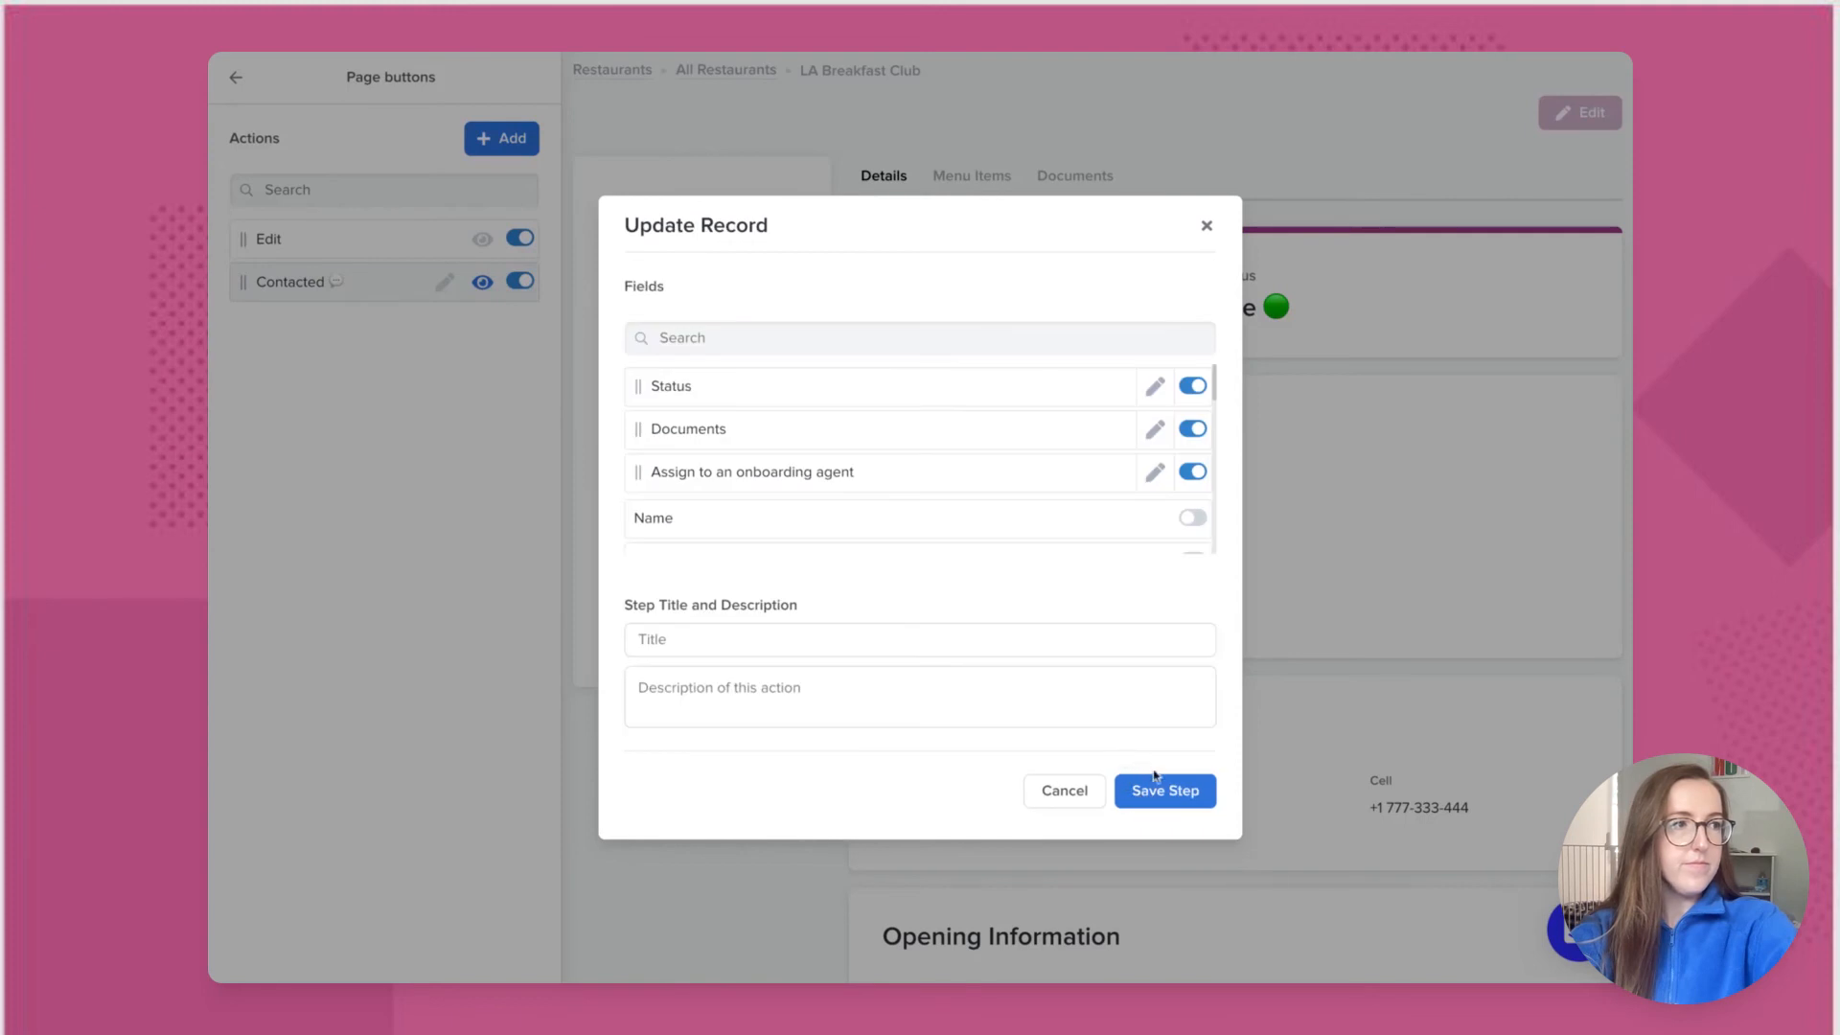
pyautogui.click(1159, 792)
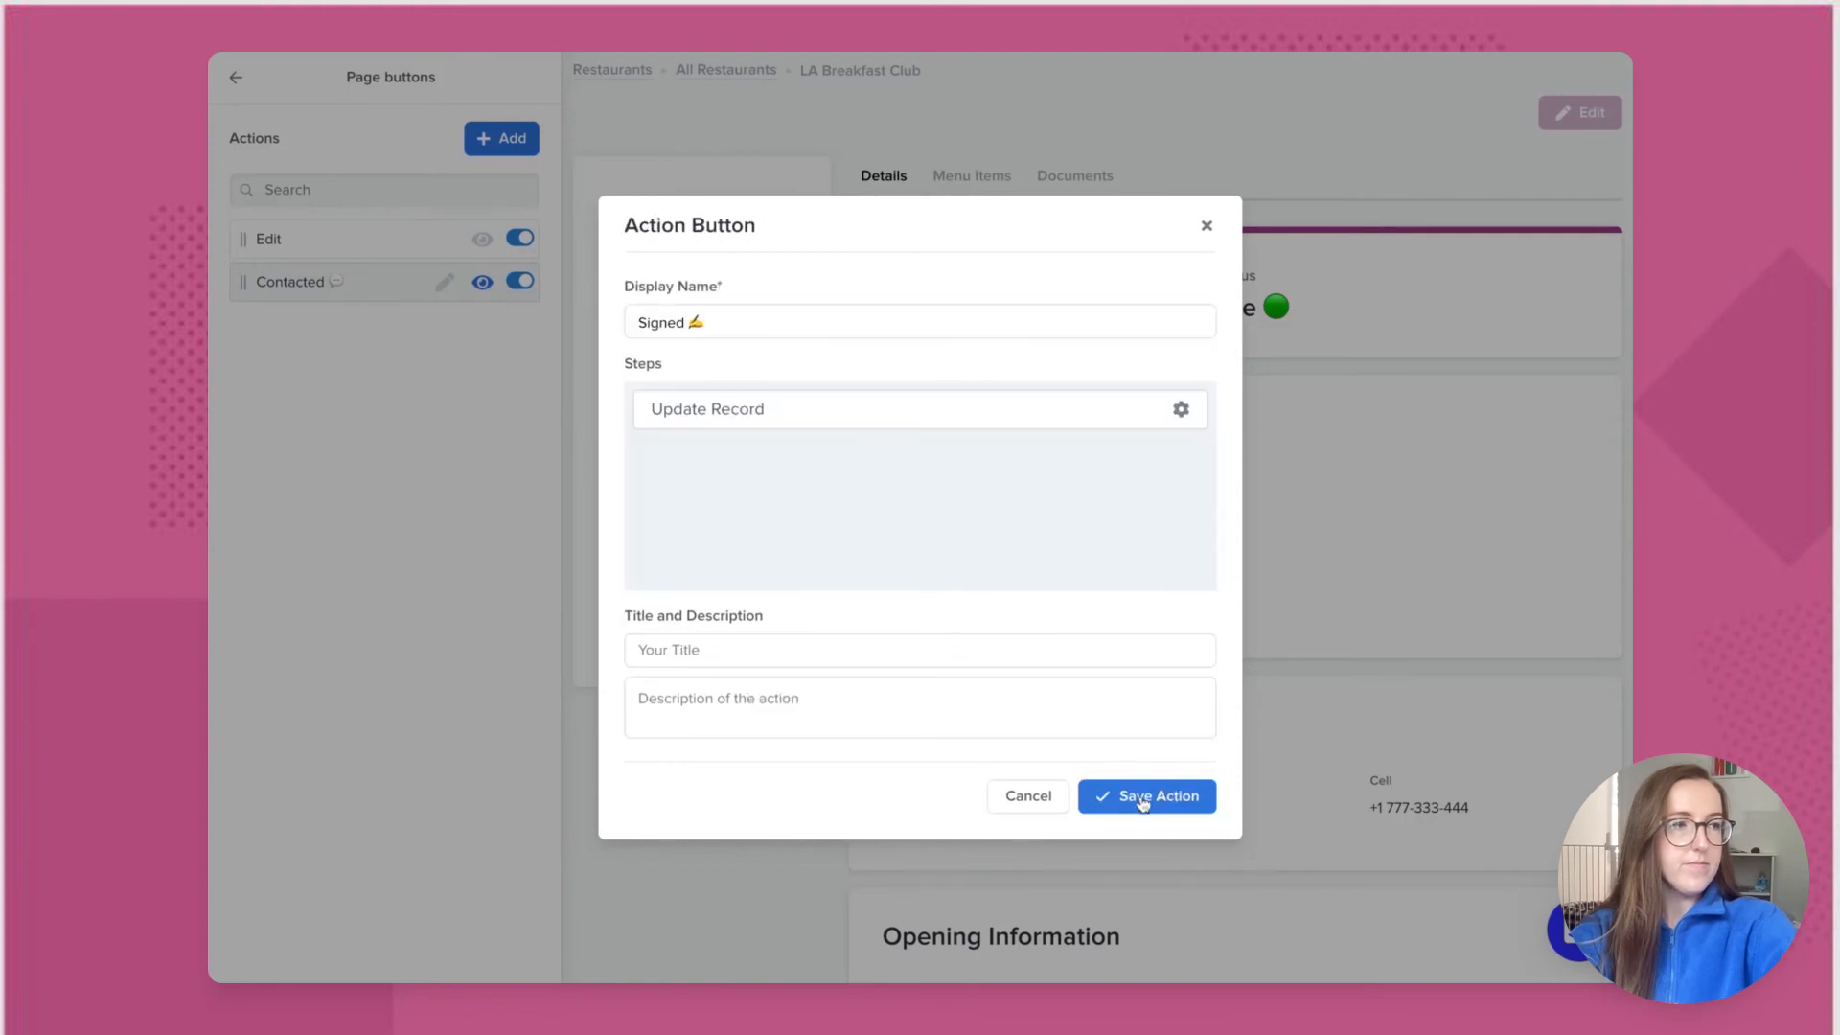
pyautogui.click(1142, 802)
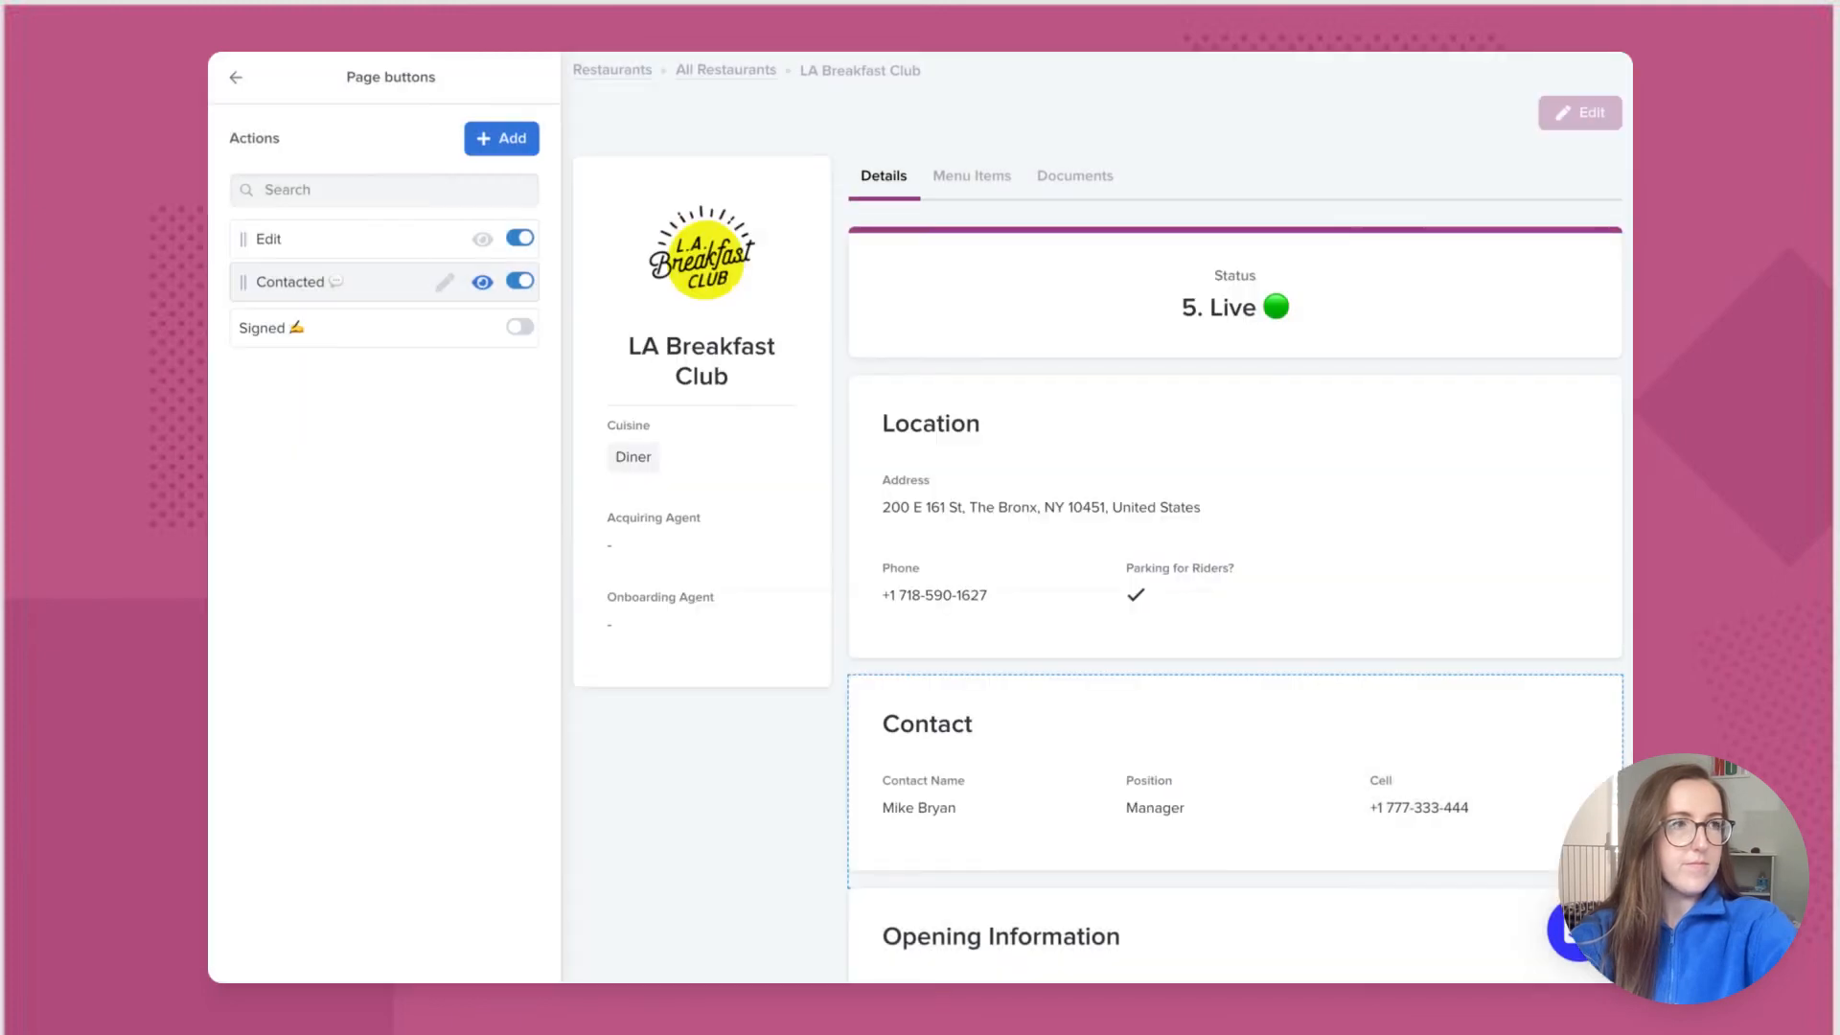
pyautogui.click(521, 327)
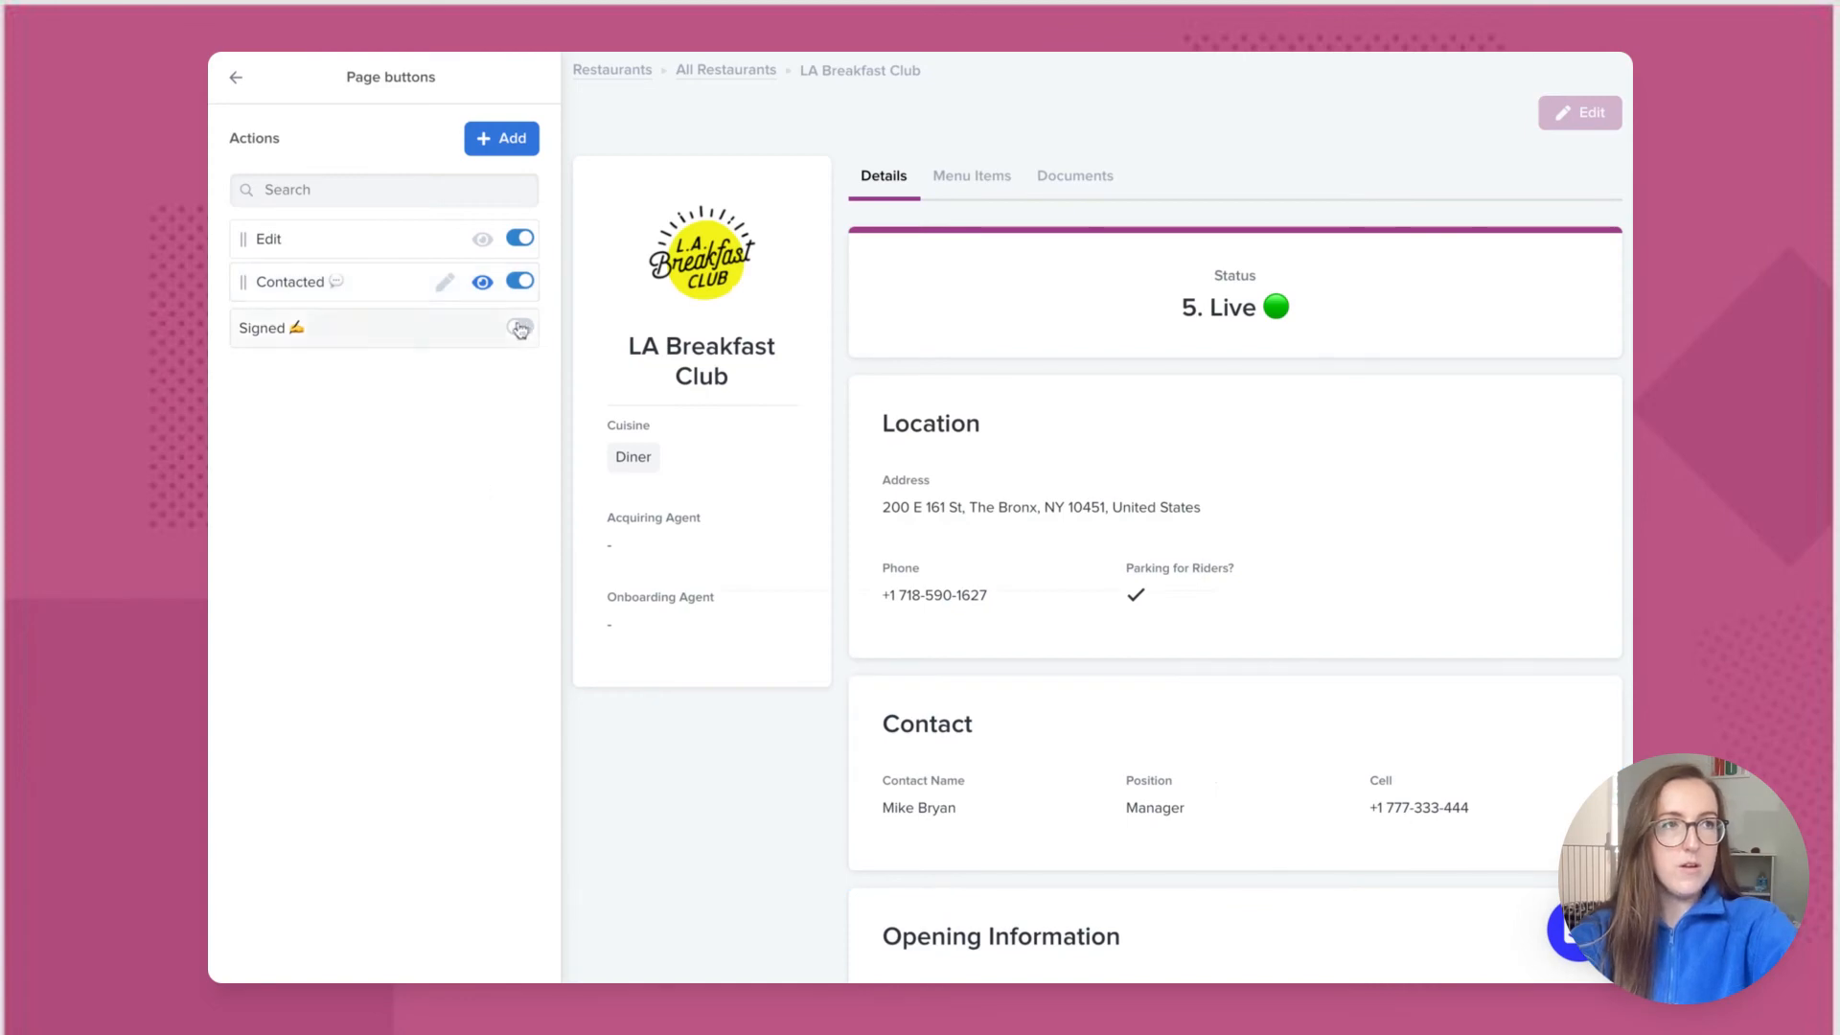
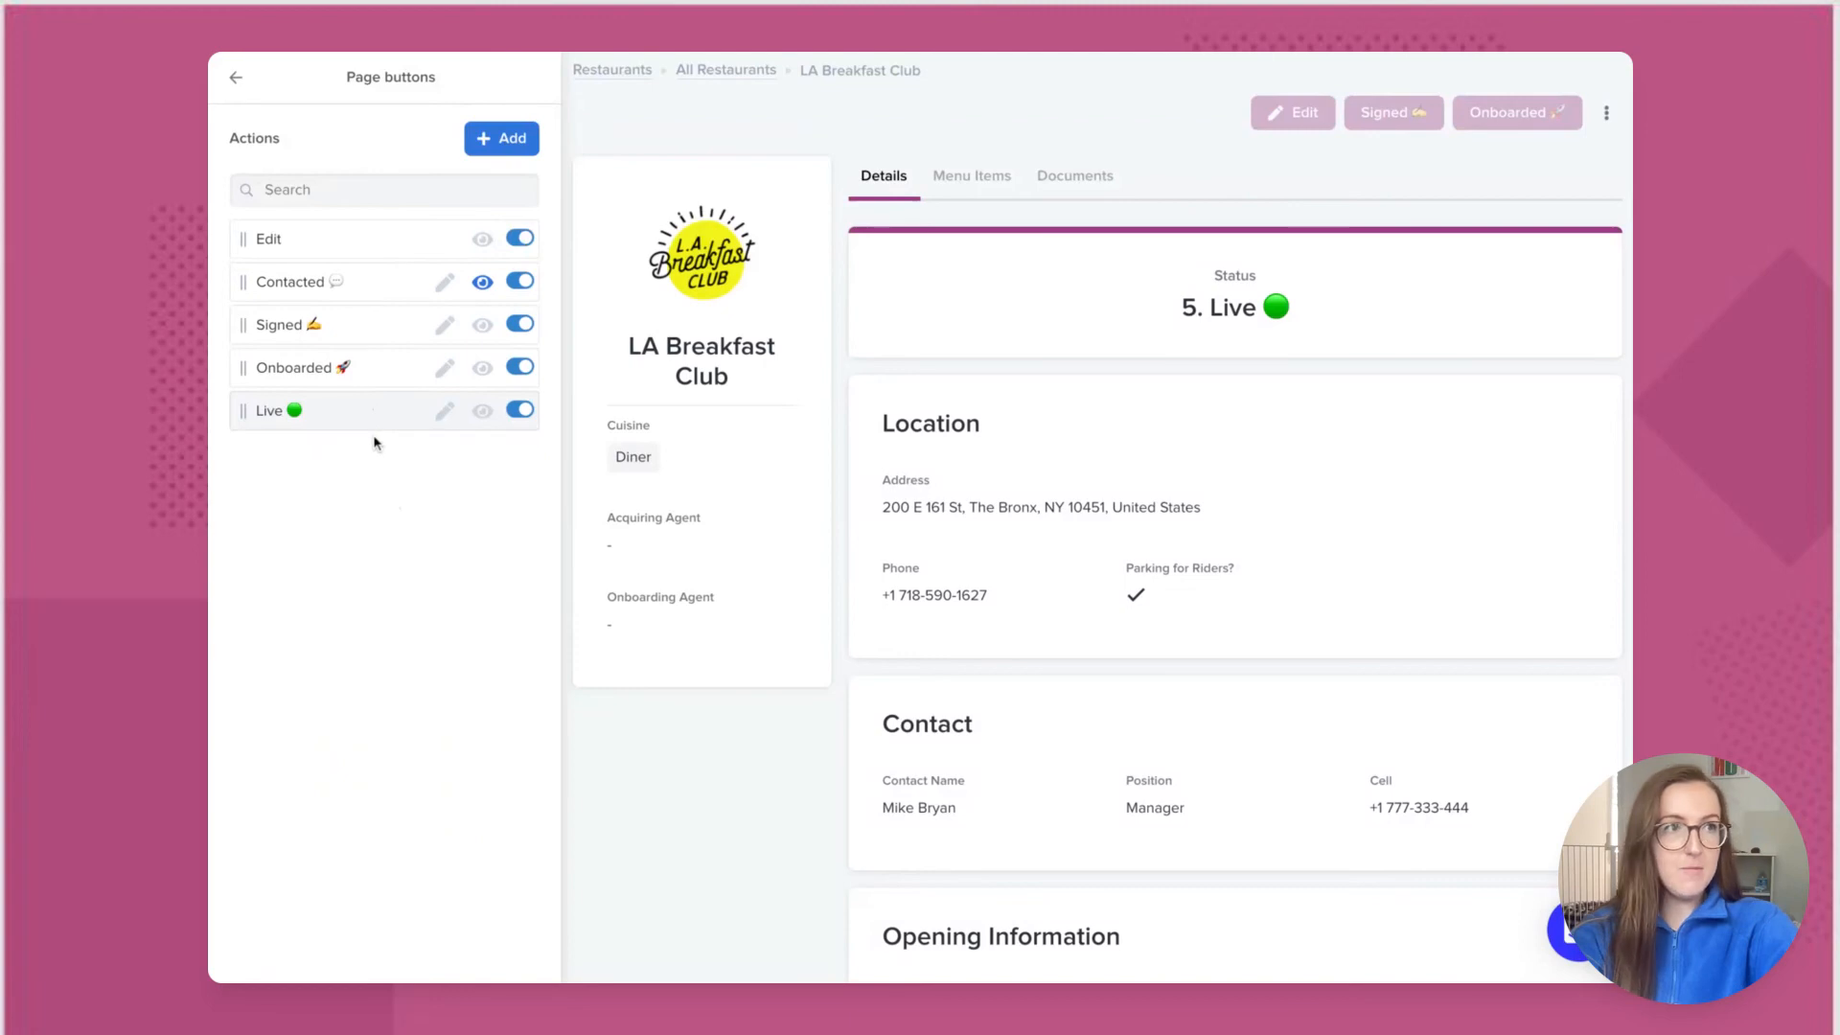
# Step: Add a visibility condition to the Signed button: Status is 2. Contacted
pyautogui.click(482, 326)
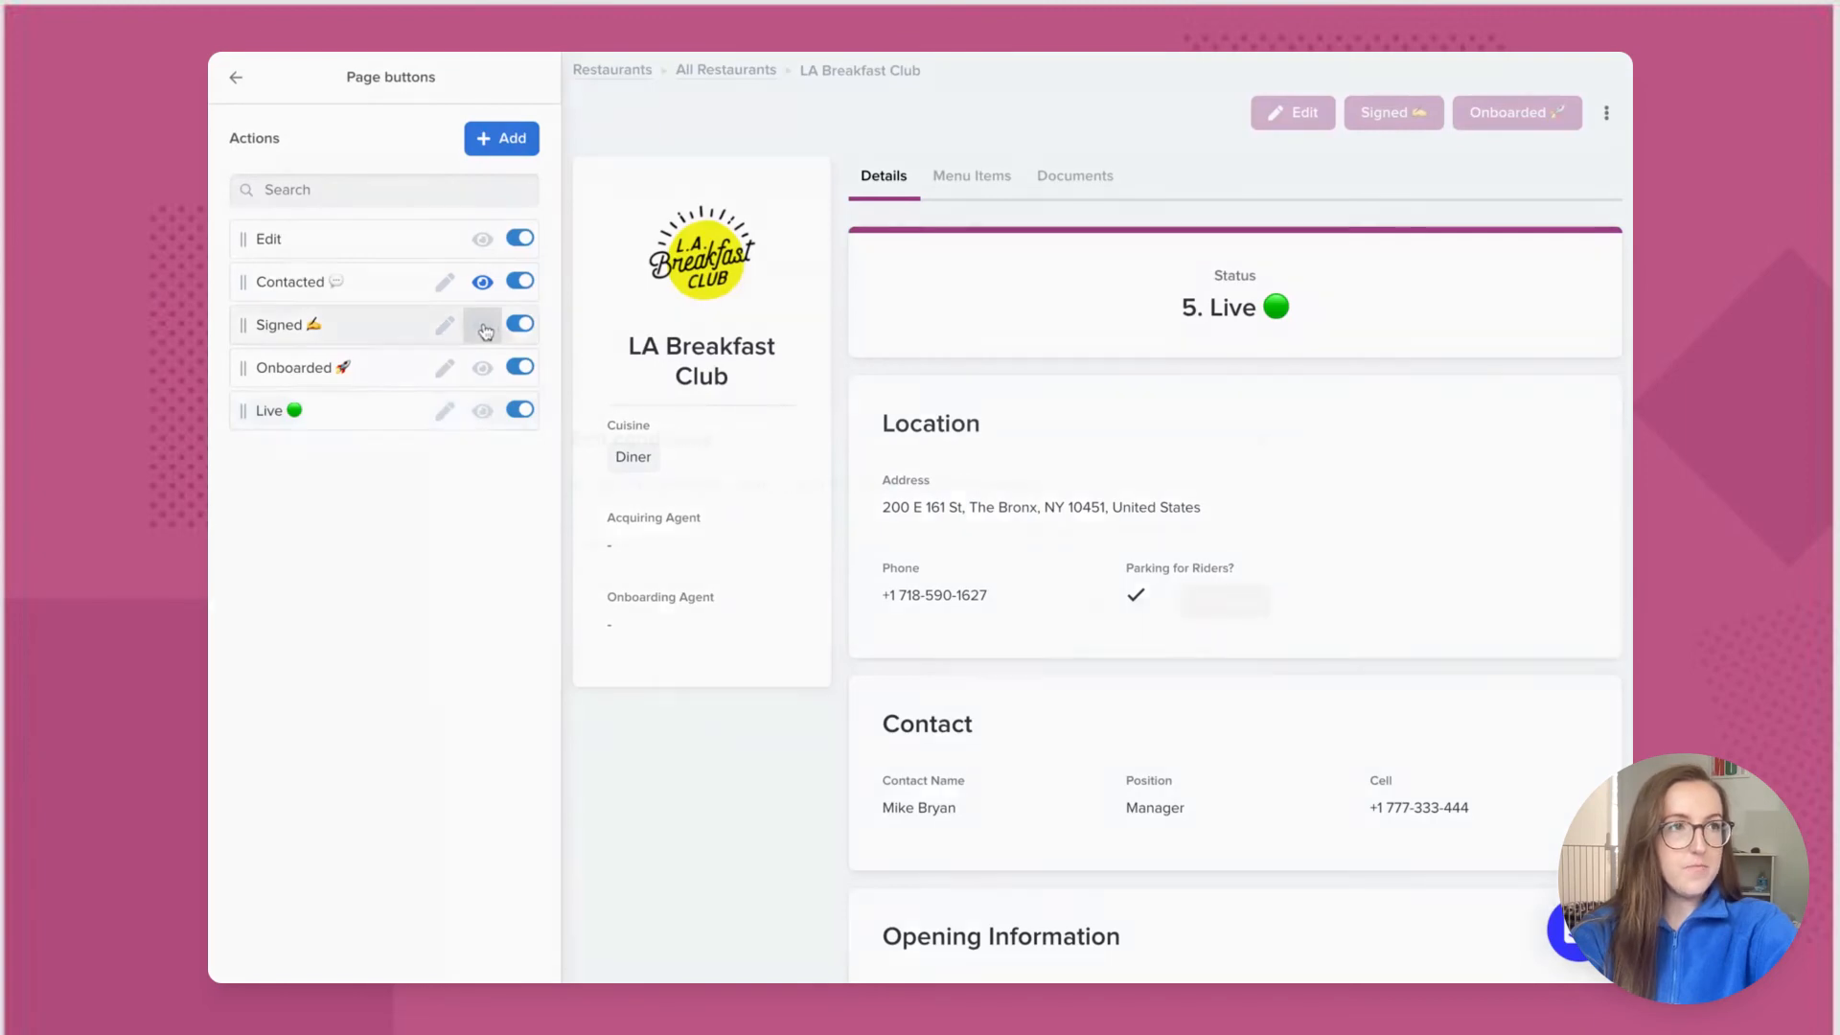
pyautogui.click(651, 549)
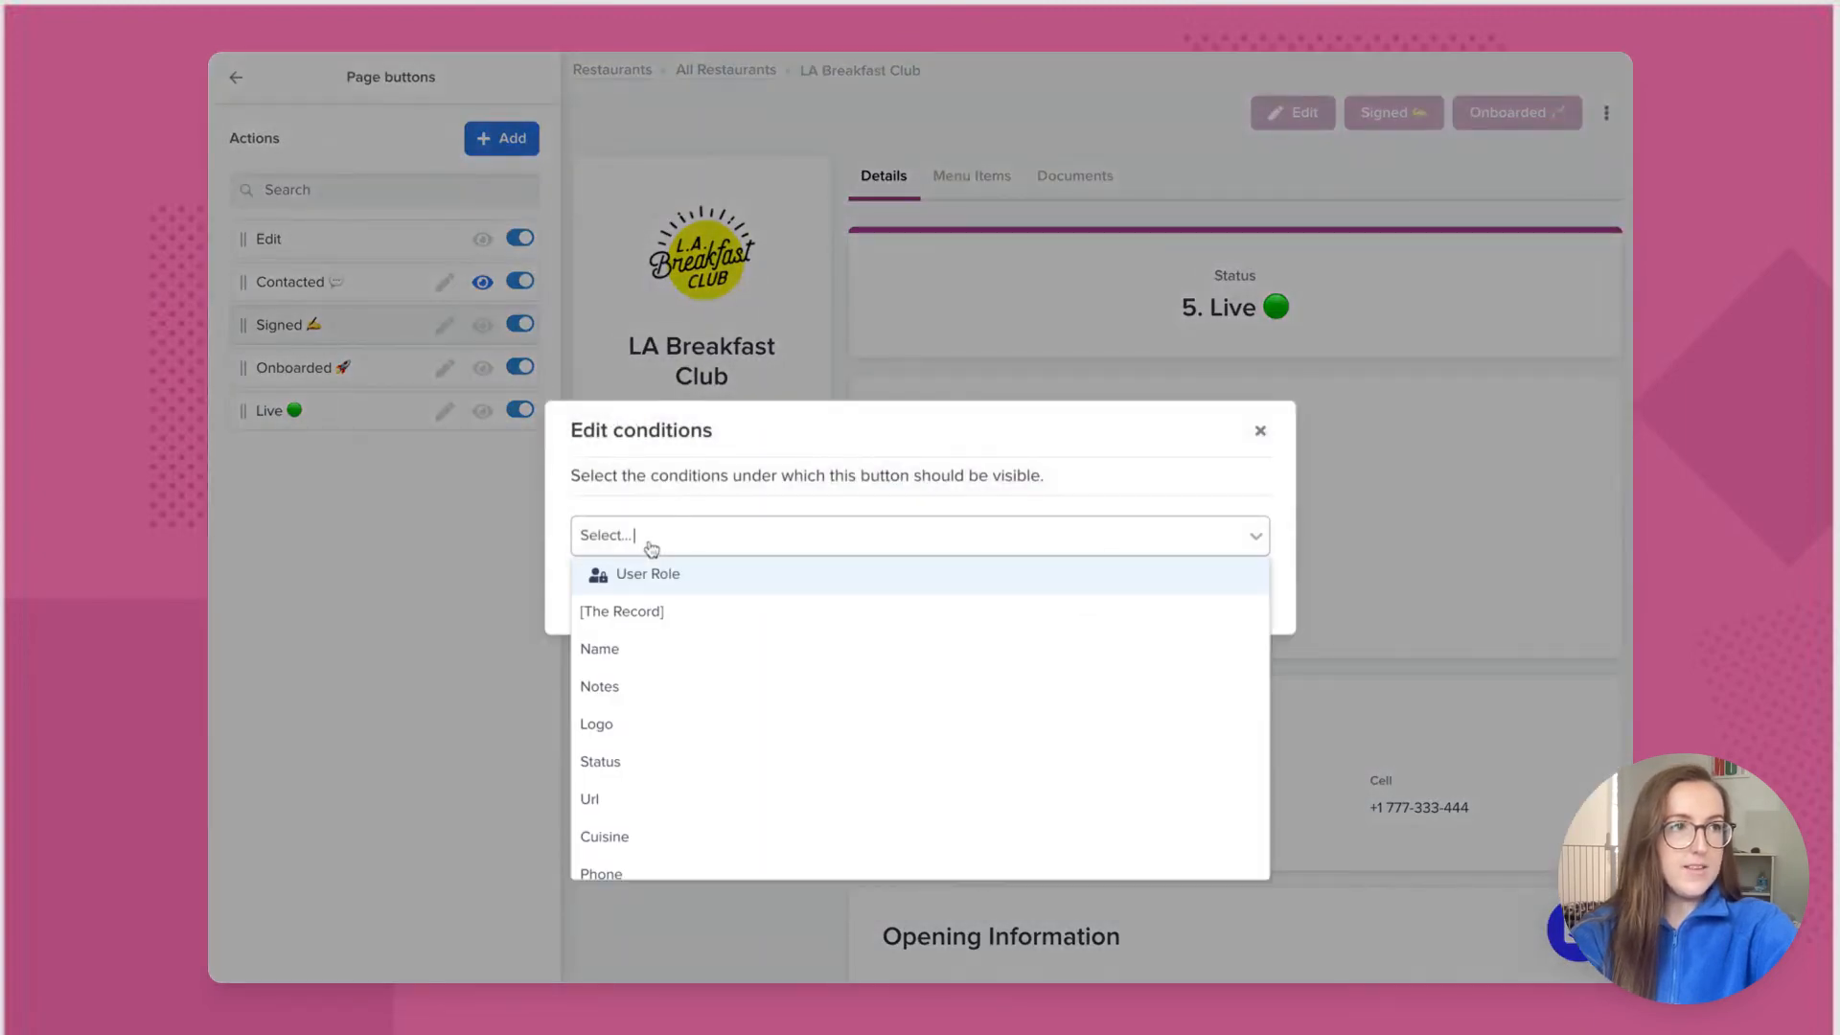
pyautogui.click(645, 761)
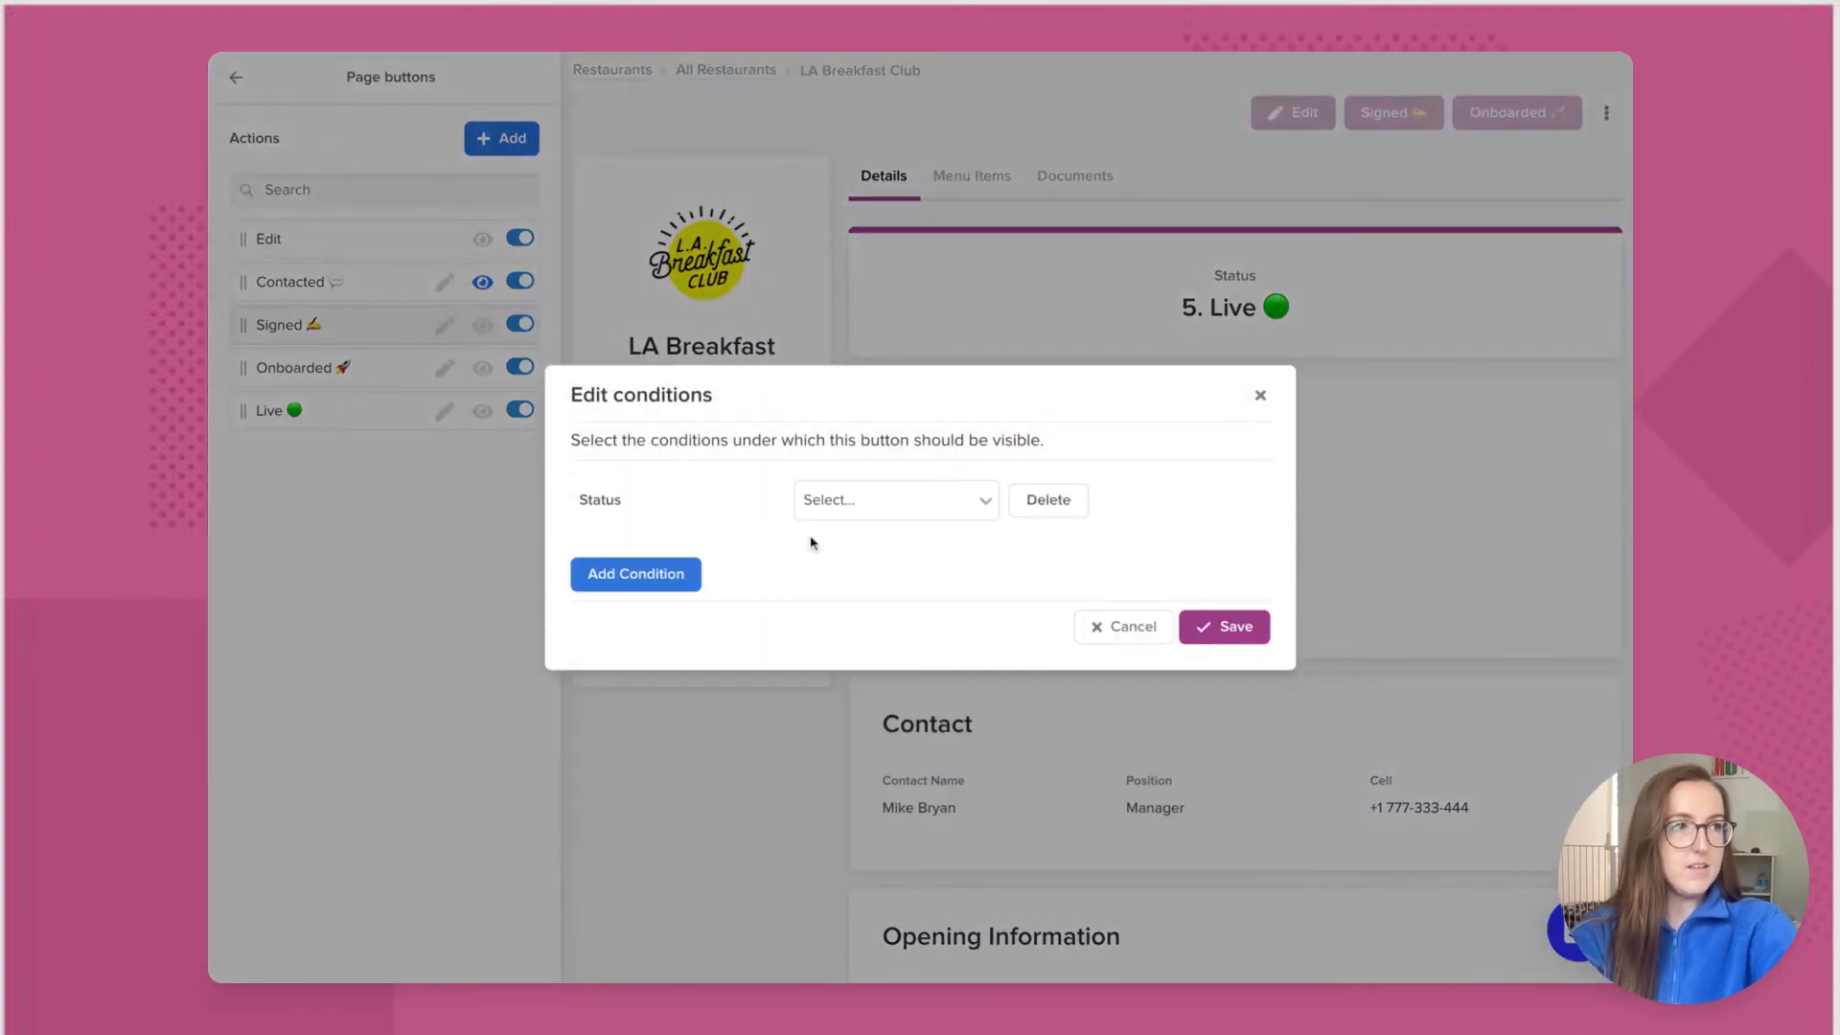
pyautogui.click(872, 508)
pyautogui.click(865, 534)
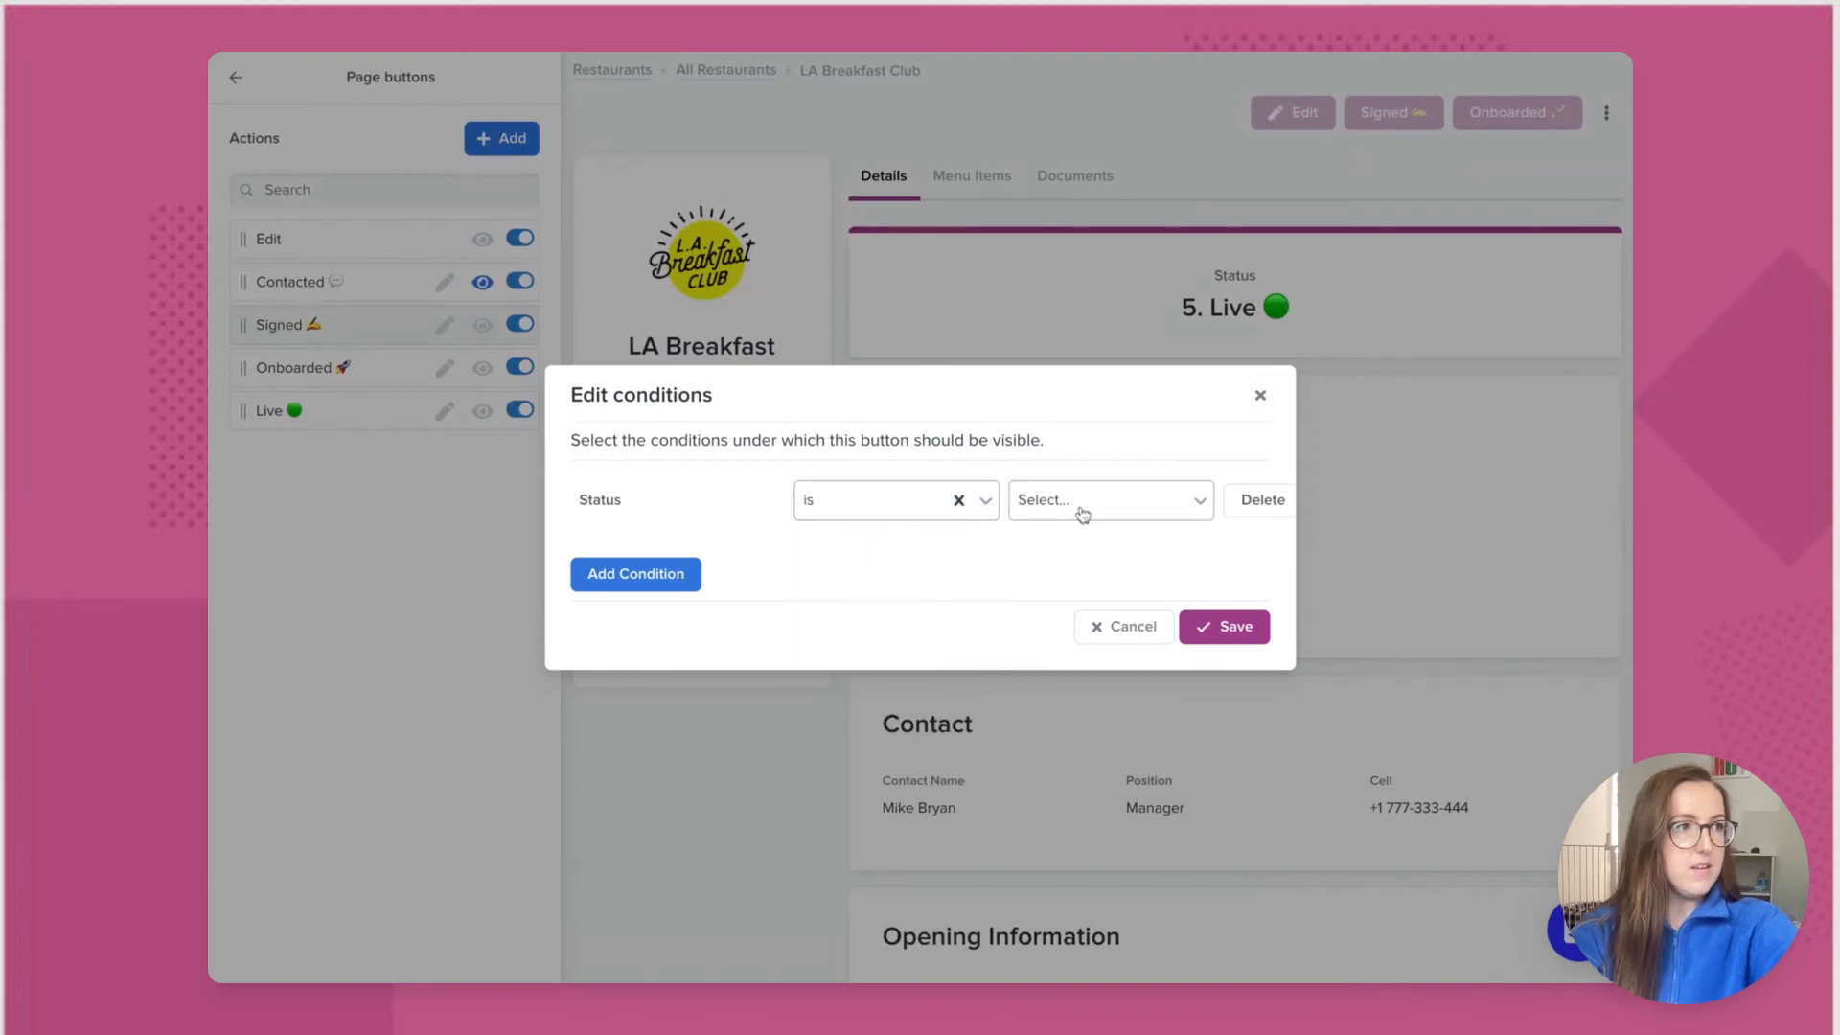
pyautogui.click(1080, 509)
pyautogui.click(1090, 574)
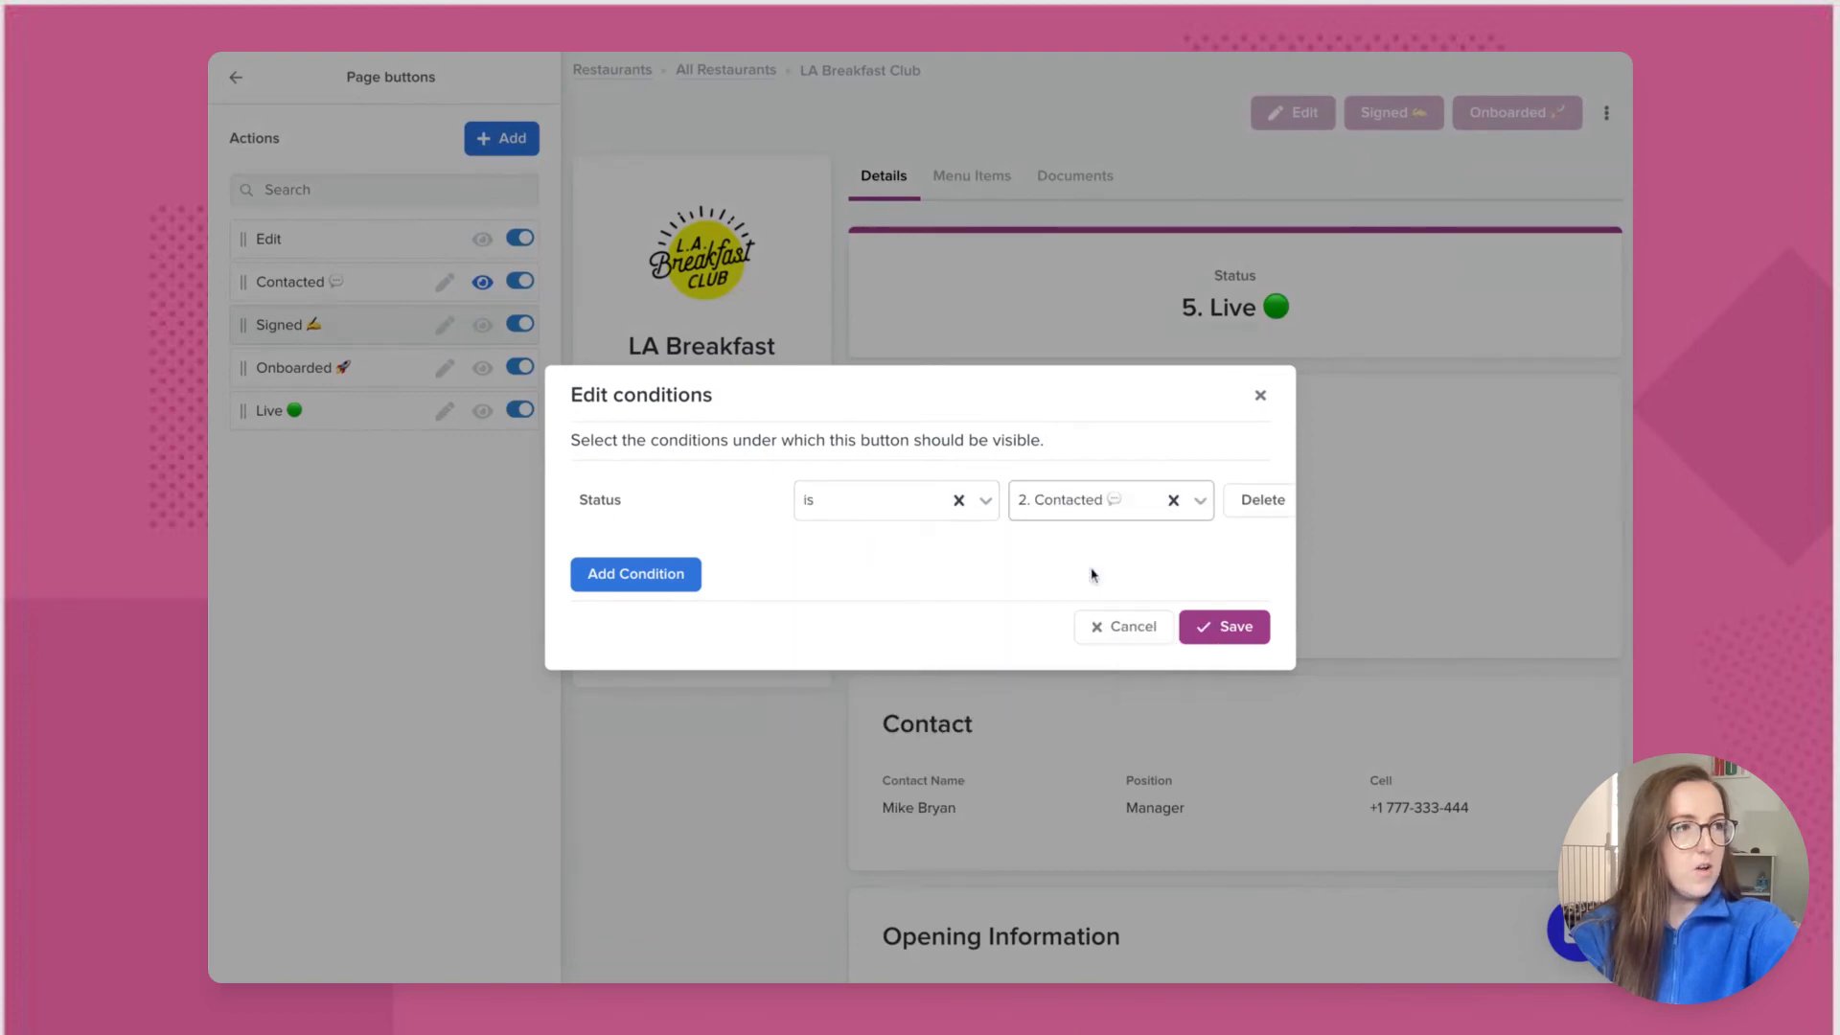
# Step: Add a second condition, Acquiring Agent is current user, and save the conditions
pyautogui.click(673, 581)
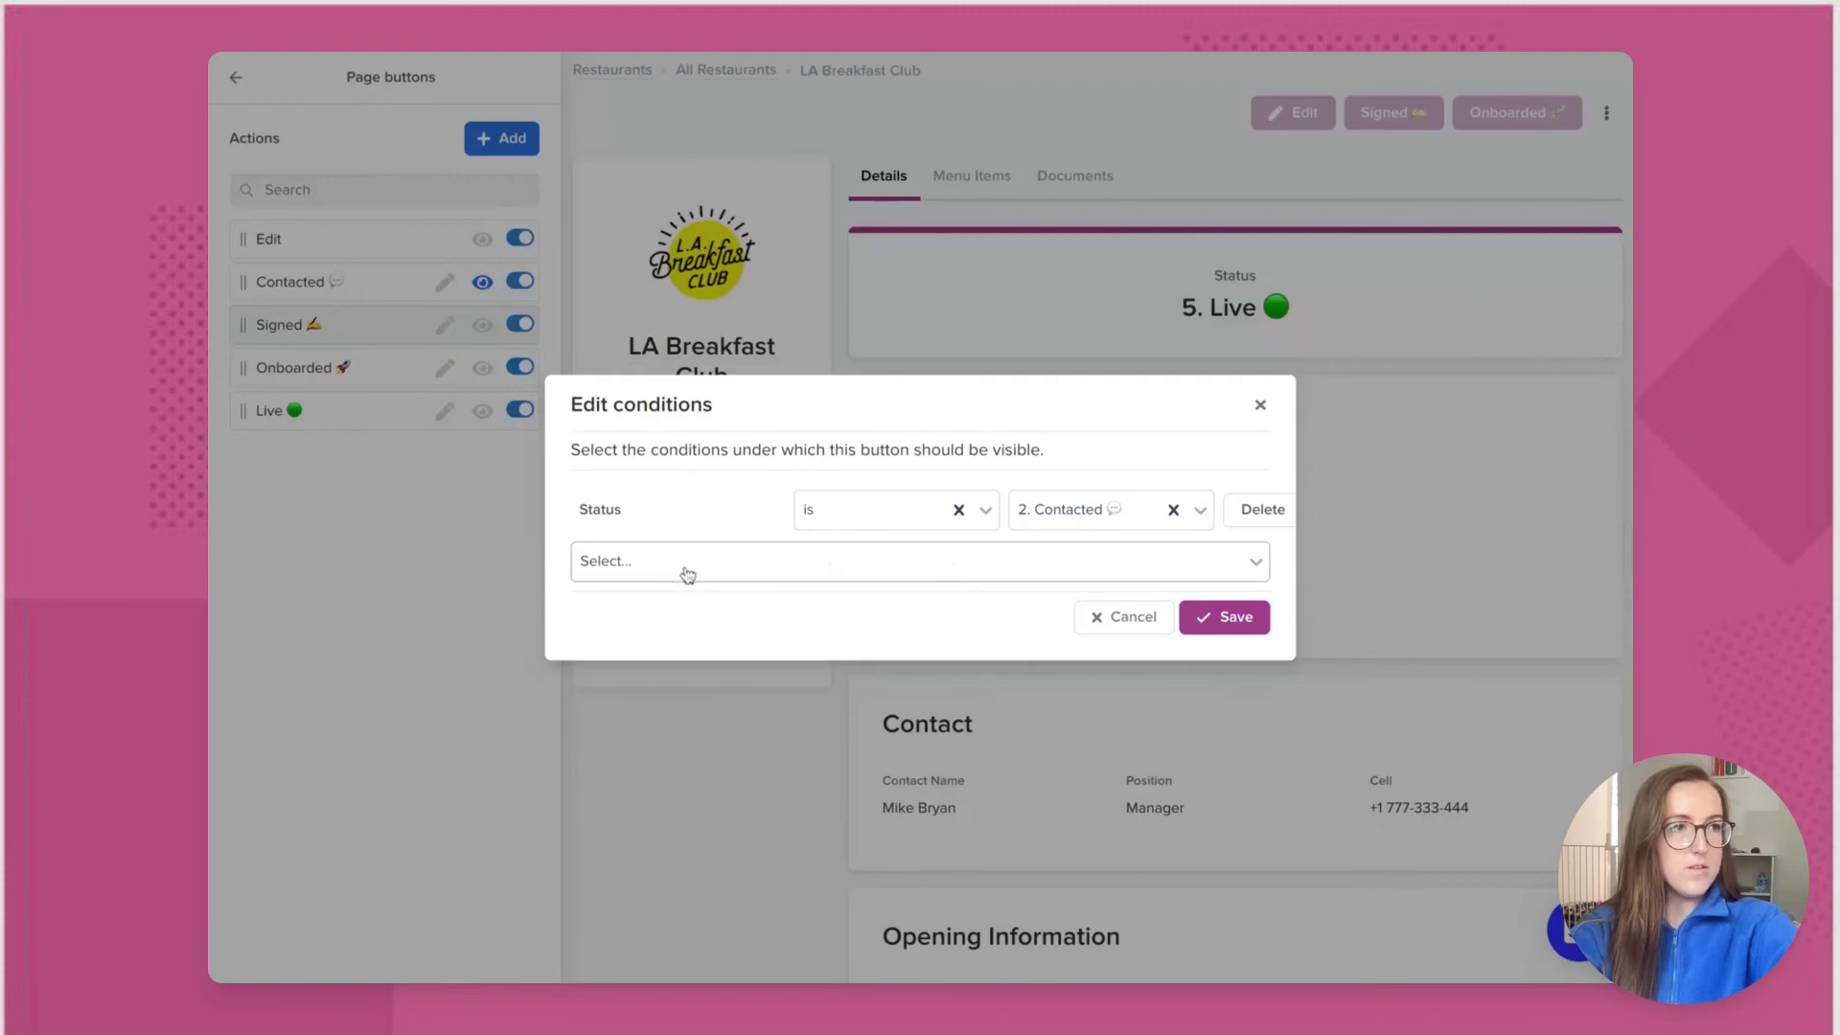
pyautogui.click(686, 565)
pyautogui.scroll(-5, 695, 763)
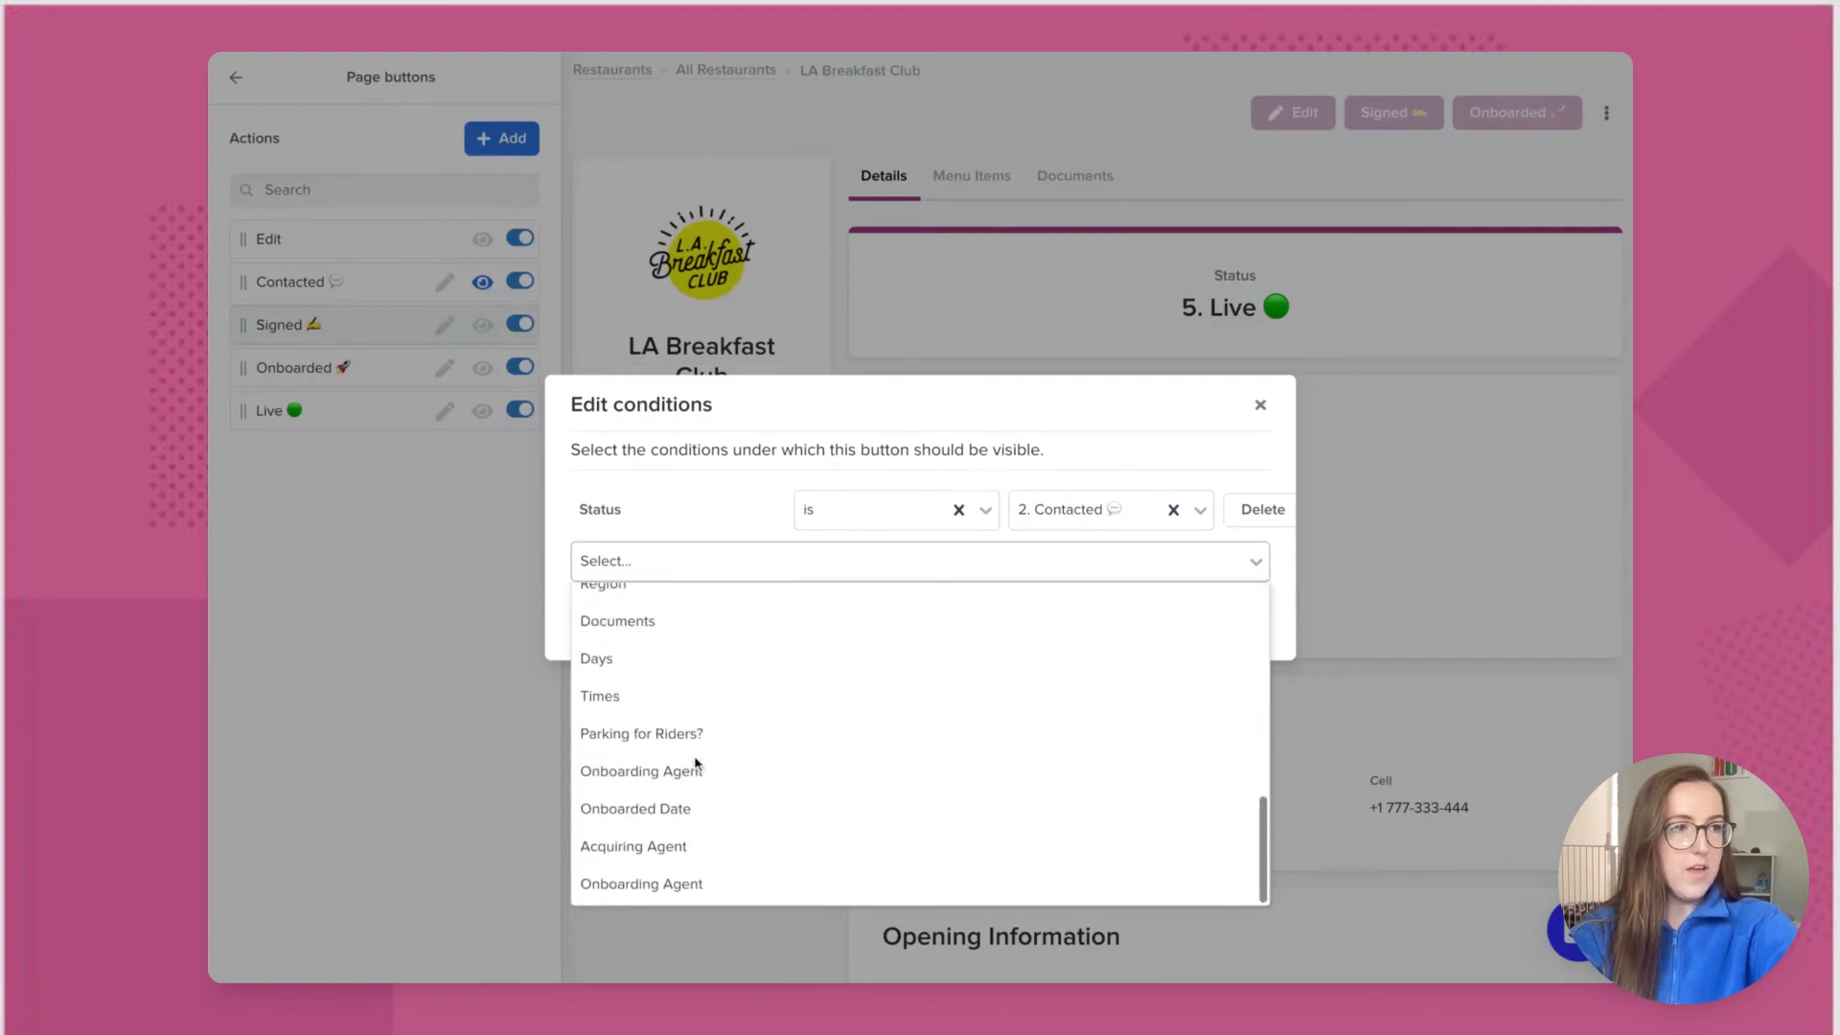
pyautogui.click(694, 847)
pyautogui.click(905, 535)
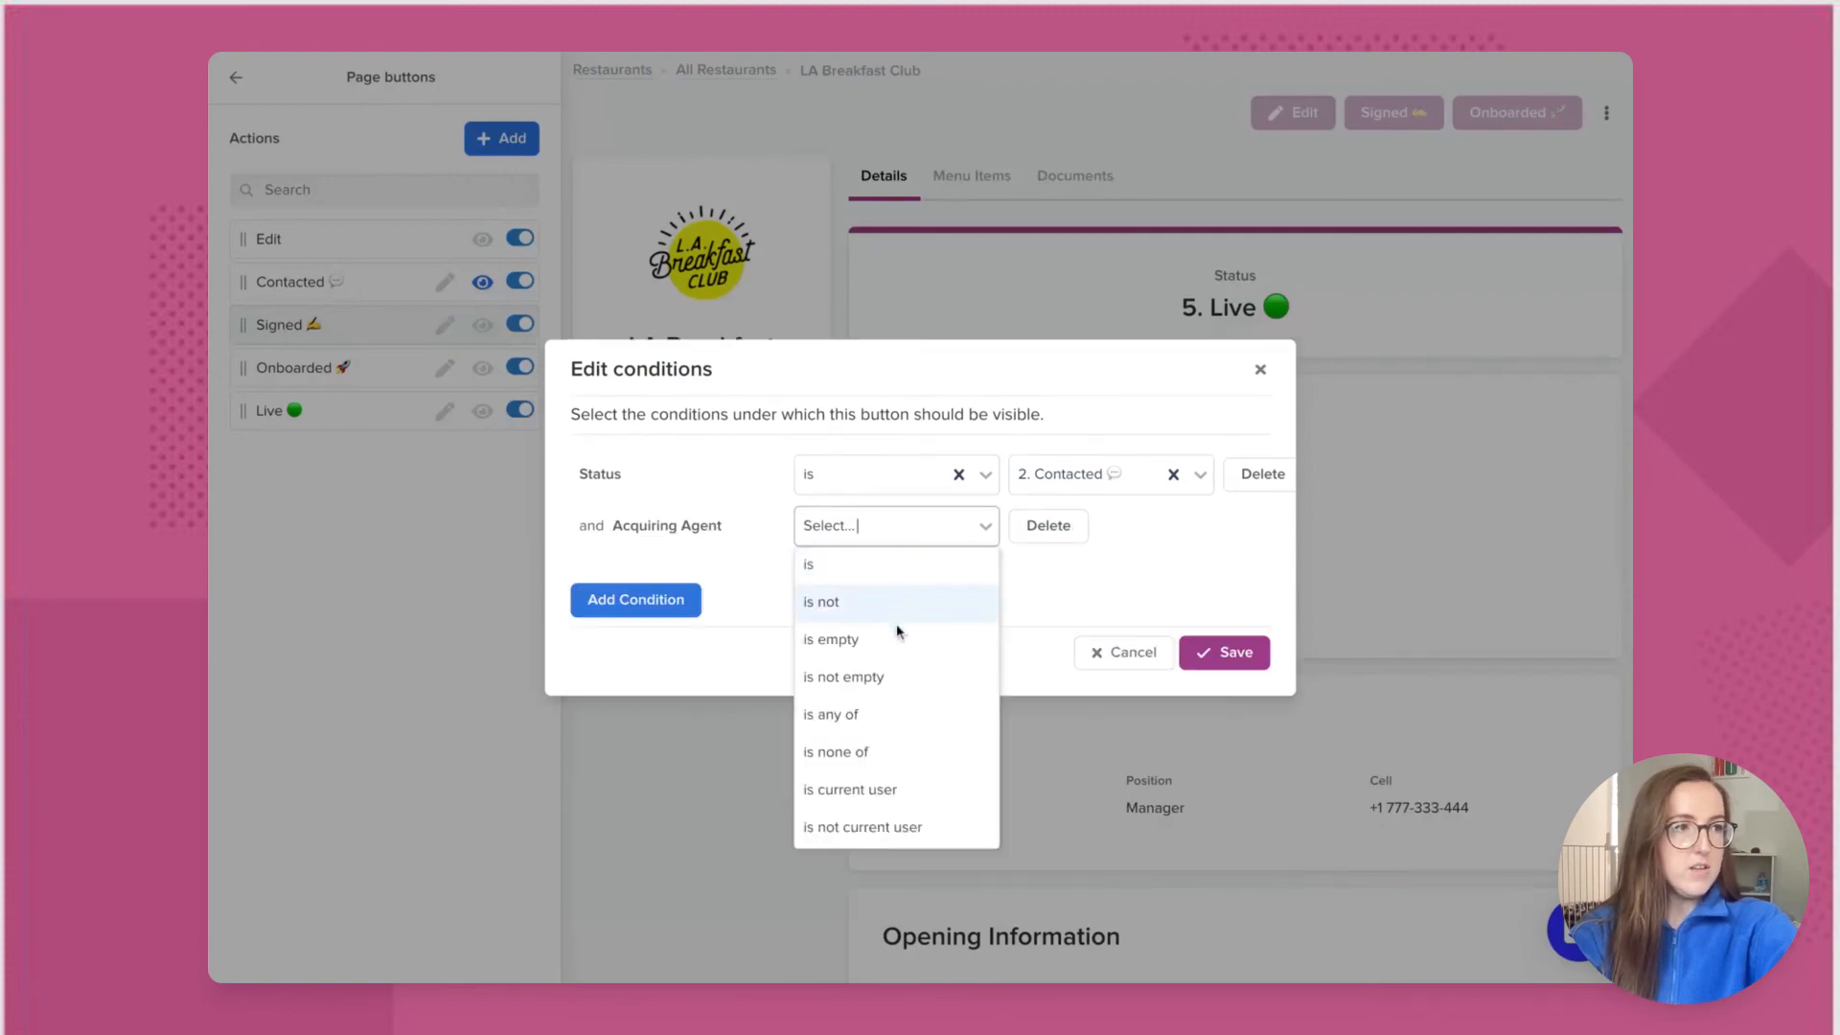
pyautogui.click(876, 792)
pyautogui.click(1208, 657)
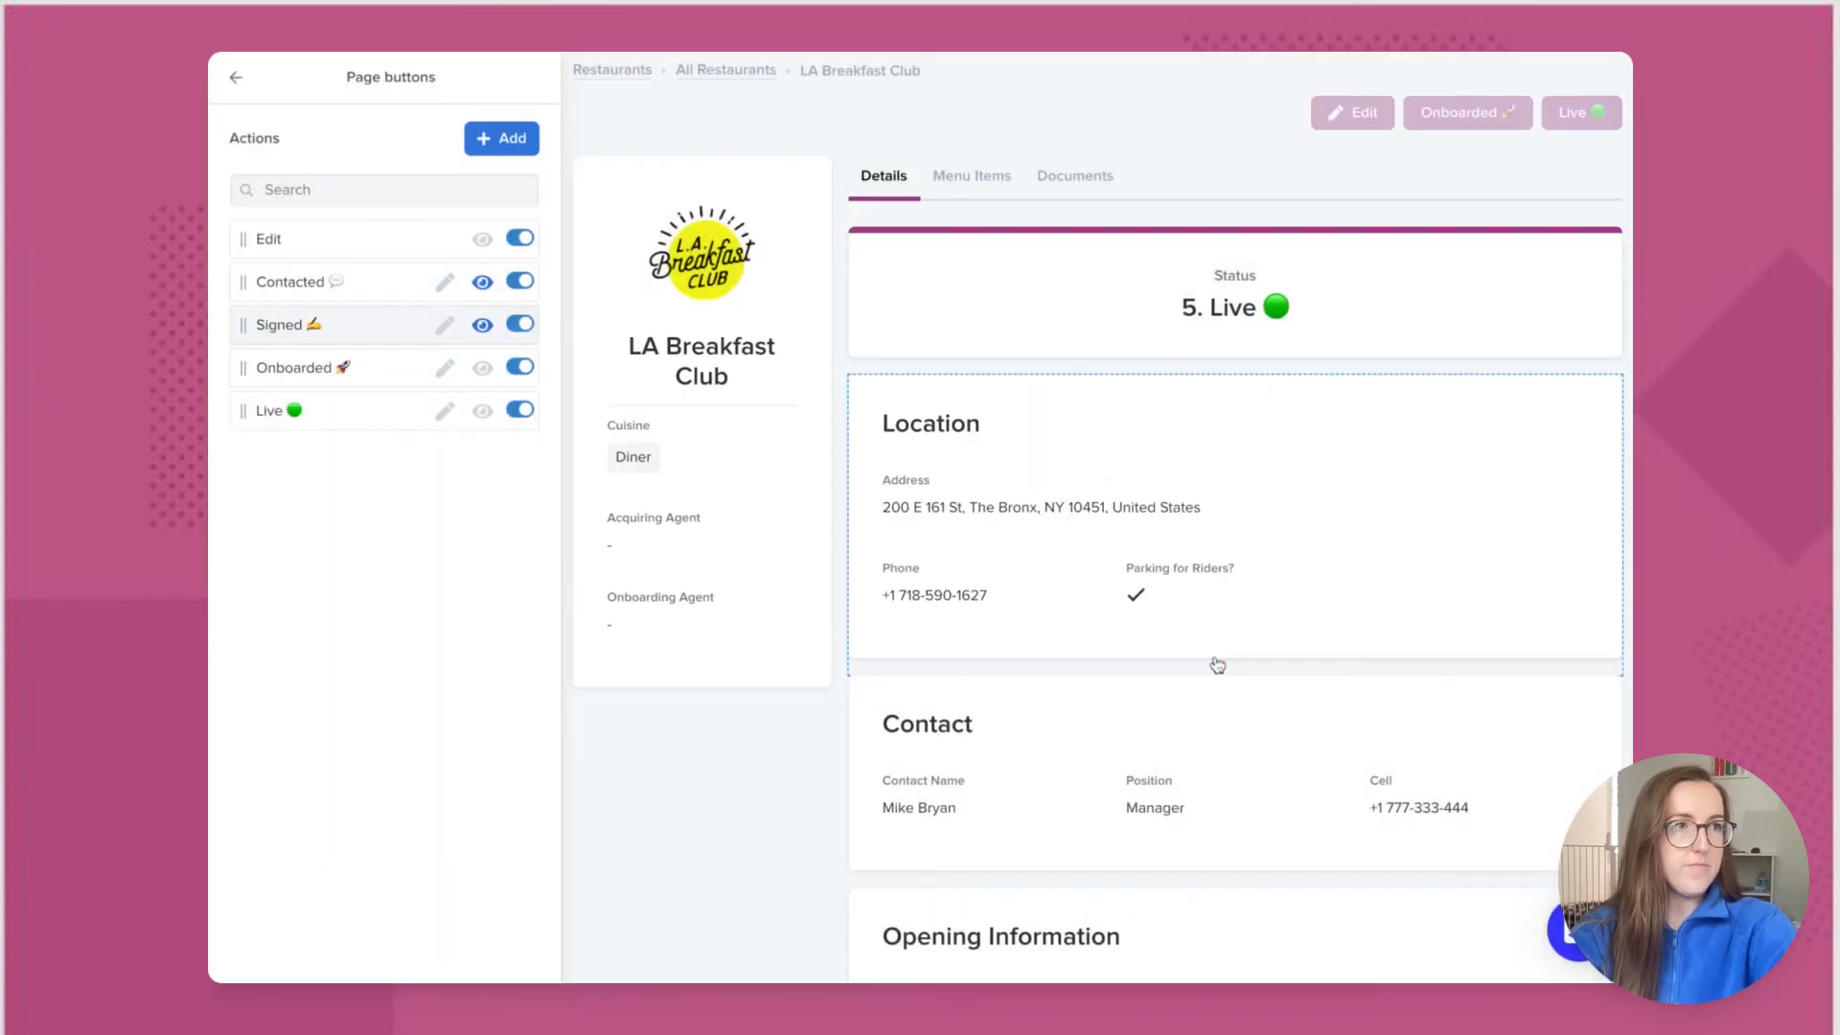
# Step: Add a visibility condition to the Onboarded button: Status is 3. Signed
pyautogui.click(484, 370)
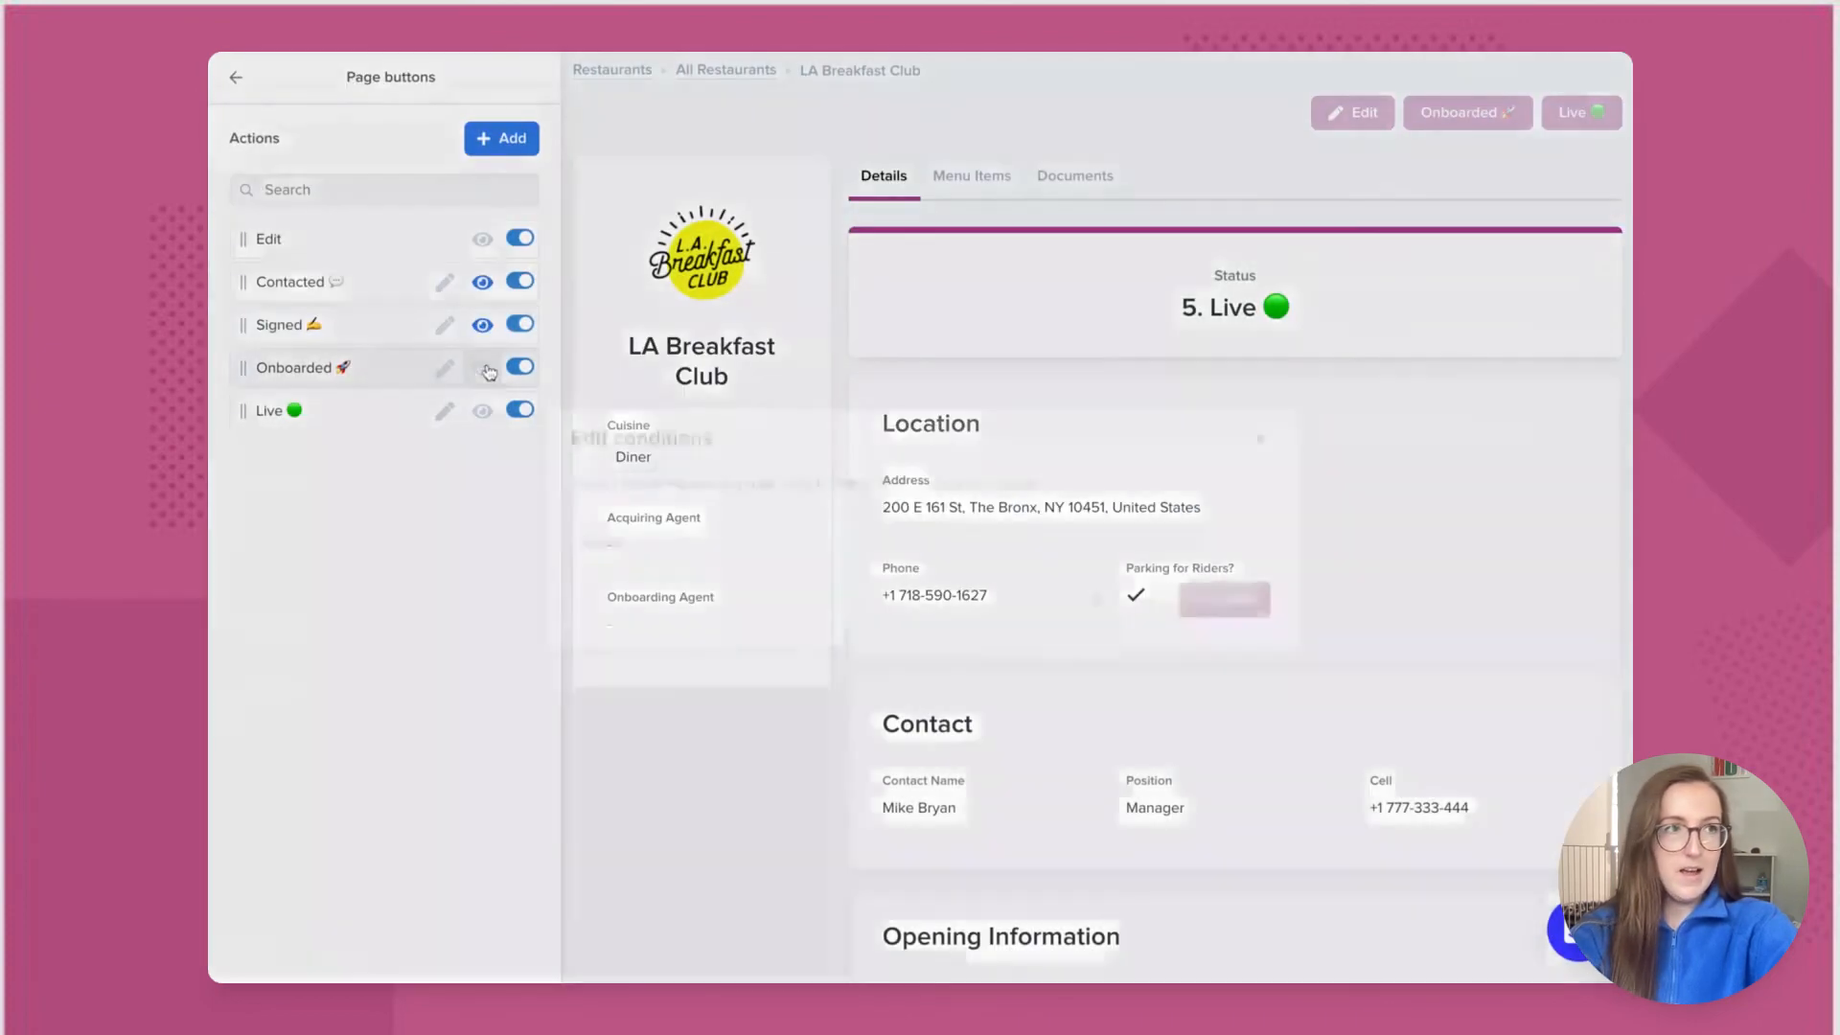
pyautogui.click(690, 542)
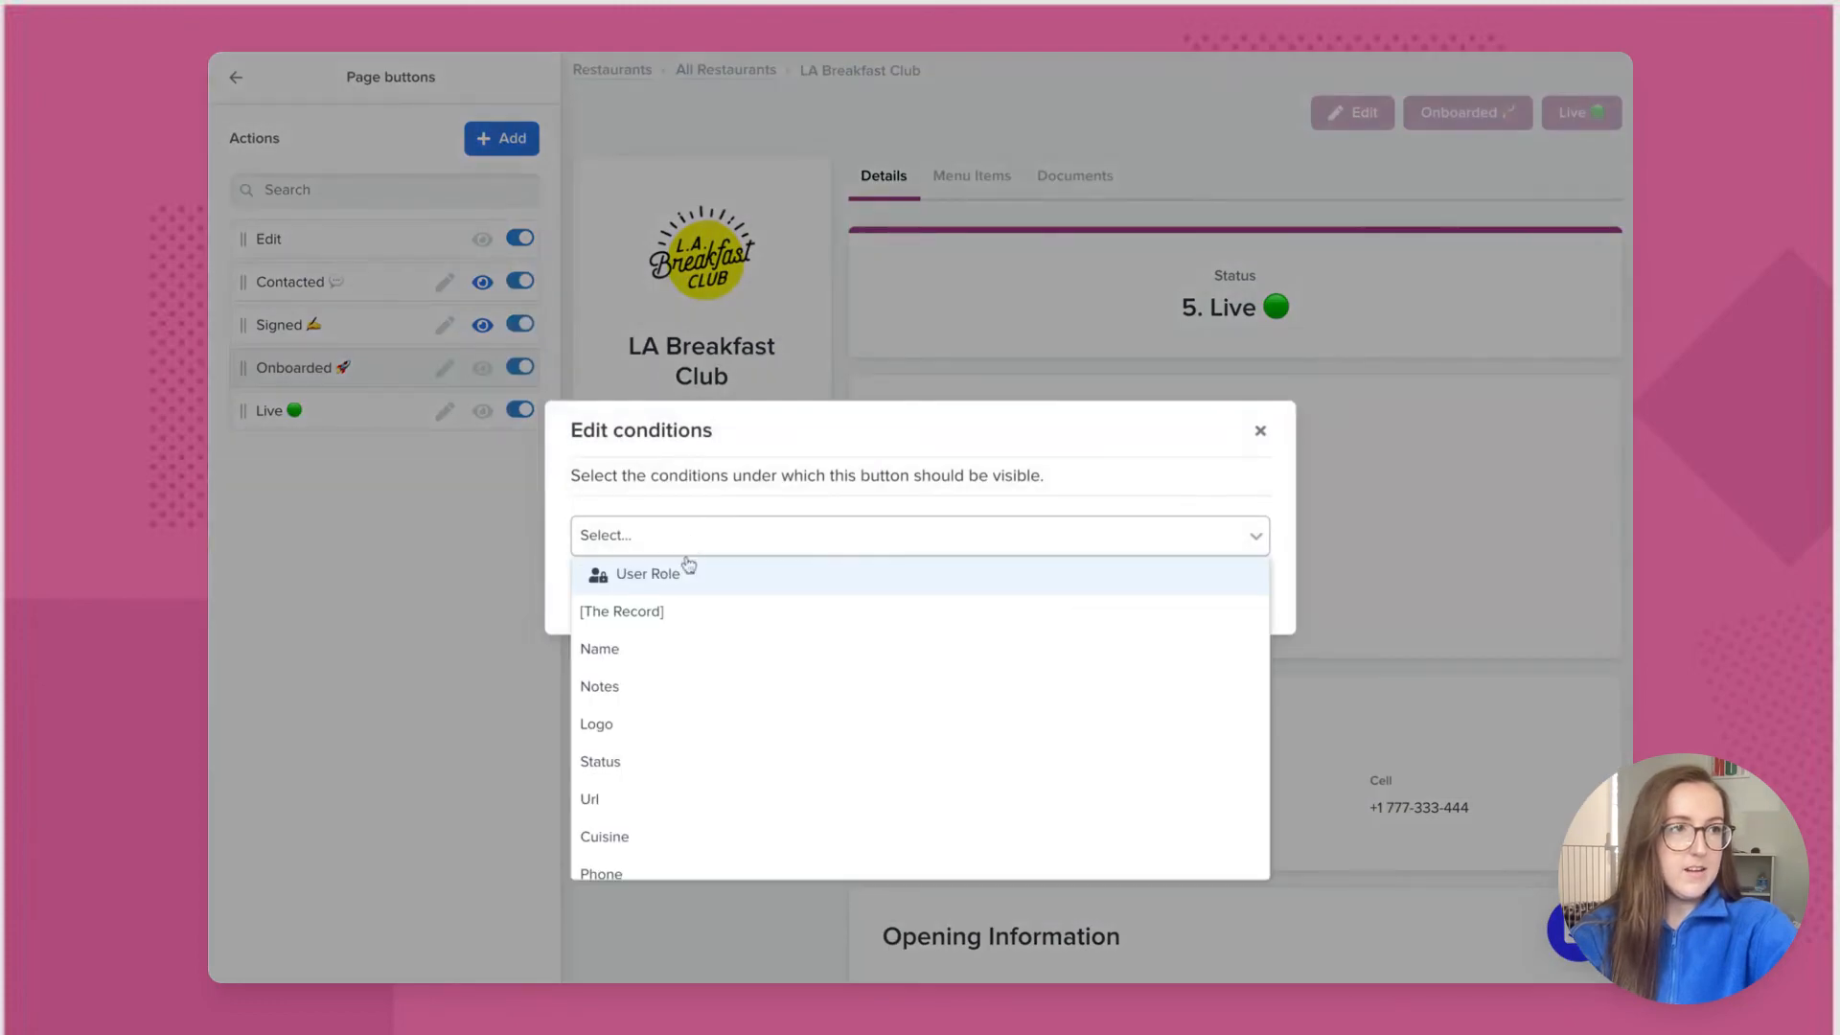
pyautogui.click(652, 761)
pyautogui.click(836, 492)
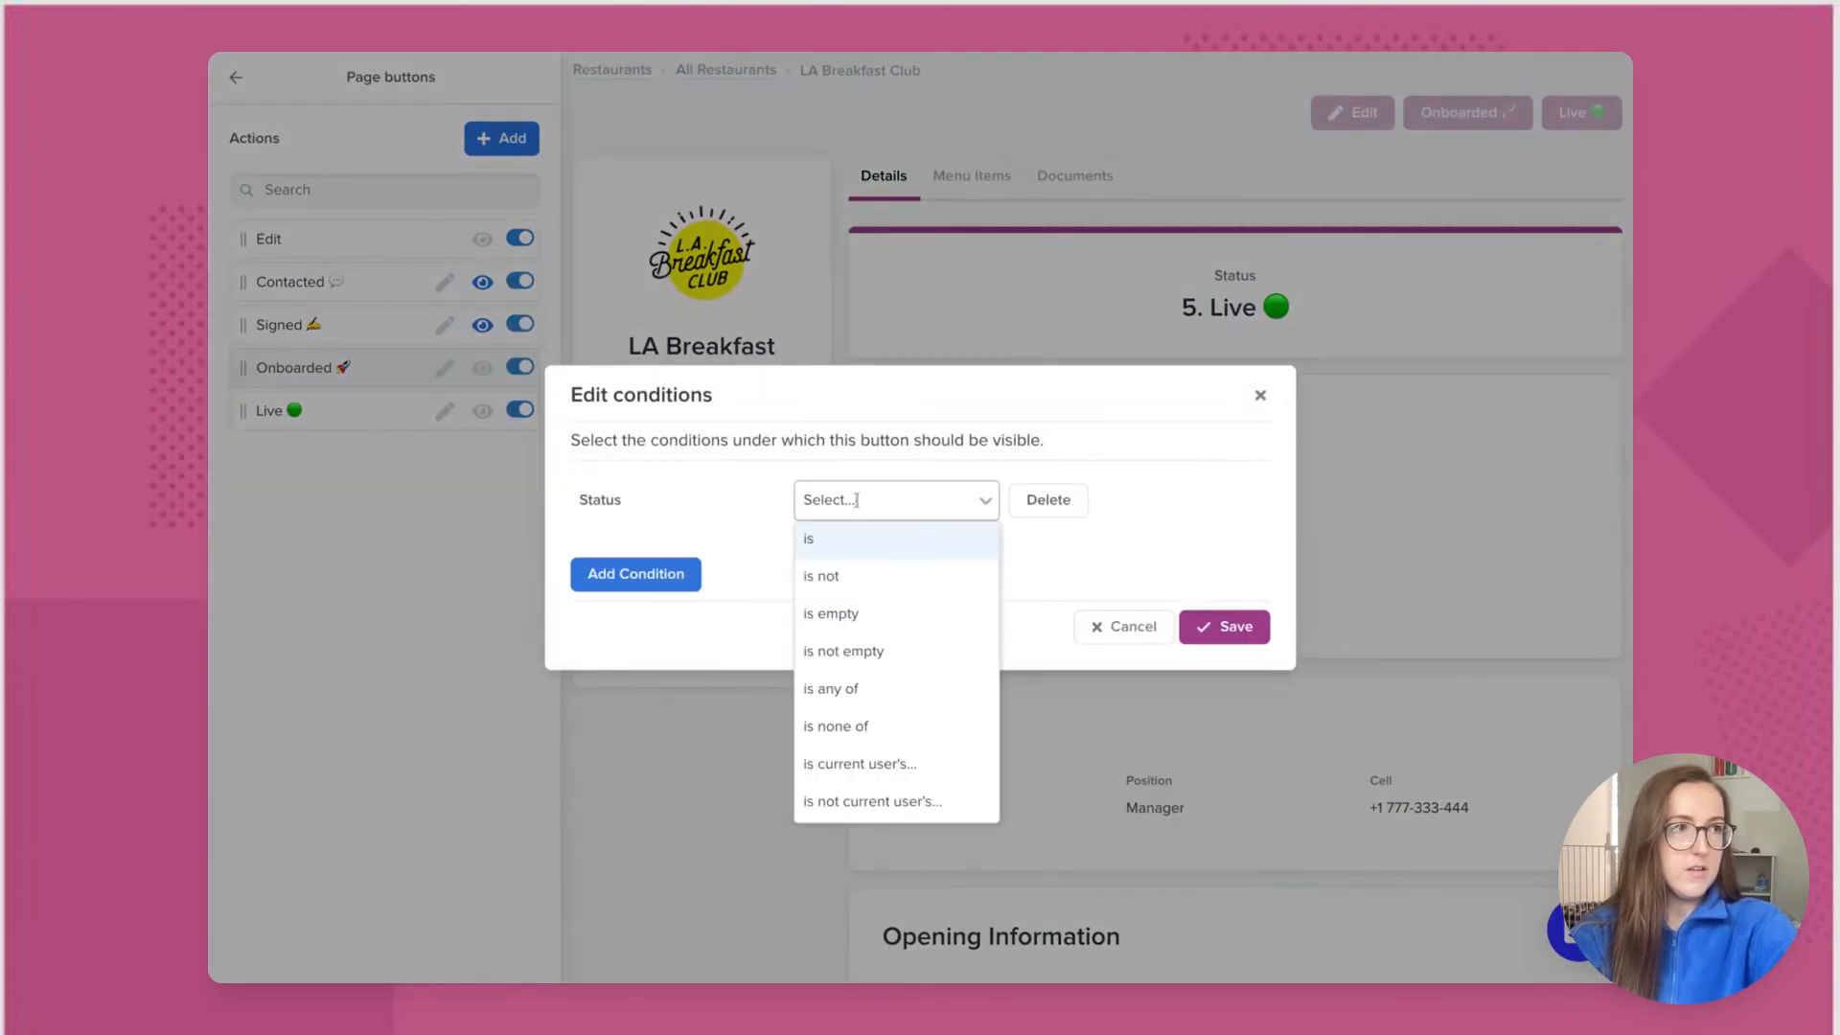
pyautogui.click(853, 537)
pyautogui.click(1107, 512)
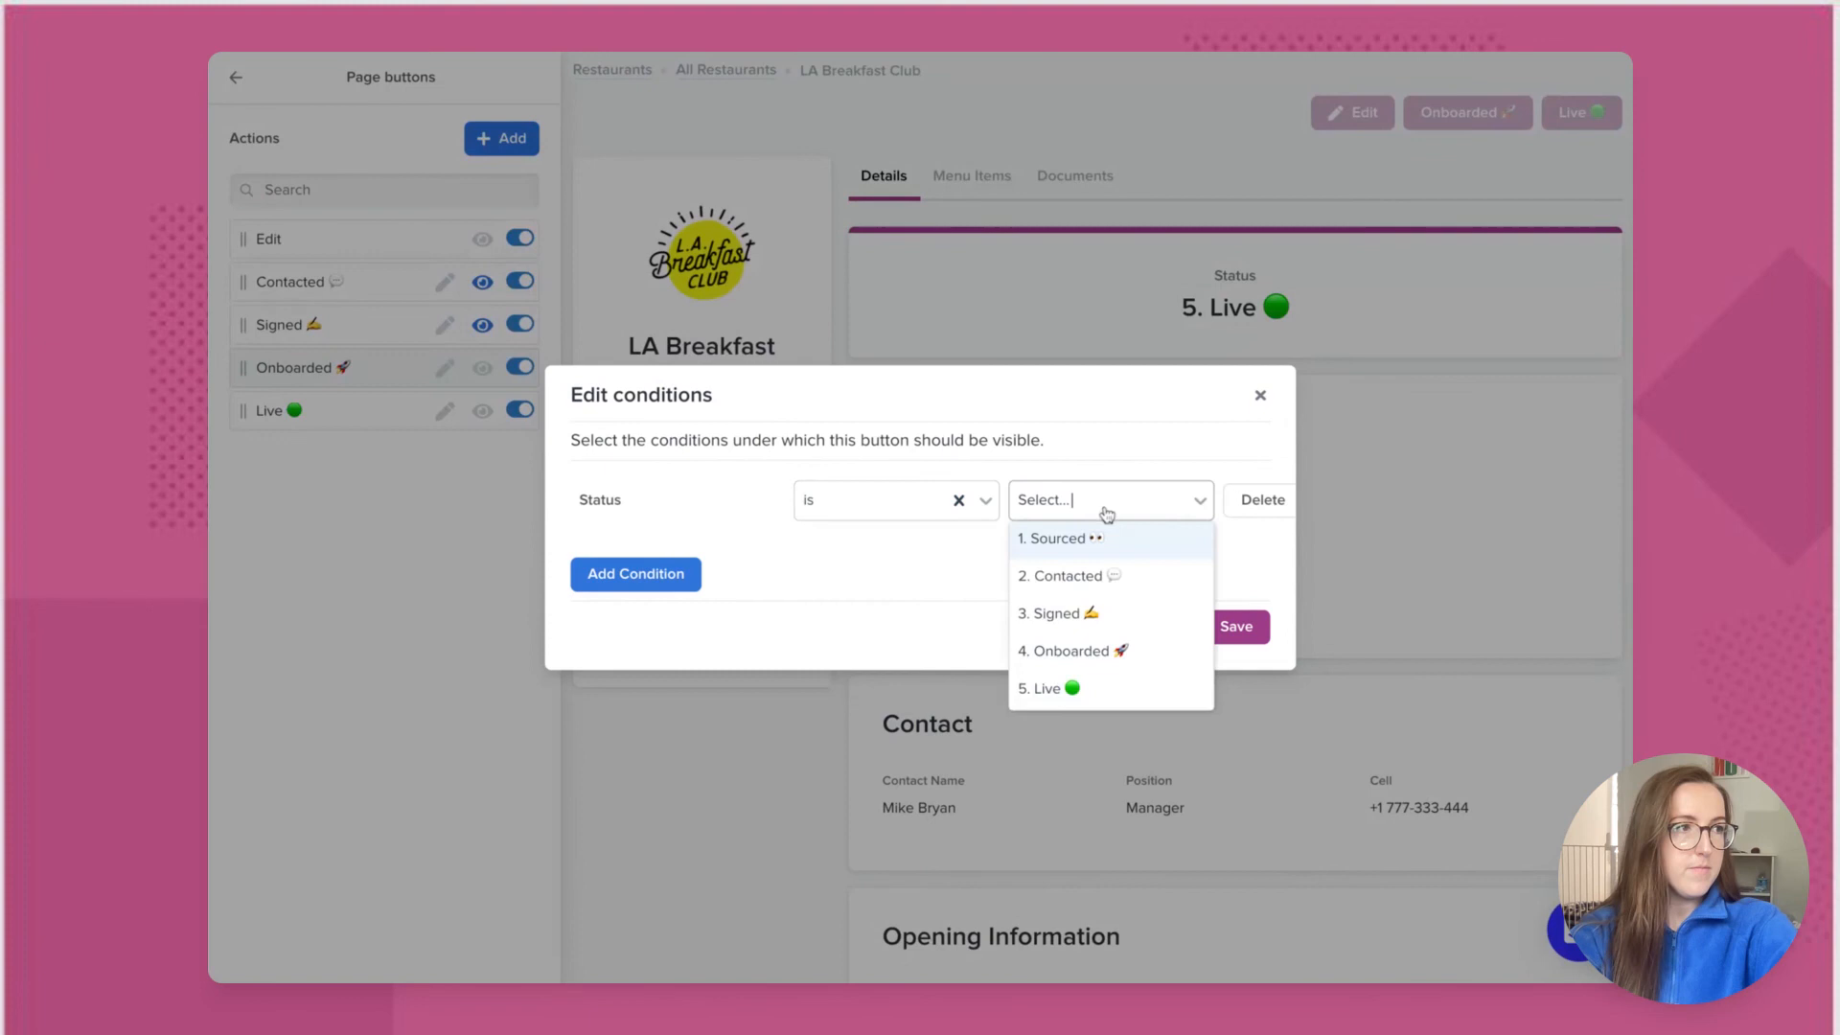
pyautogui.click(1078, 618)
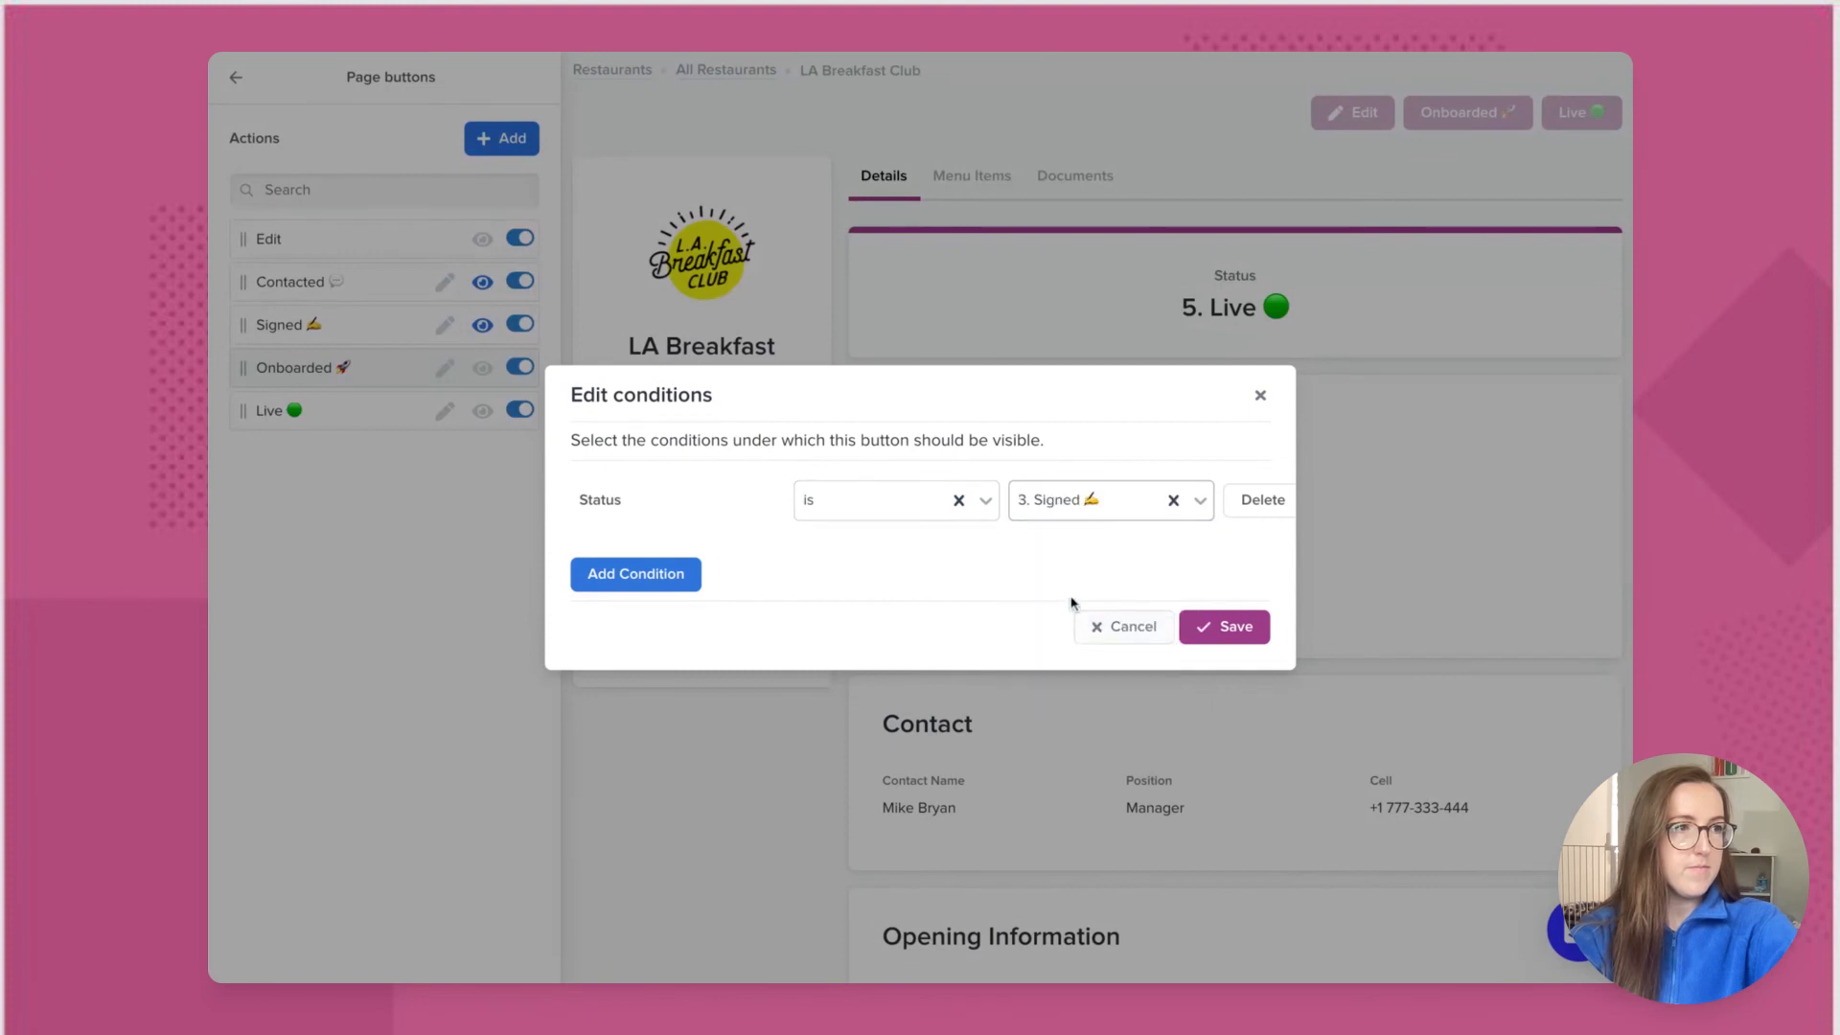
# Step: Add a second condition, Onboarding Agent is current user, and save the conditions
pyautogui.click(658, 575)
pyautogui.click(668, 564)
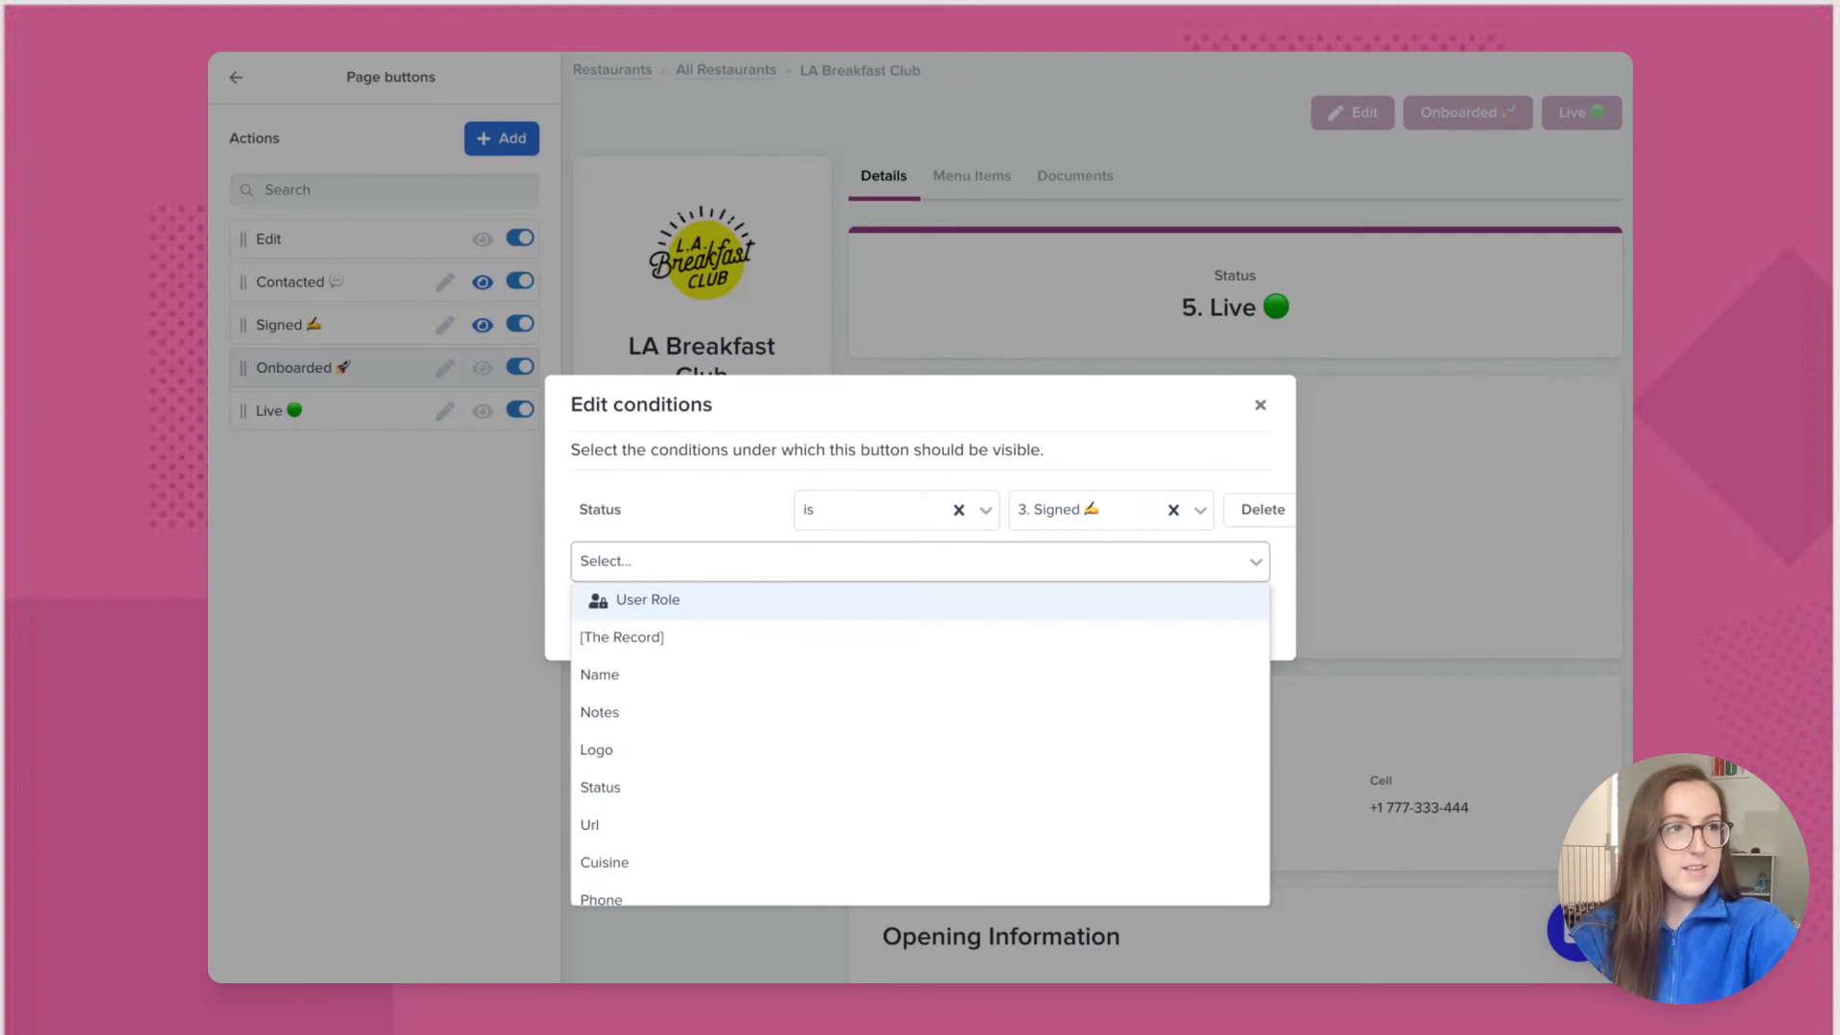
pyautogui.scroll(-10, 681, 763)
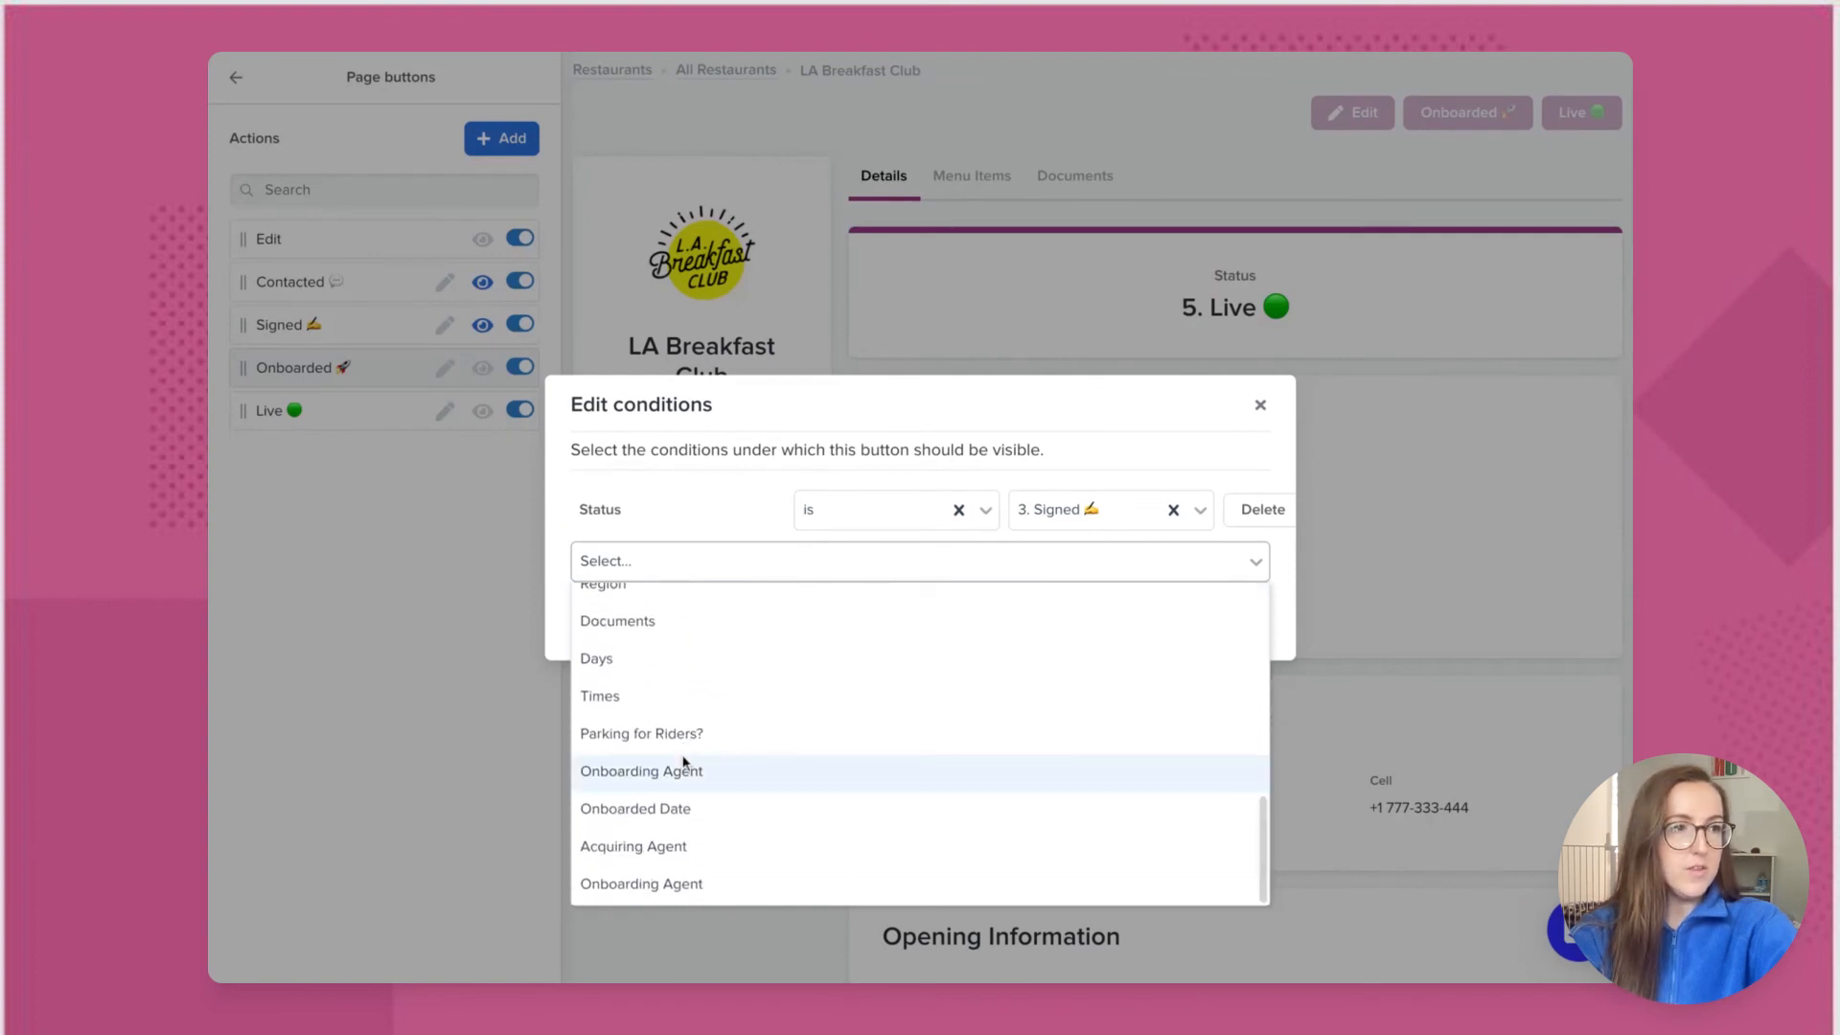
pyautogui.click(673, 894)
pyautogui.click(856, 527)
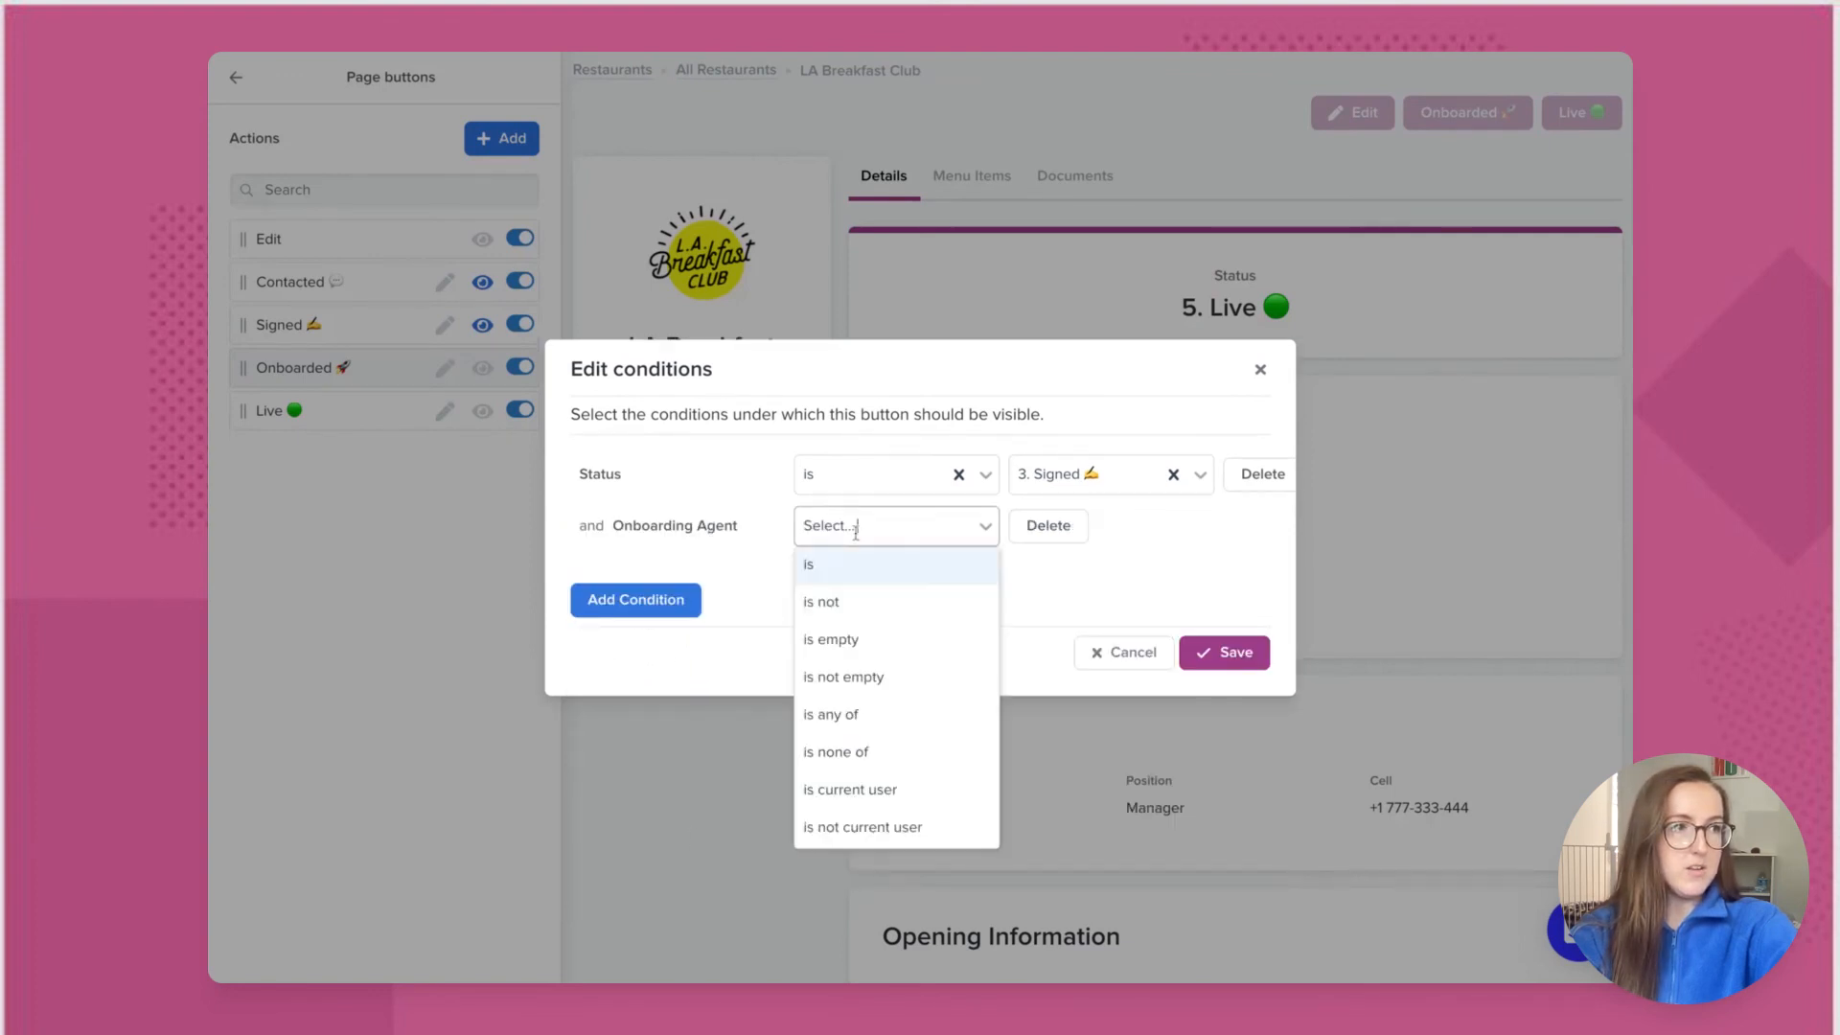
pyautogui.click(852, 794)
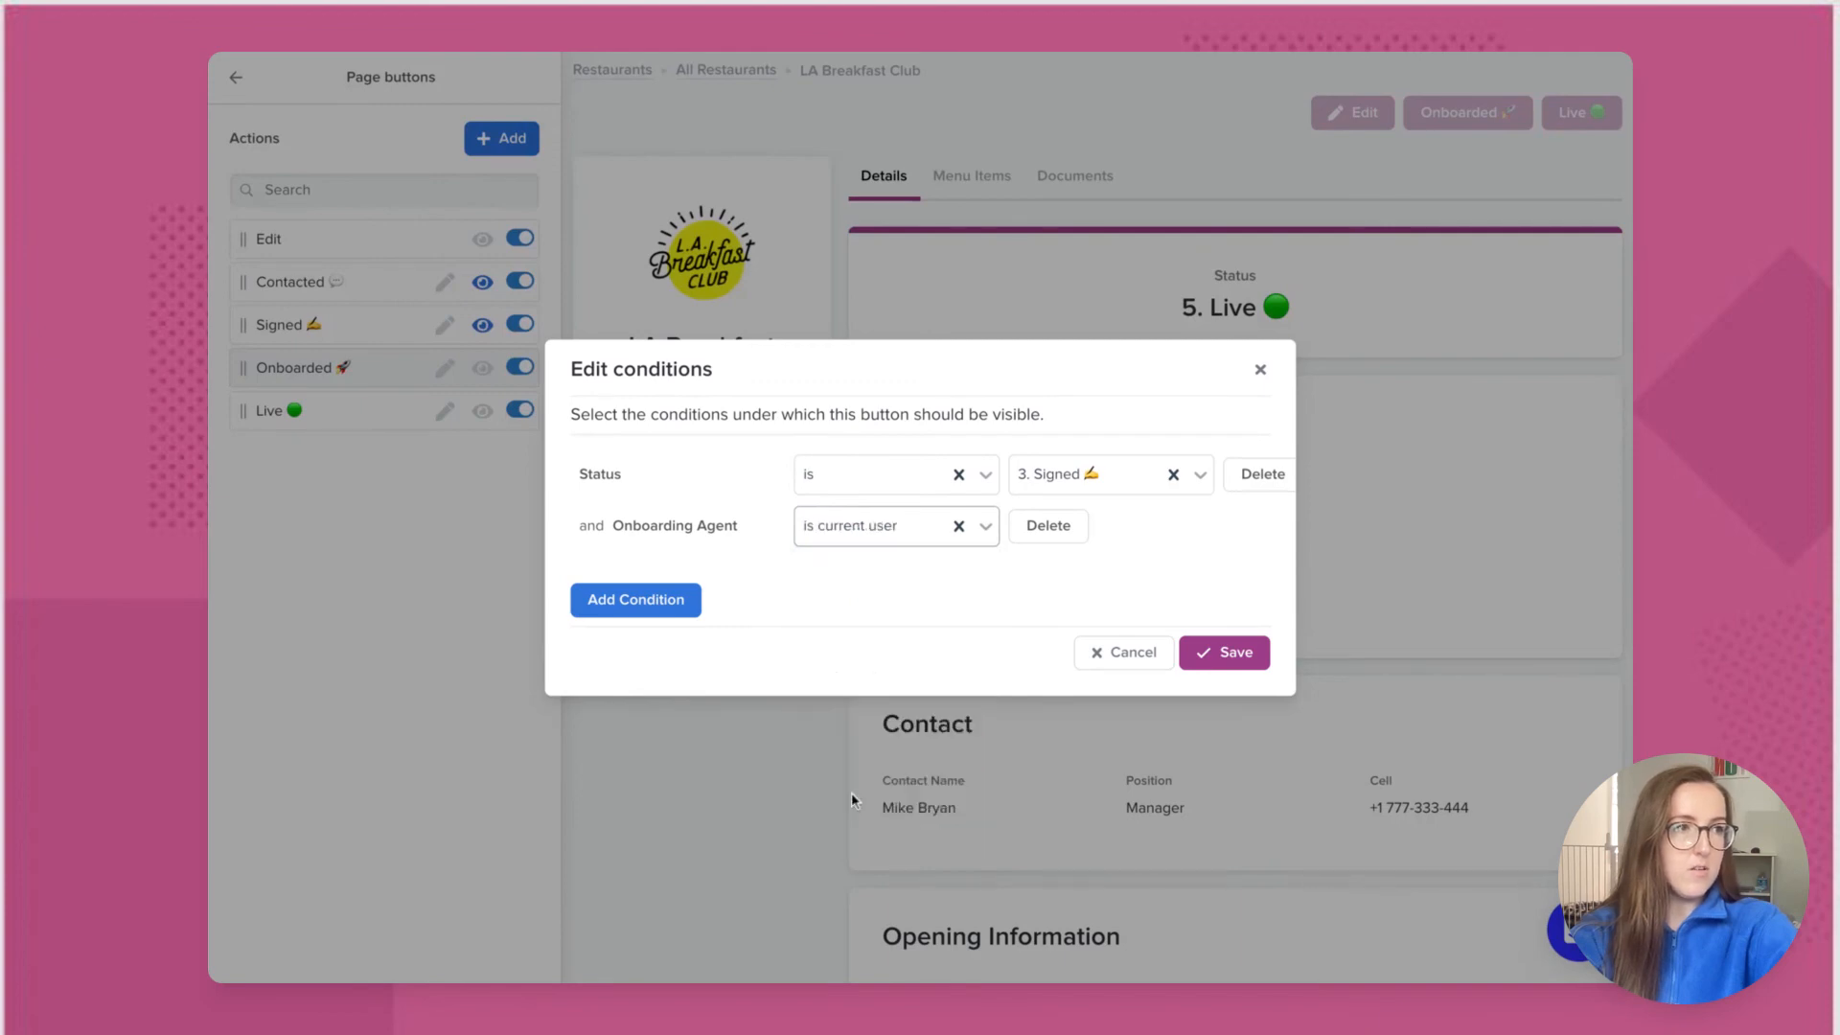
pyautogui.click(1246, 668)
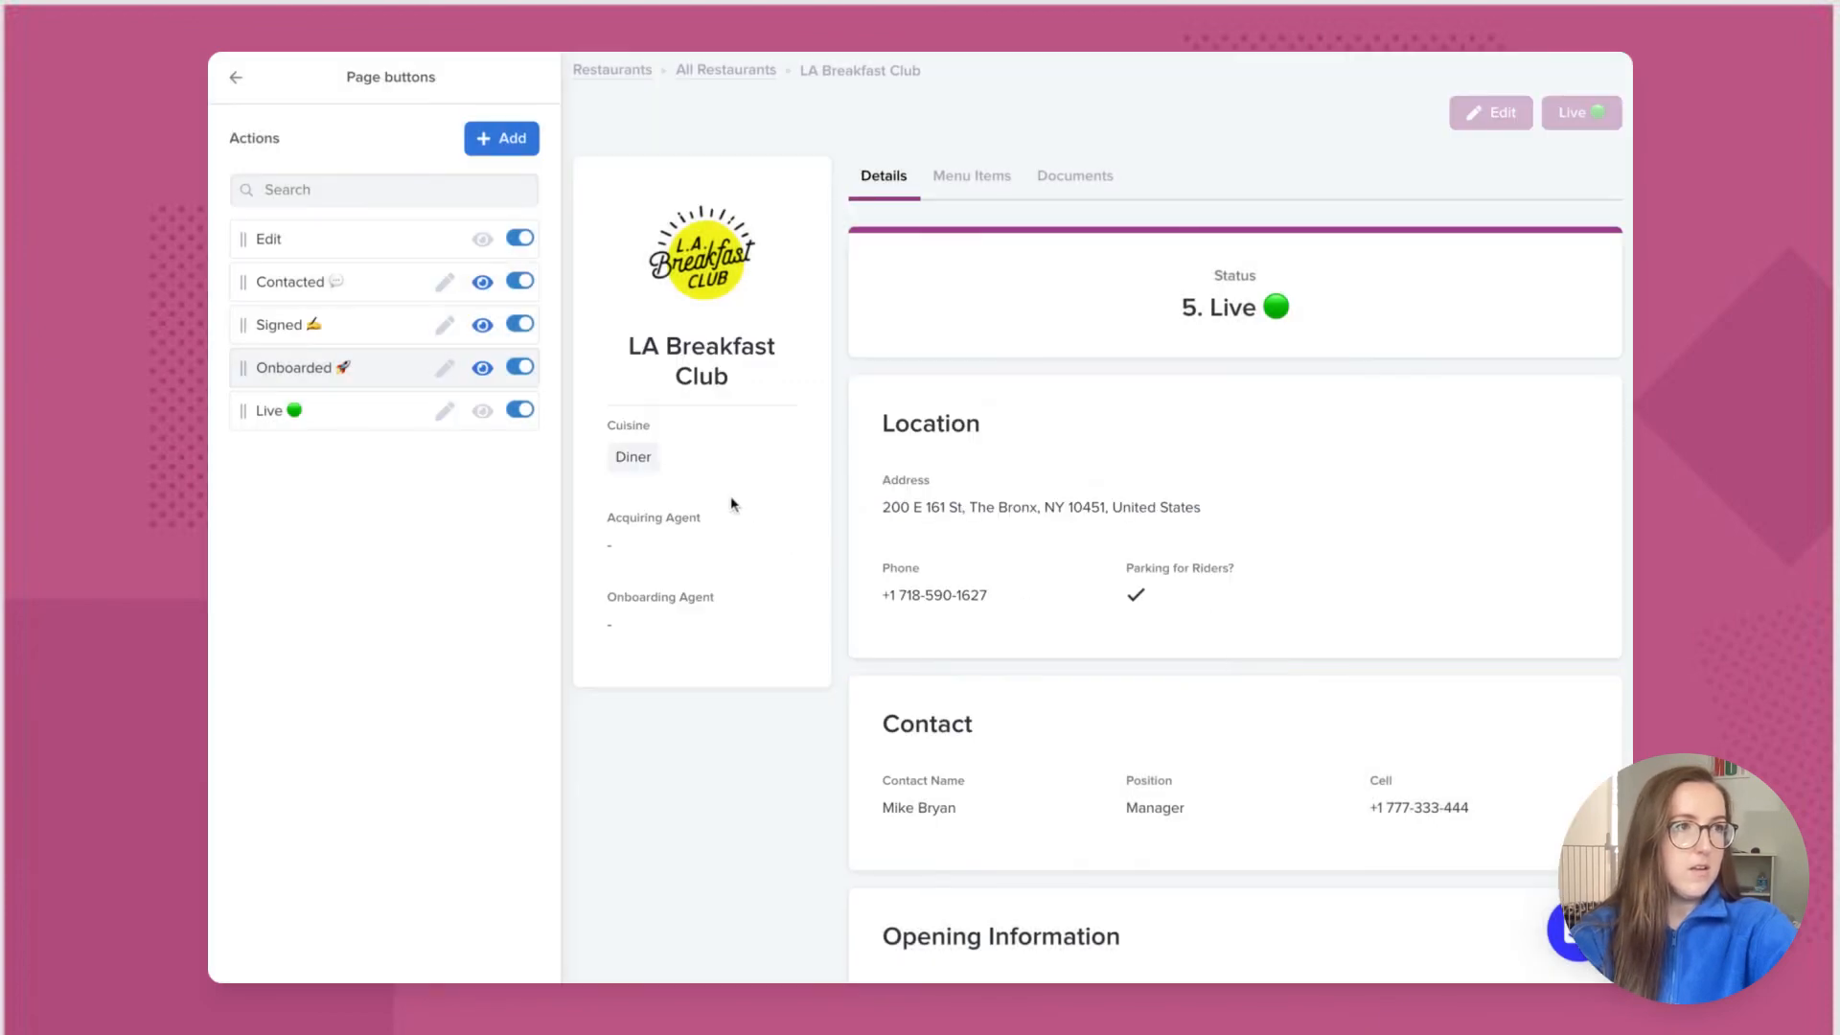
# Step: Add a visibility condition to the Live button: Status is 4. Onboarded
pyautogui.click(482, 412)
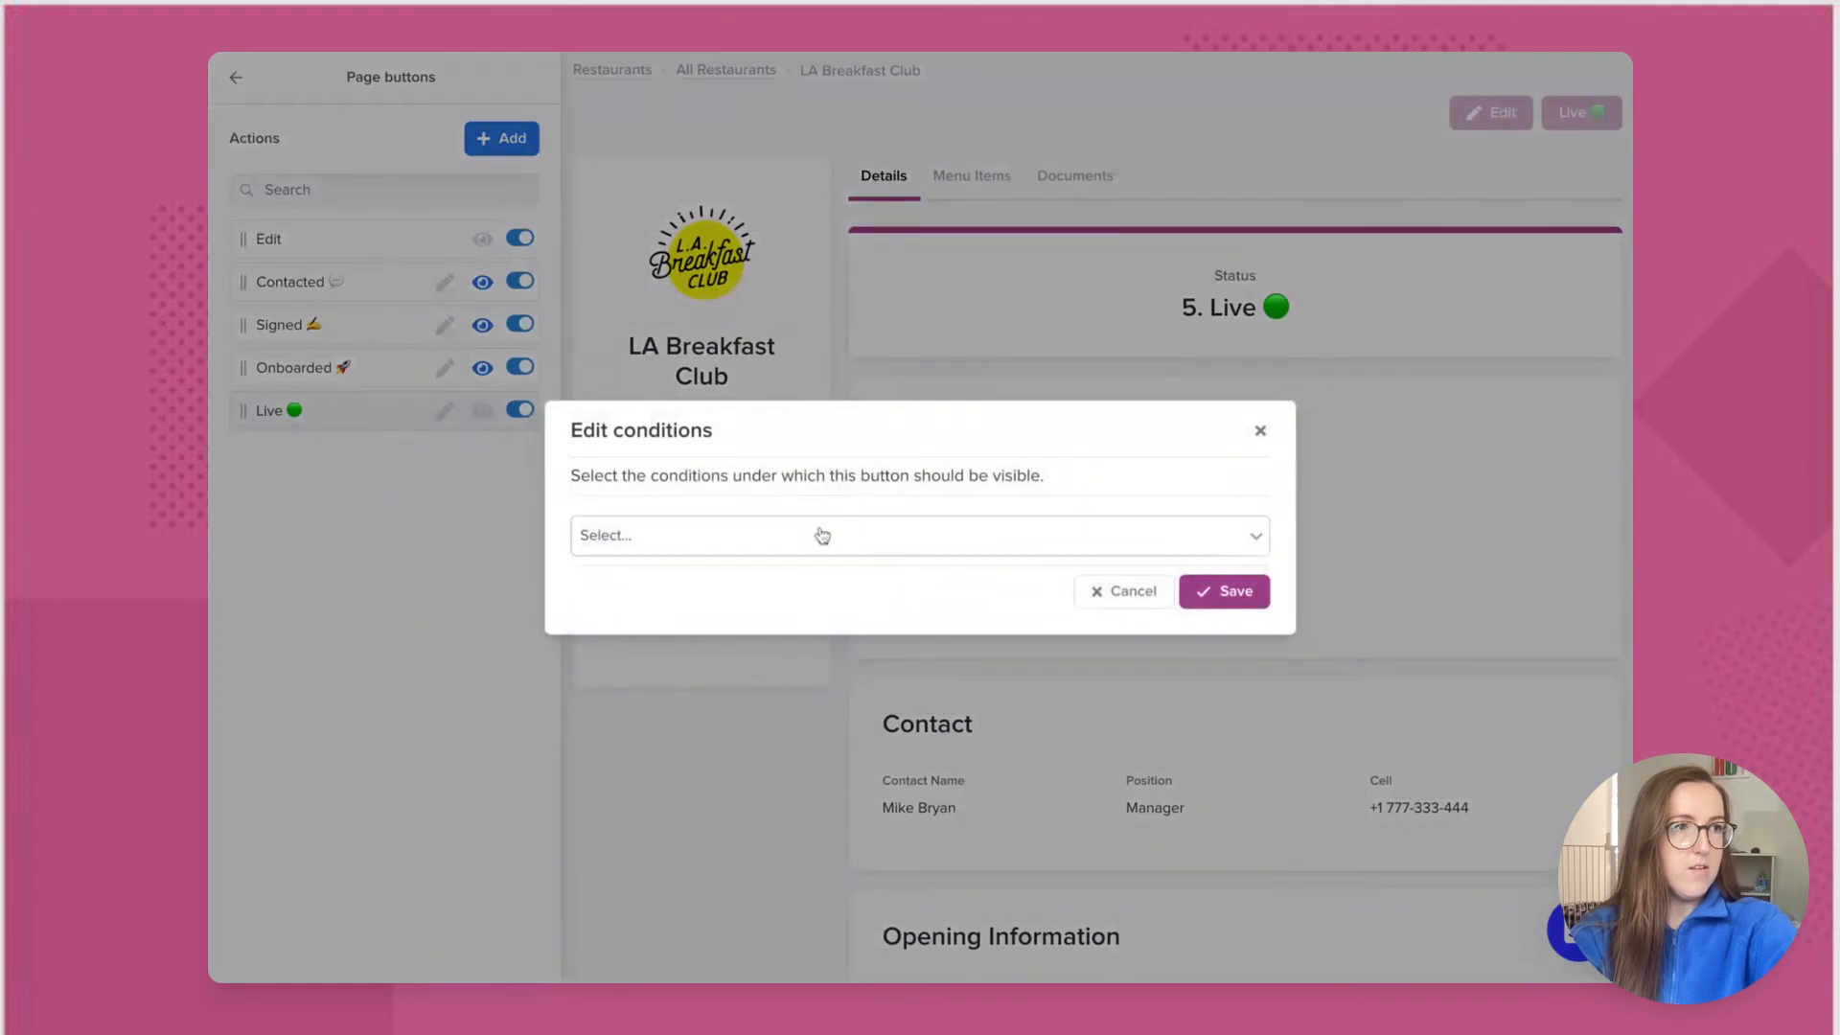
pyautogui.click(821, 536)
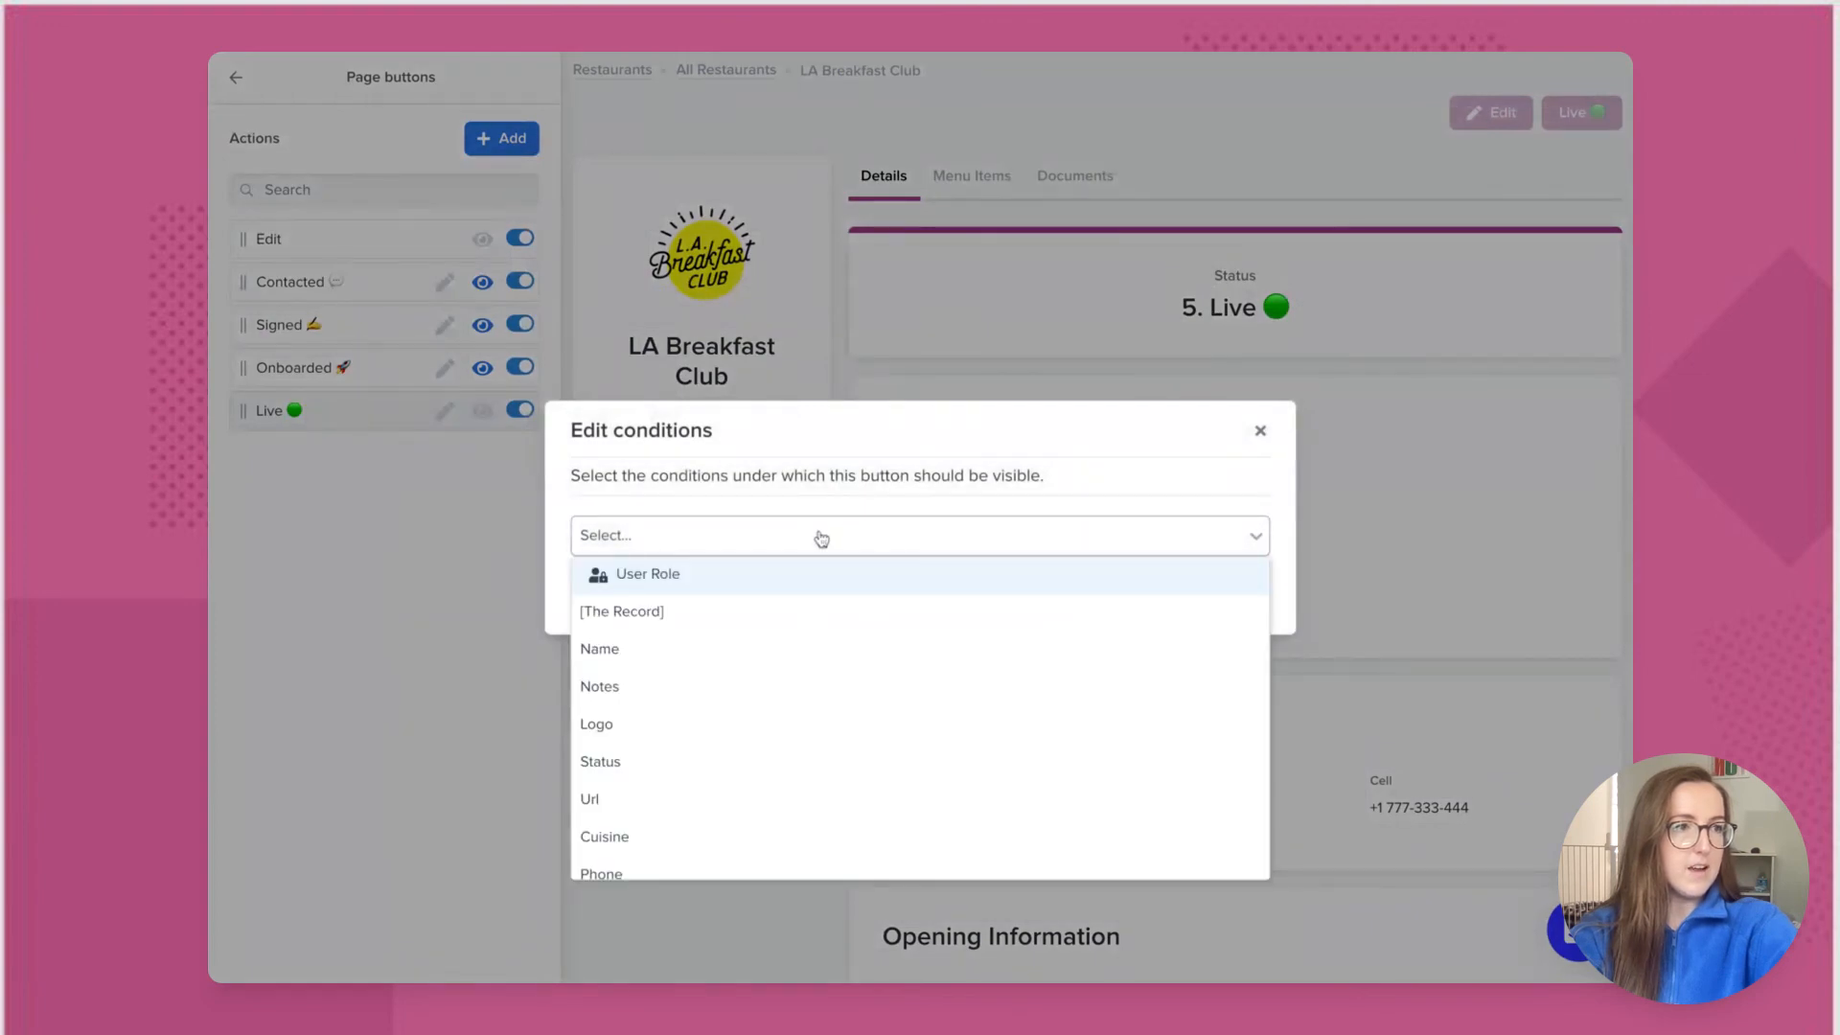
pyautogui.click(724, 757)
pyautogui.click(849, 503)
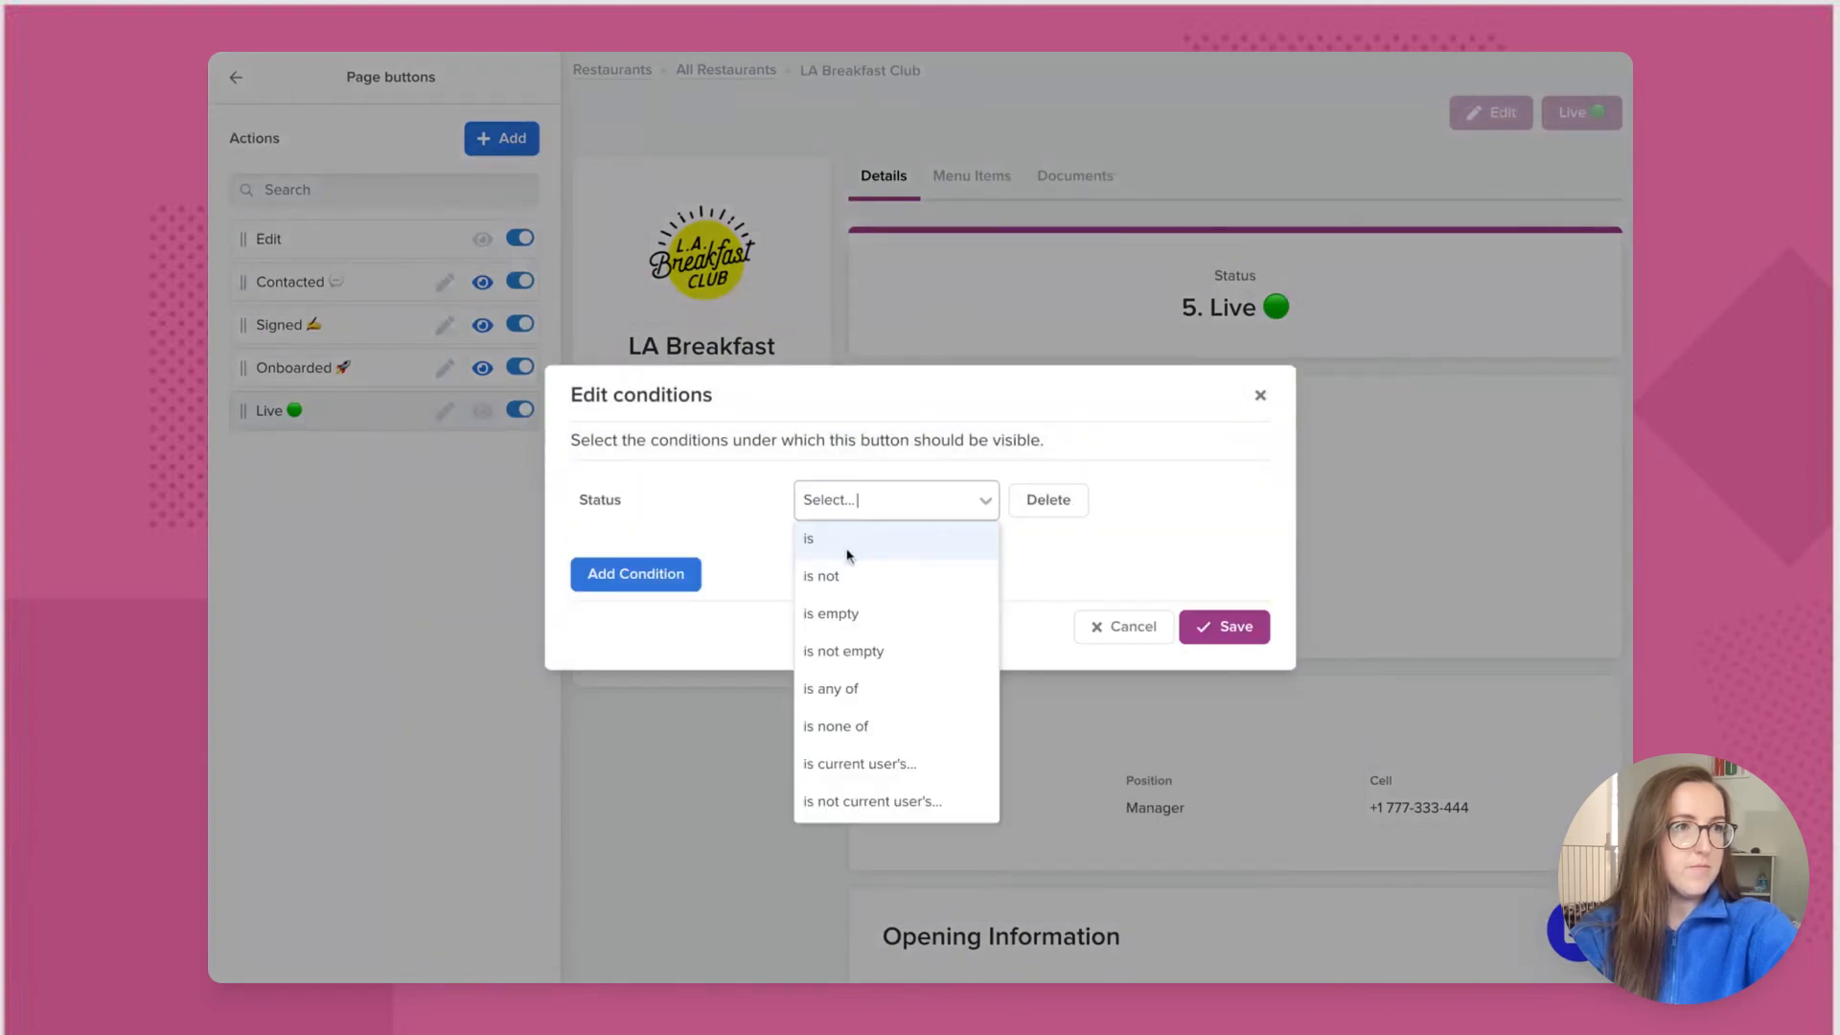
pyautogui.click(848, 556)
pyautogui.click(1084, 503)
pyautogui.click(1066, 653)
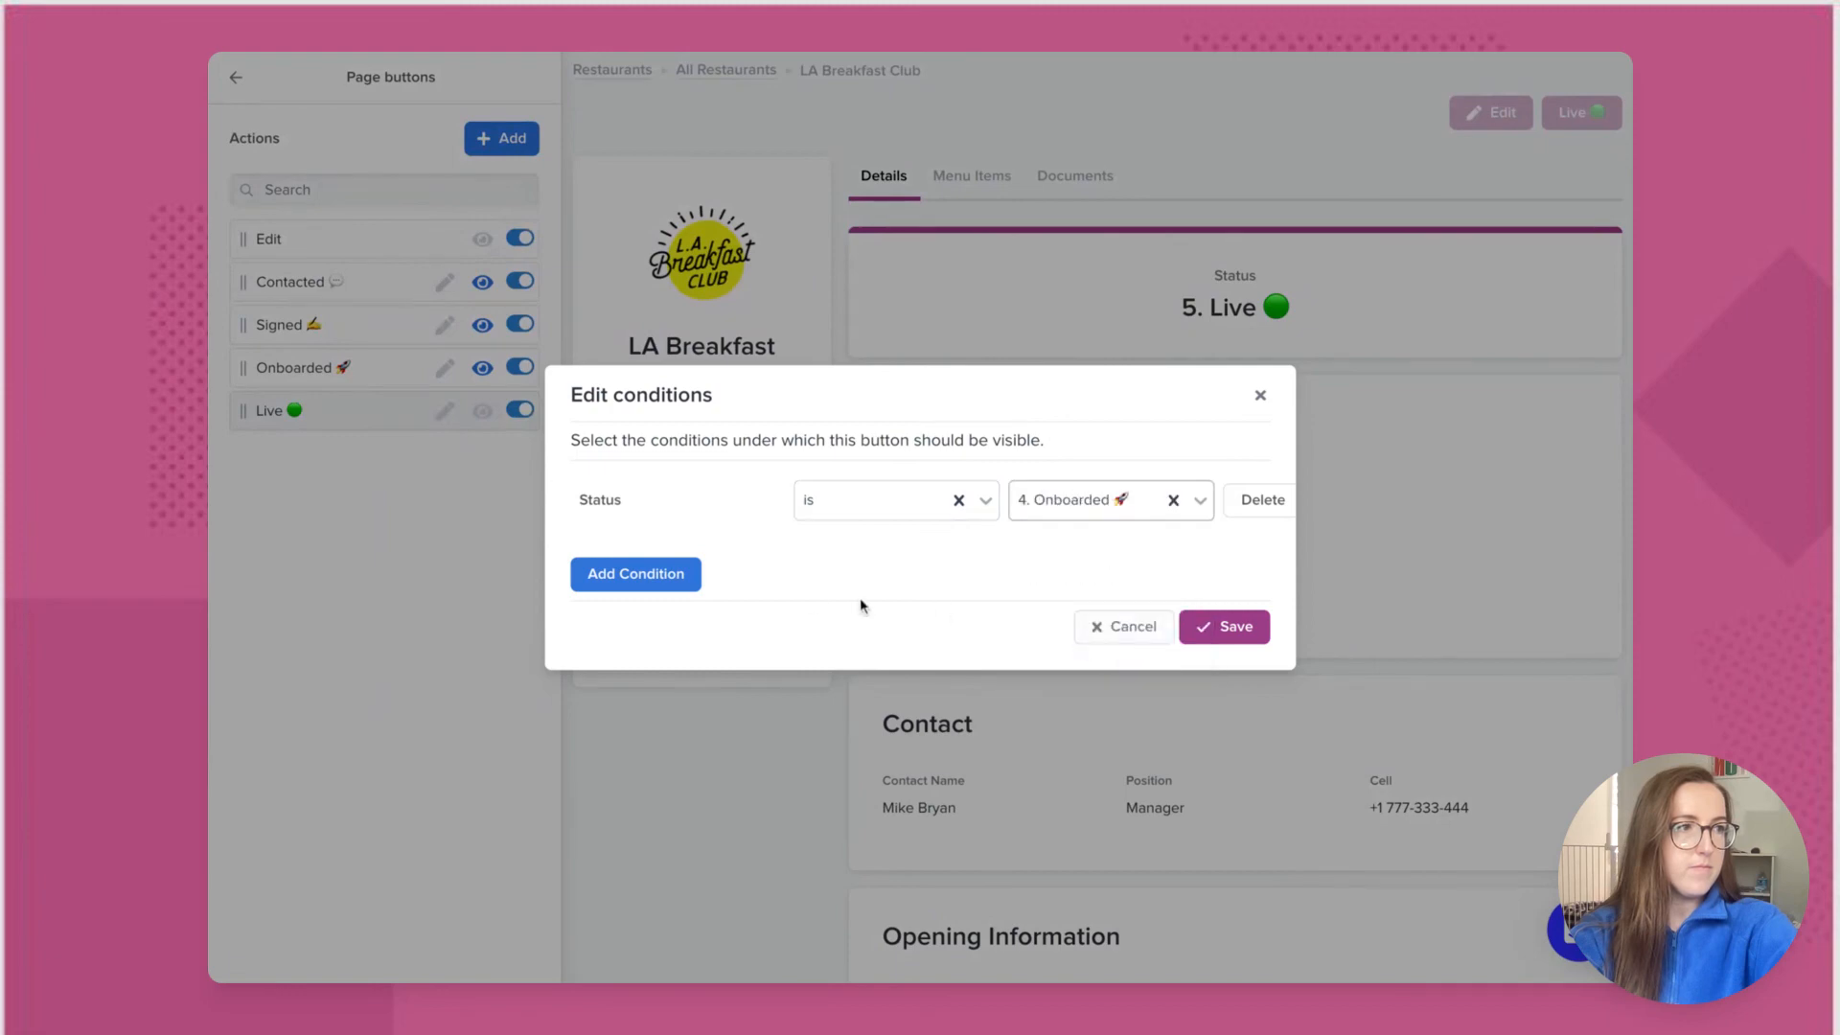
# Step: Add a second condition, Onboarding Agent is current user, and save the conditions
pyautogui.click(690, 573)
pyautogui.click(698, 564)
pyautogui.scroll(-3, 704, 689)
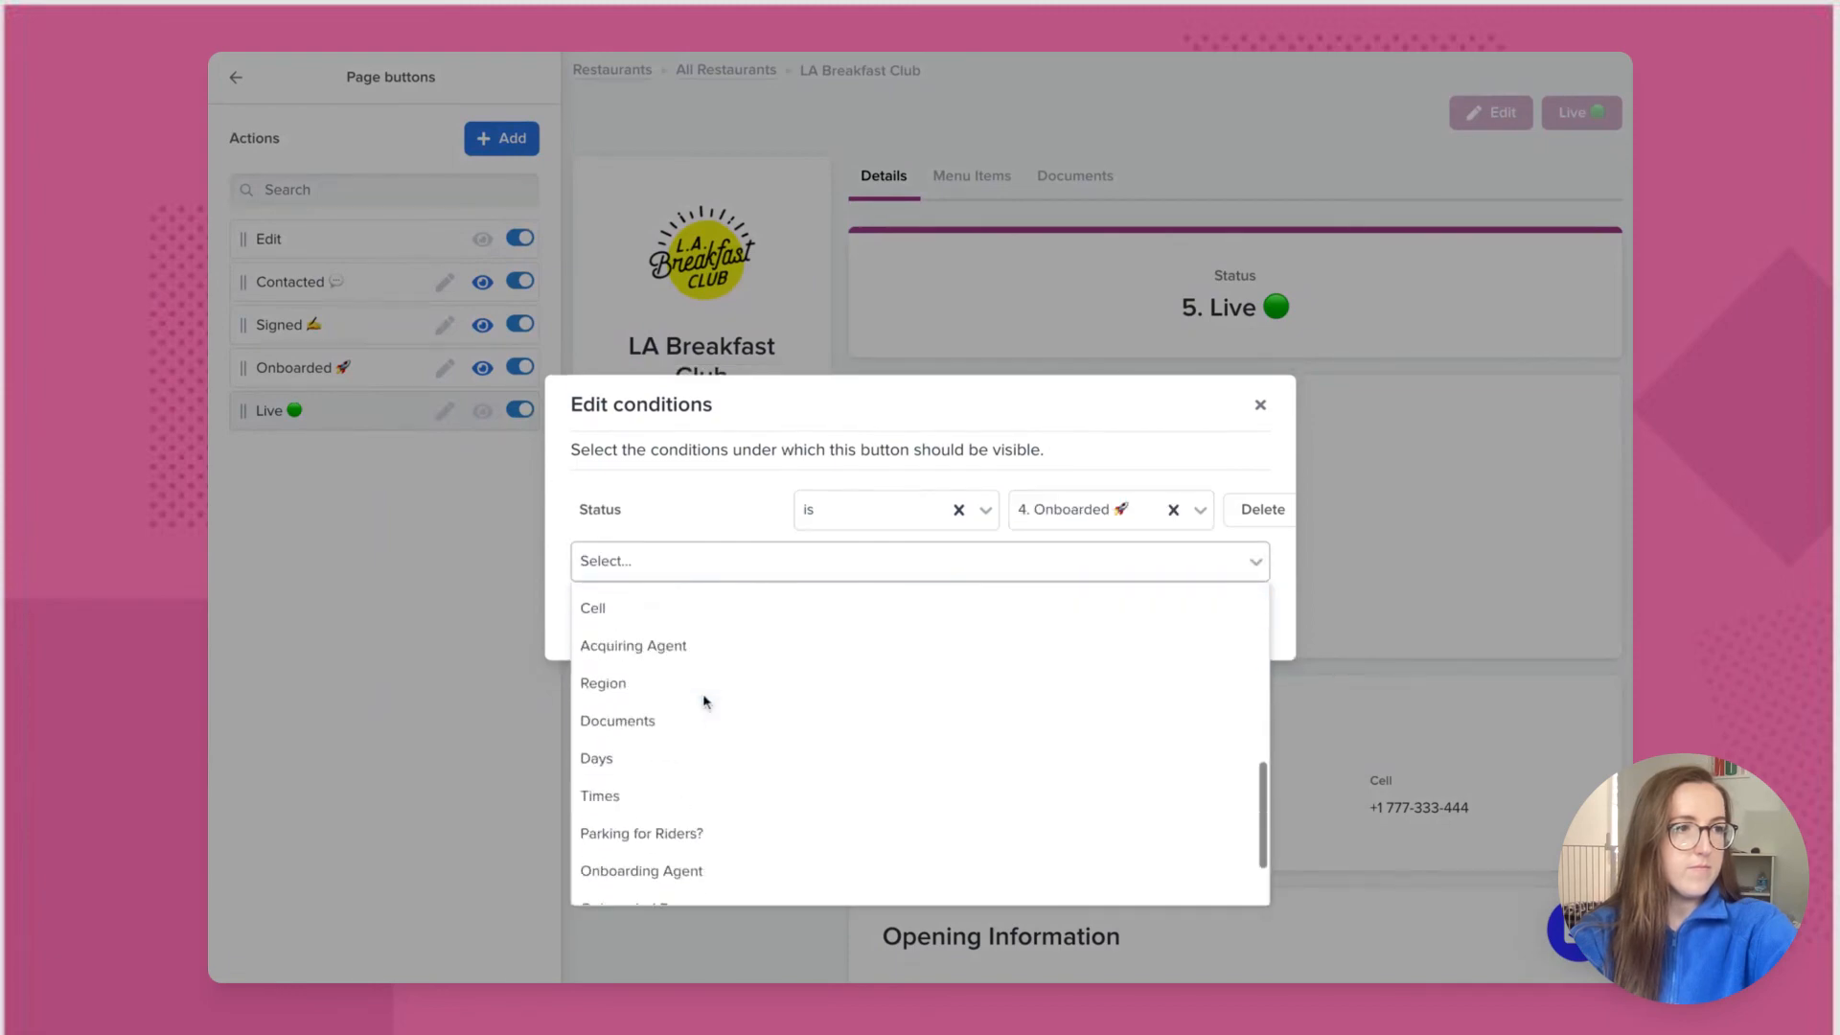
pyautogui.scroll(-2, 704, 701)
pyautogui.click(672, 879)
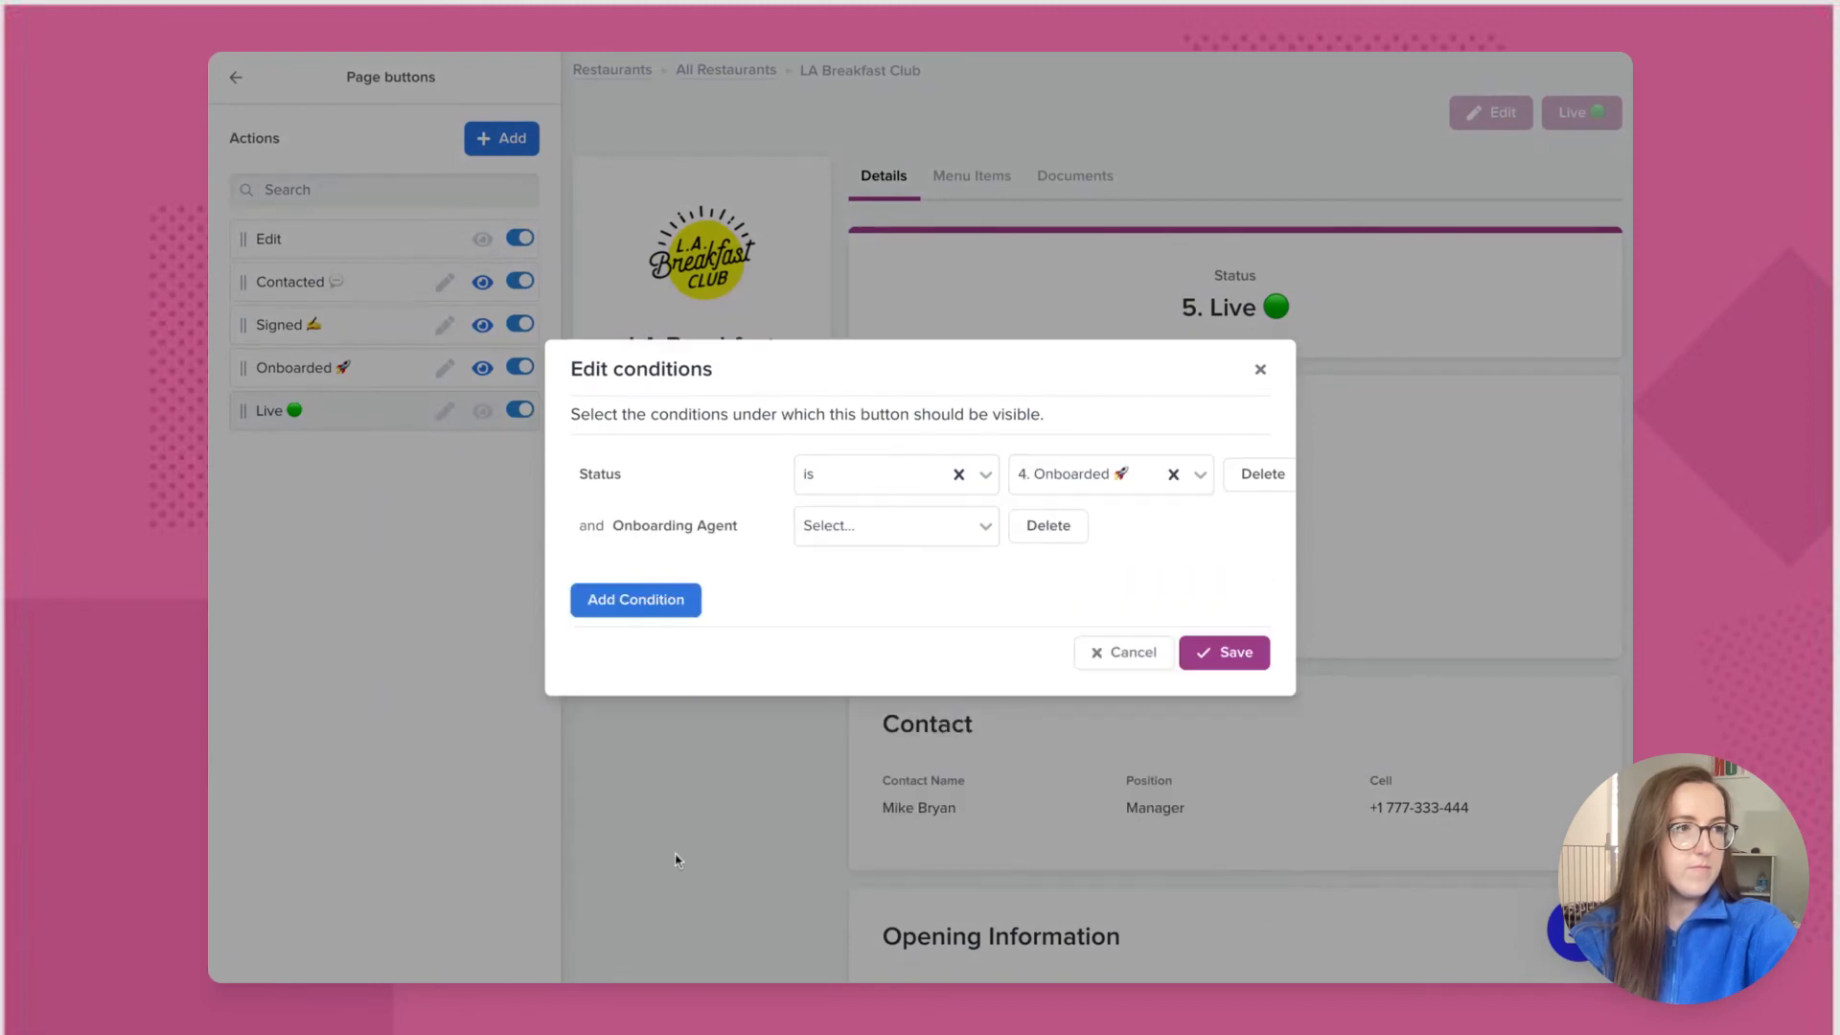
pyautogui.click(873, 530)
pyautogui.click(848, 792)
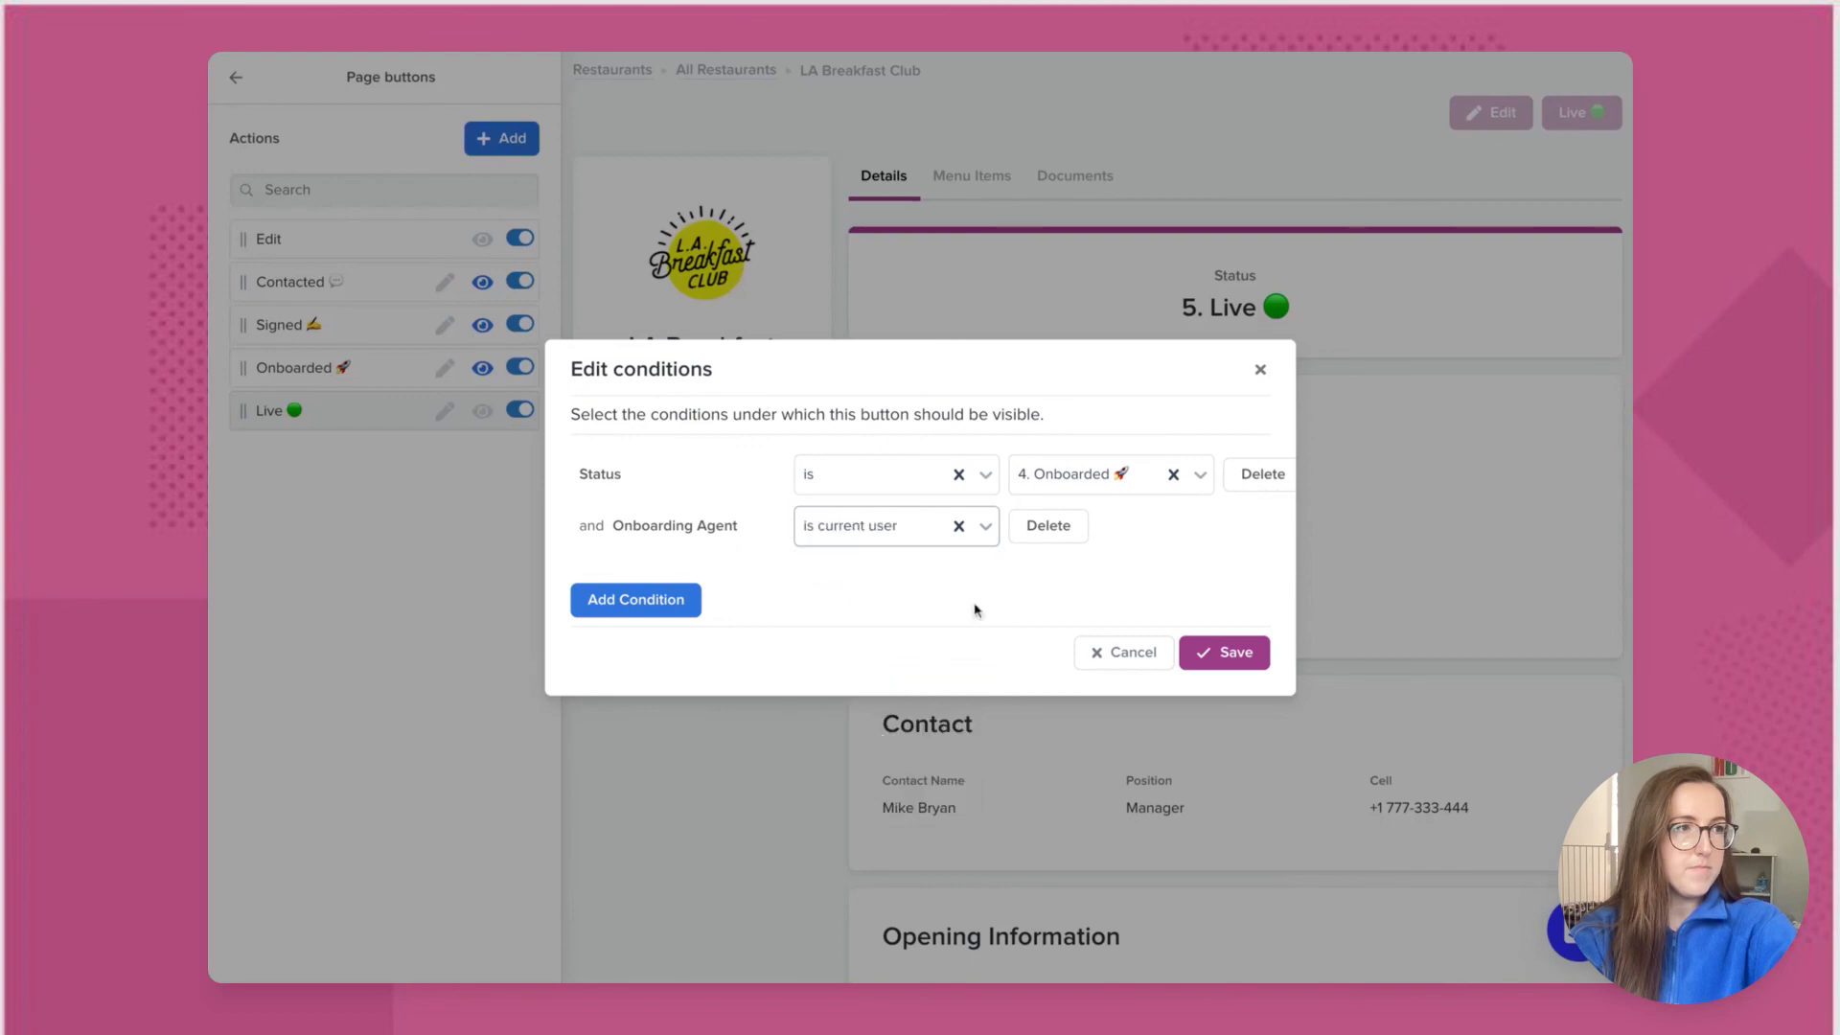
pyautogui.click(1200, 648)
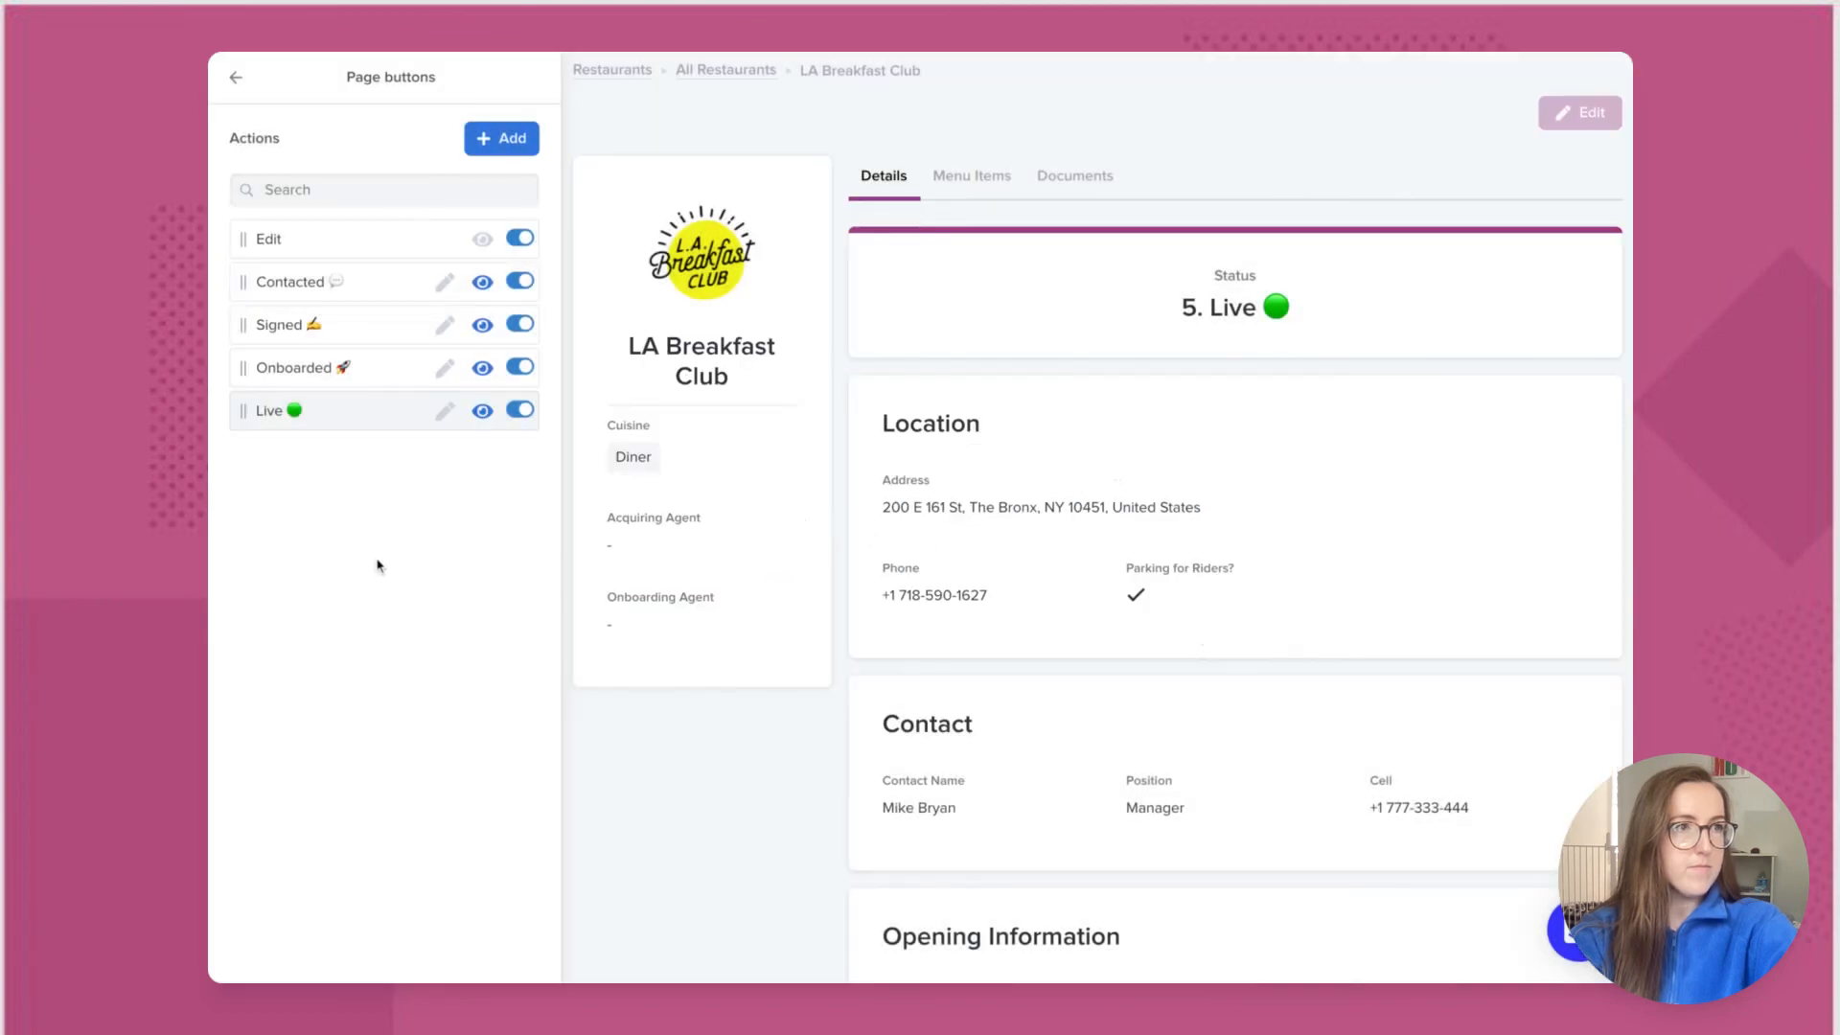
# Step: Go back to the Layout panel, save the restaurant detail layout and close layout editing
pyautogui.click(239, 83)
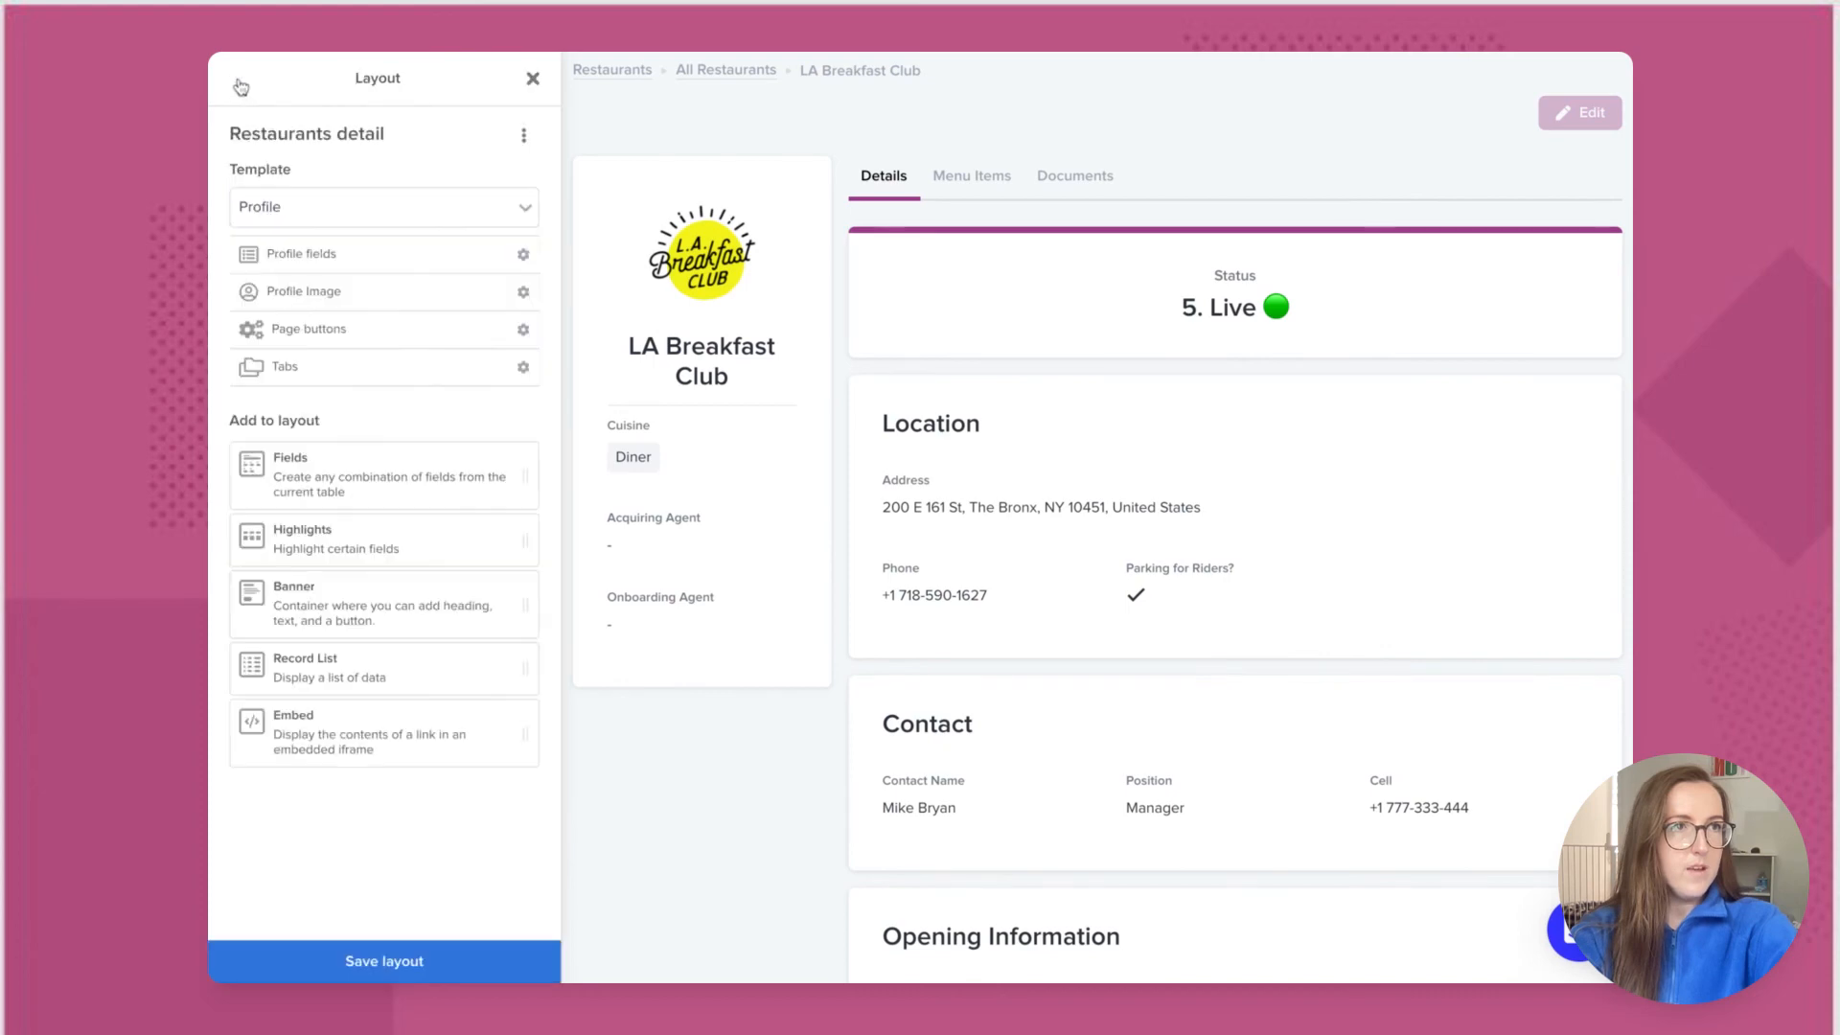
pyautogui.click(311, 963)
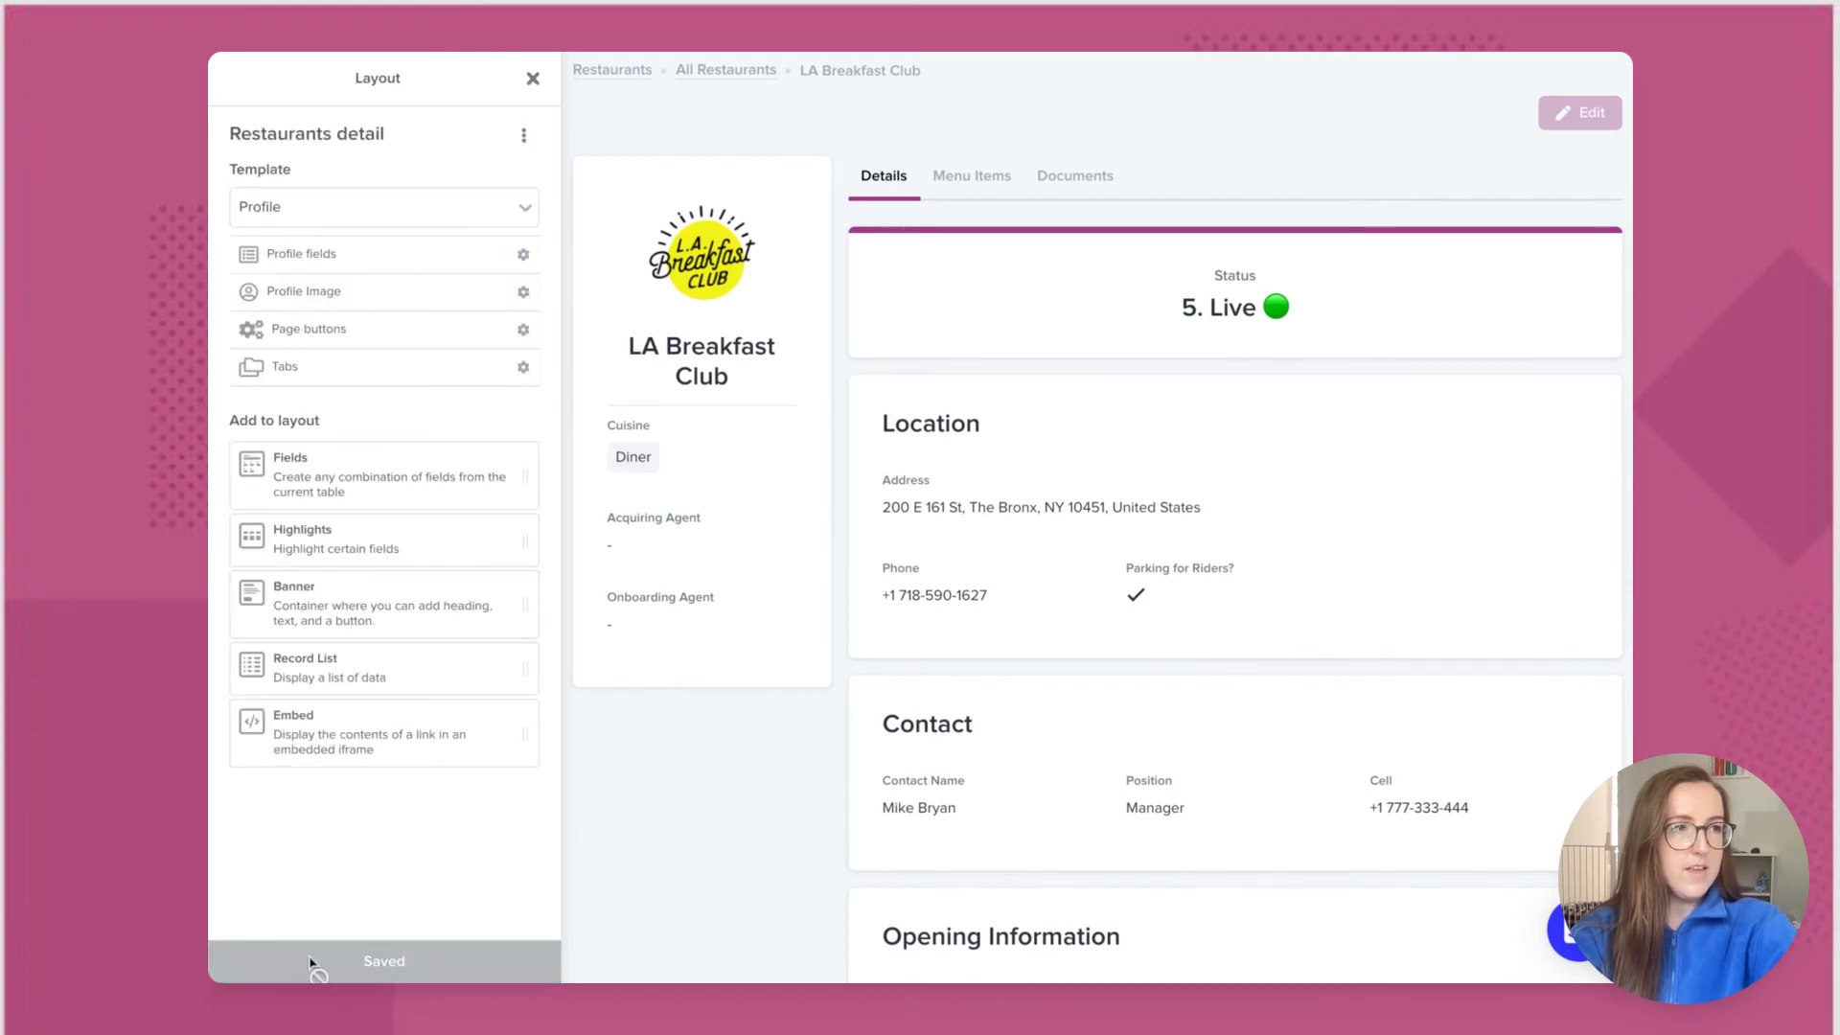
pyautogui.click(534, 80)
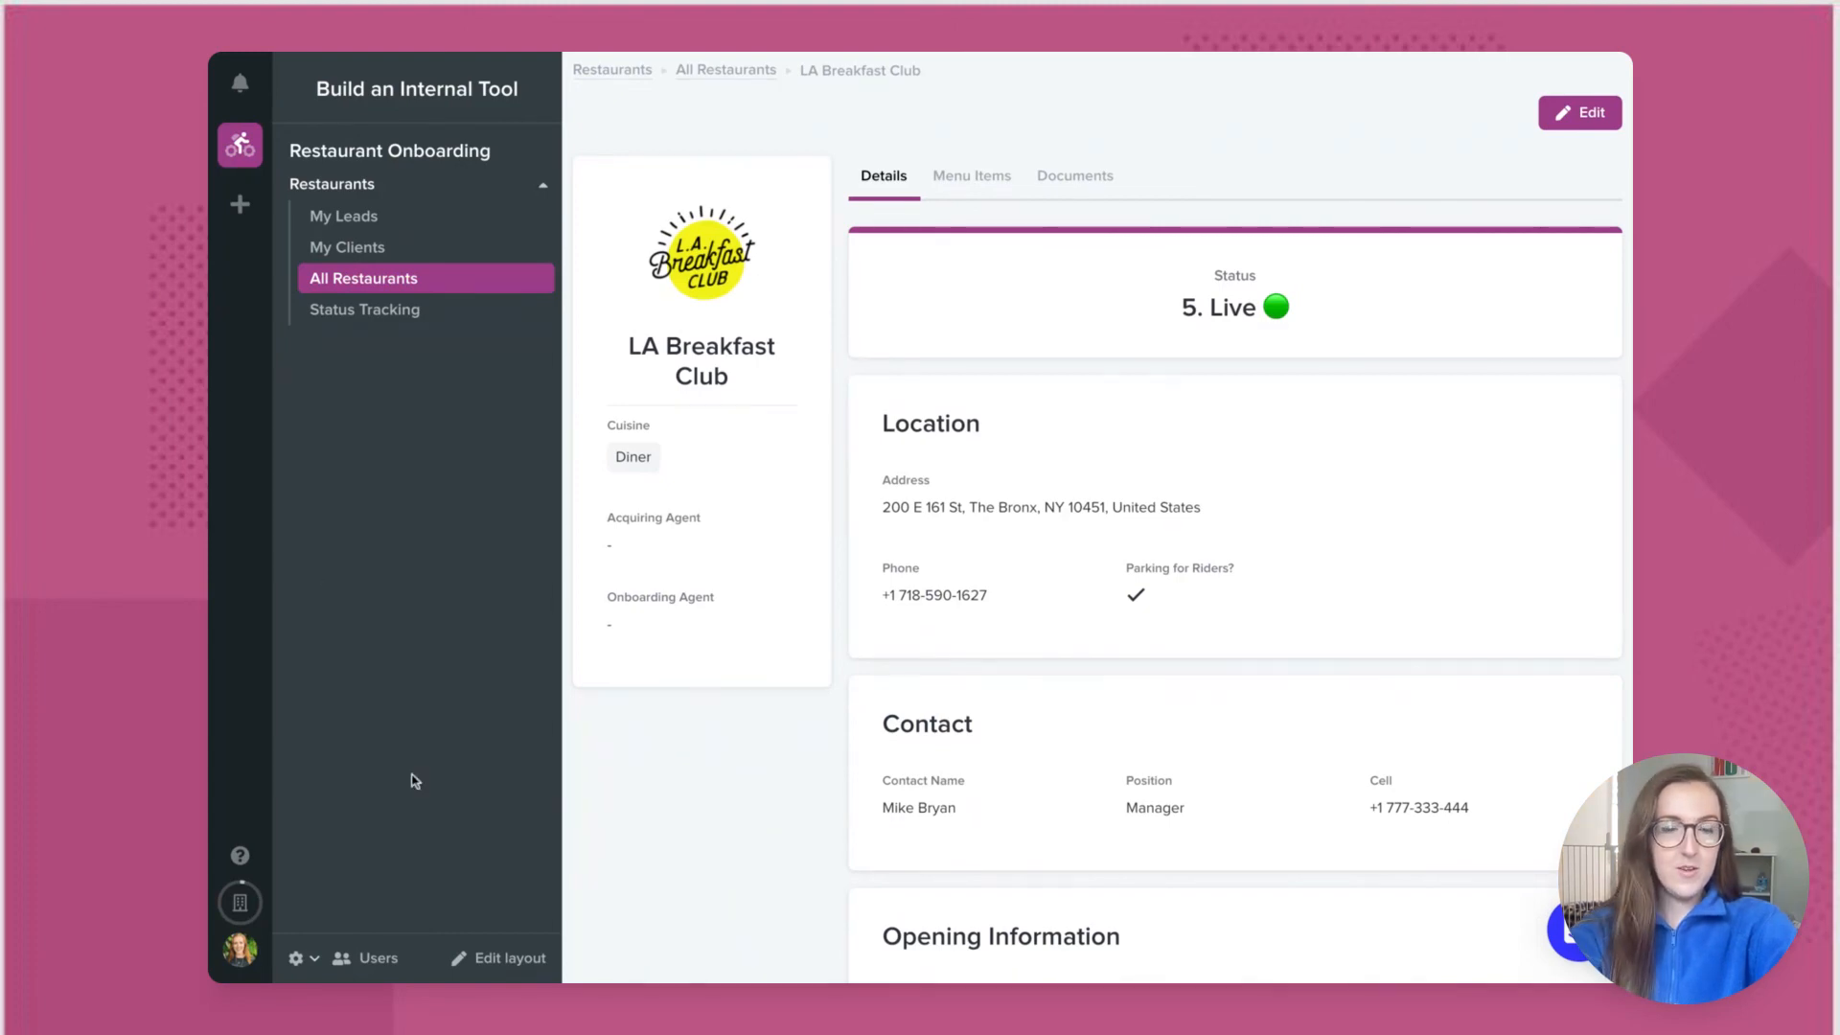
# Step: Invite a new user by e-mail with the Acquisition role
pyautogui.click(373, 960)
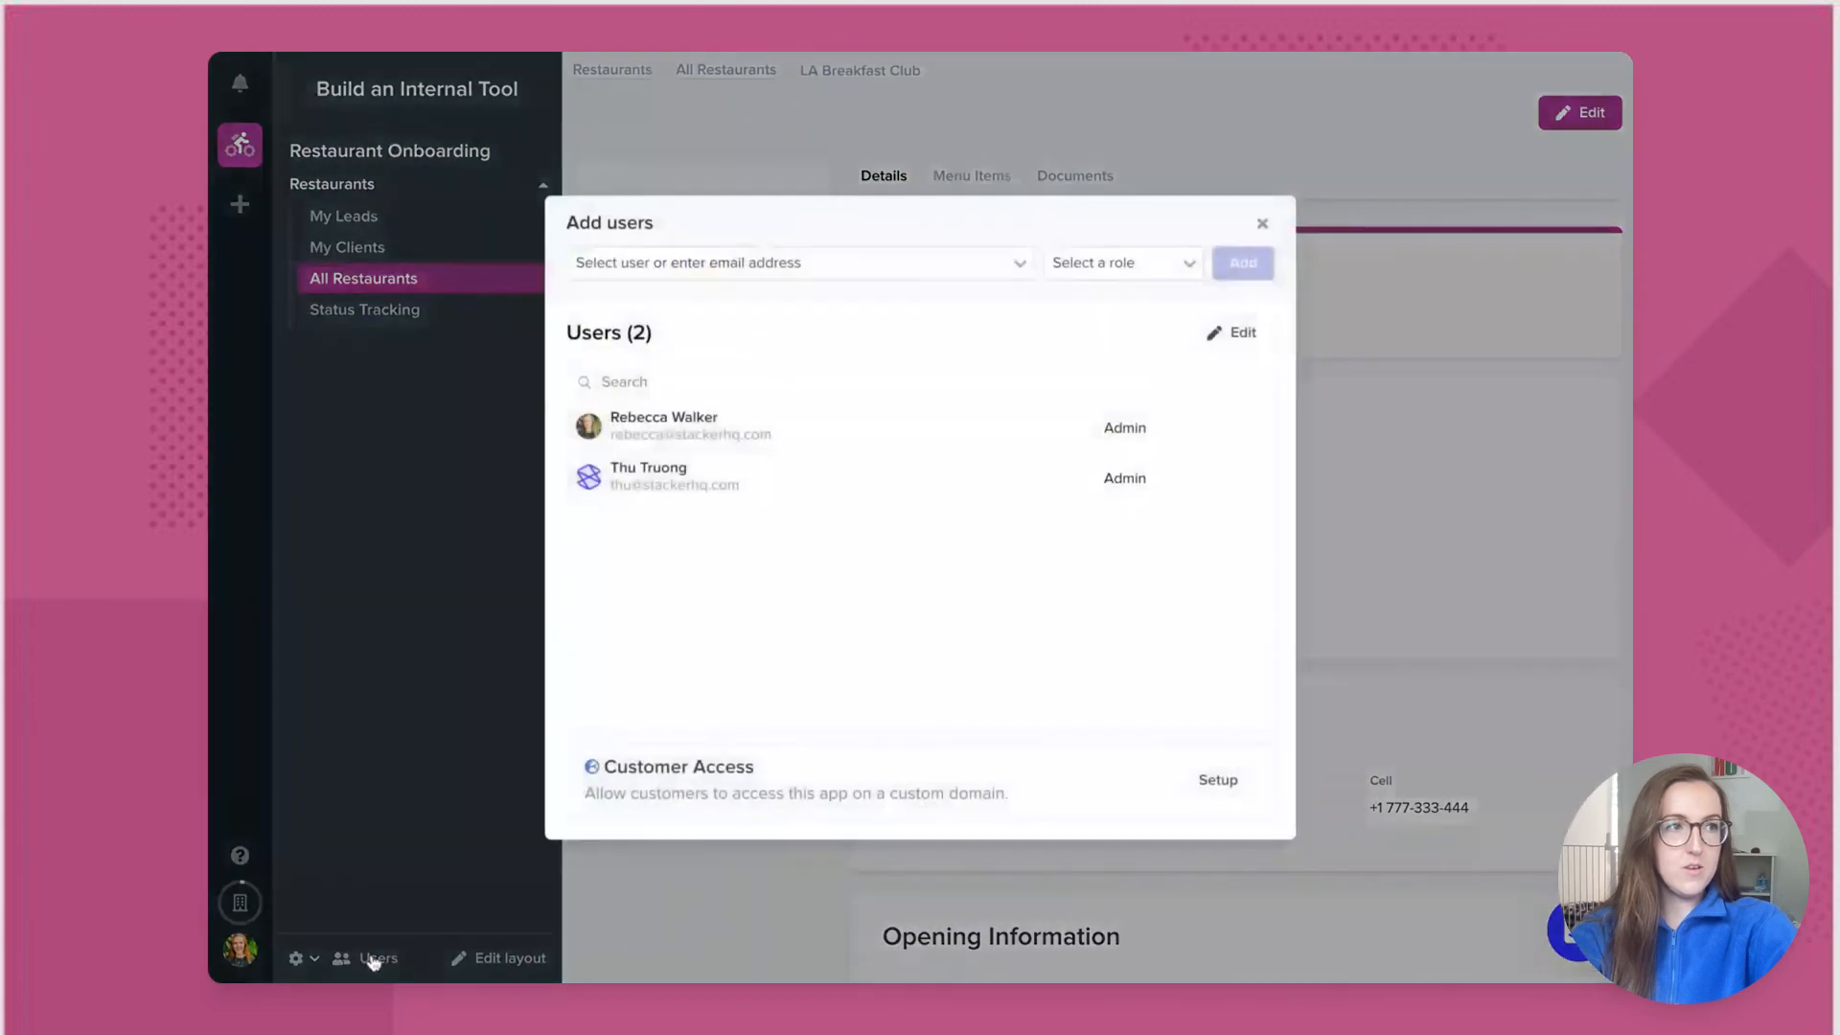
pyautogui.click(783, 264)
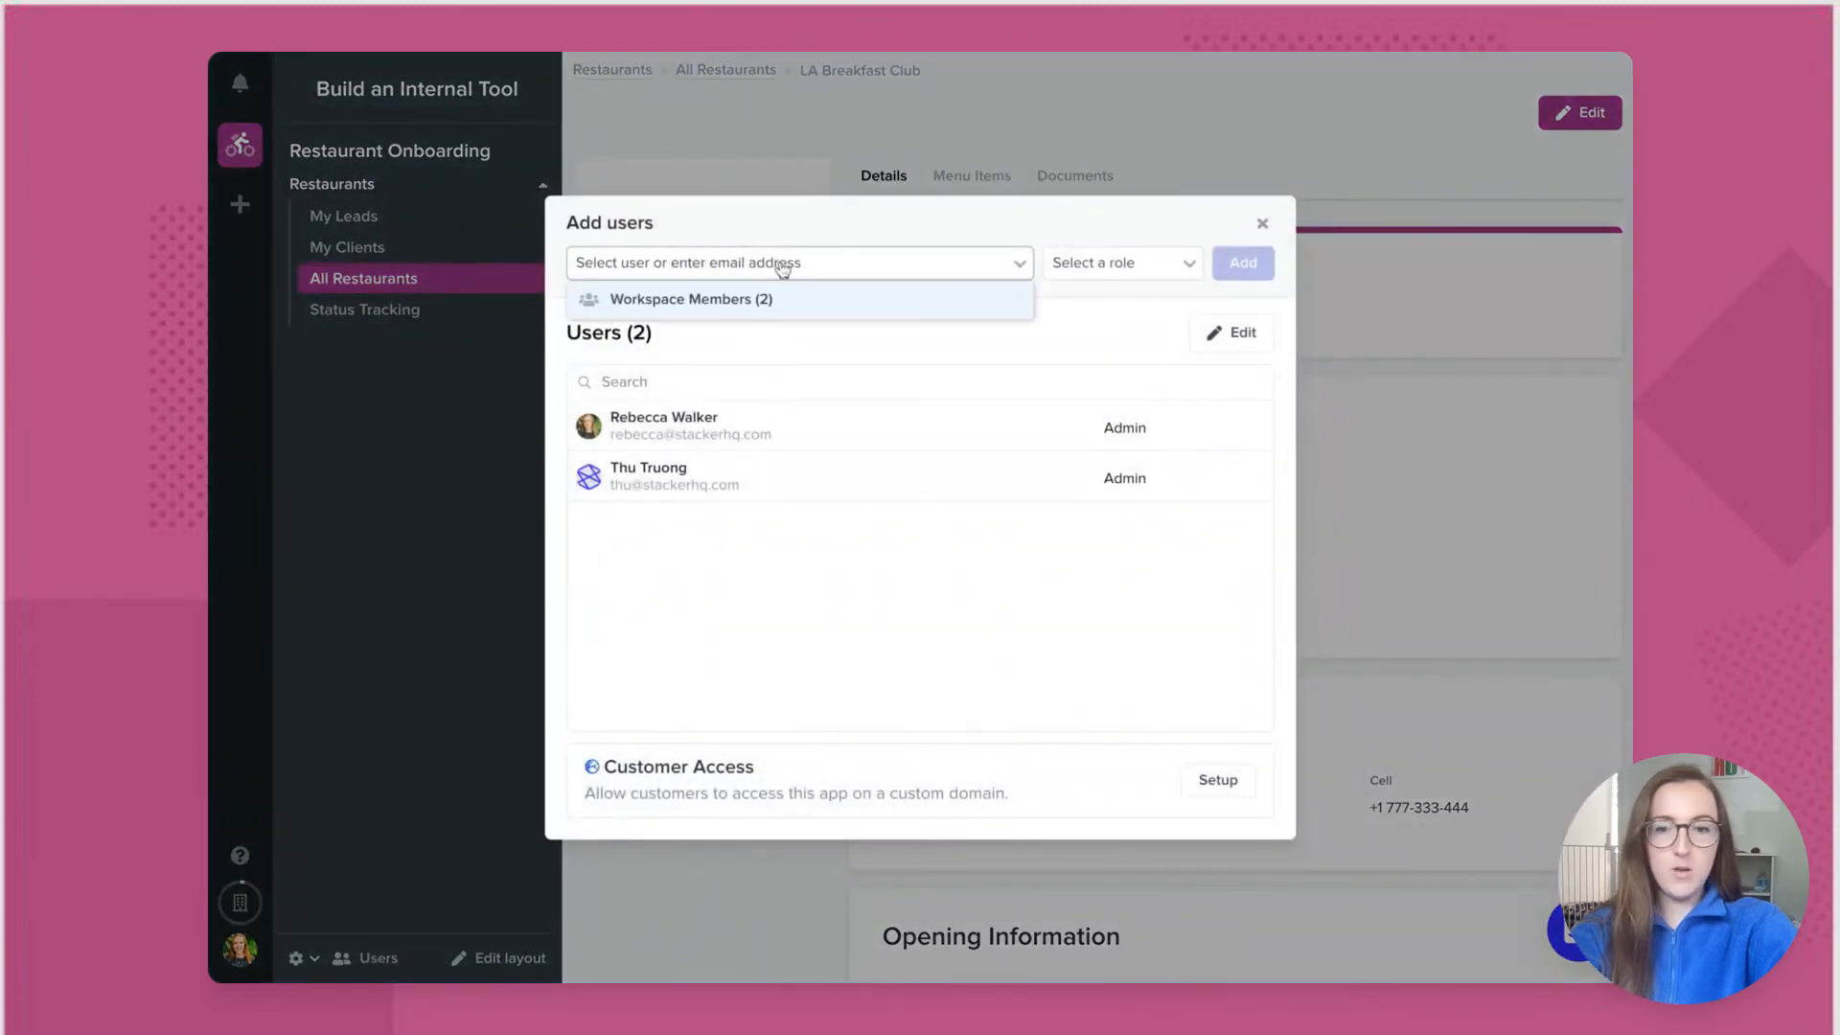
pyautogui.hotkey('ctrl', 'v')
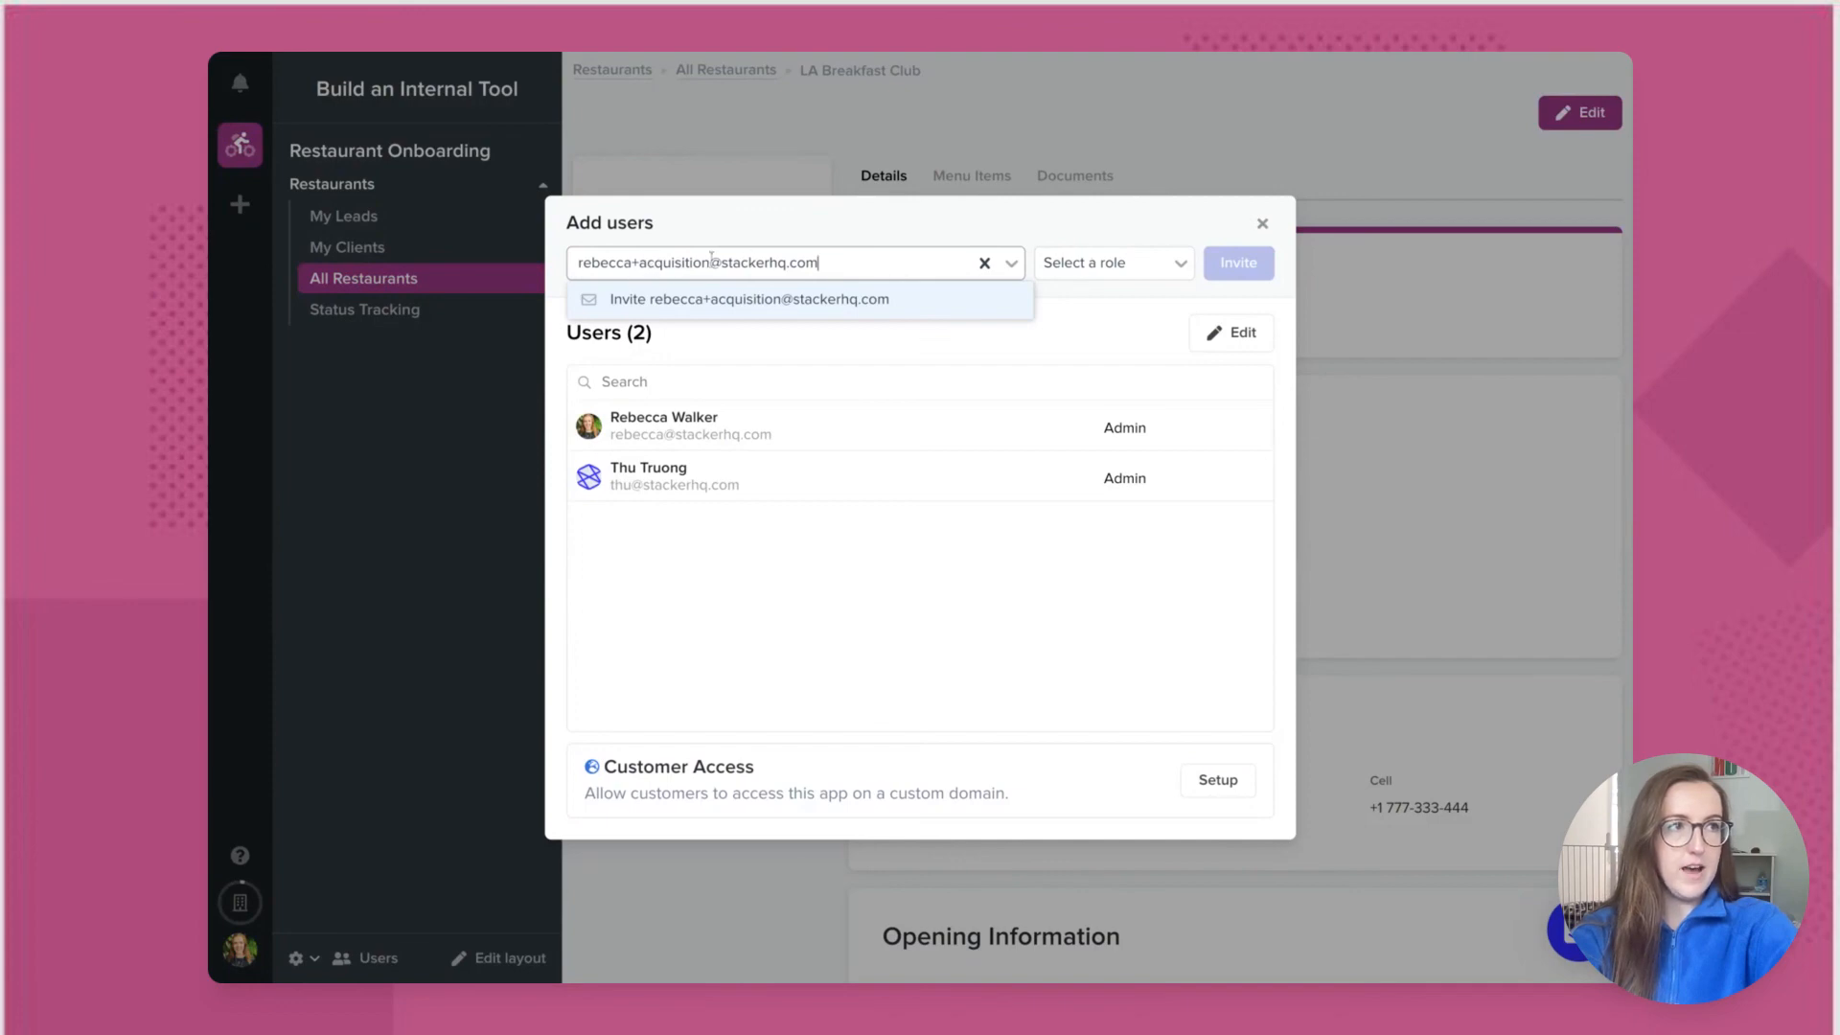
pyautogui.click(1126, 274)
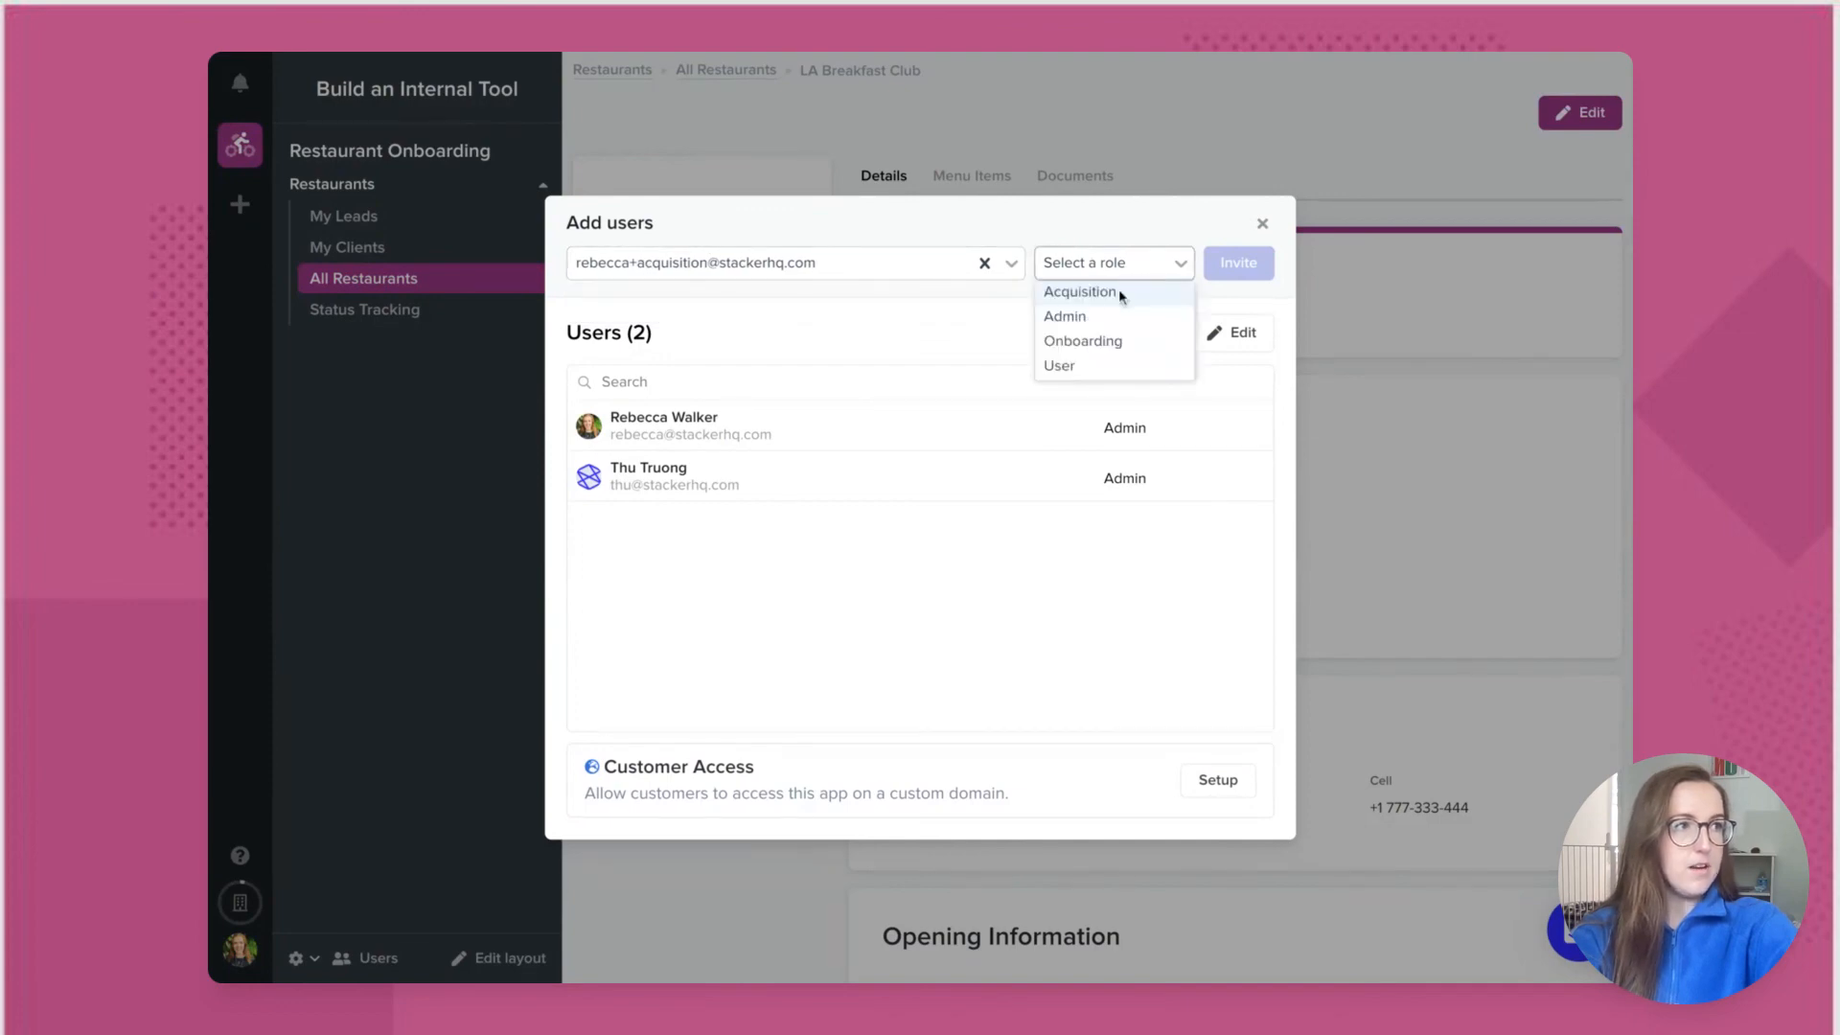
pyautogui.click(1080, 293)
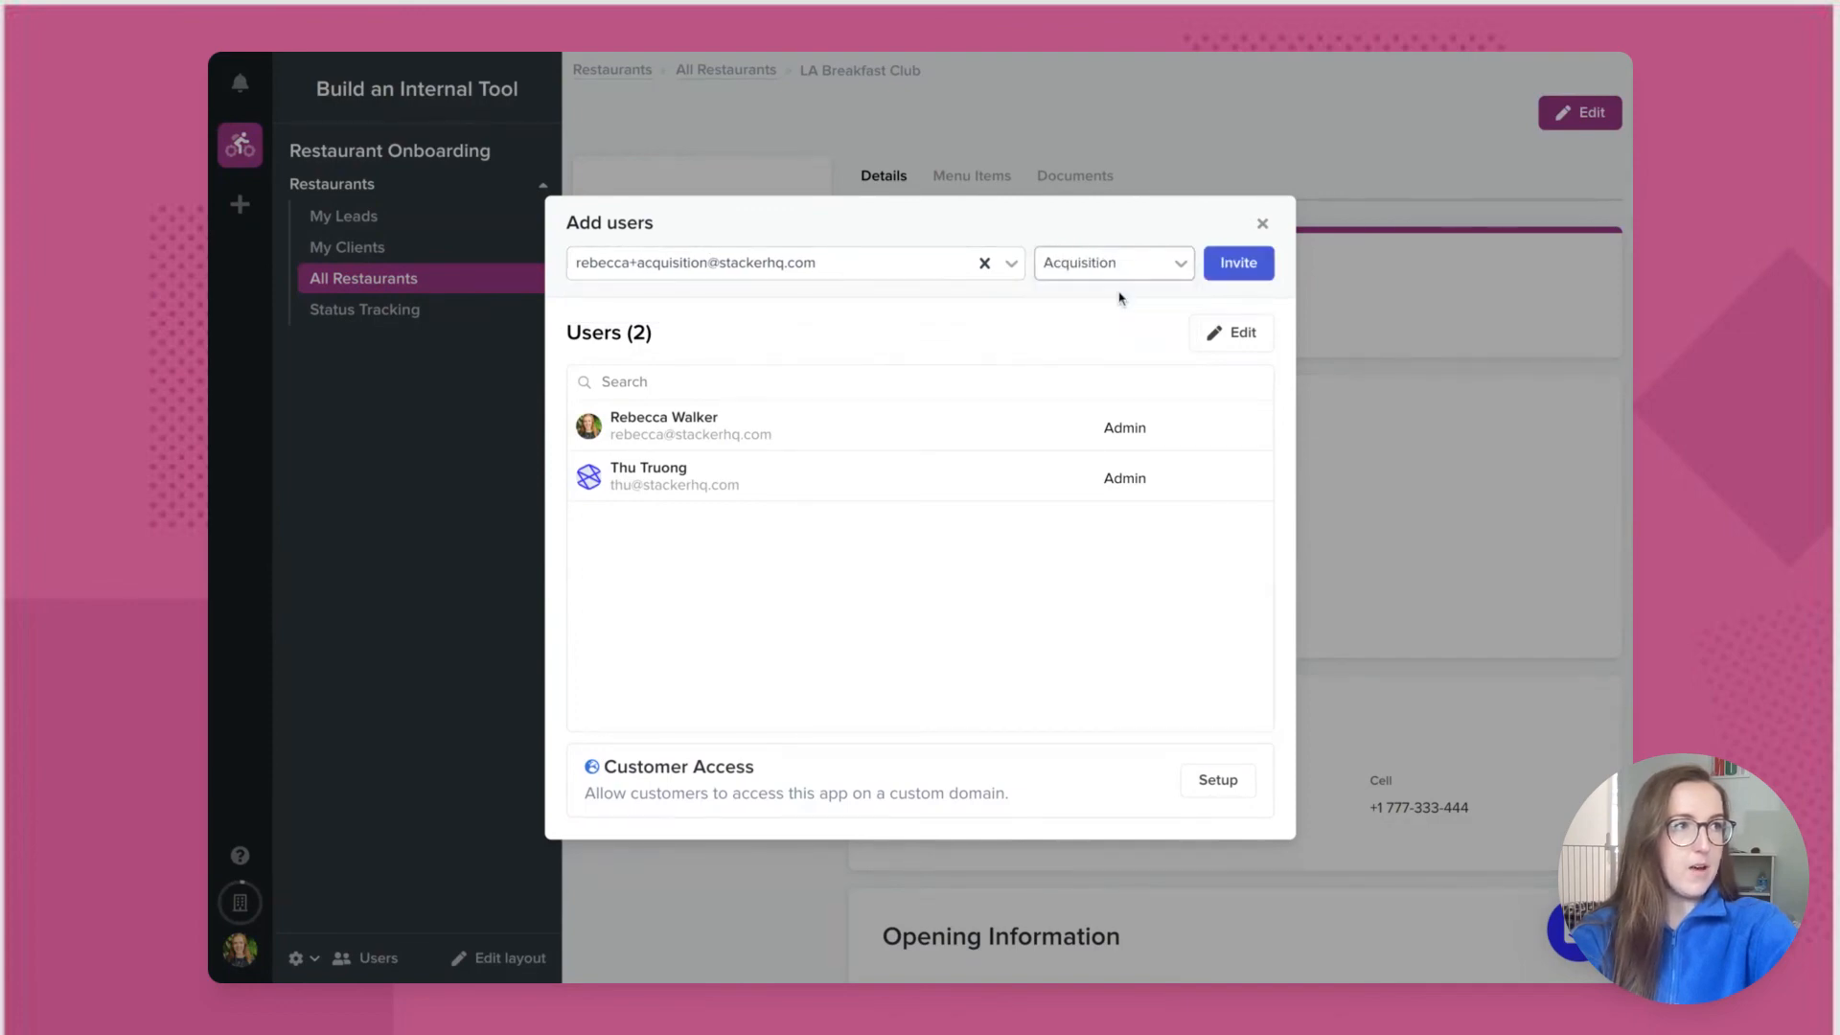
pyautogui.click(1248, 277)
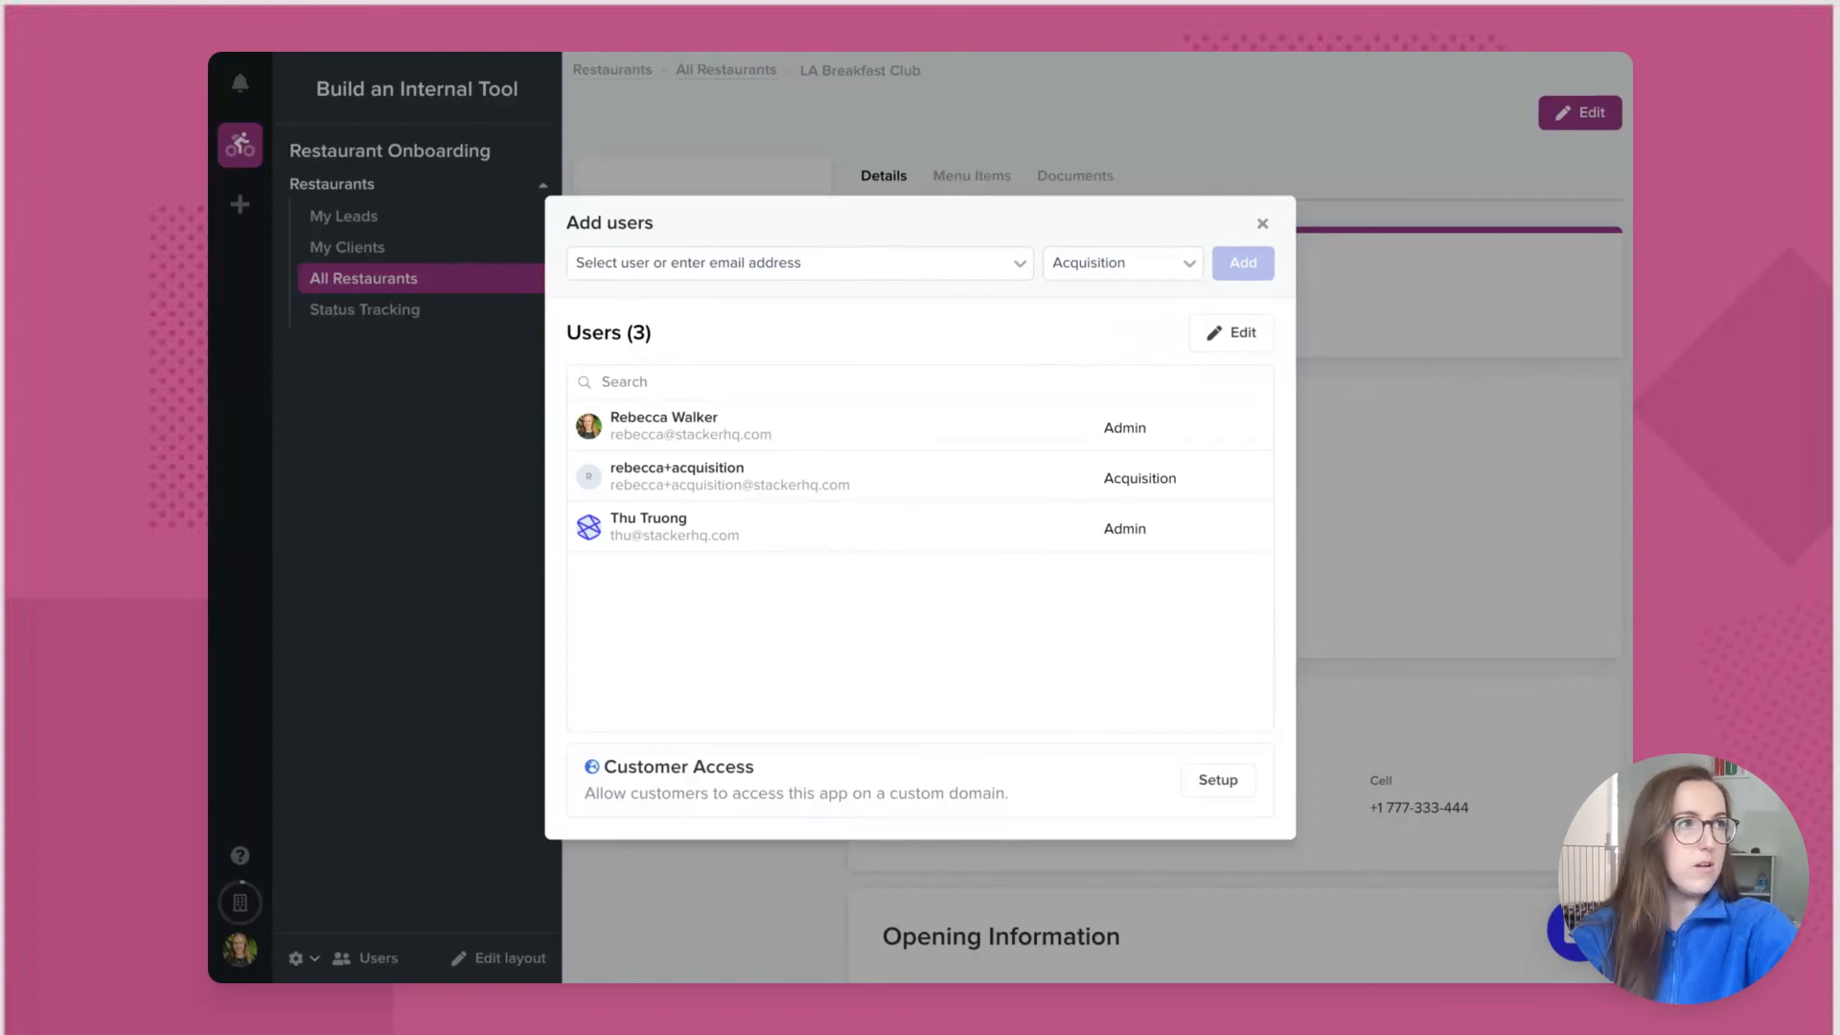
# Step: Invite a second user by e-mail with the Onboarding role
pyautogui.click(723, 262)
pyautogui.hotkey('ctrl', 'v')
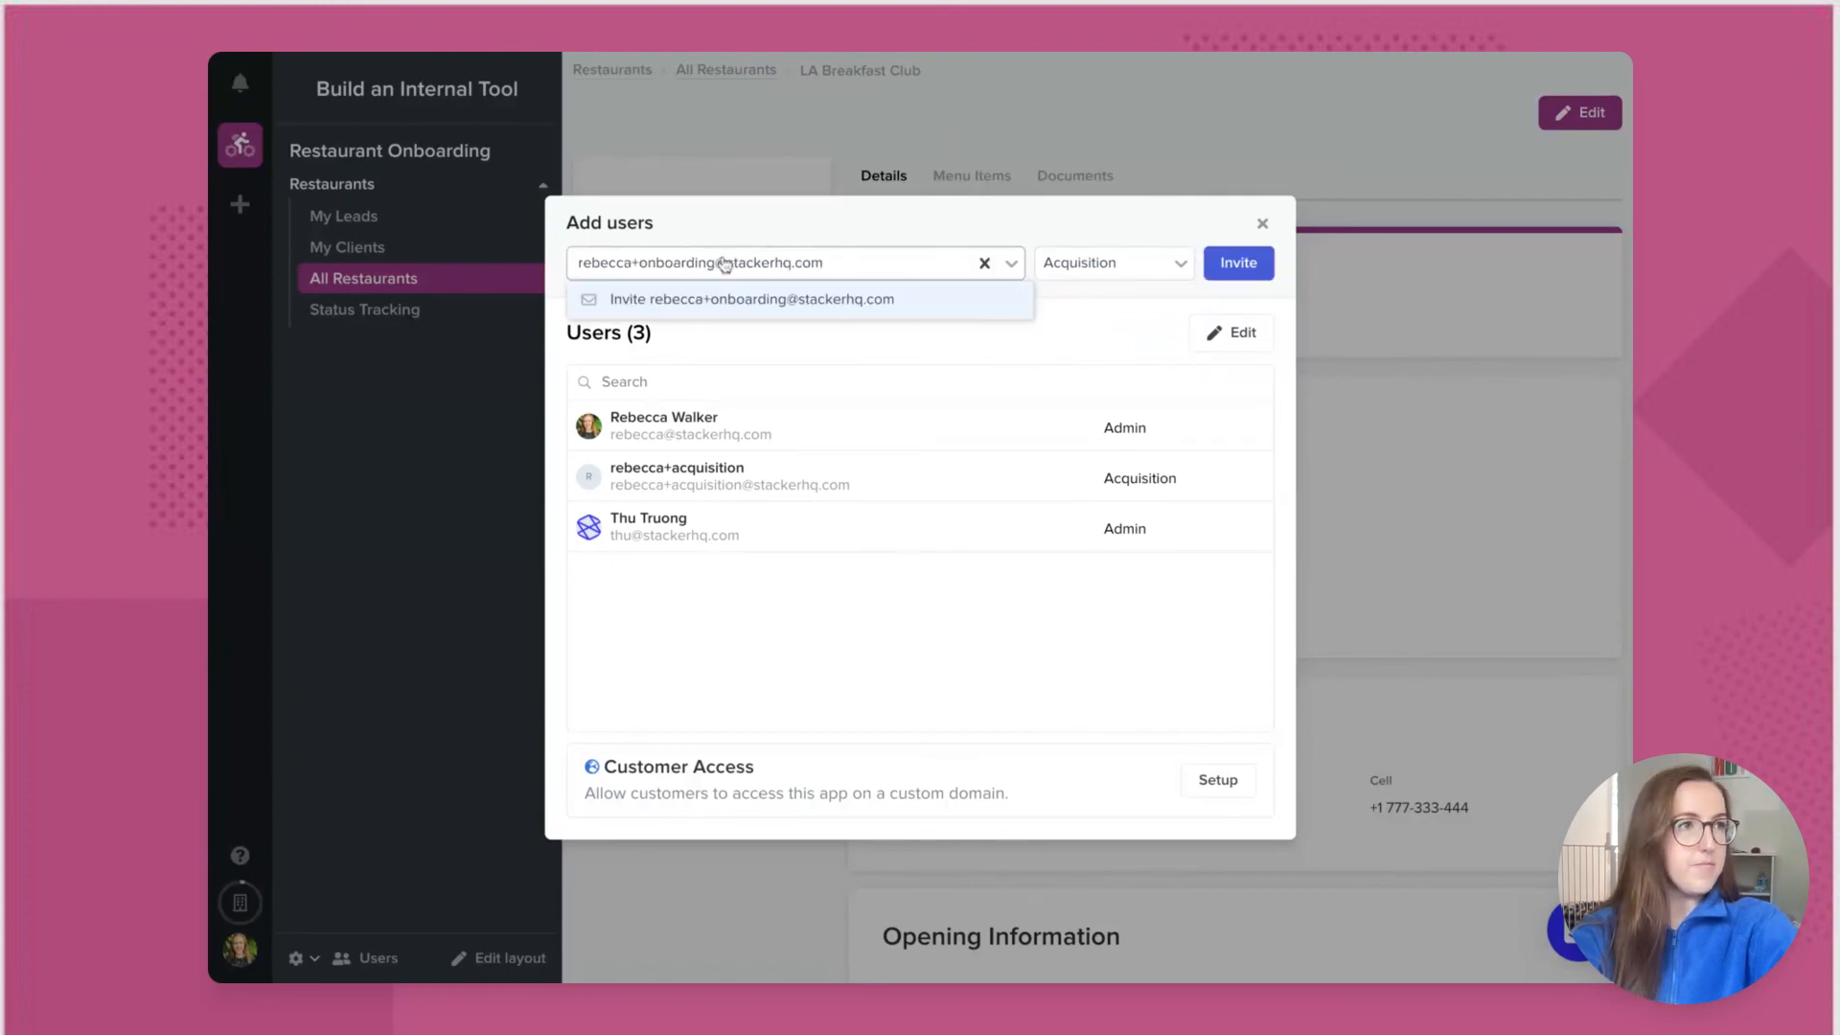
pyautogui.click(1077, 272)
pyautogui.click(1098, 341)
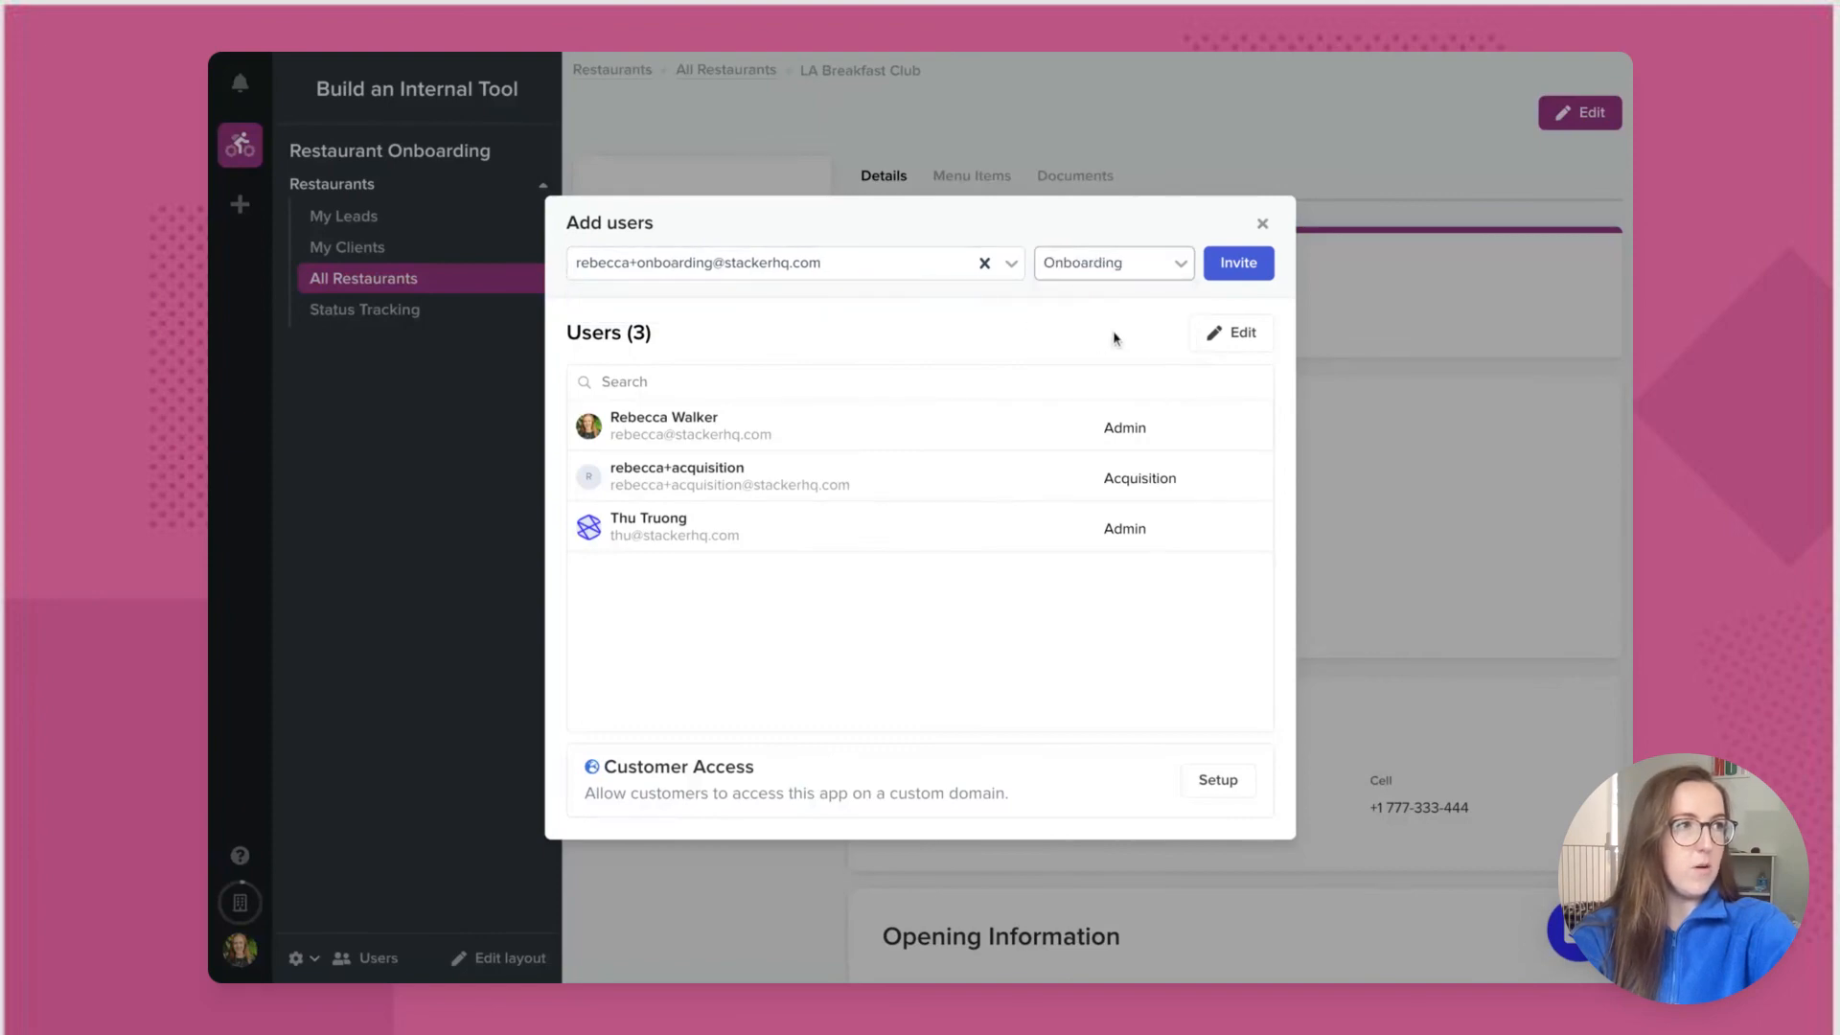
pyautogui.click(1237, 265)
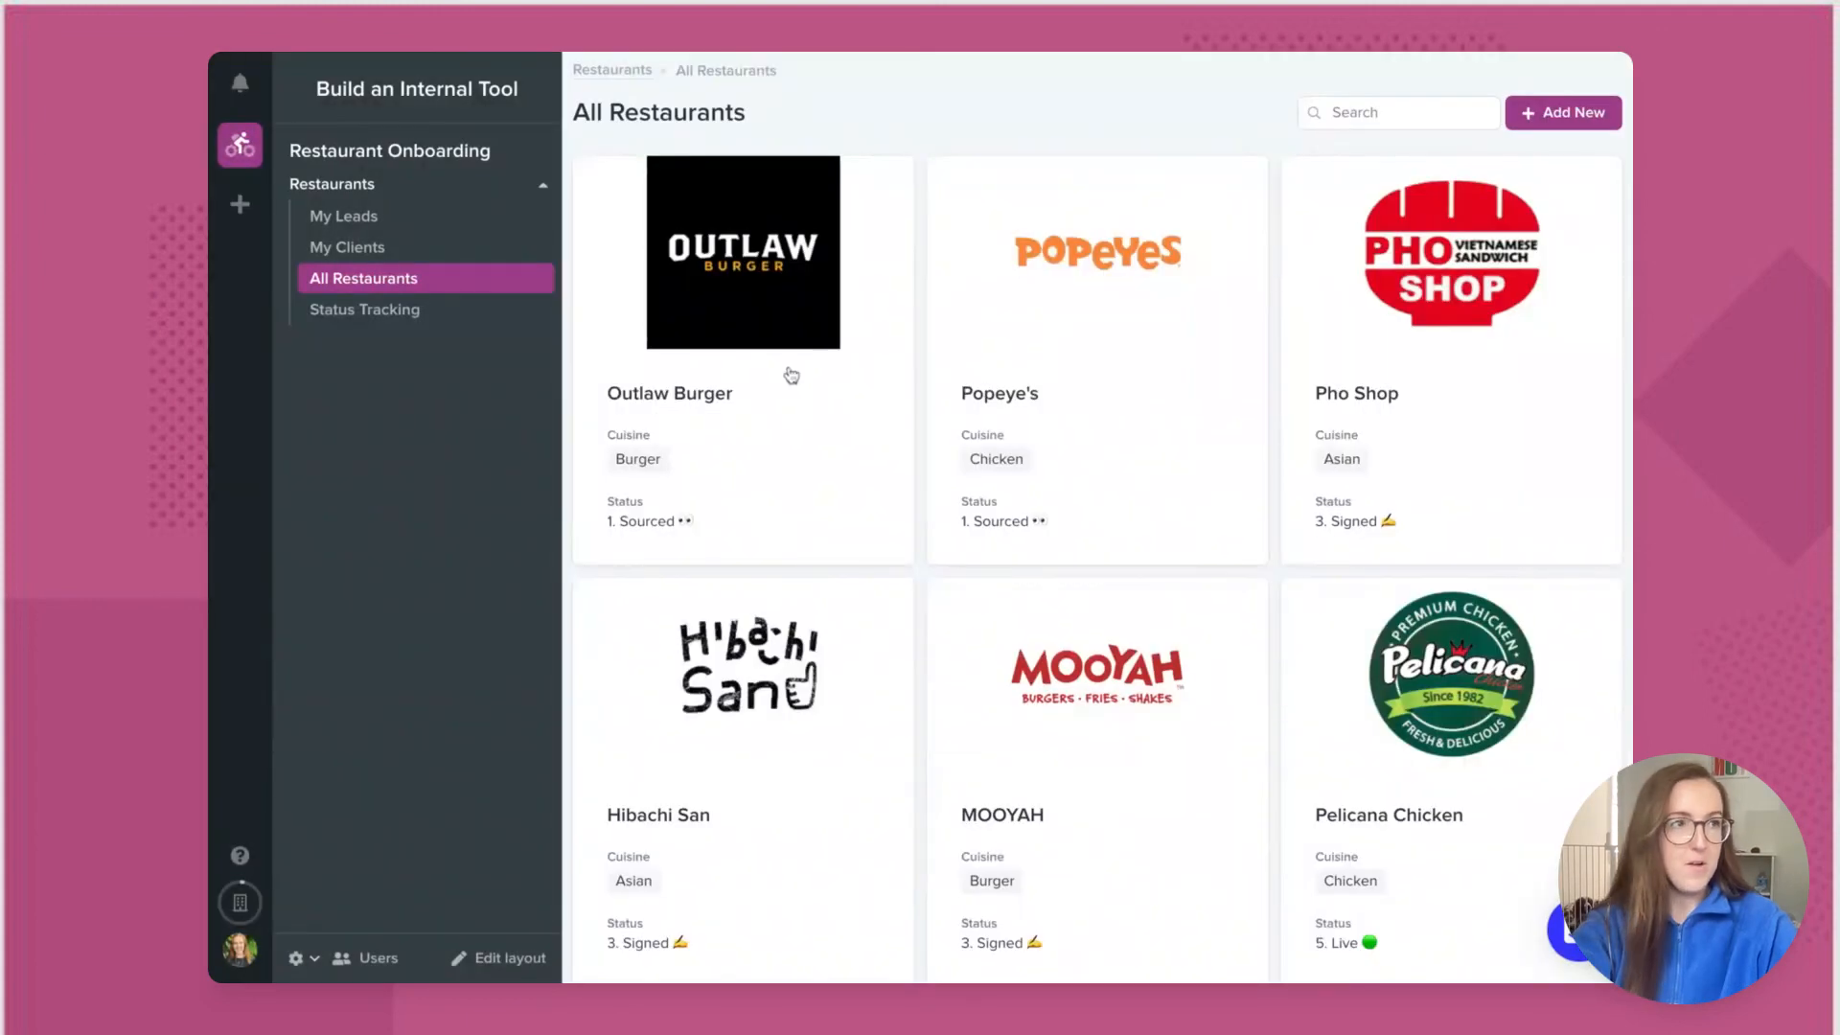
# Step: Set Outlaw Burger's Acquiring Agent to the new acquisition user and save
pyautogui.click(813, 417)
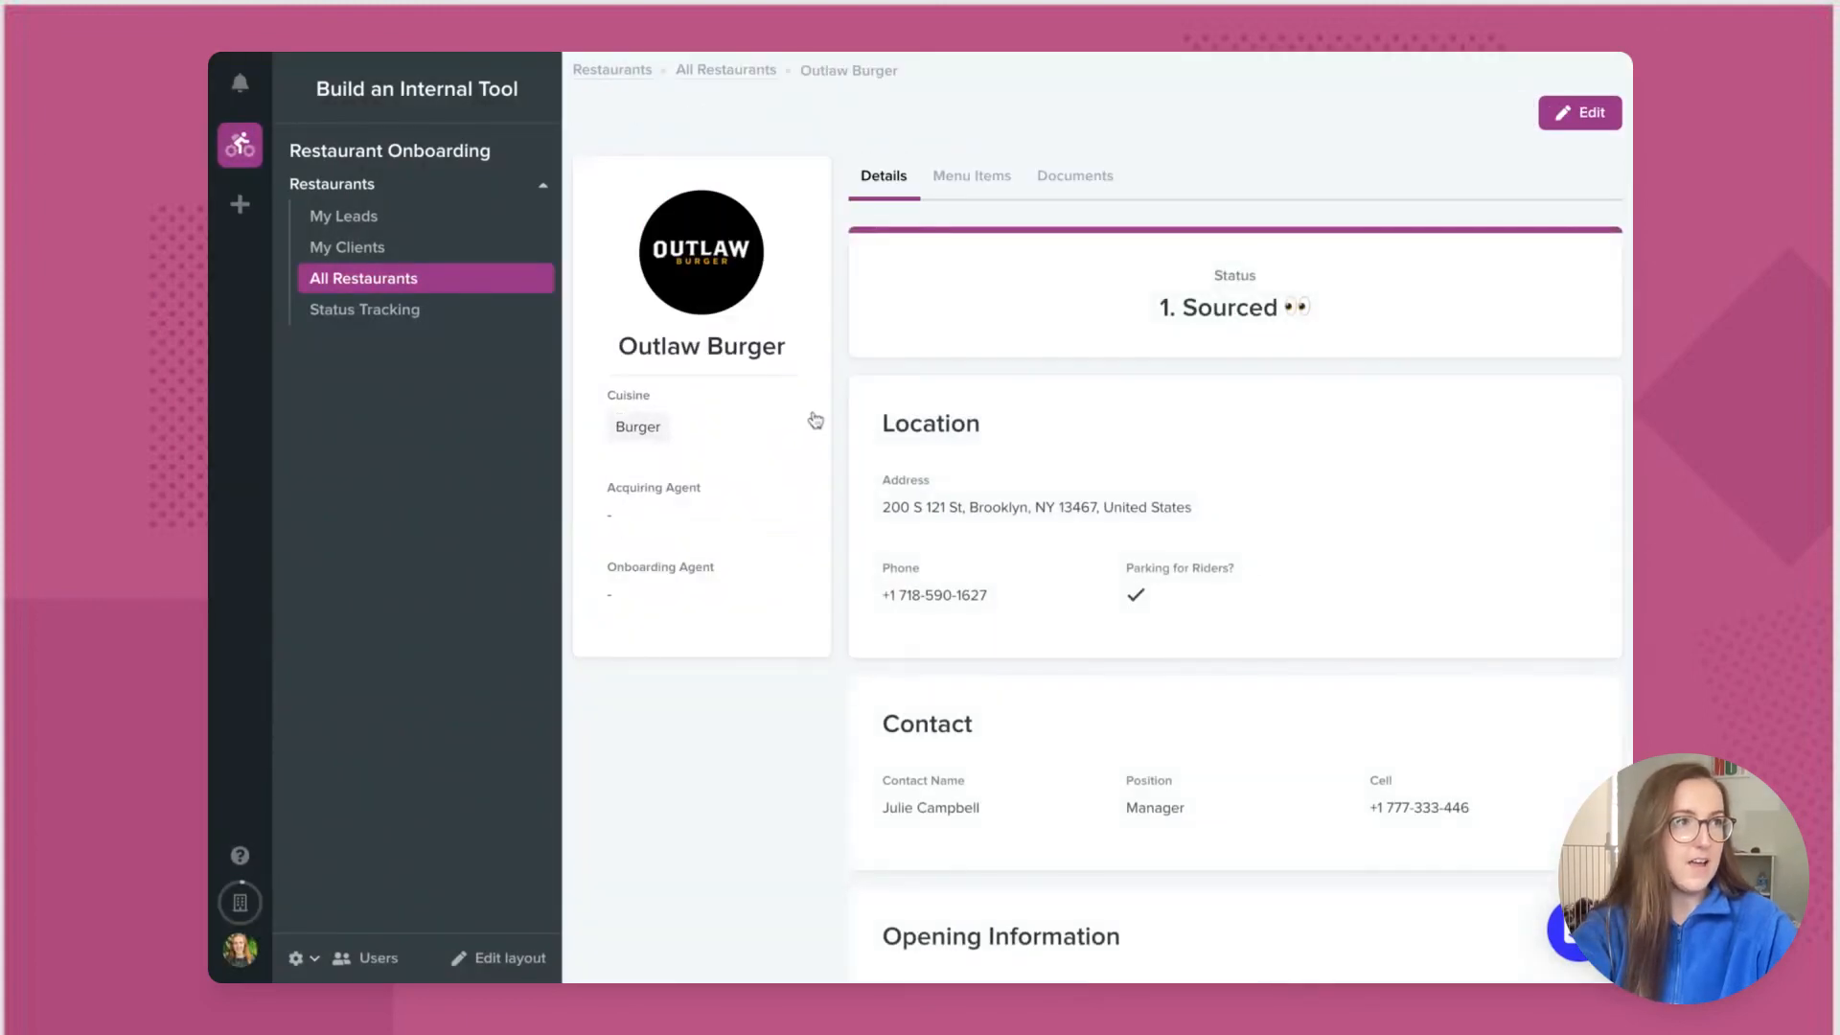
pyautogui.click(1589, 115)
pyautogui.click(774, 529)
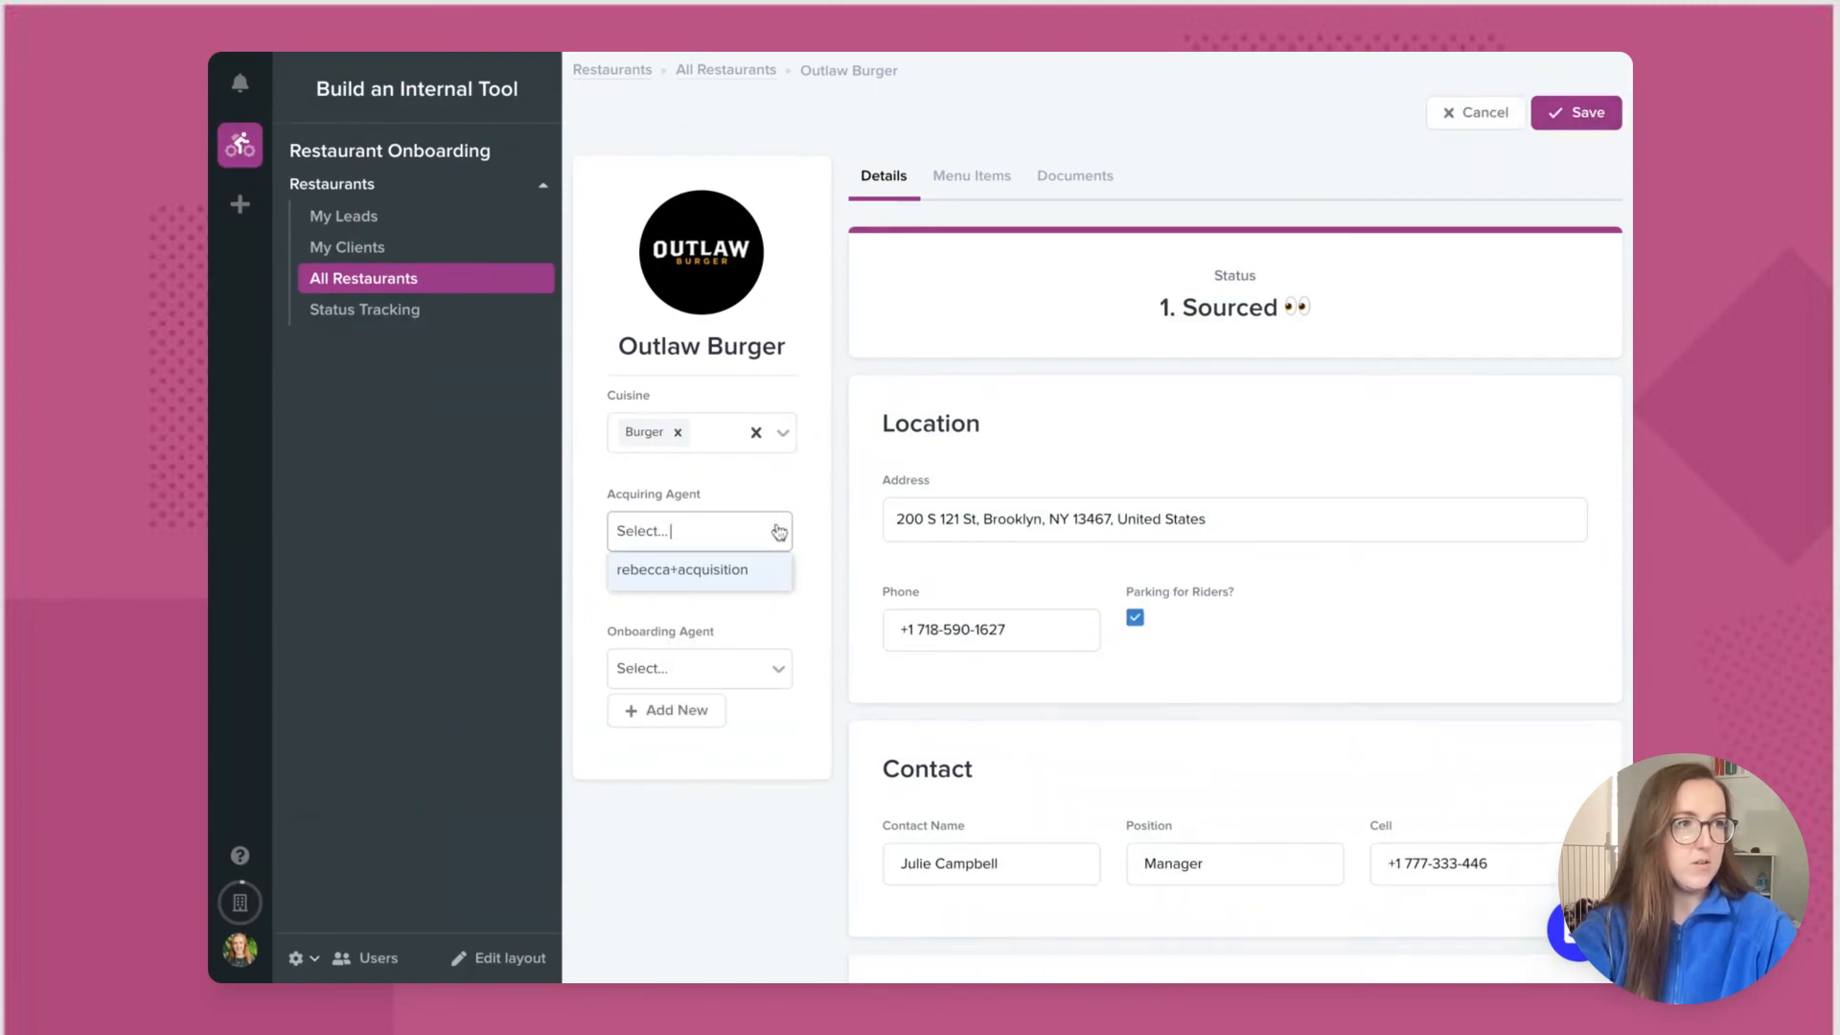
pyautogui.click(742, 573)
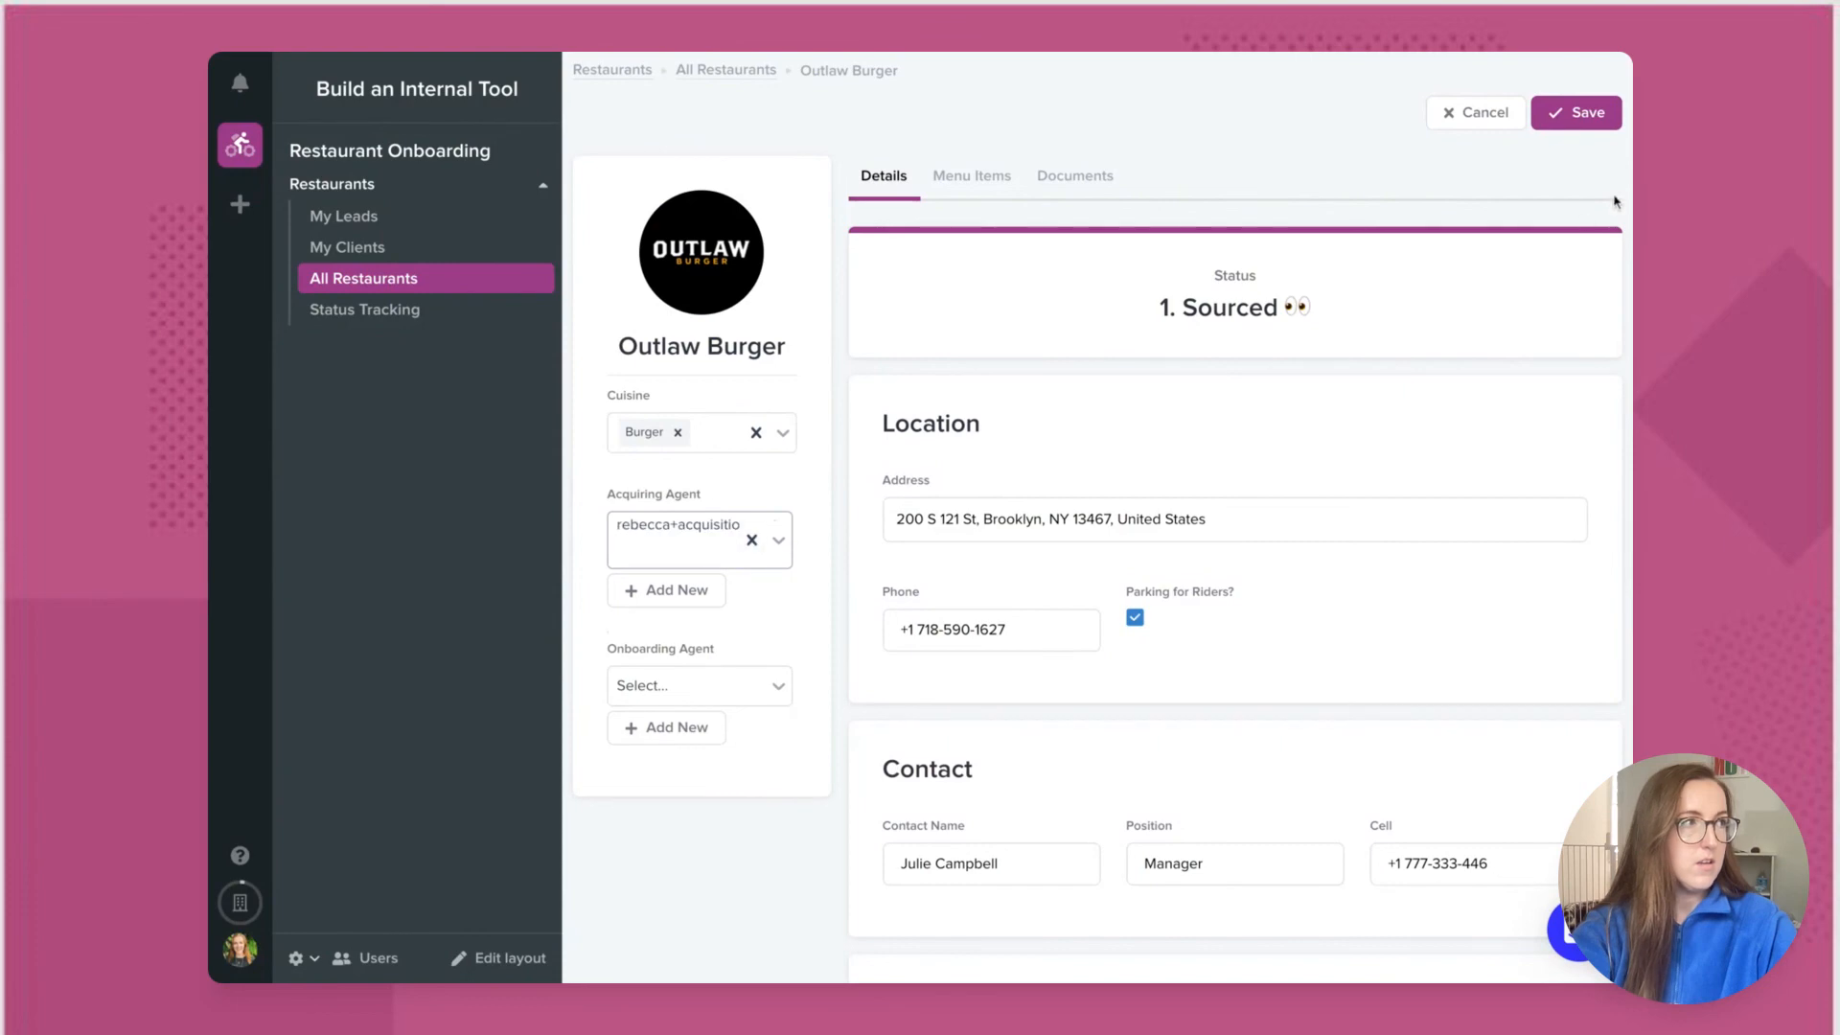
pyautogui.click(1595, 113)
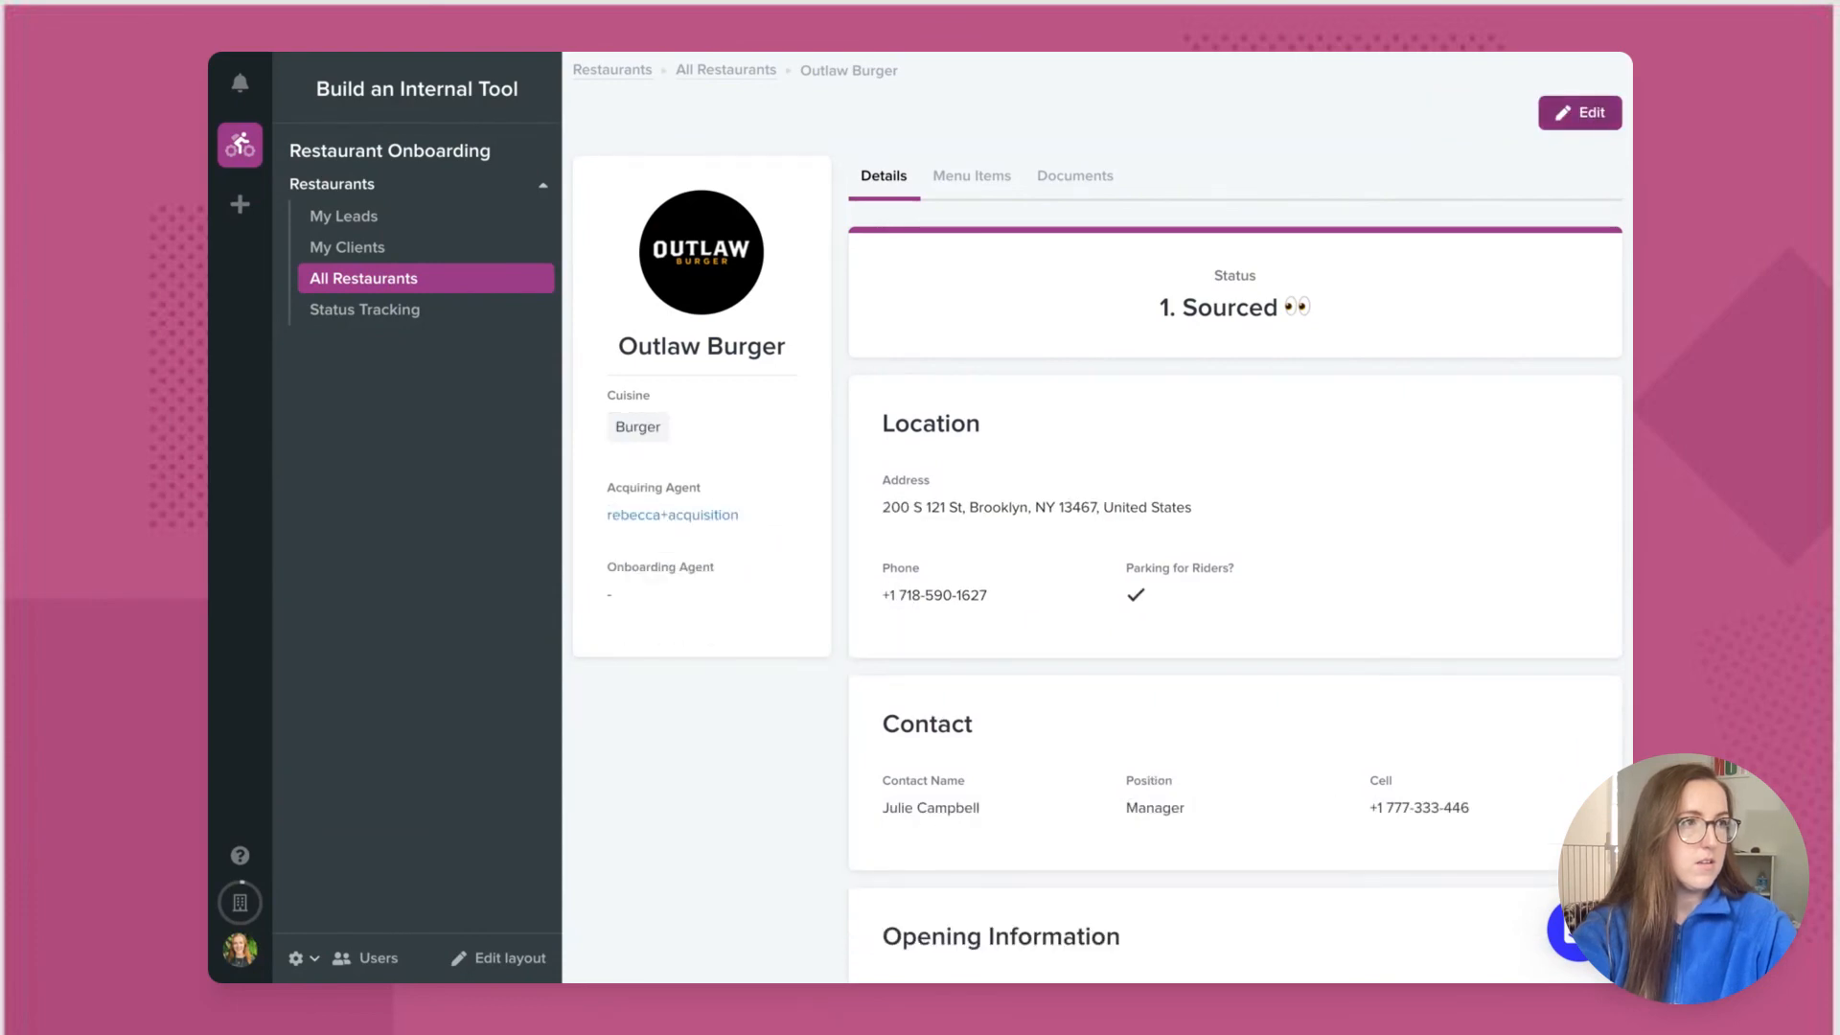
# Step: Assign LA Breakfast Club the acquisition user as Acquiring Agent and onboarding user as Onboarding Agent
pyautogui.click(713, 76)
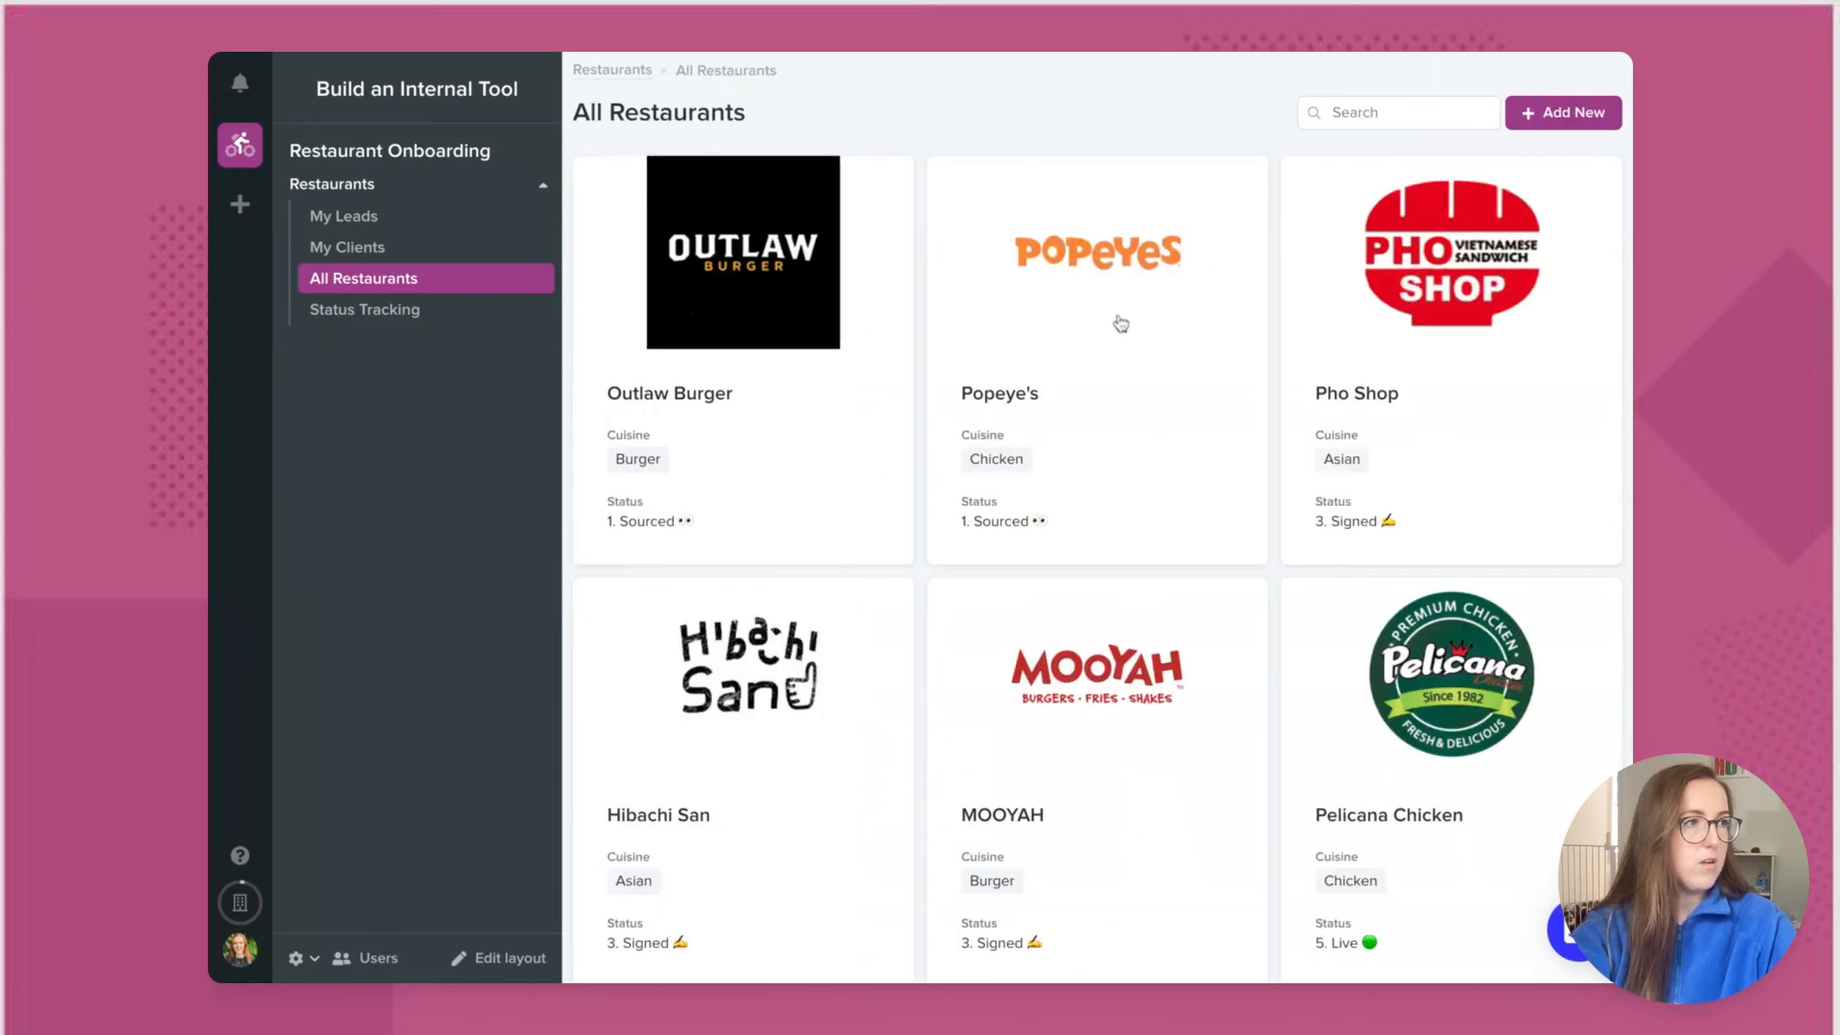
pyautogui.scroll(-7, 1261, 365)
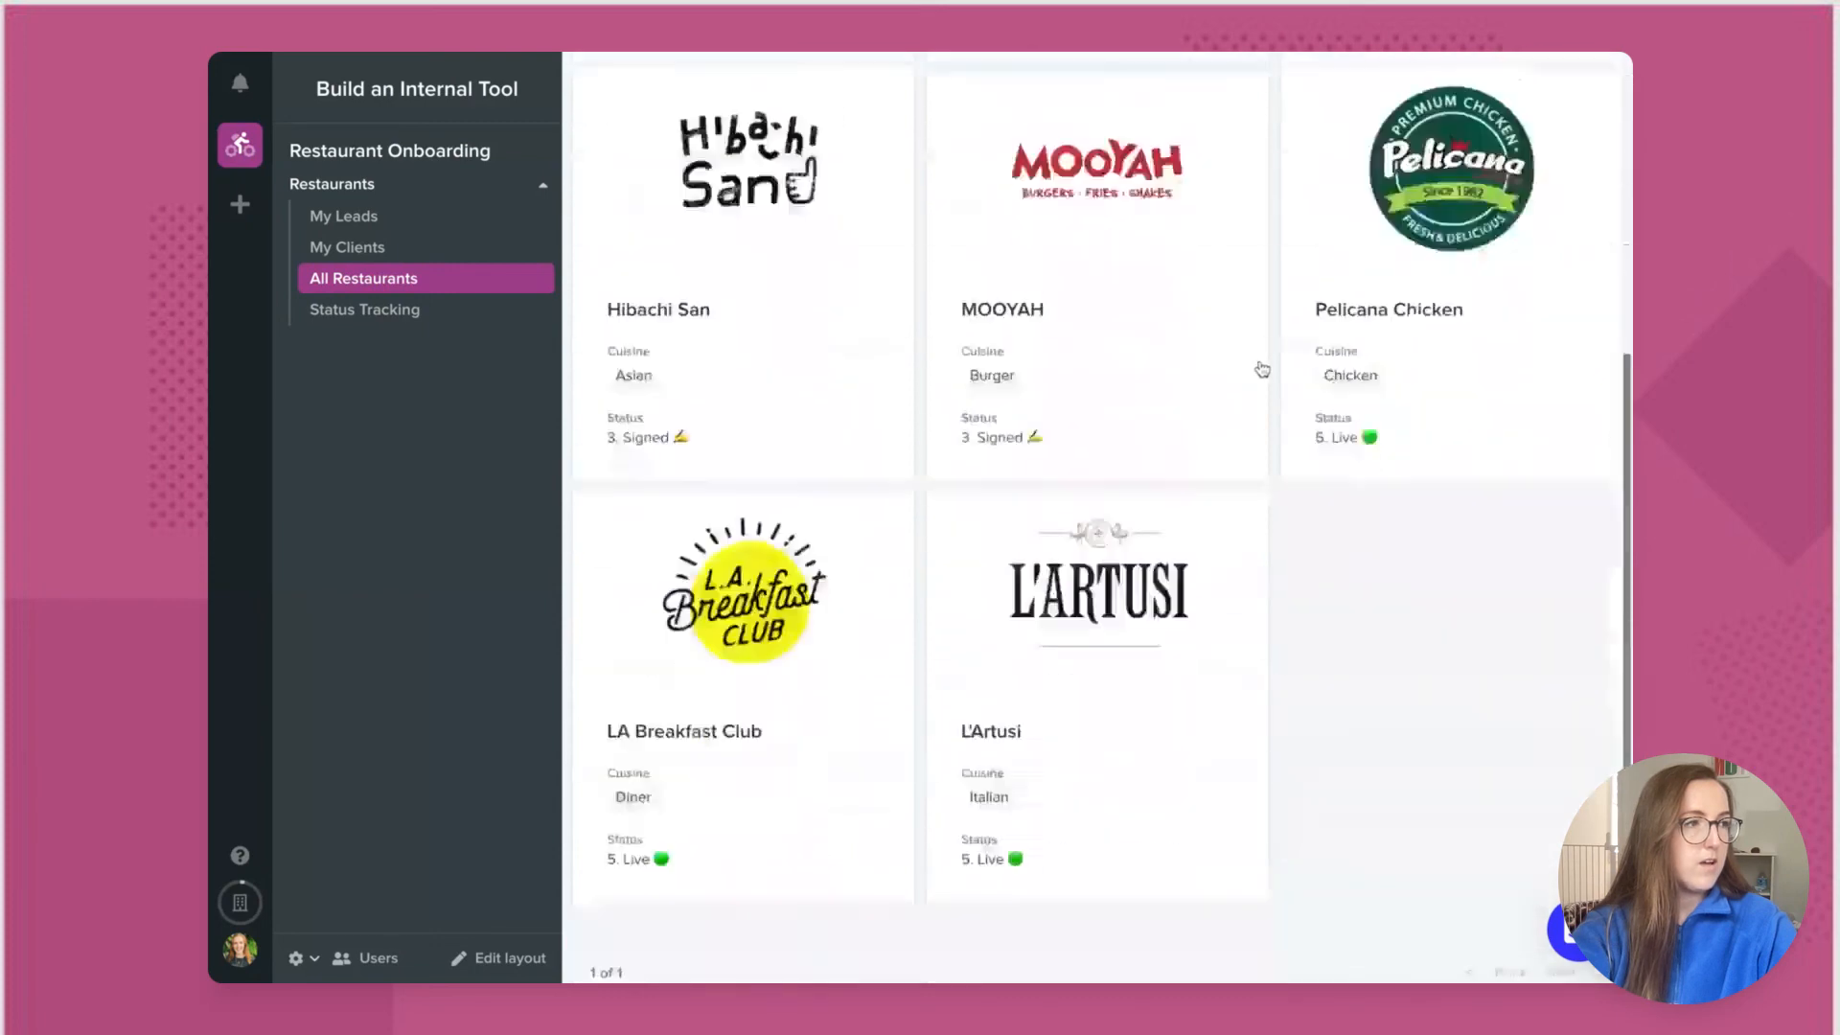
pyautogui.click(812, 445)
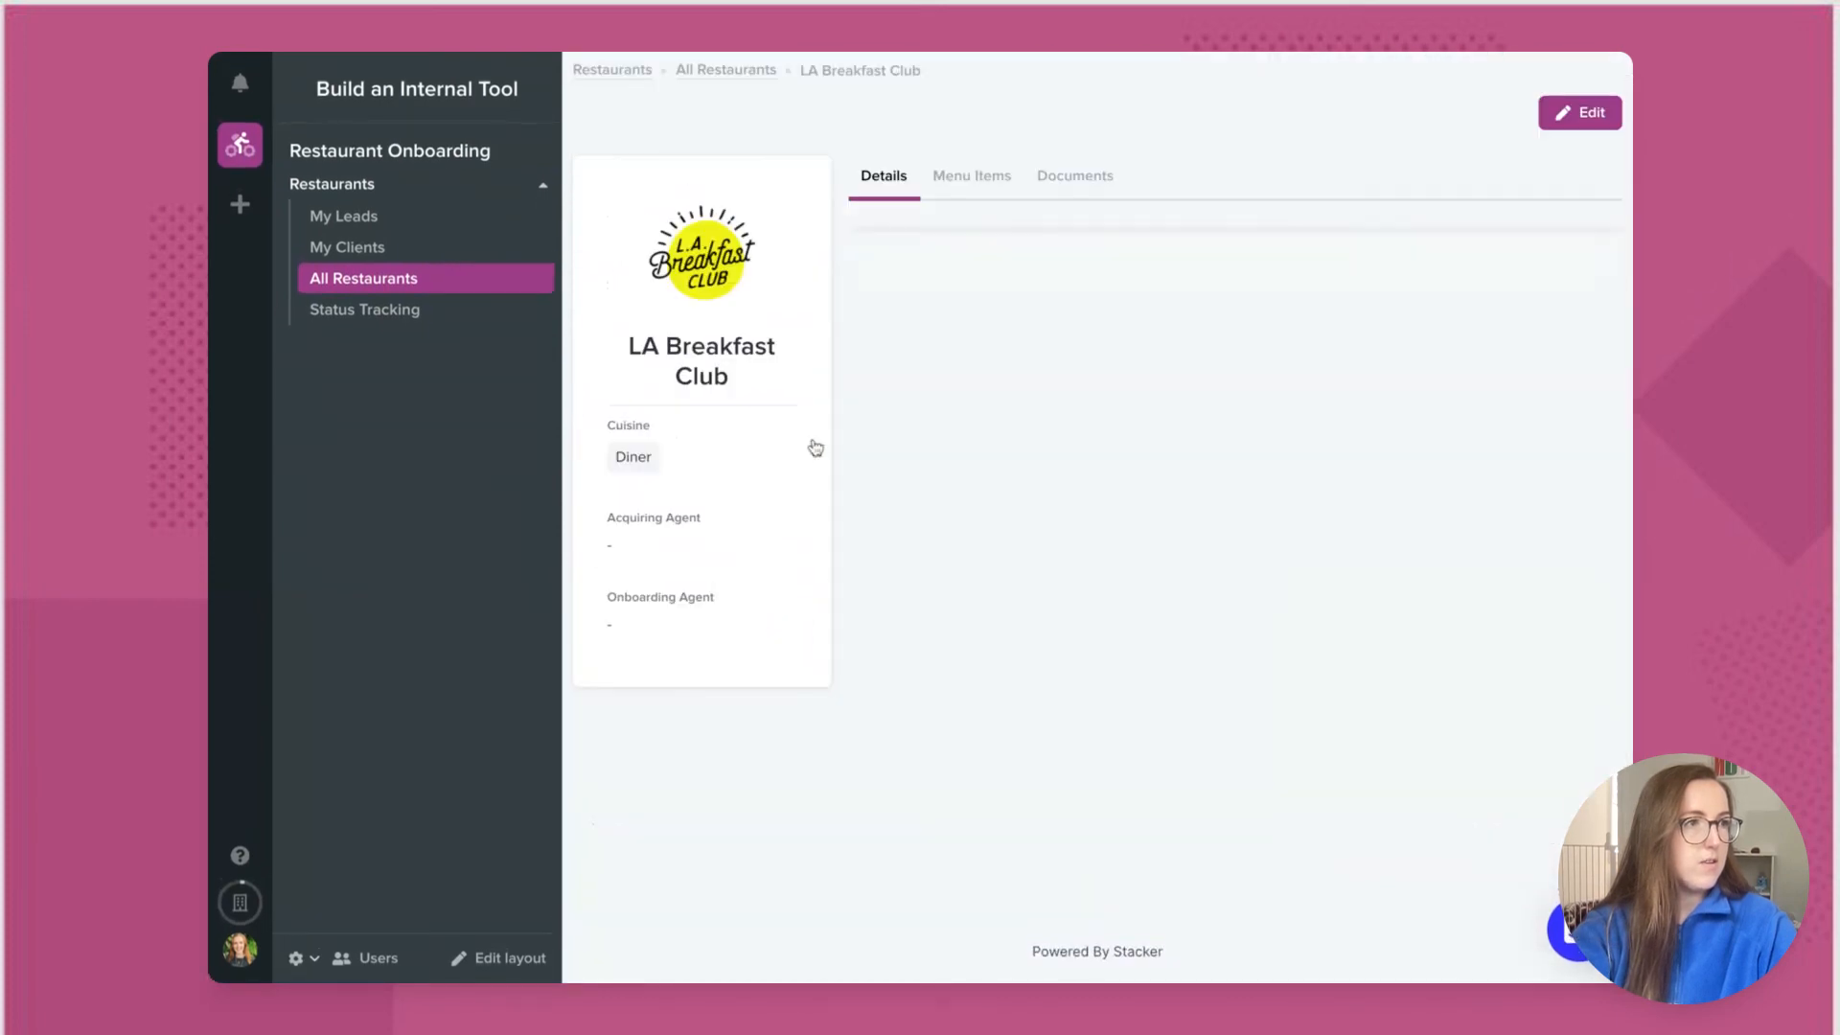
pyautogui.click(1562, 115)
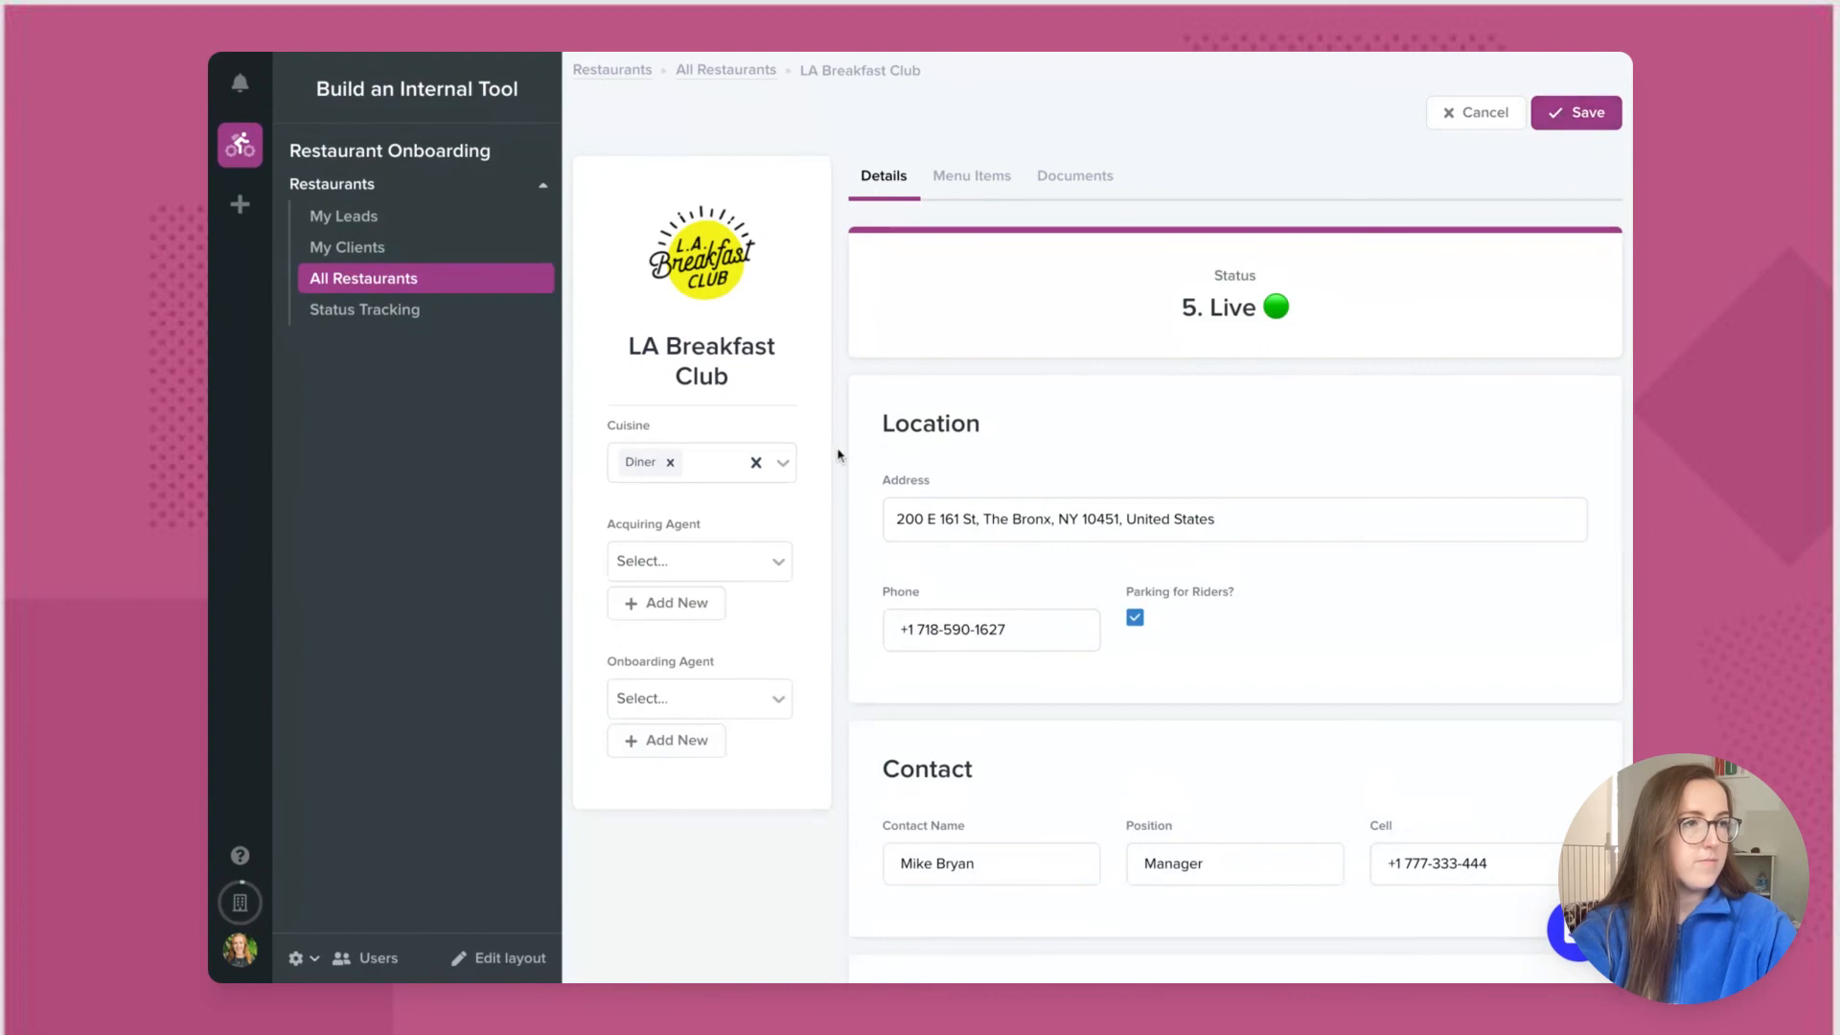
pyautogui.click(779, 562)
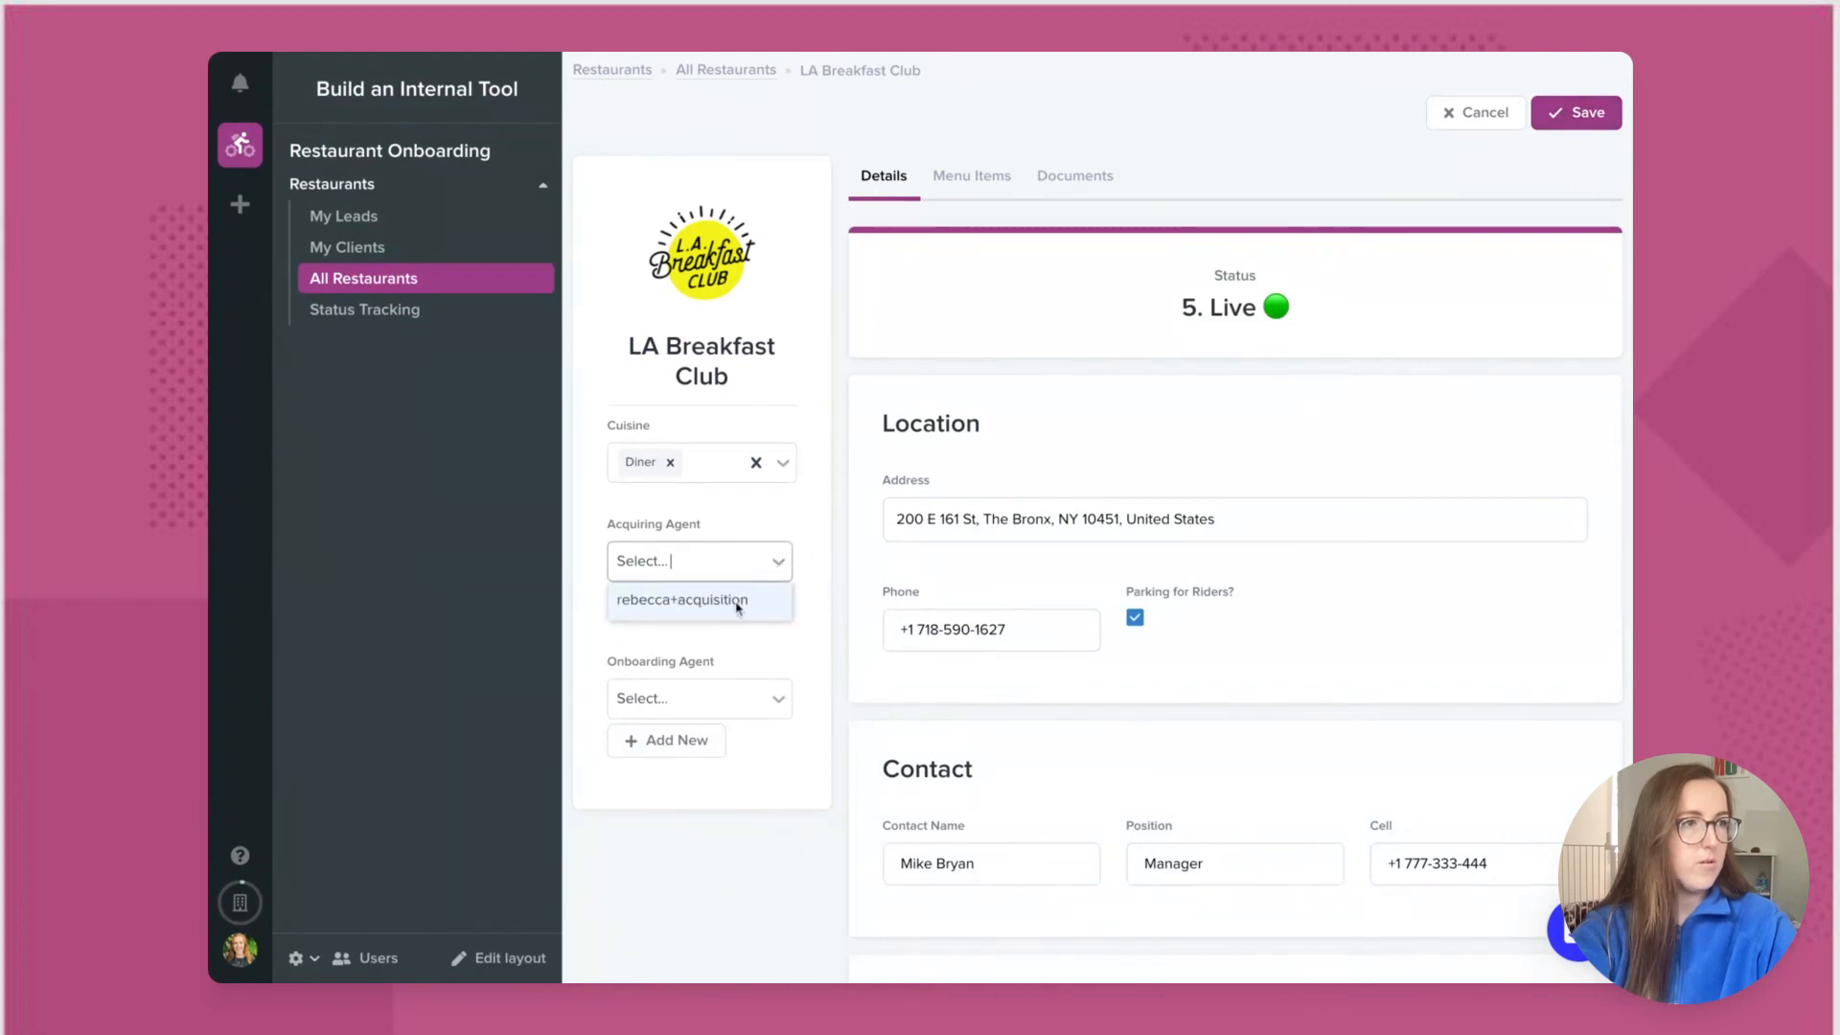
pyautogui.click(739, 599)
pyautogui.click(776, 719)
pyautogui.click(753, 757)
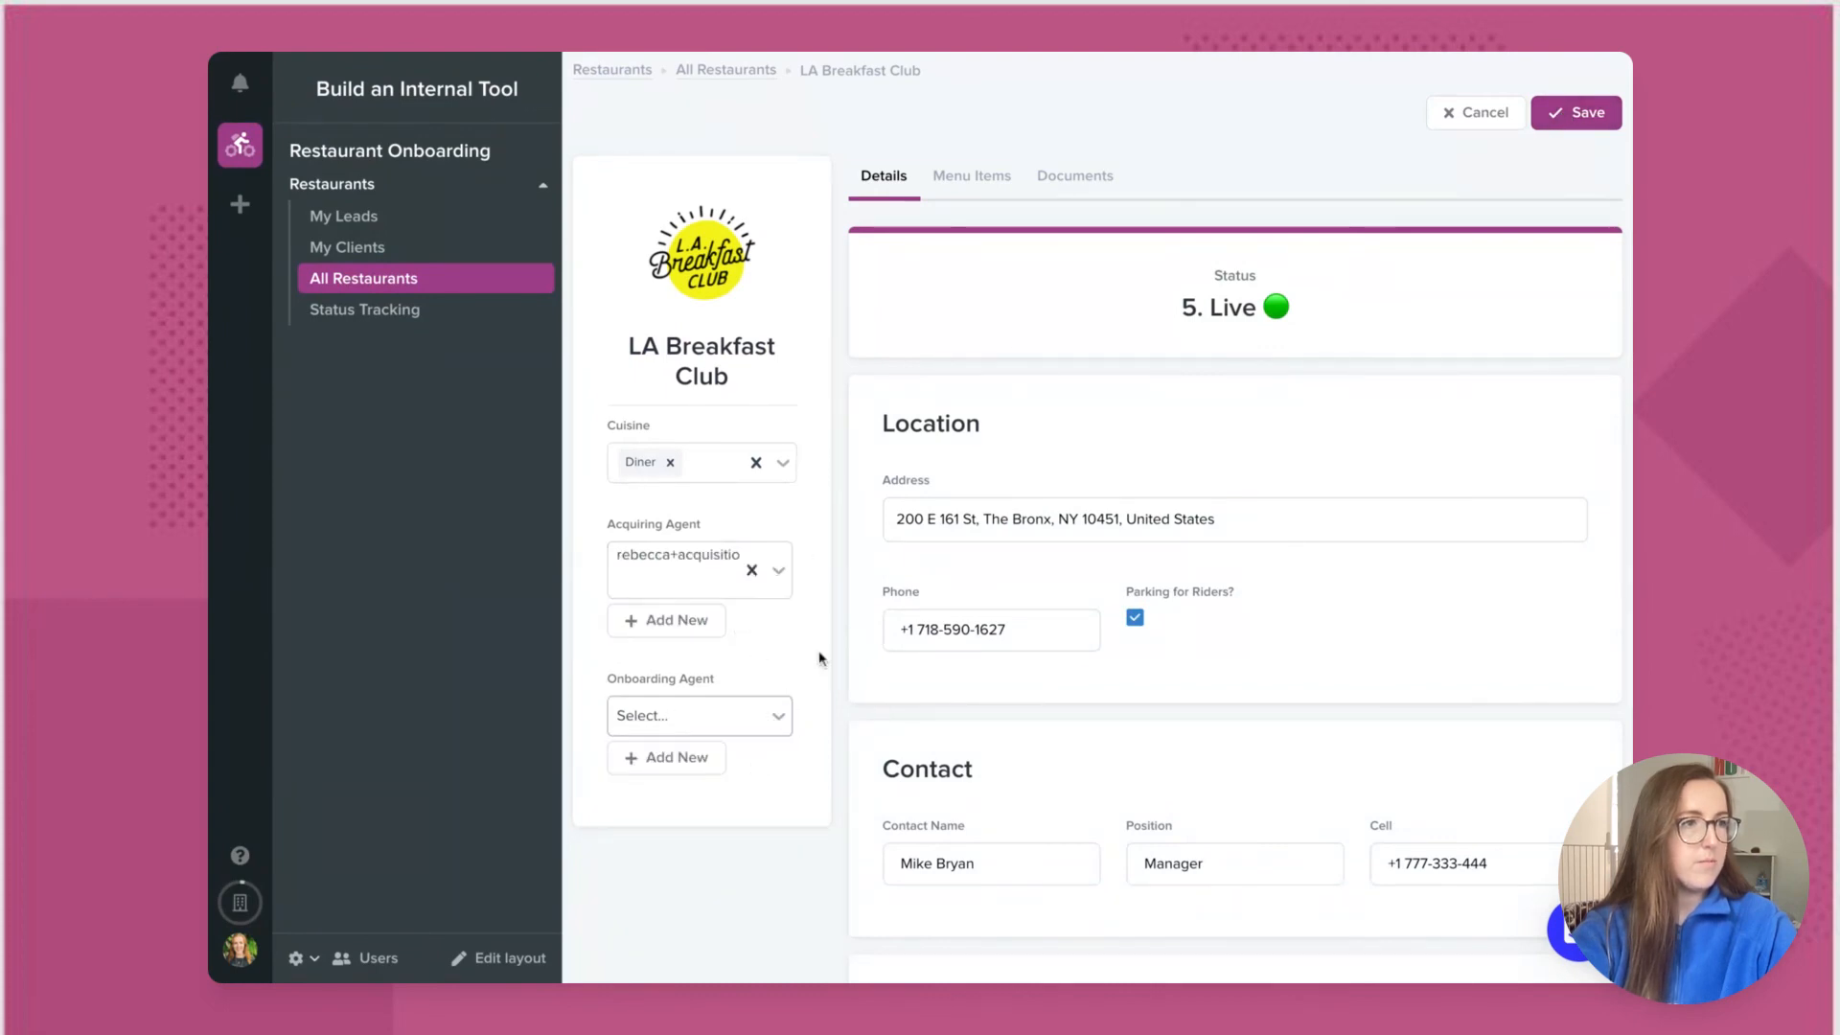
pyautogui.click(1592, 114)
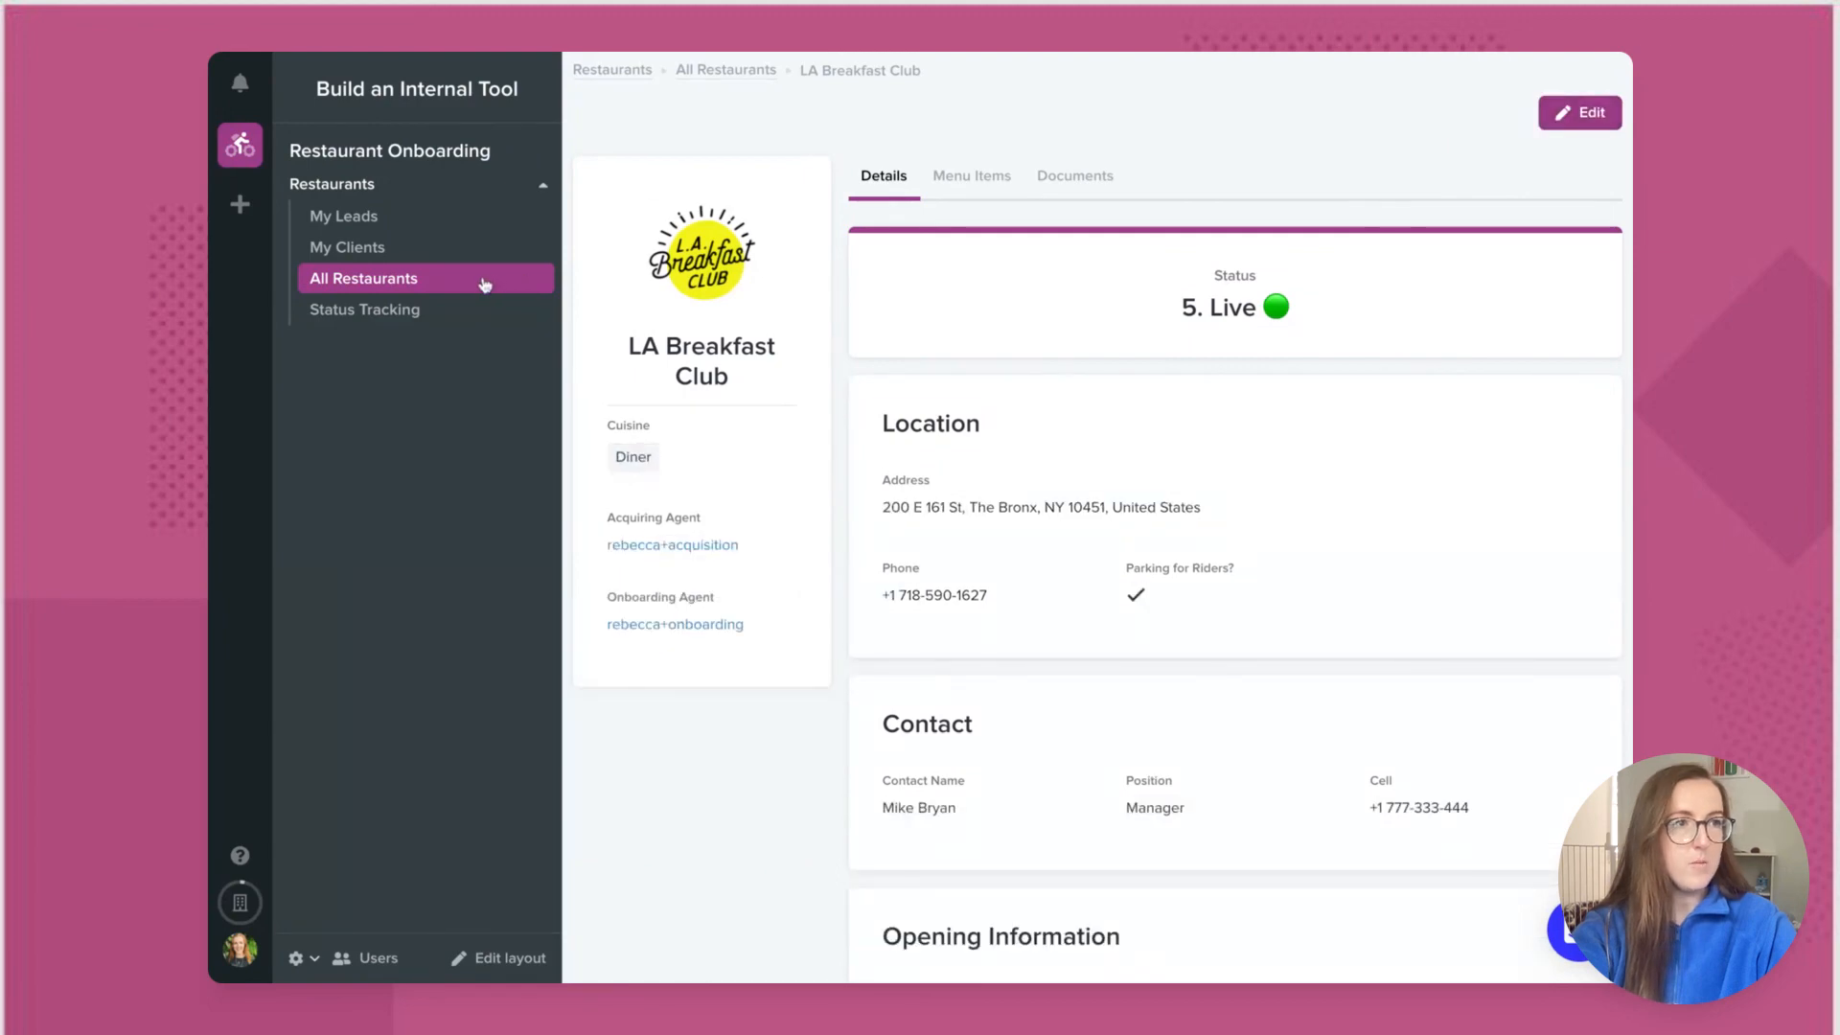
# Step: Preview the app as the acquisition user and open Outlaw Burger from My Leads
pyautogui.click(296, 957)
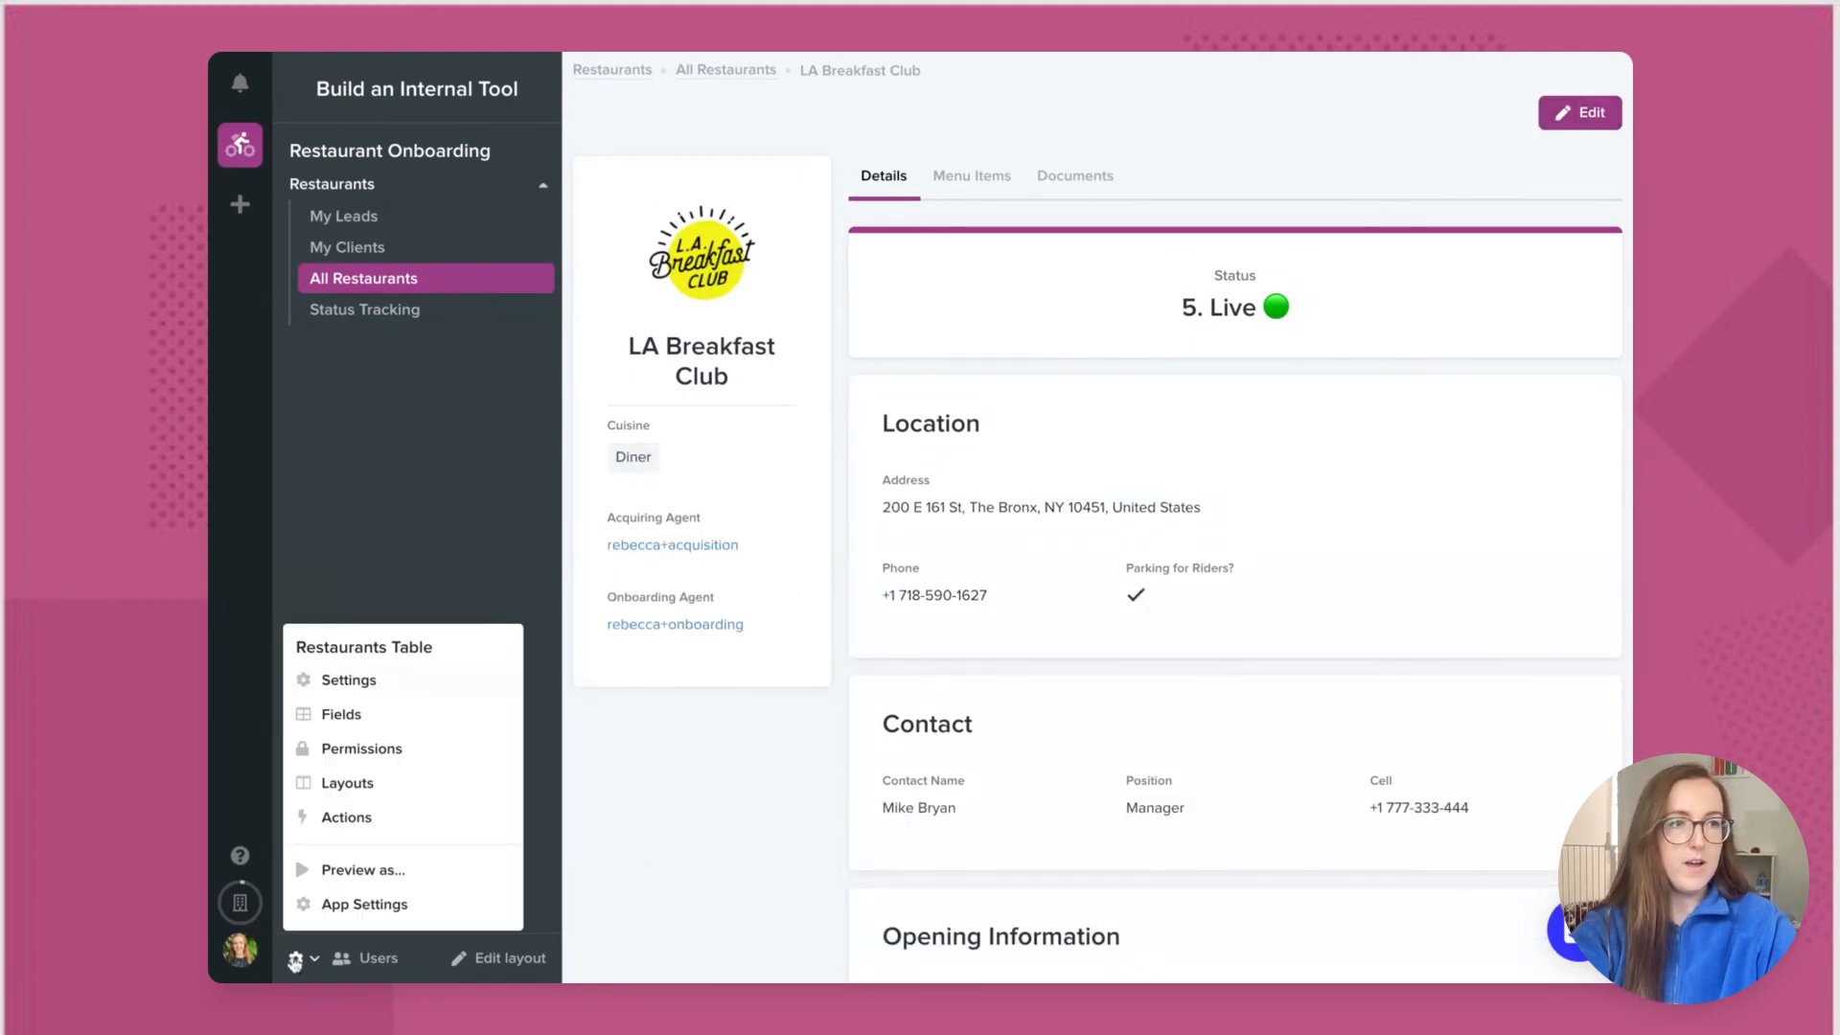
pyautogui.click(362, 871)
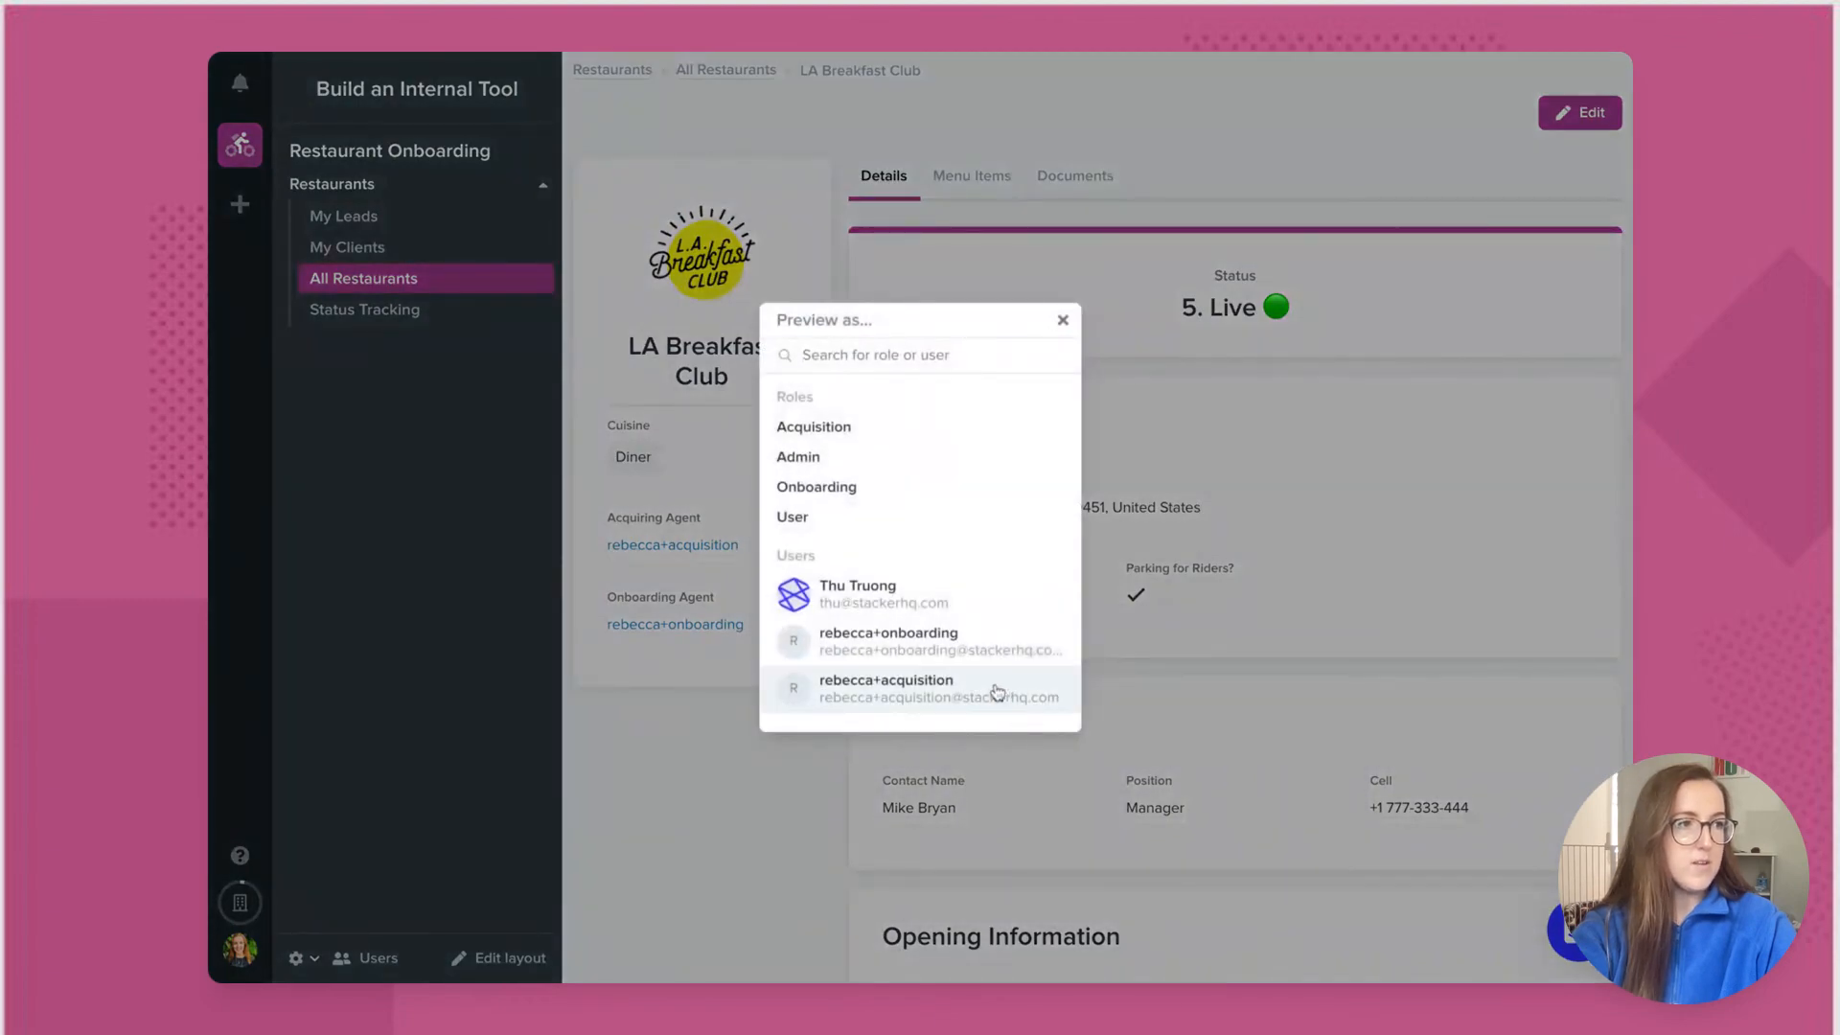
pyautogui.click(998, 692)
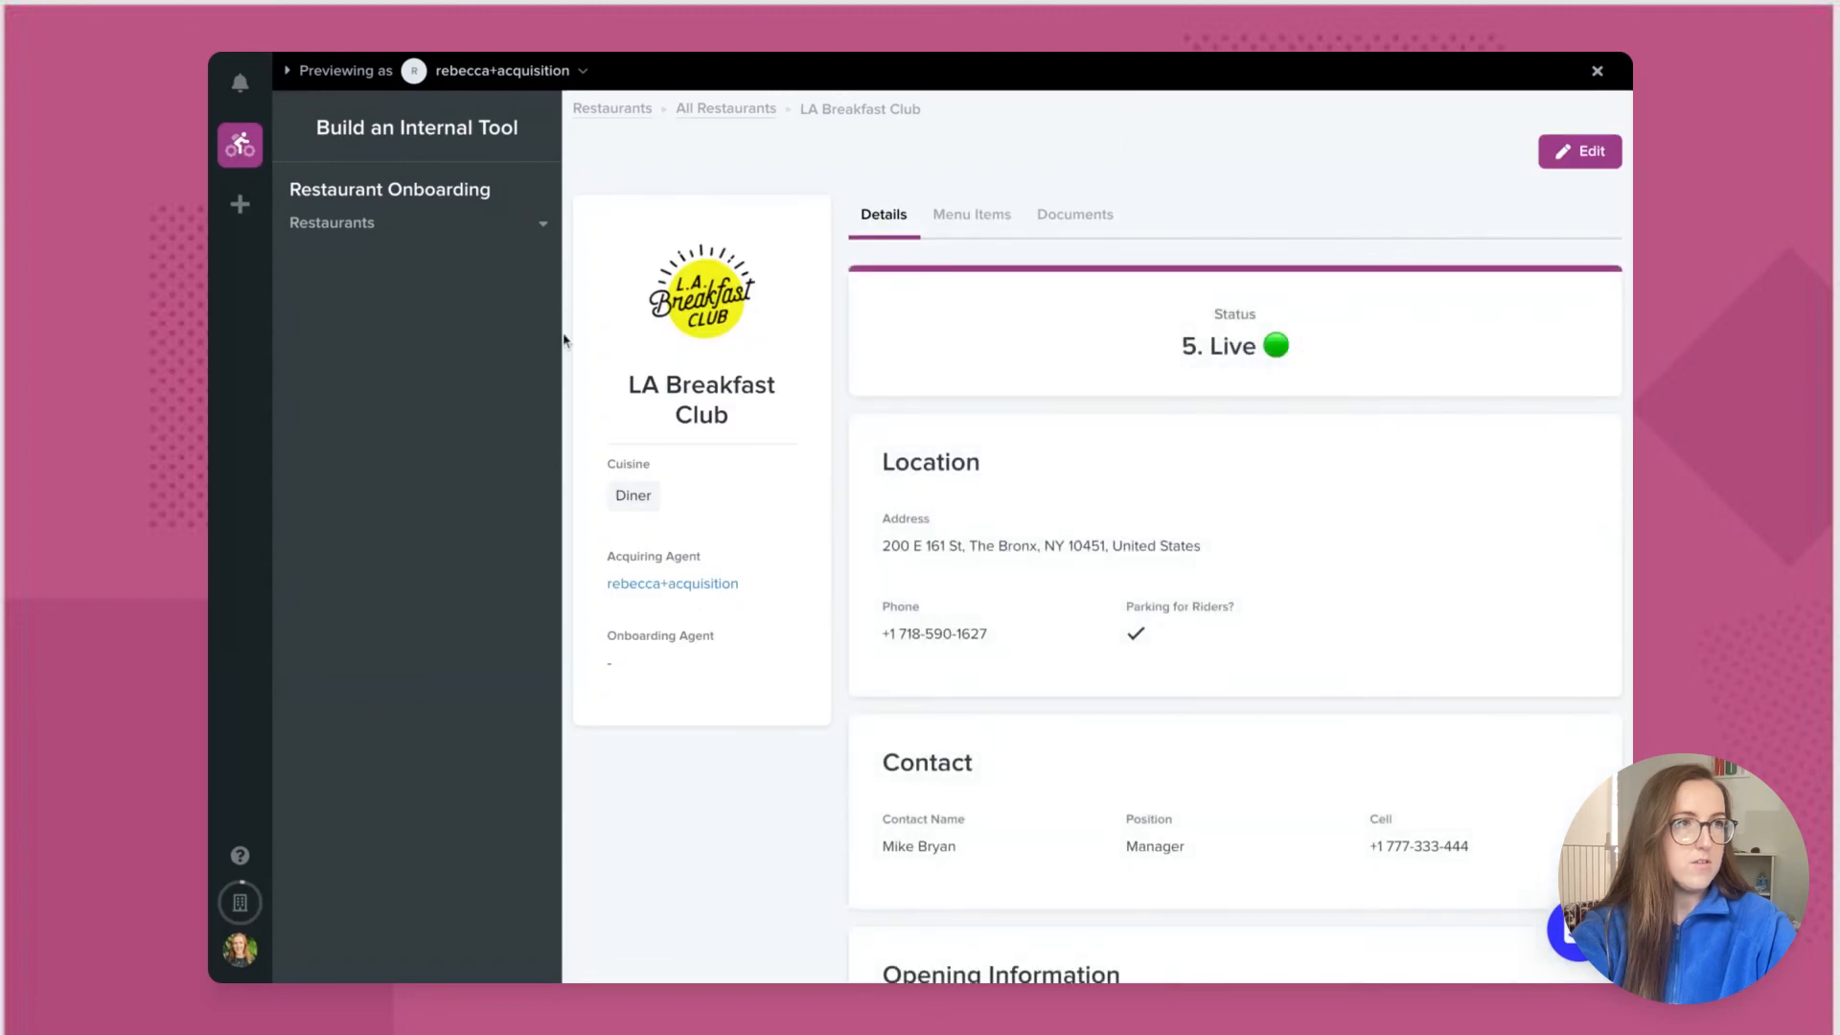
pyautogui.click(463, 234)
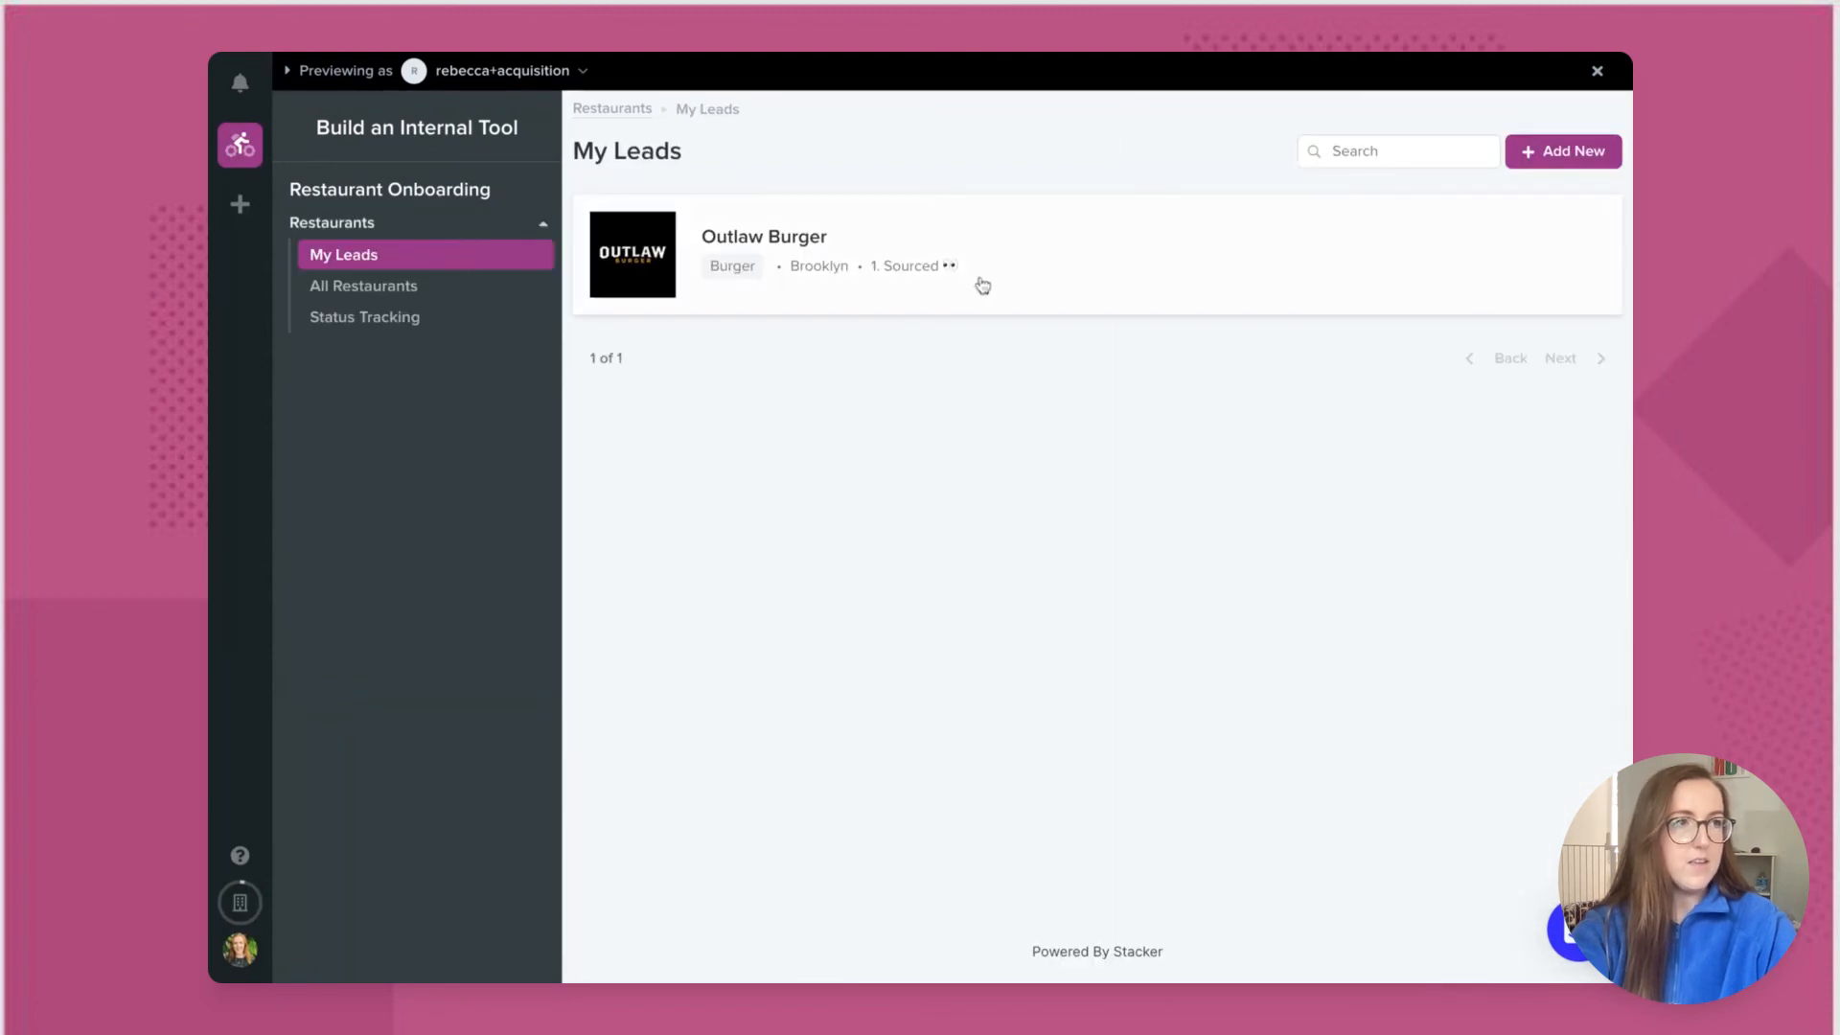
pyautogui.click(1096, 251)
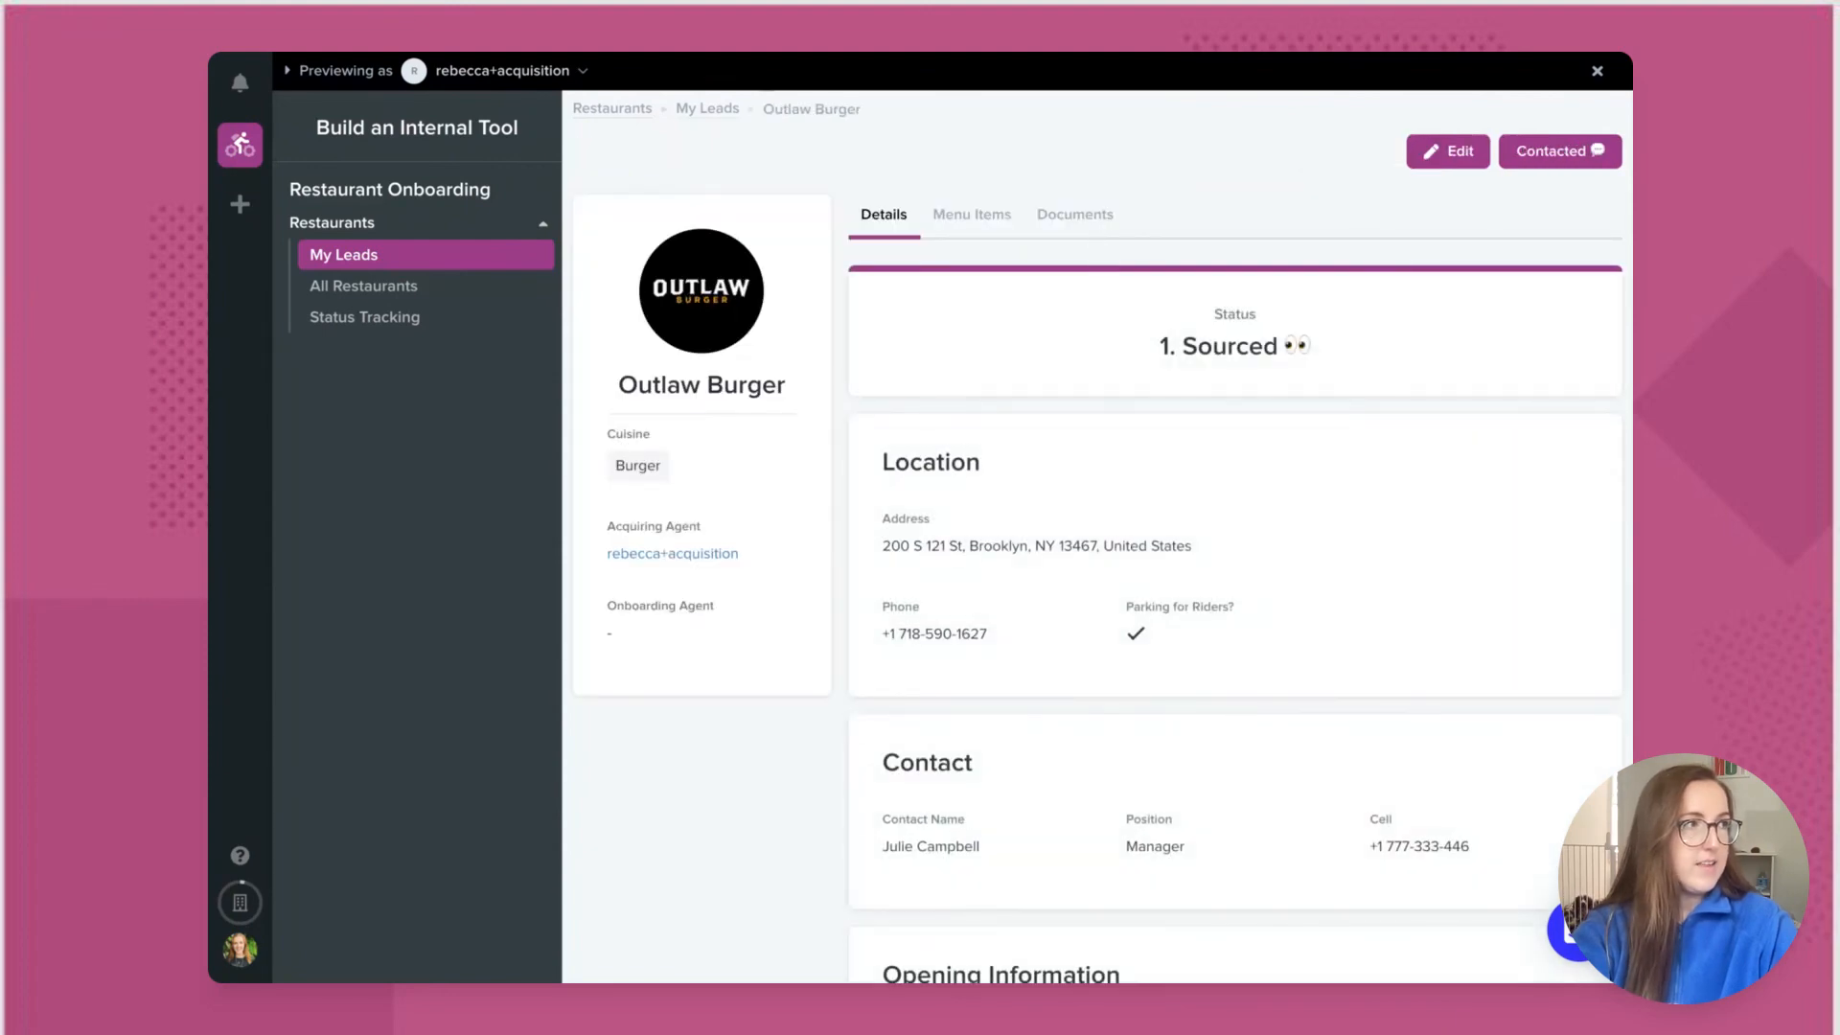
# Step: Move Outlaw Burger to Contacted, then to Signed with the onboarding user as Onboarding Agent
pyautogui.click(1586, 162)
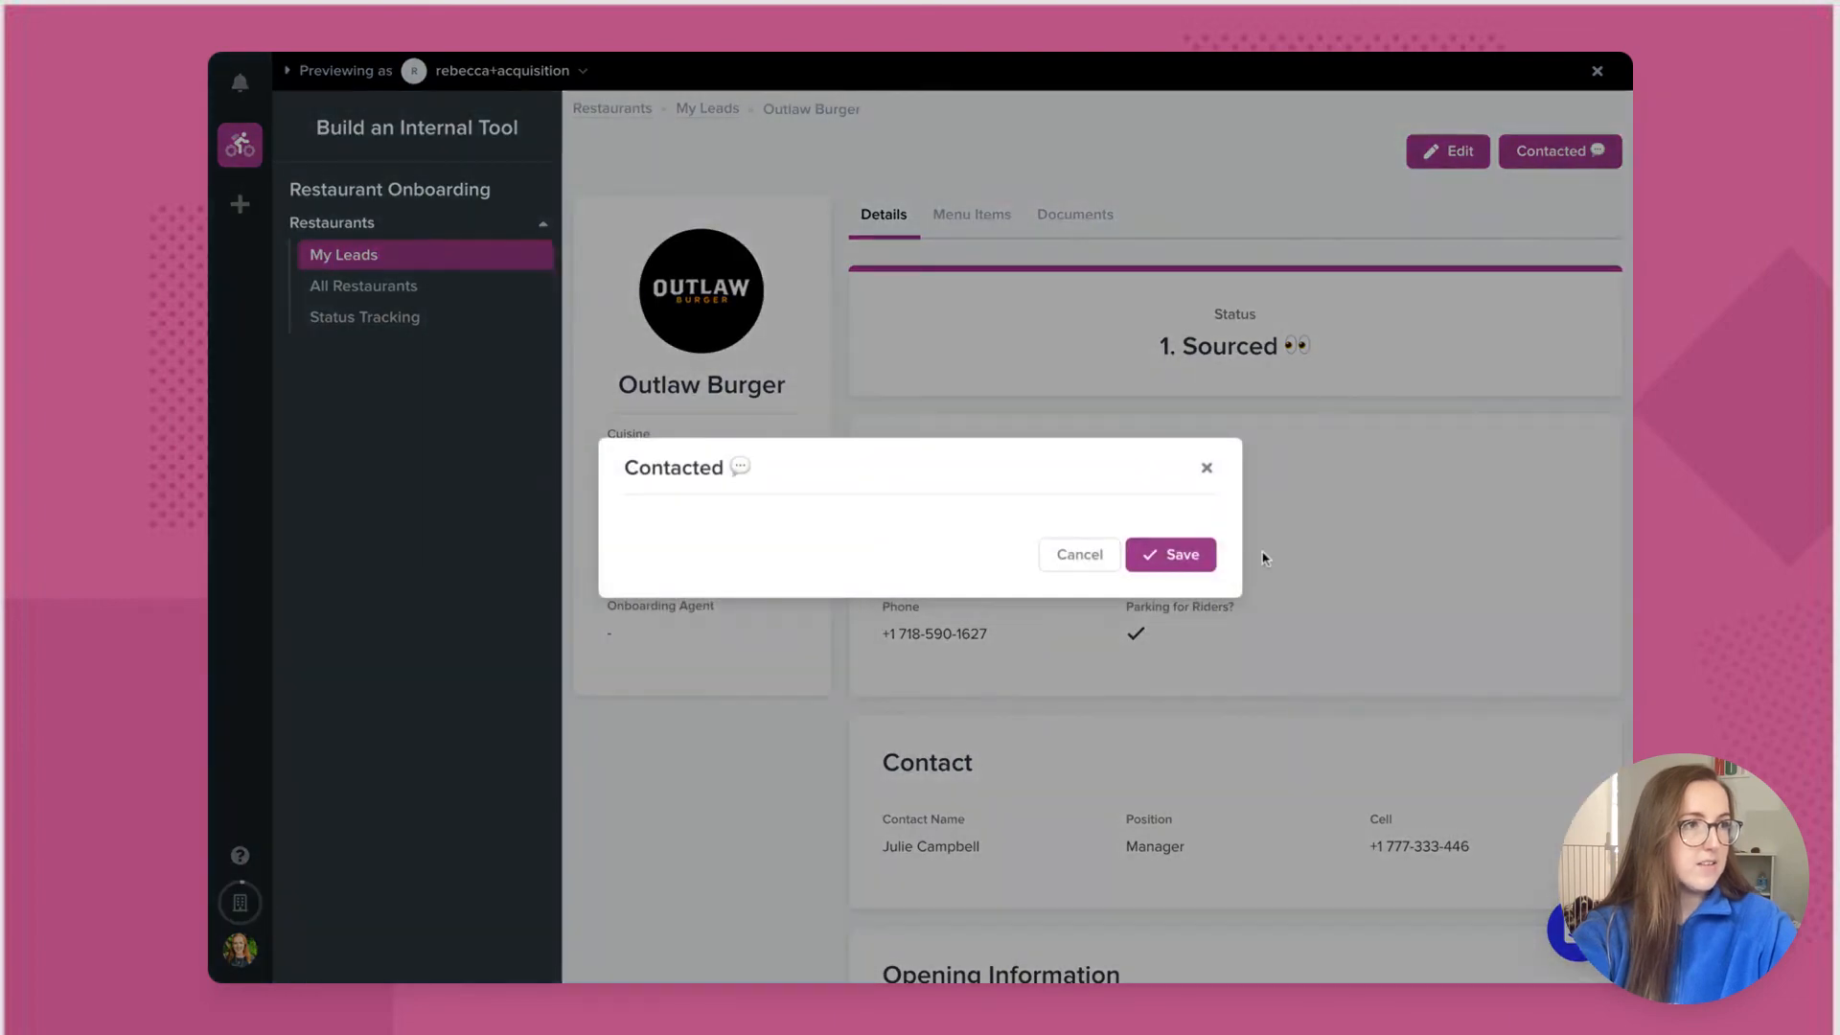
pyautogui.click(1197, 566)
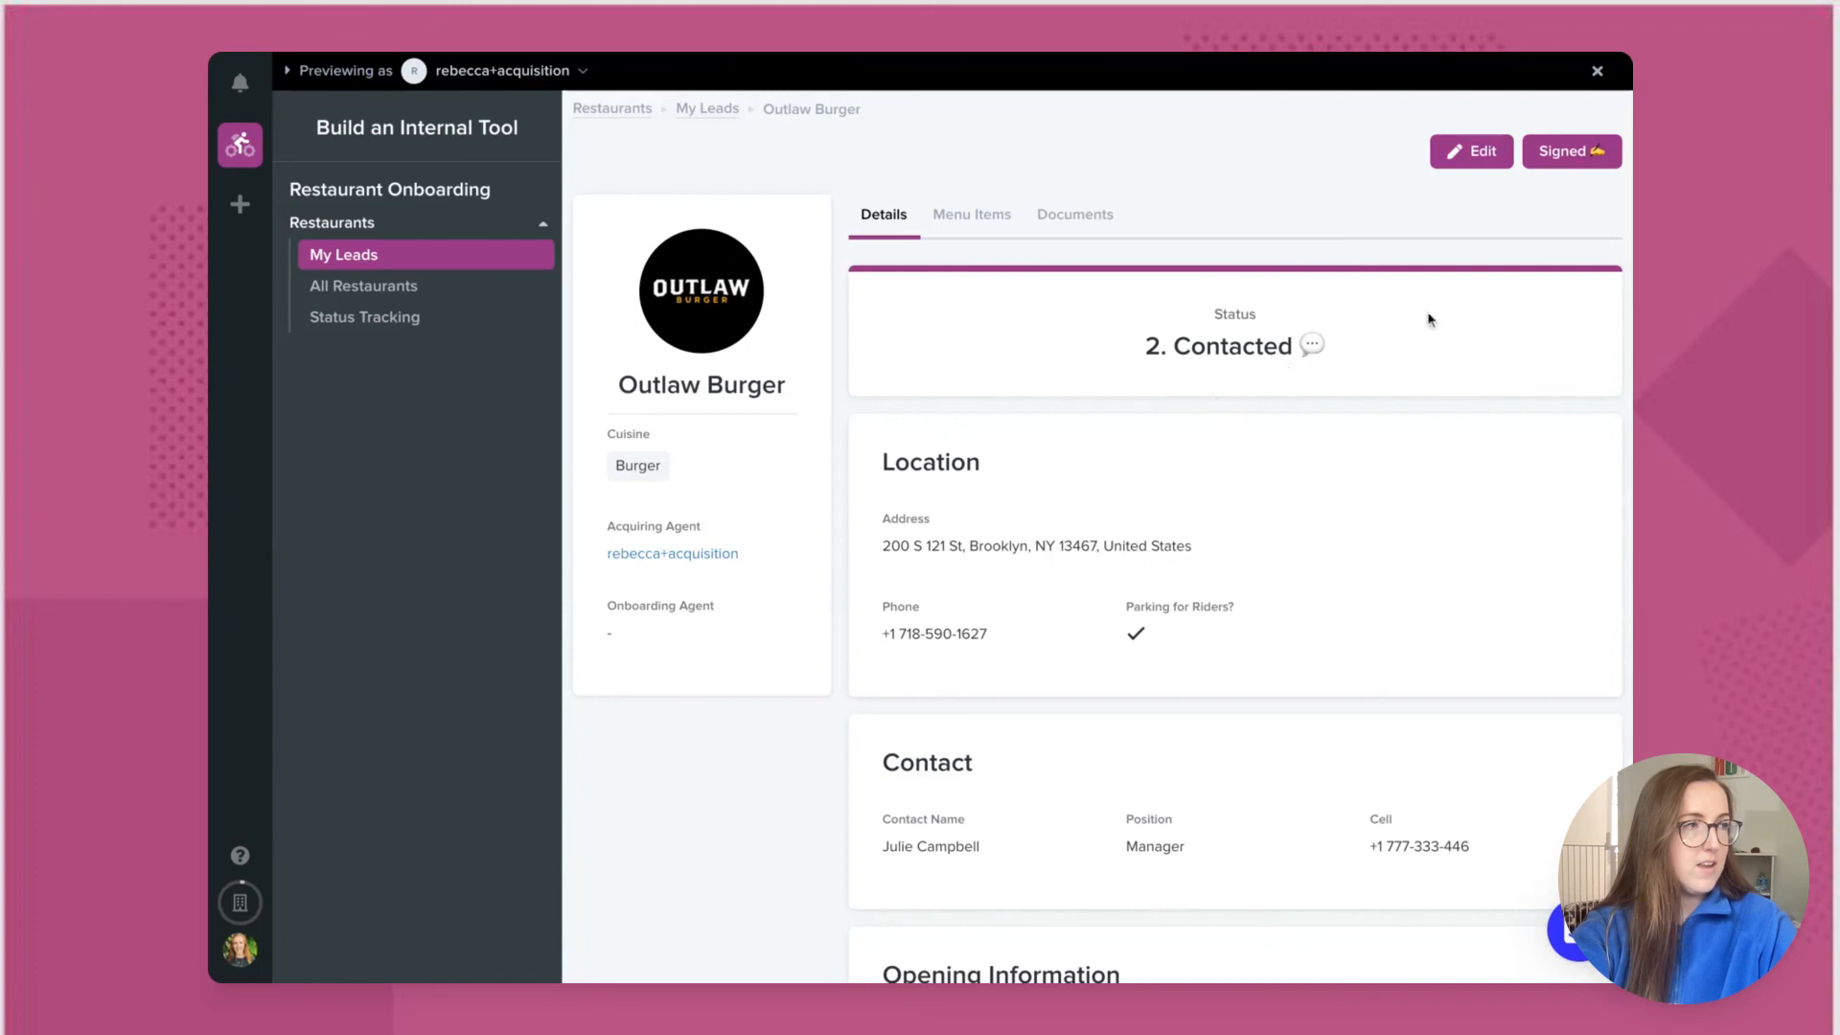
pyautogui.click(1586, 158)
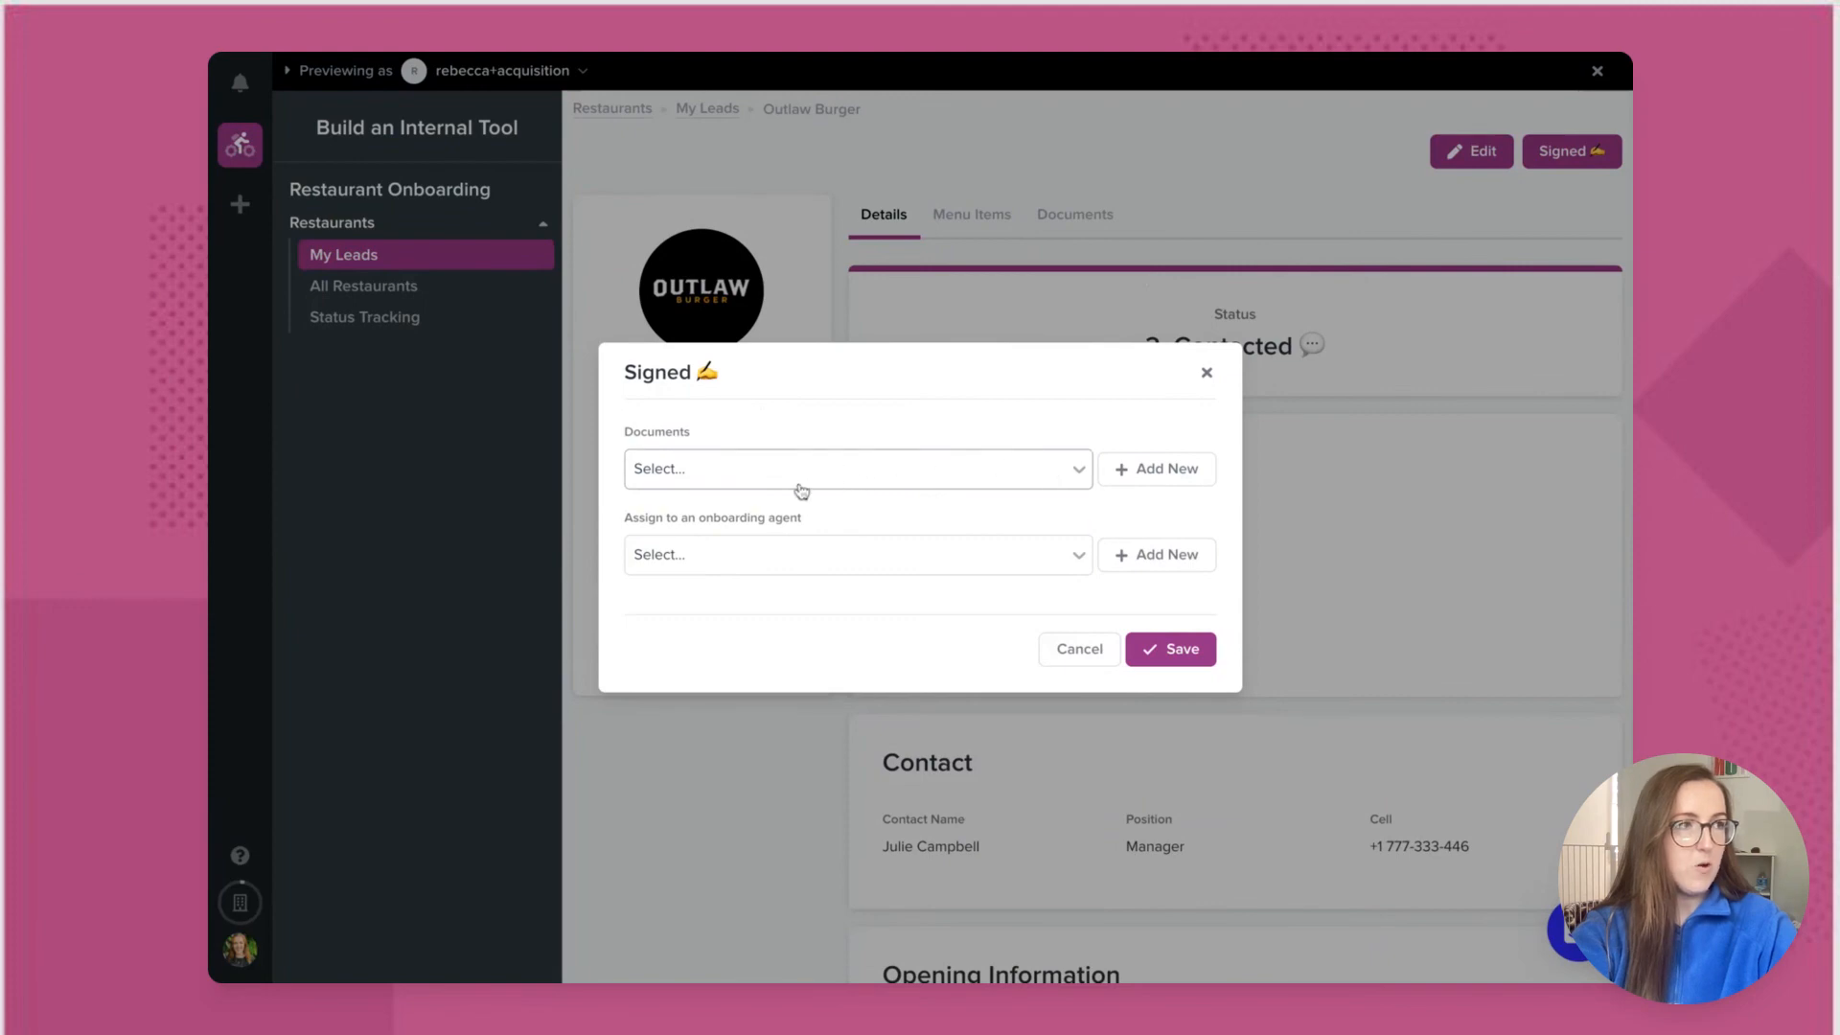
pyautogui.click(1071, 560)
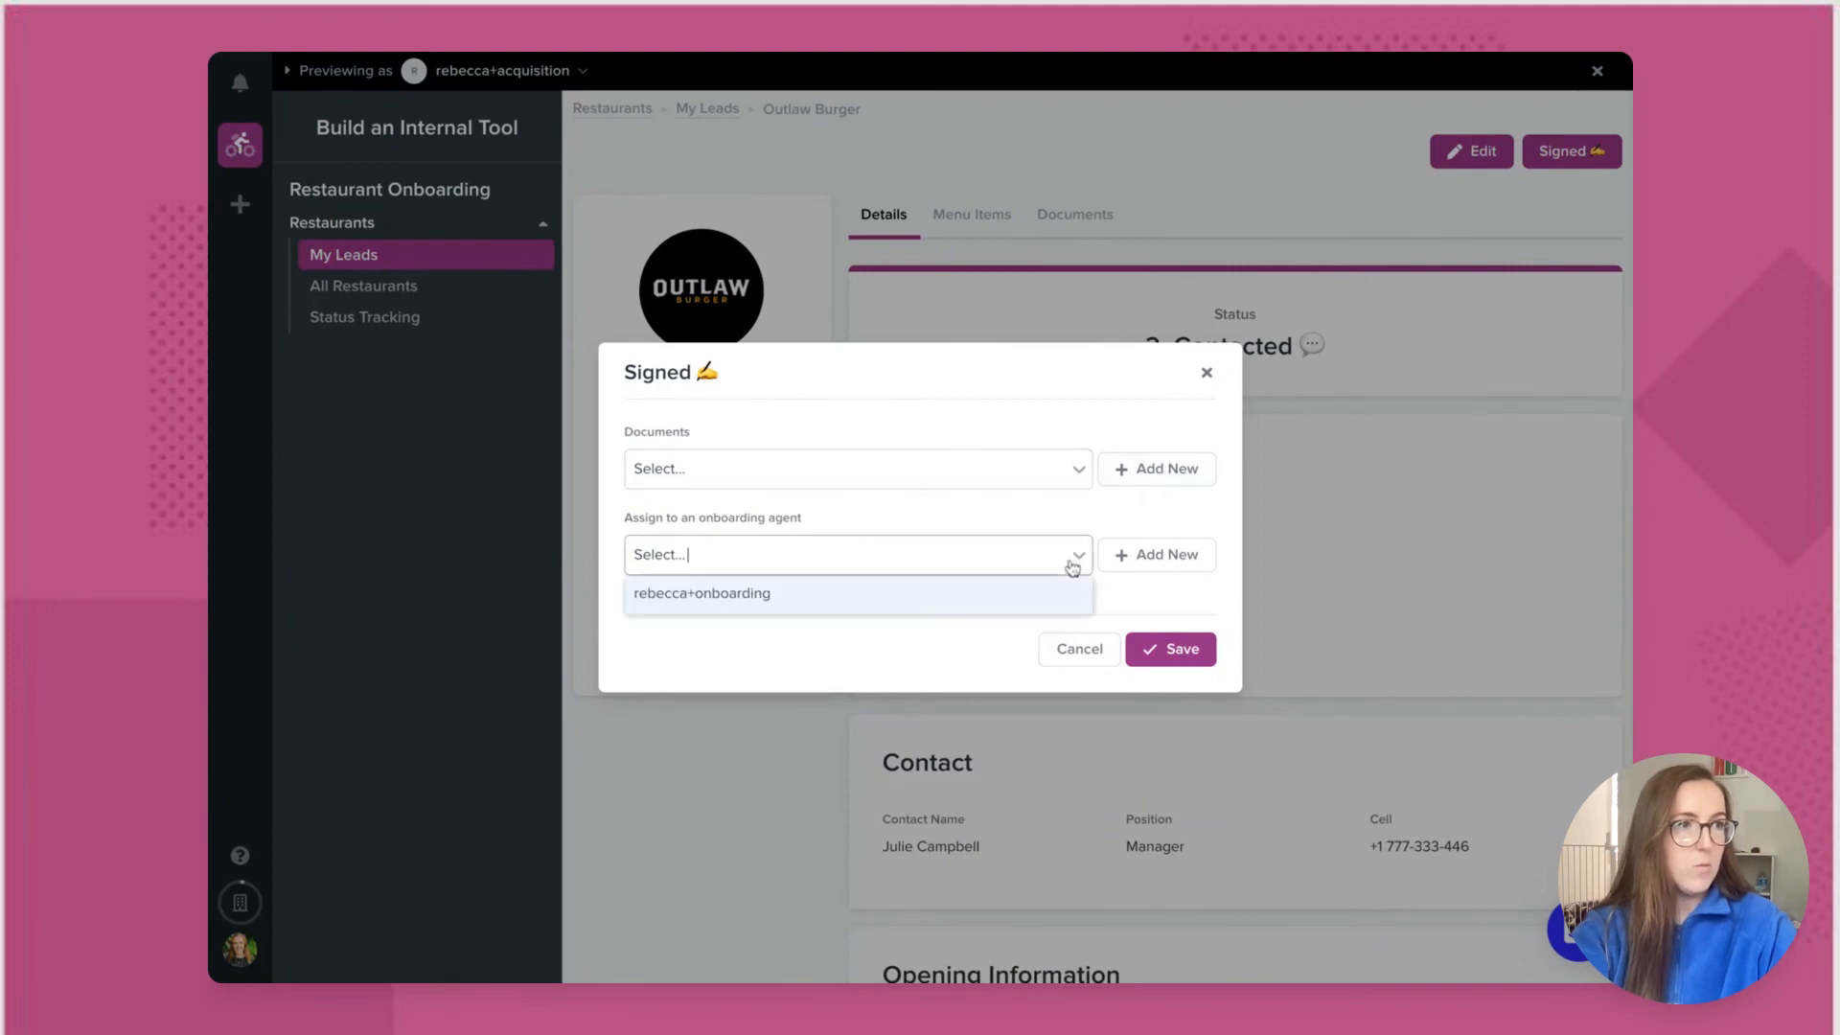
pyautogui.click(783, 601)
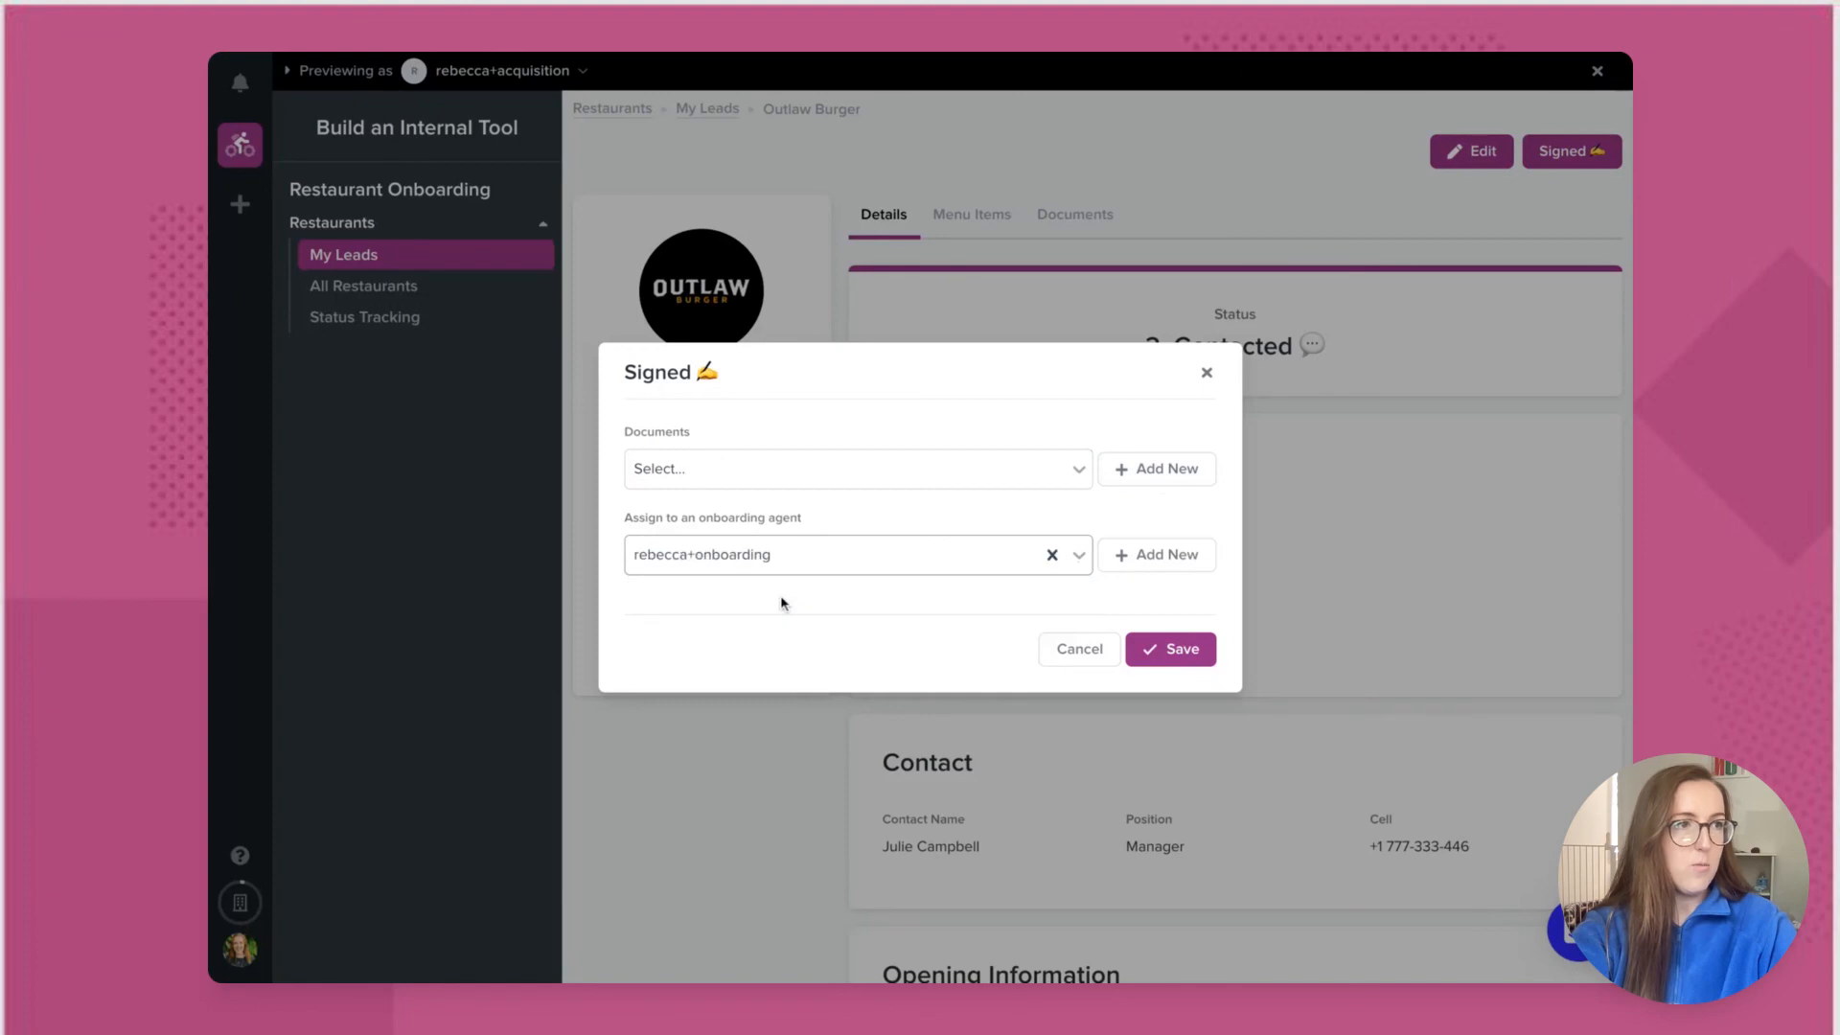
pyautogui.click(1169, 652)
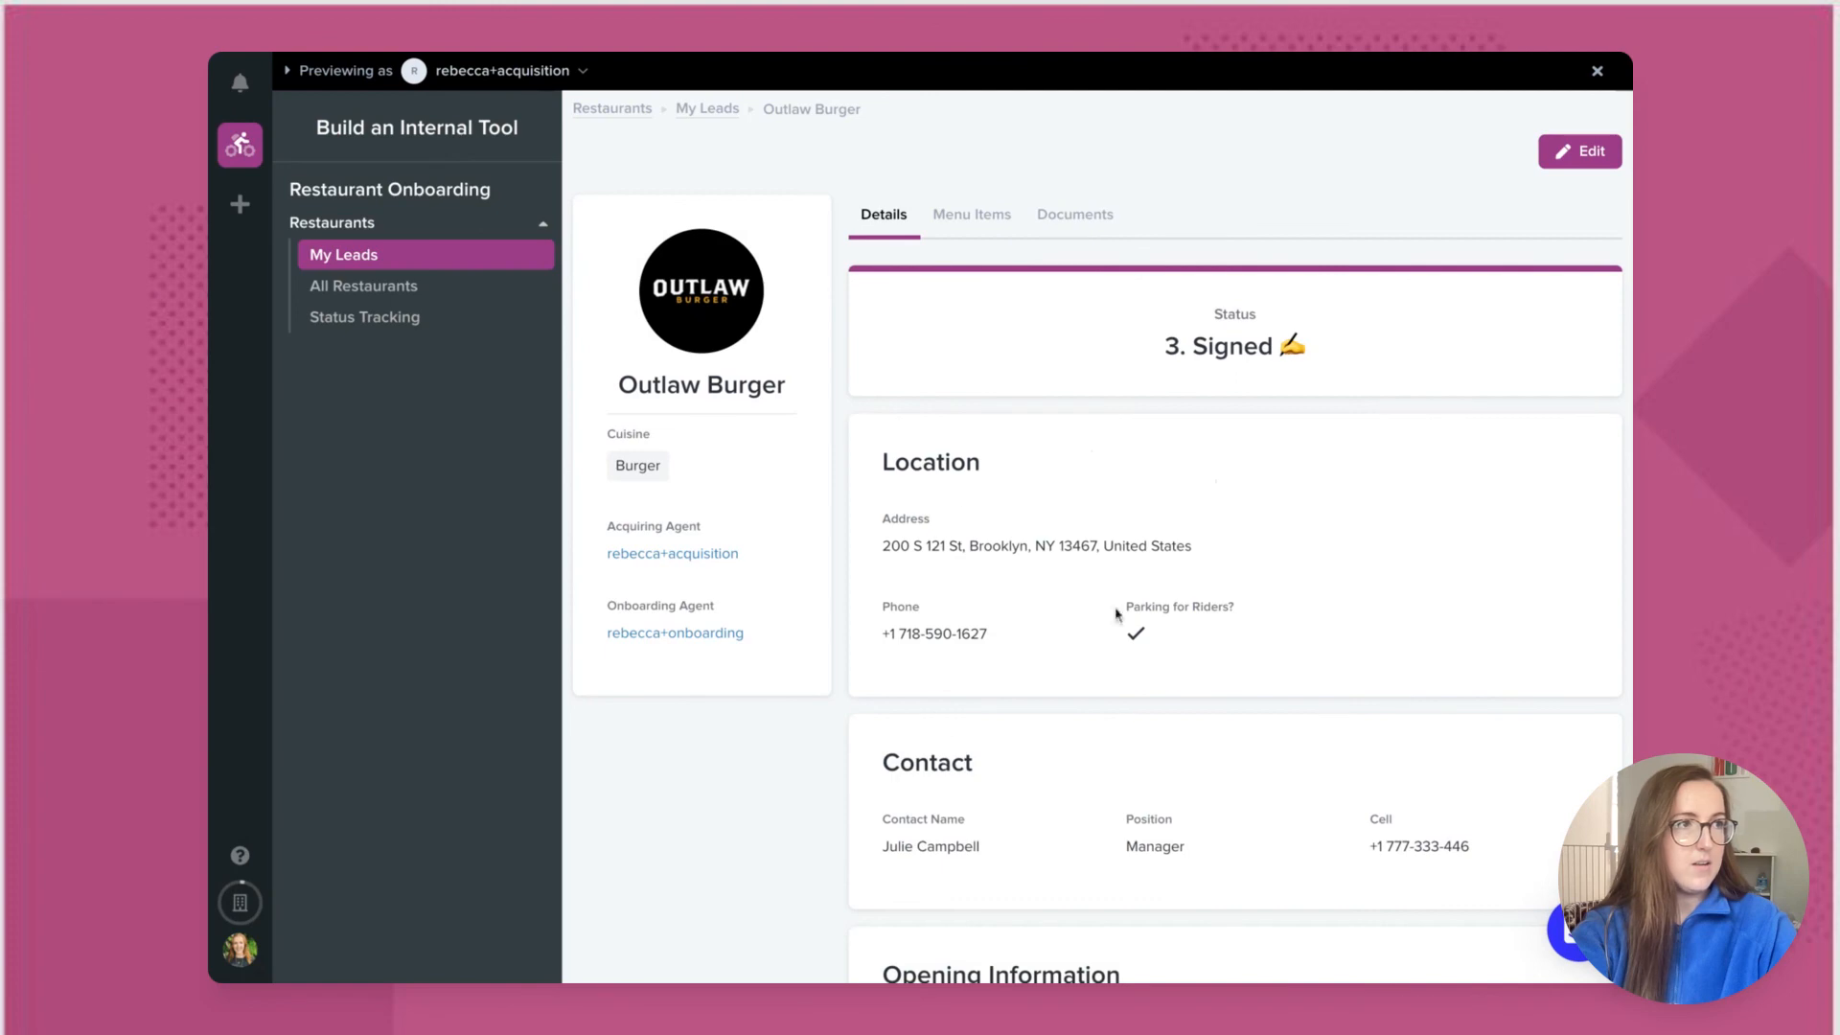
pyautogui.click(584, 74)
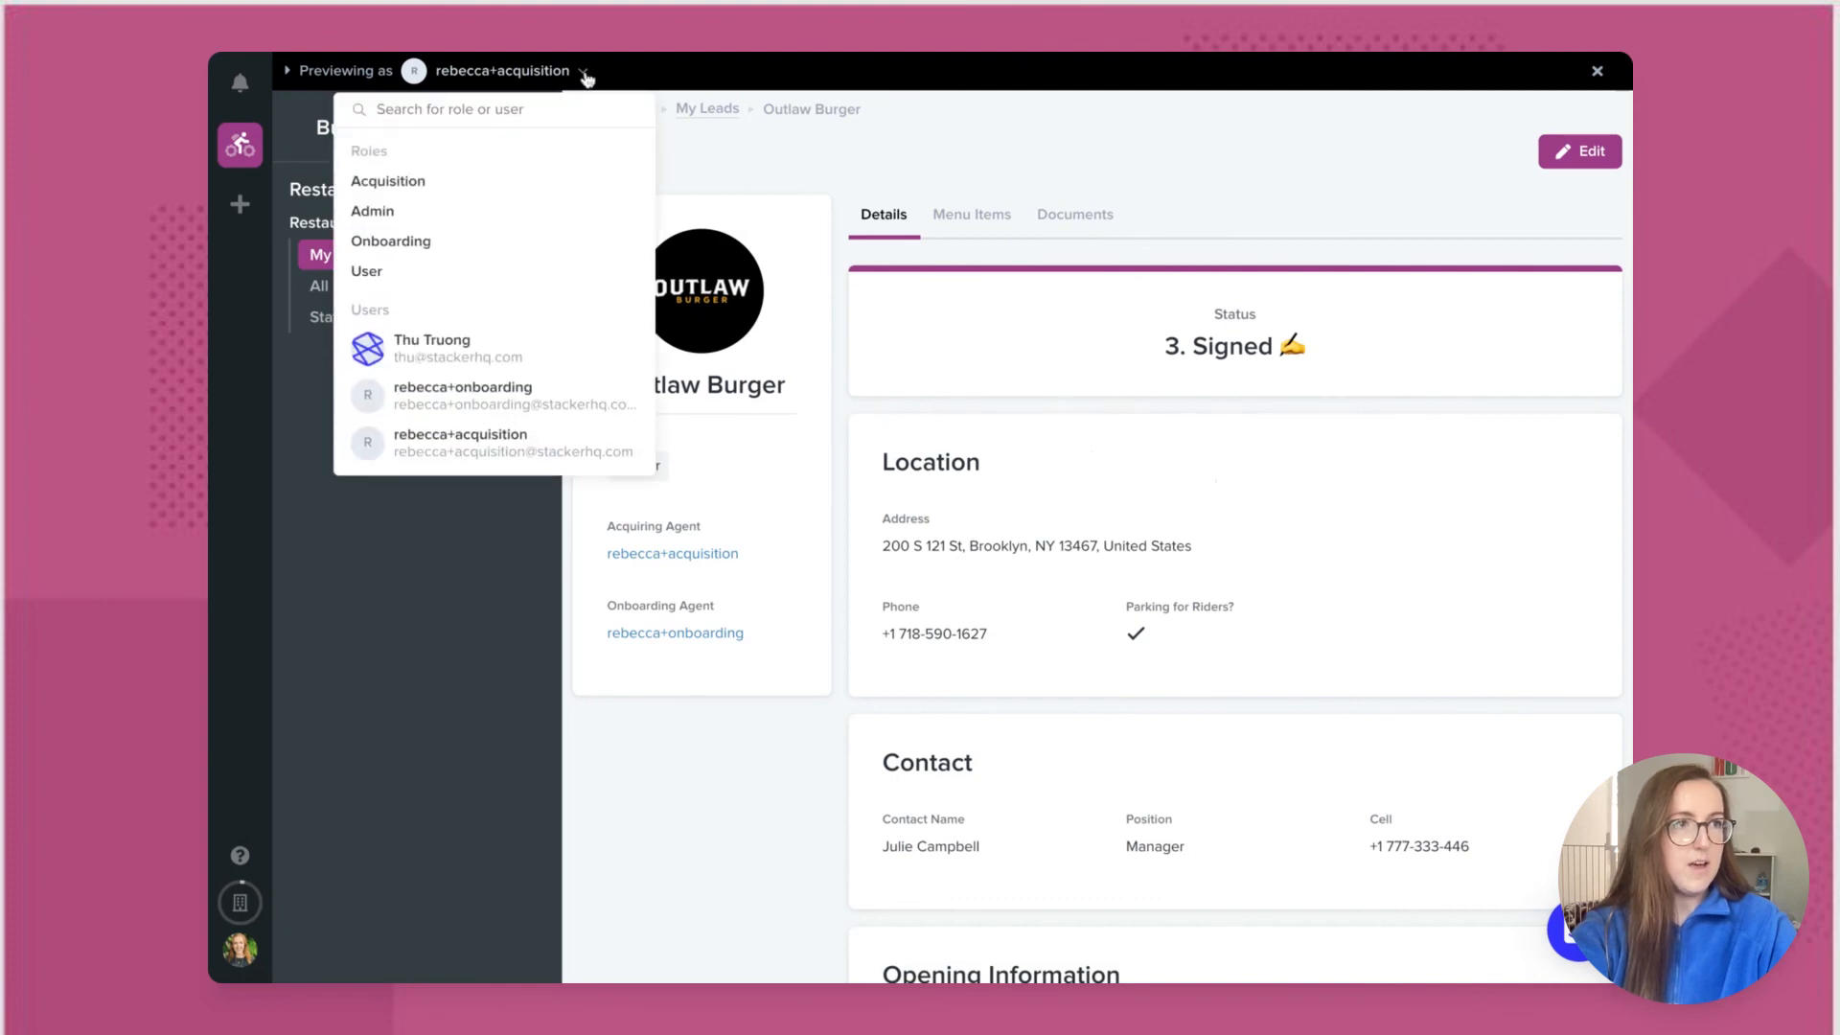
# Step: Preview as the onboarding user and open Outlaw Burger from My Clients
pyautogui.click(554, 389)
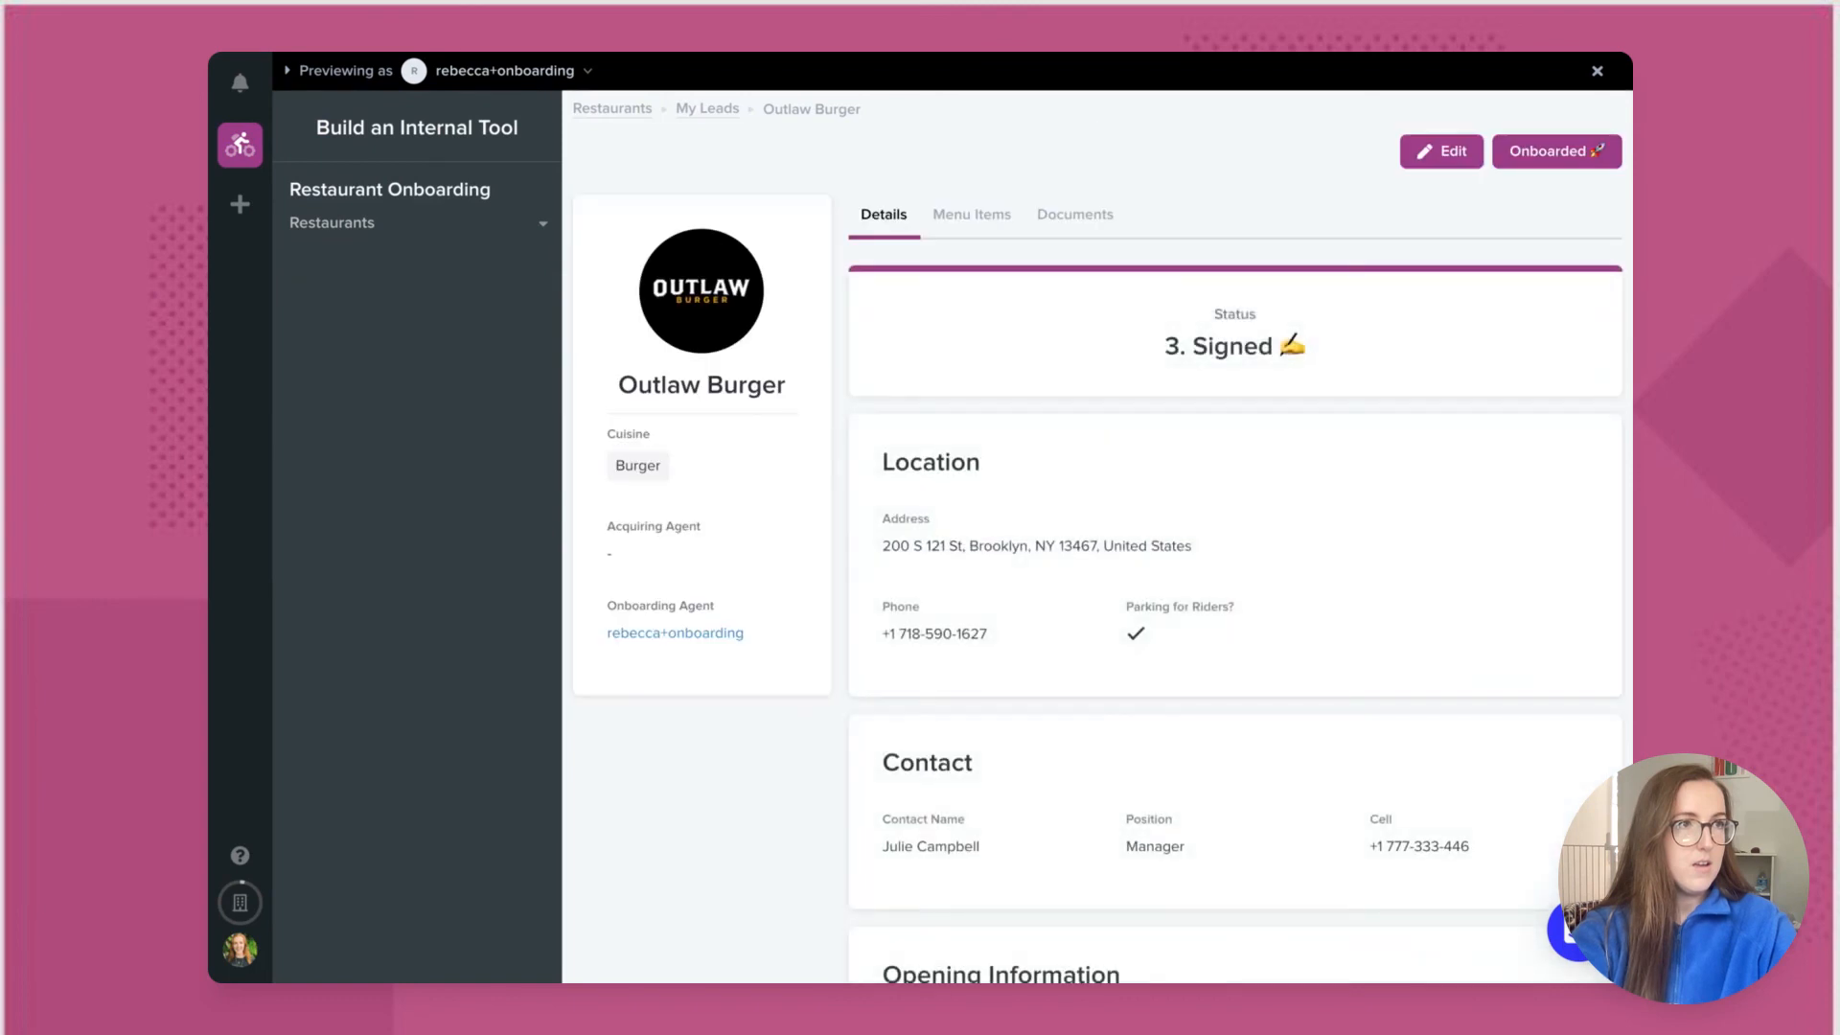
pyautogui.click(385, 228)
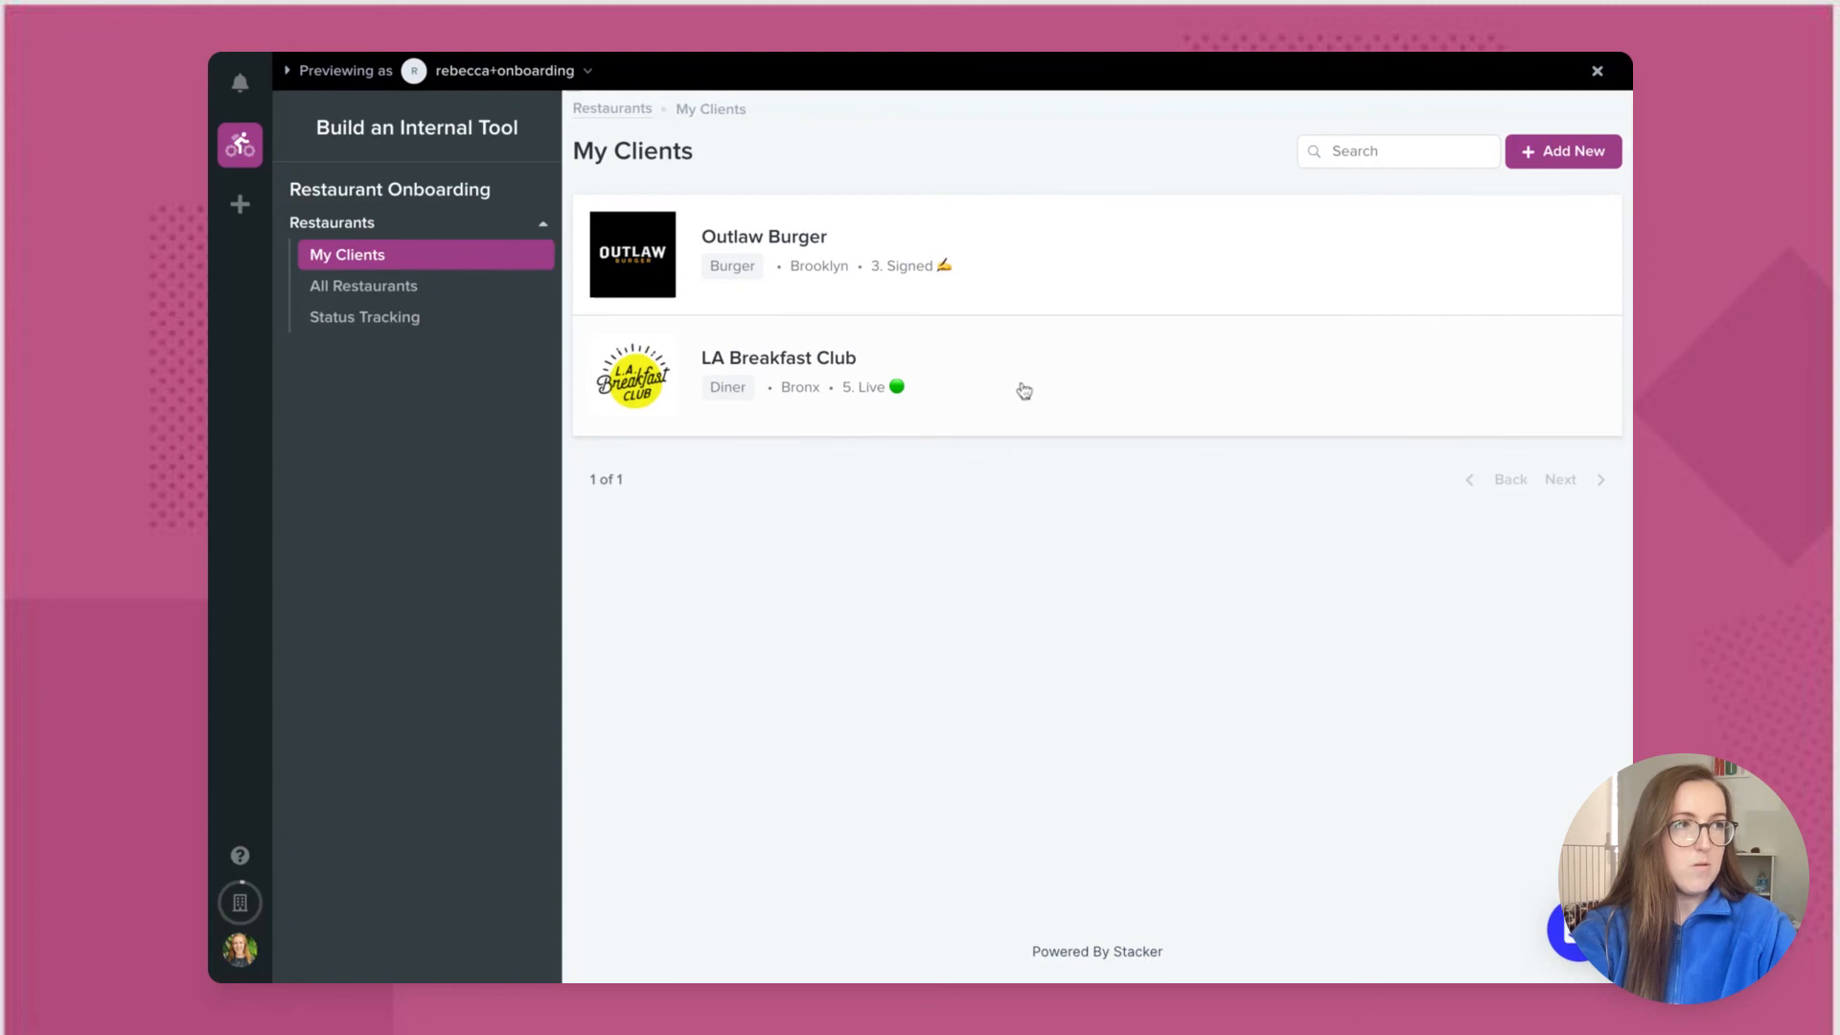
pyautogui.click(1102, 234)
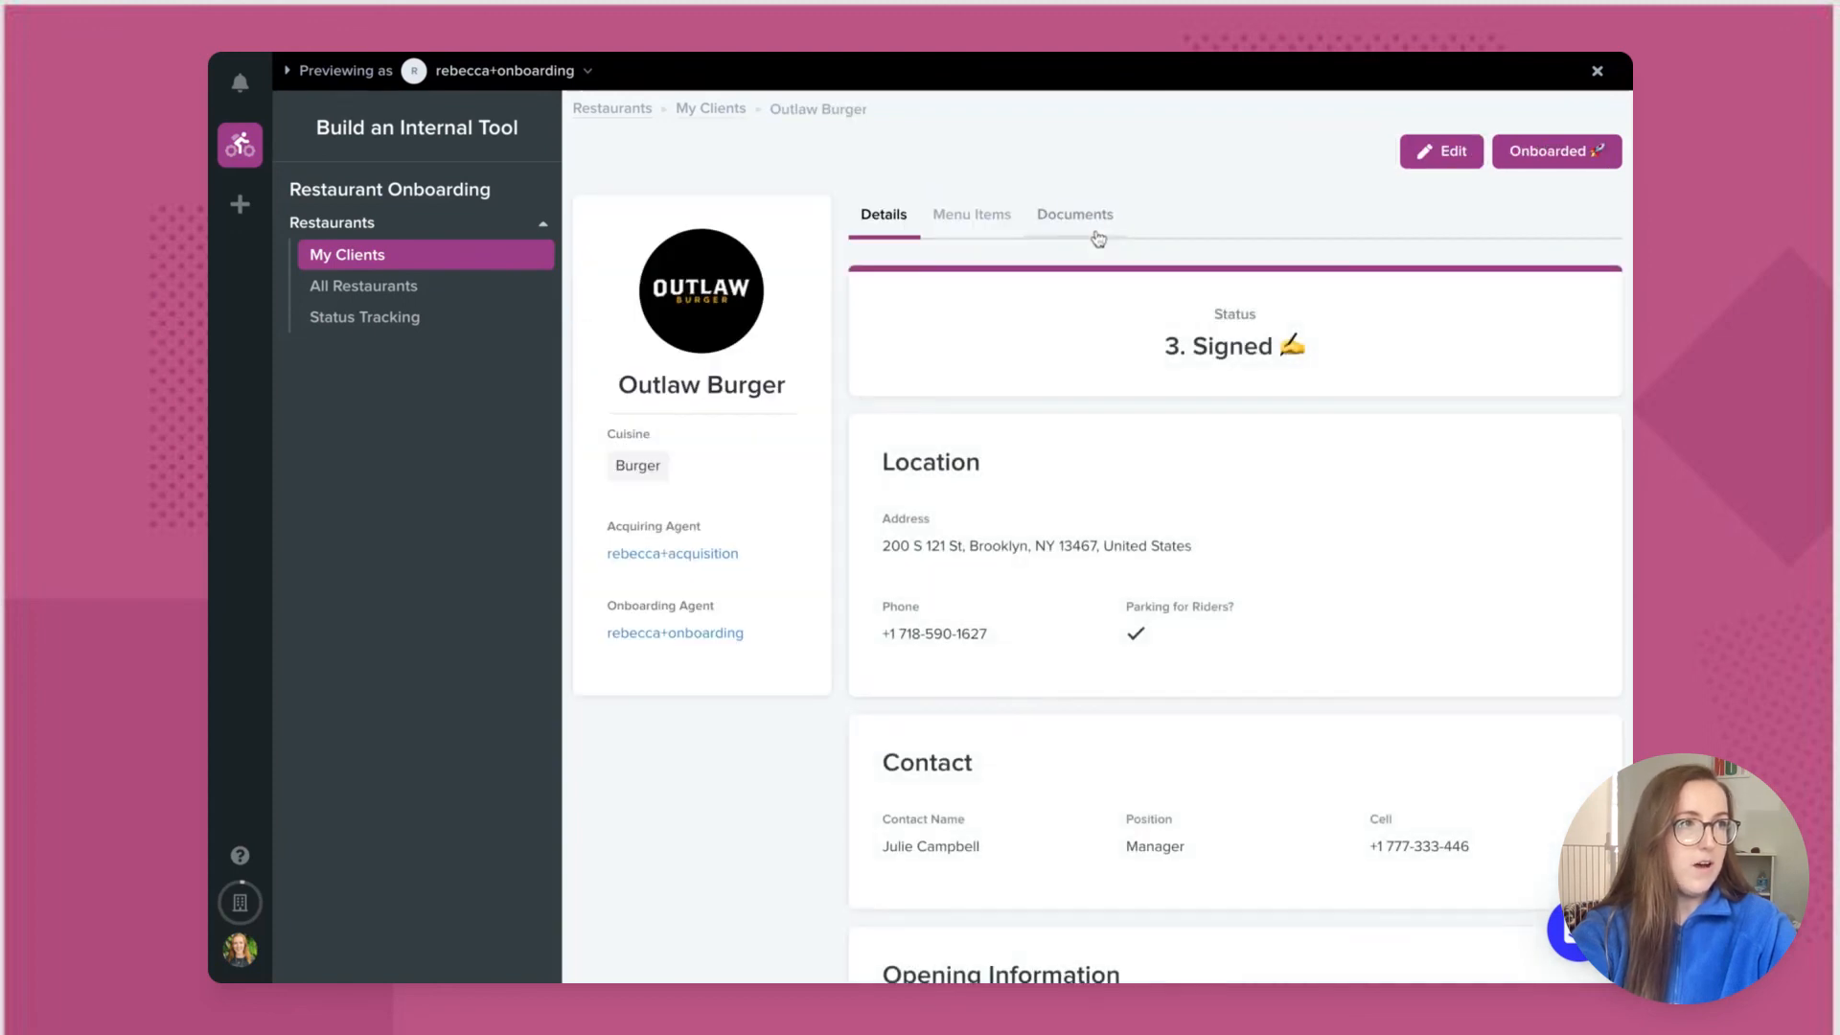
# Step: Mark Outlaw Burger as Onboarded with the onboarded date 13/07/2021
pyautogui.click(1576, 156)
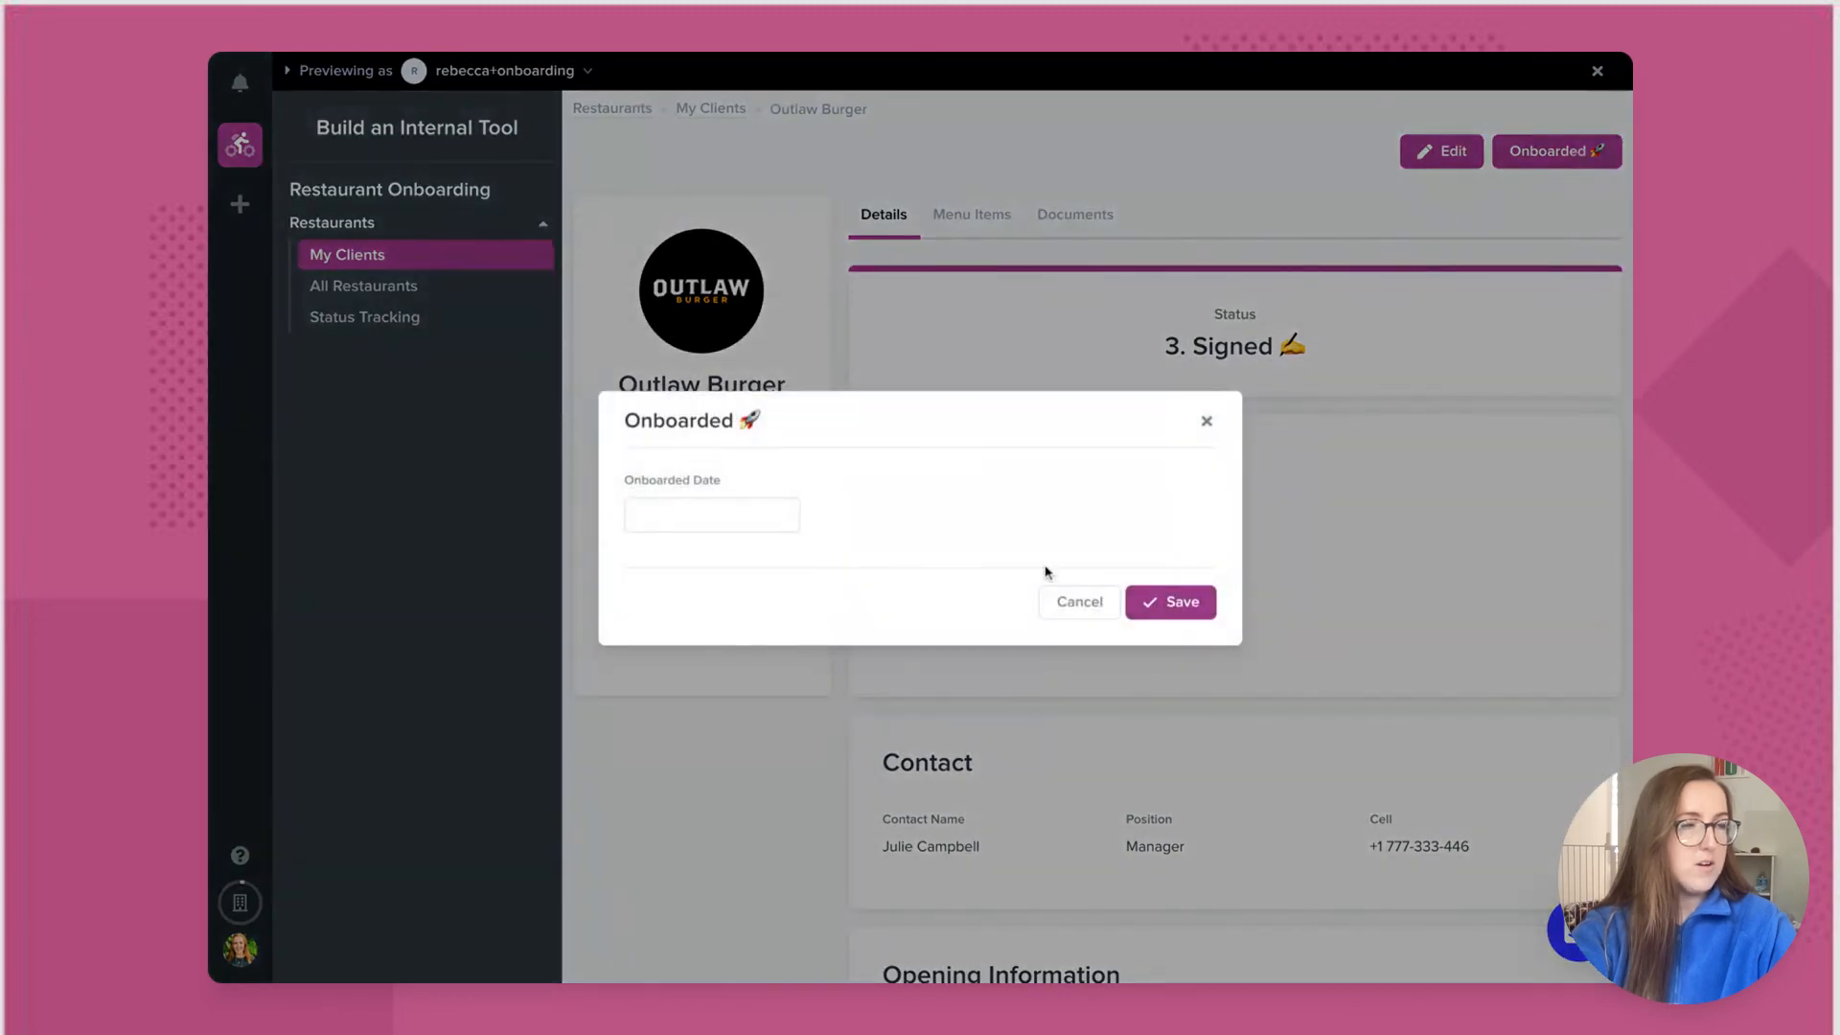
pyautogui.click(738, 513)
pyautogui.click(685, 720)
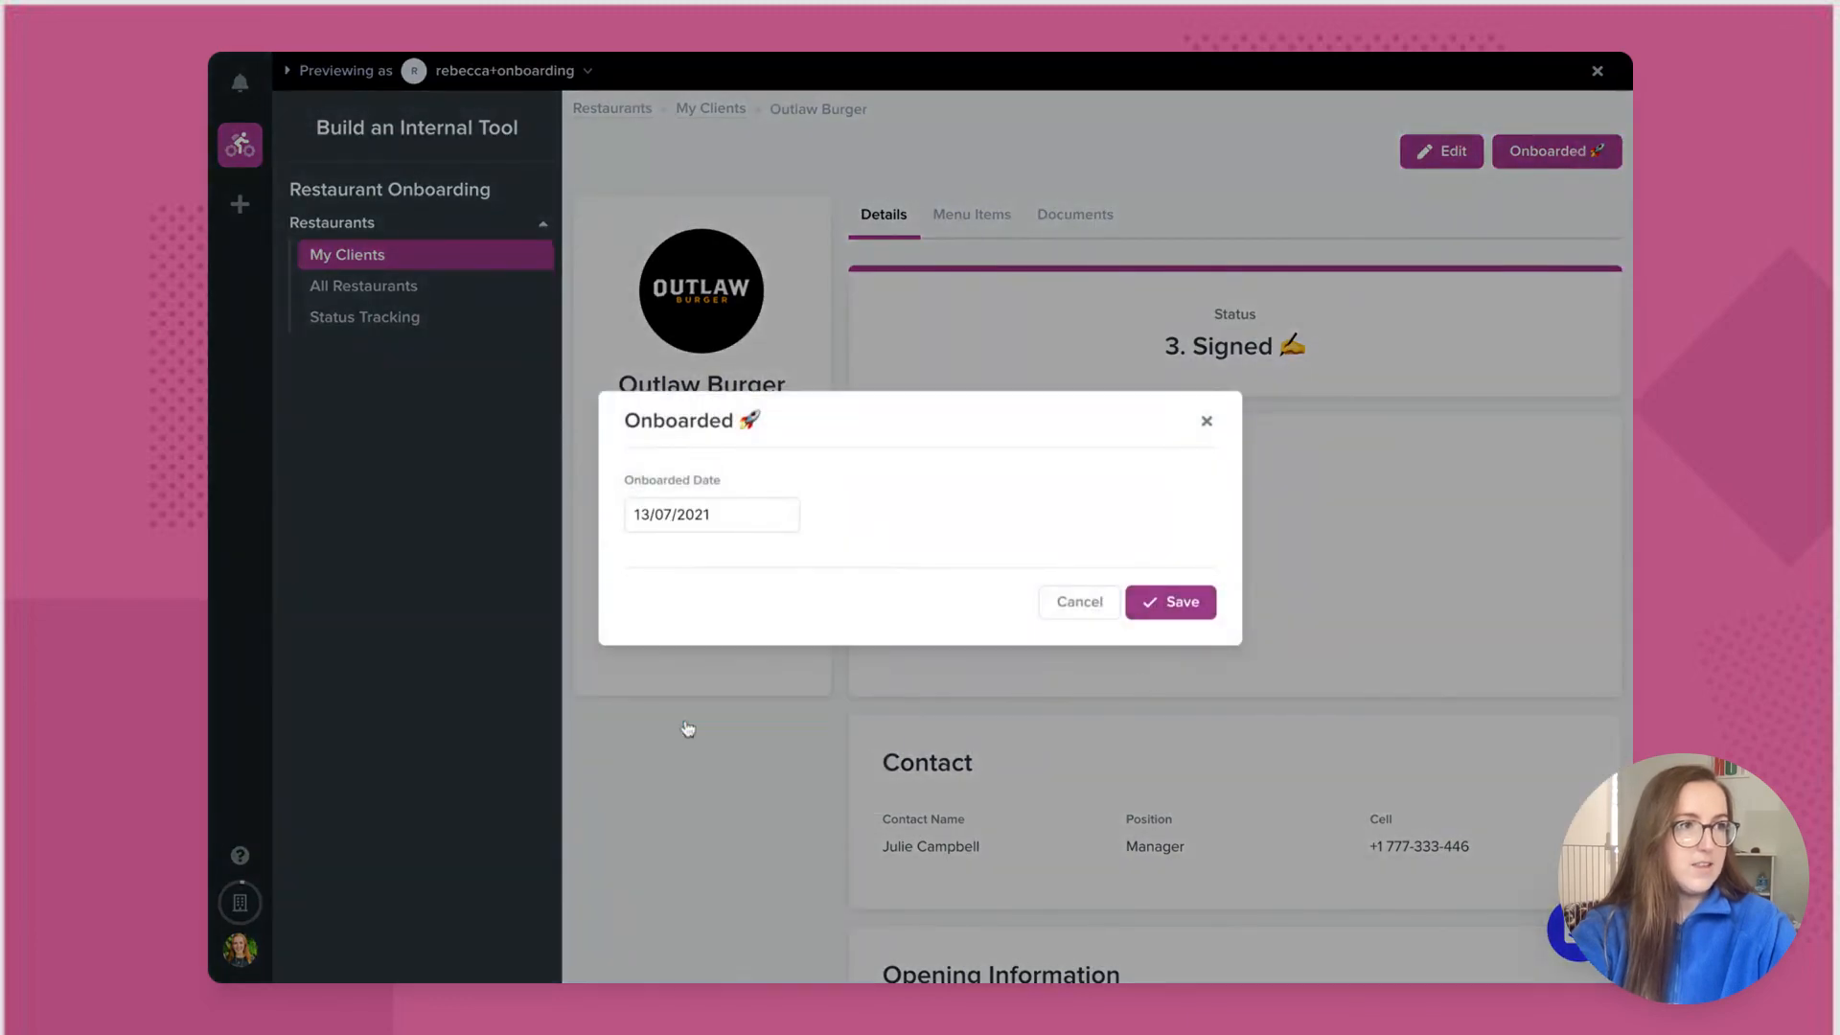
pyautogui.click(1193, 611)
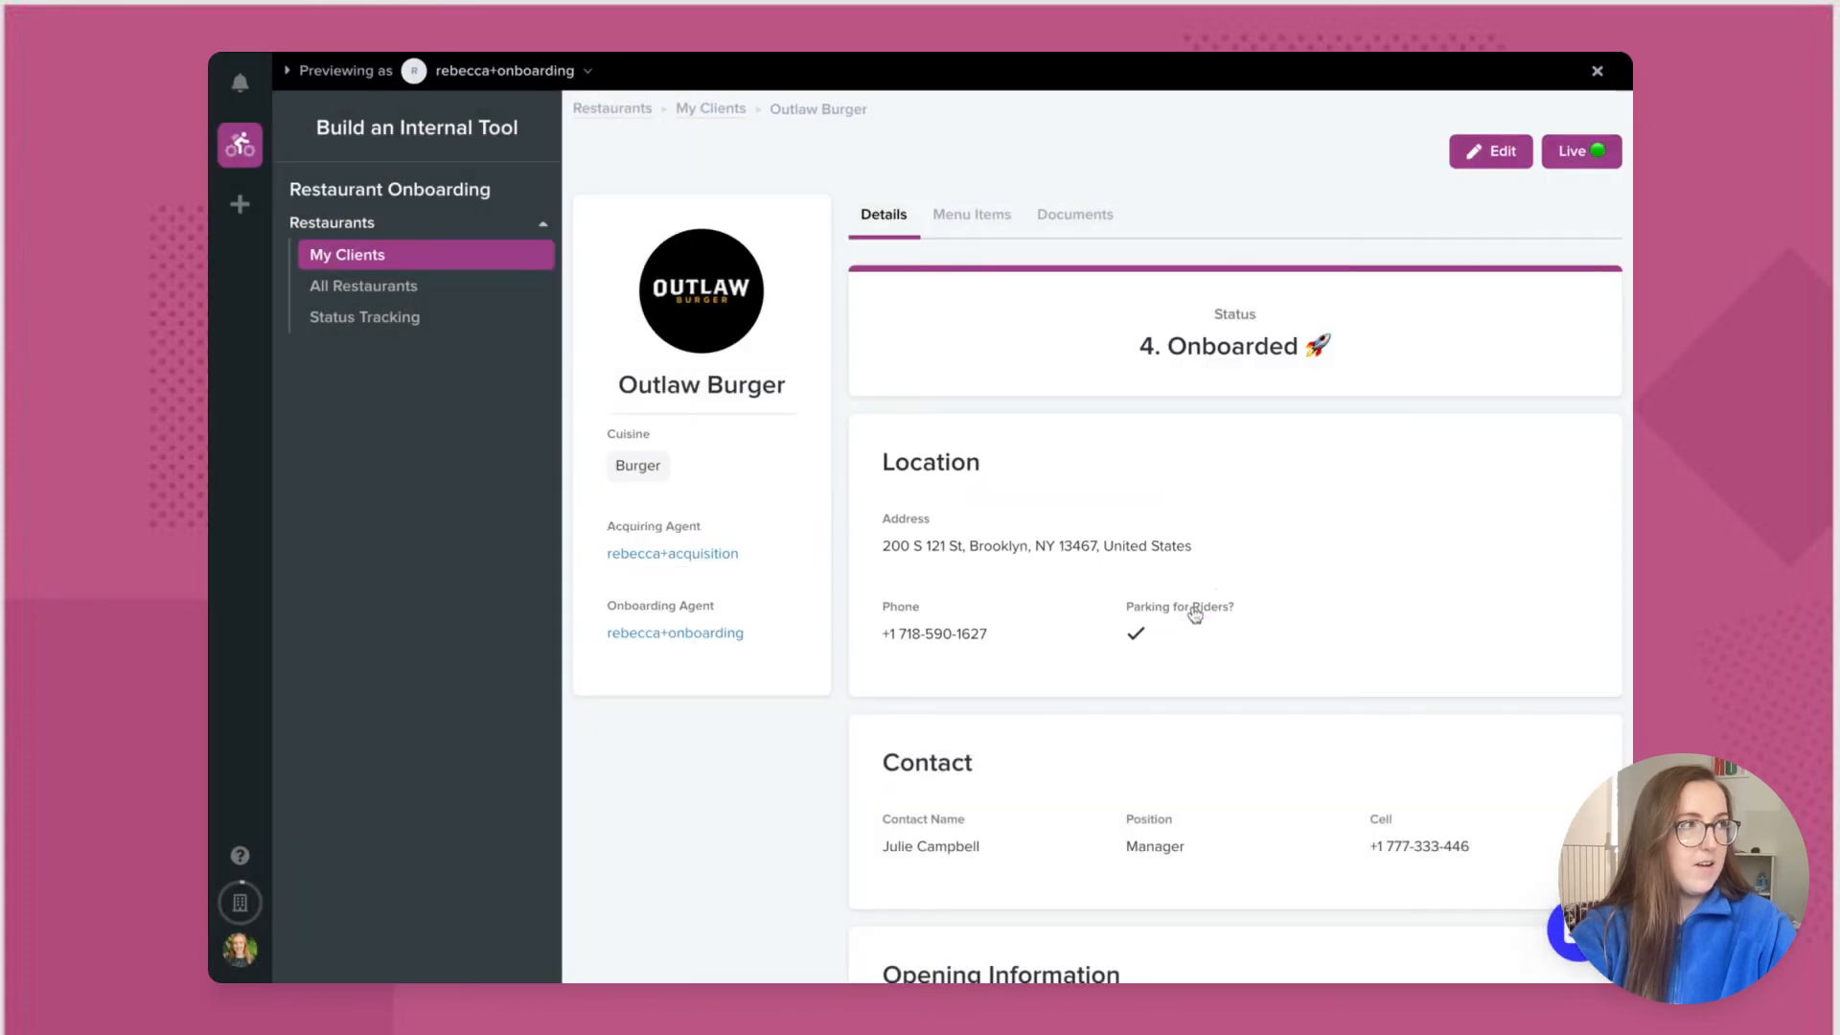
# Step: Advance Outlaw Burger to 5. Live and exit preview mode
pyautogui.click(1572, 156)
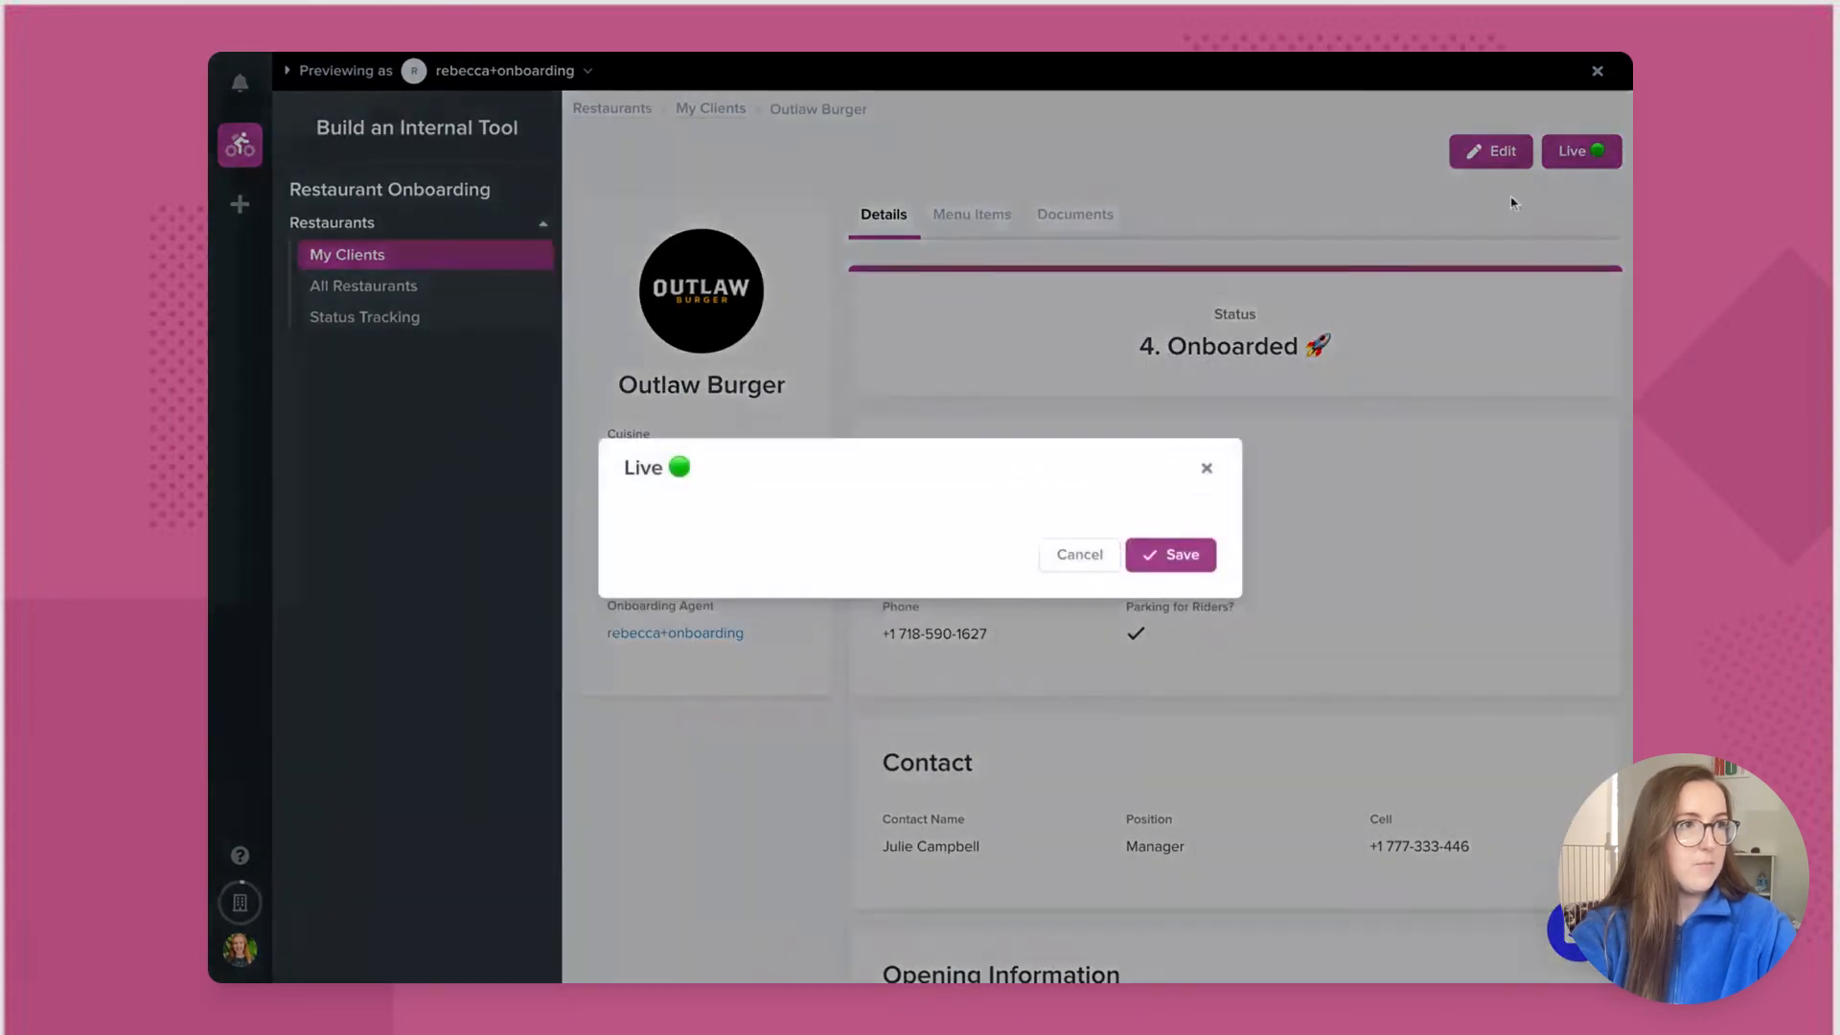
pyautogui.click(1171, 556)
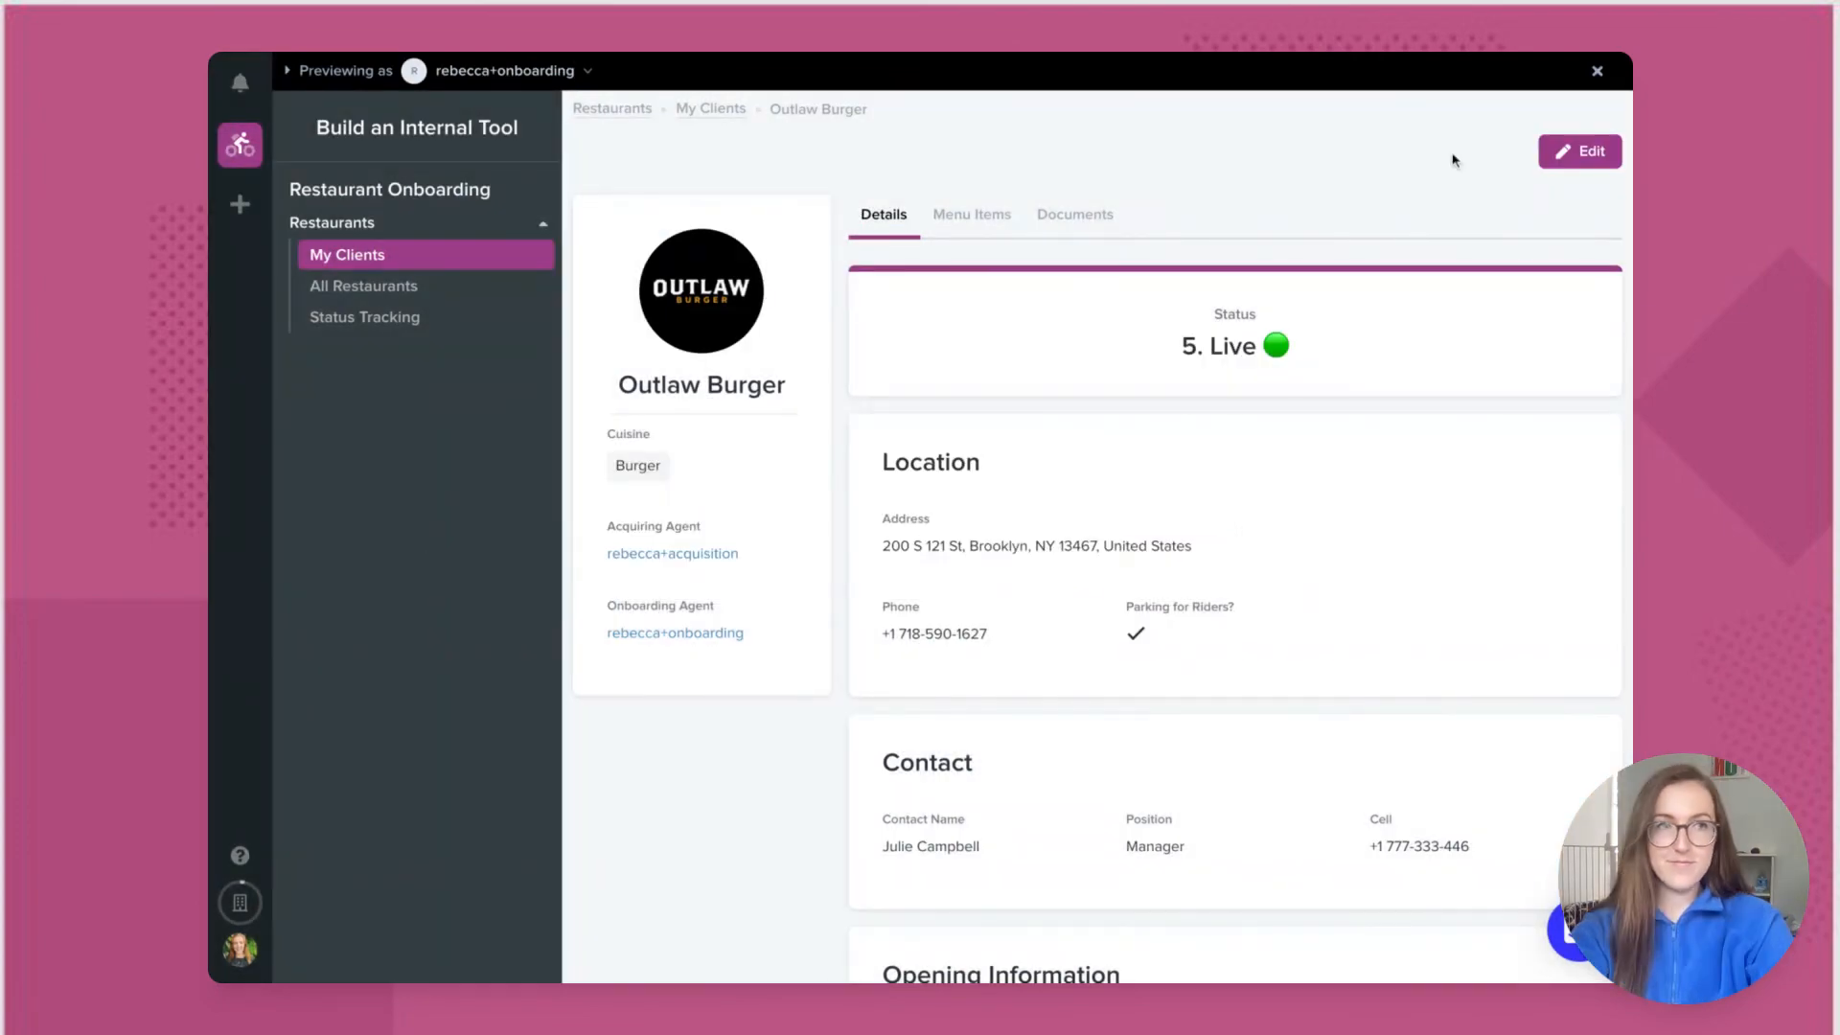
pyautogui.click(1597, 71)
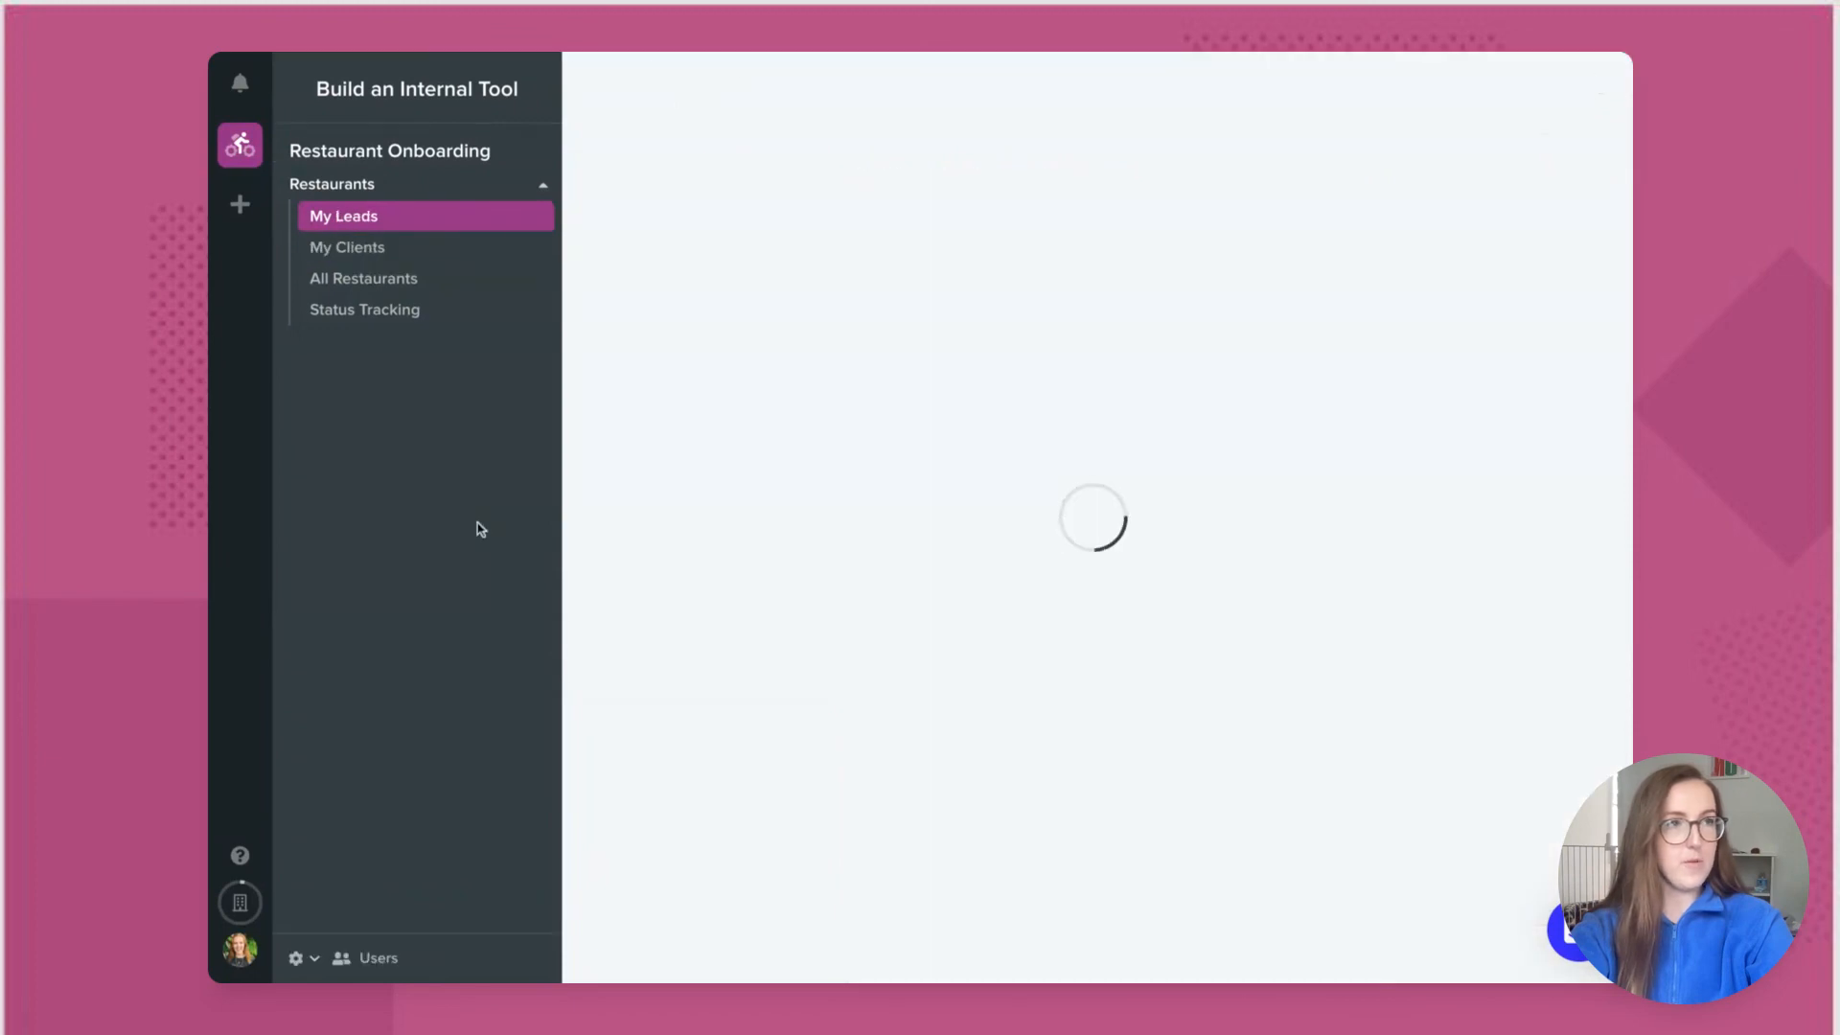